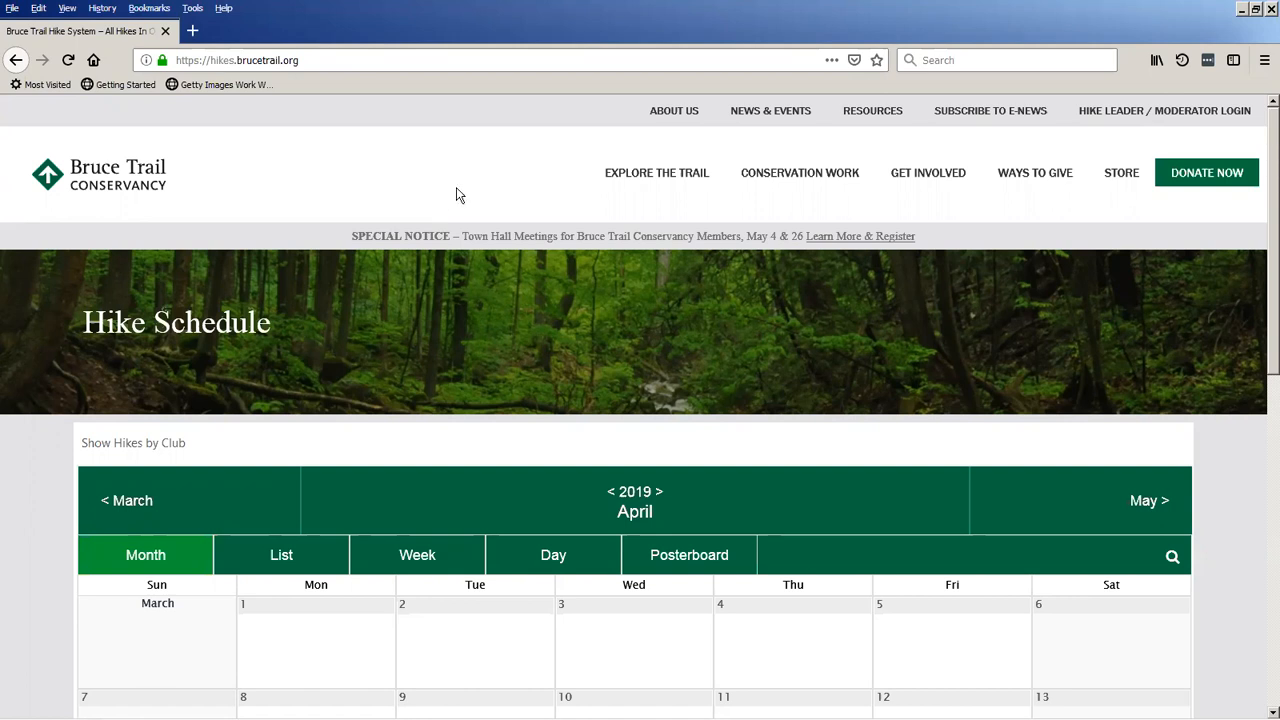
# Look through the April 2019 hike calendar and open the details page of the High Park hike on April 18.
pyautogui.scroll(-1, 446, 203)
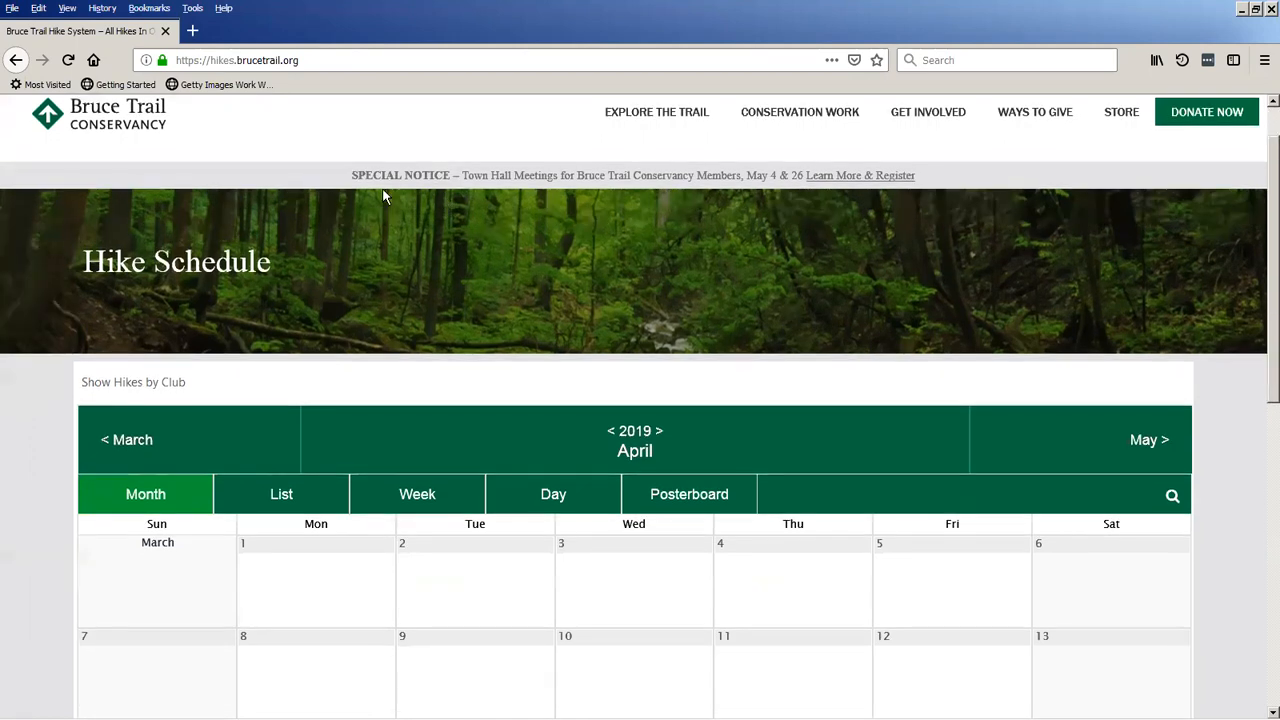
pyautogui.scroll(-2, 382, 197)
pyautogui.scroll(-1, 382, 197)
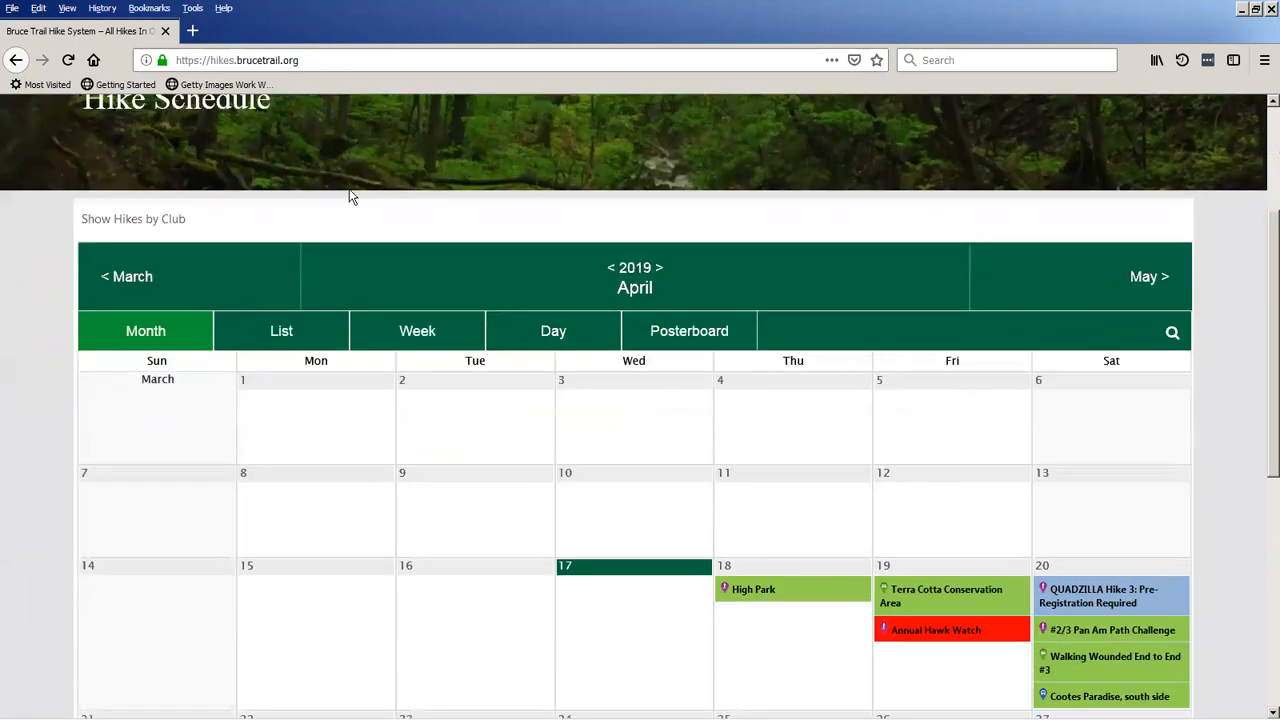
pyautogui.scroll(-3, 283, 212)
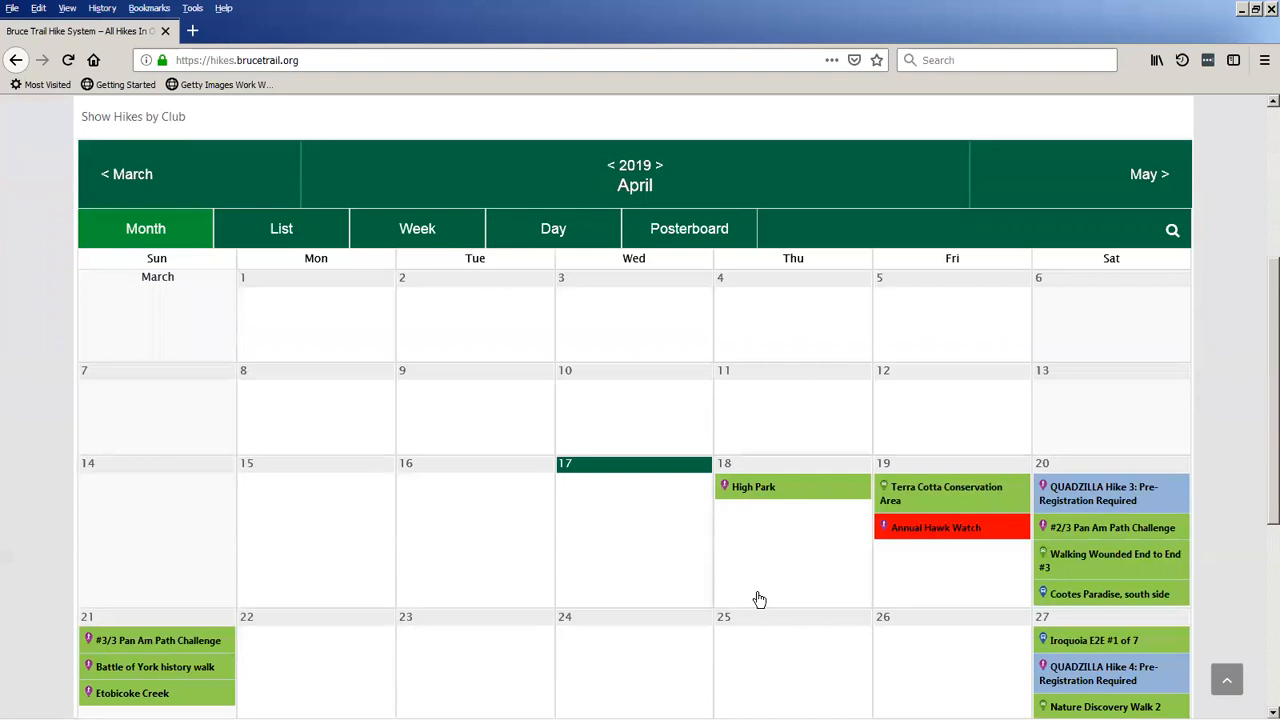
pyautogui.scroll(-1, 759, 599)
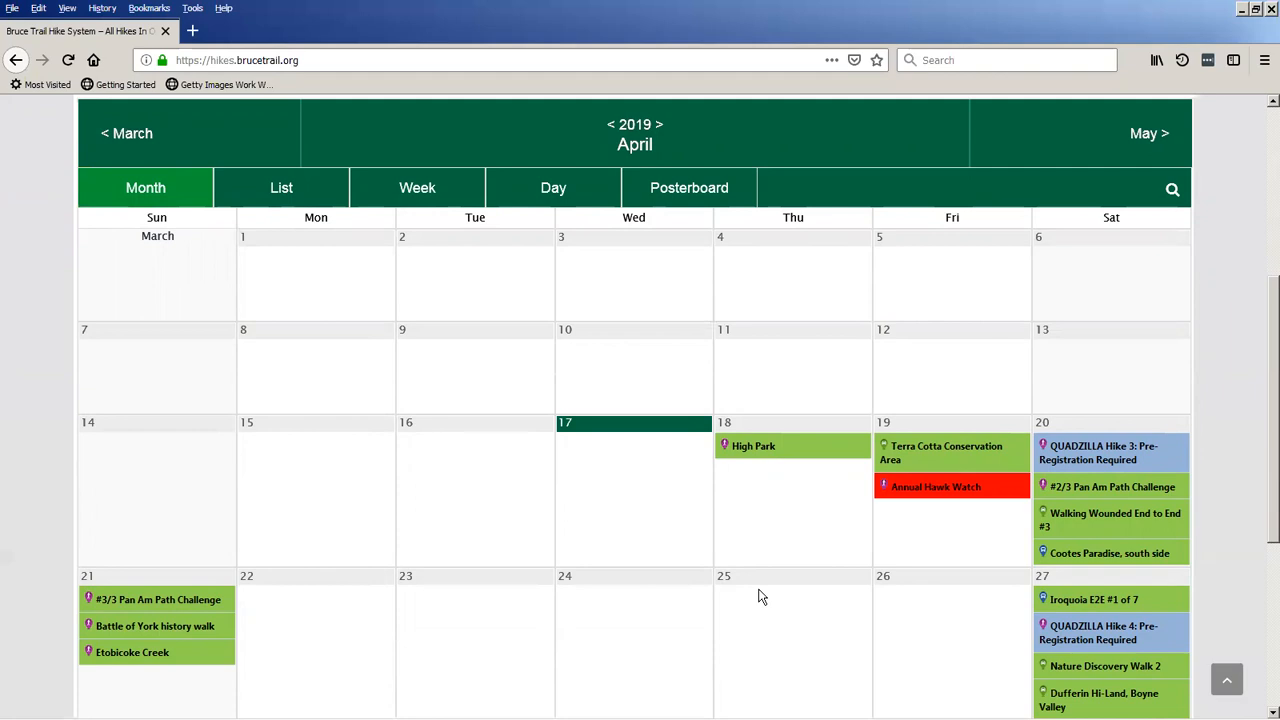
pyautogui.moveTo(998, 498)
pyautogui.scroll(-2, 660, 506)
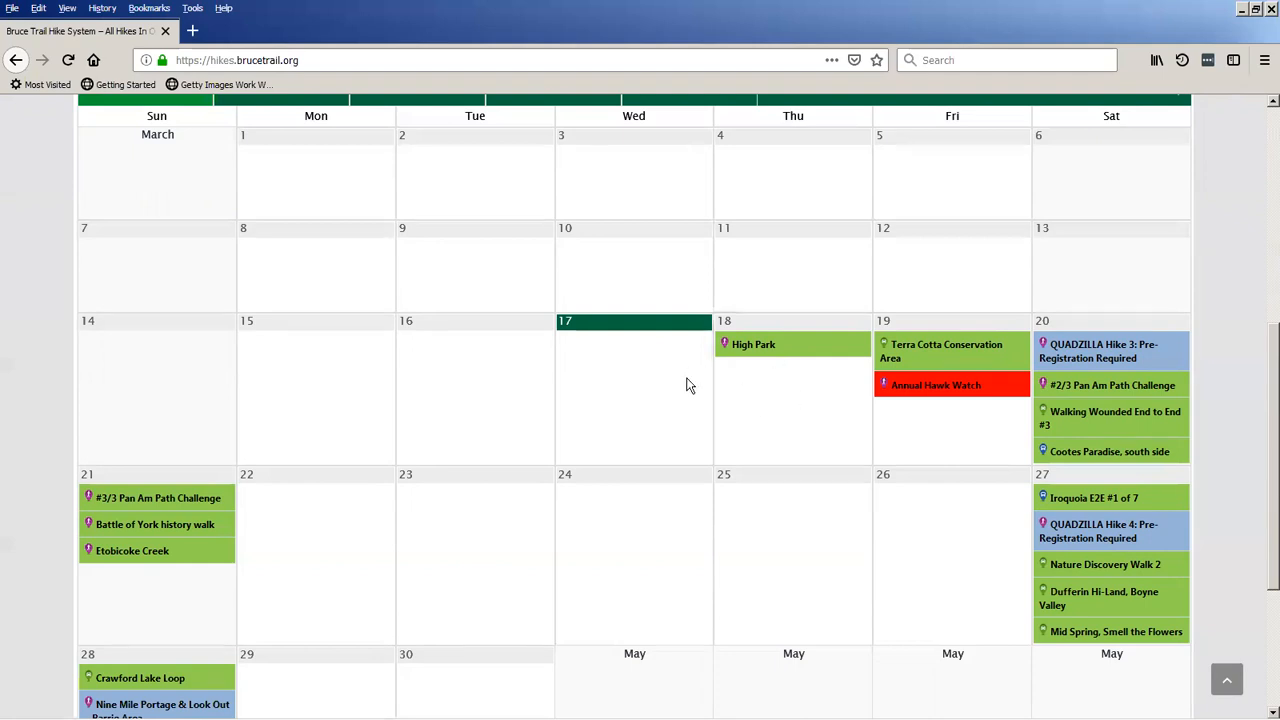
pyautogui.moveTo(766, 357)
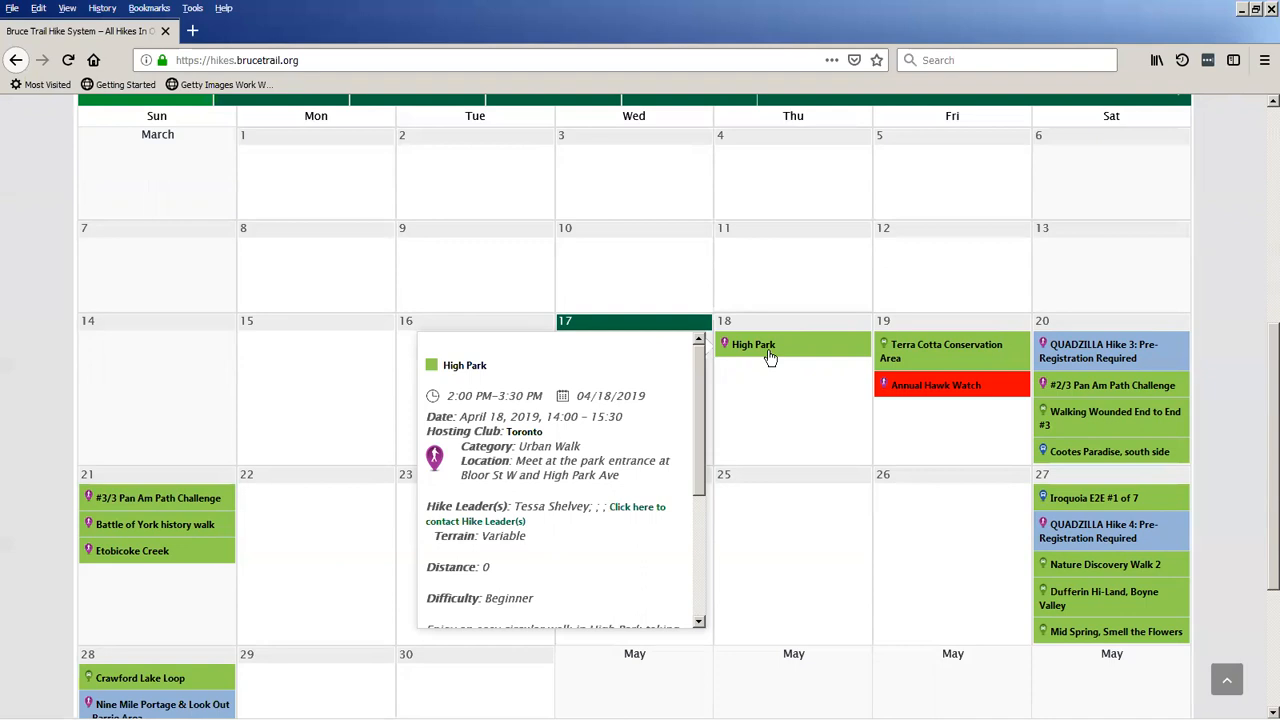
pyautogui.click(767, 350)
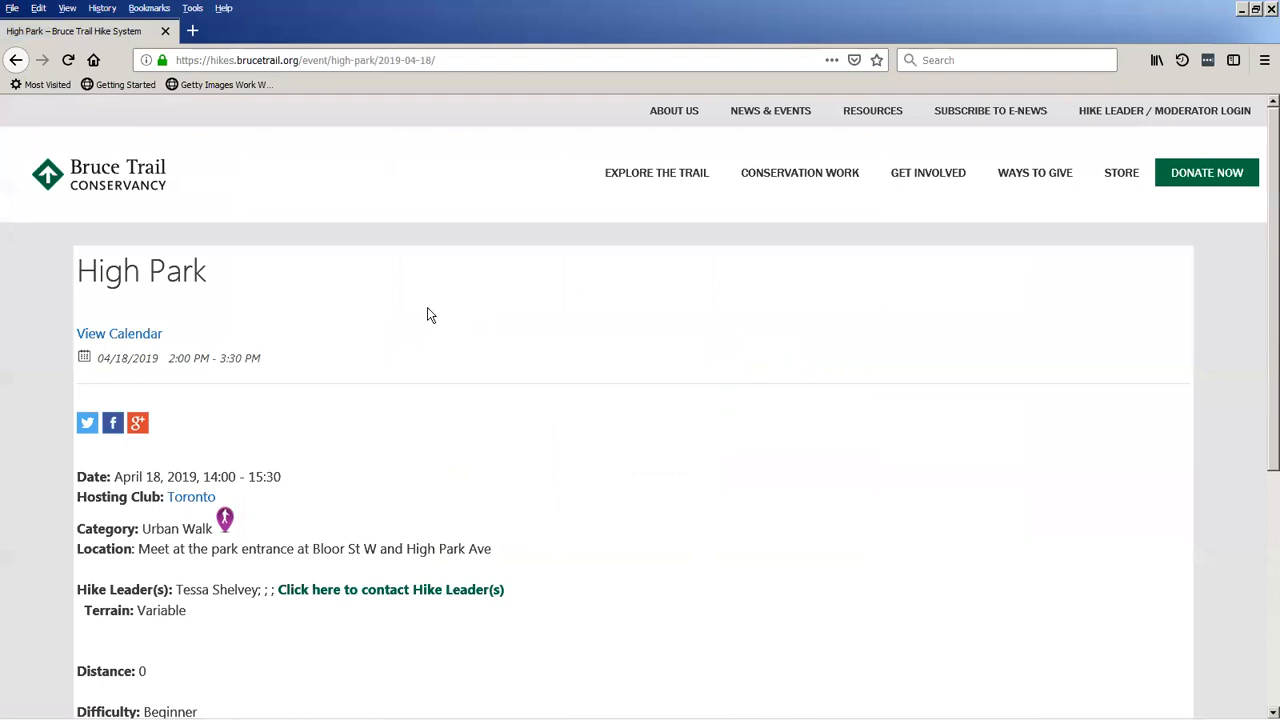
# View the hike leader contact form for the High Park hike, and return to the hike's details page.
pyautogui.scroll(-1, 345, 290)
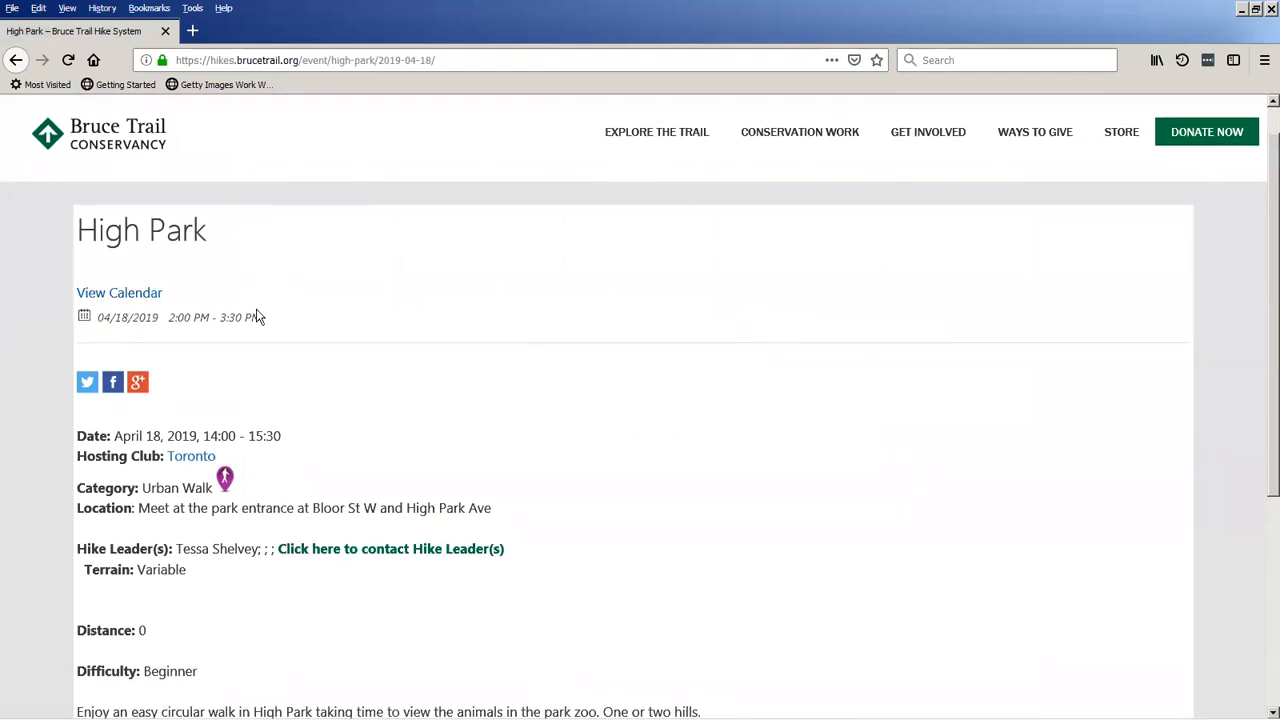
pyautogui.scroll(-2, 320, 360)
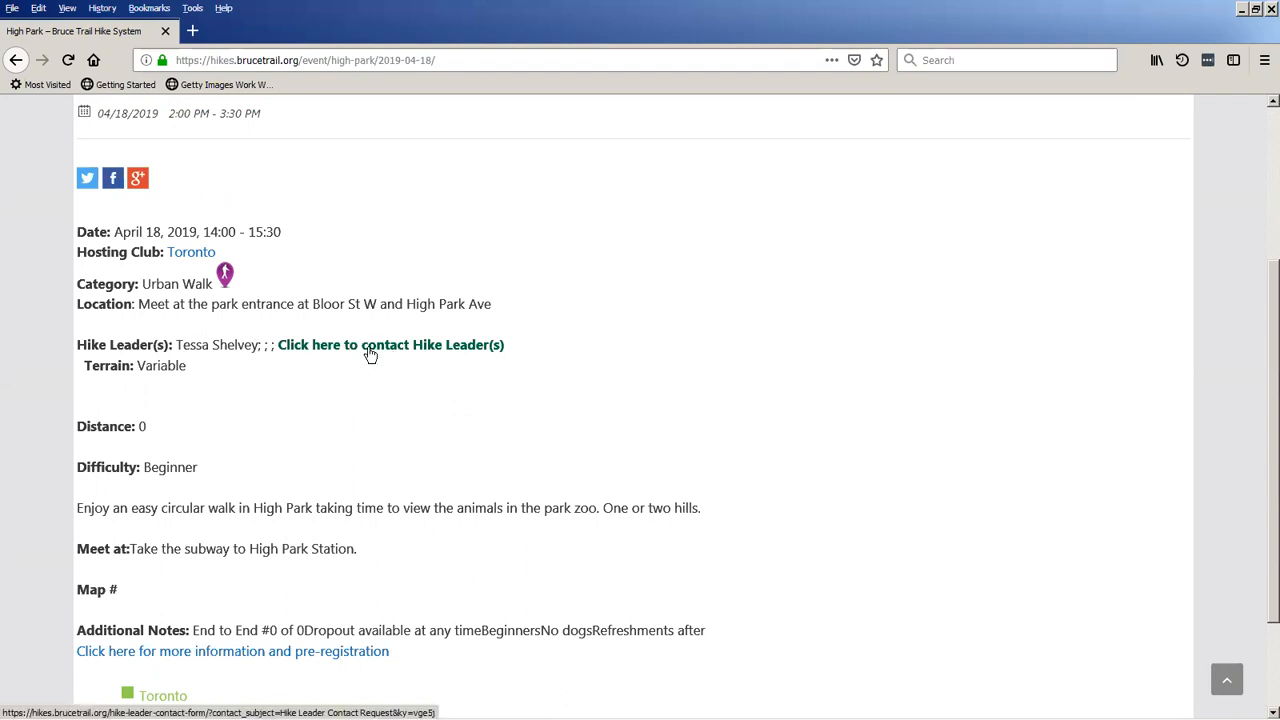
pyautogui.click(439, 352)
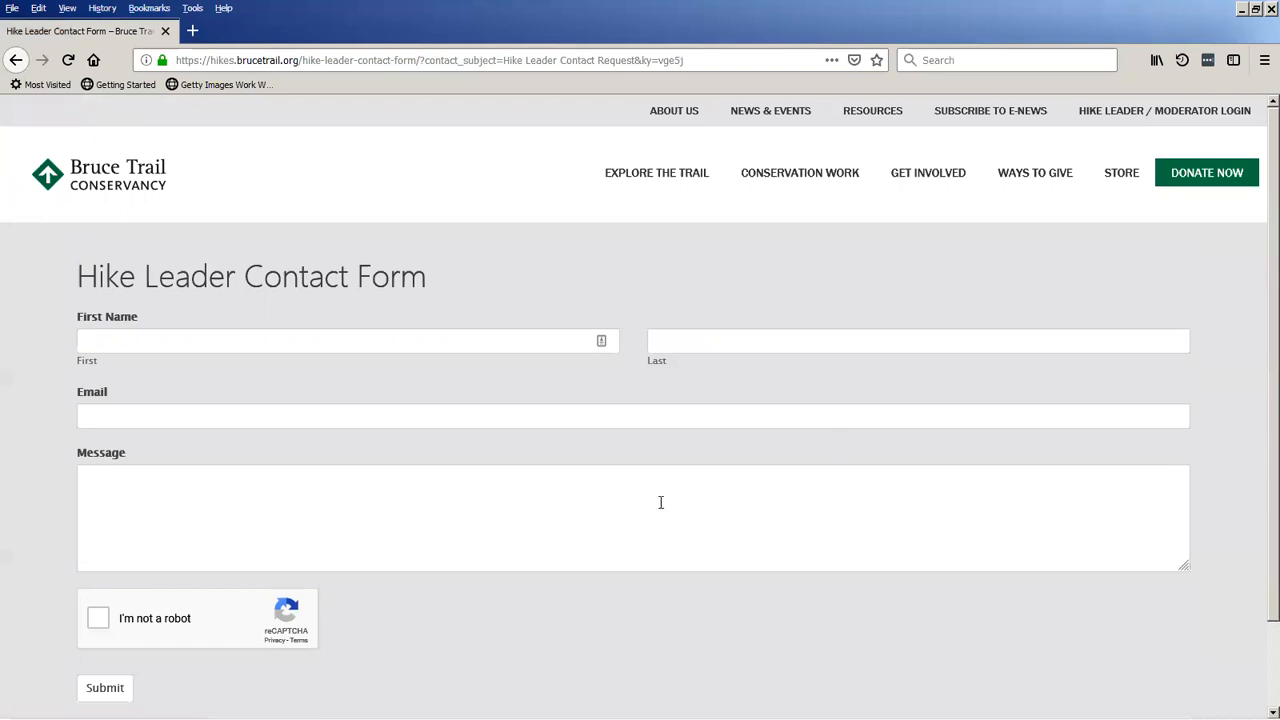
pyautogui.click(21, 63)
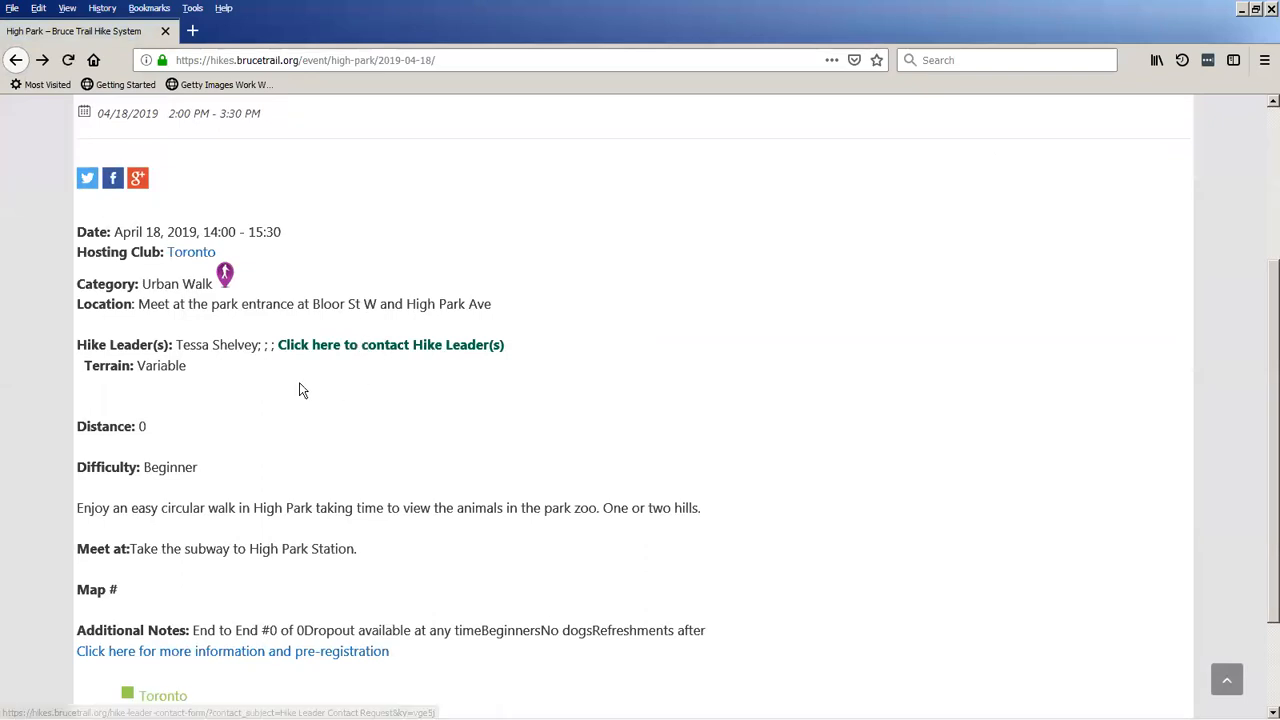
# View the High Park hike's more information and pre-registration page, and close the page it opens in.
pyautogui.scroll(-2, 300, 391)
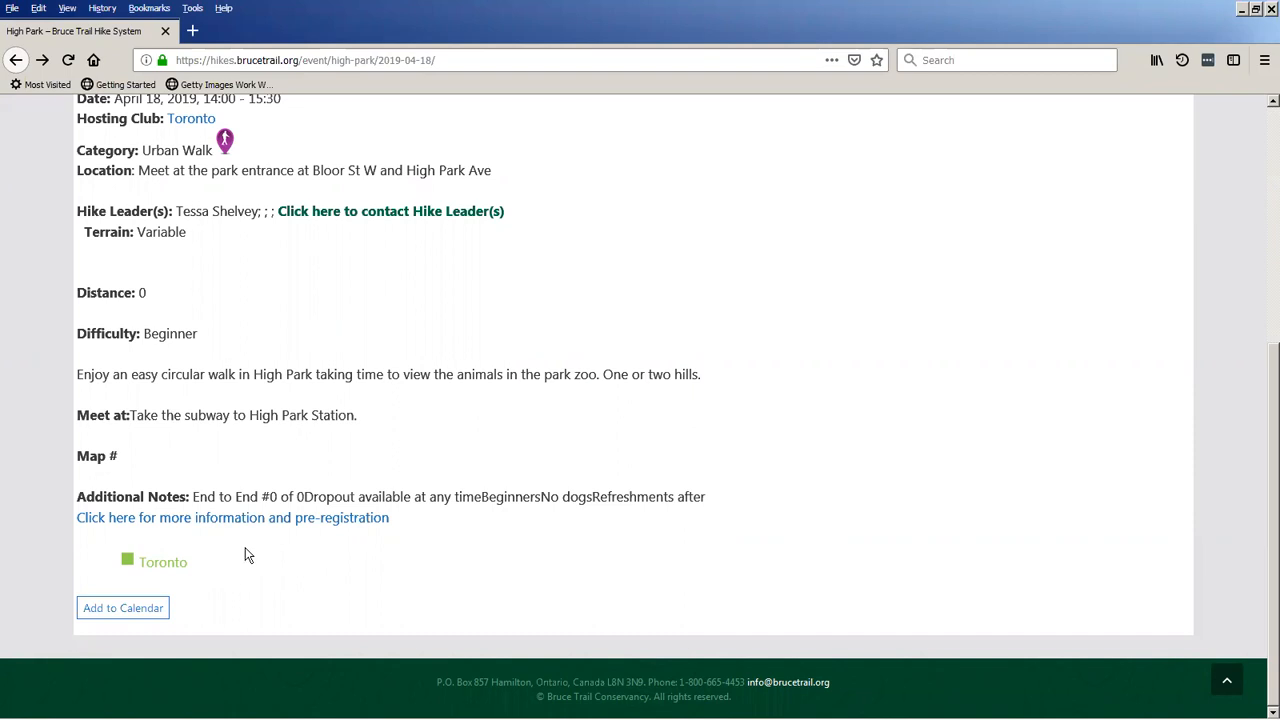
pyautogui.click(200, 524)
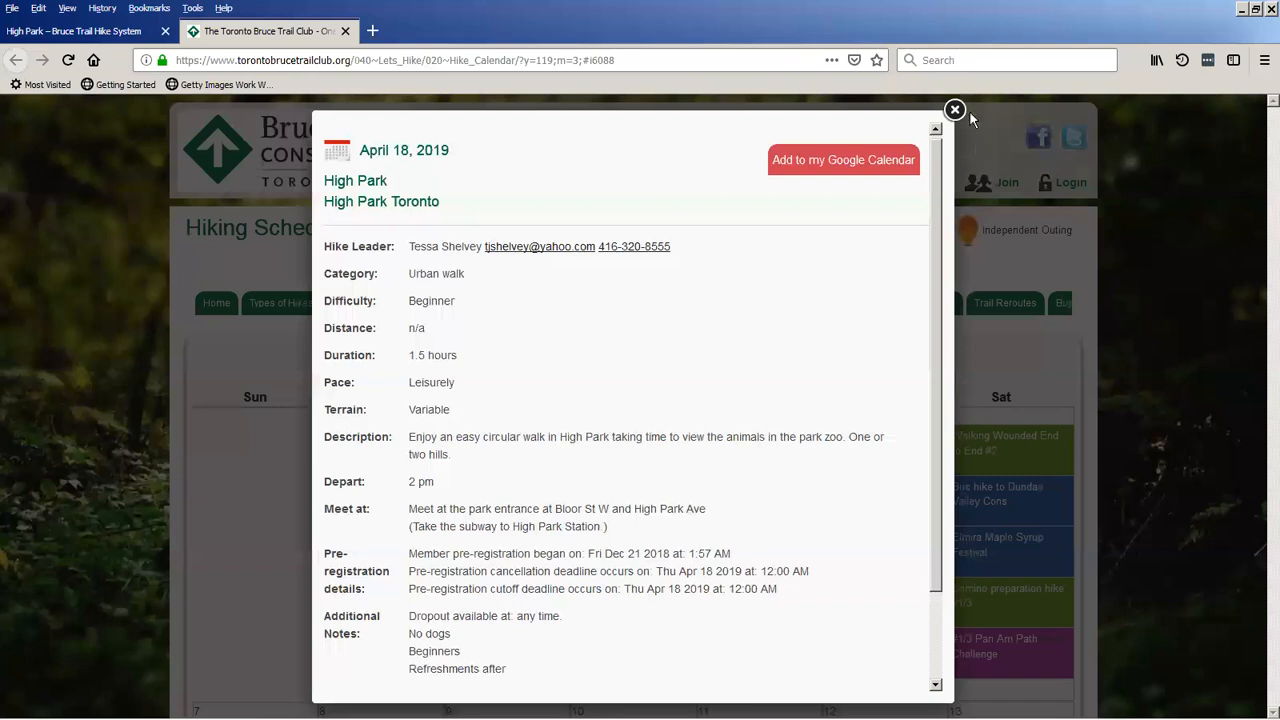
pyautogui.click(955, 110)
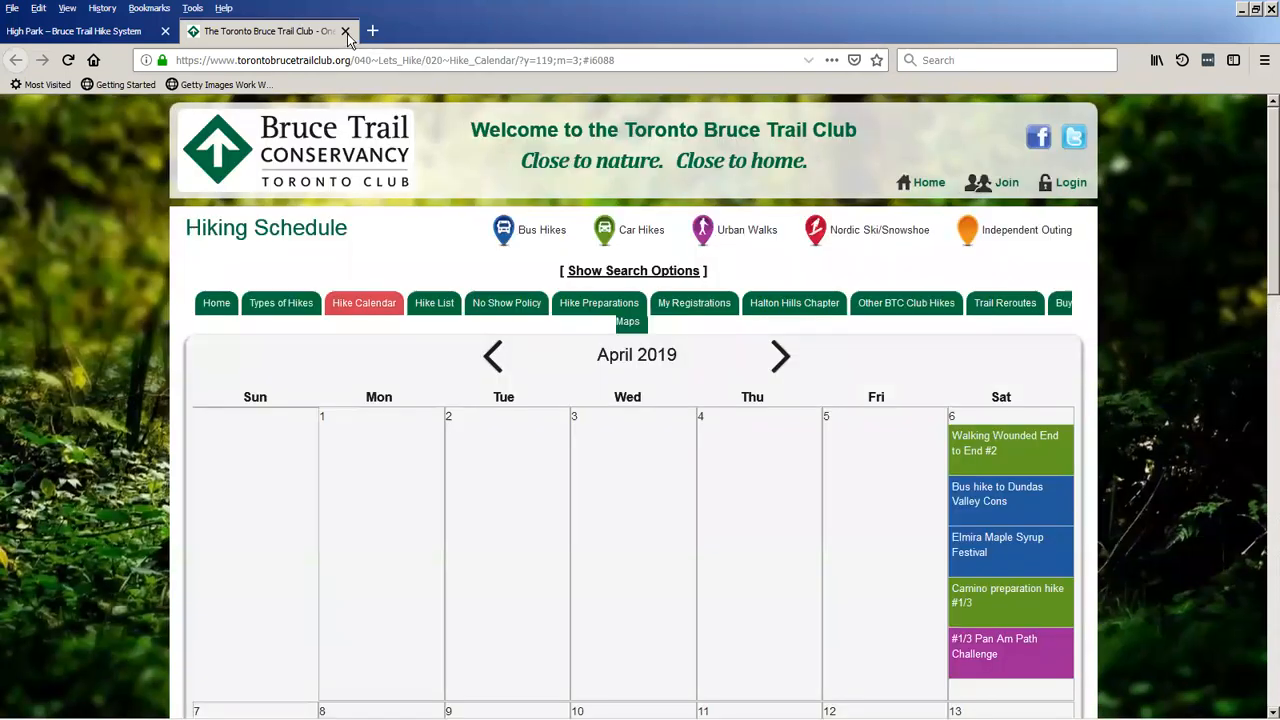
pyautogui.click(346, 32)
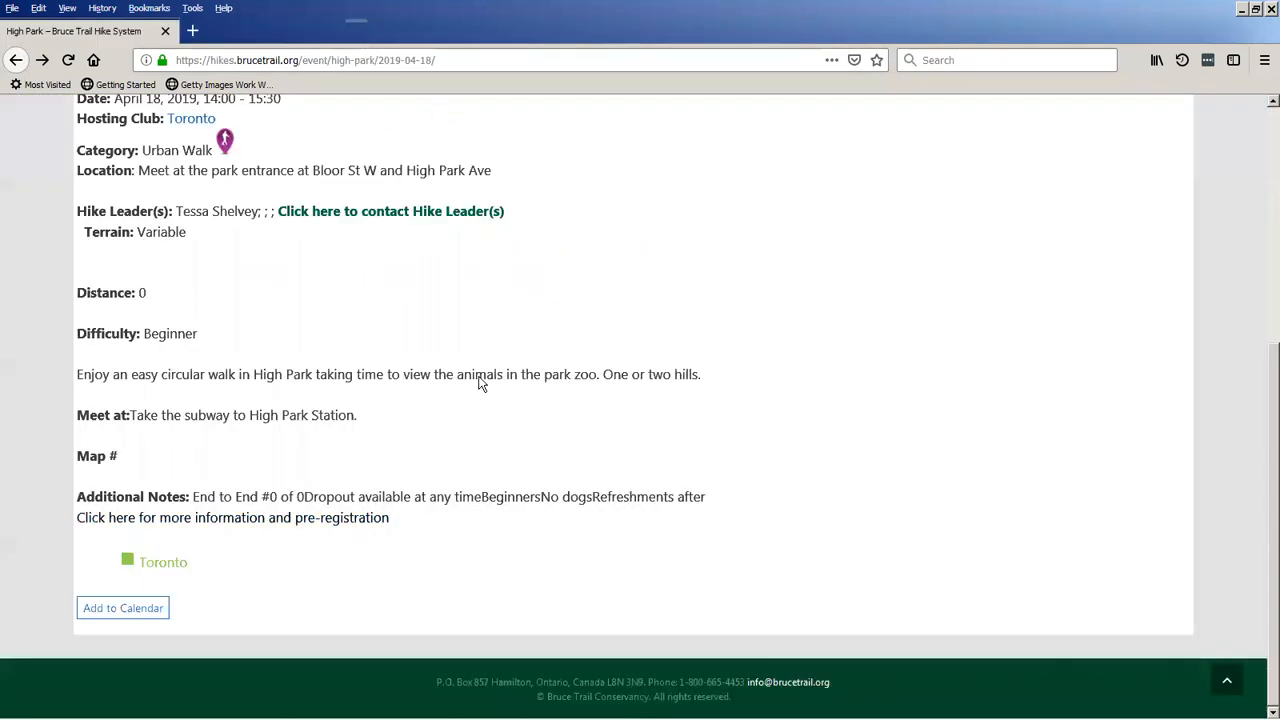
# Return from the High Park hike's details to the main hike schedule calendar.
pyautogui.scroll(5, 480, 383)
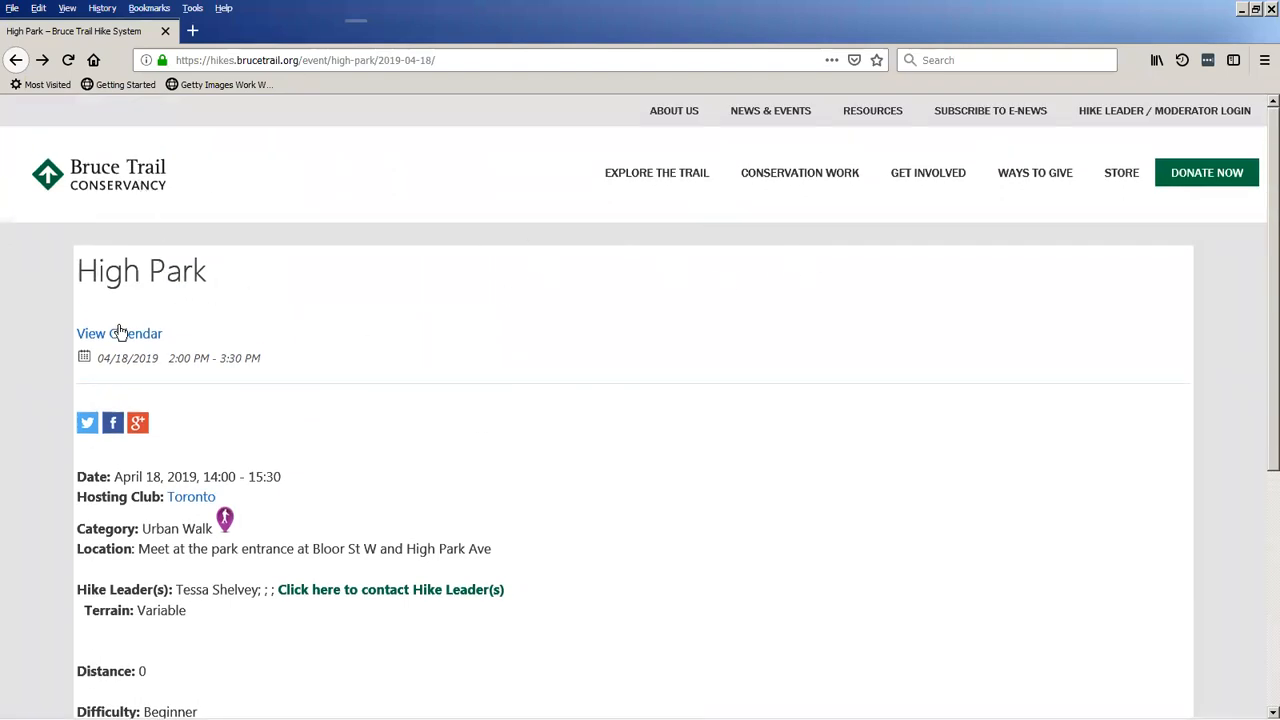
pyautogui.click(160, 188)
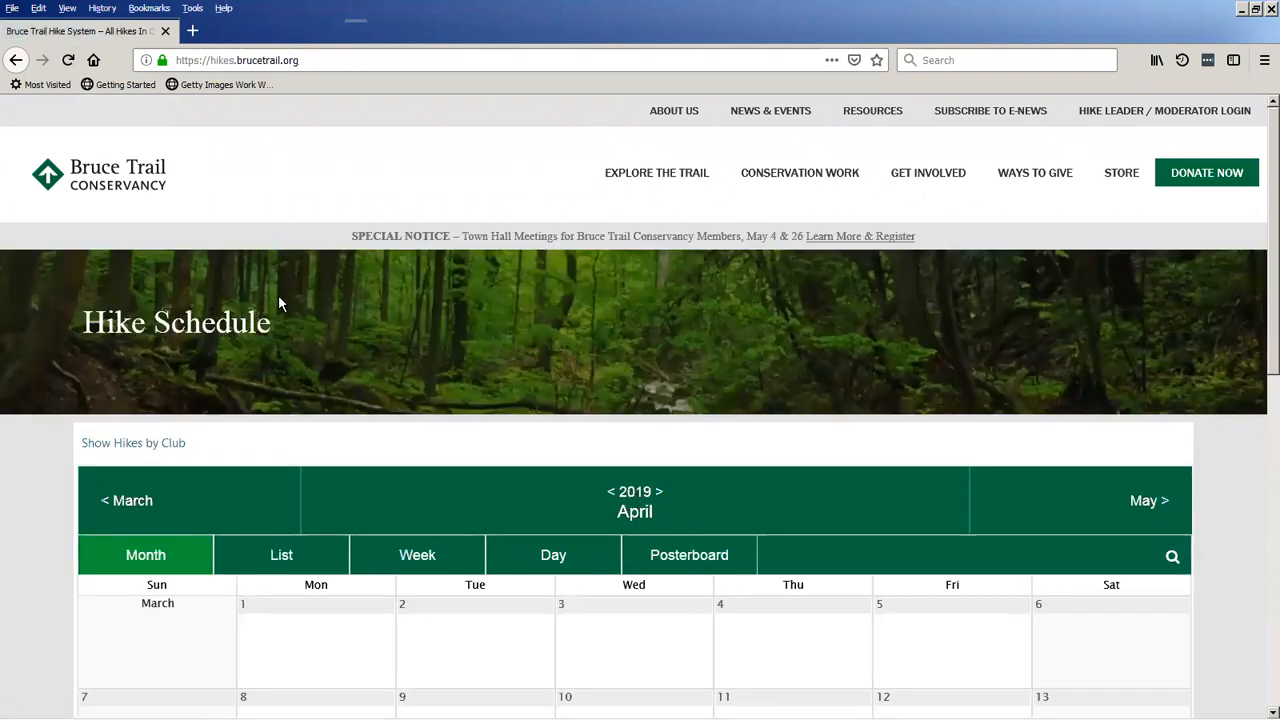
pyautogui.scroll(-1, 279, 302)
pyautogui.scroll(-1, 279, 302)
pyautogui.scroll(-2, 279, 302)
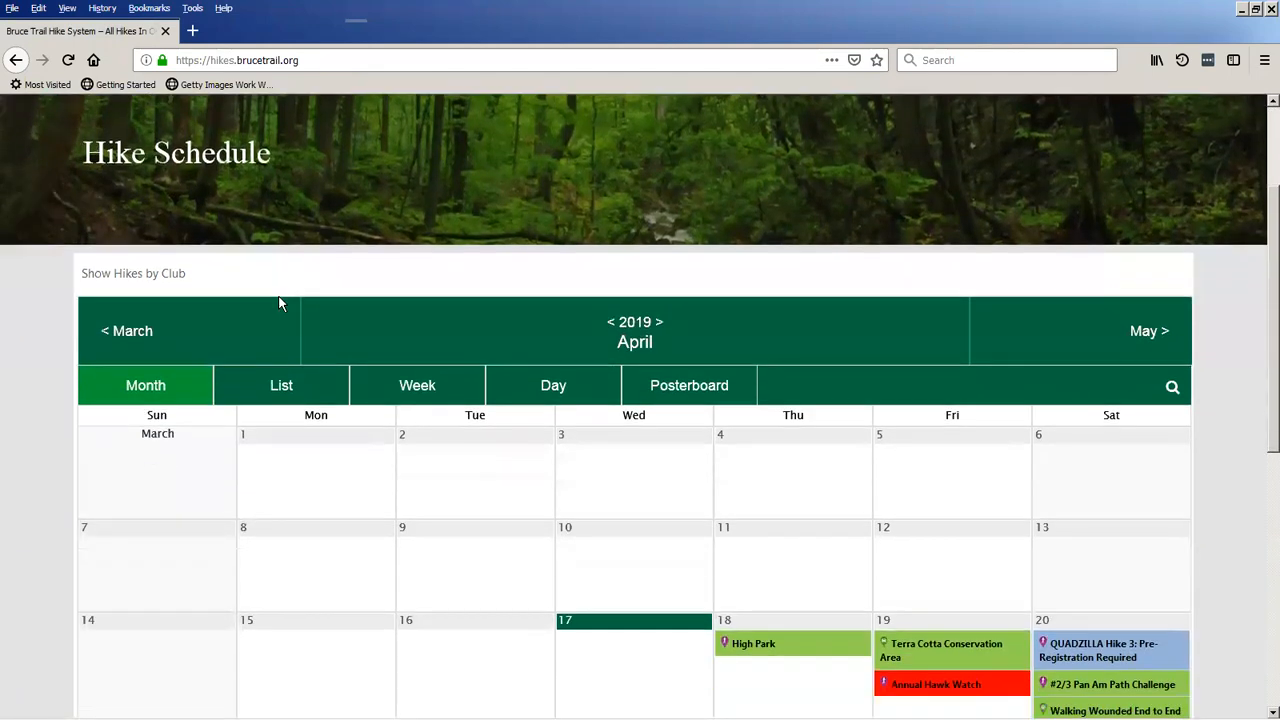
pyautogui.scroll(-1, 279, 300)
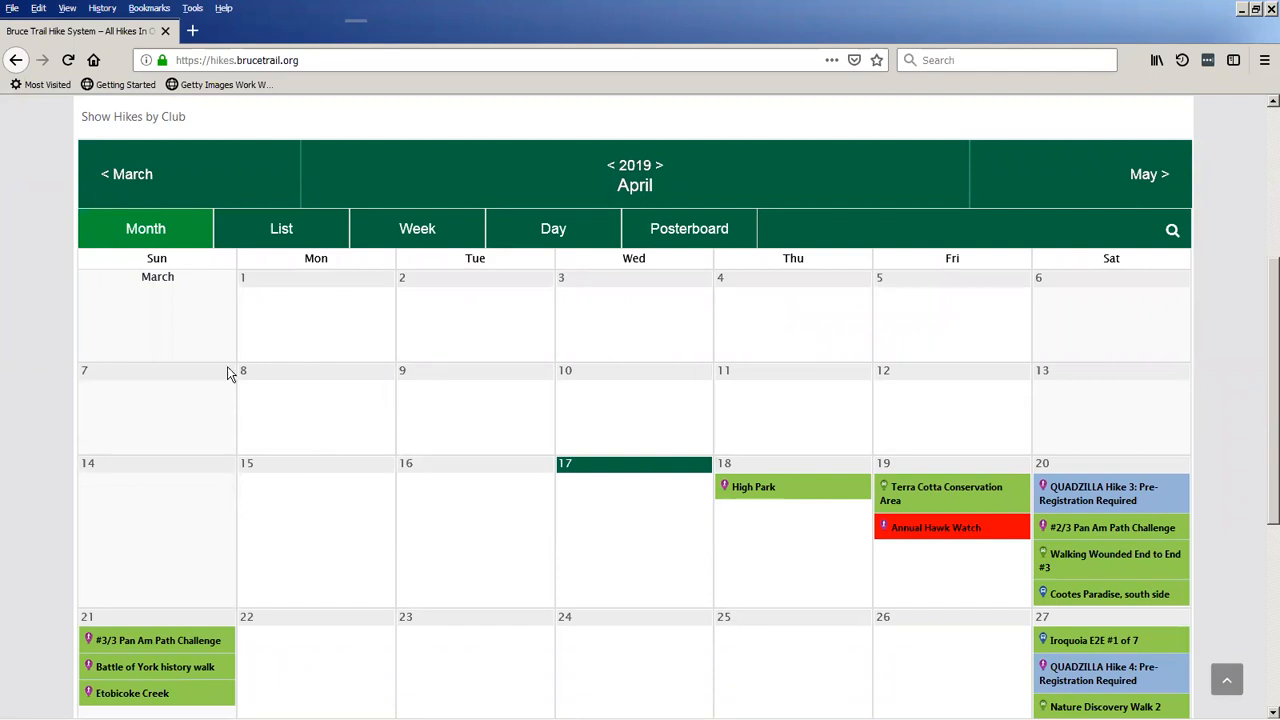
# Switch the hike schedule to the List view and browse its hike entries.
pyautogui.scroll(1, 374, 378)
pyautogui.scroll(2, 374, 385)
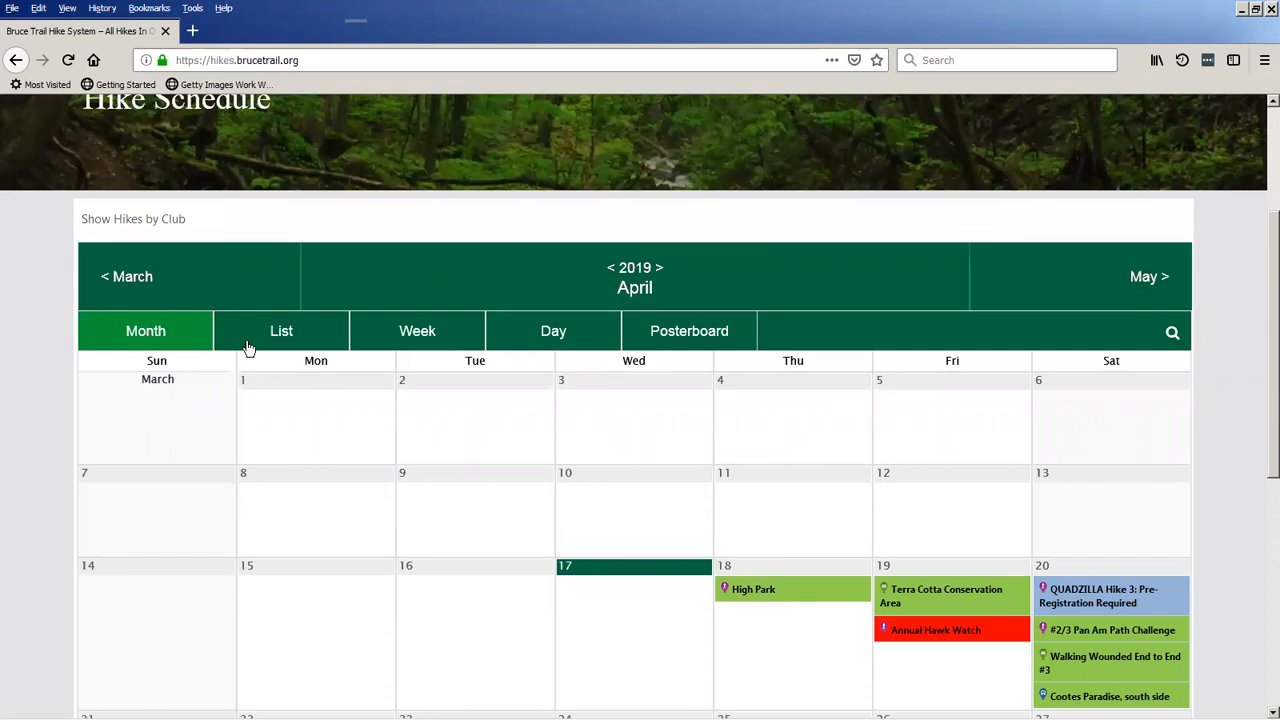
pyautogui.click(289, 341)
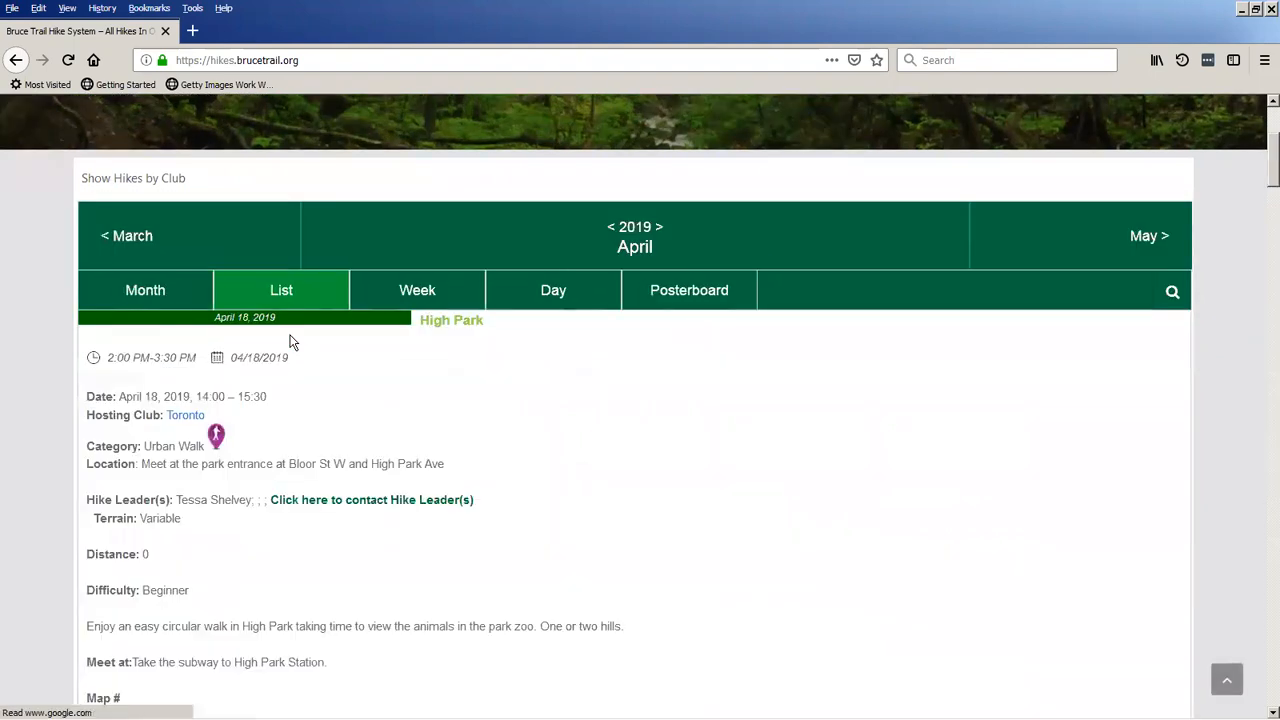
pyautogui.scroll(-5, 340, 360)
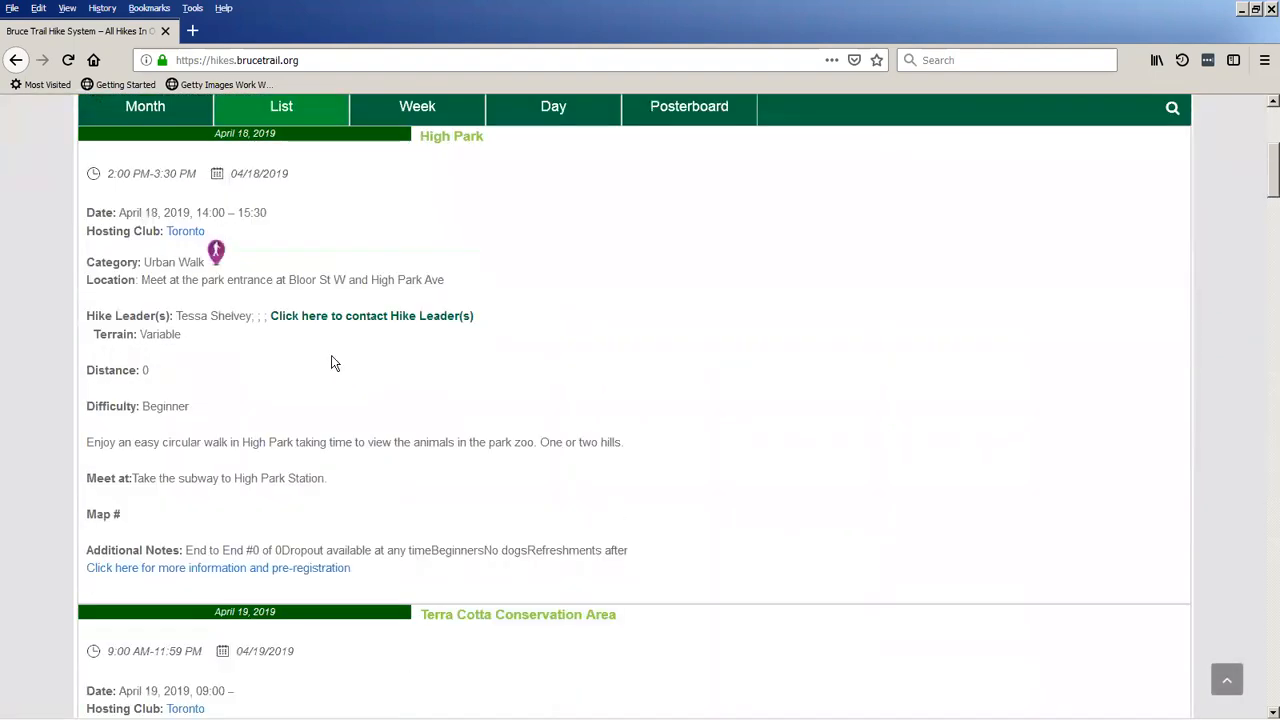
pyautogui.scroll(-2, 330, 363)
# Switch the hike schedule to the Week view and browse the April 14 to April 20 hikes.
pyautogui.scroll(7, 335, 340)
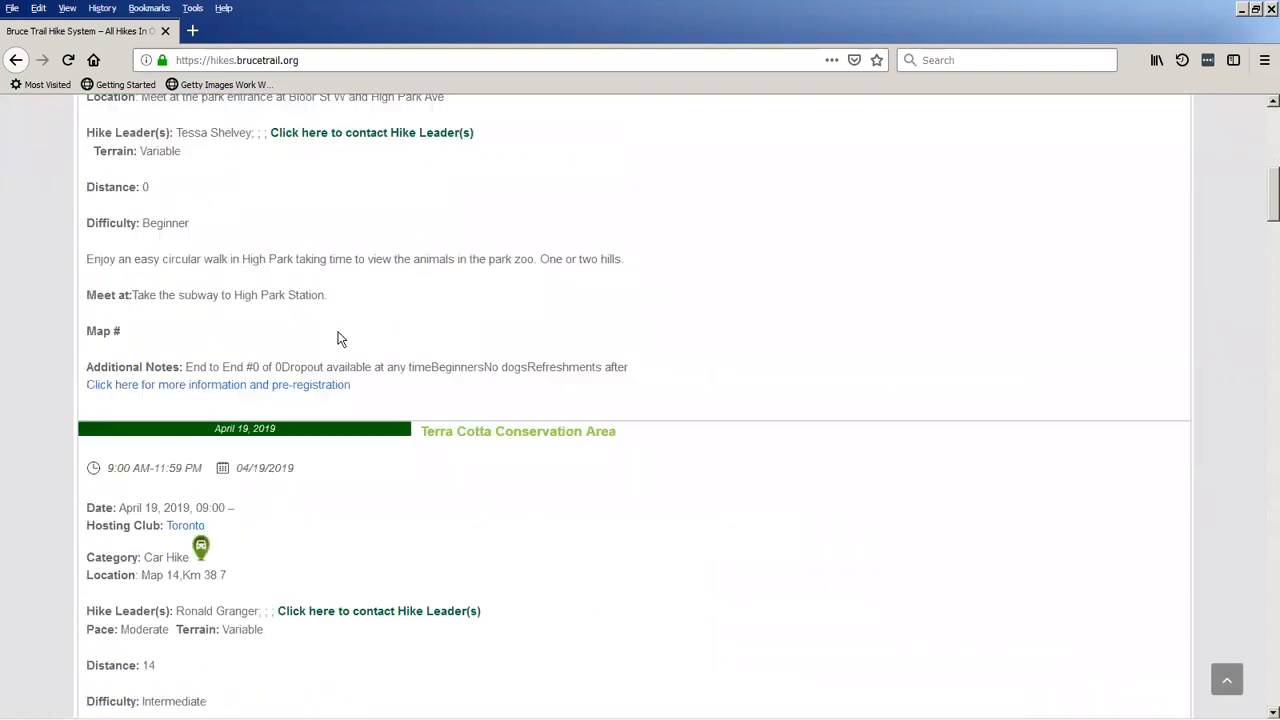
pyautogui.click(417, 392)
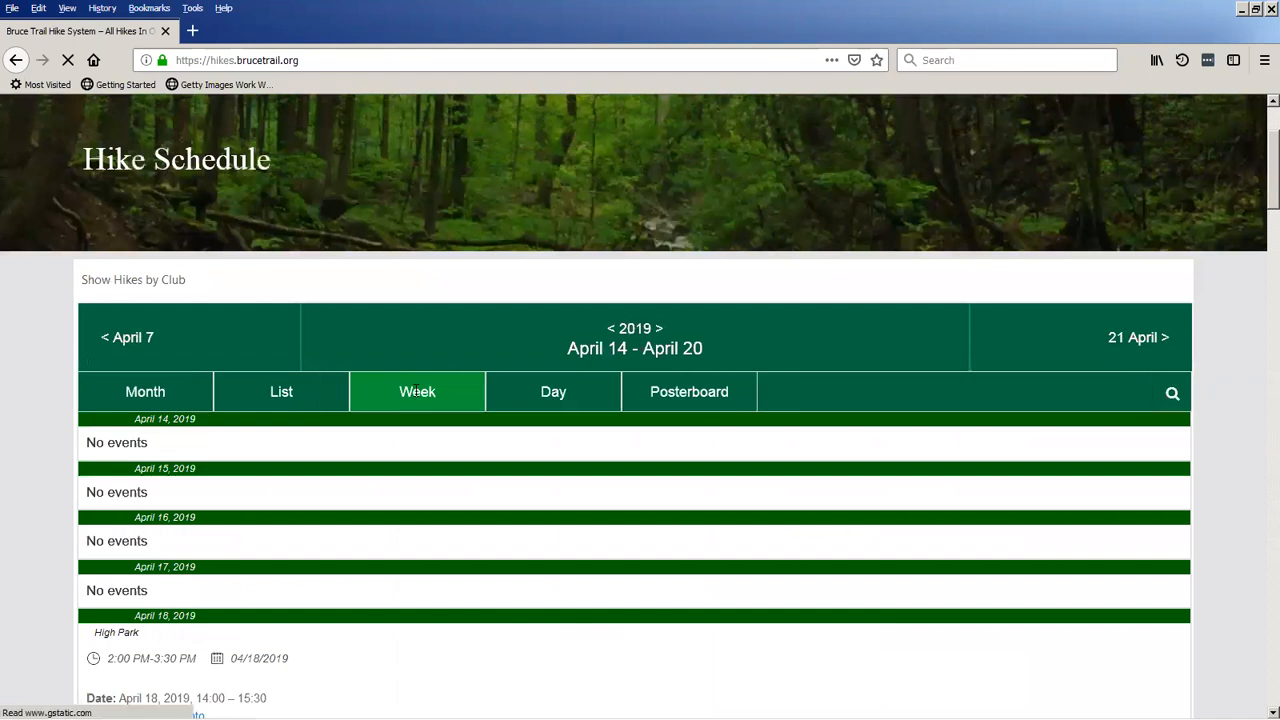
pyautogui.scroll(-3, 414, 394)
# Switch the hike schedule to the Posterboard view and browse the April hike cards.
pyautogui.scroll(3, 412, 401)
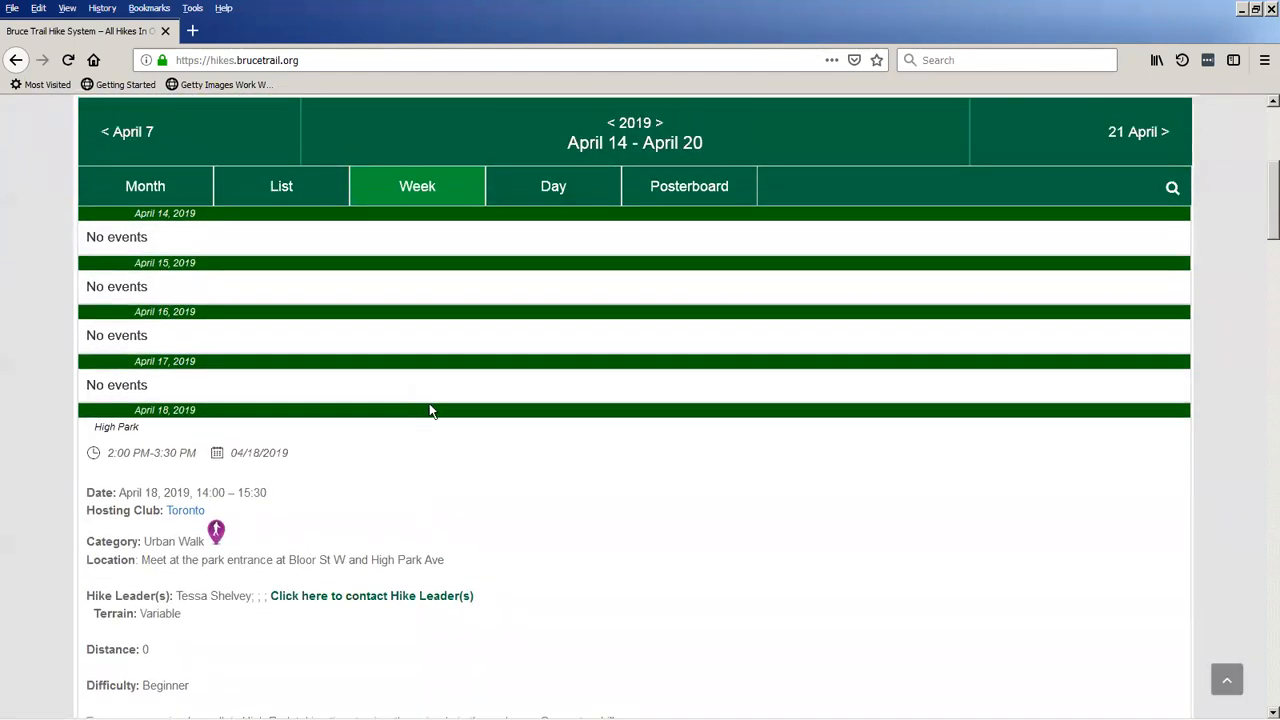
pyautogui.click(694, 392)
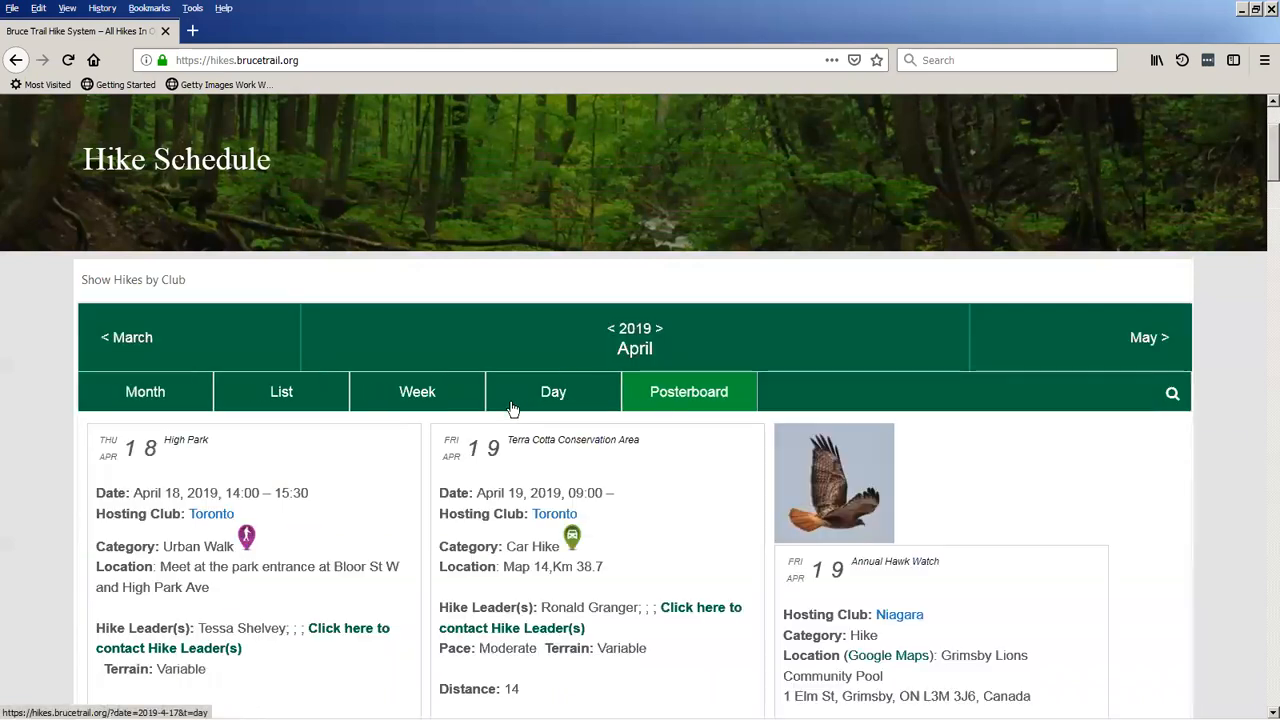
pyautogui.scroll(-3, 515, 400)
pyautogui.scroll(-3, 513, 383)
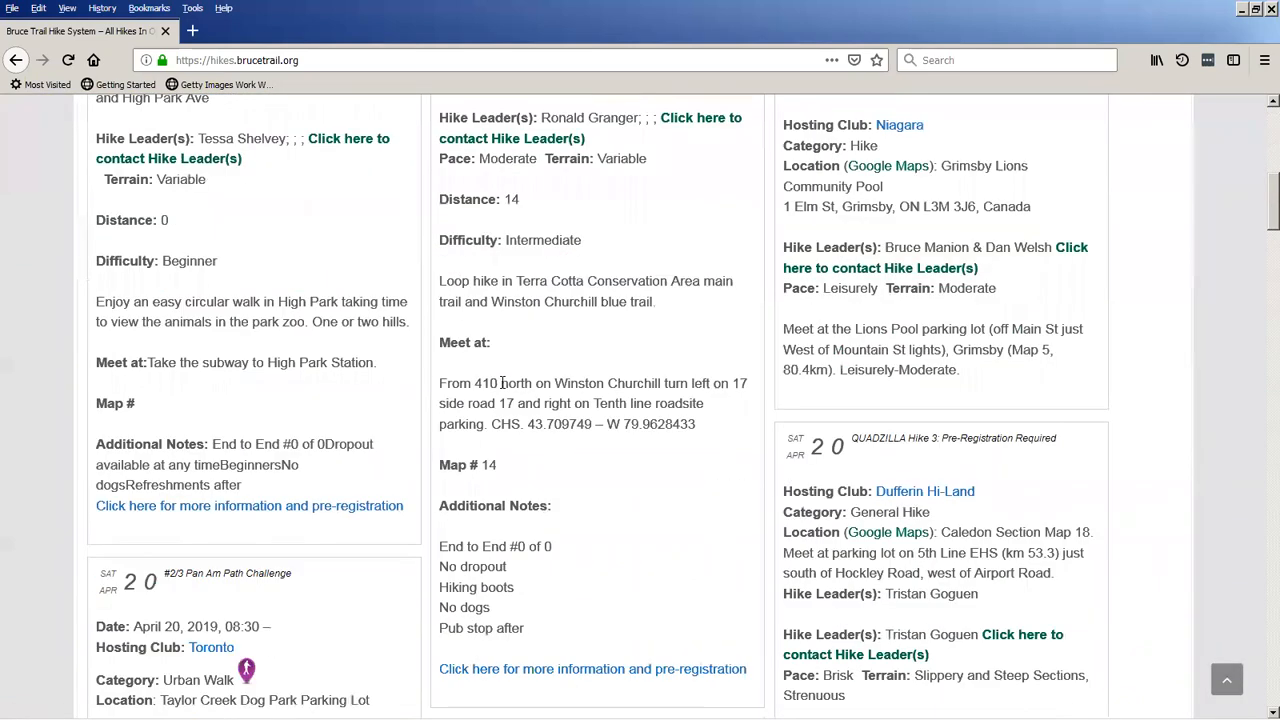
pyautogui.scroll(-2, 505, 384)
# Switch the hike schedule back to the Month view for April 2019.
pyautogui.scroll(9, 520, 410)
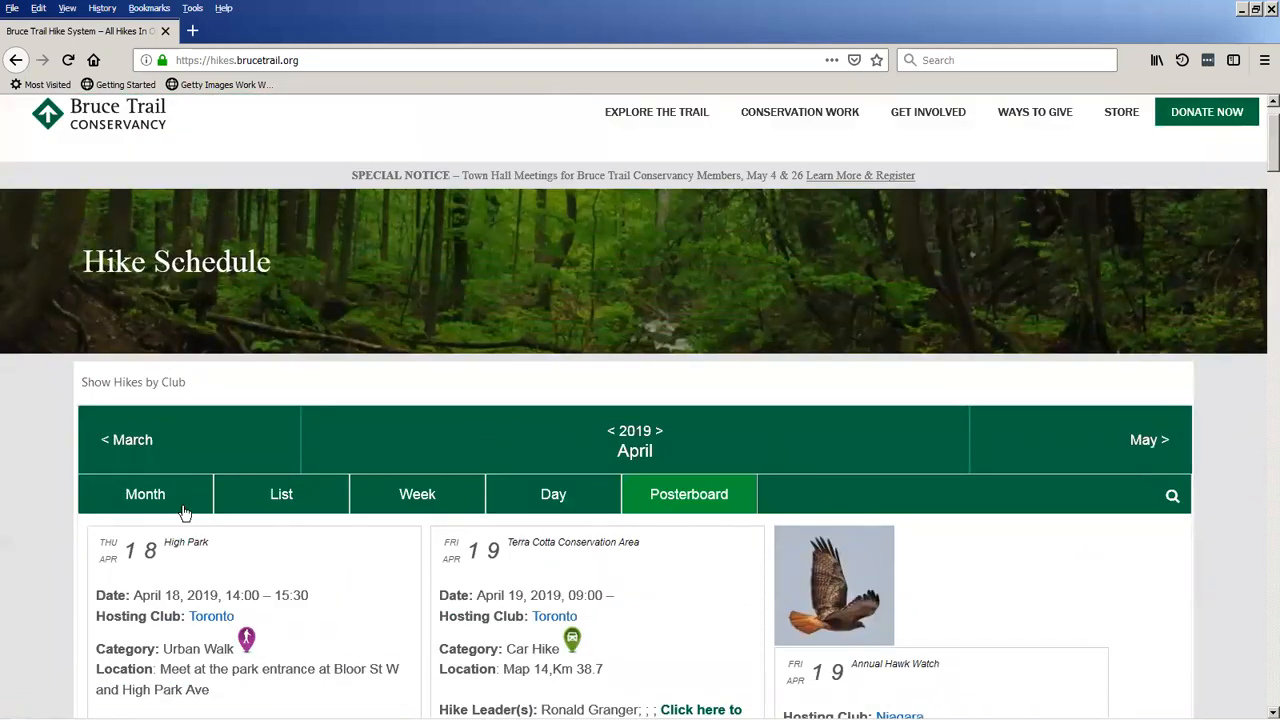
pyautogui.click(150, 498)
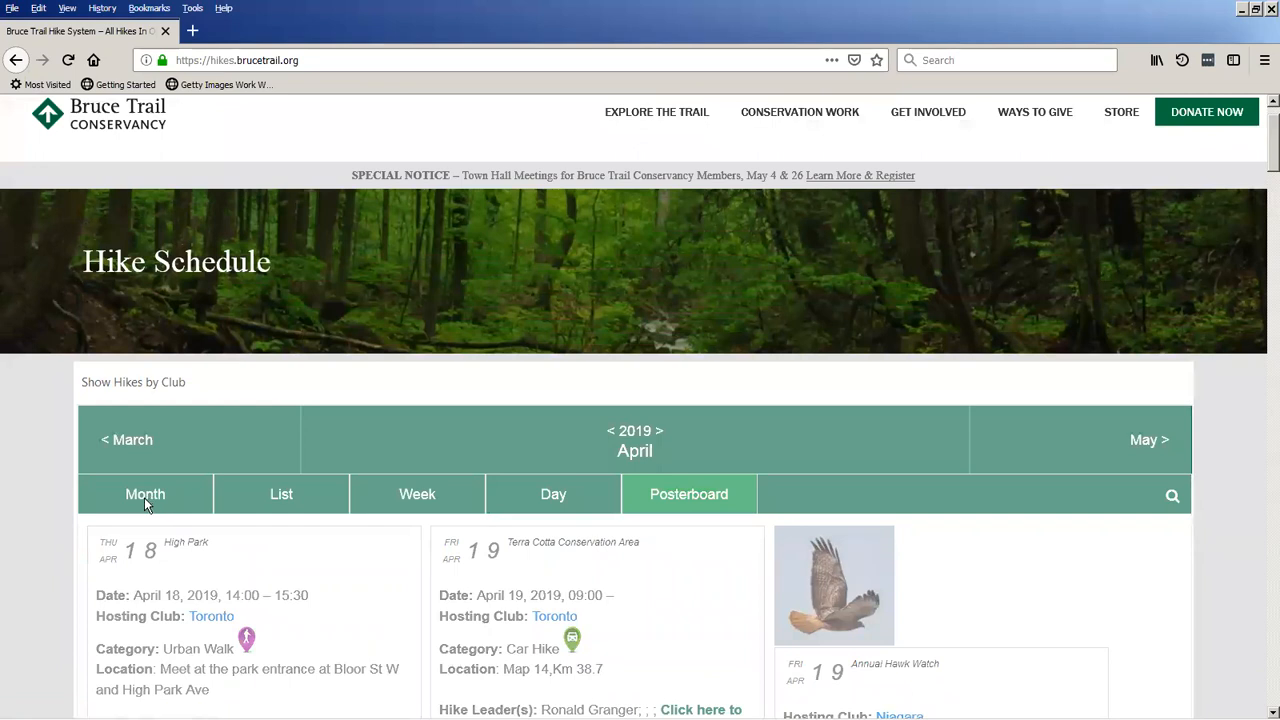
pyautogui.scroll(-2, 320, 510)
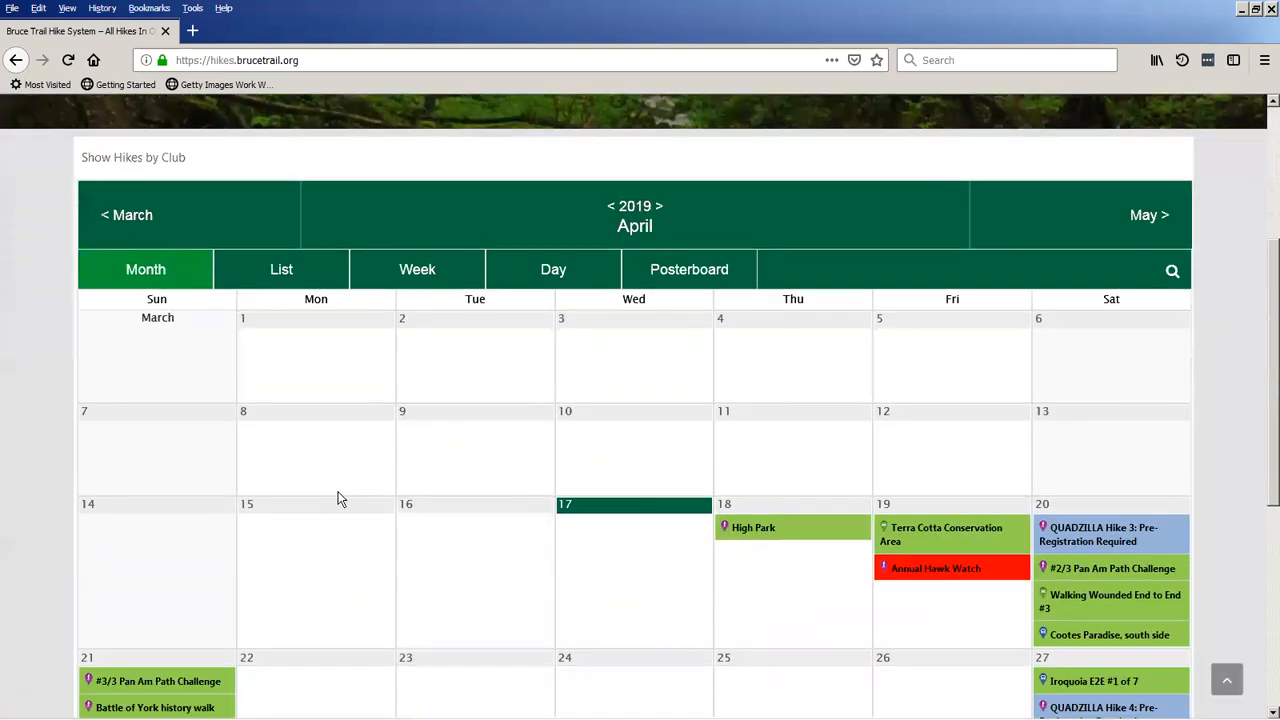
# Show the club filters and limit the hike calendar to the Dufferin Hi-Land club.
pyautogui.scroll(1, 338, 498)
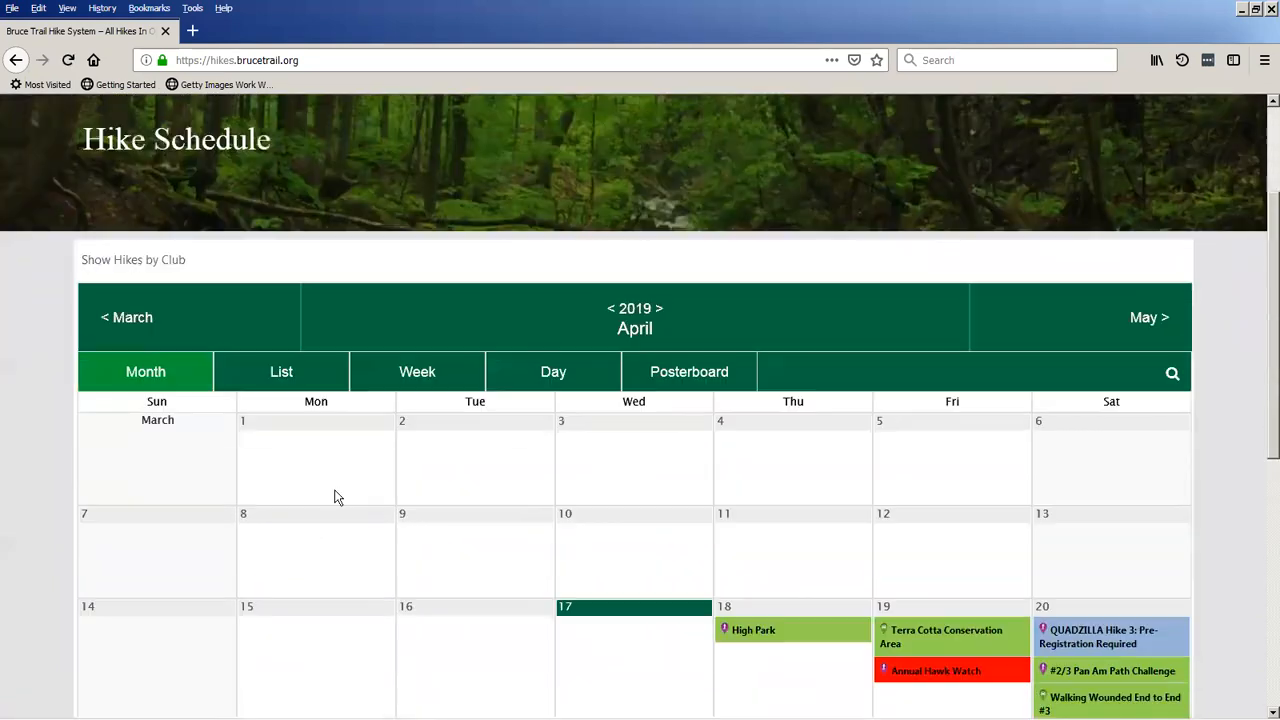
pyautogui.click(127, 268)
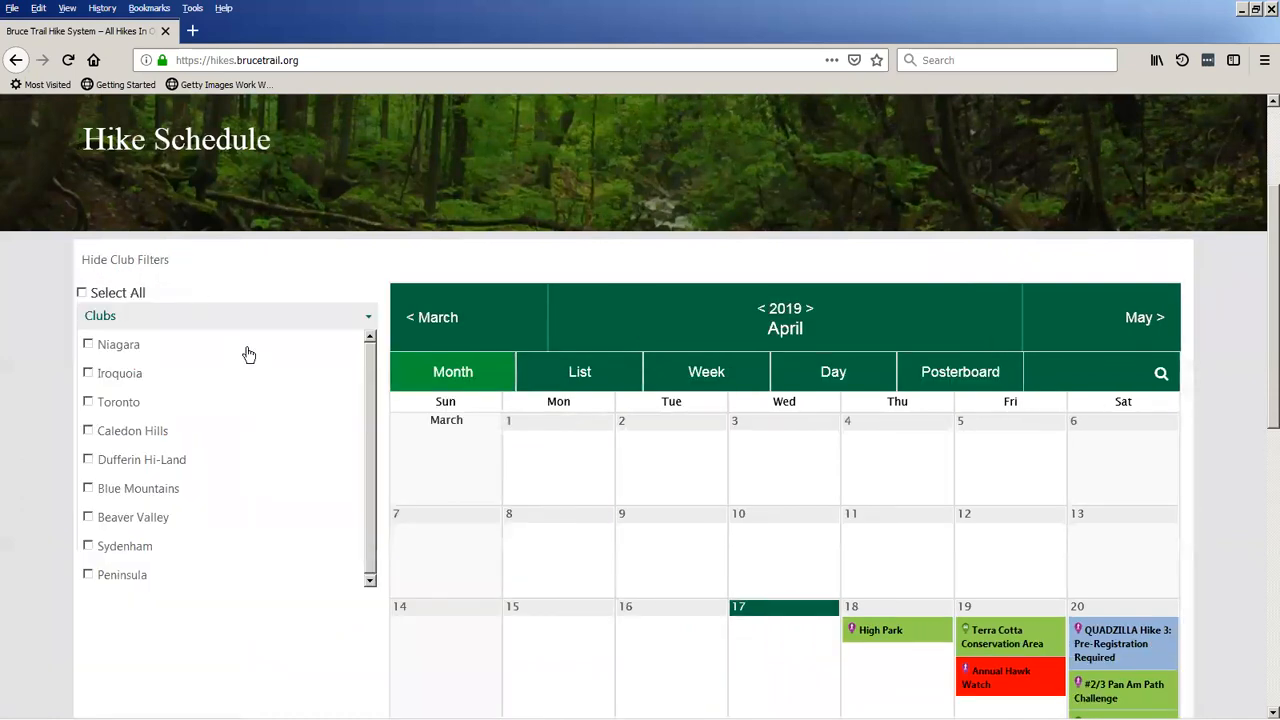
pyautogui.click(87, 459)
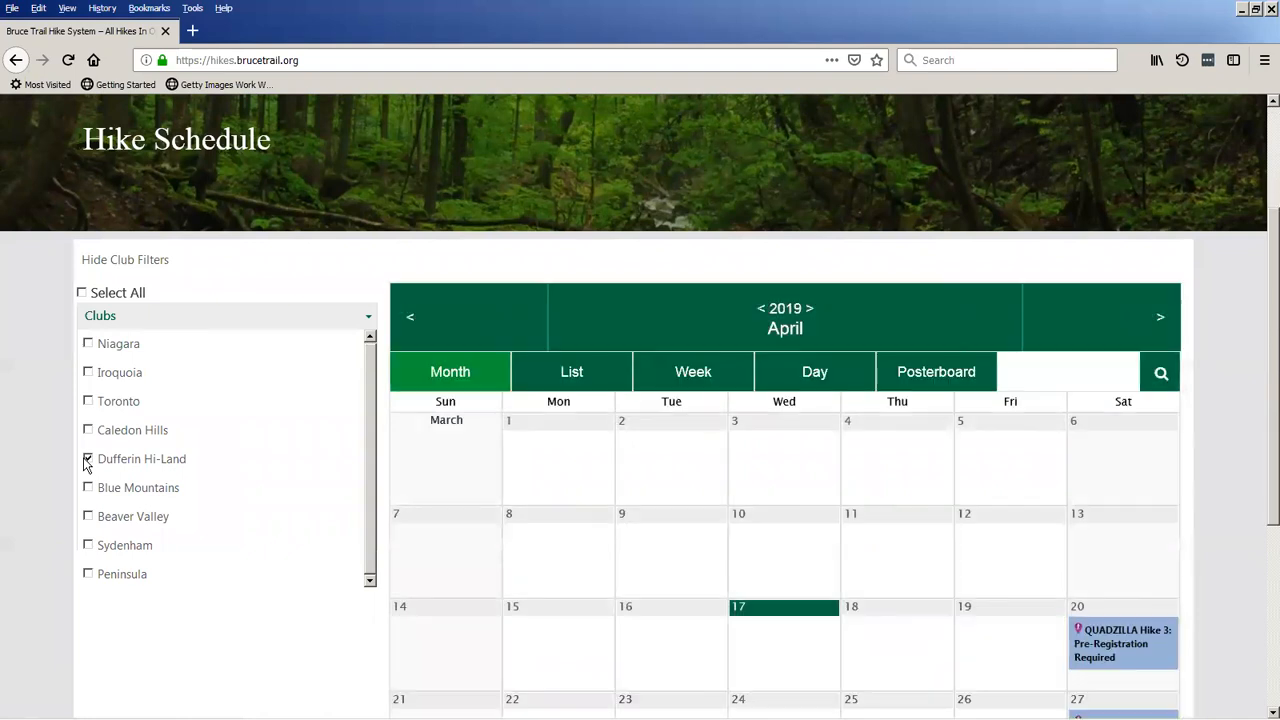
# Review the Dufferin Hi-Land hikes in the April calendar, and remove that club filter.
pyautogui.scroll(-5, 508, 522)
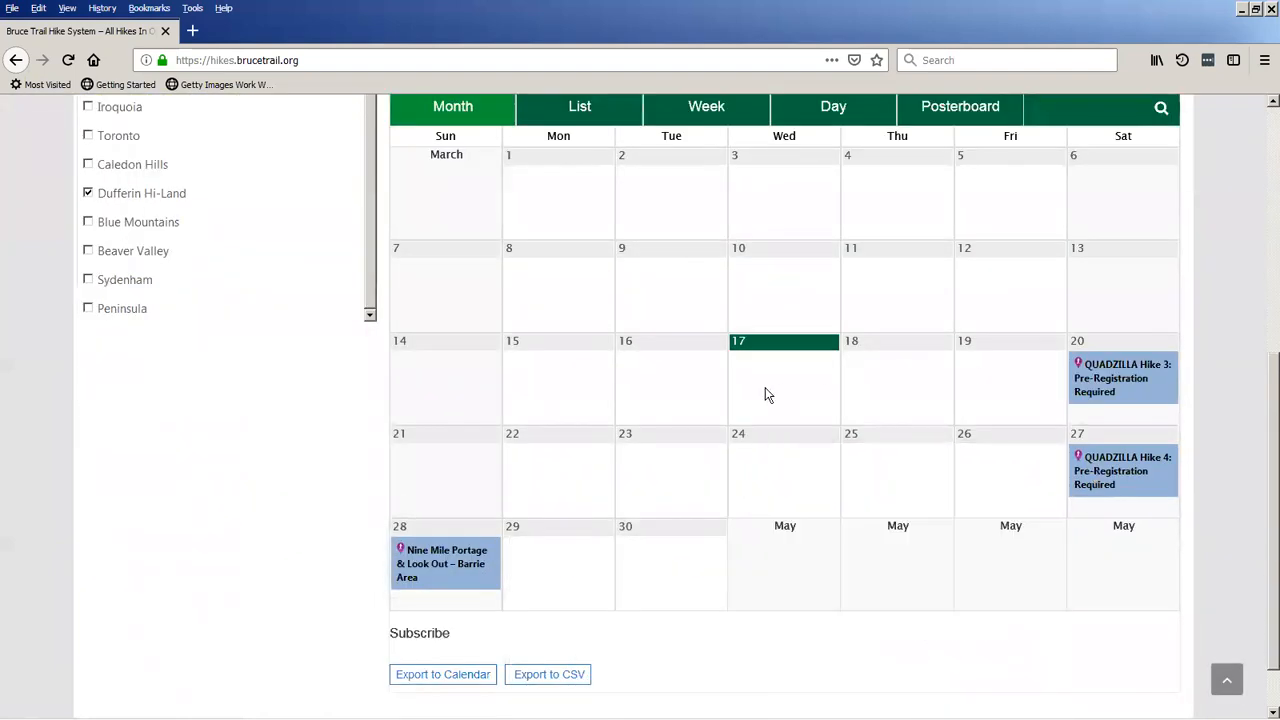
pyautogui.scroll(4, 765, 387)
pyautogui.click(87, 398)
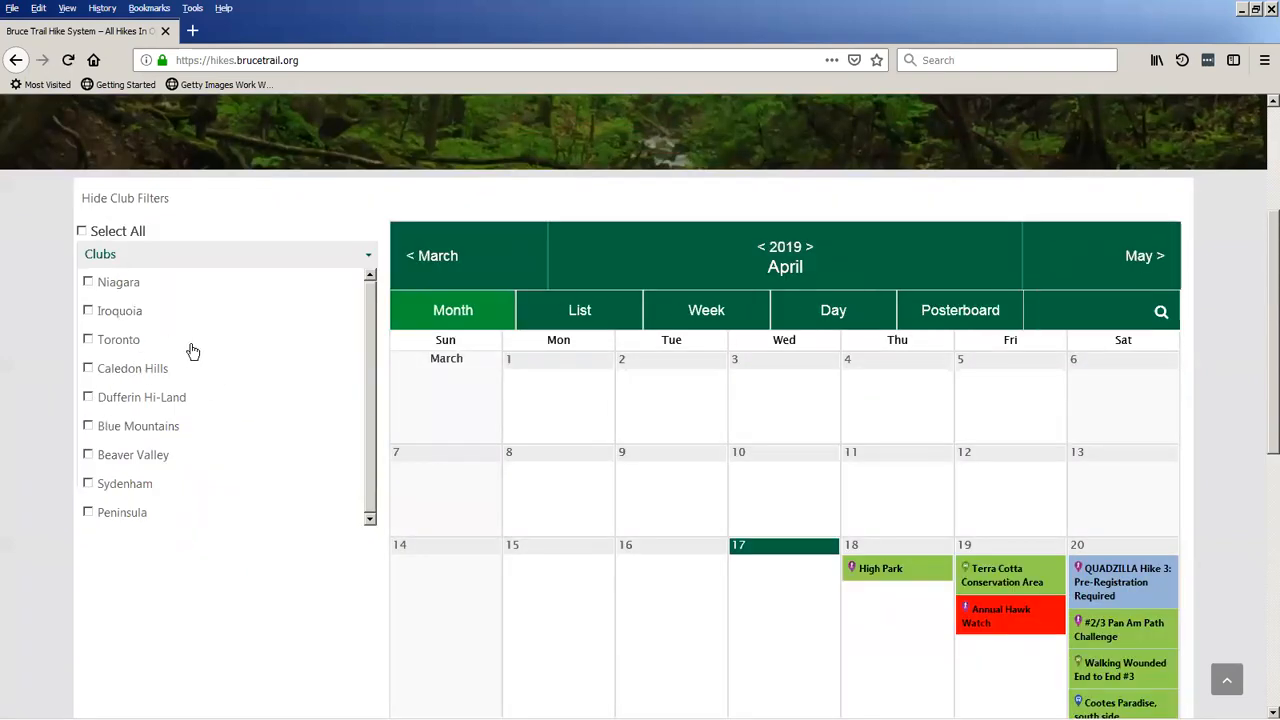
# Hide the club filters and search the hike calendar for "terra cotta".
pyautogui.click(128, 200)
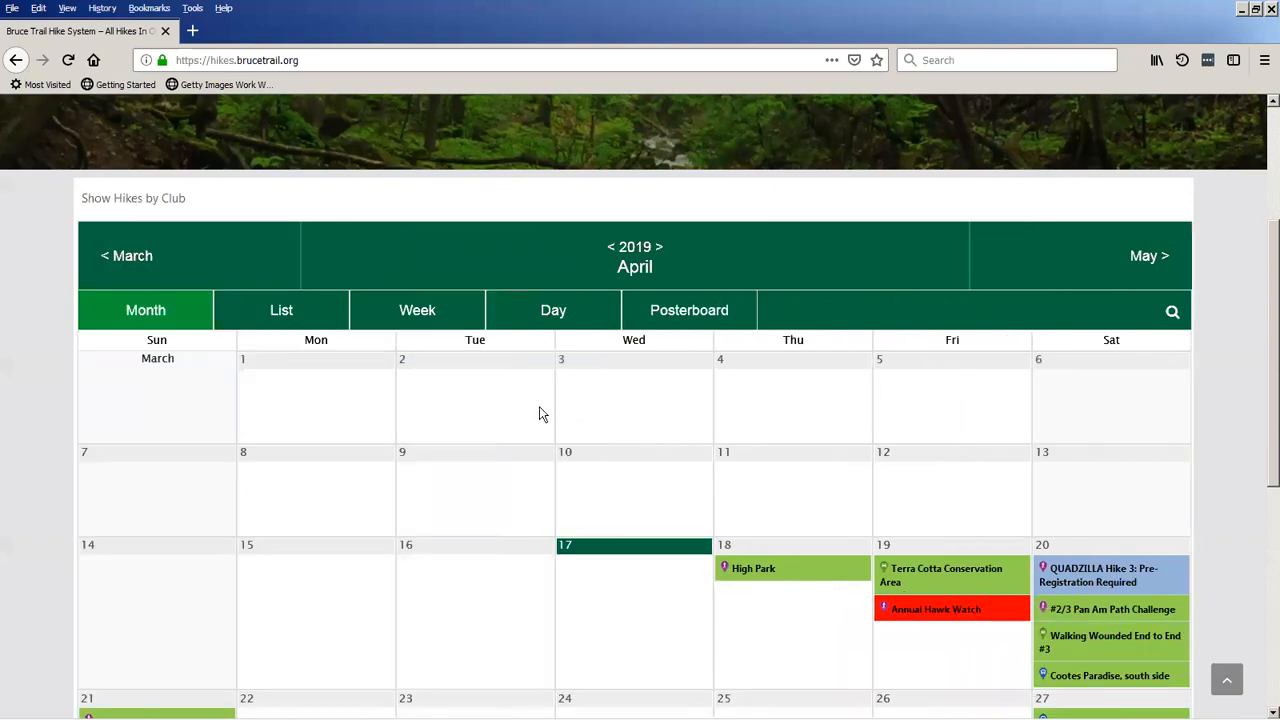
pyautogui.click(1172, 314)
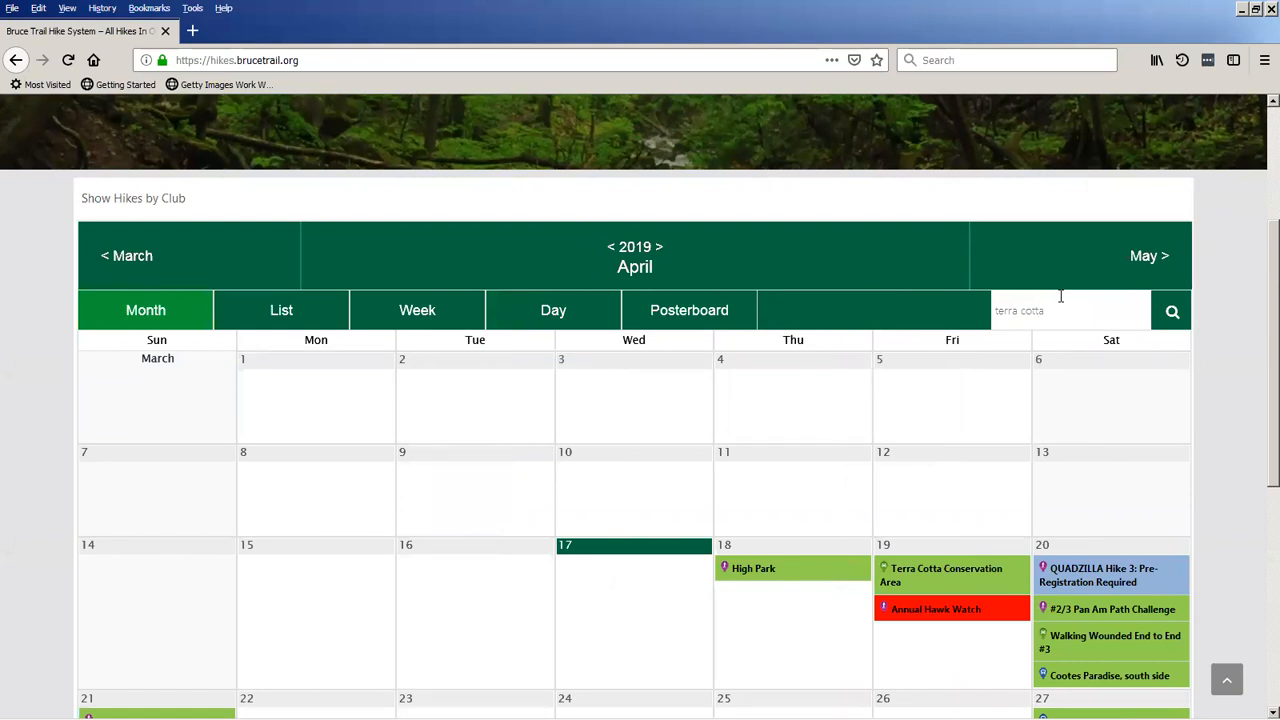
pyautogui.press('Return')
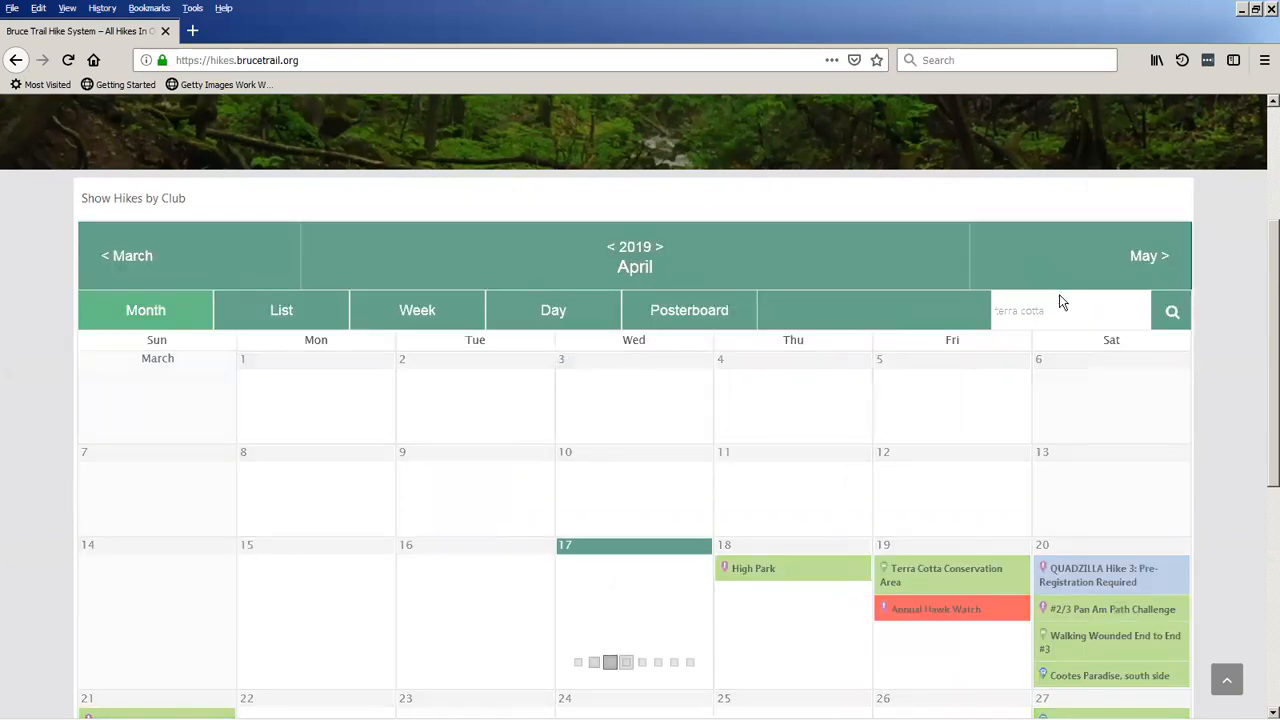
# Look over the matching April hikes and preview the details of the April 27 hike, Mid Spring, Smell the Flowers.
pyautogui.scroll(-2, 806, 500)
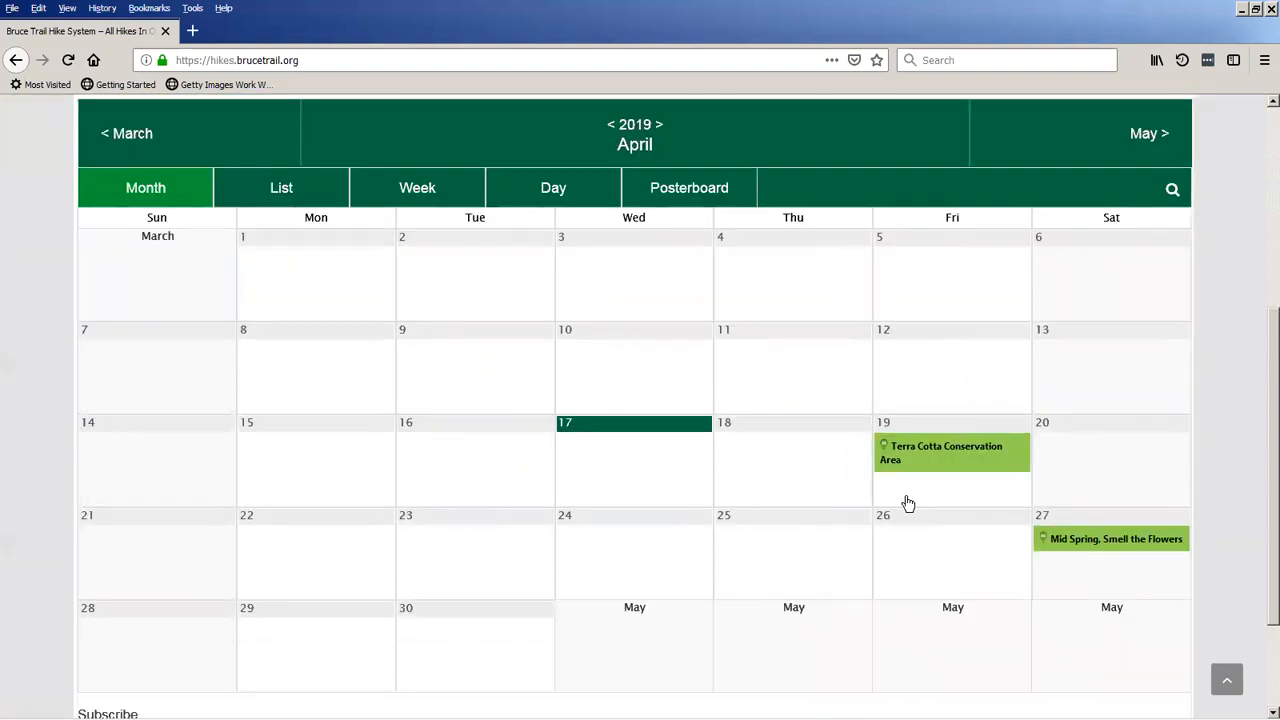
pyautogui.scroll(-1, 832, 518)
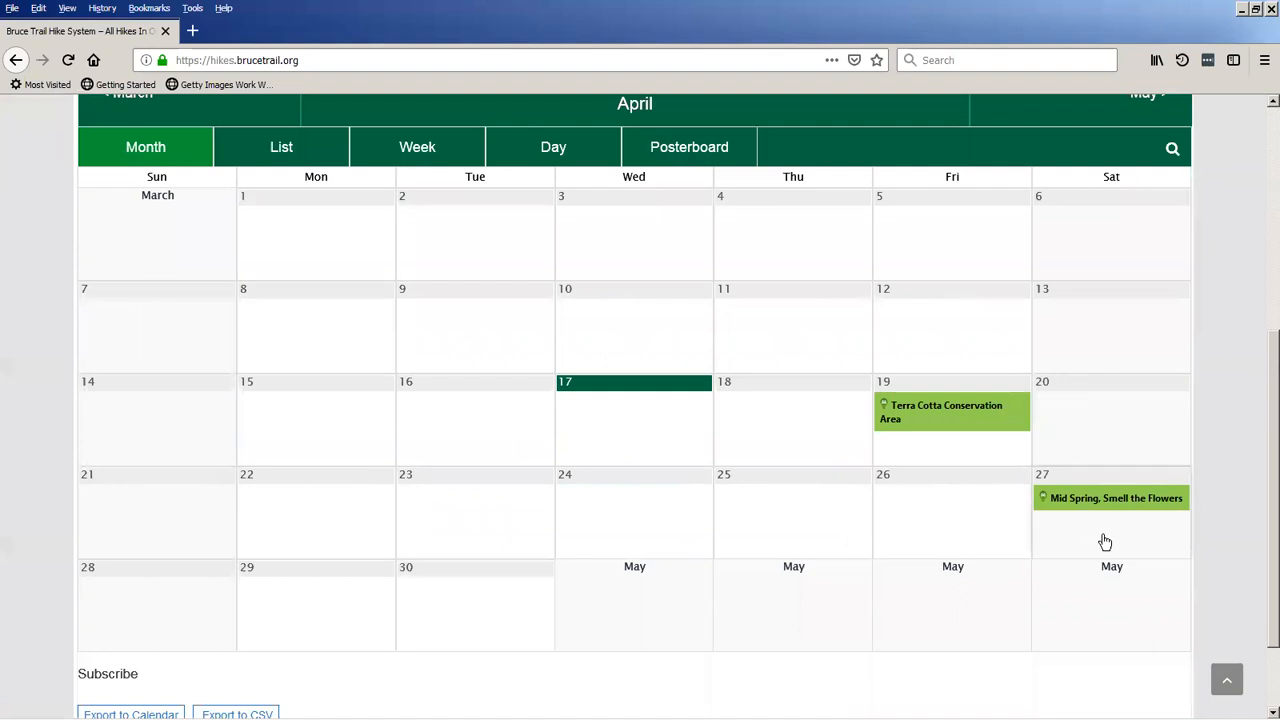
pyautogui.moveTo(1126, 514)
pyautogui.moveTo(1036, 502)
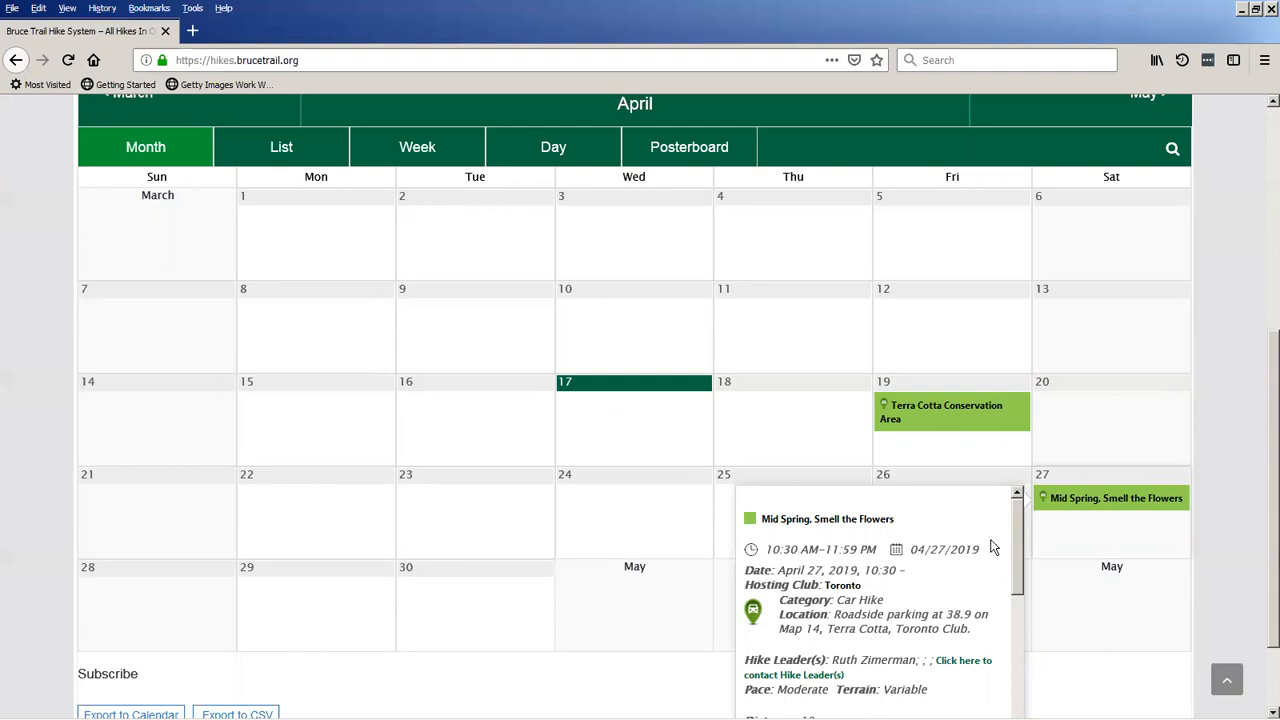
# Clear the "terra cotta" search so the calendar covers all April hikes again.
pyautogui.scroll(3, 1035, 528)
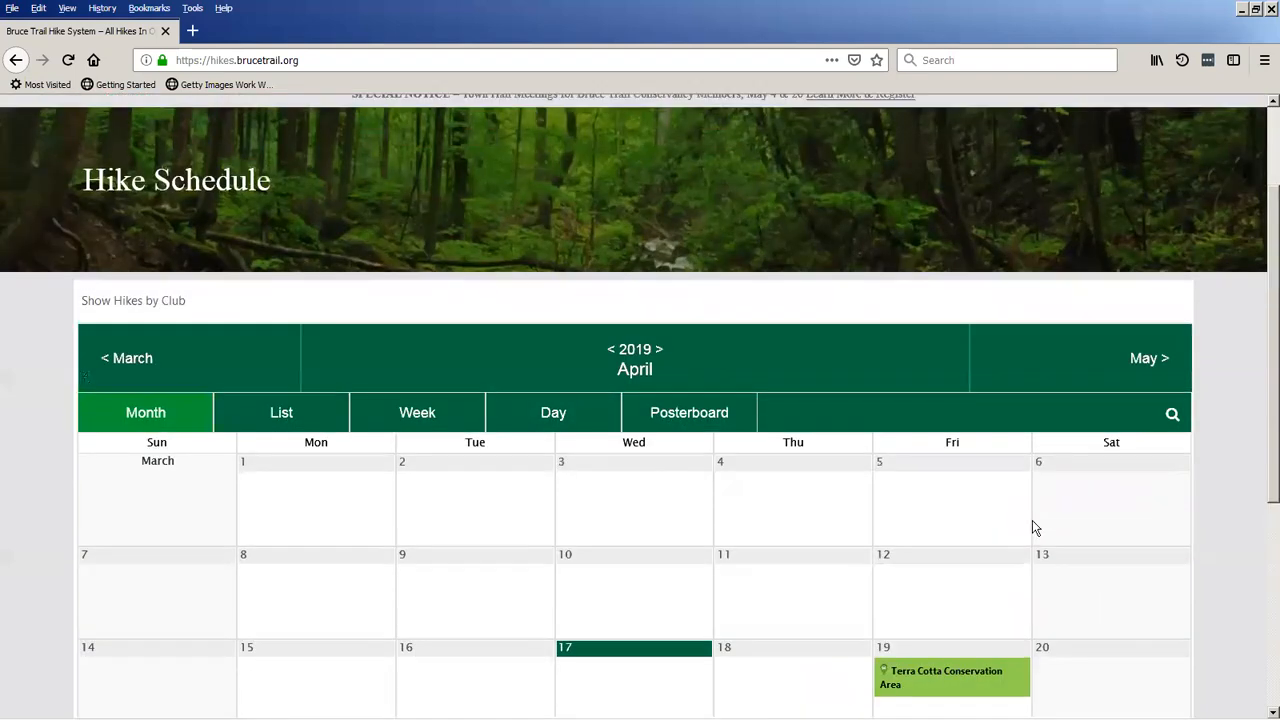
pyautogui.click(1171, 415)
pyautogui.write('terra cotta')
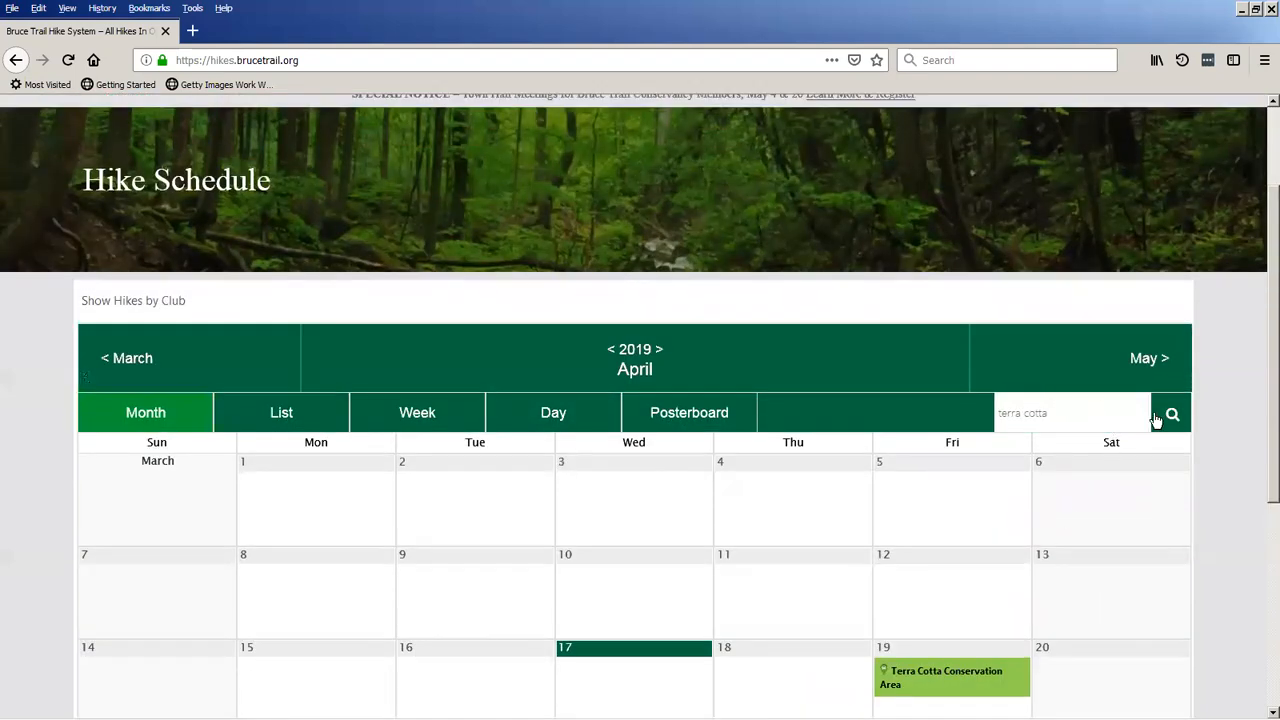
pyautogui.moveTo(1117, 414); pyautogui.dragTo(974, 410)
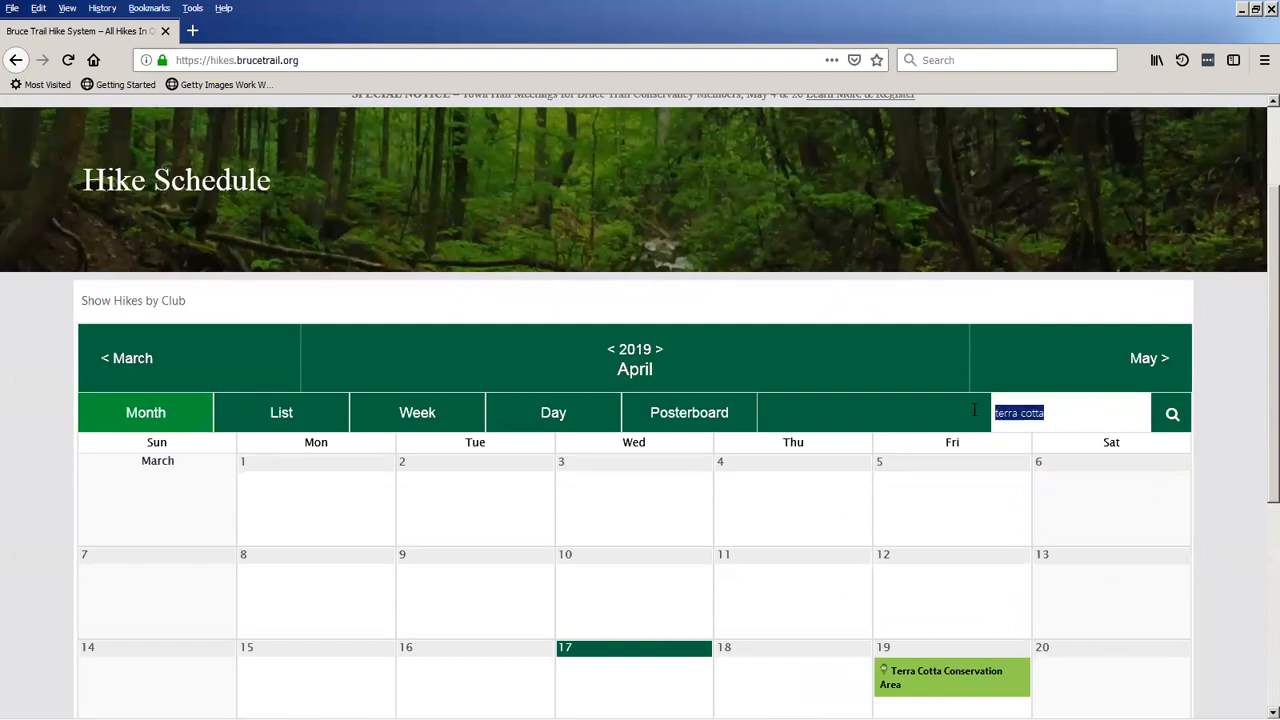
pyautogui.press('BackSpace')
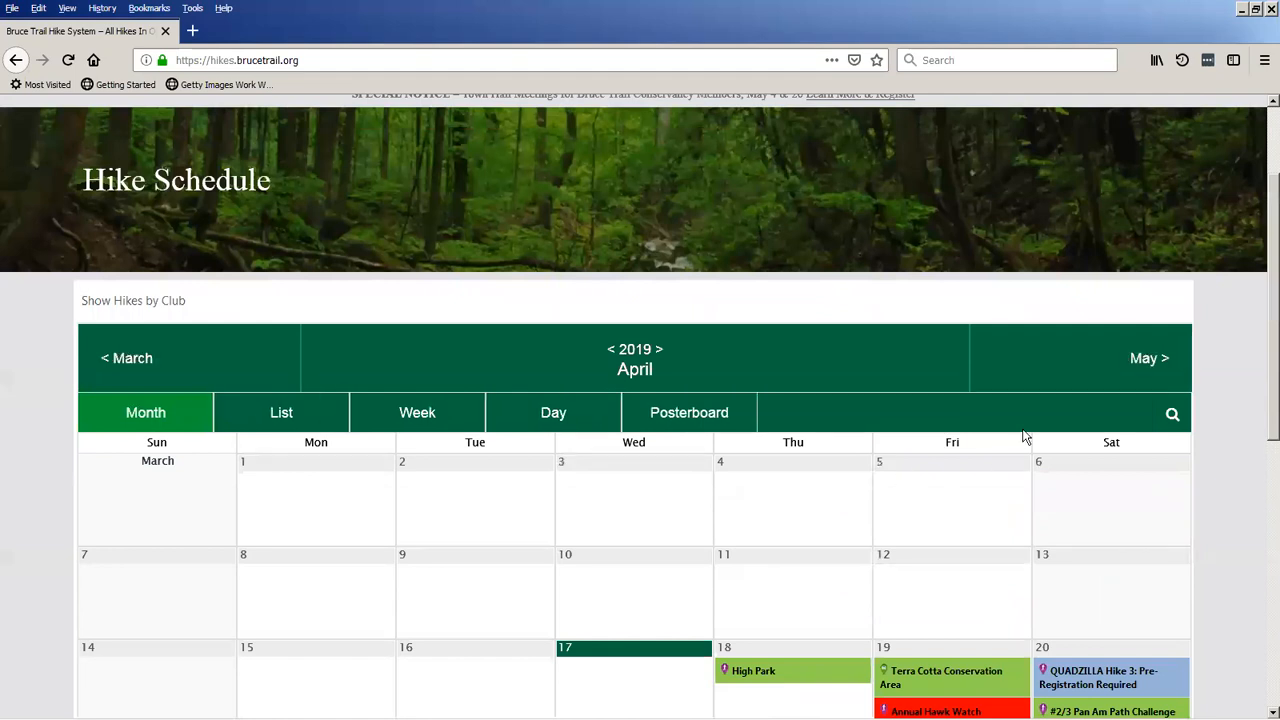
# Advance the hike calendar from April to May 2019.
pyautogui.scroll(-3, 1017, 419)
pyautogui.scroll(3, 1011, 411)
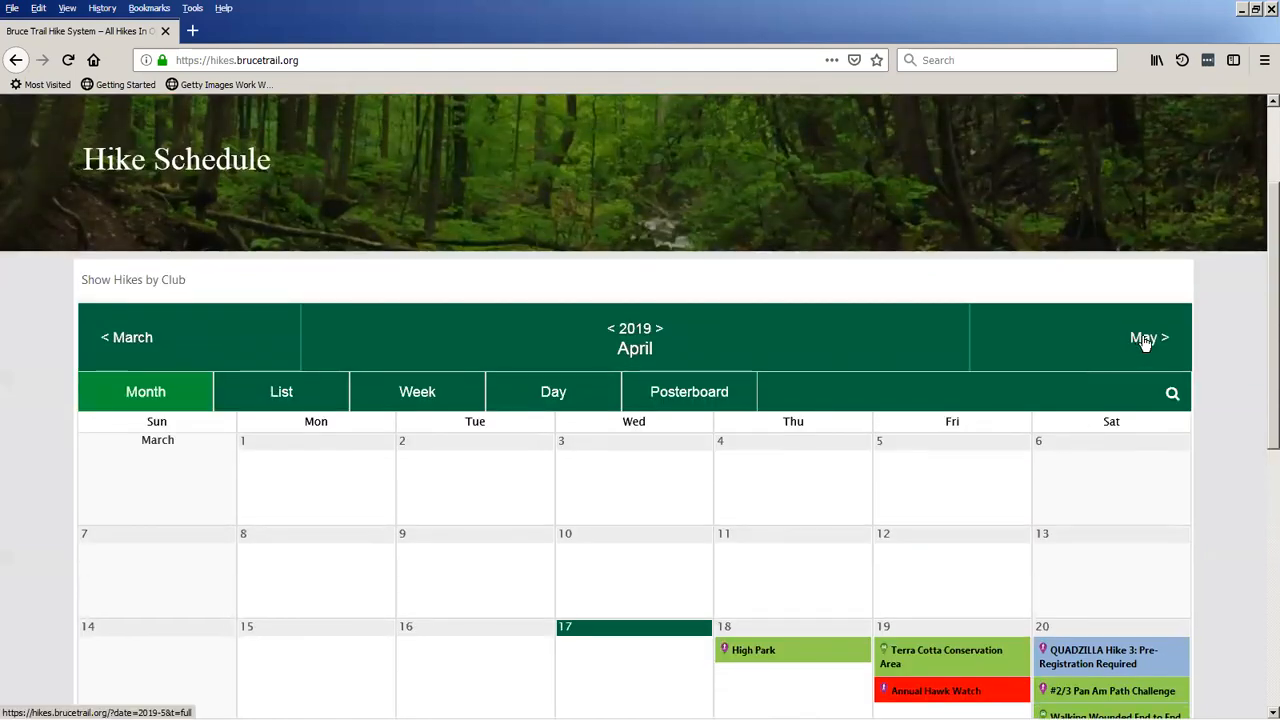
pyautogui.click(1145, 341)
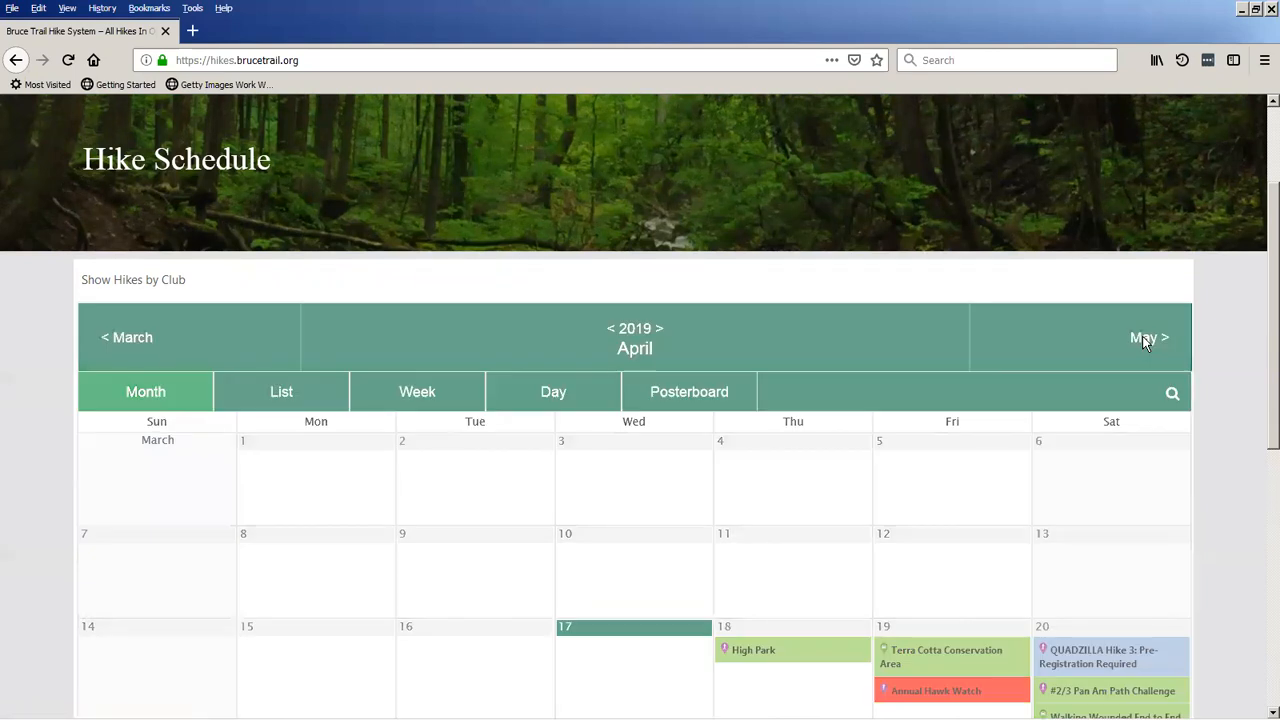
# View the hike calendar for May 2020 and return it to May 2019.
pyautogui.click(659, 330)
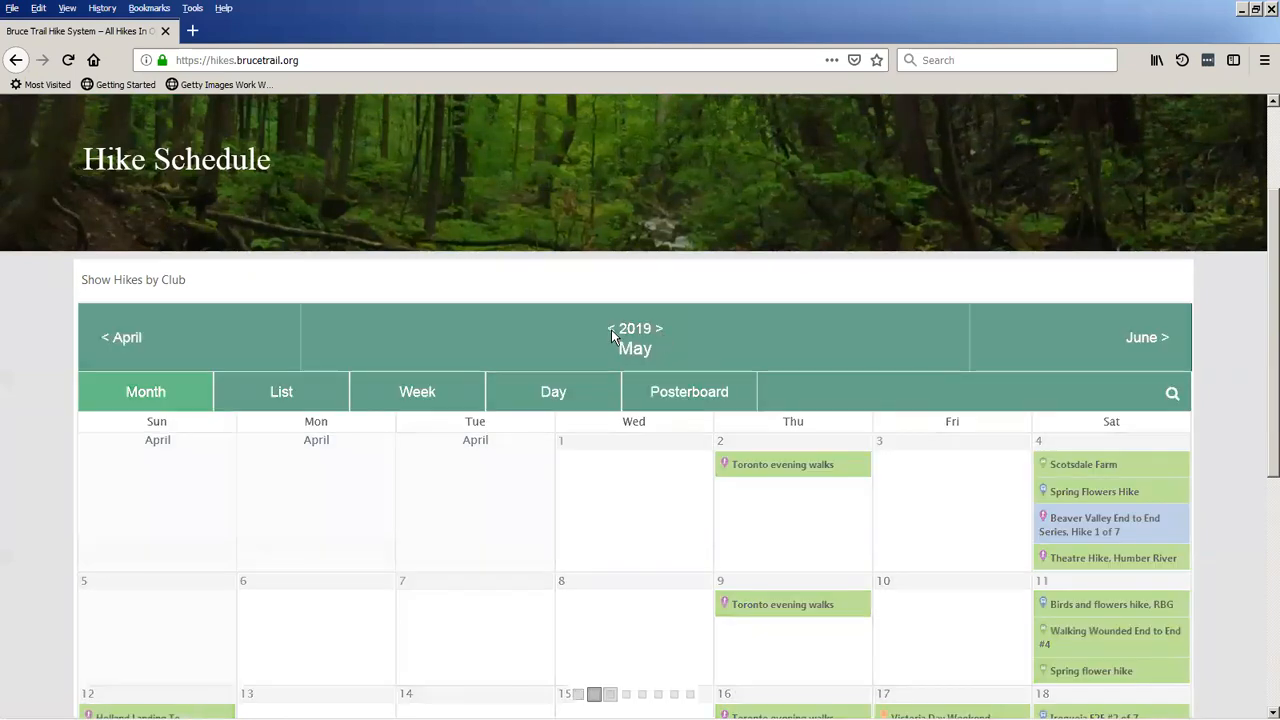
pyautogui.scroll(-5, 612, 334)
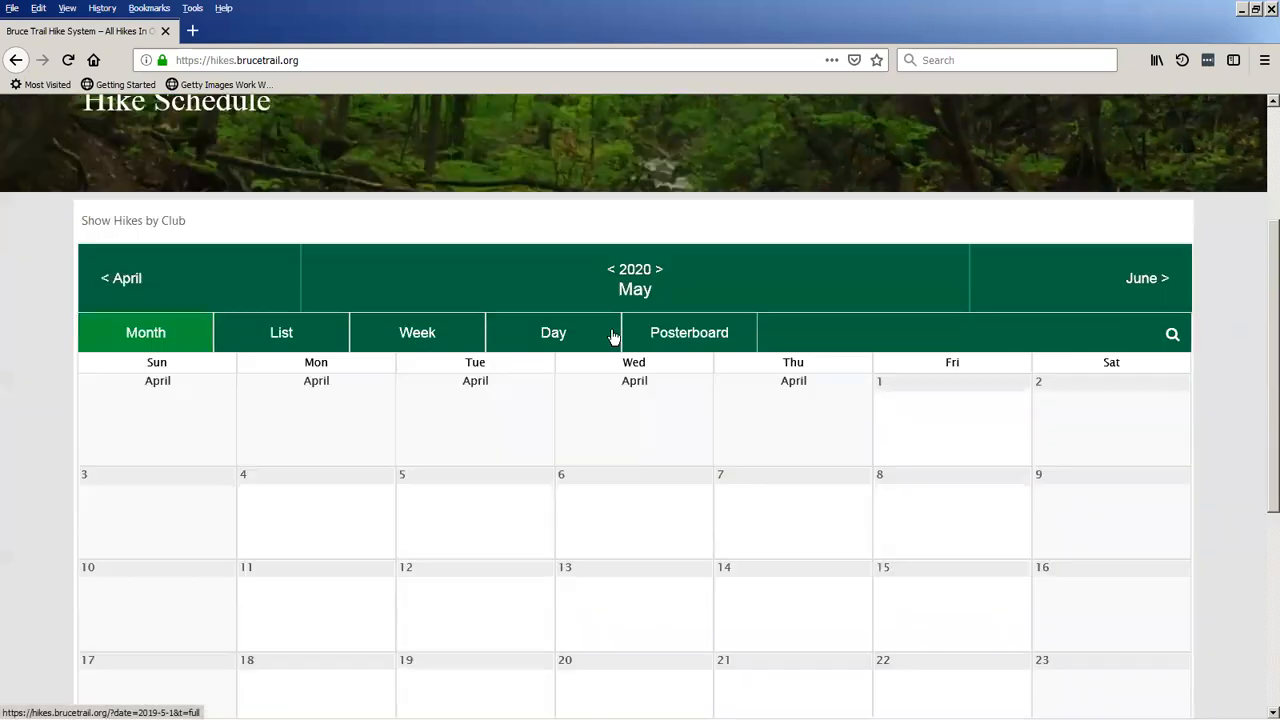
pyautogui.scroll(6, 609, 336)
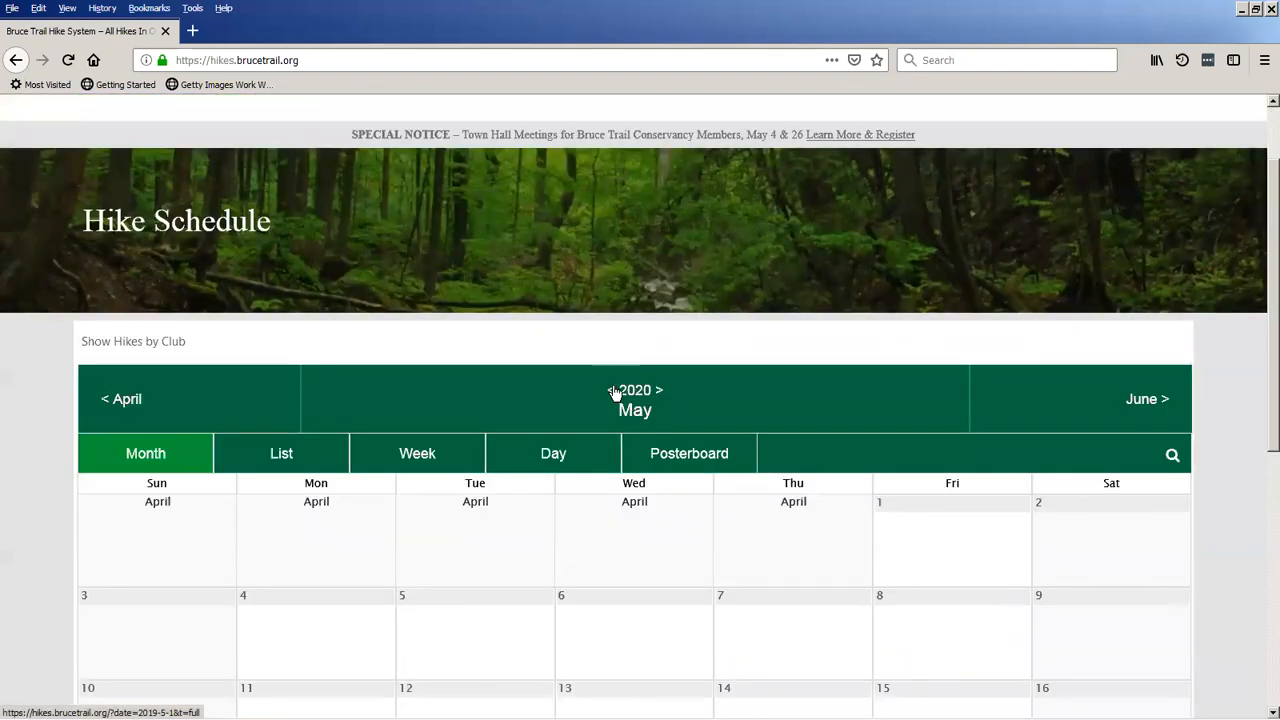
pyautogui.click(612, 391)
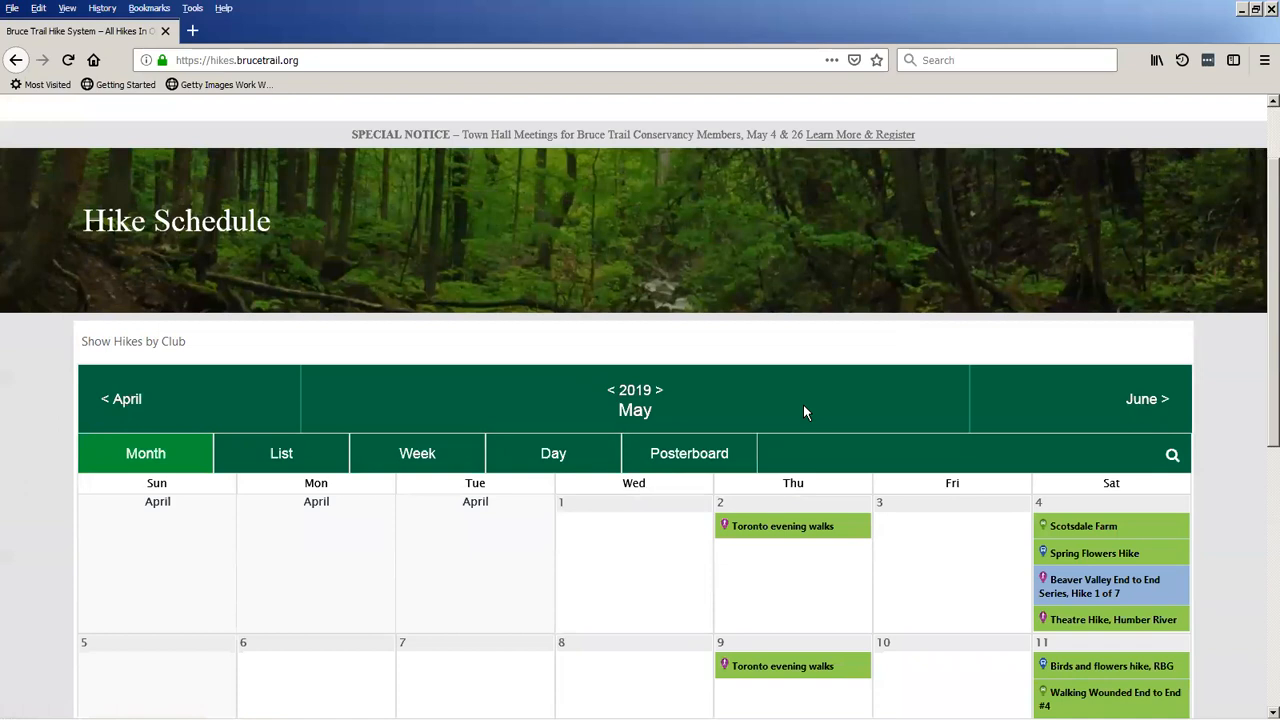
# Show the list of club filters for the May calendar and hide it again.
pyautogui.scroll(1, 805, 412)
pyautogui.scroll(-1, 803, 412)
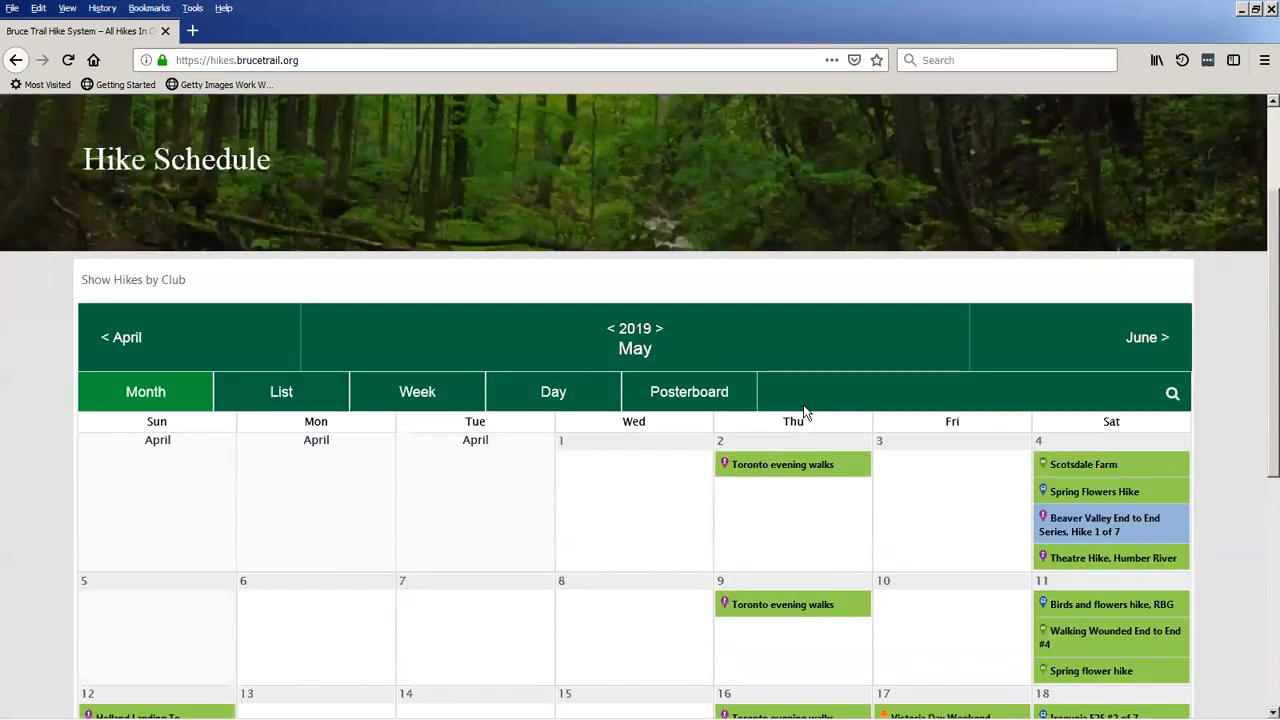
pyautogui.click(124, 283)
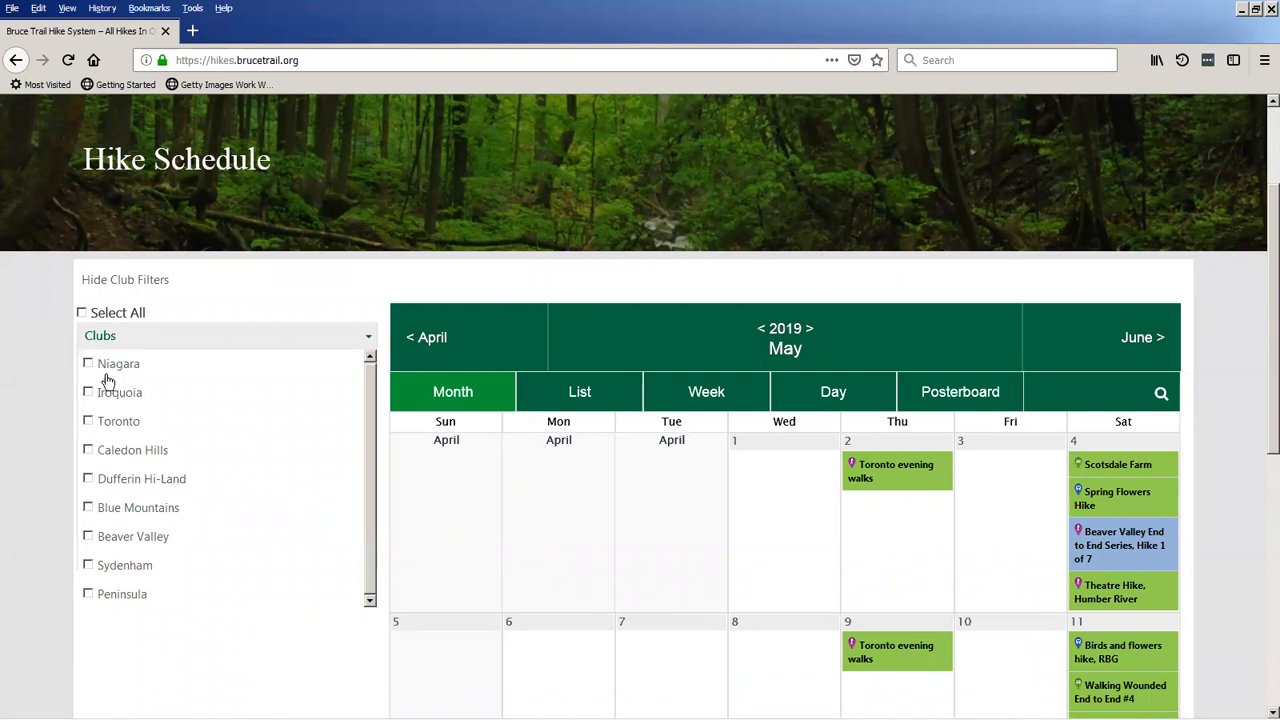
pyautogui.click(133, 284)
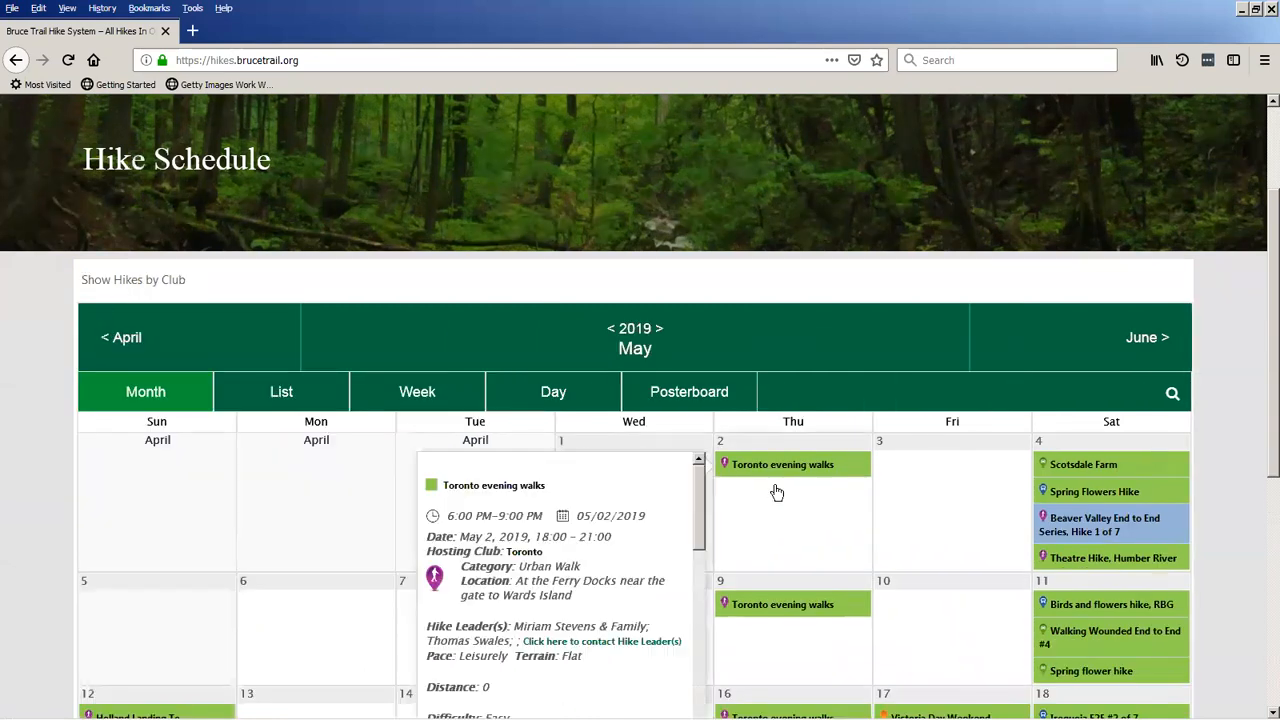
# Look over the May 2019 hikes and open the page of the May 4 Beaver Valley End to End Series, Hike 1 of 7.
pyautogui.scroll(-1, 755, 494)
pyautogui.scroll(-5, 755, 494)
pyautogui.scroll(3, 1023, 429)
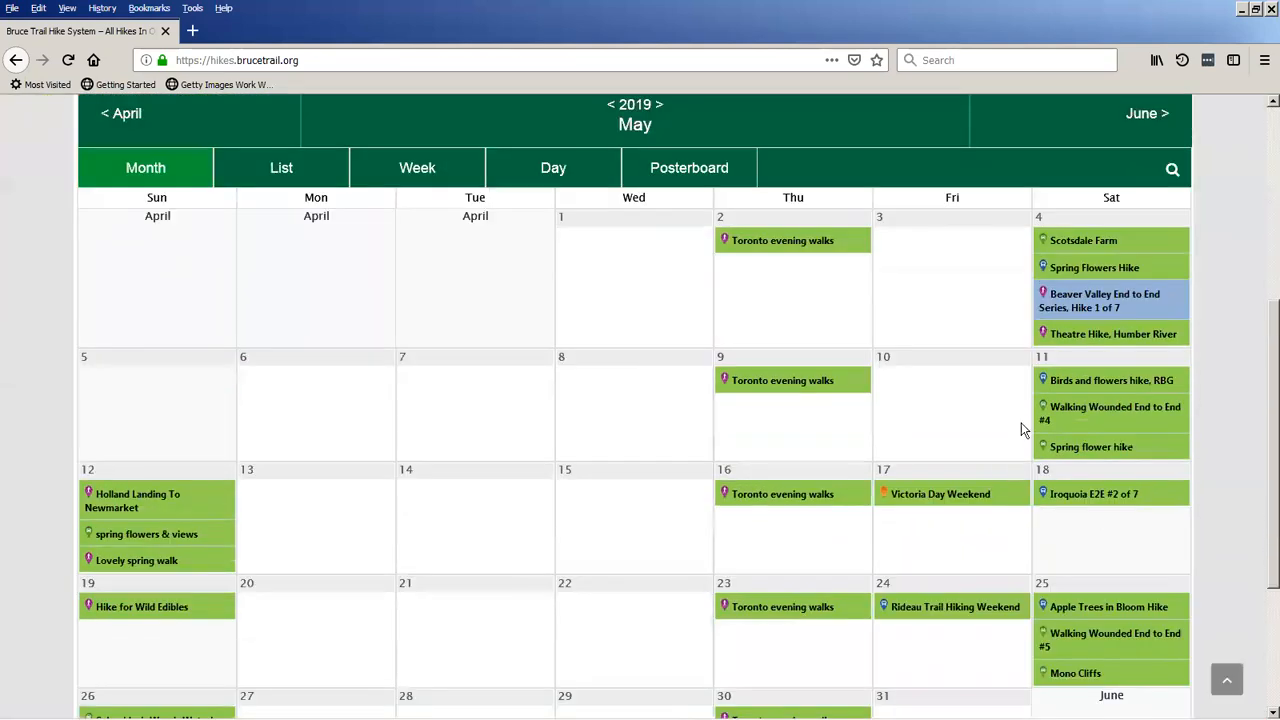
pyautogui.scroll(1, 928, 311)
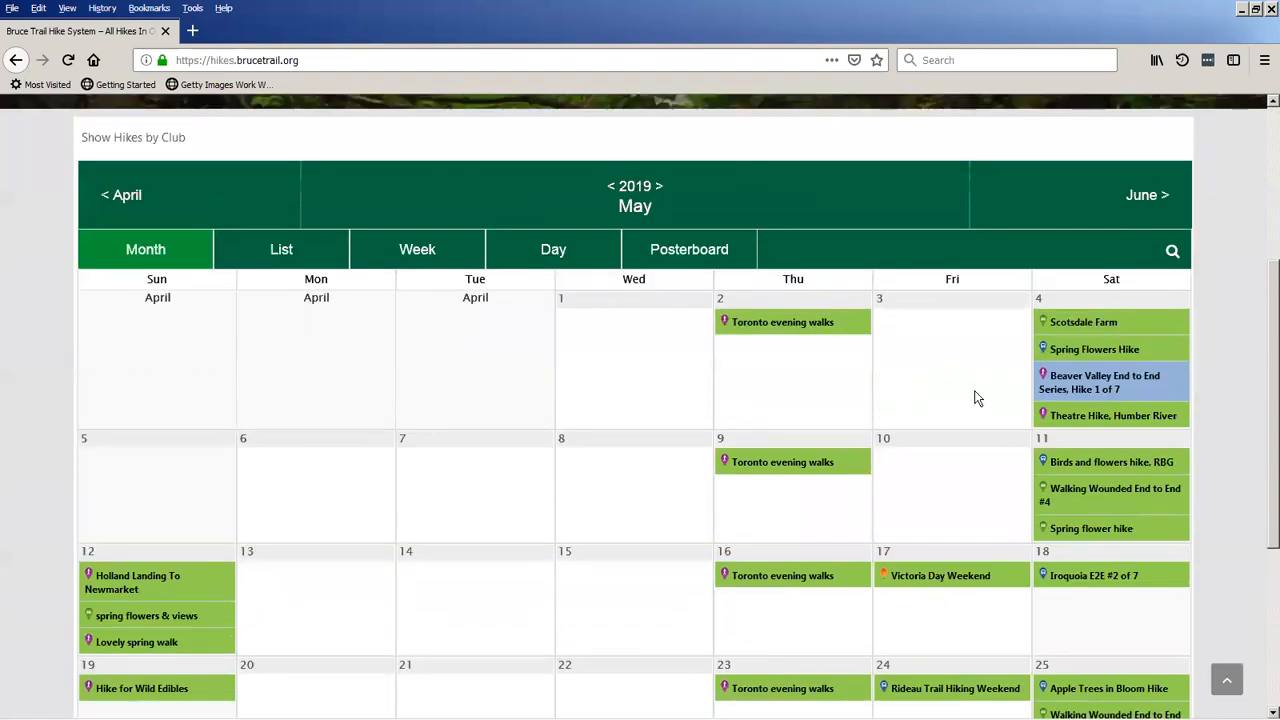
pyautogui.moveTo(1060, 389)
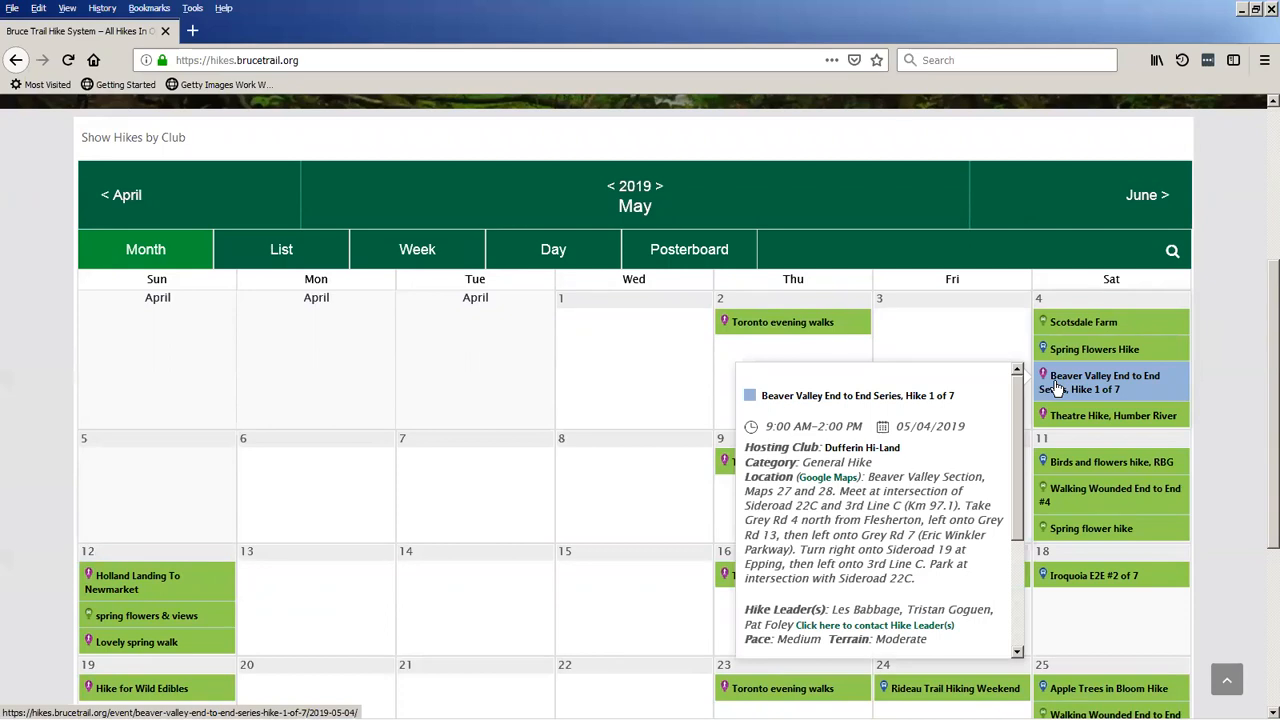
pyautogui.click(1057, 388)
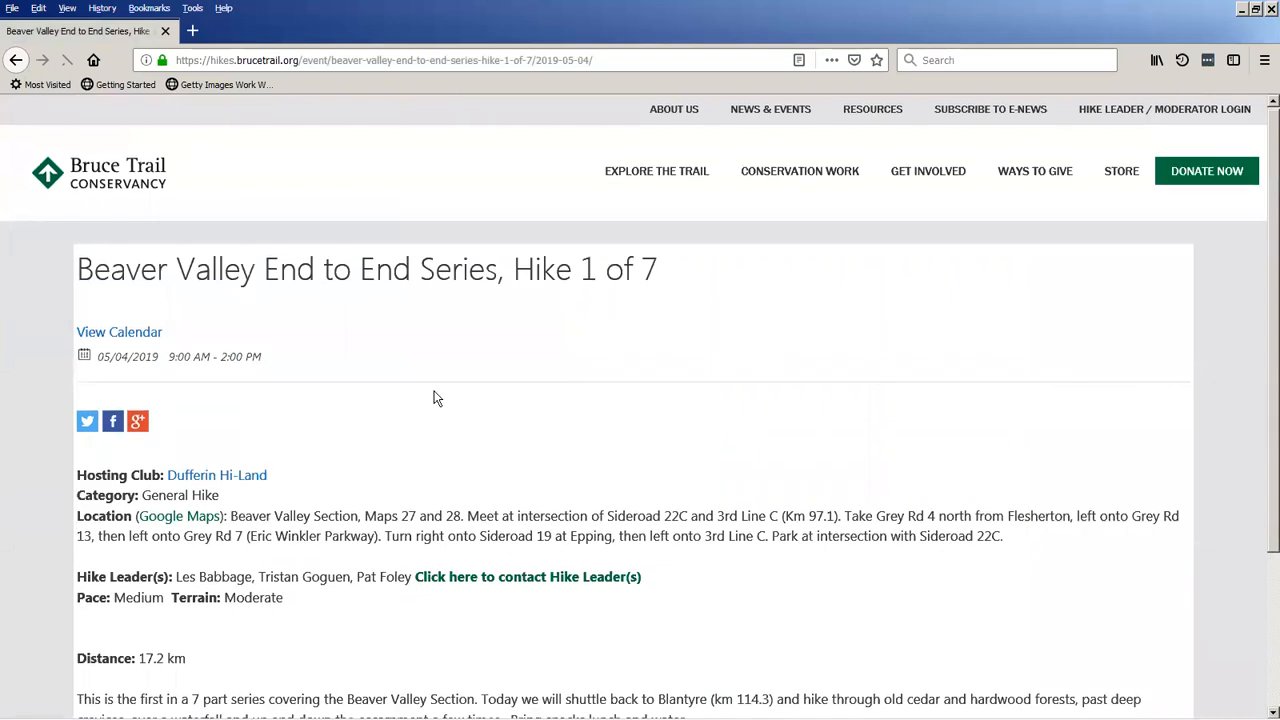
# Read the hike details, view the meeting location in Google Maps satellite imagery, and close the map.
pyautogui.scroll(-1, 430, 397)
pyautogui.scroll(-2, 430, 397)
pyautogui.scroll(2, 353, 414)
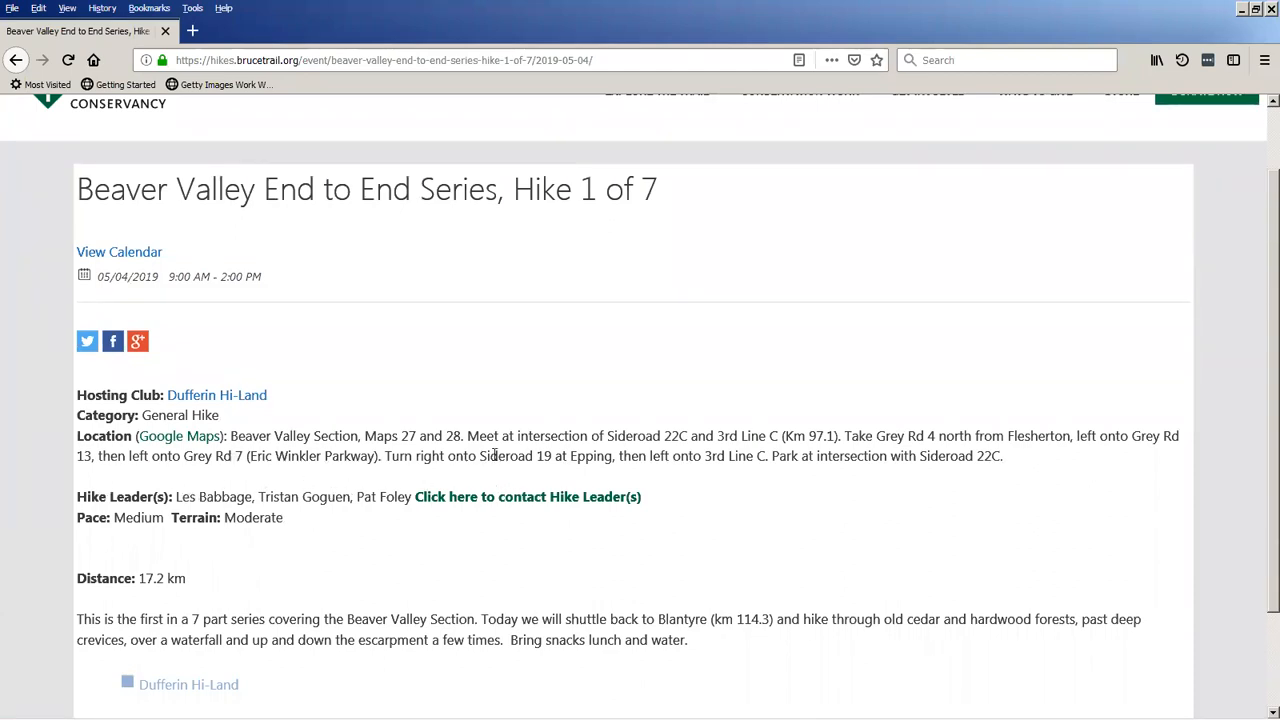
pyautogui.click(165, 443)
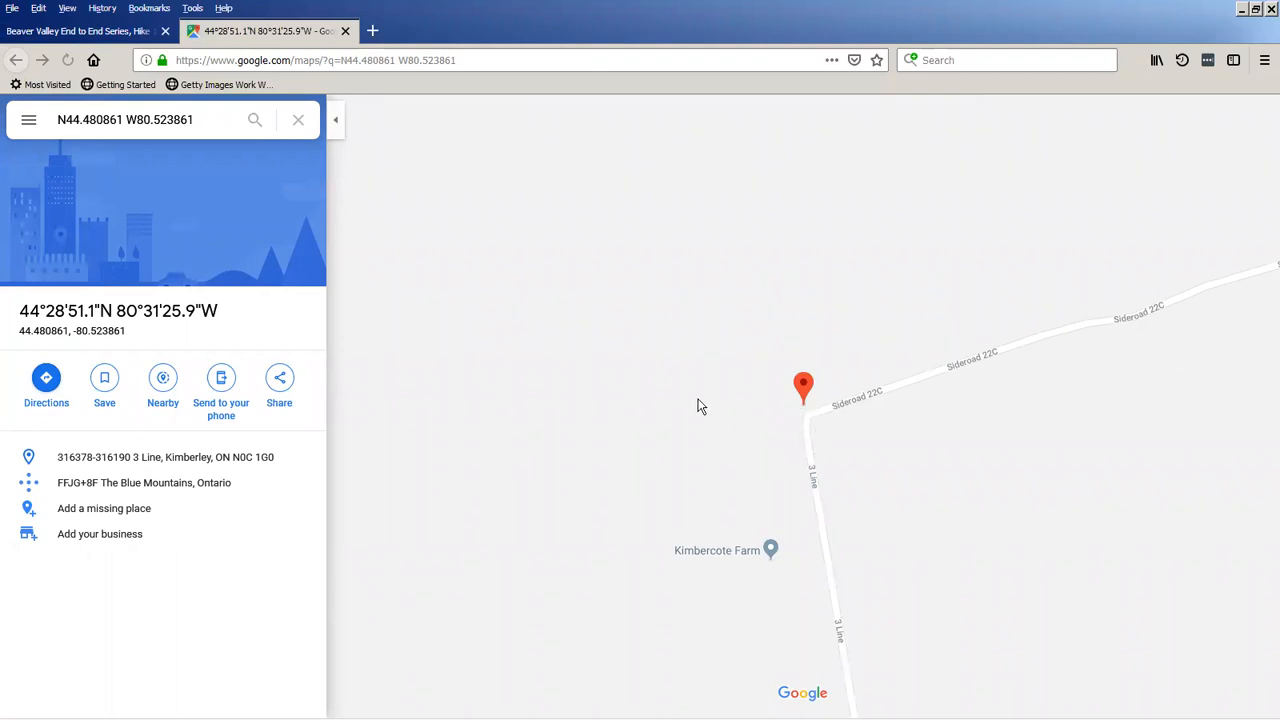
pyautogui.click(362, 678)
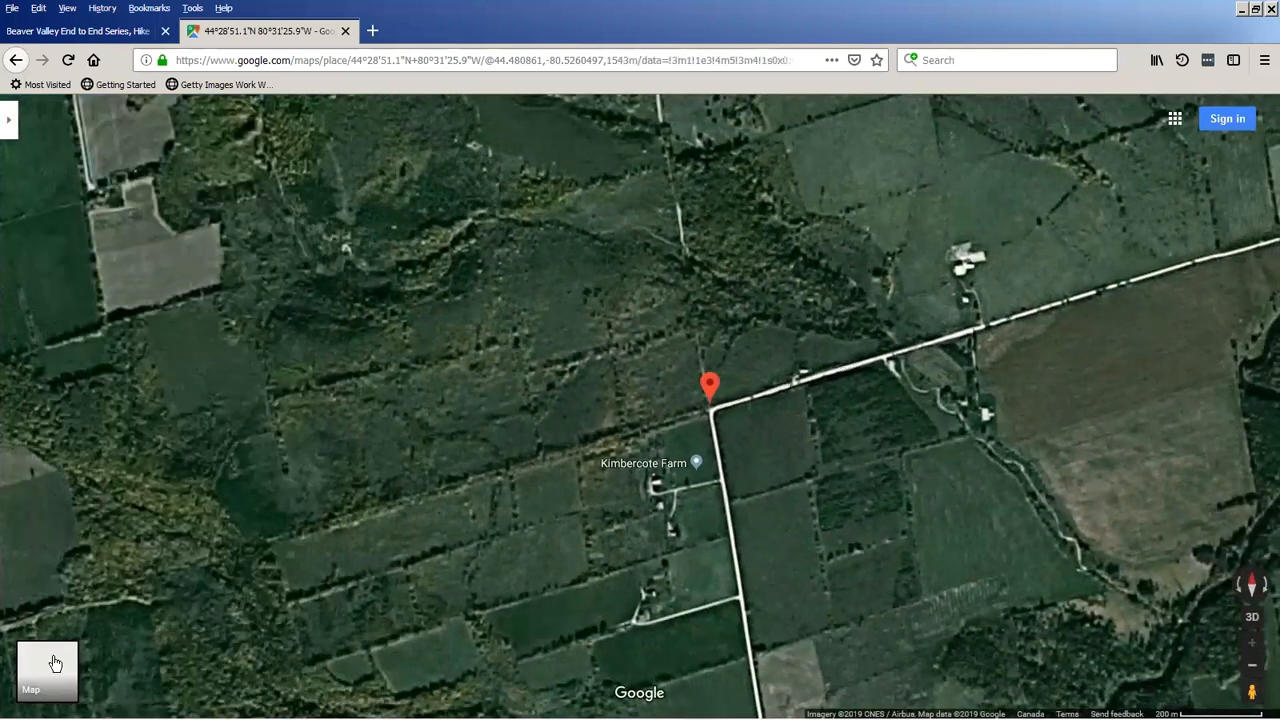
pyautogui.click(345, 32)
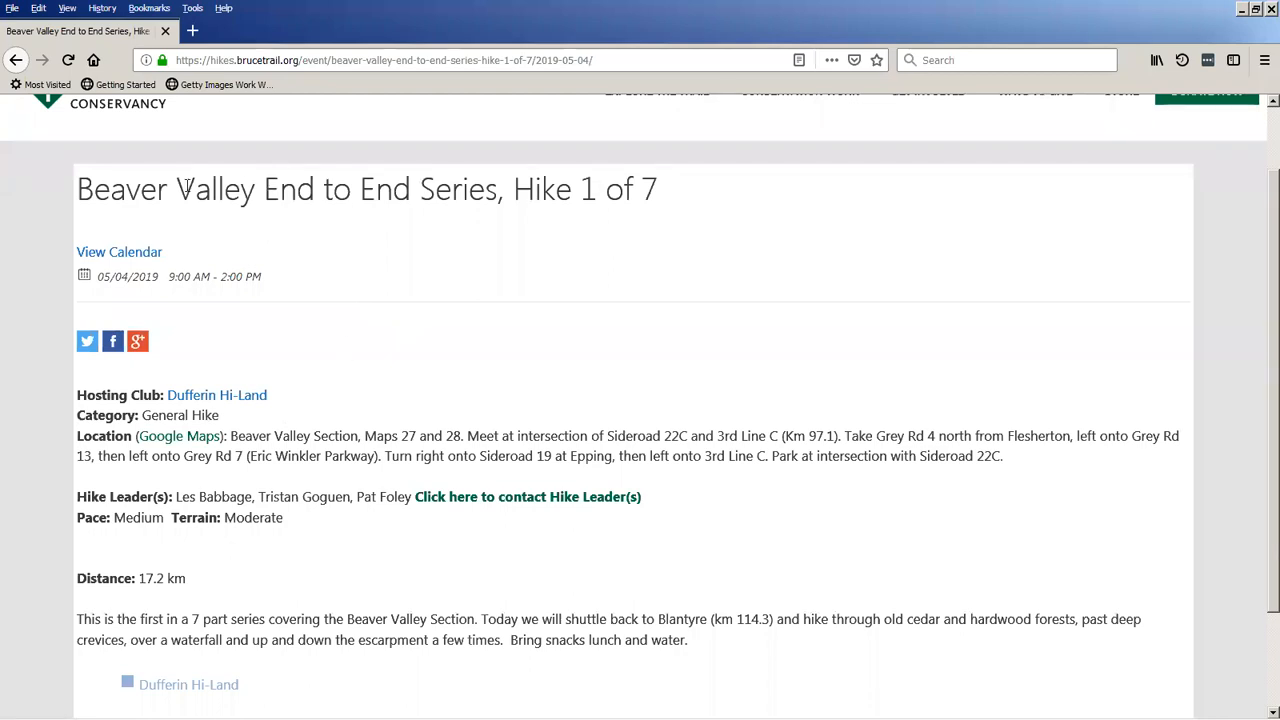
# Return to the April 2019 hike calendar and preview the details of the Annual Hawk Watch on April 19.
pyautogui.scroll(2, 193, 207)
pyautogui.click(120, 182)
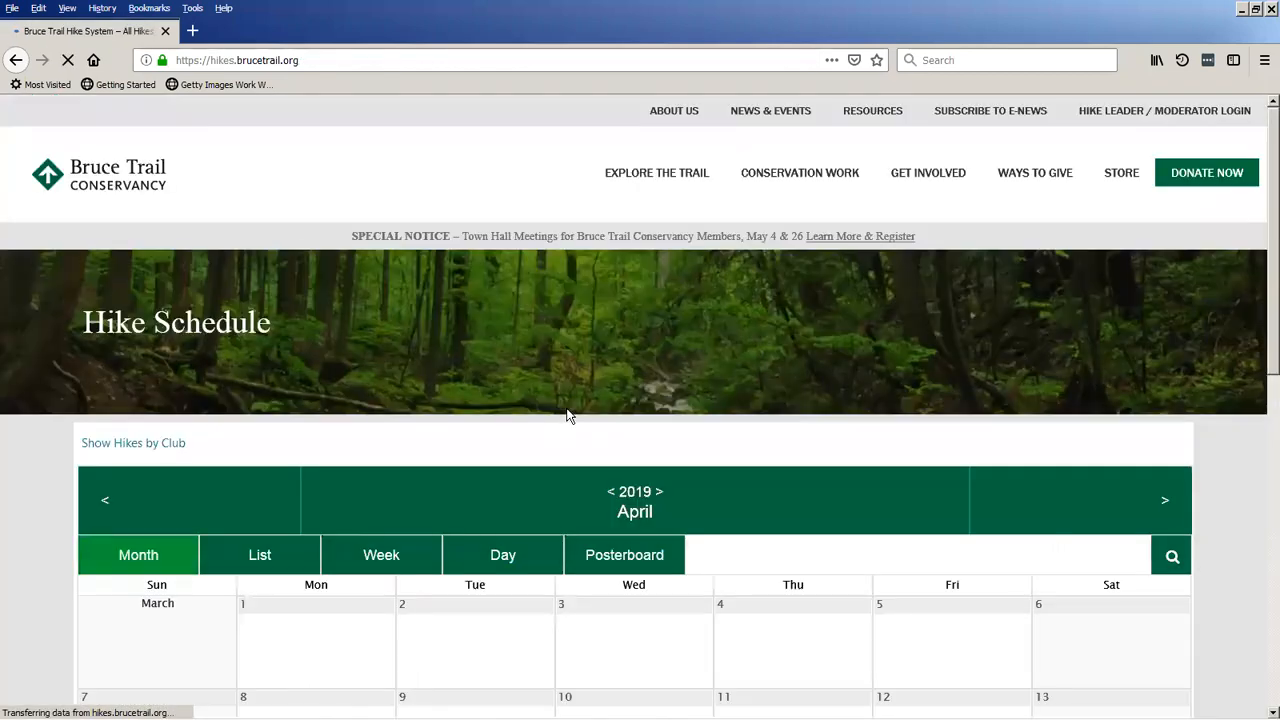
pyautogui.scroll(-3, 716, 334)
pyautogui.scroll(-2, 716, 334)
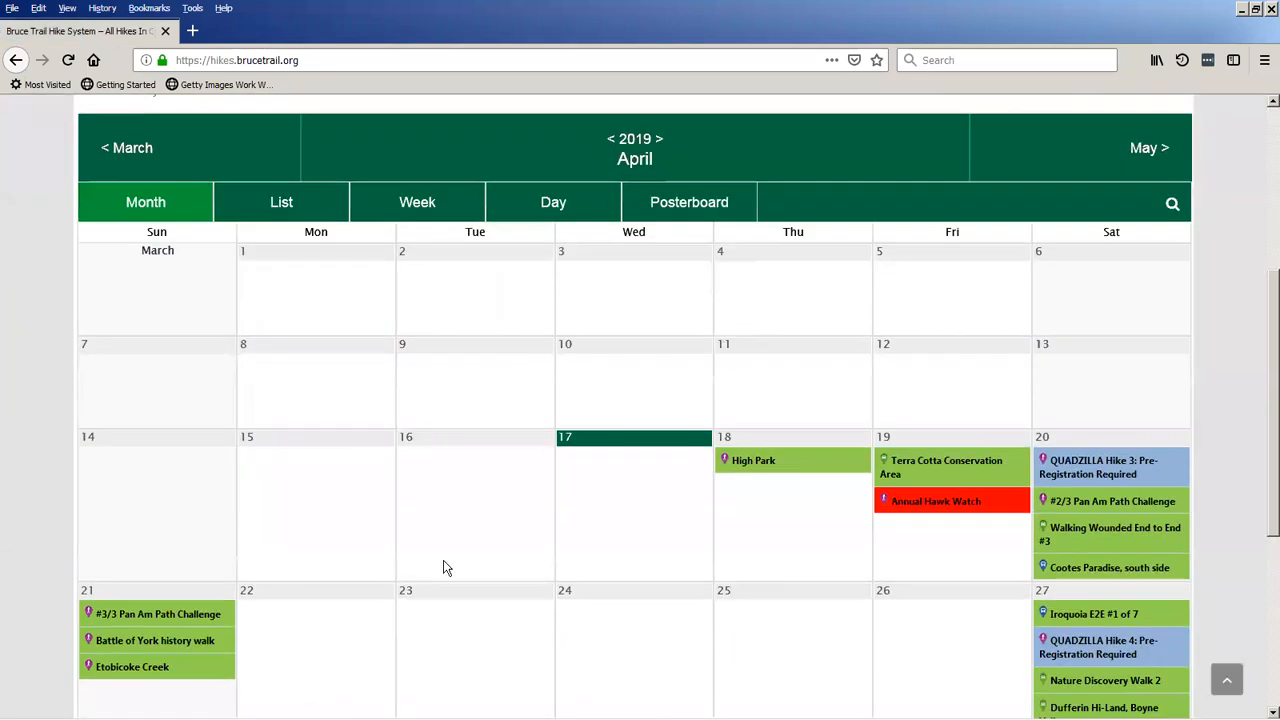
pyautogui.scroll(-1, 834, 583)
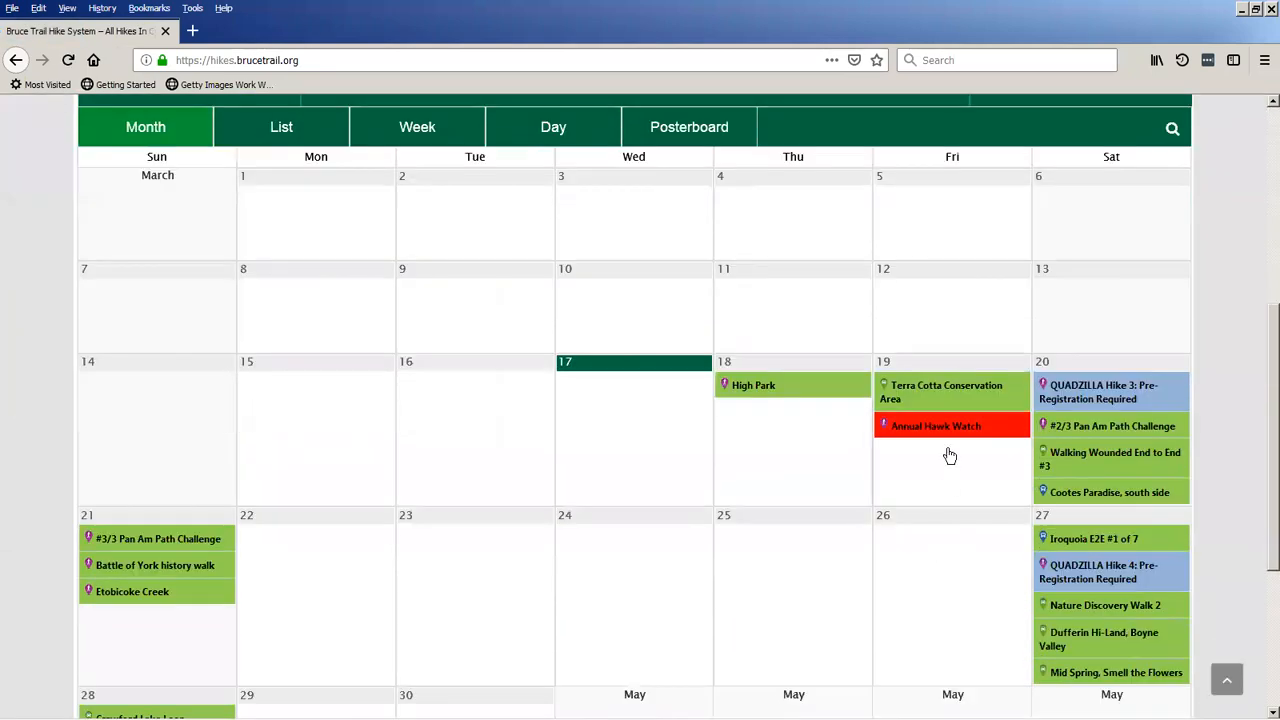
pyautogui.moveTo(945, 440)
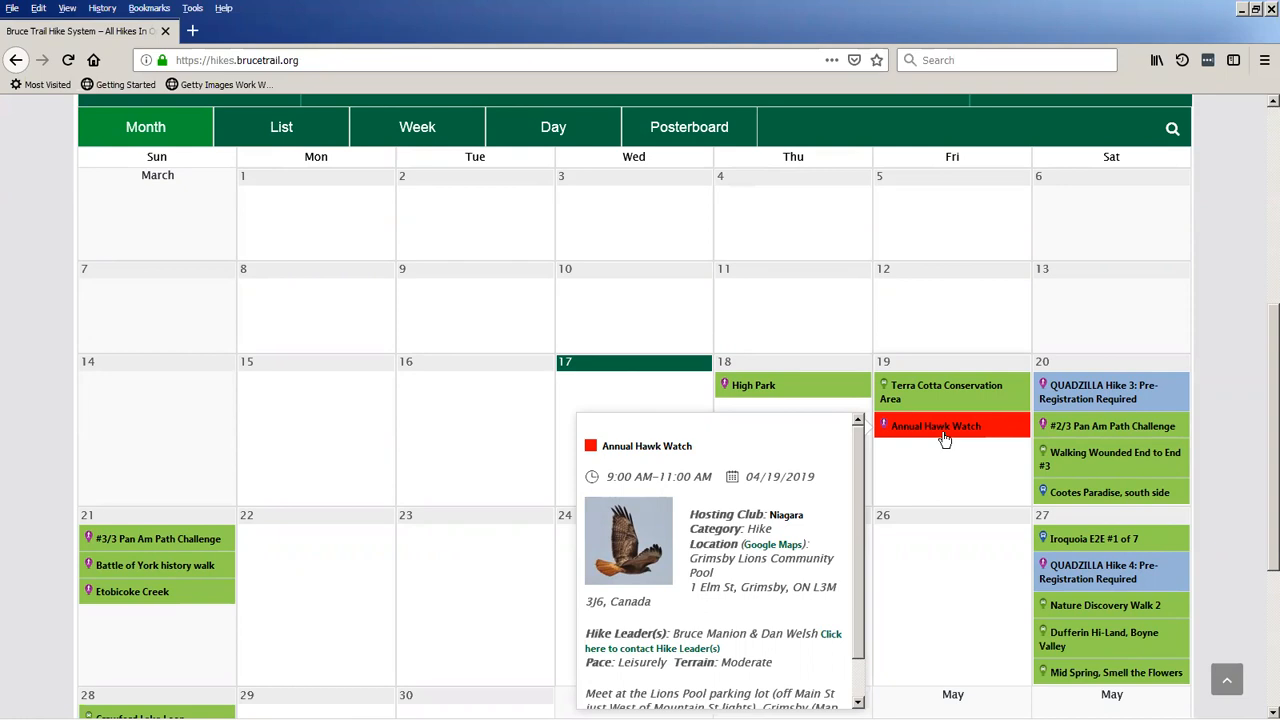
# Examine the subscribe options below the April calendar for exporting hikes to a calendar or CSV.
pyautogui.scroll(3, 652, 480)
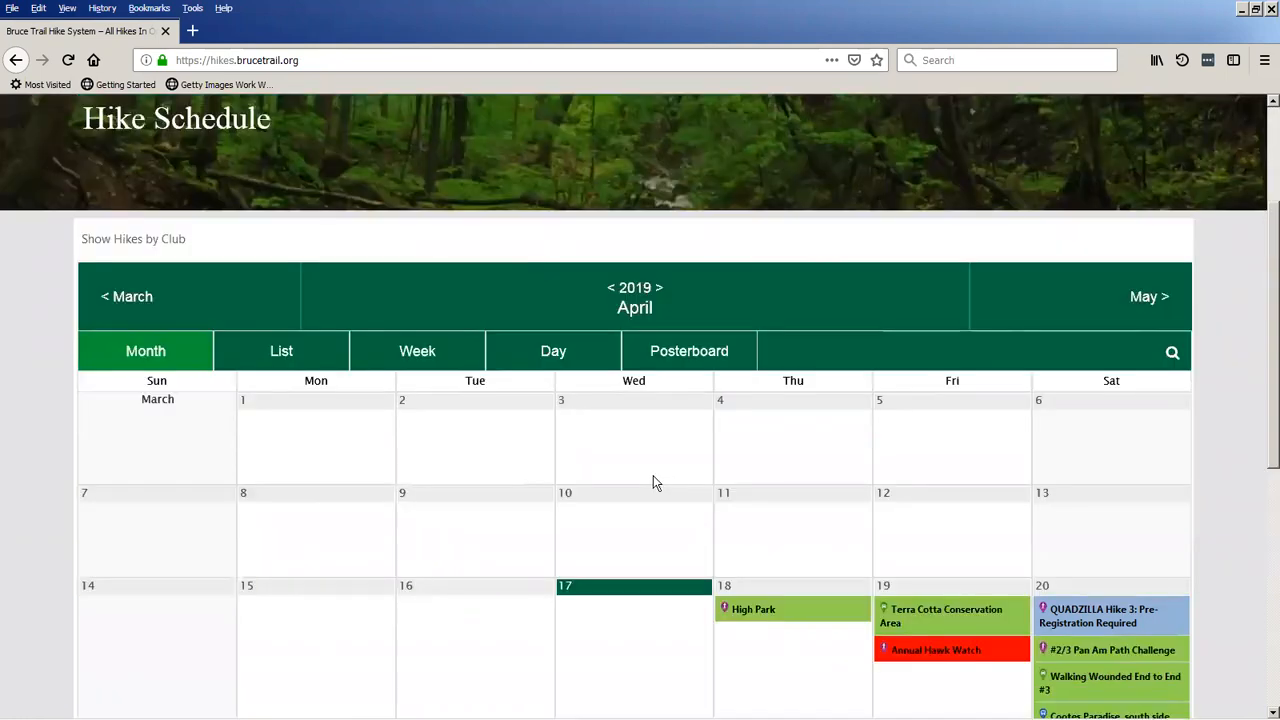
pyautogui.scroll(-5, 625, 480)
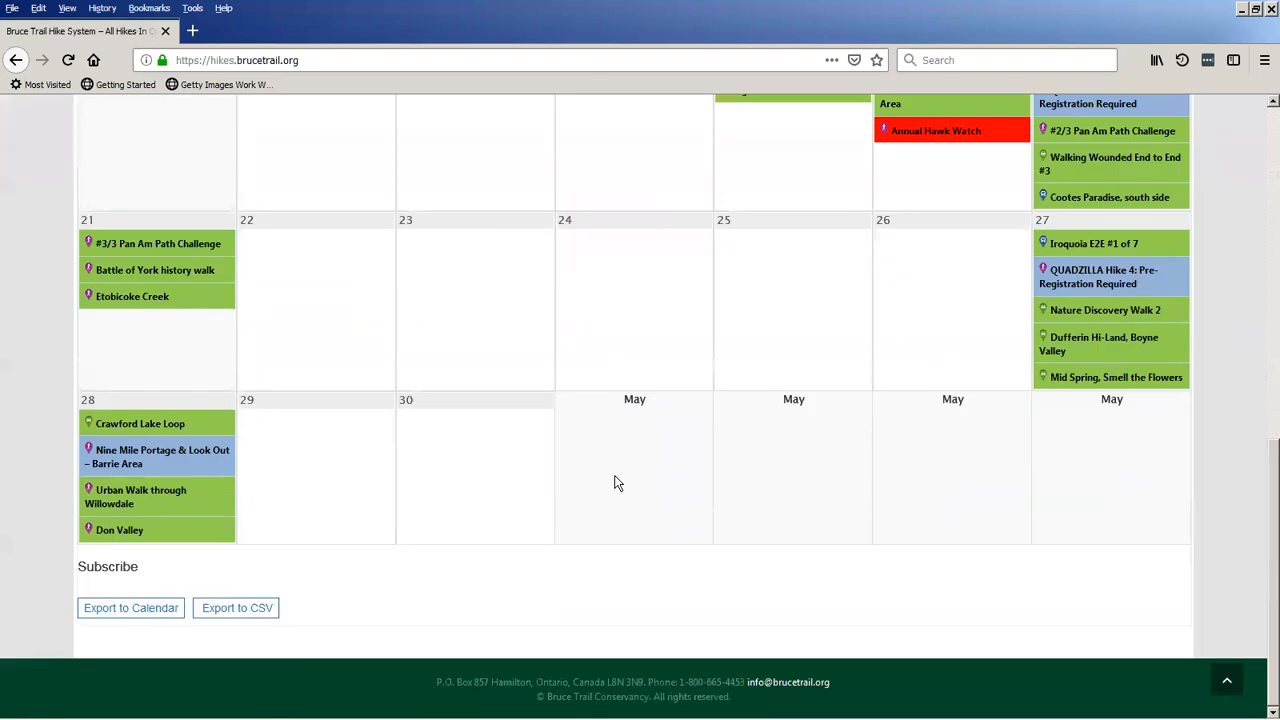
pyautogui.scroll(-1, 600, 478)
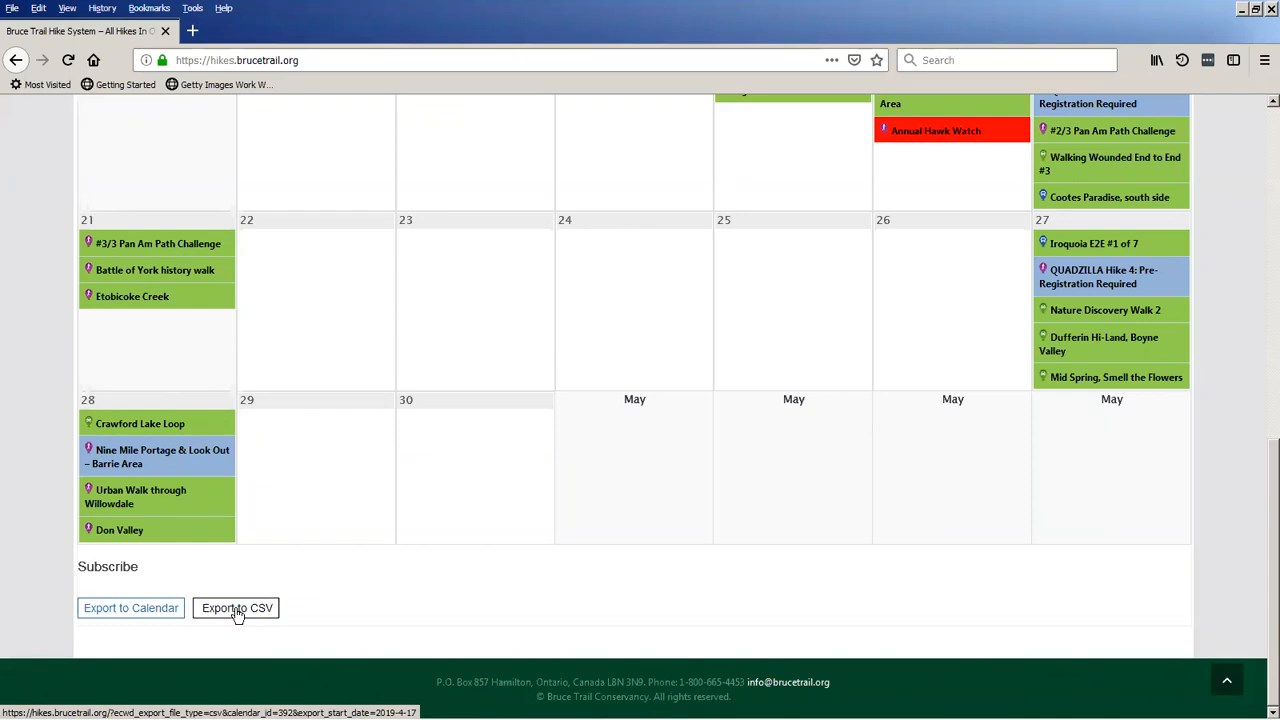
pyautogui.scroll(1, 576, 590)
pyautogui.scroll(5, 576, 597)
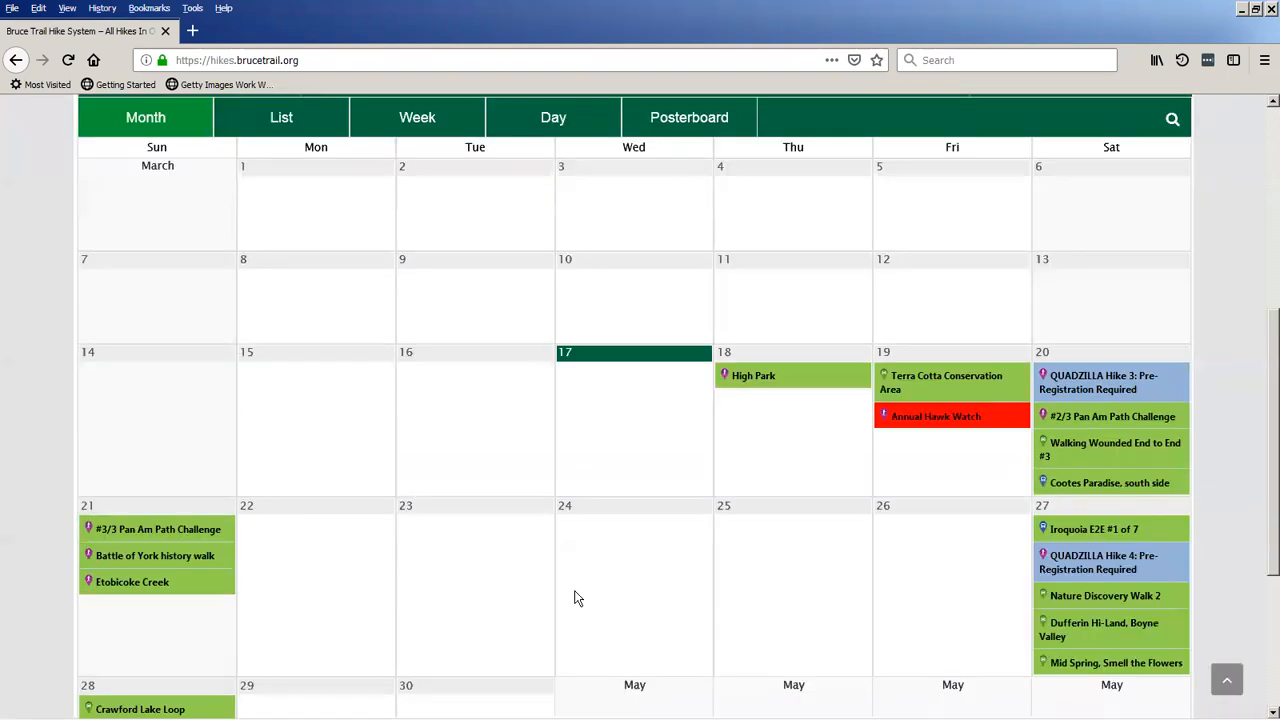
# Dismiss the two new-mail notifications covering the April 2019 hike calendar.
pyautogui.scroll(3, 576, 598)
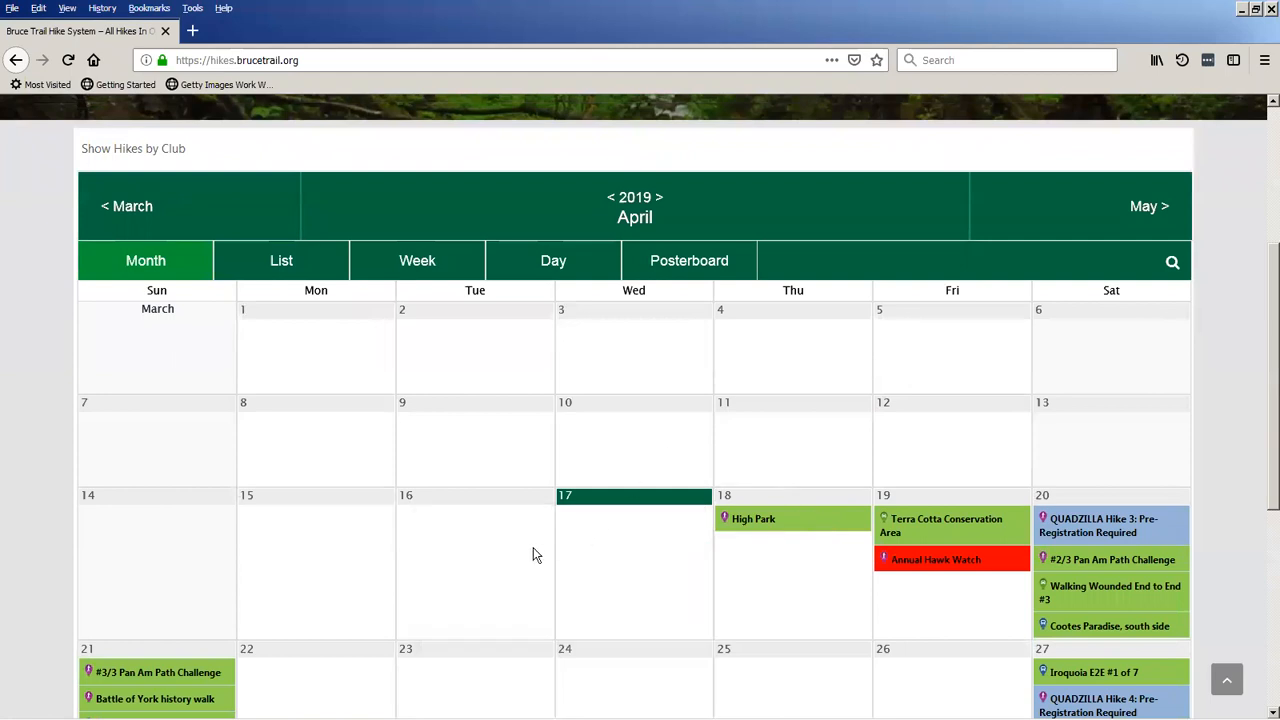
pyautogui.scroll(3, 491, 571)
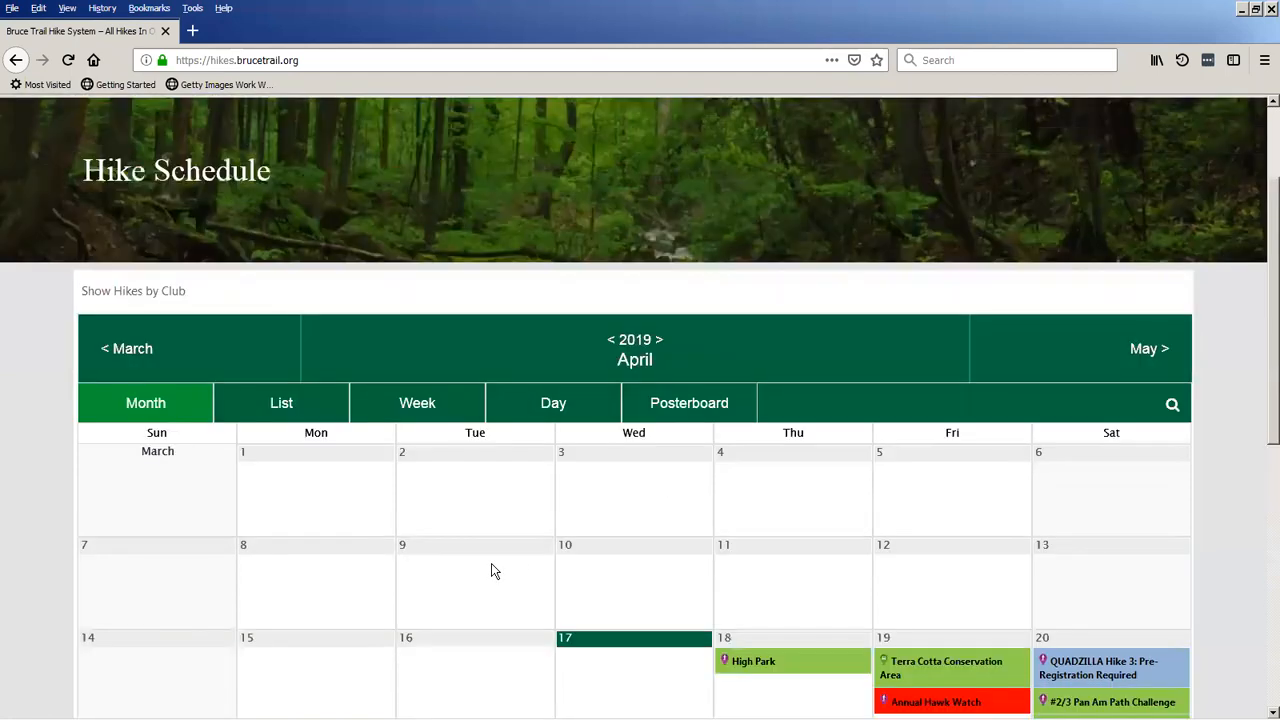
pyautogui.scroll(2, 491, 571)
pyautogui.scroll(-5, 491, 571)
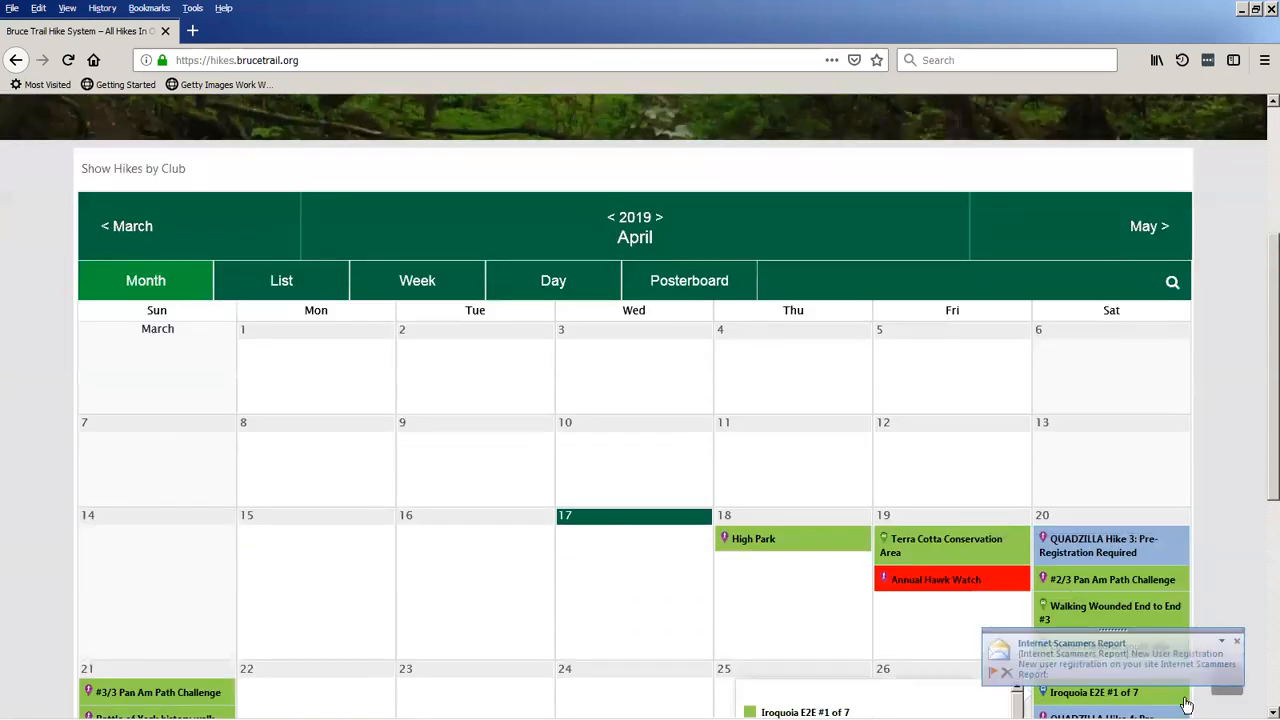
pyautogui.click(1008, 674)
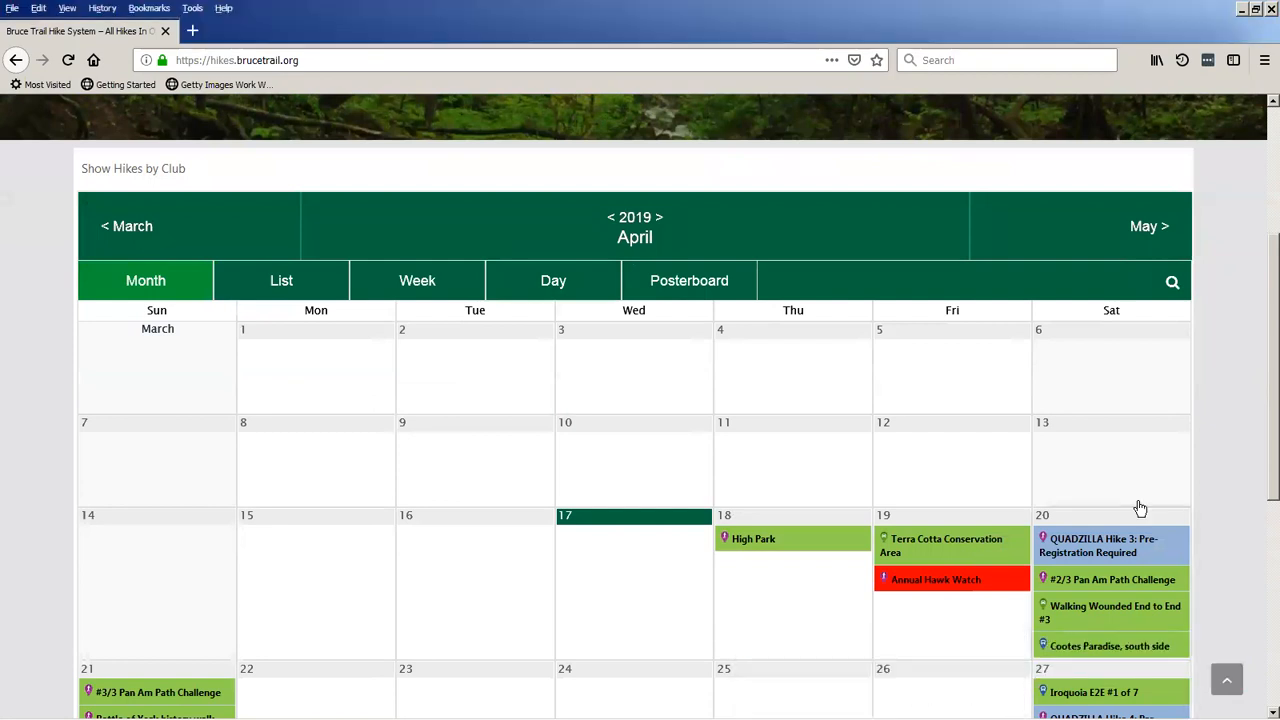
pyautogui.scroll(1, 440, 592)
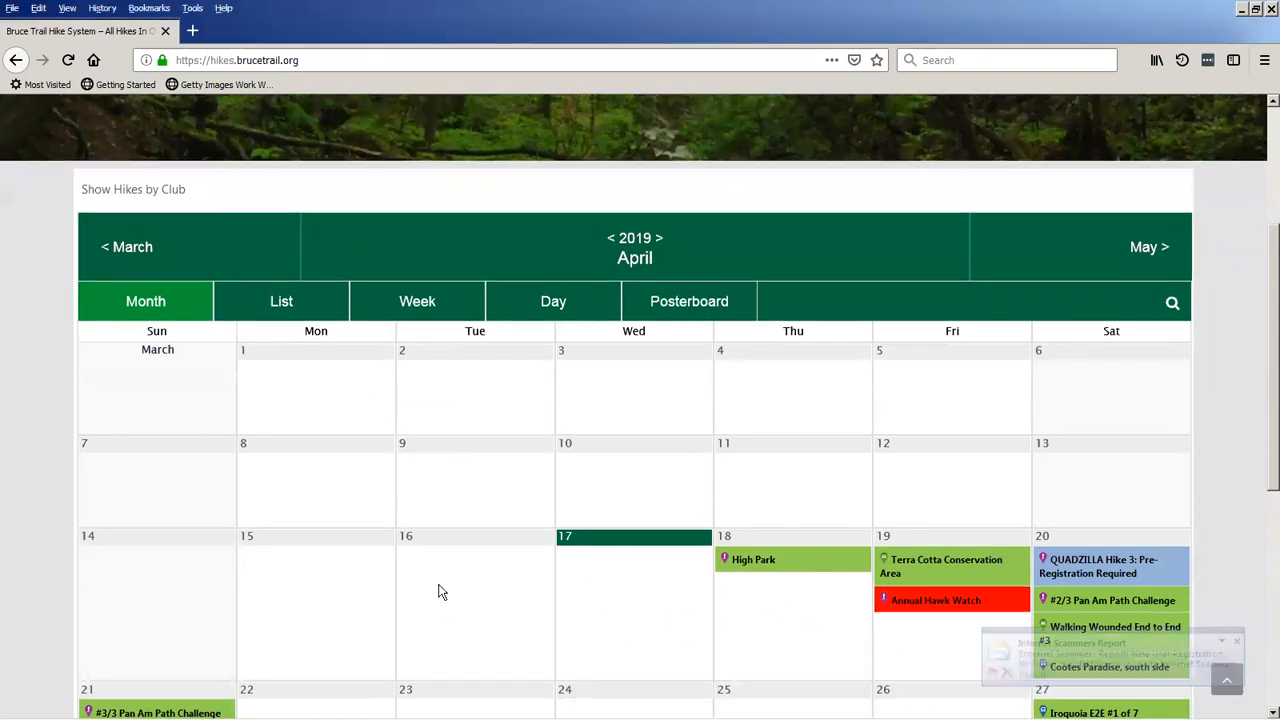
pyautogui.scroll(2, 440, 592)
pyautogui.moveTo(972, 688)
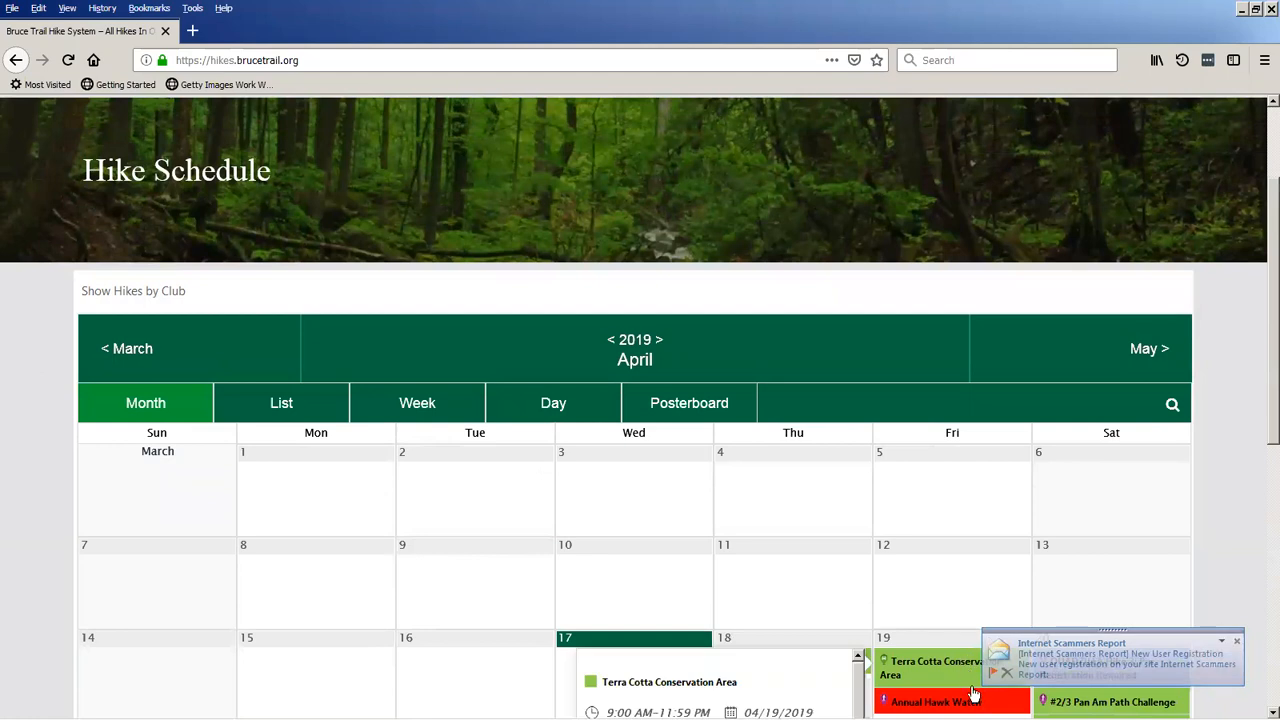
pyautogui.click(1007, 673)
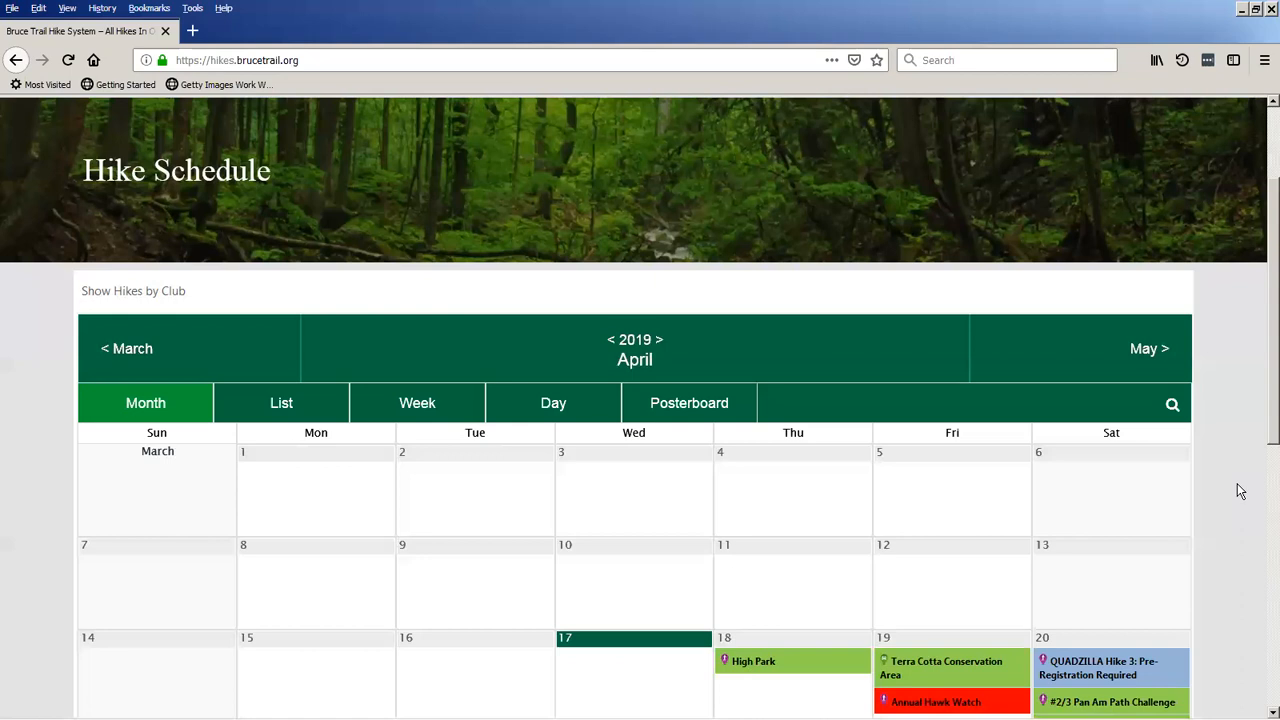
# Open the hike leader and moderator login page from the Hike Schedule page.
pyautogui.scroll(-3, 1240, 490)
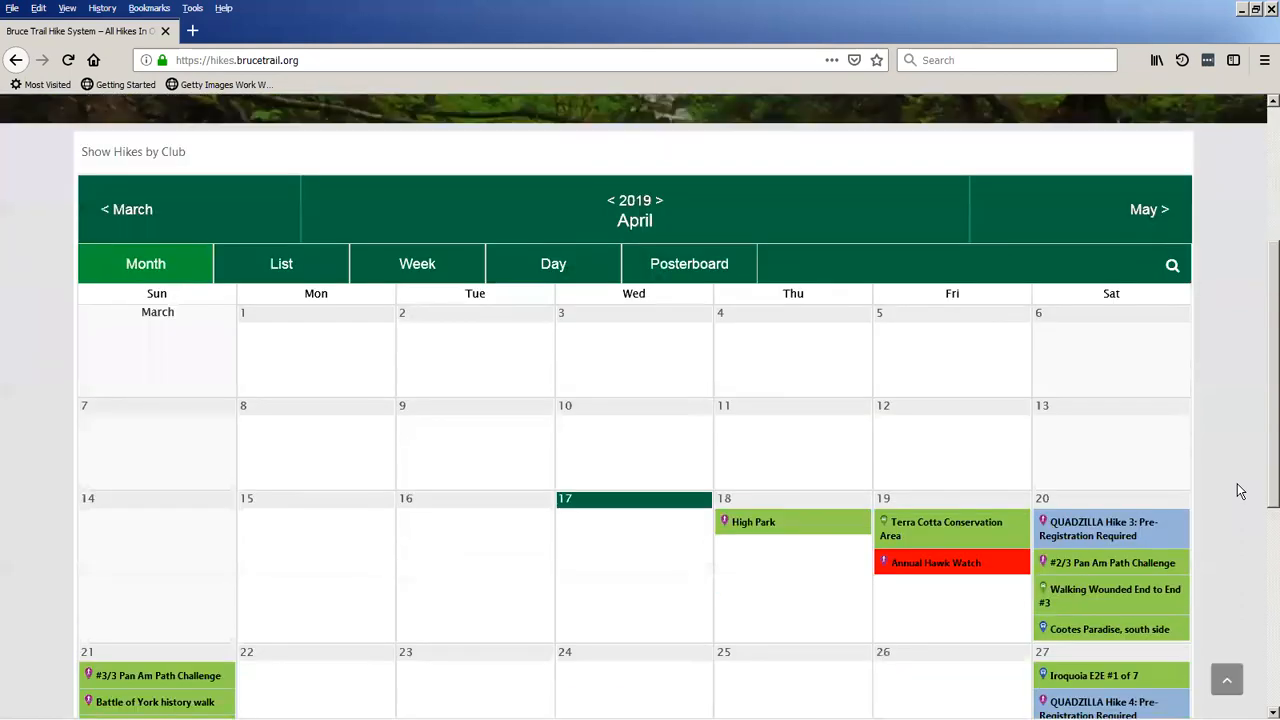
pyautogui.scroll(5, 1240, 490)
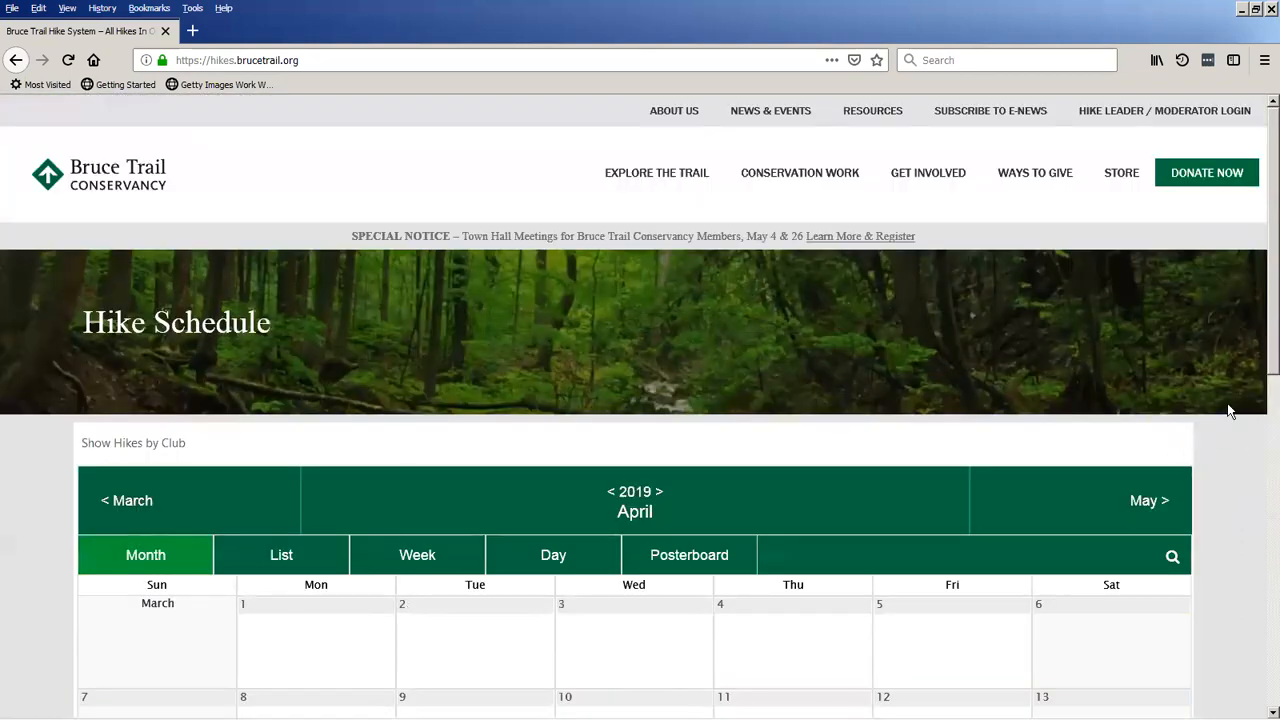
pyautogui.click(1124, 118)
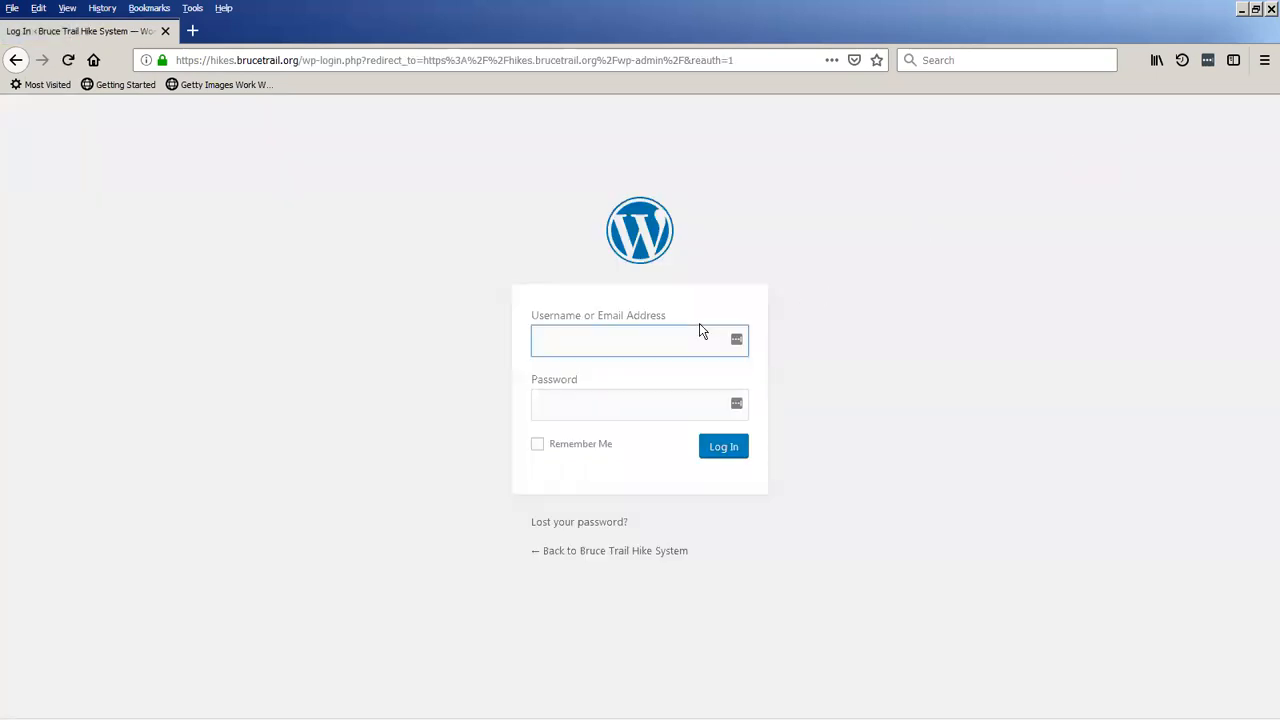
# Log in to the hike system with the Dufferin moderator account's username and password.
pyautogui.write('duffer')
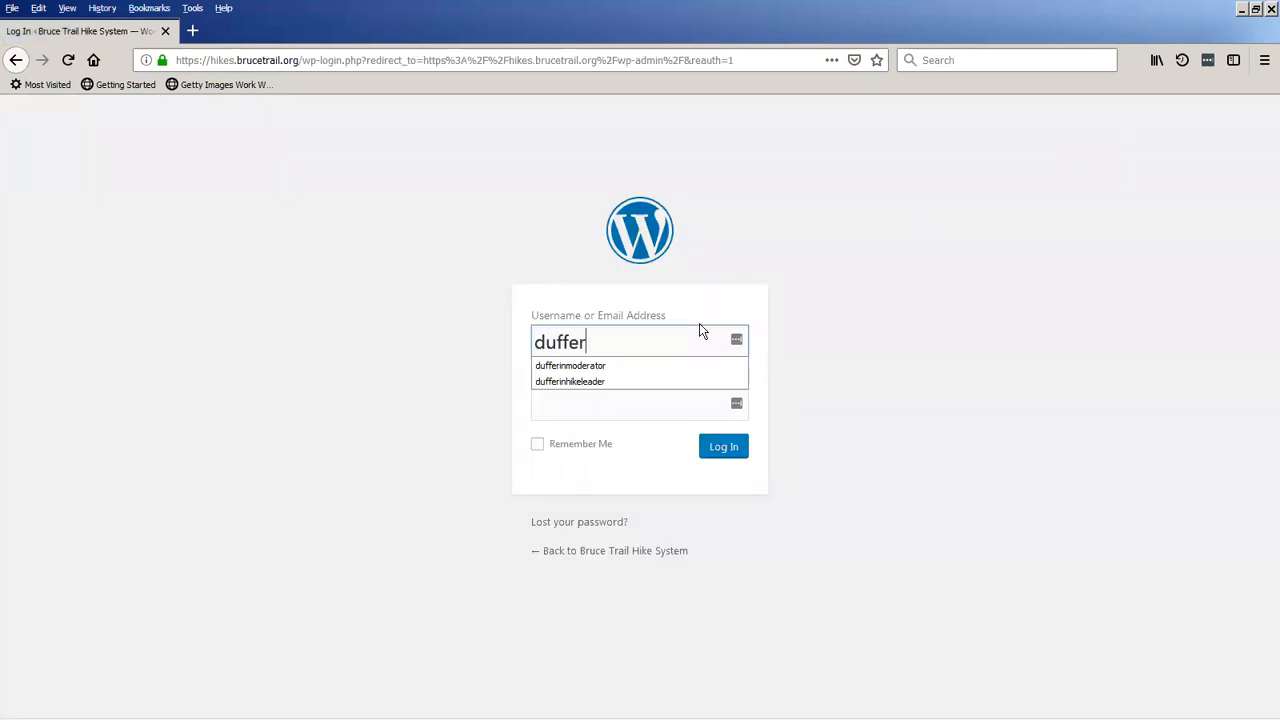
pyautogui.press('Down')
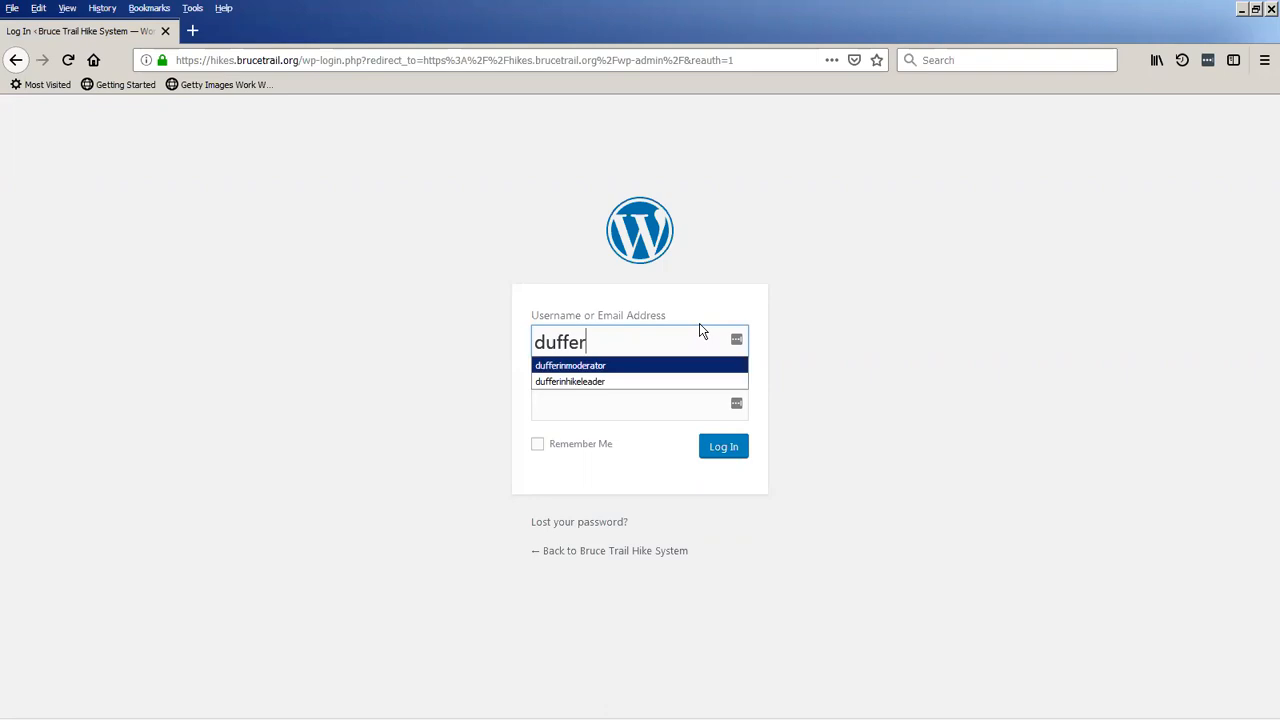
pyautogui.press('Return')
pyautogui.press('Tab')
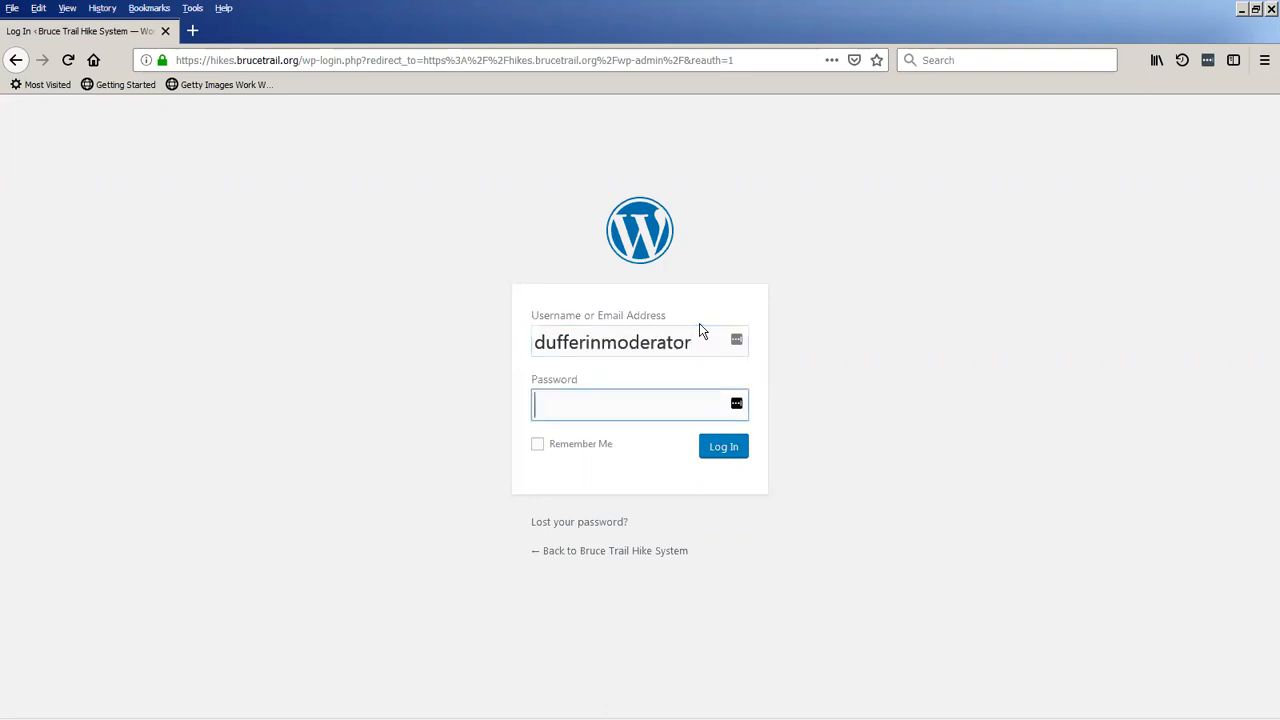
pyautogui.write('•••••••••••••')
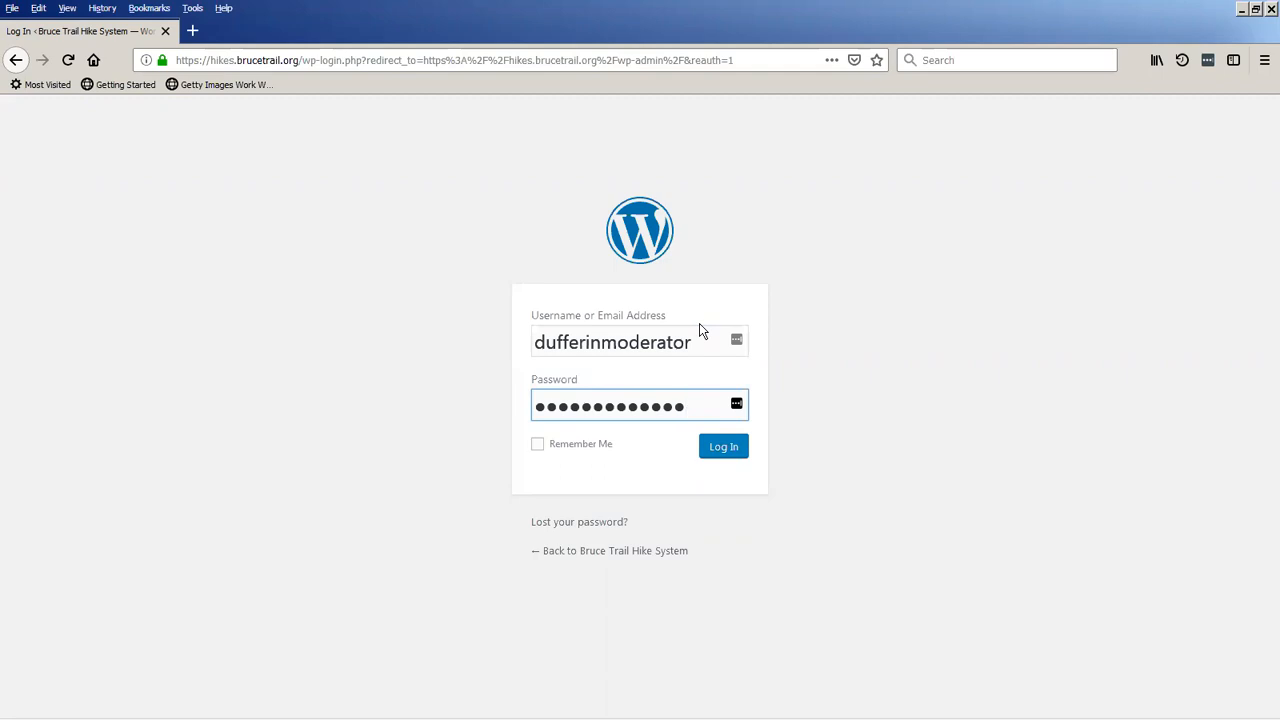
pyautogui.press('Return')
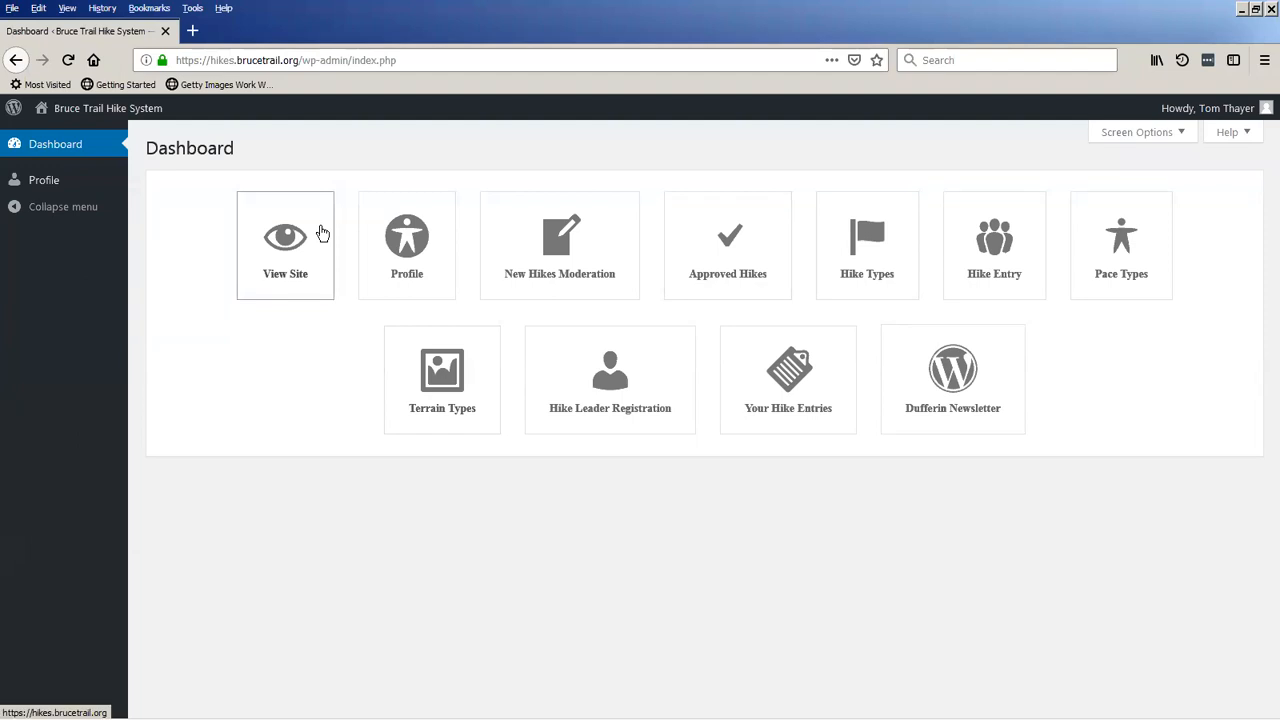
# Open the account's profile and look over the personal options, name, contact info and biographical fields.
pyautogui.click(392, 245)
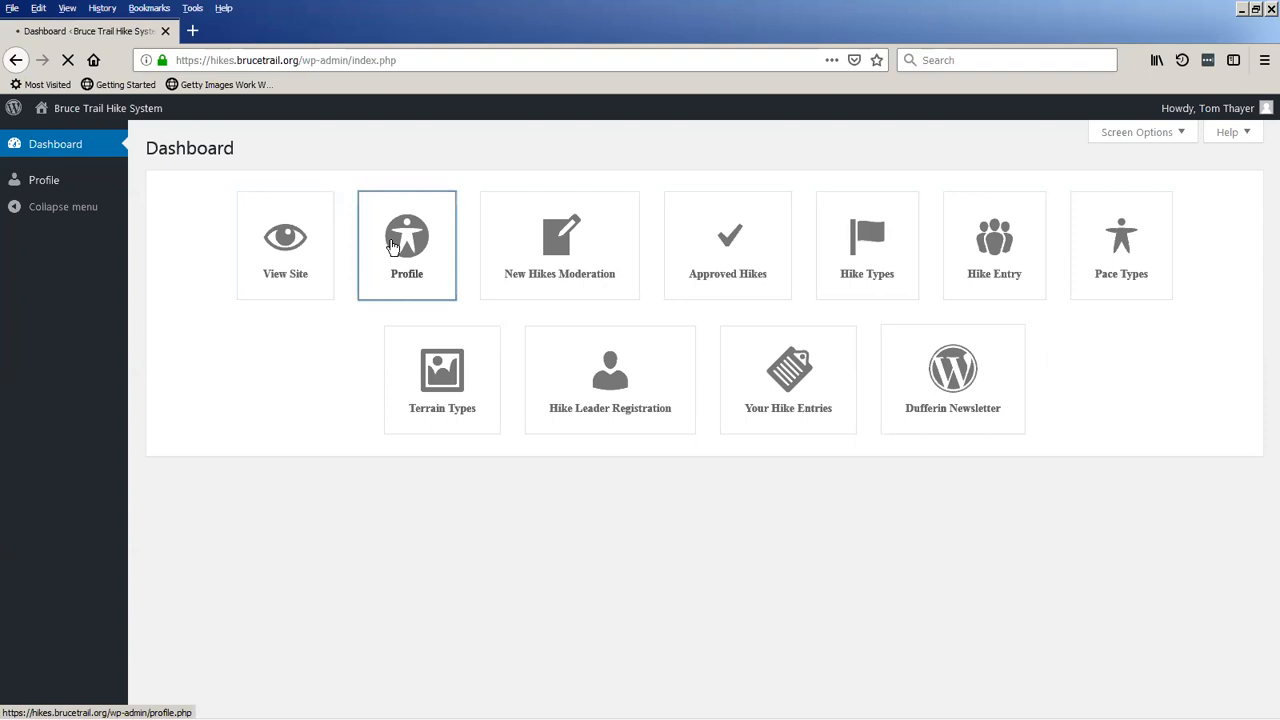
pyautogui.scroll(-3, 330, 337)
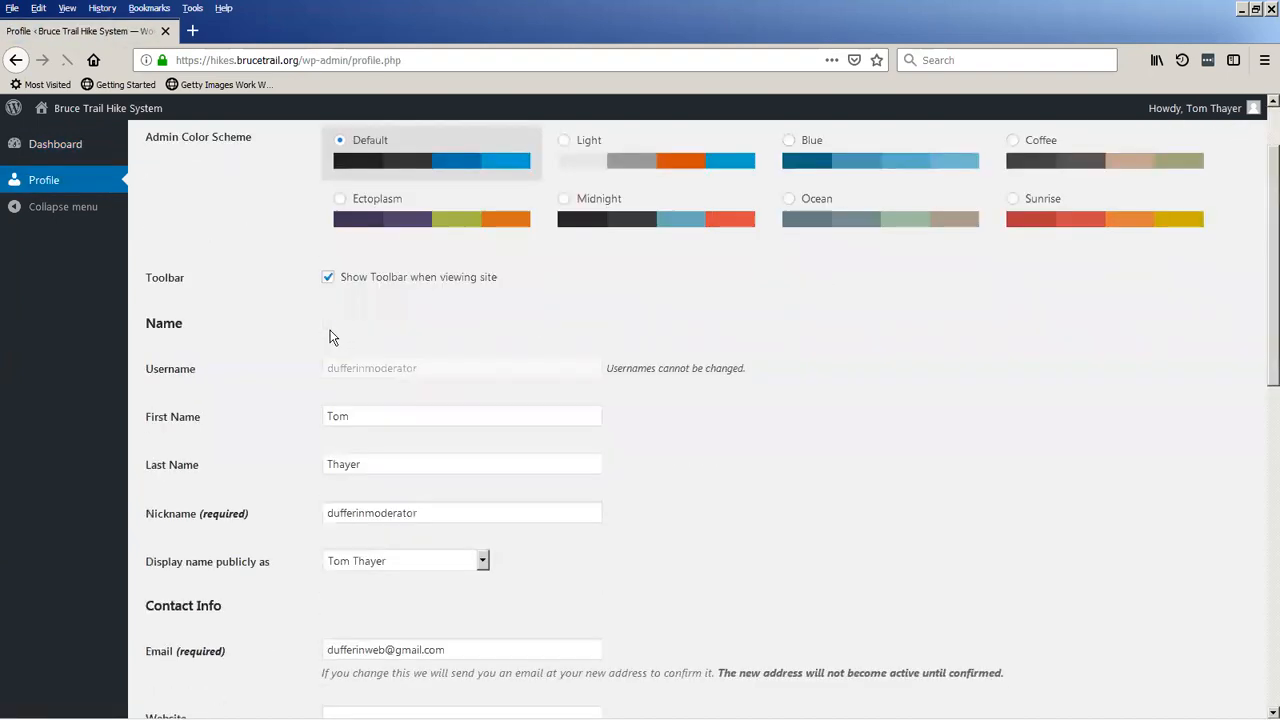
pyautogui.scroll(-4, 309, 371)
pyautogui.scroll(-5, 309, 371)
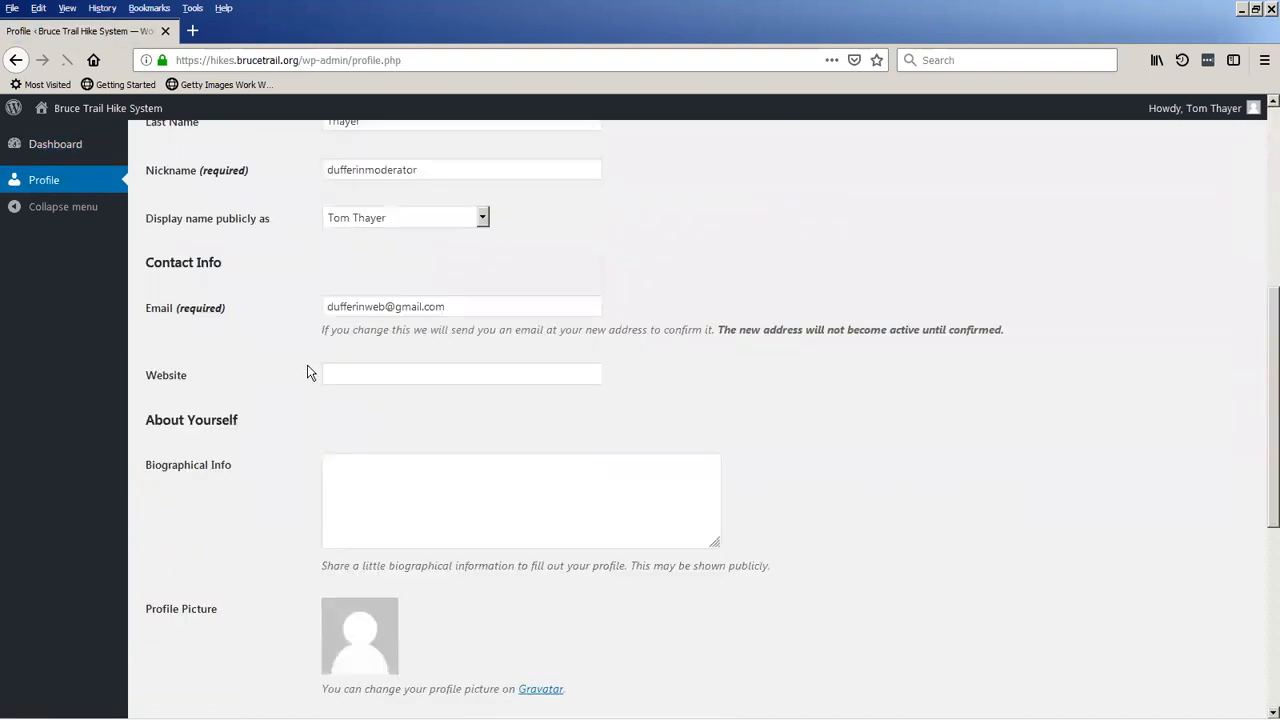
pyautogui.scroll(10, 309, 371)
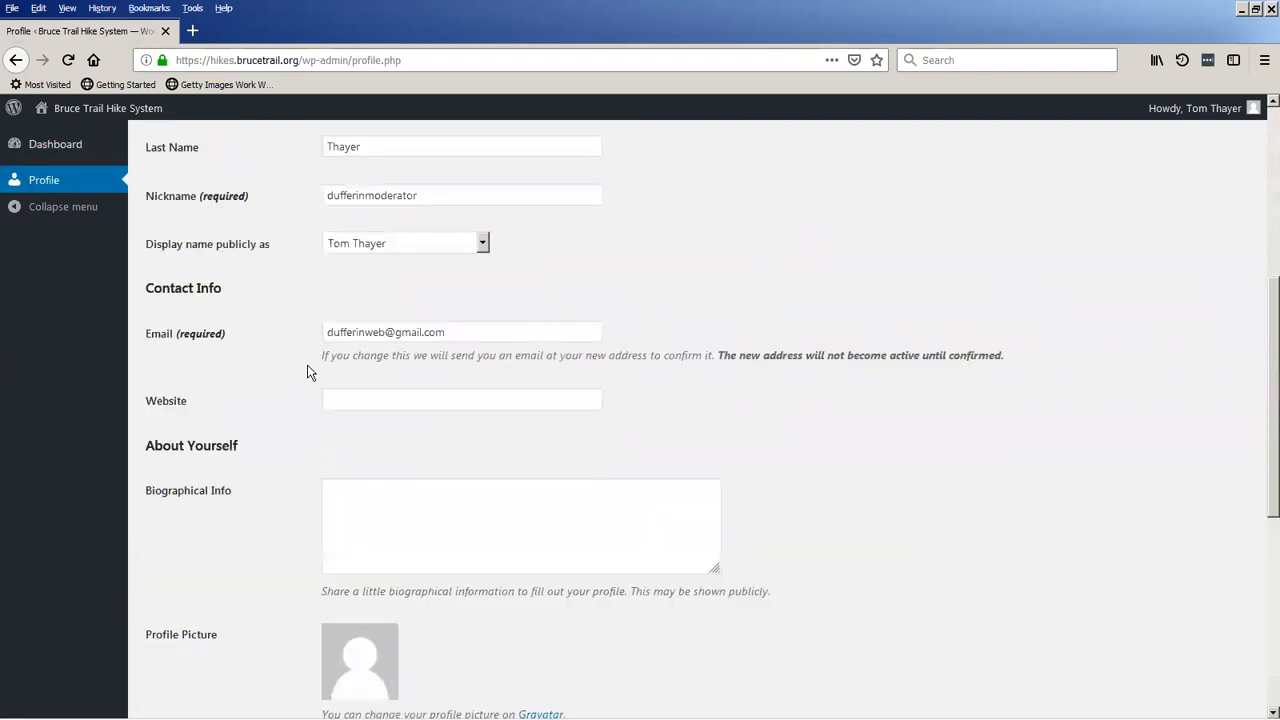
# View the public hike schedule from the profile page, and return to the moderator dashboard.
pyautogui.moveTo(99, 118)
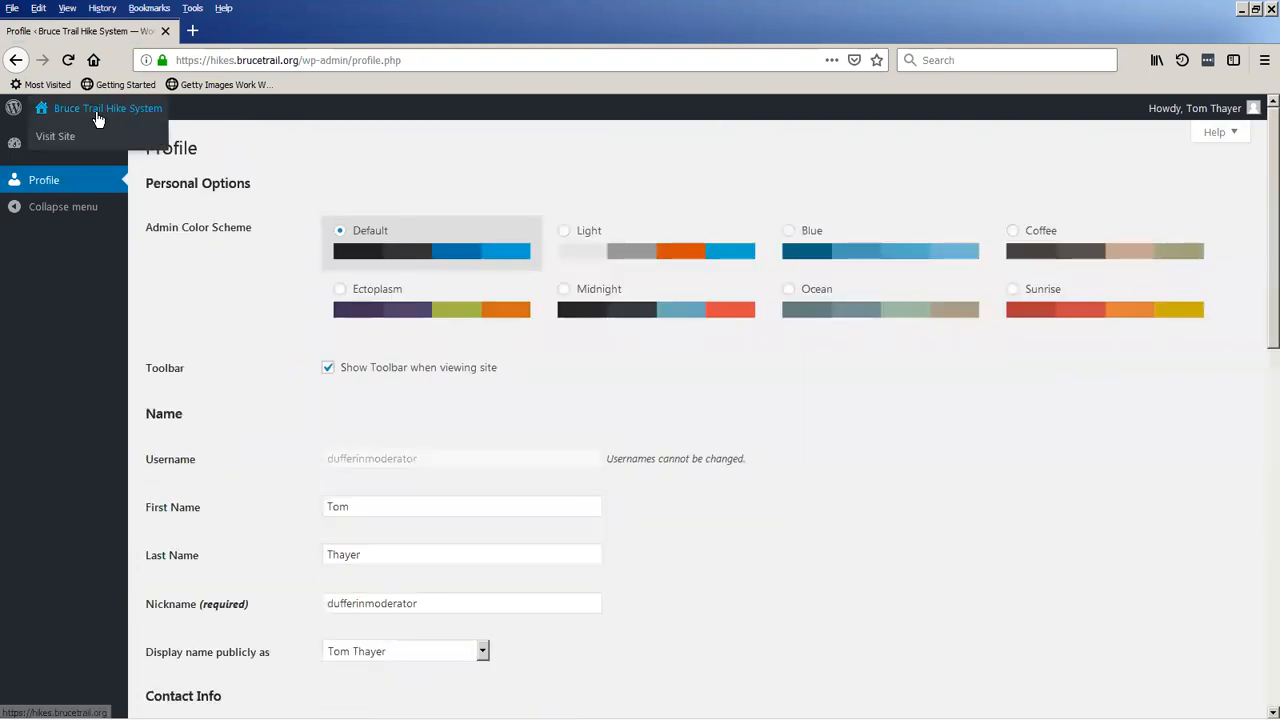
pyautogui.click(99, 118)
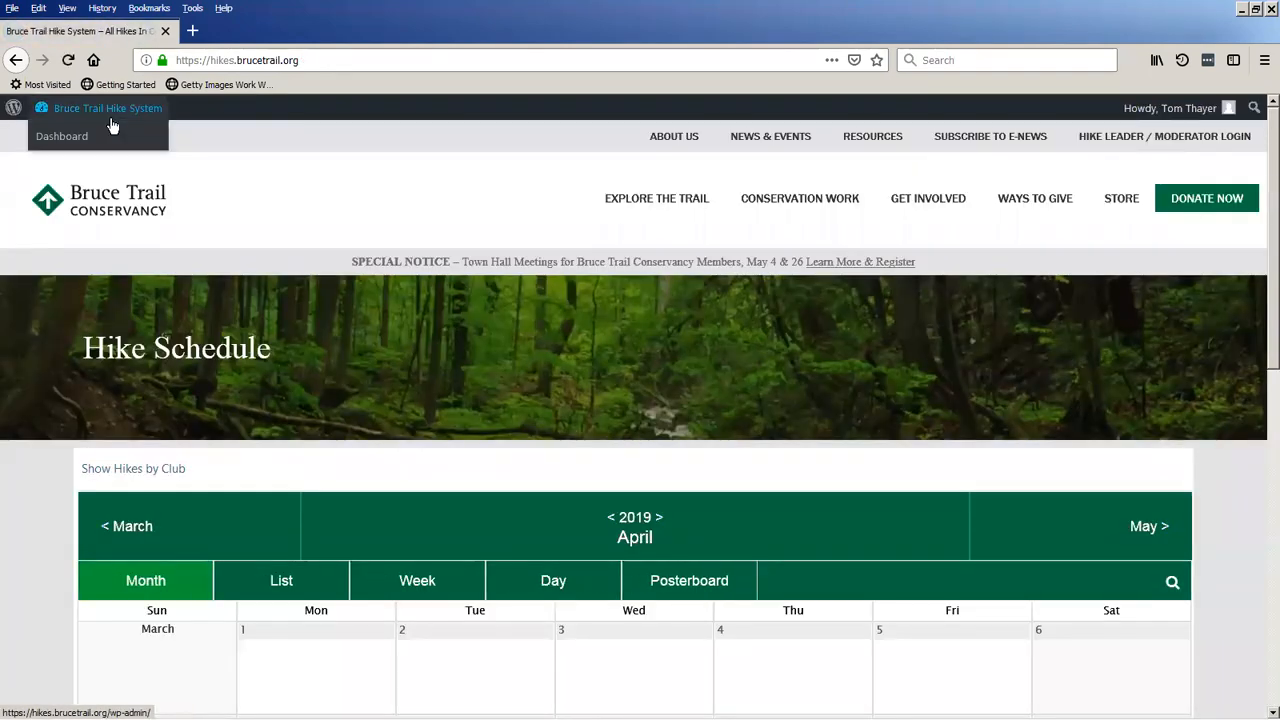
pyautogui.click(113, 125)
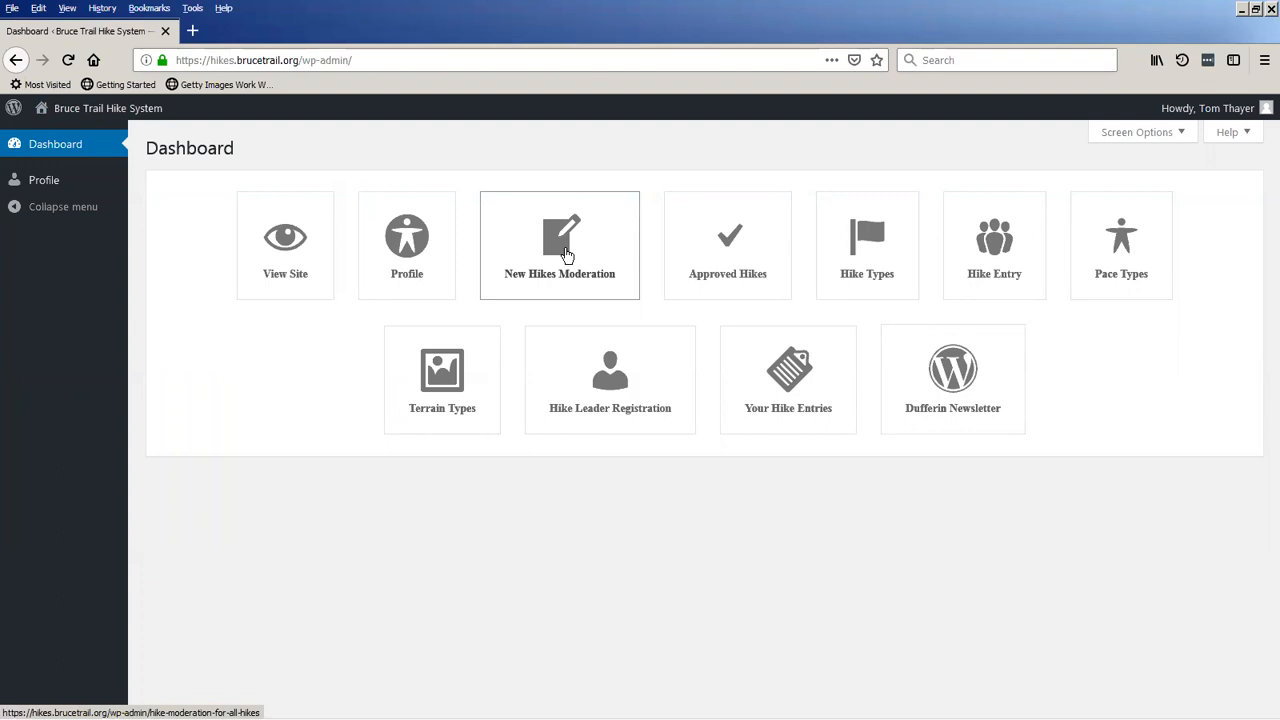
# Look over the approved hikes list and open the April 20 QUADZILLA Hike 3 entry for editing.
pyautogui.click(717, 255)
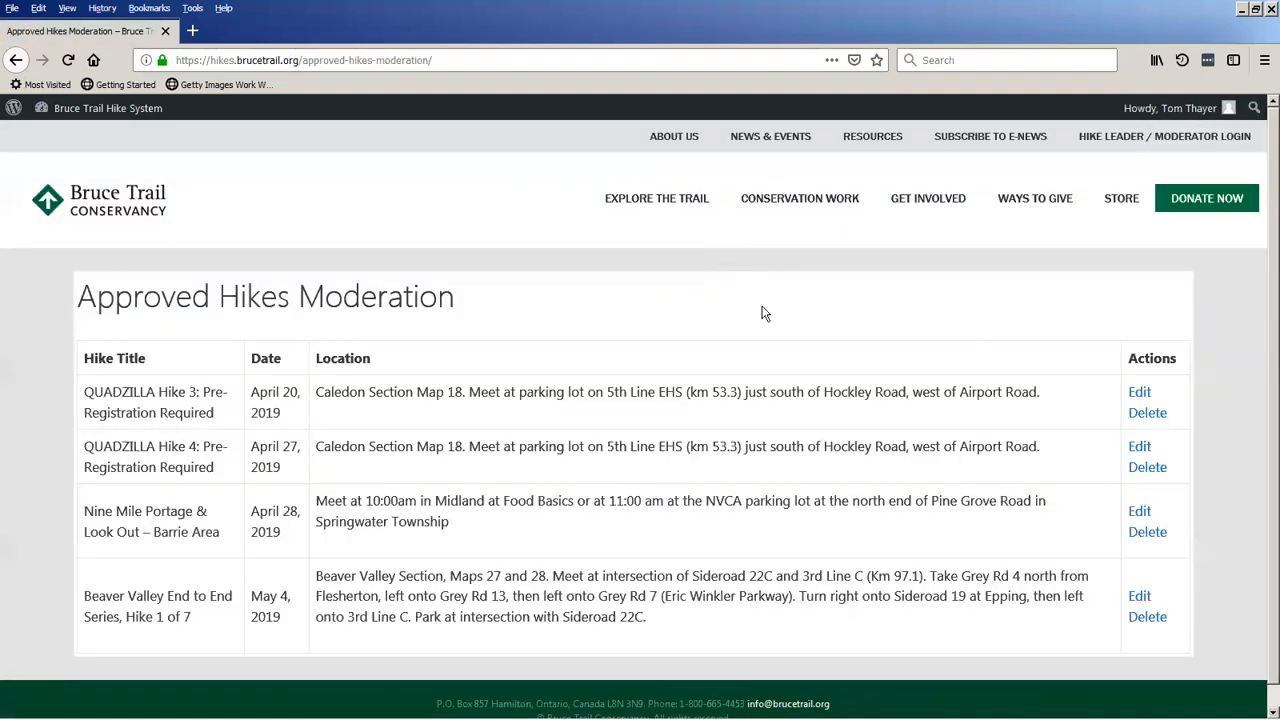
pyautogui.scroll(-1, 736, 309)
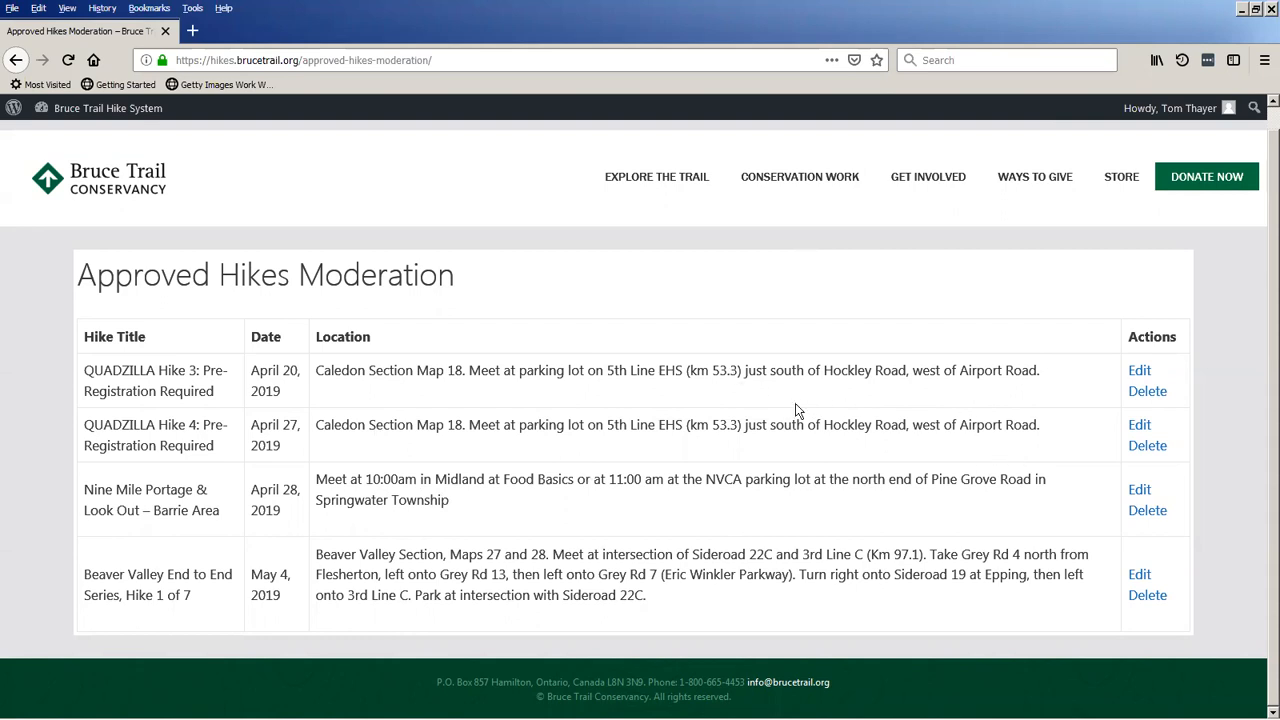
pyautogui.click(1137, 373)
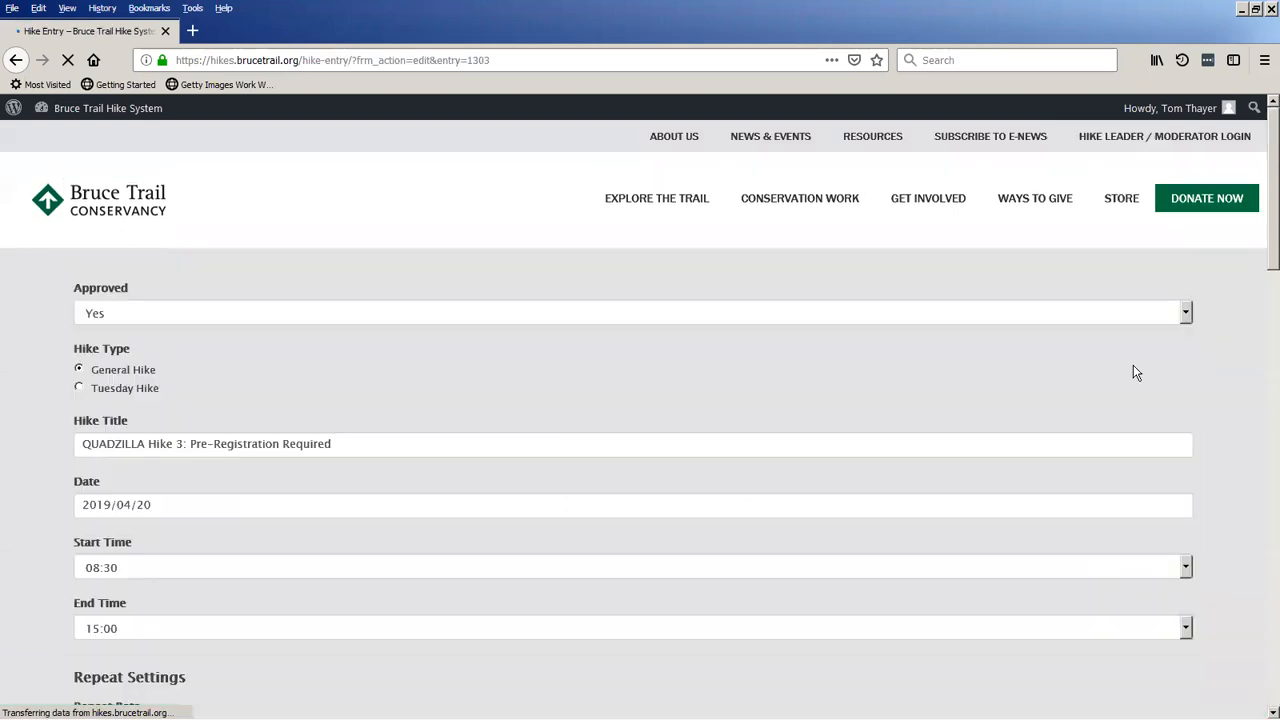
# Check the Approved options, keeping Yes, and review the QUADZILLA Hike 3 fields from hike type through description and image.
pyautogui.click(165, 320)
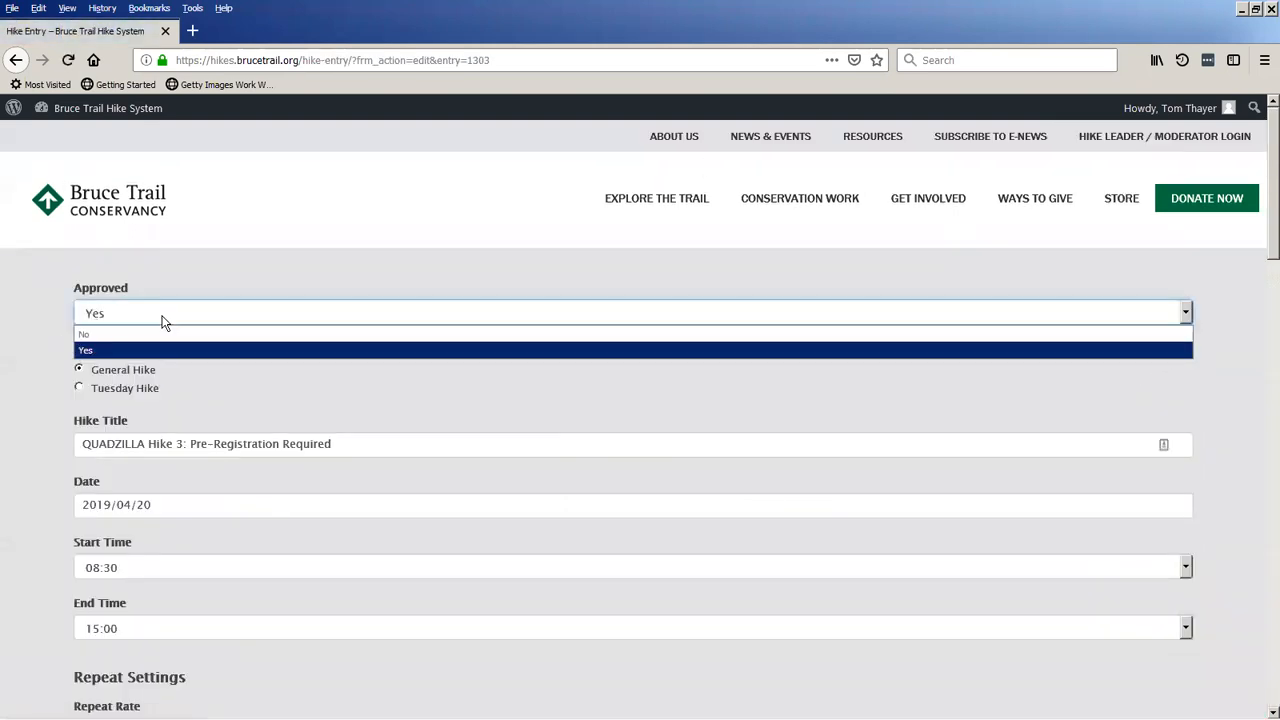
pyautogui.click(185, 348)
pyautogui.scroll(-3, 220, 357)
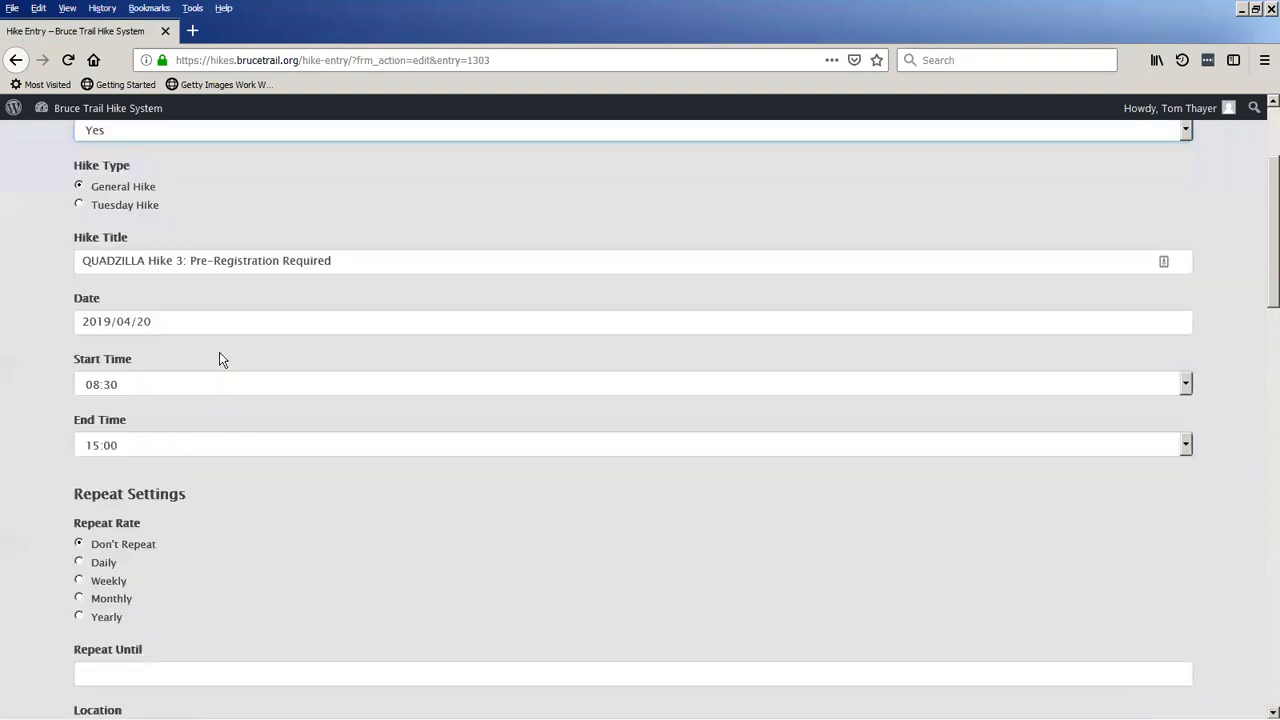
pyautogui.scroll(-7, 222, 358)
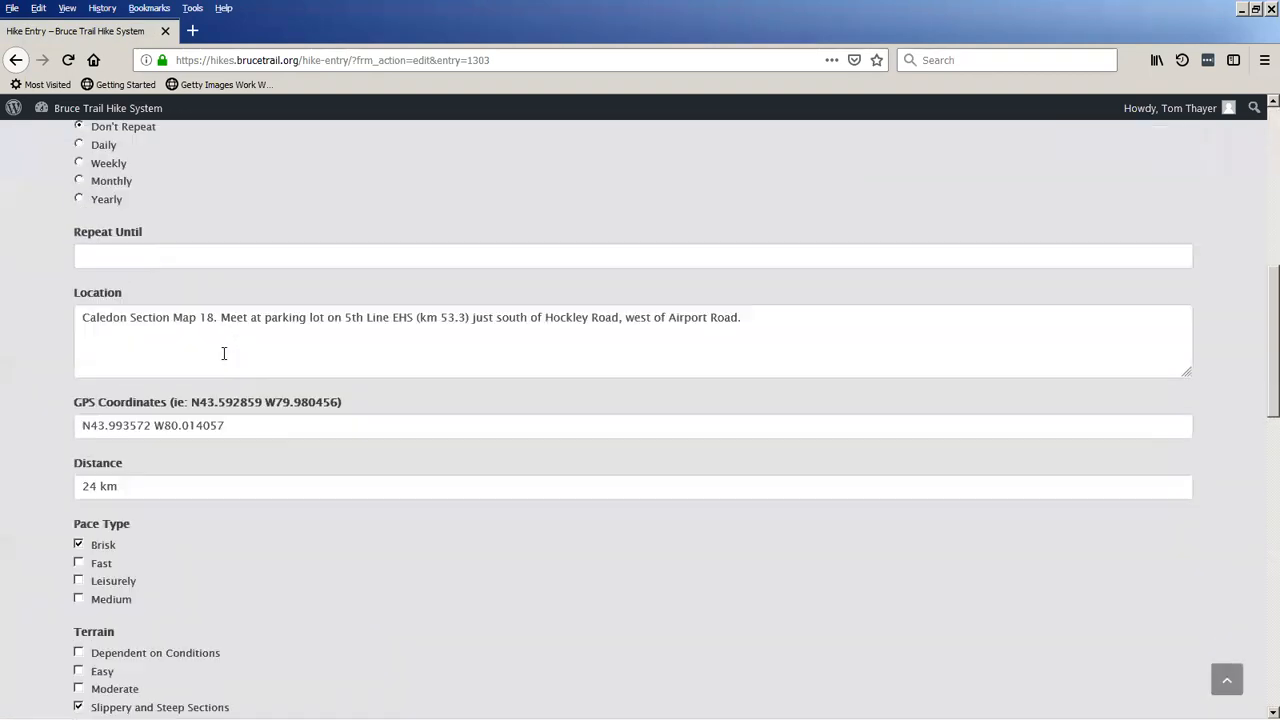
pyautogui.scroll(-5, 224, 360)
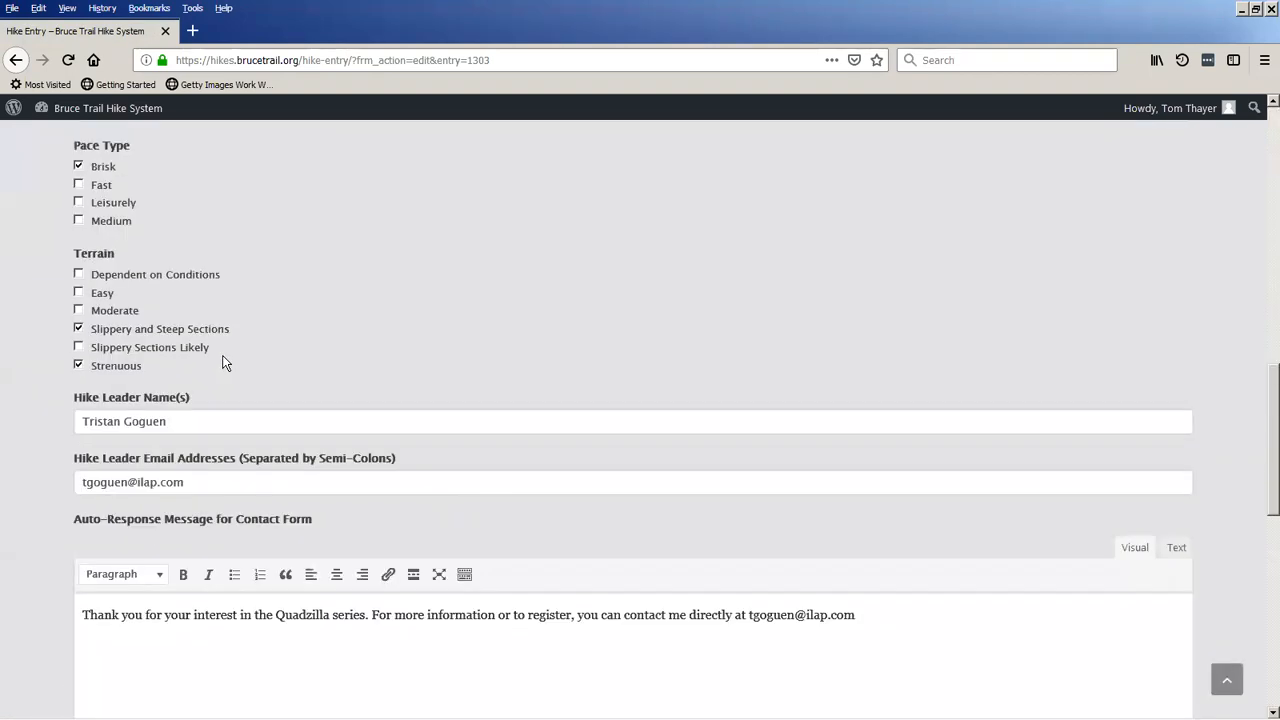
pyautogui.scroll(-4, 228, 360)
pyautogui.scroll(-7, 231, 356)
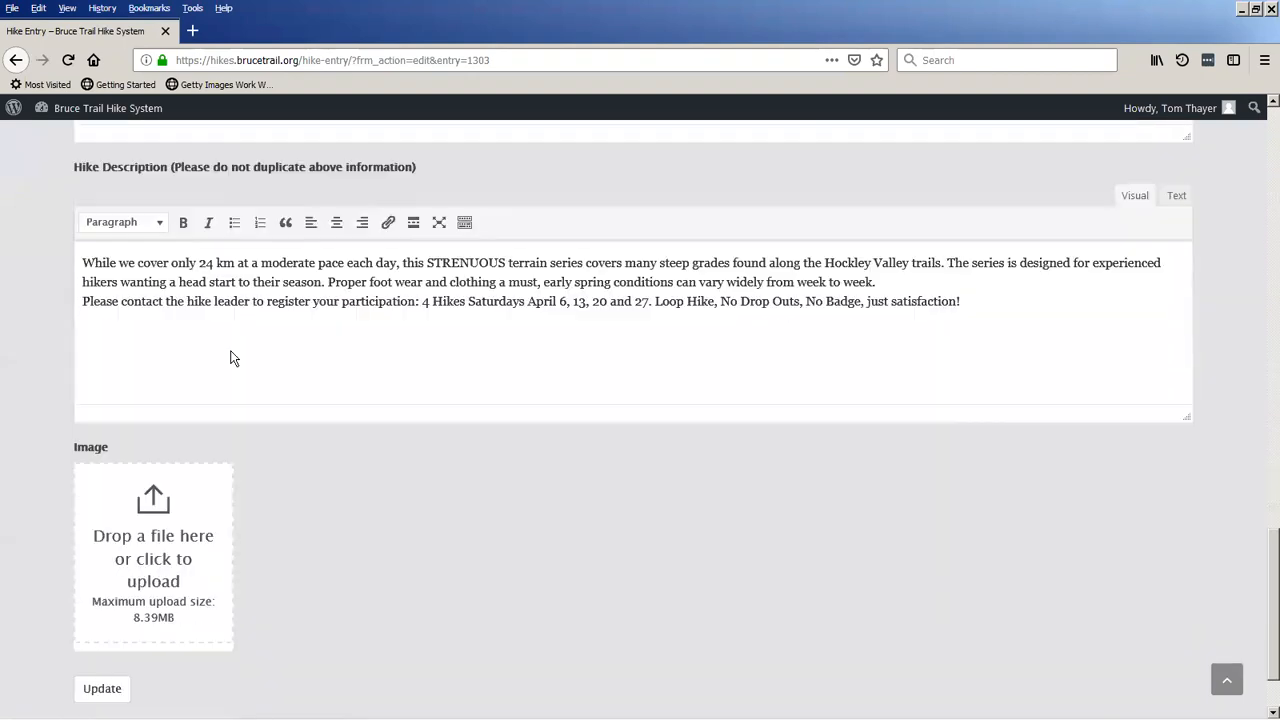
pyautogui.scroll(-2, 246, 374)
pyautogui.scroll(8, 271, 383)
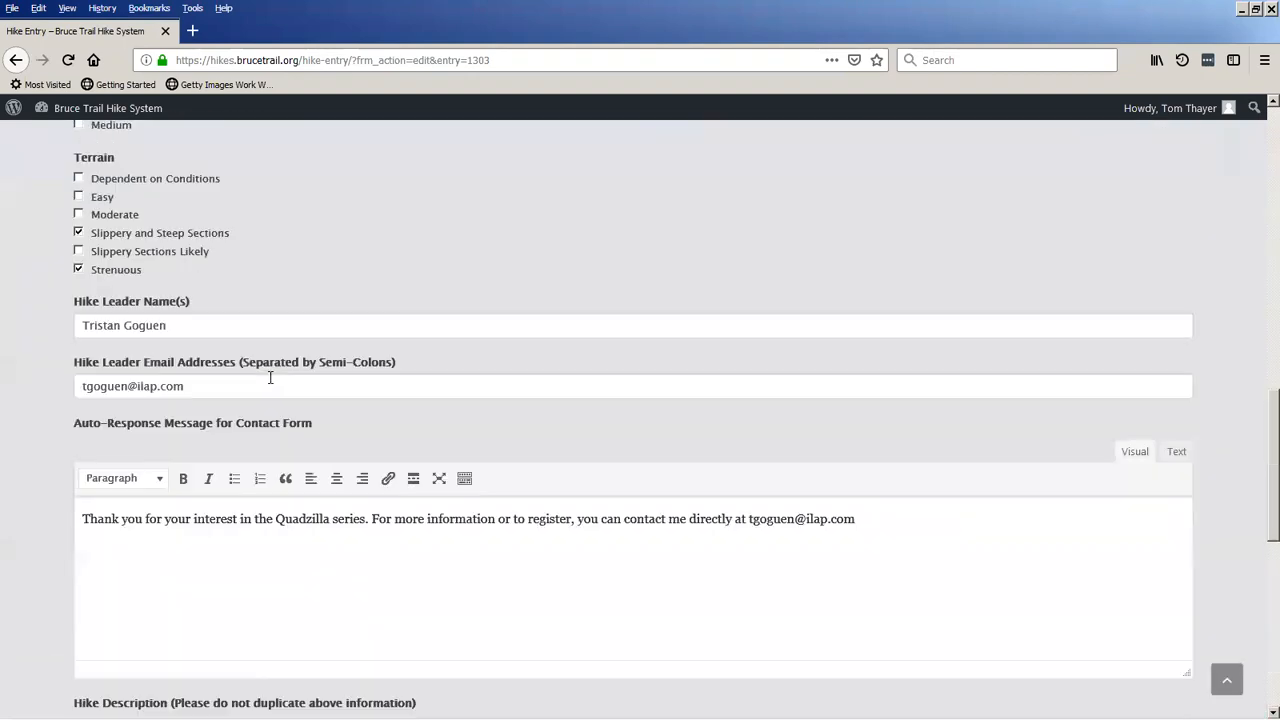
pyautogui.scroll(15, 271, 383)
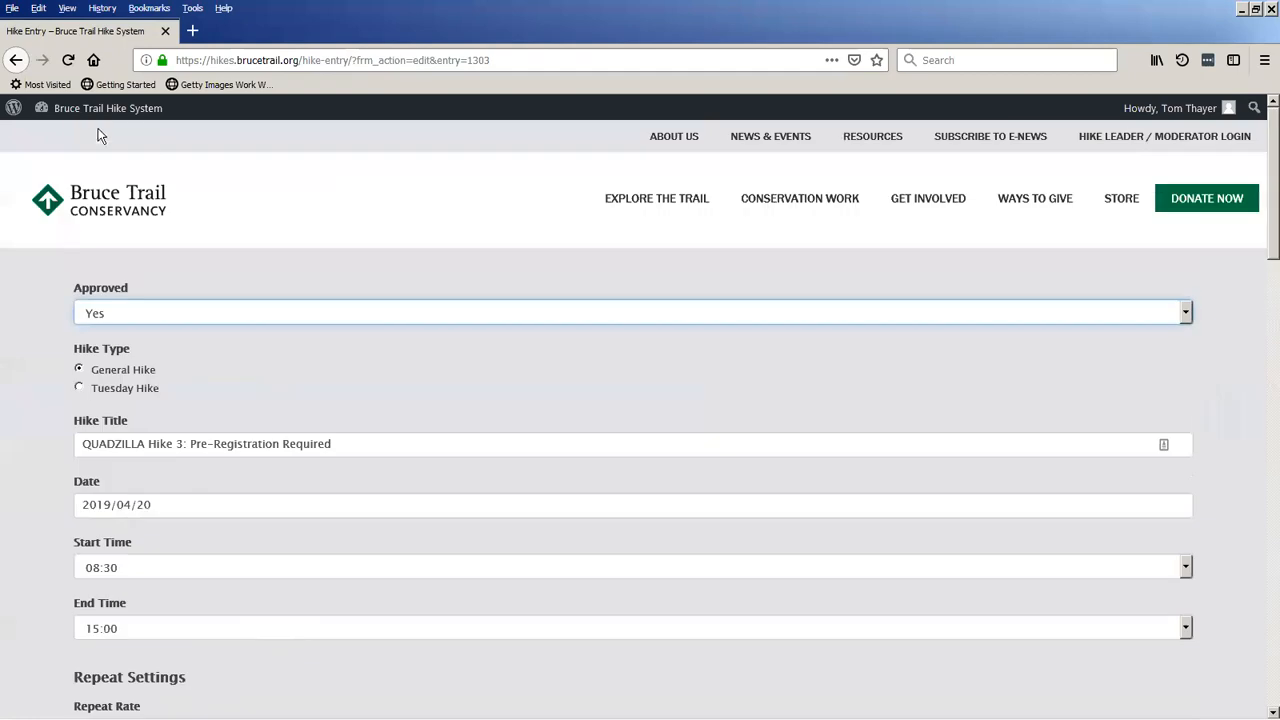
# Return to the dashboard without updating the hike and open the entry form for a new hike type.
pyautogui.click(13, 62)
pyautogui.click(13, 62)
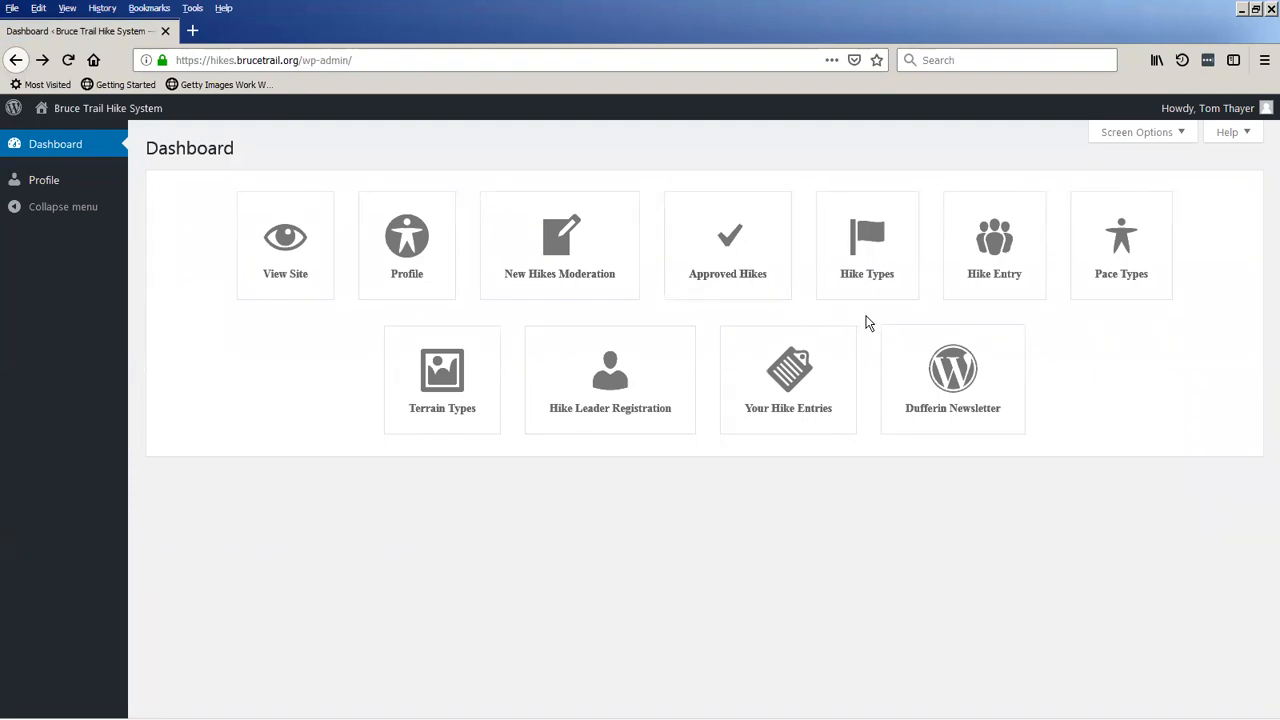
pyautogui.click(862, 264)
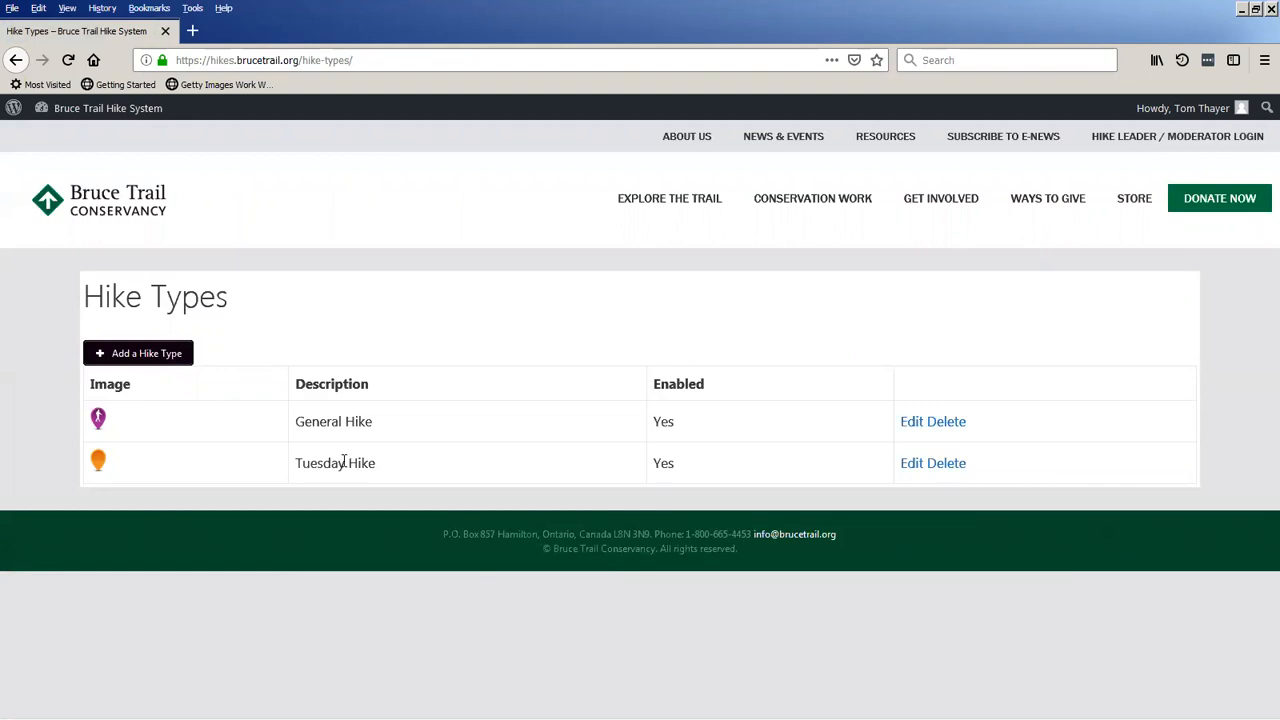
pyautogui.click(129, 358)
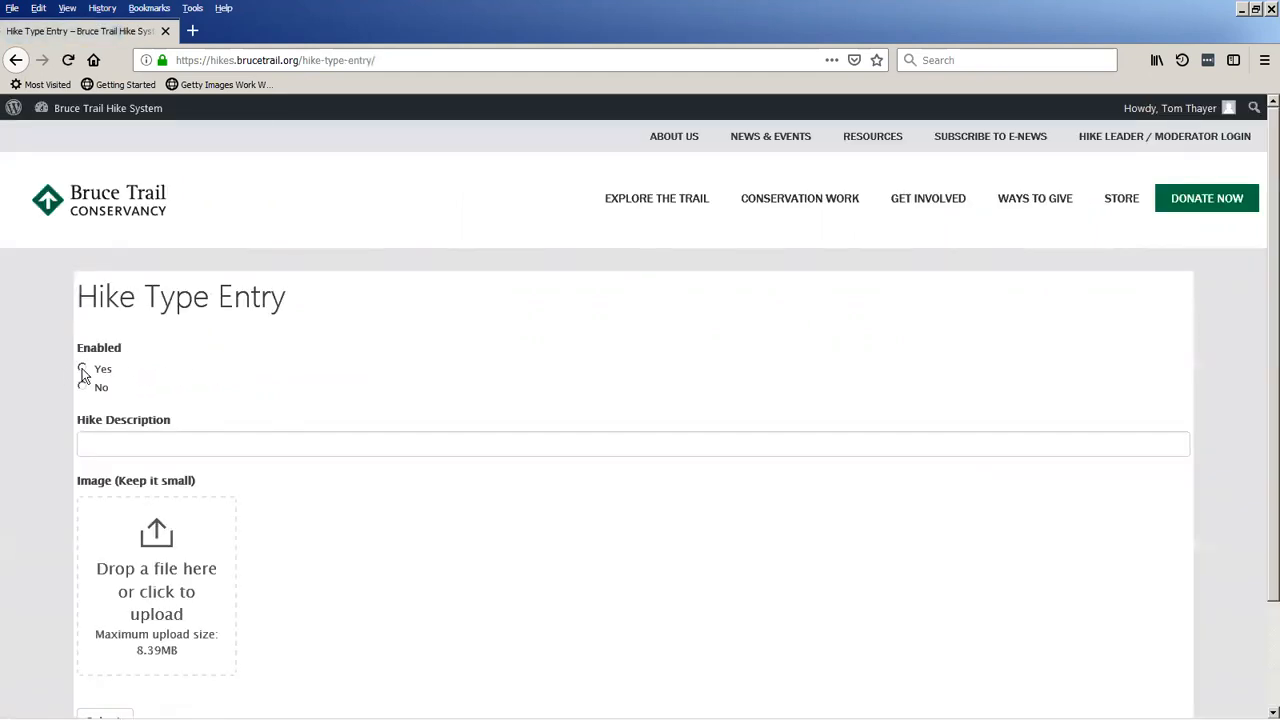
# Create an enabled hike type described as "Casual Hike", upload hawk-images.jpg as its image, and submit it.
pyautogui.click(84, 372)
pyautogui.click(215, 444)
pyautogui.scroll(-1, 217, 397)
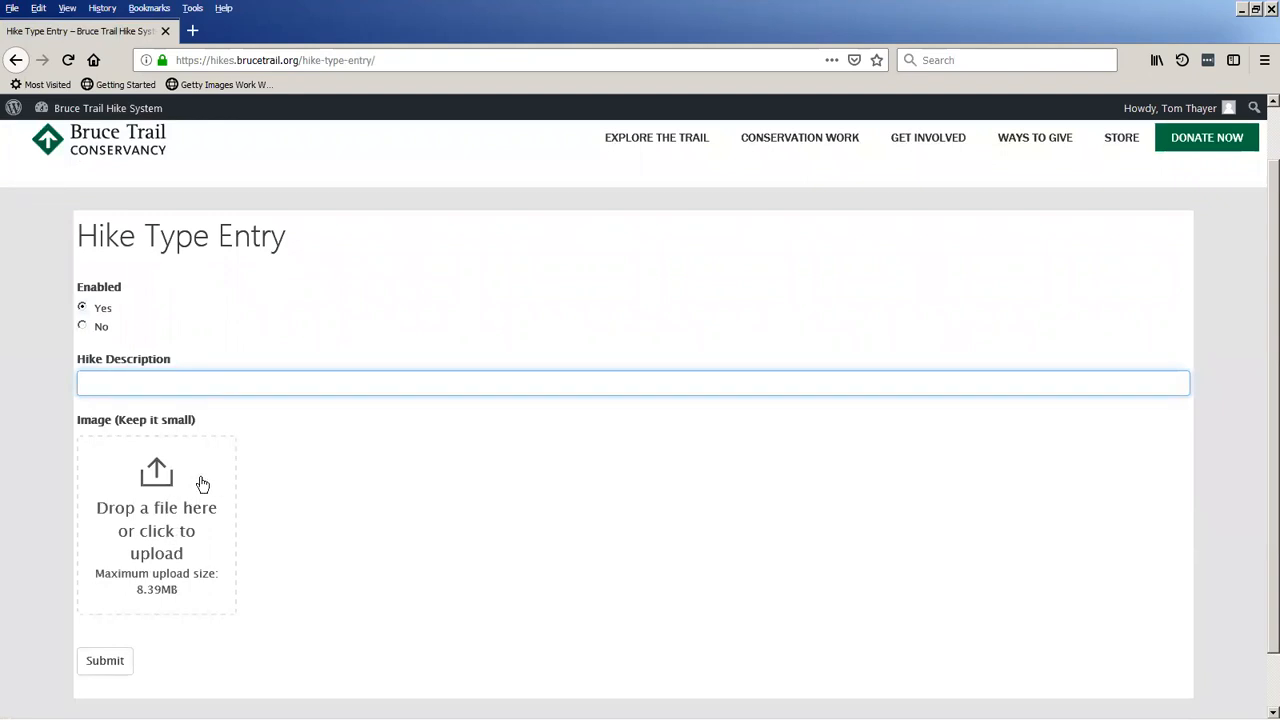
pyautogui.write('Casual Hike')
pyautogui.click(178, 496)
pyautogui.doubleClick(219, 126)
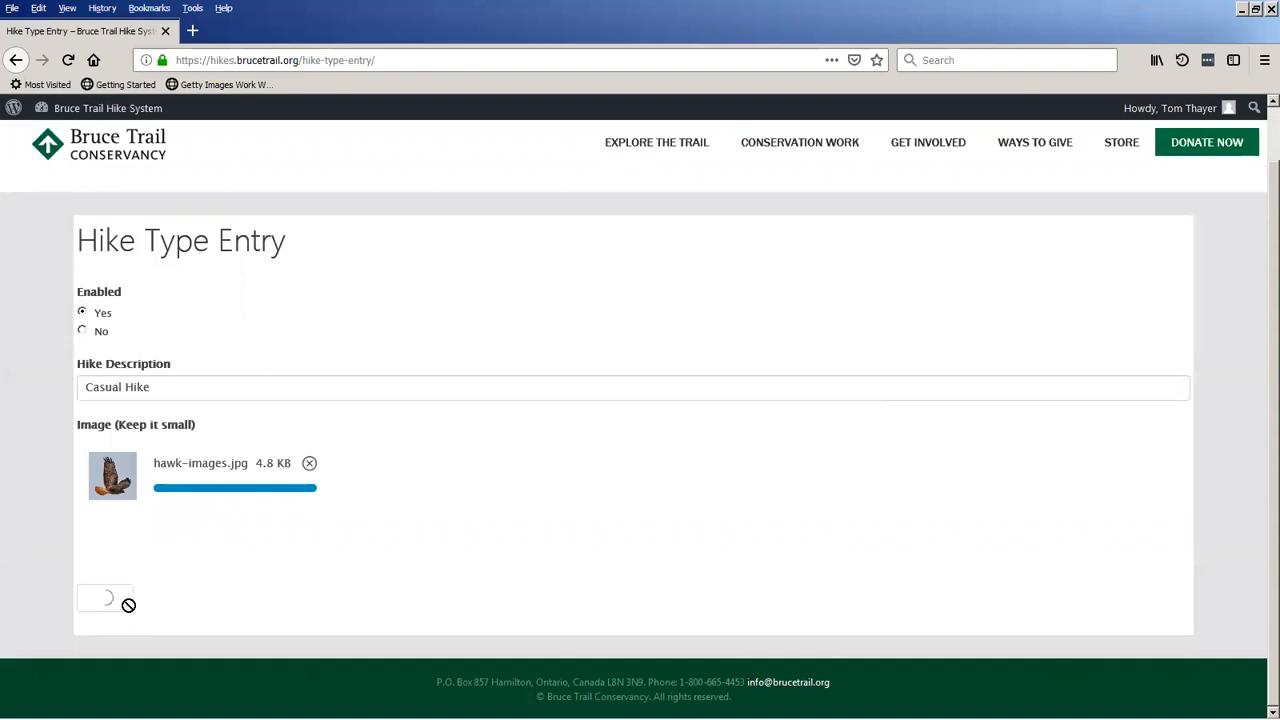
pyautogui.click(117, 601)
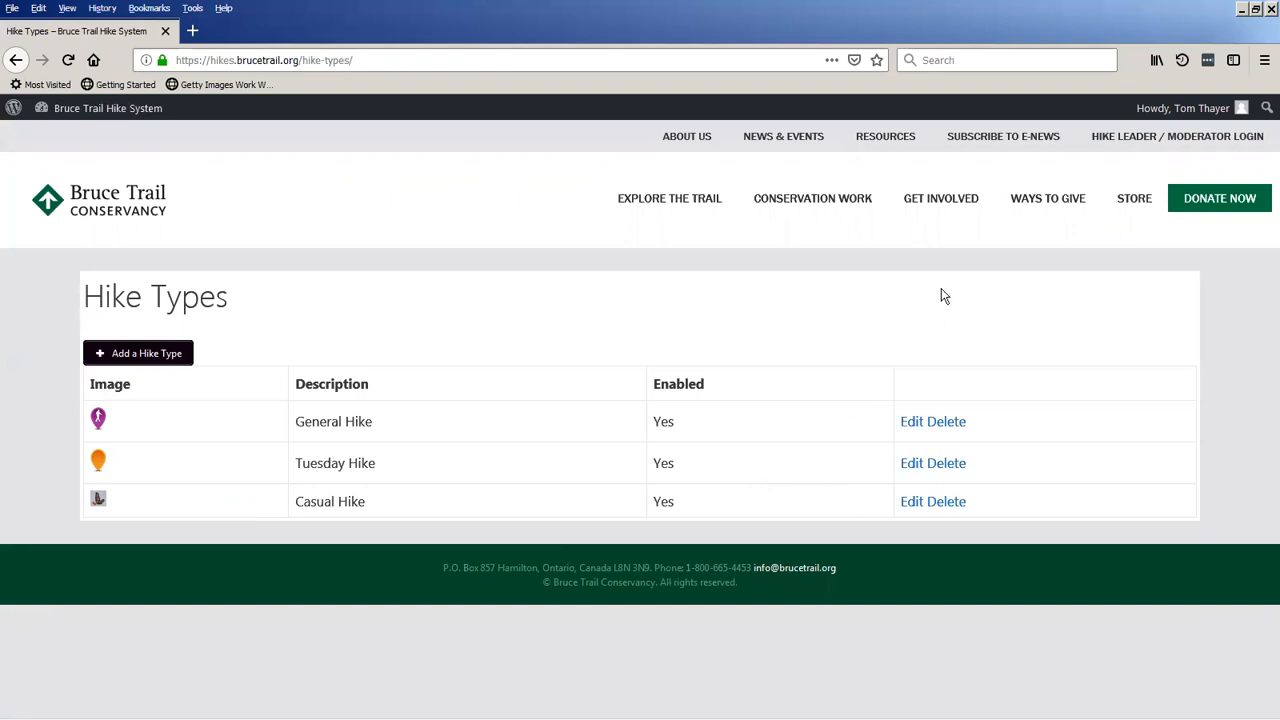
# Look over the pace types and terrain types lists from the moderator dashboard, and return to the dashboard.
pyautogui.click(108, 114)
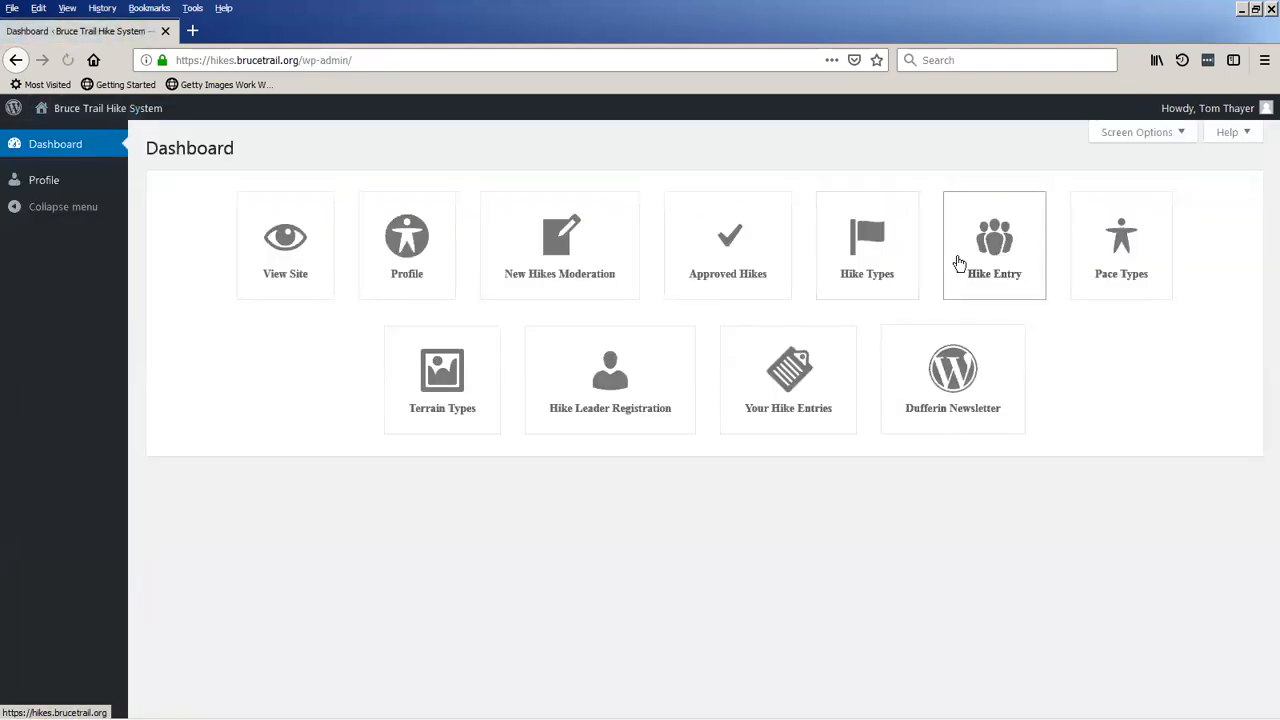
pyautogui.click(1117, 253)
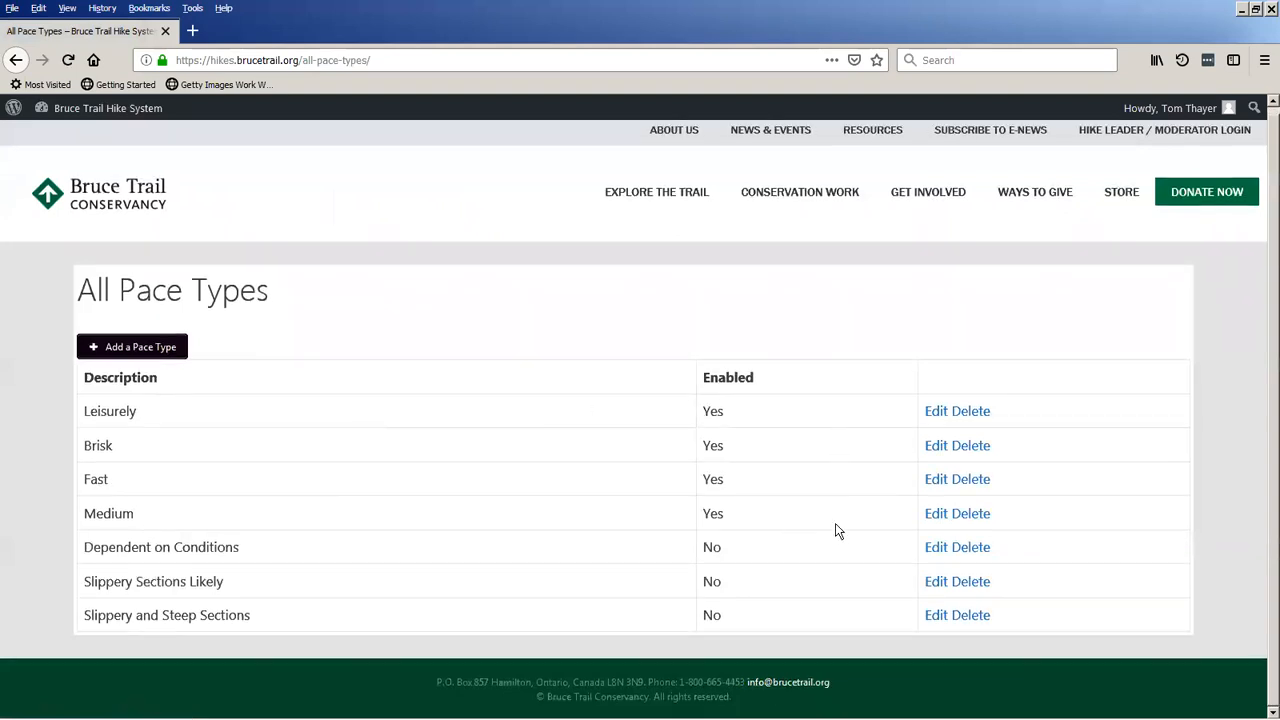
pyautogui.click(112, 110)
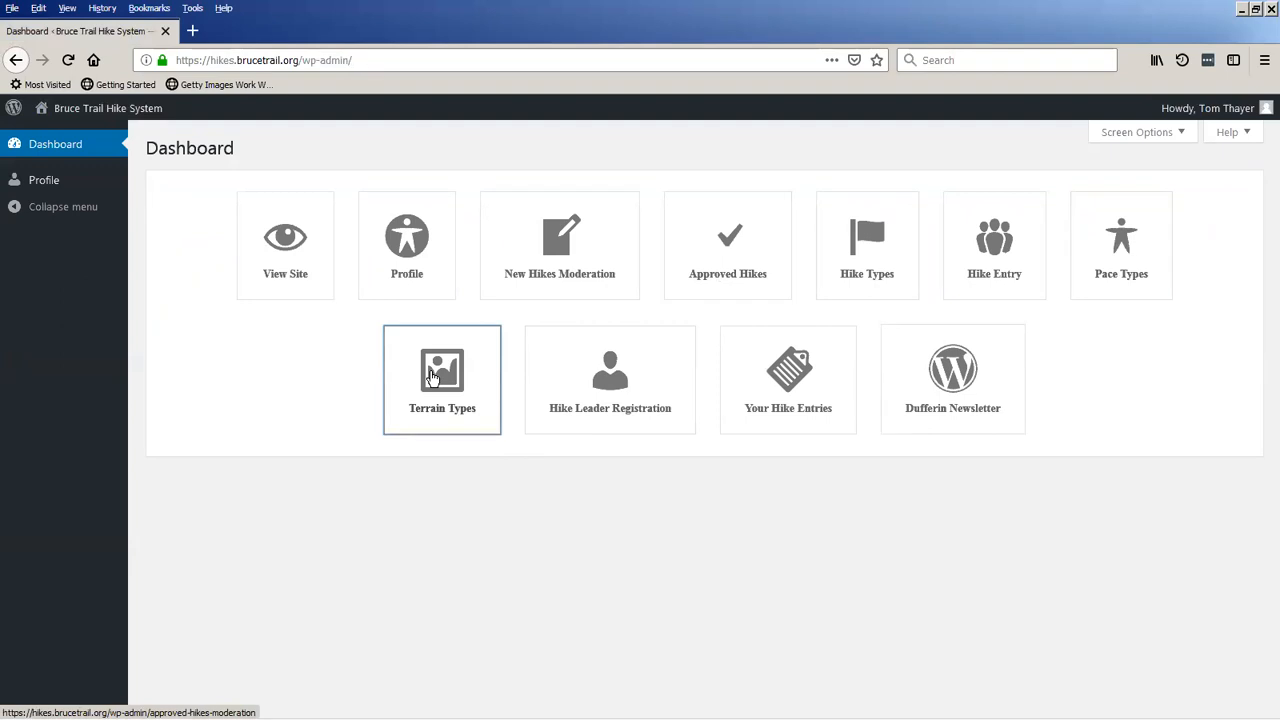
pyautogui.click(433, 375)
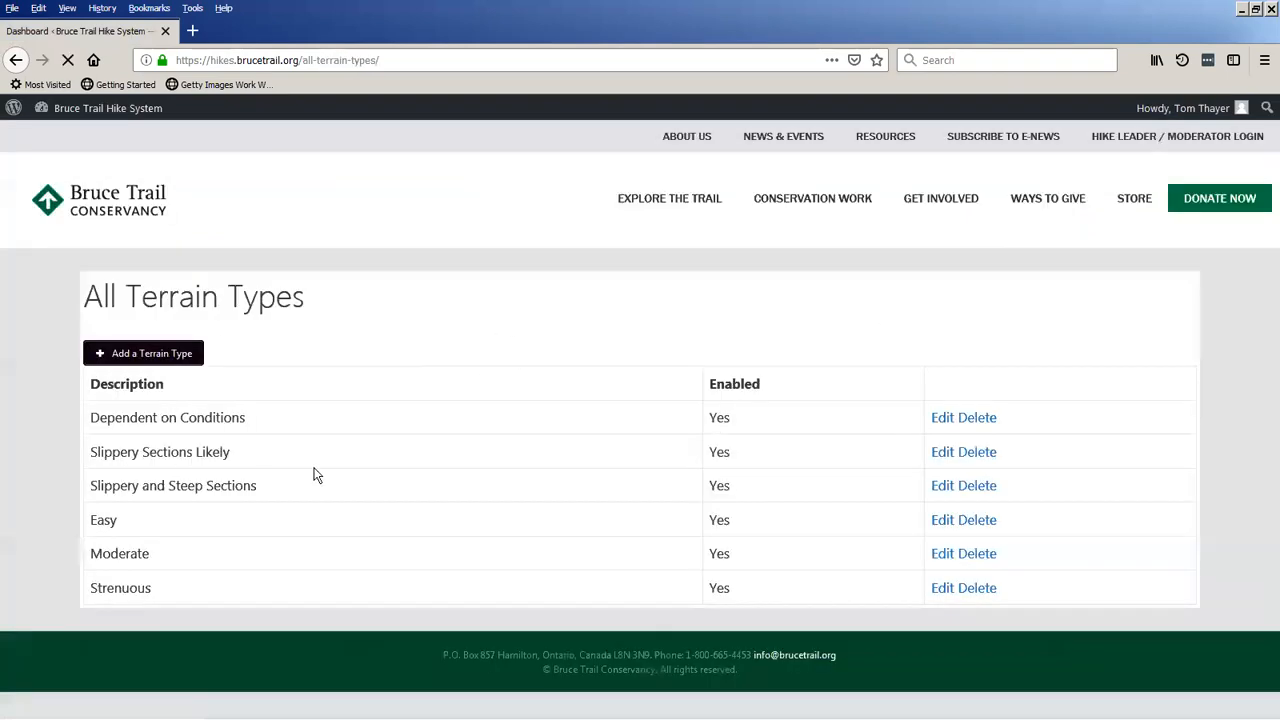
pyautogui.click(116, 118)
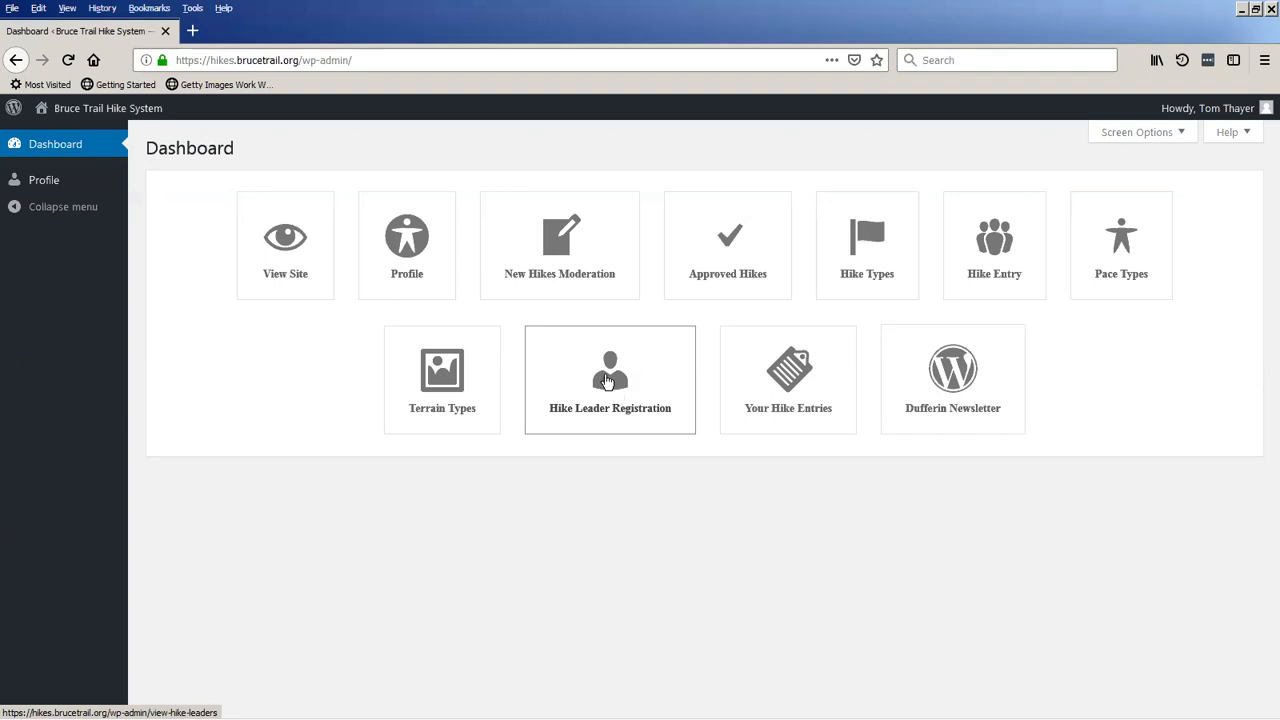
# Start a new hike leader registration and enter the leader's first and last name with the username testuser.
pyautogui.click(602, 392)
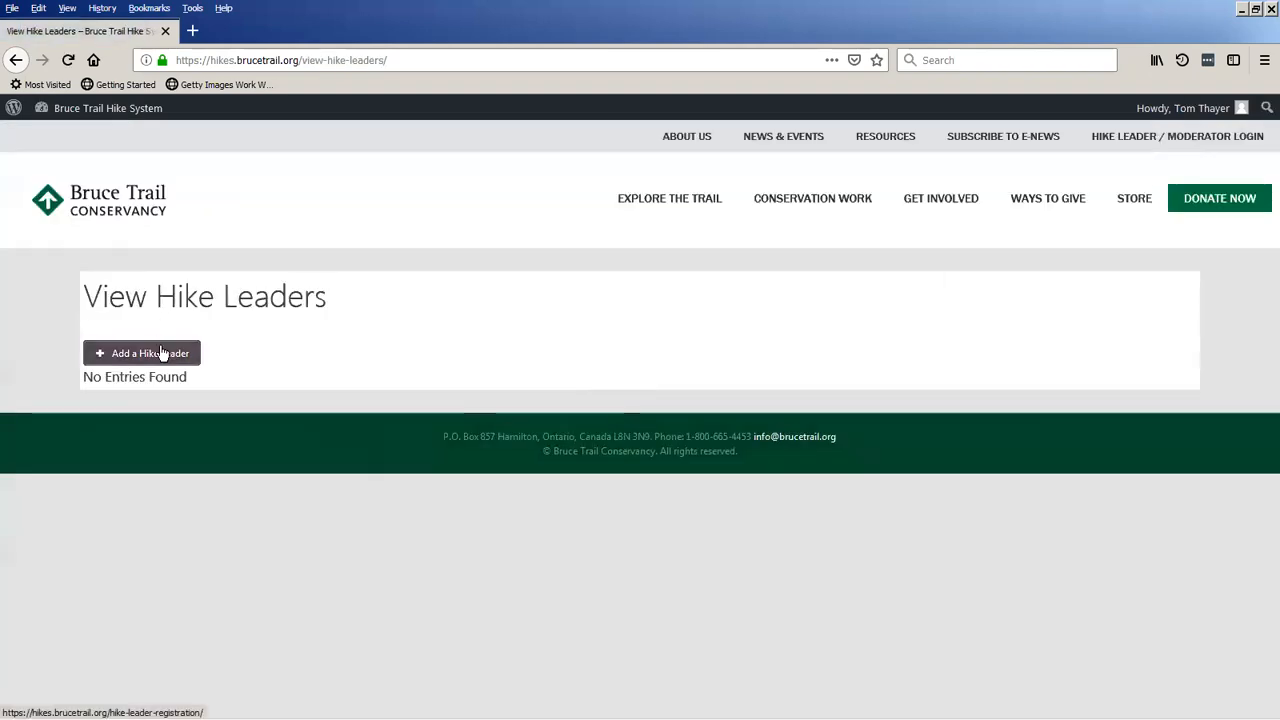
pyautogui.click(158, 358)
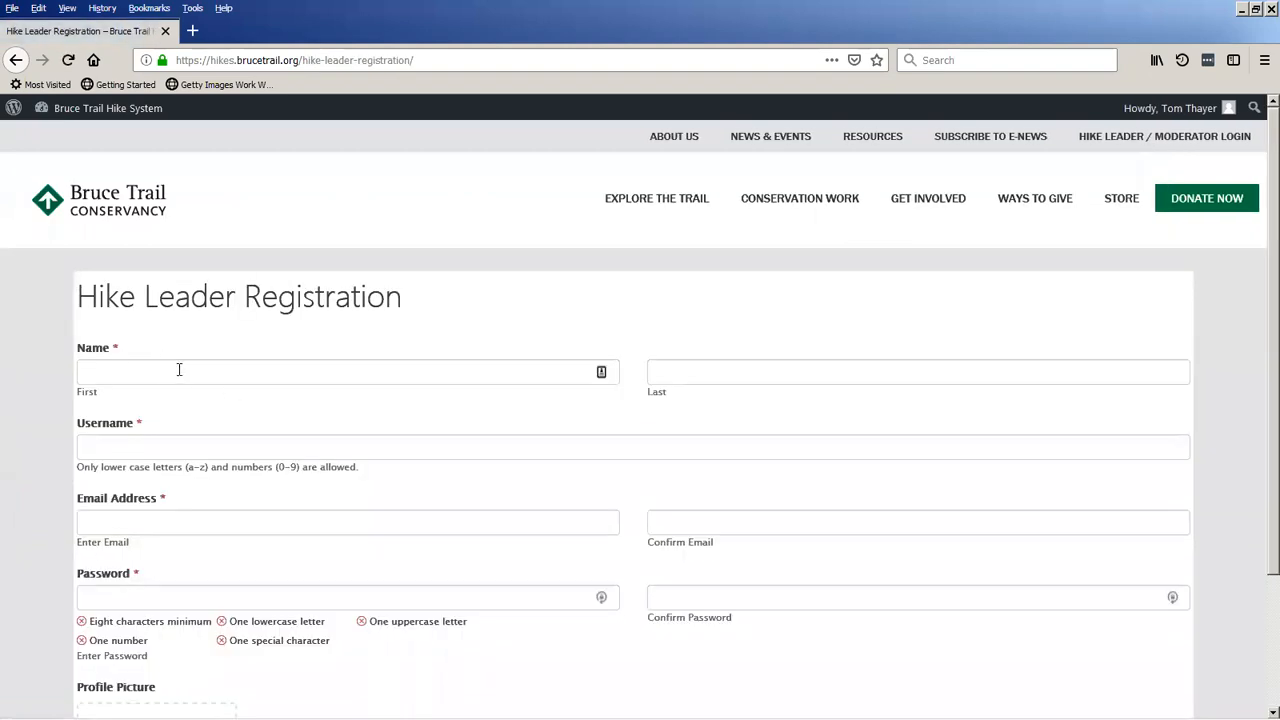
pyautogui.click(177, 369)
pyautogui.click(173, 394)
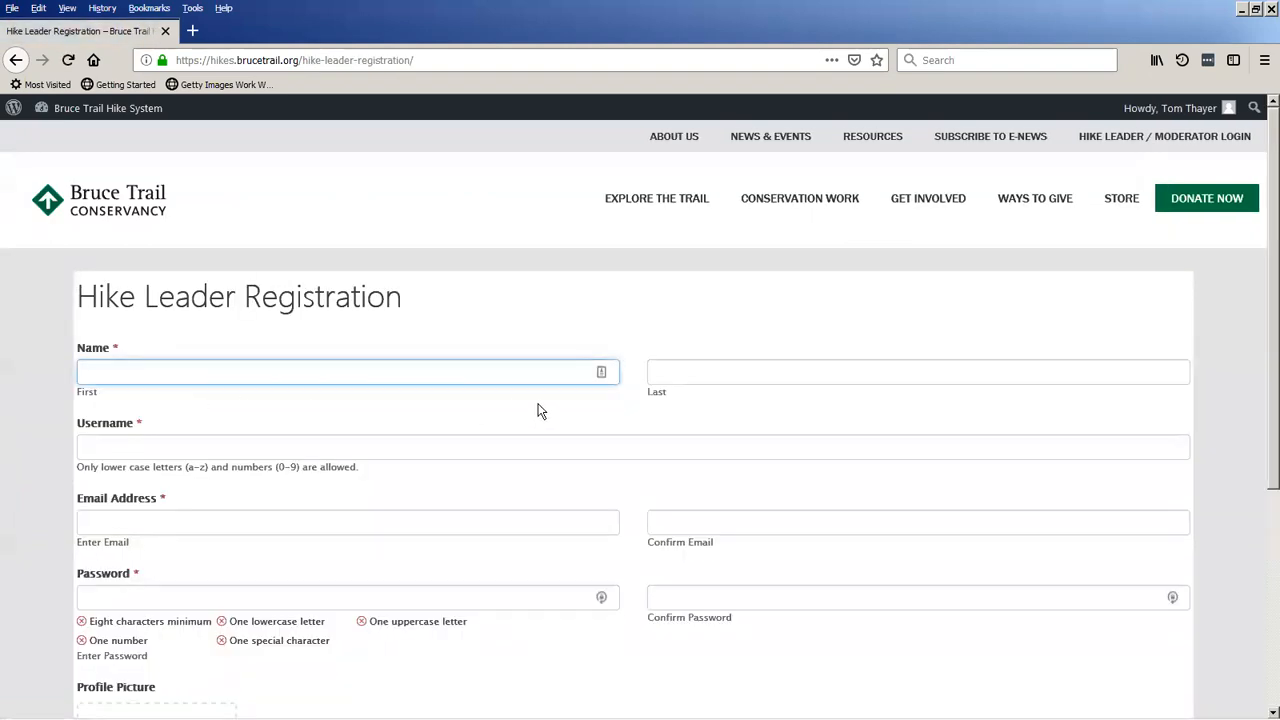
pyautogui.click(676, 374)
pyautogui.click(668, 396)
pyautogui.click(305, 441)
pyautogui.click(256, 468)
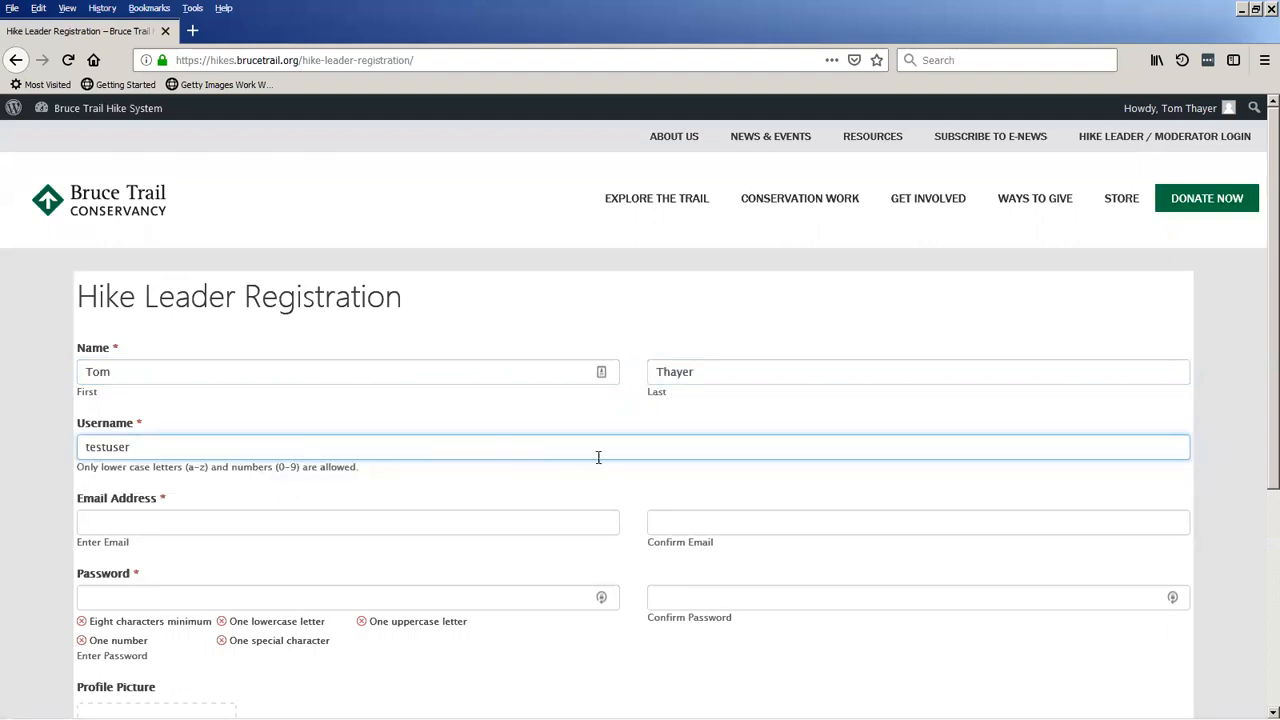
# Fill in the hike leader's email address and repeat it in the email confirmation.
pyautogui.click(262, 524)
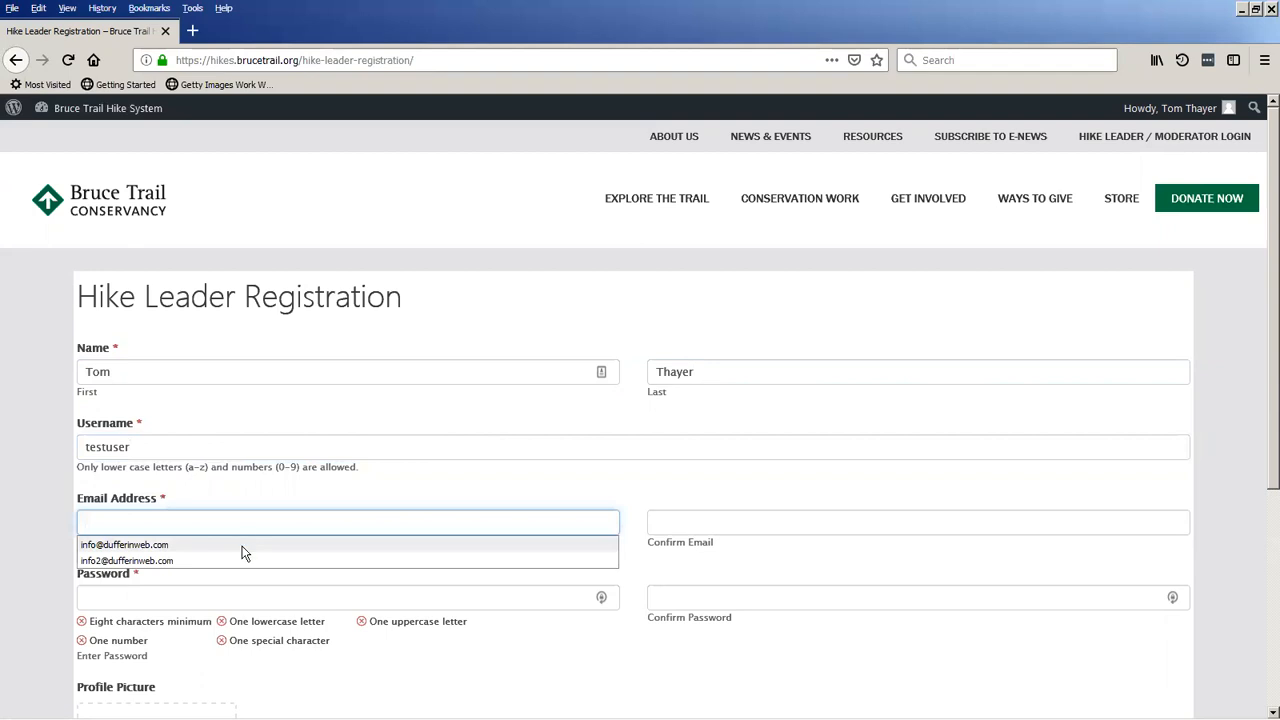
pyautogui.click(246, 545)
pyautogui.click(683, 520)
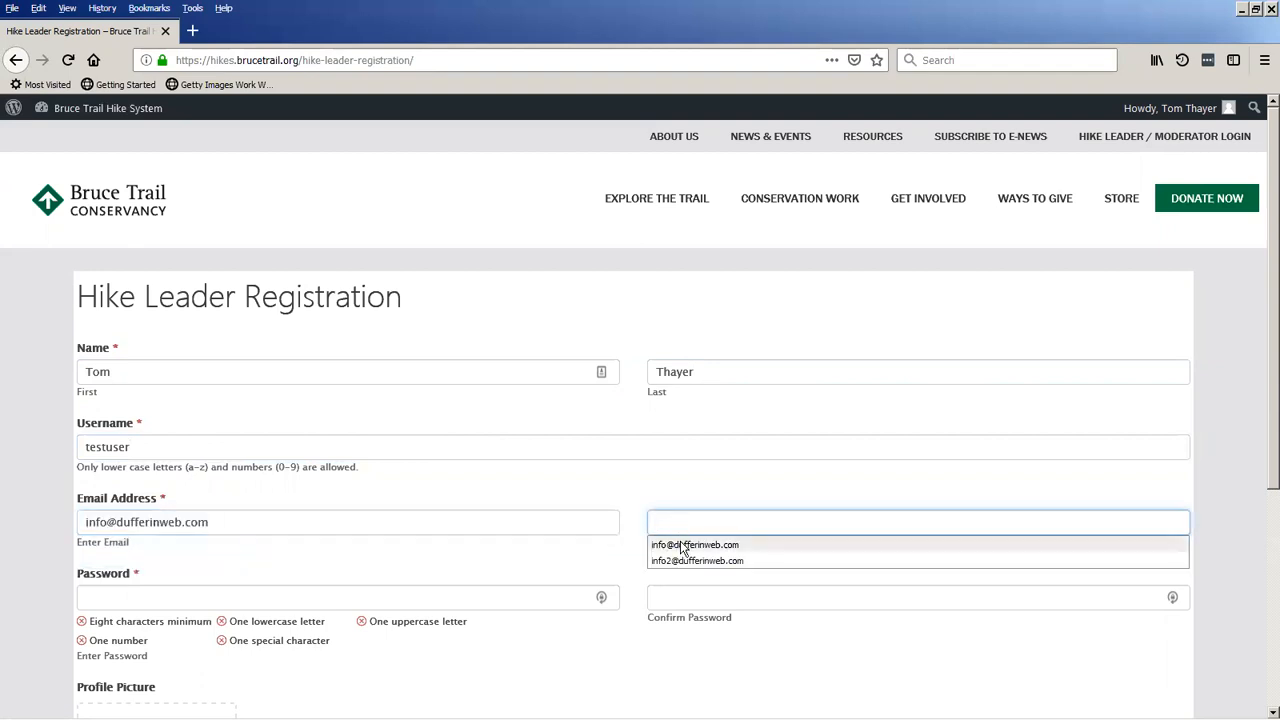
pyautogui.click(684, 546)
# Enter a password for the hike leader account and fill in the password confirmation.
pyautogui.click(128, 598)
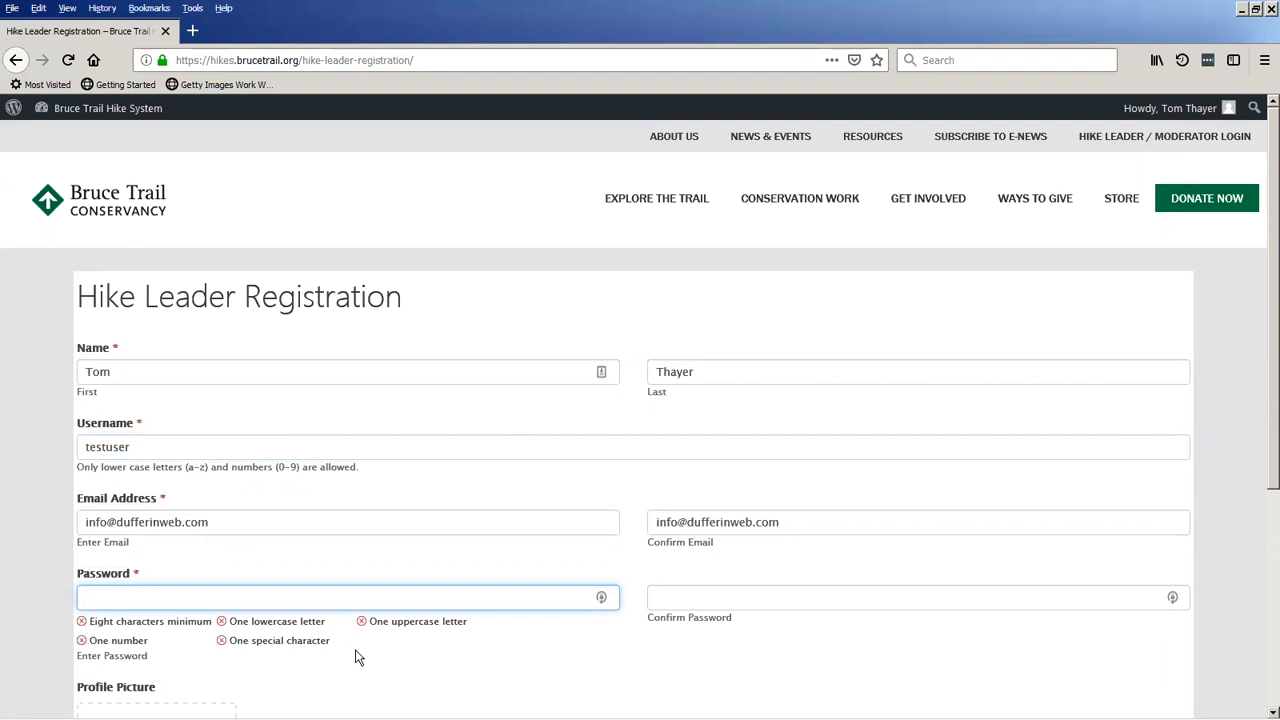
pyautogui.write('abcdefghij')
pyautogui.press('Tab')
pyautogui.write('********')
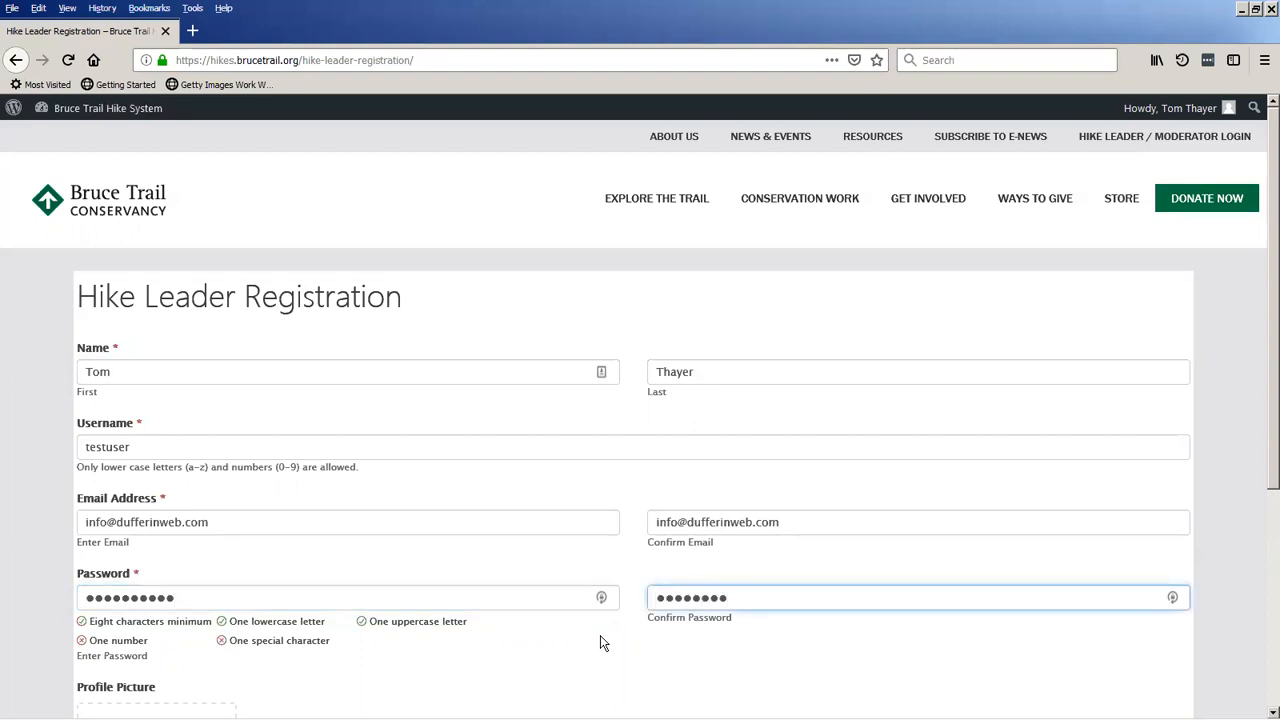
pyautogui.write('**')
# Upload hawk-images.jpg as the hike leader's profile picture and submit the registration.
pyautogui.scroll(-4, 703, 643)
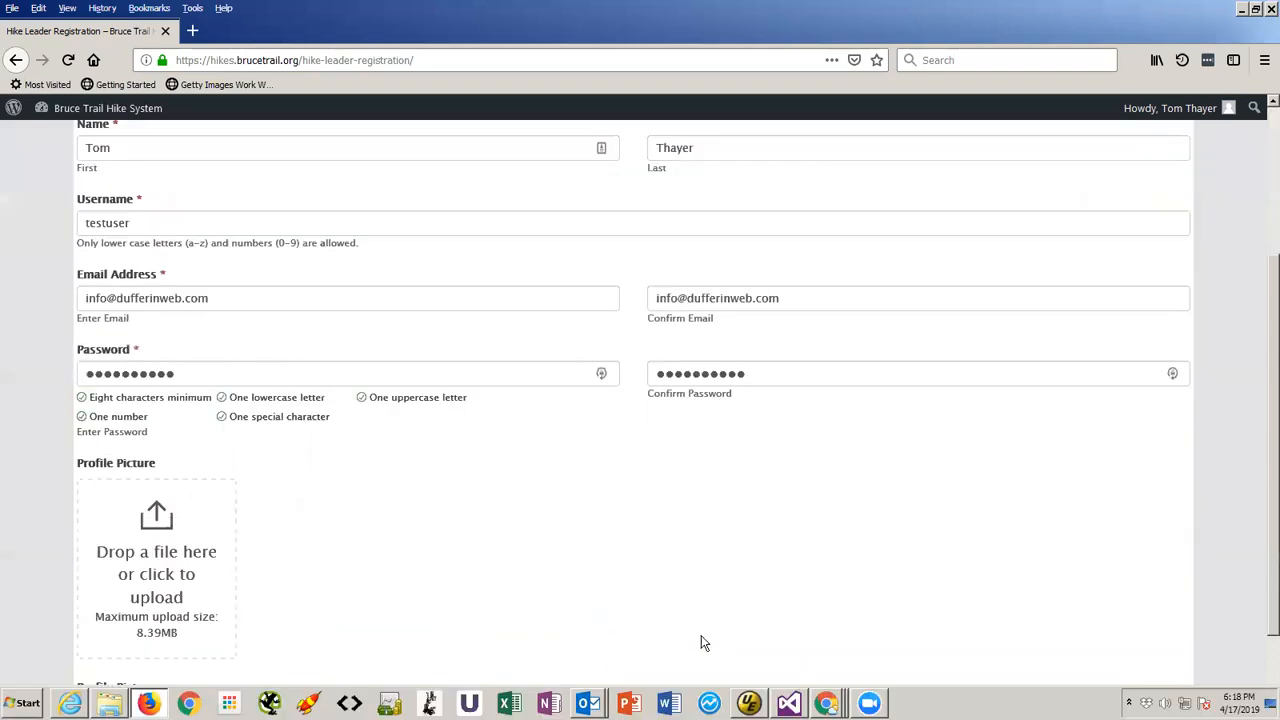
pyautogui.scroll(-1, 400, 420)
pyautogui.scroll(-1, 279, 494)
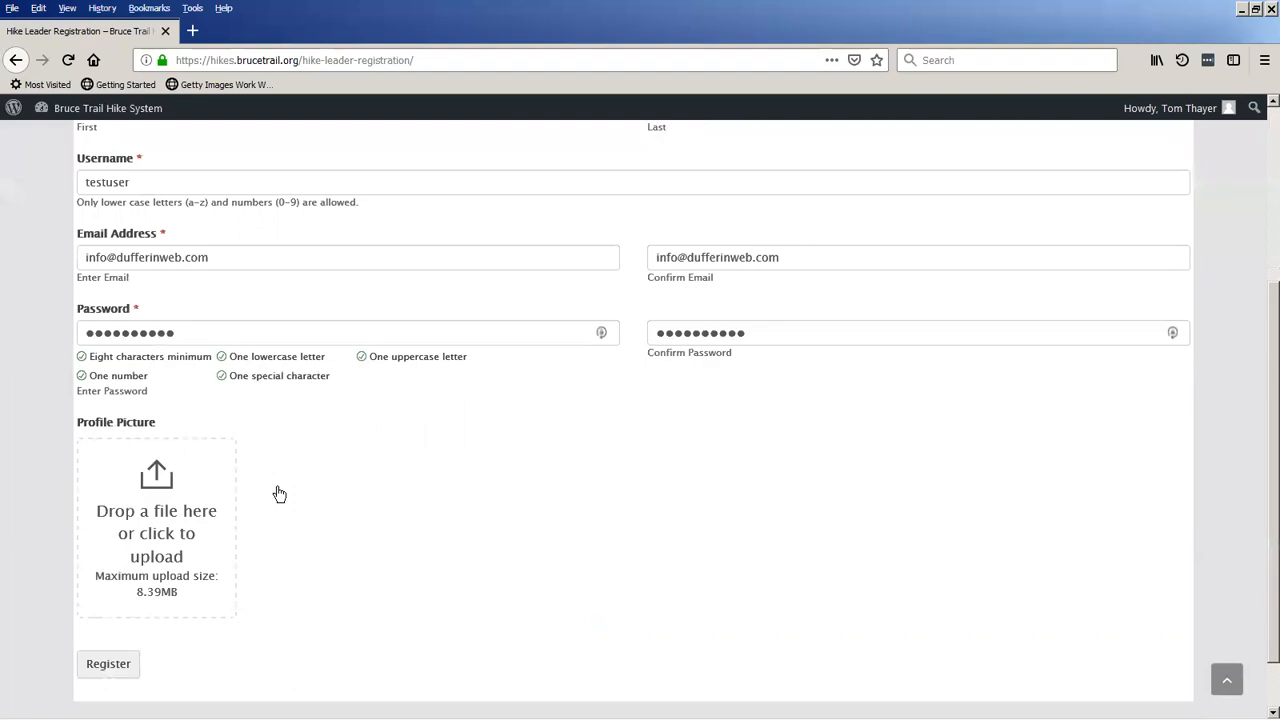
pyautogui.click(166, 523)
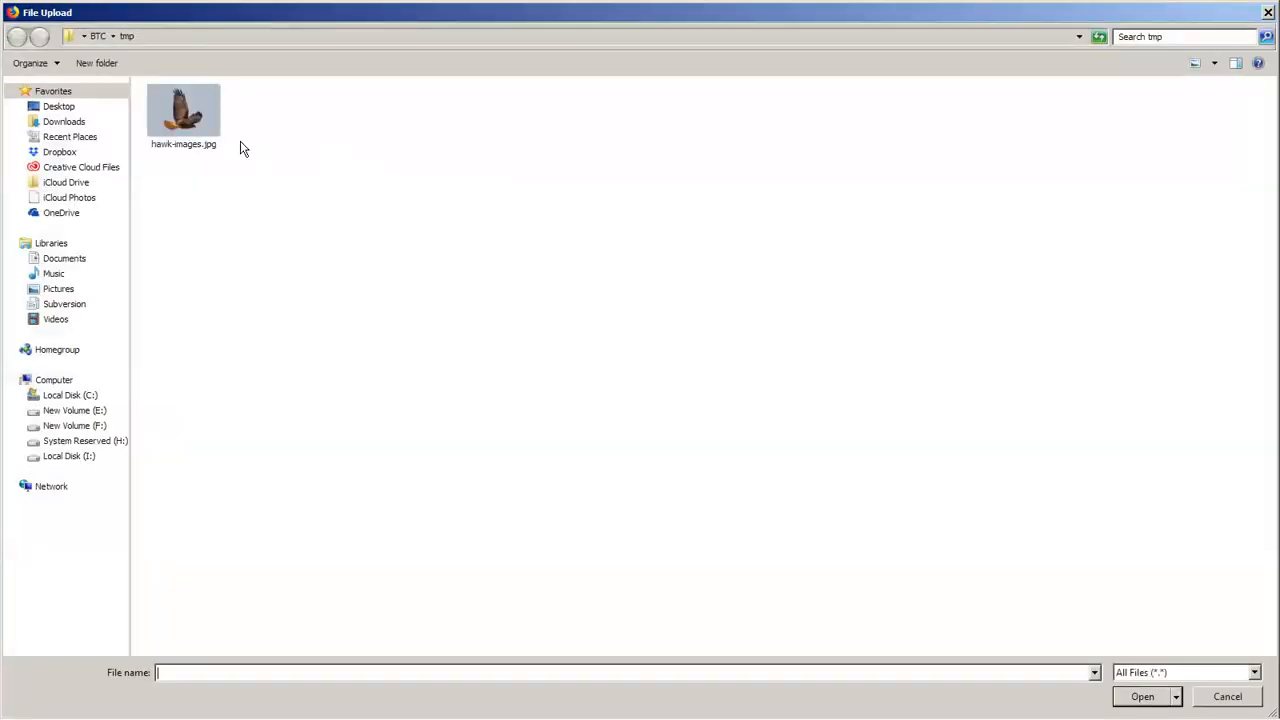
pyautogui.click(206, 122)
pyautogui.doubleClick(208, 126)
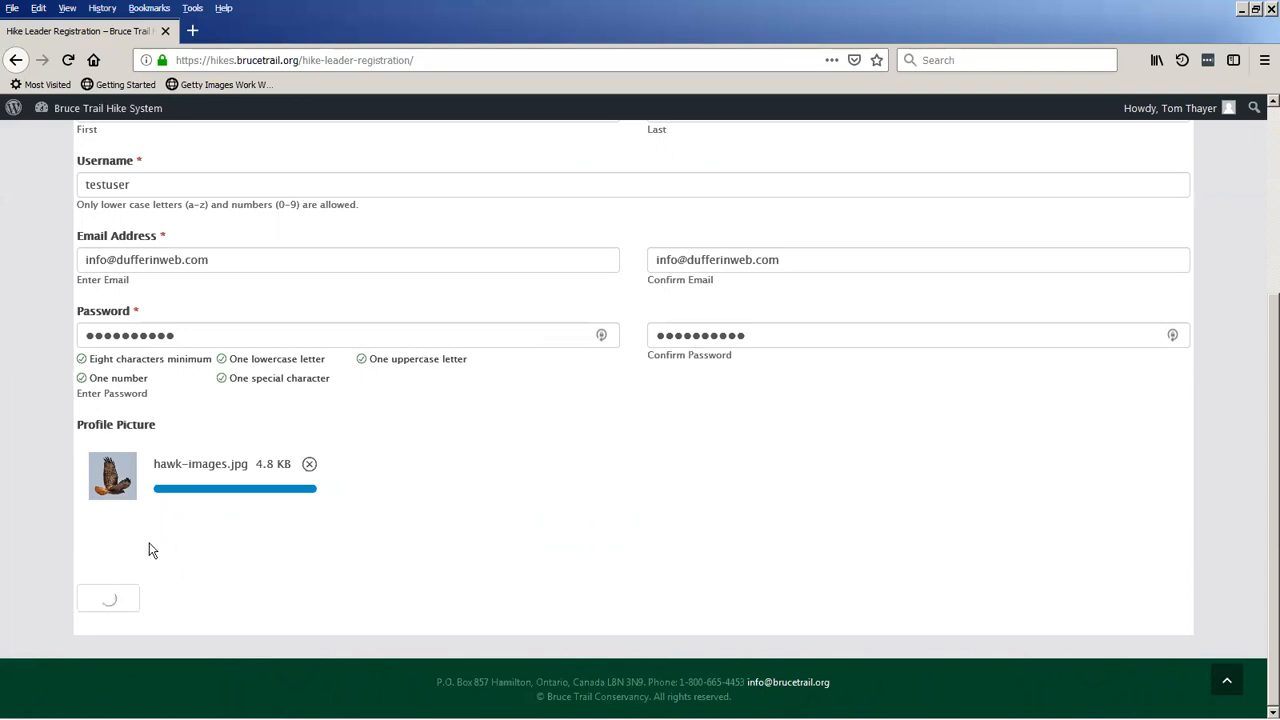
pyautogui.click(101, 598)
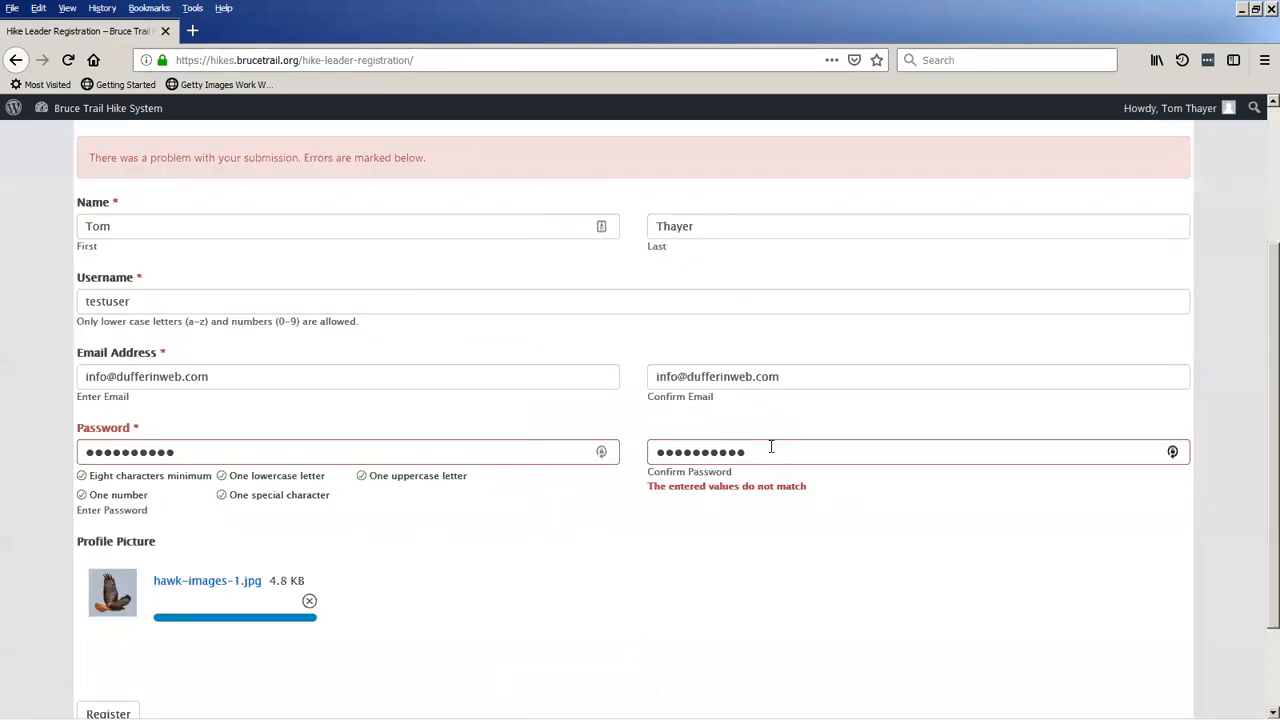
# Re-enter the password confirmation for the hike leader and submit the registration again.
pyautogui.moveTo(772, 452); pyautogui.dragTo(644, 441)
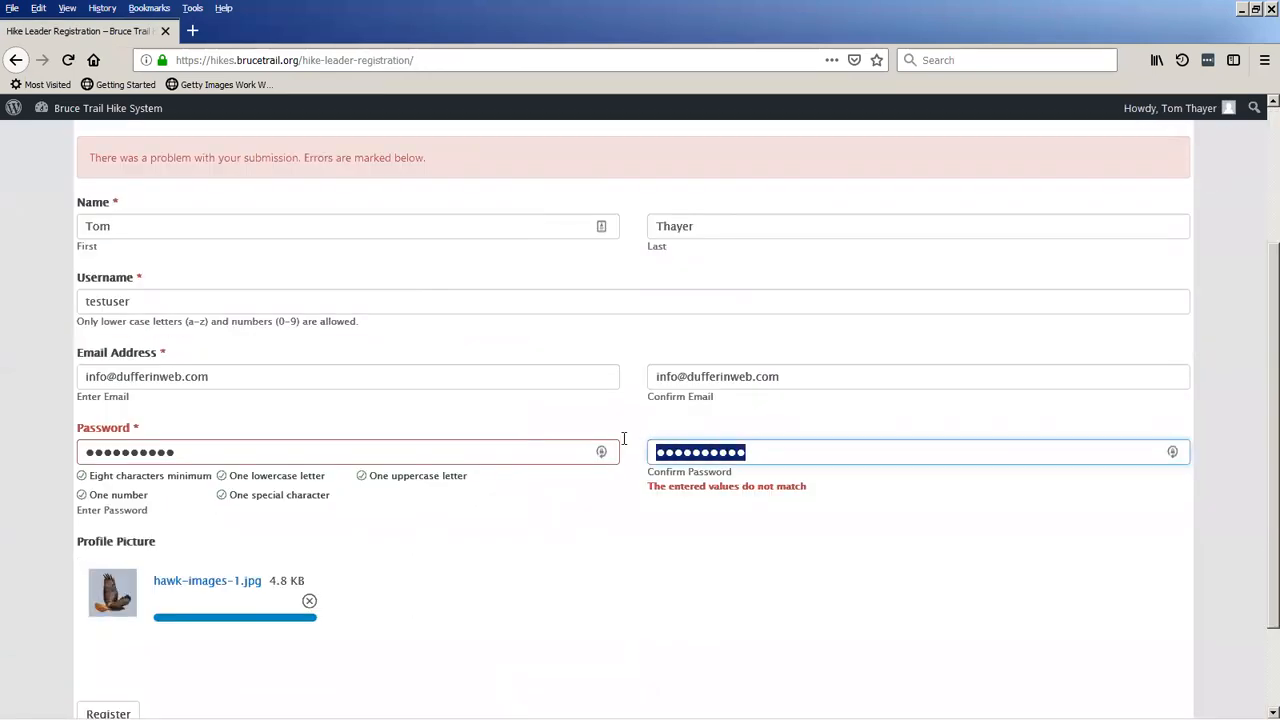
pyautogui.write('●●●●●●●●●')
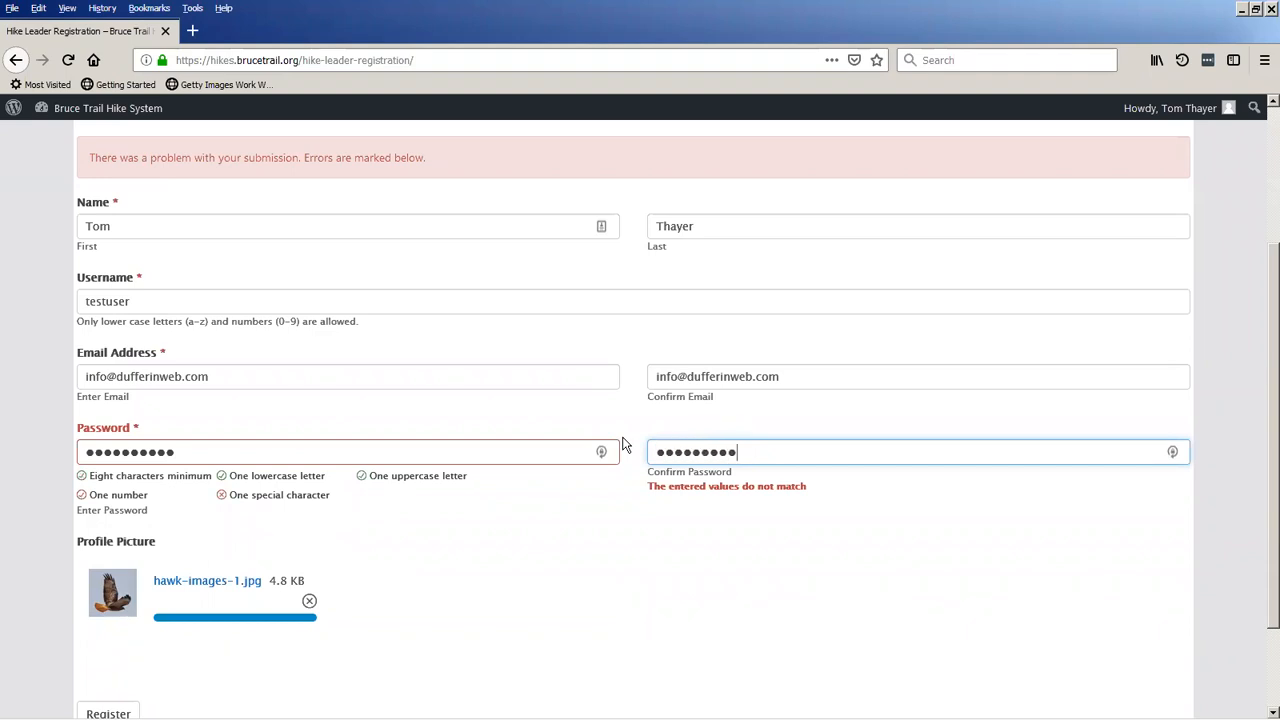
pyautogui.write('●')
pyautogui.click(616, 448)
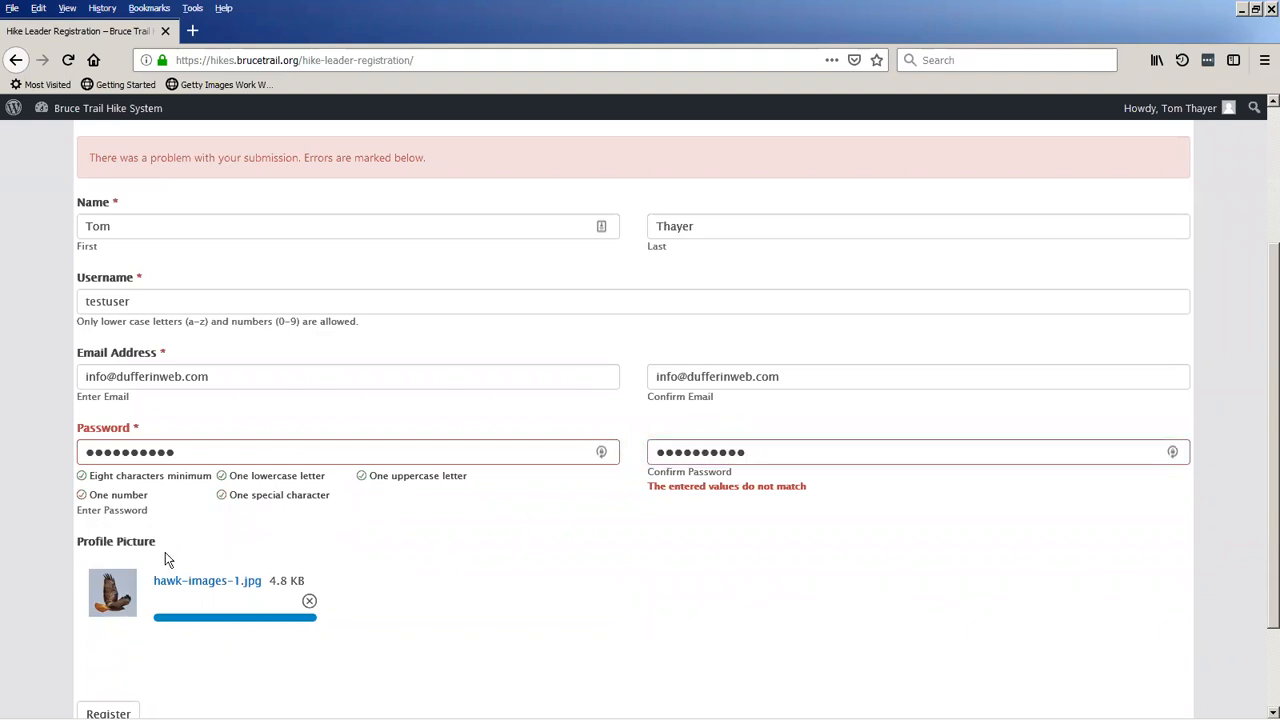
pyautogui.scroll(-2, 150, 630)
pyautogui.click(110, 598)
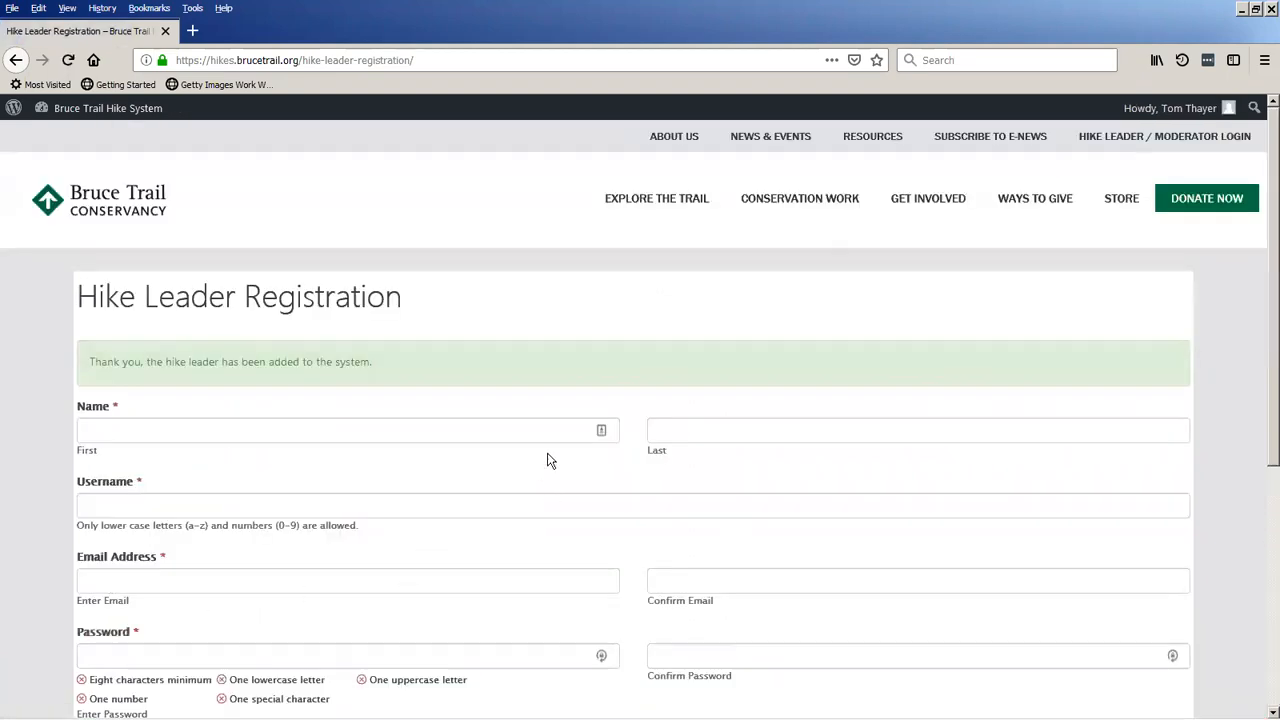
# Check the registered hike leaders list from the dashboard, and return to the dashboard.
pyautogui.click(128, 112)
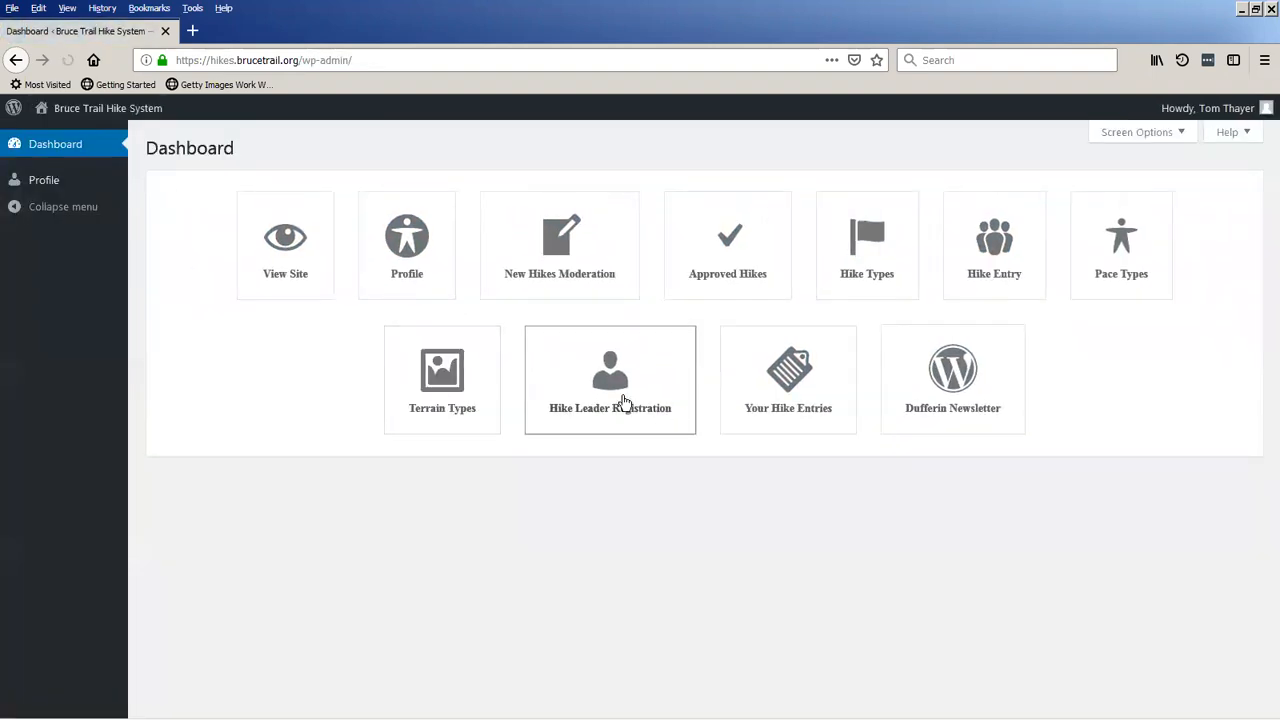
pyautogui.click(631, 406)
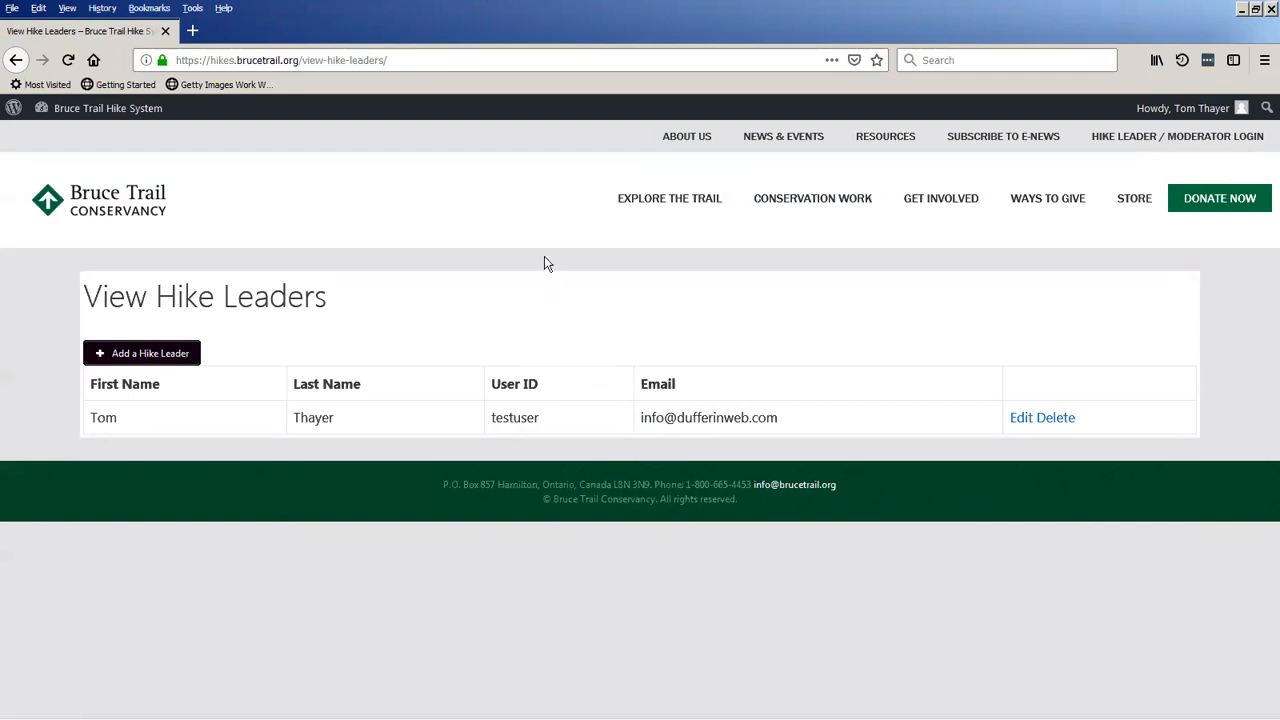
pyautogui.click(122, 122)
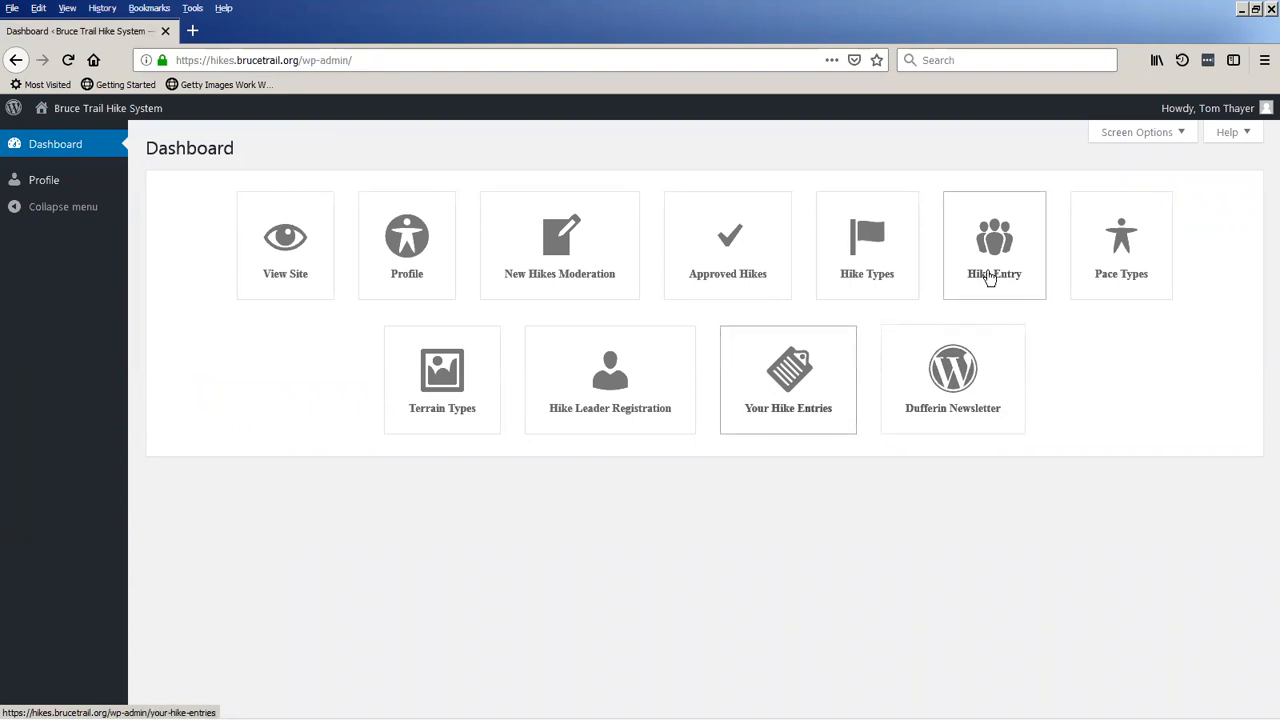
# Open the Dufferin Newsletter page and review its rating criteria and general hike listings.
pyautogui.click(954, 392)
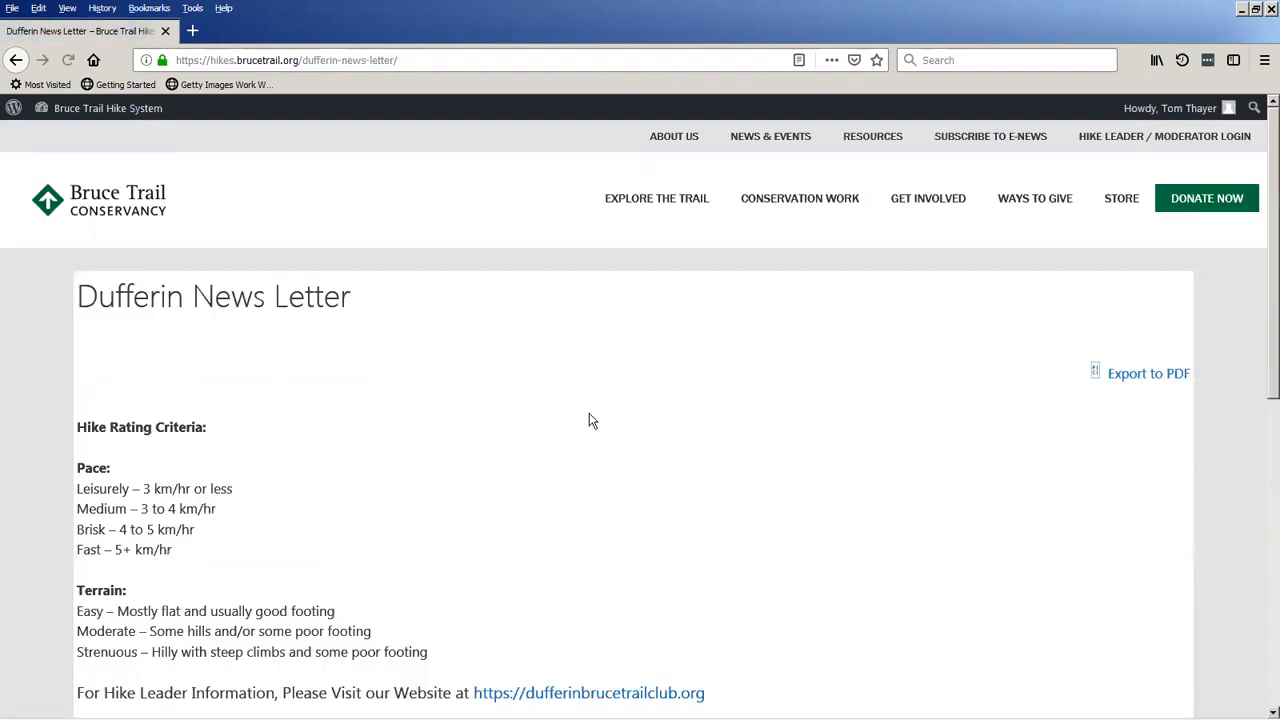
pyautogui.scroll(-10, 591, 420)
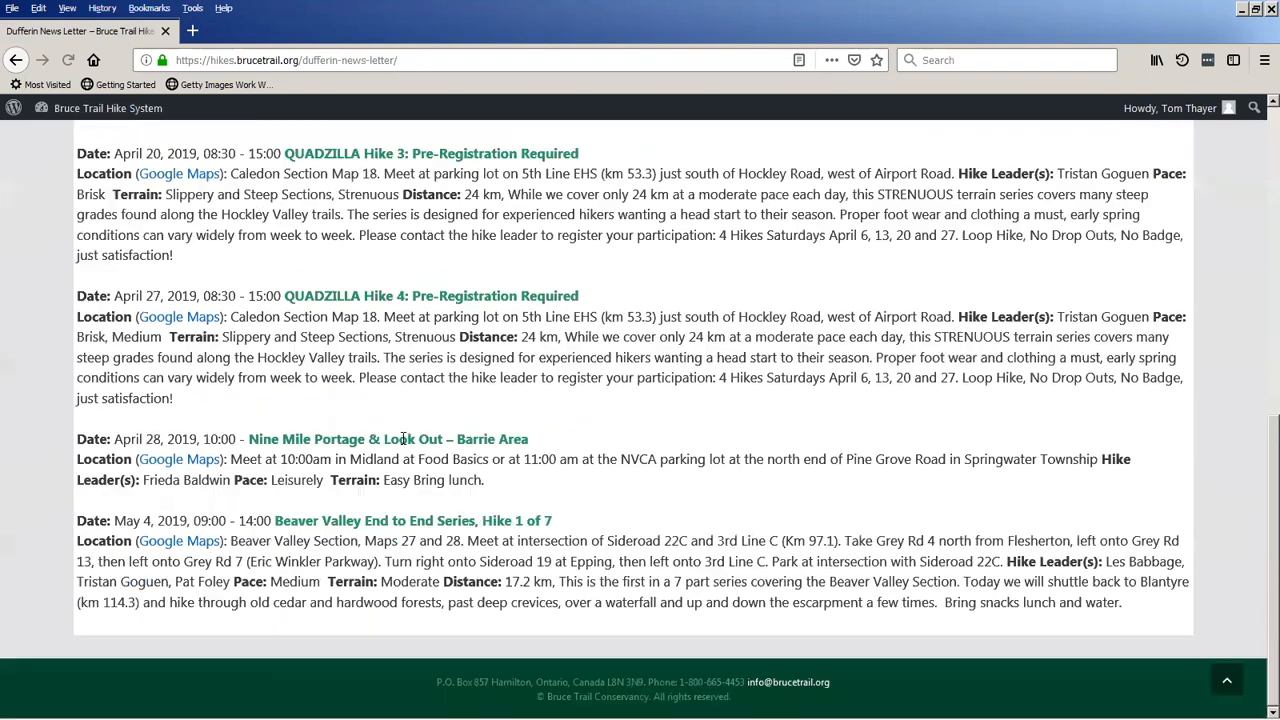
pyautogui.scroll(4, 342, 360)
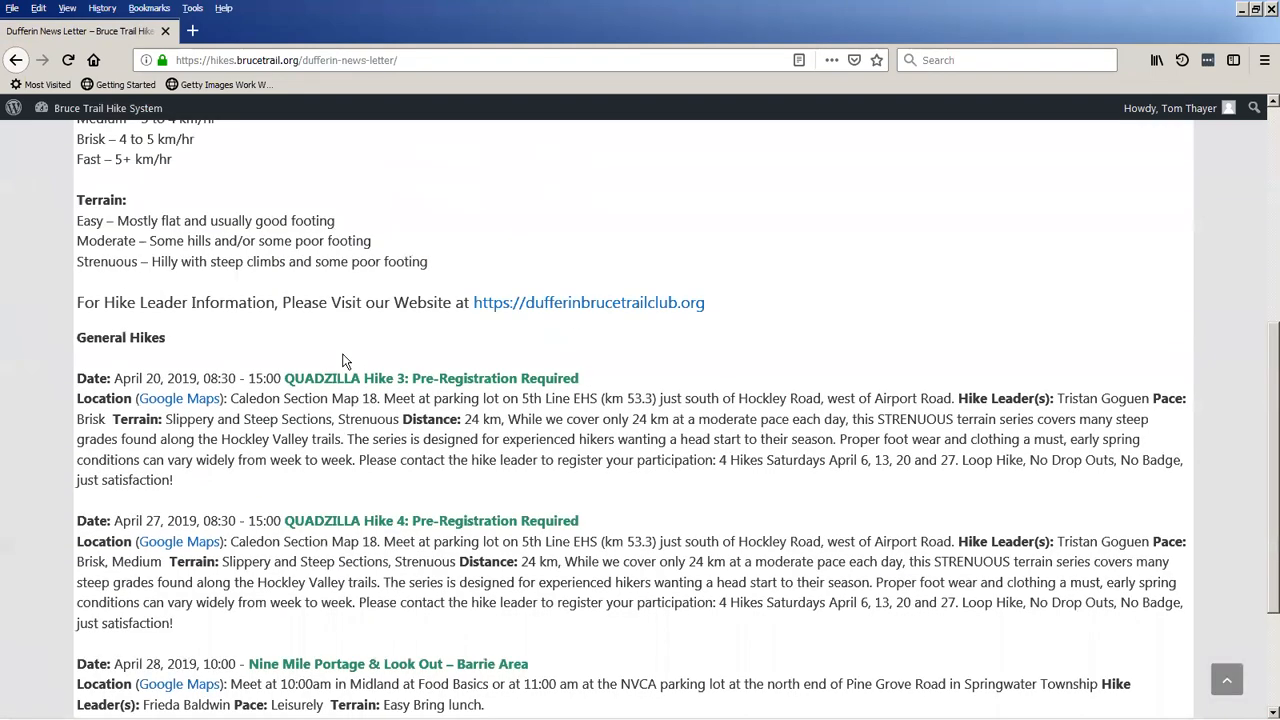
pyautogui.scroll(5, 342, 360)
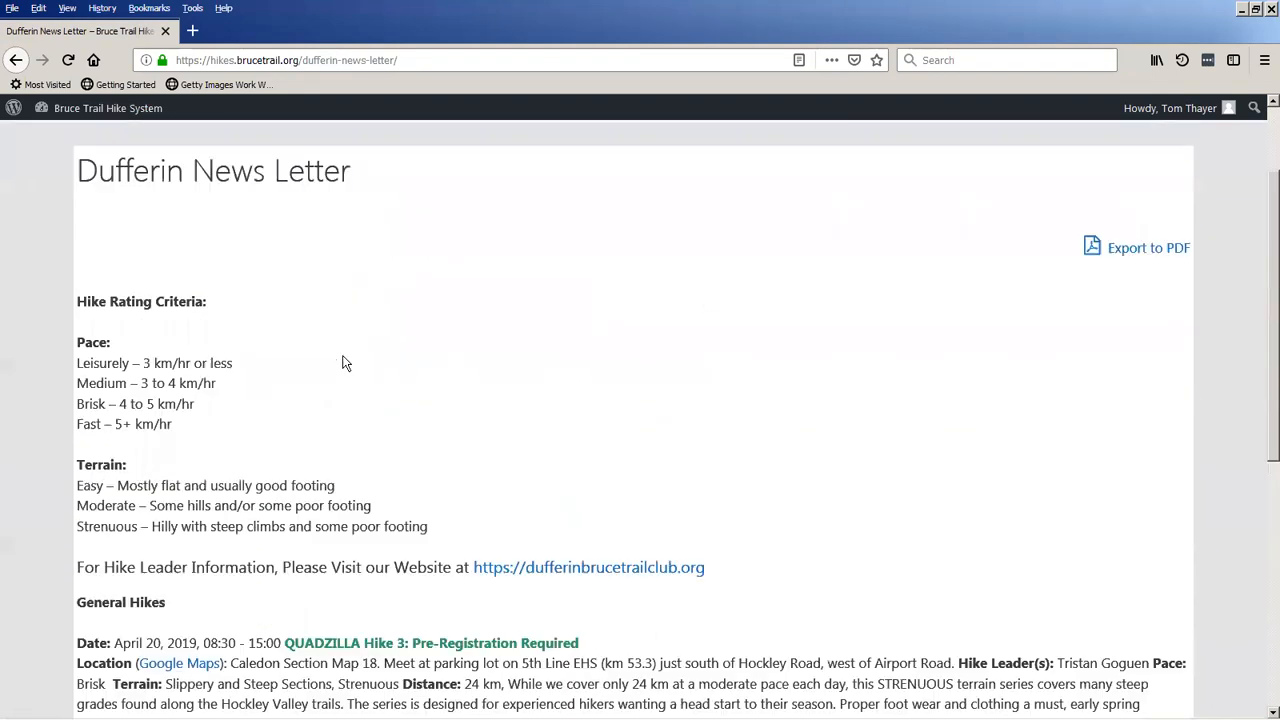
# Export the Dufferin newsletter to PDF, look through the generated document, and close it.
pyautogui.click(1143, 252)
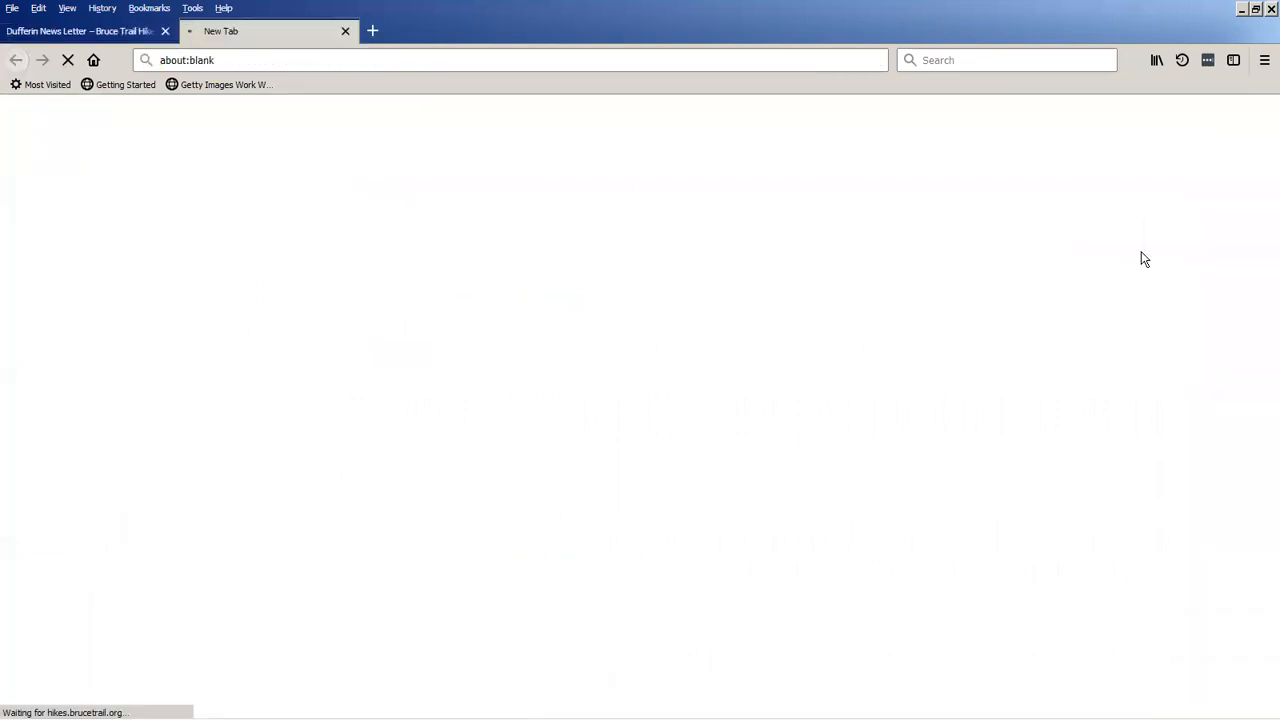
pyautogui.scroll(-3, 610, 445)
pyautogui.scroll(-10, 608, 442)
pyautogui.scroll(-3, 594, 457)
pyautogui.scroll(12, 594, 457)
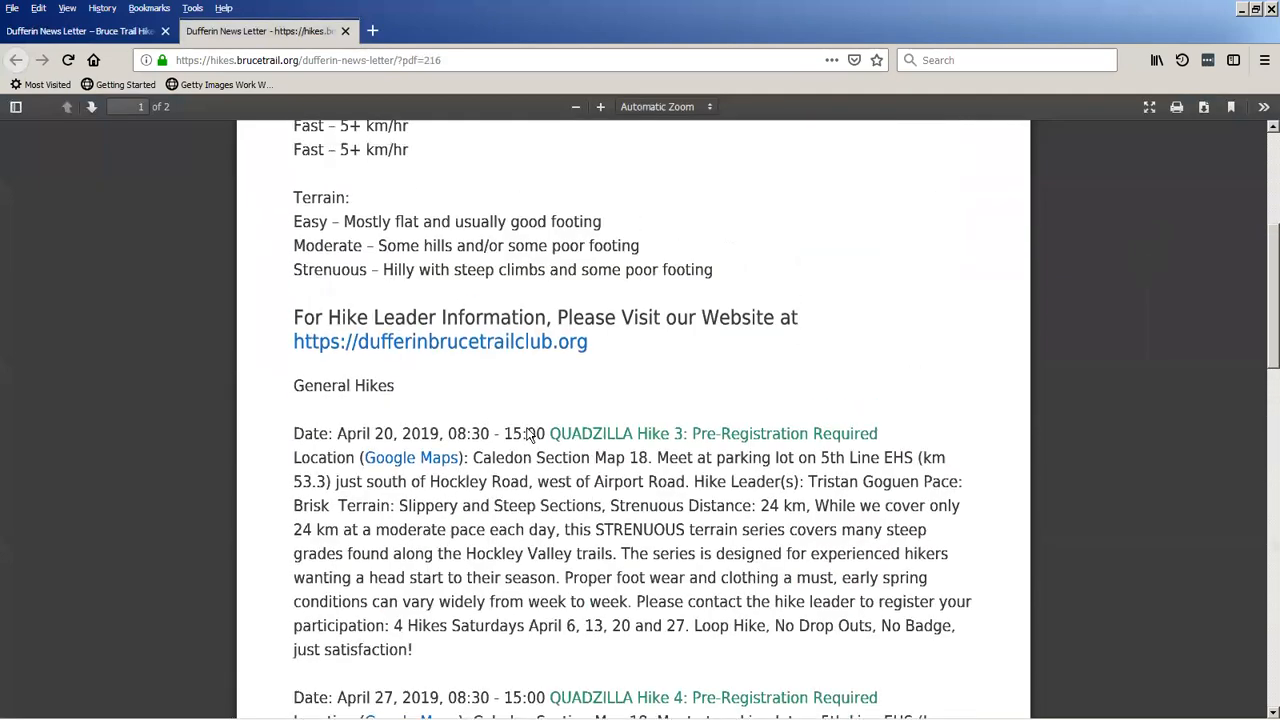
pyautogui.scroll(5, 530, 434)
pyautogui.click(345, 31)
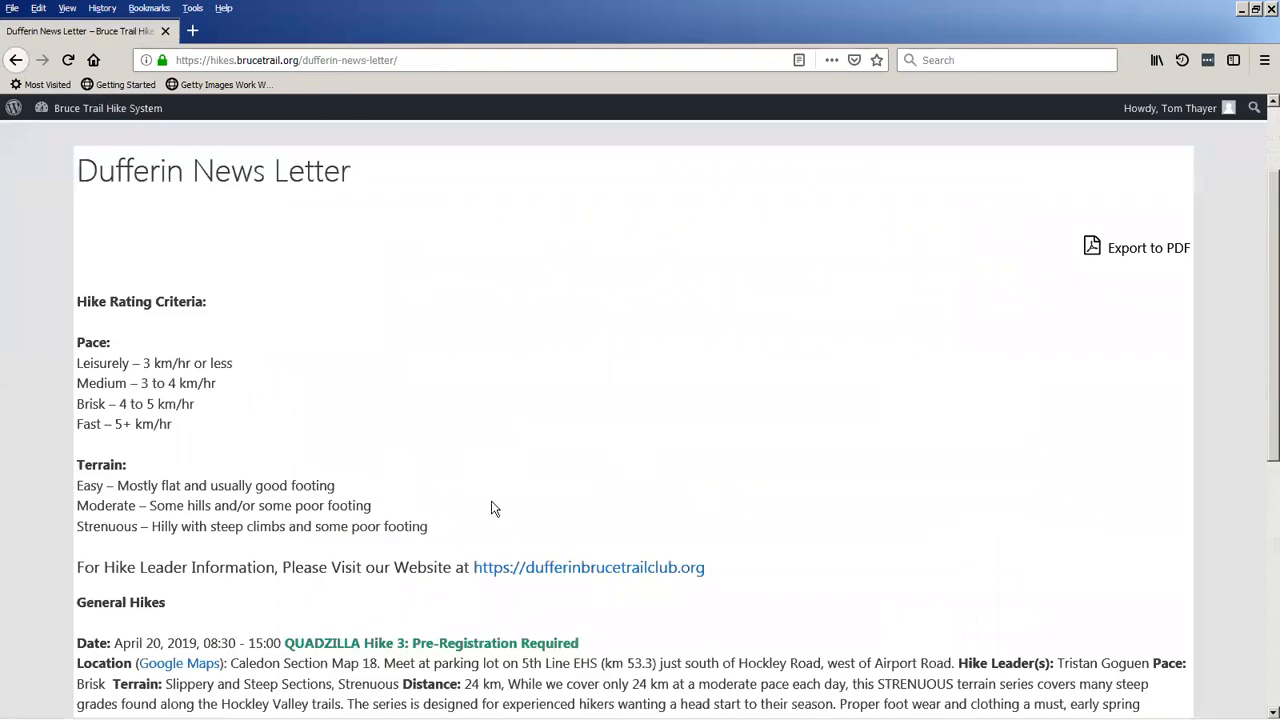
# Copy the newsletter content from Hike Rating Criteria through the last general hike and paste it into a new blank document in Word.
pyautogui.scroll(-1, 491, 508)
pyautogui.scroll(2, 486, 506)
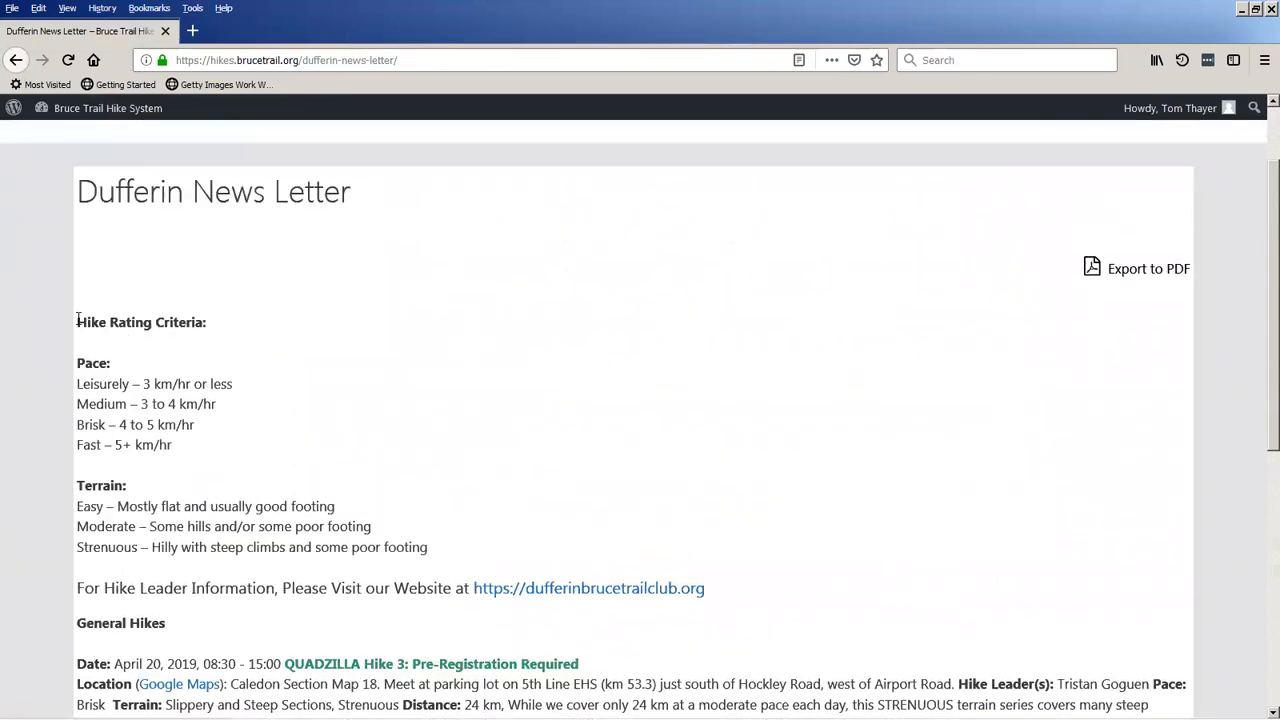
pyautogui.moveTo(78, 320); pyautogui.dragTo(1160, 621)
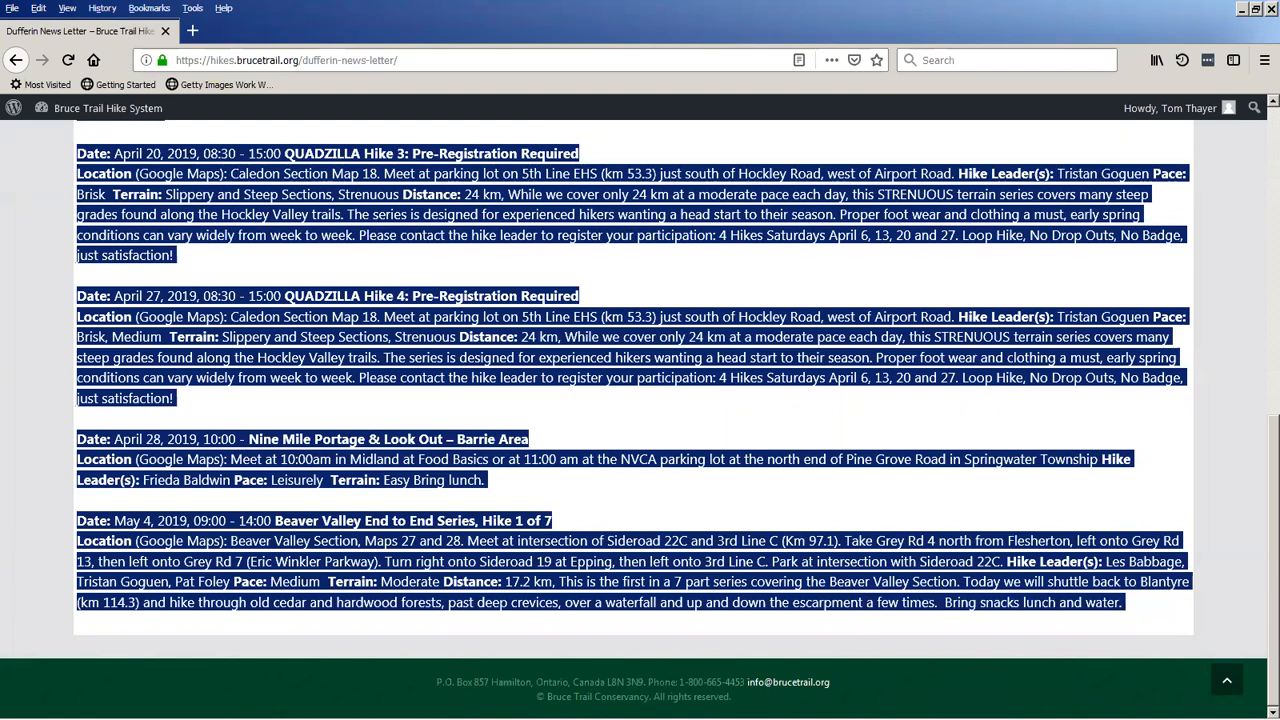
pyautogui.click(668, 704)
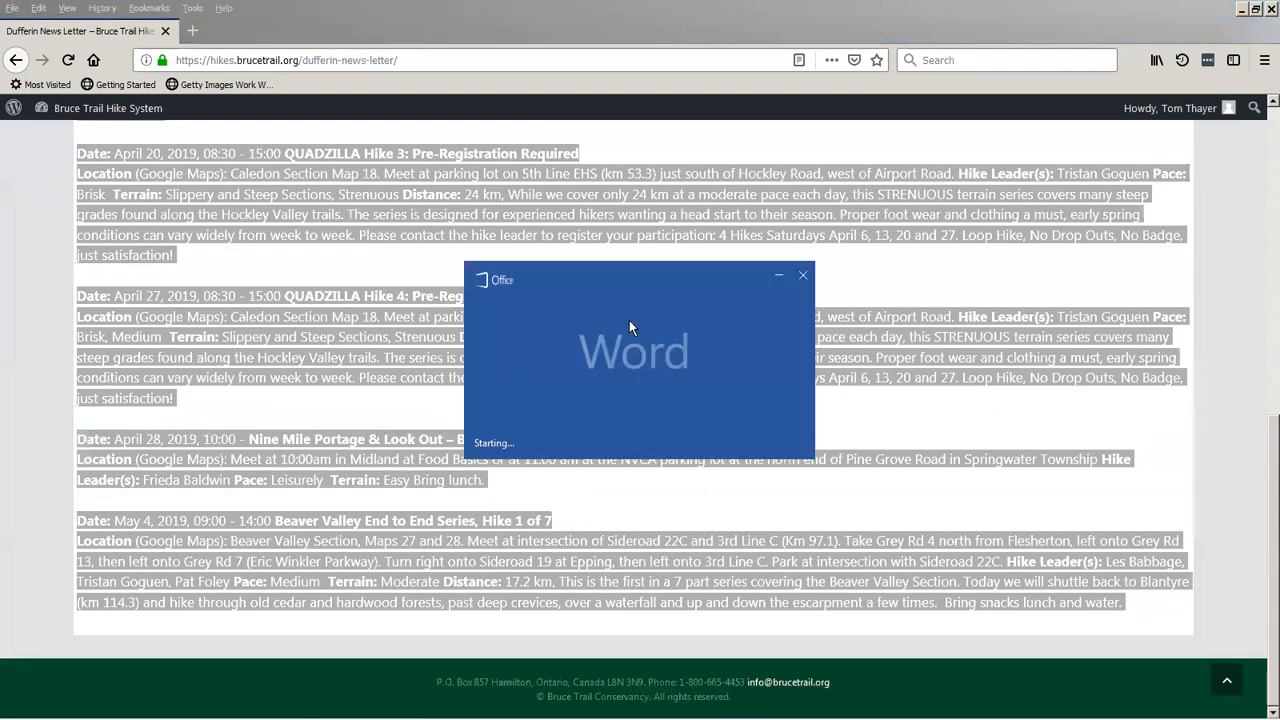
pyautogui.click(523, 204)
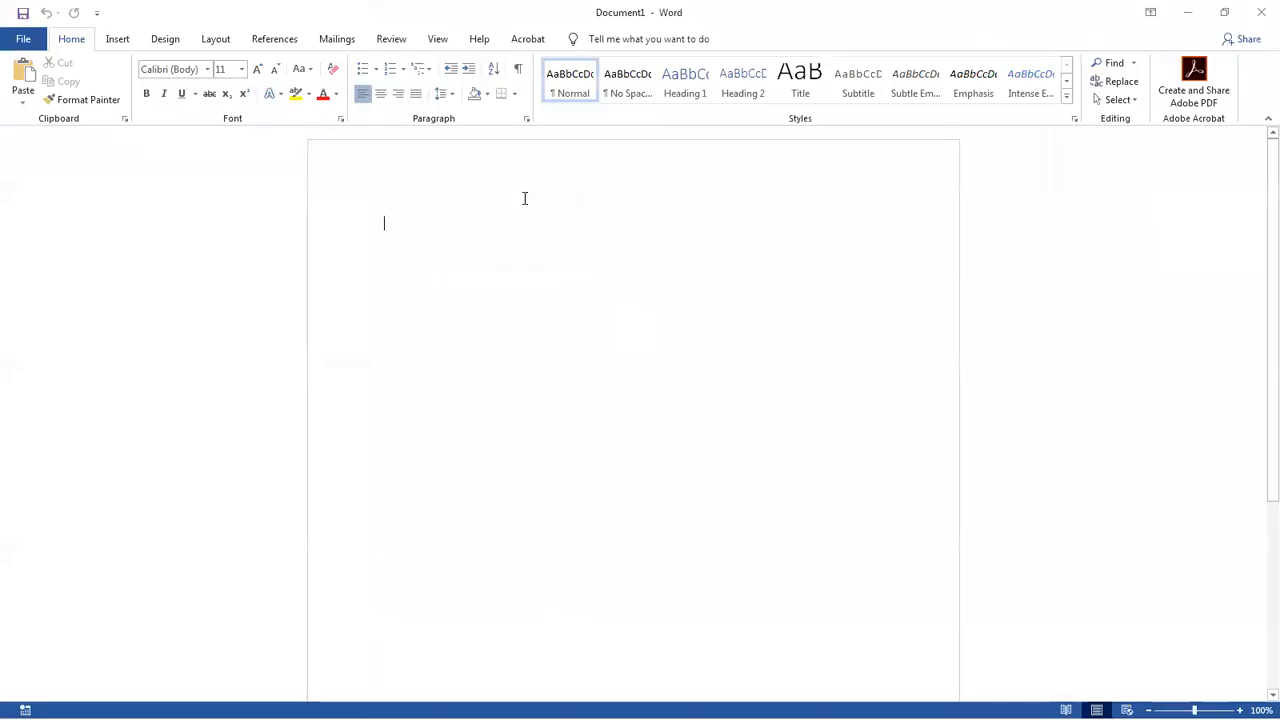
pyautogui.hotkey('ctrl', 'v')
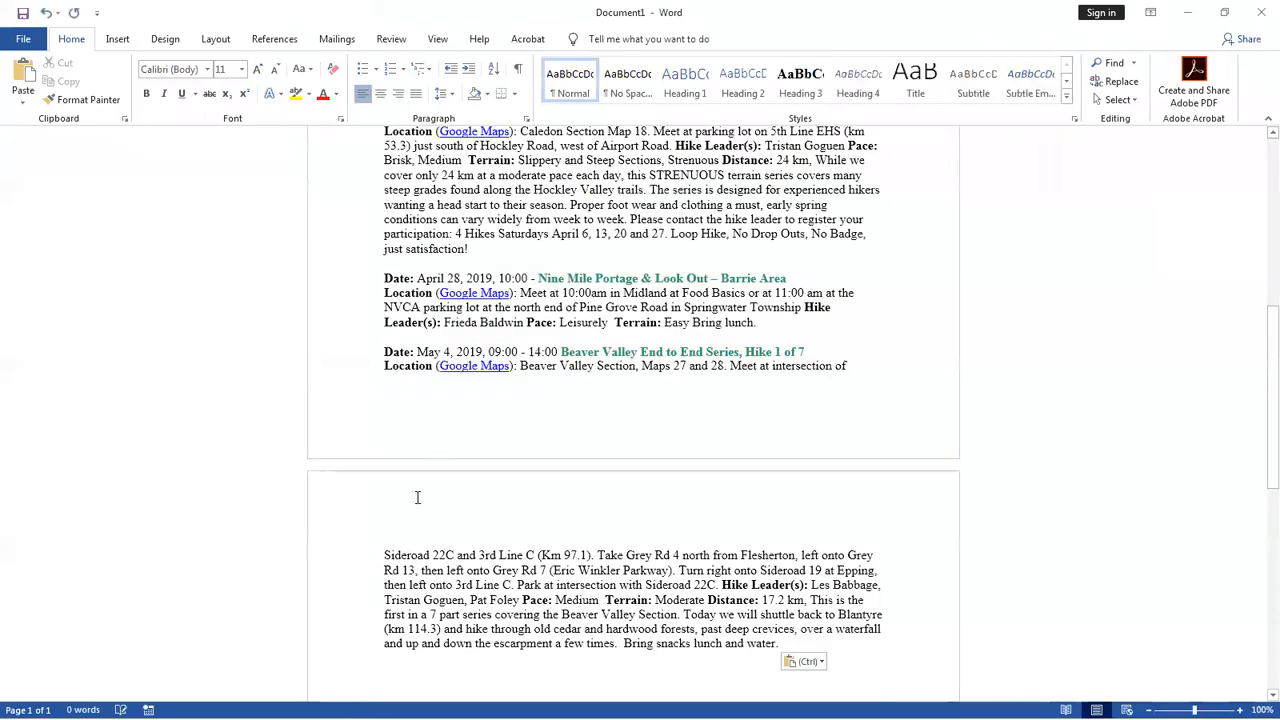
pyautogui.scroll(2, 414, 499)
pyautogui.scroll(6, 414, 499)
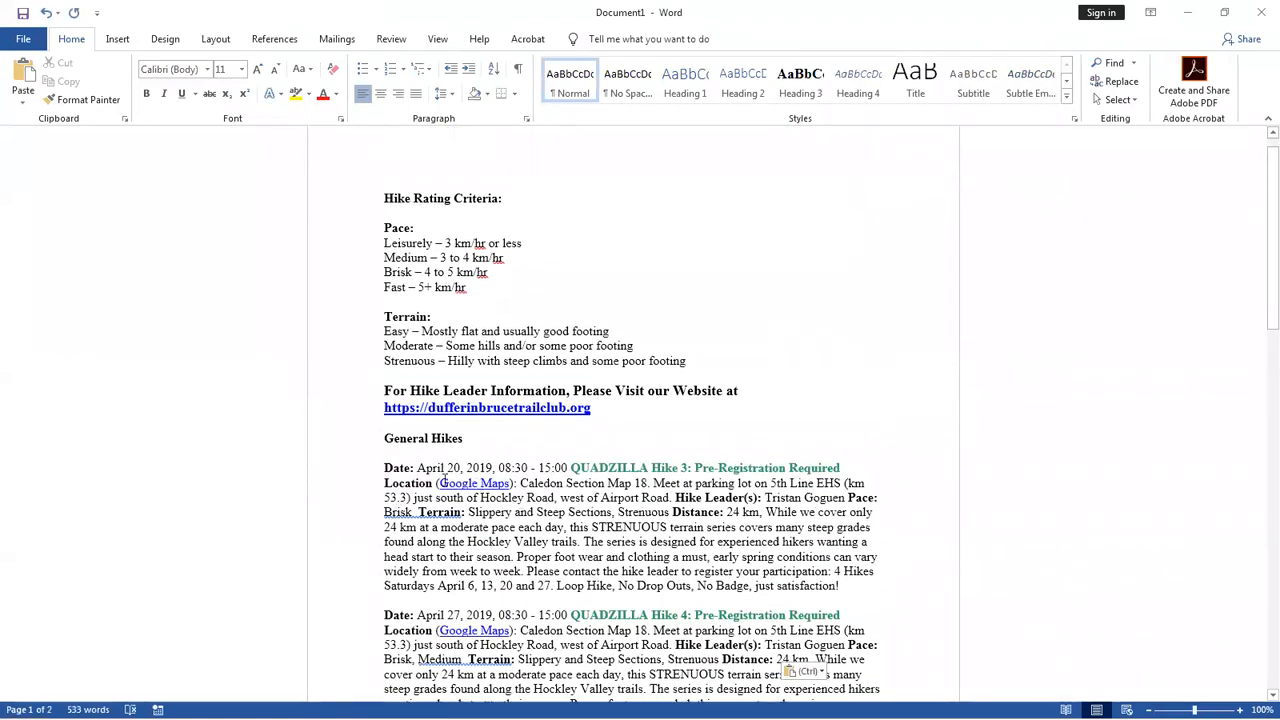
# Compare the pasted newsletter with the web page, and close the Word document without saving.
pyautogui.hotkey('alt', 'Tab')
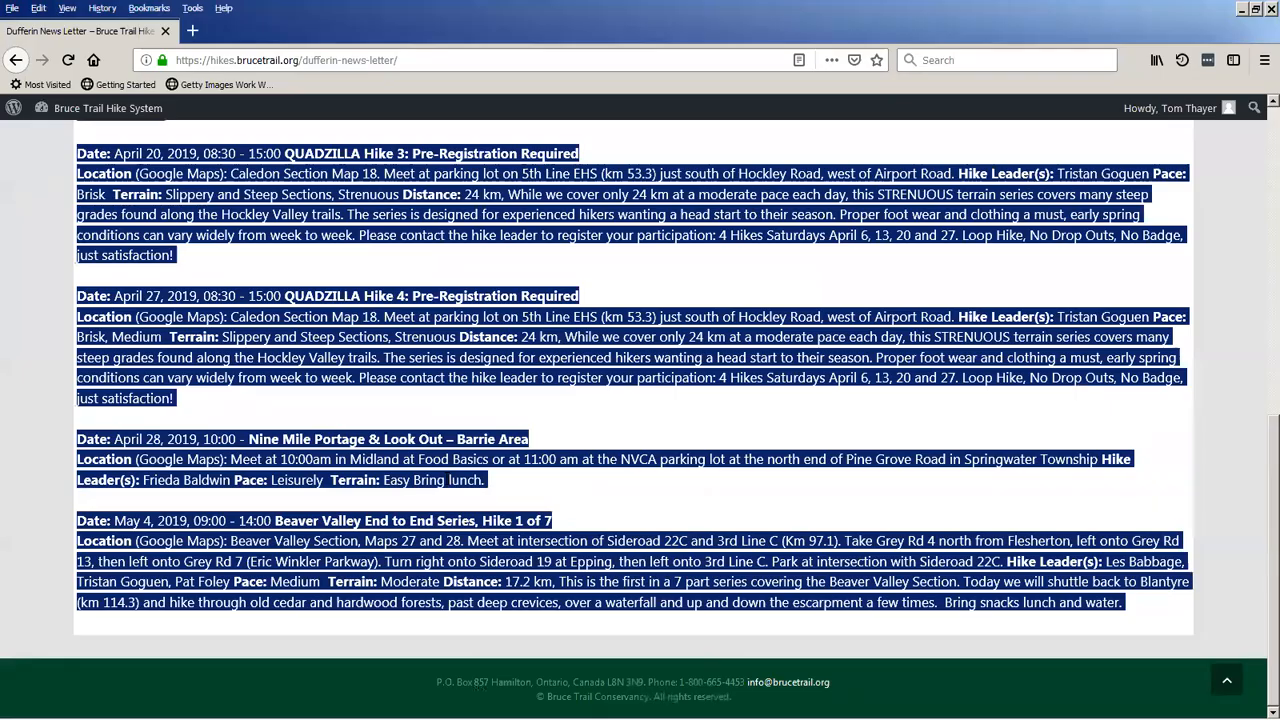
pyautogui.hotkey('alt', 'Tab')
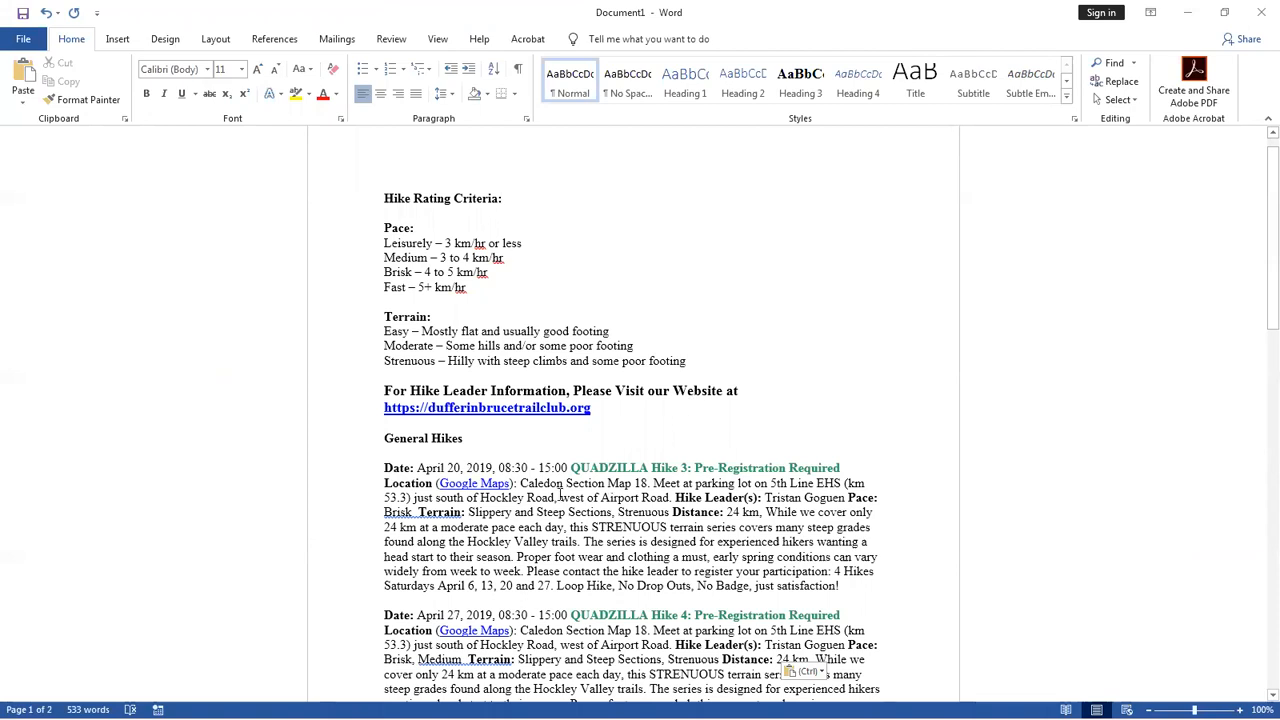
pyautogui.click(1263, 18)
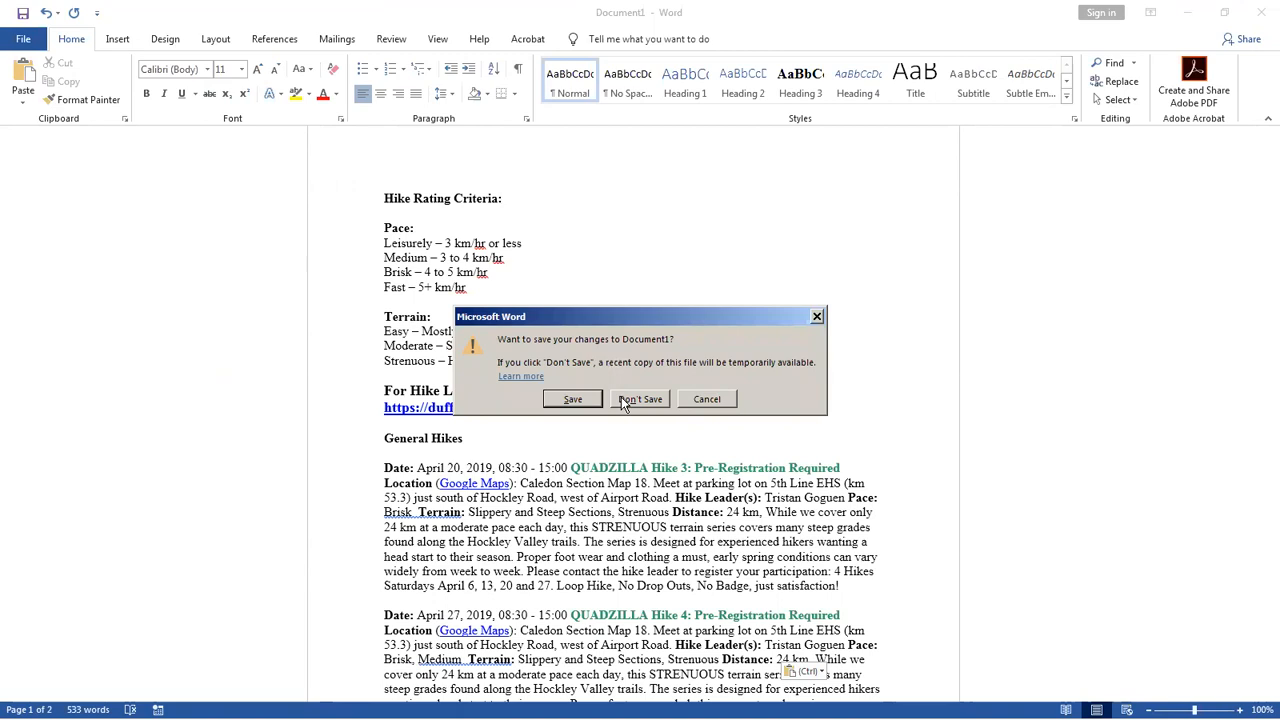
pyautogui.click(624, 400)
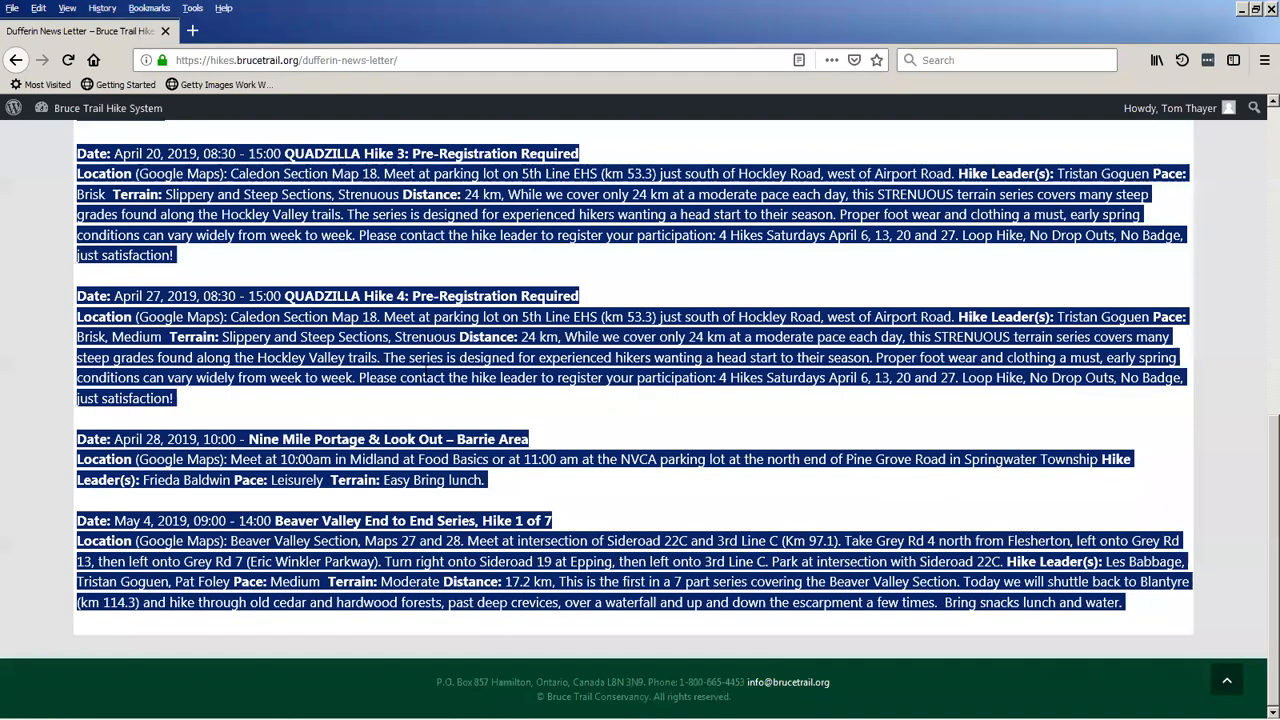
# Clear the text selection and look over the newsletter's rating criteria and general hike listings in the browser.
pyautogui.click(690, 421)
pyautogui.scroll(5, 663, 416)
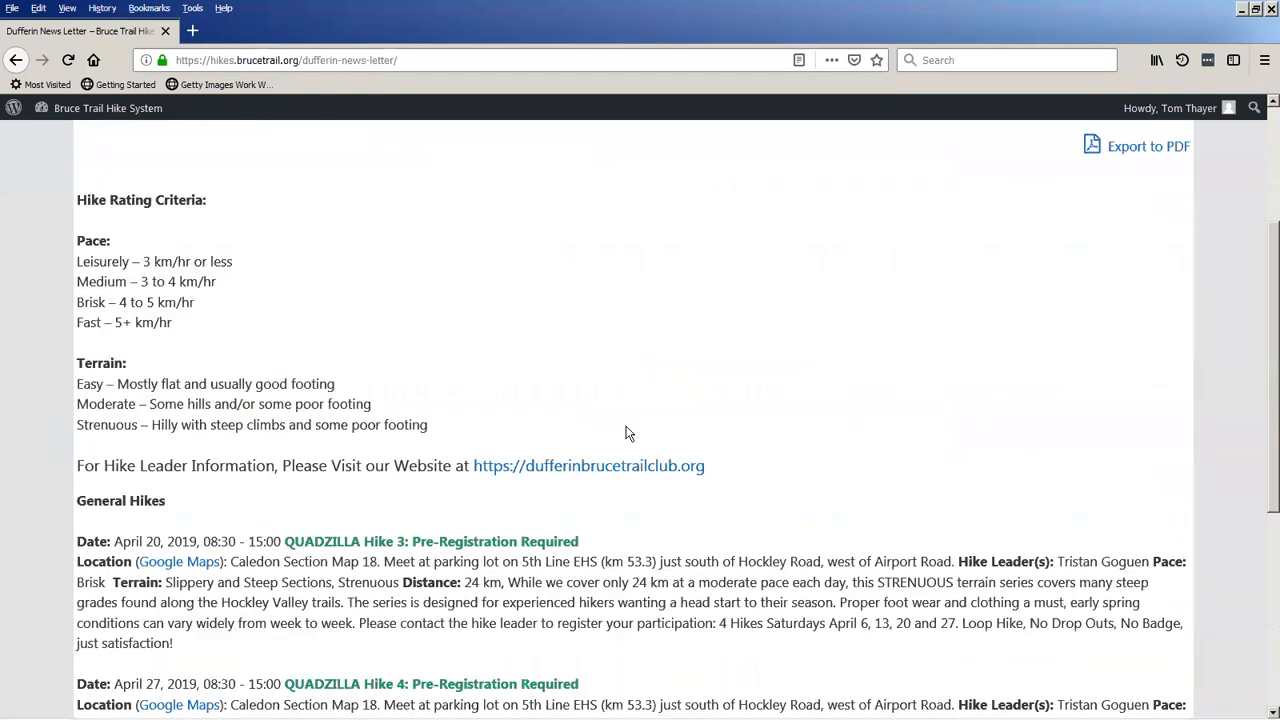
pyautogui.scroll(-2, 443, 460)
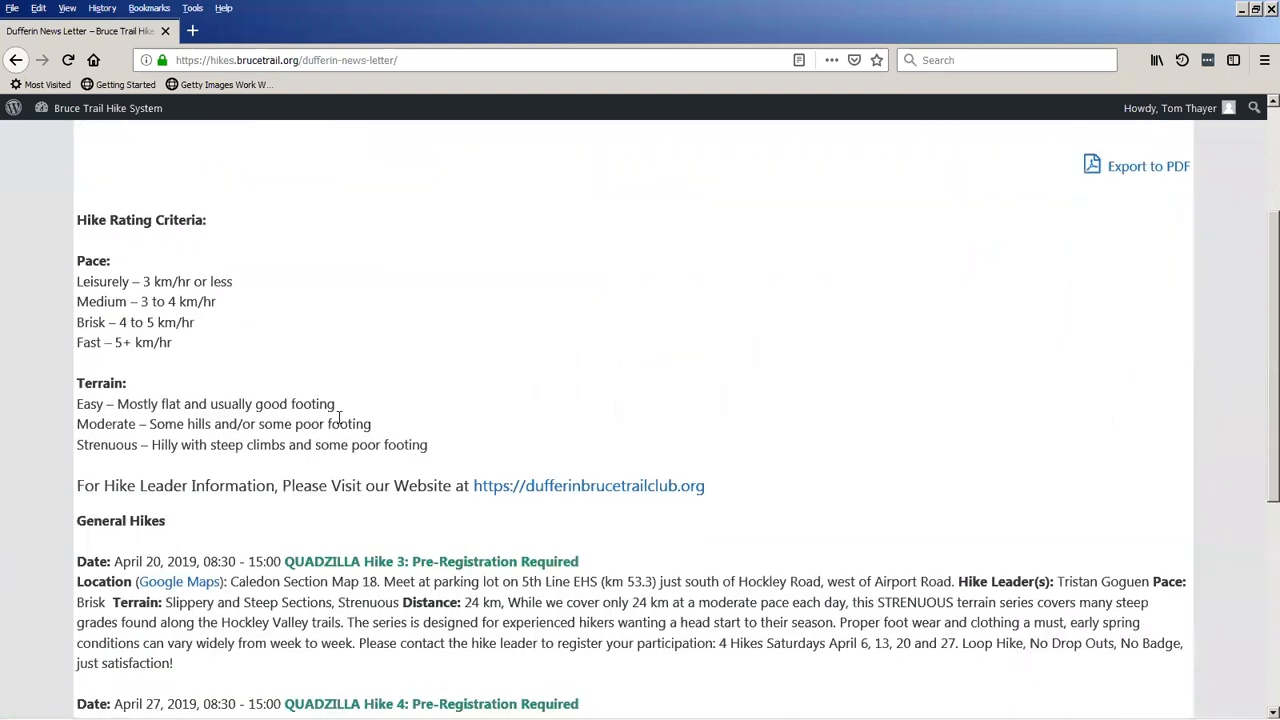
pyautogui.scroll(-3, 290, 455)
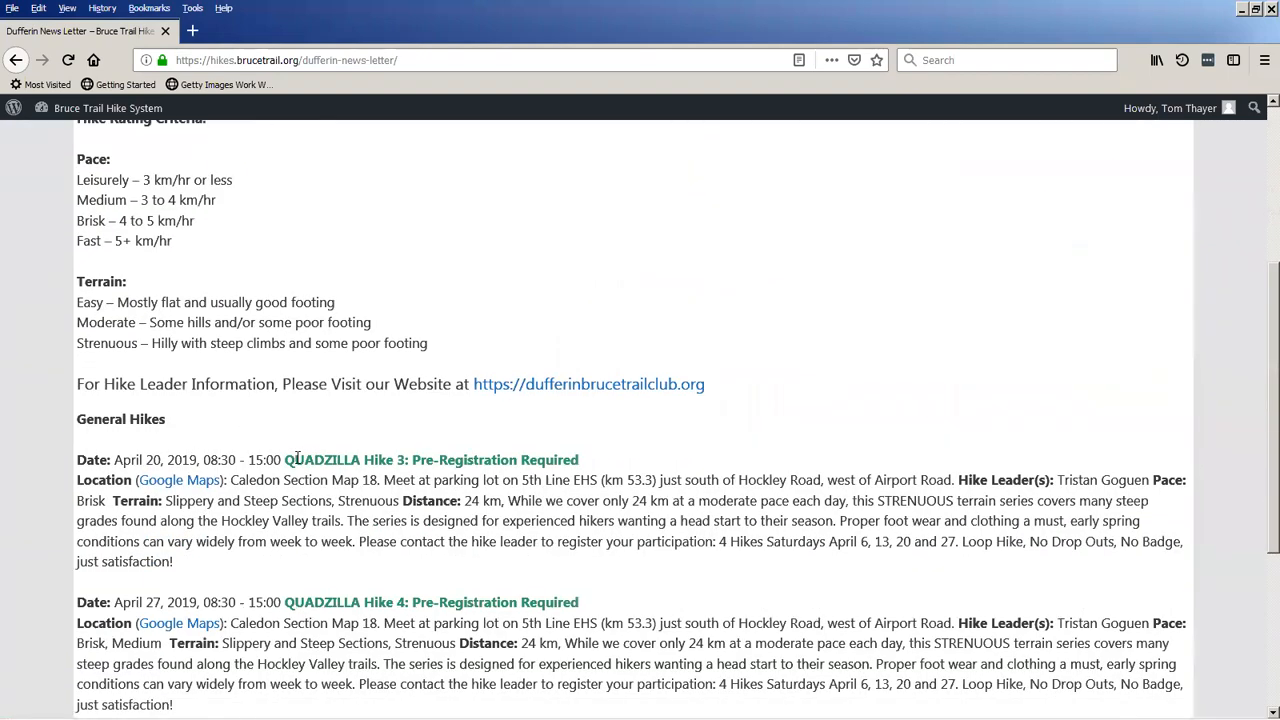
pyautogui.scroll(5, 297, 468)
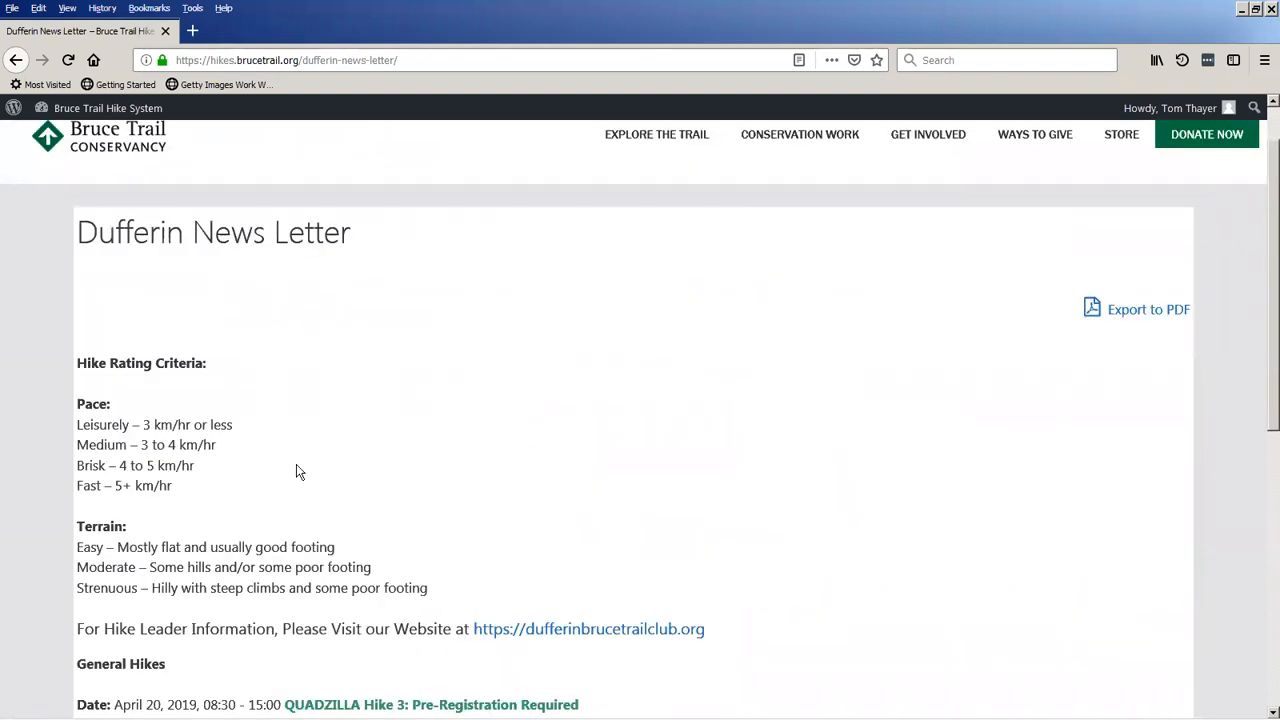
pyautogui.scroll(1, 298, 471)
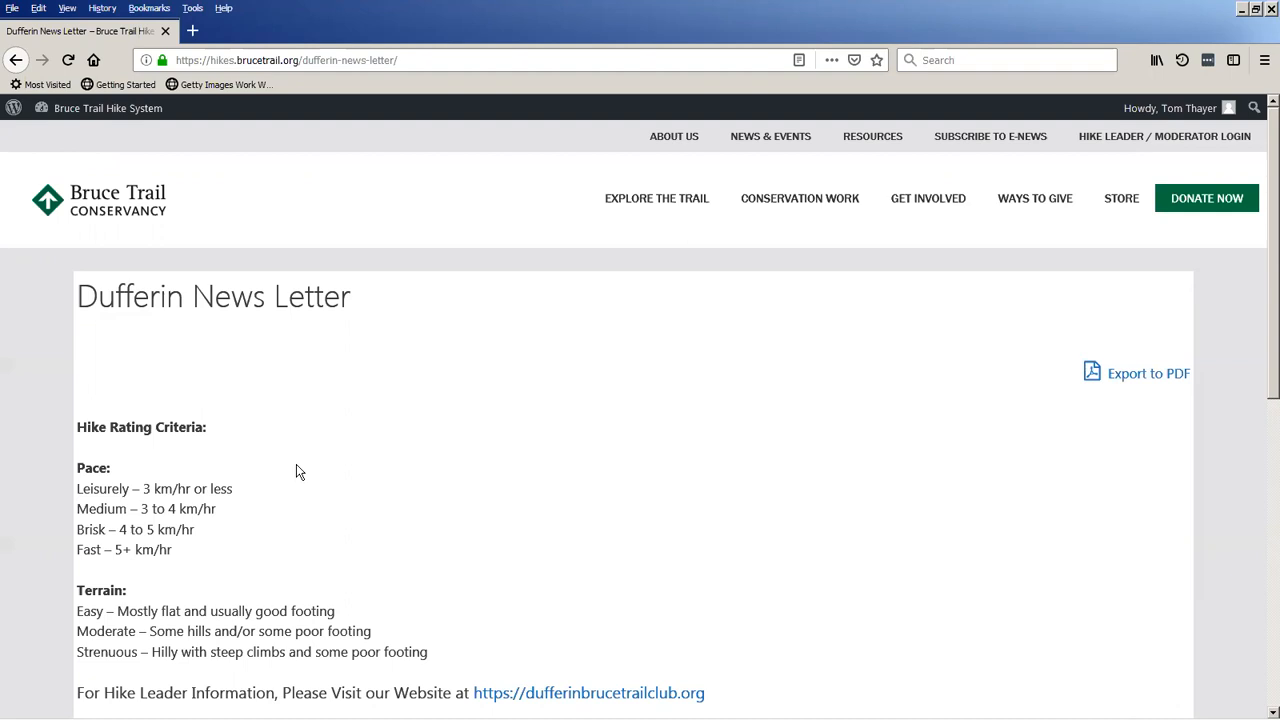
# Return to the dashboard and log out of the moderator account.
pyautogui.click(117, 110)
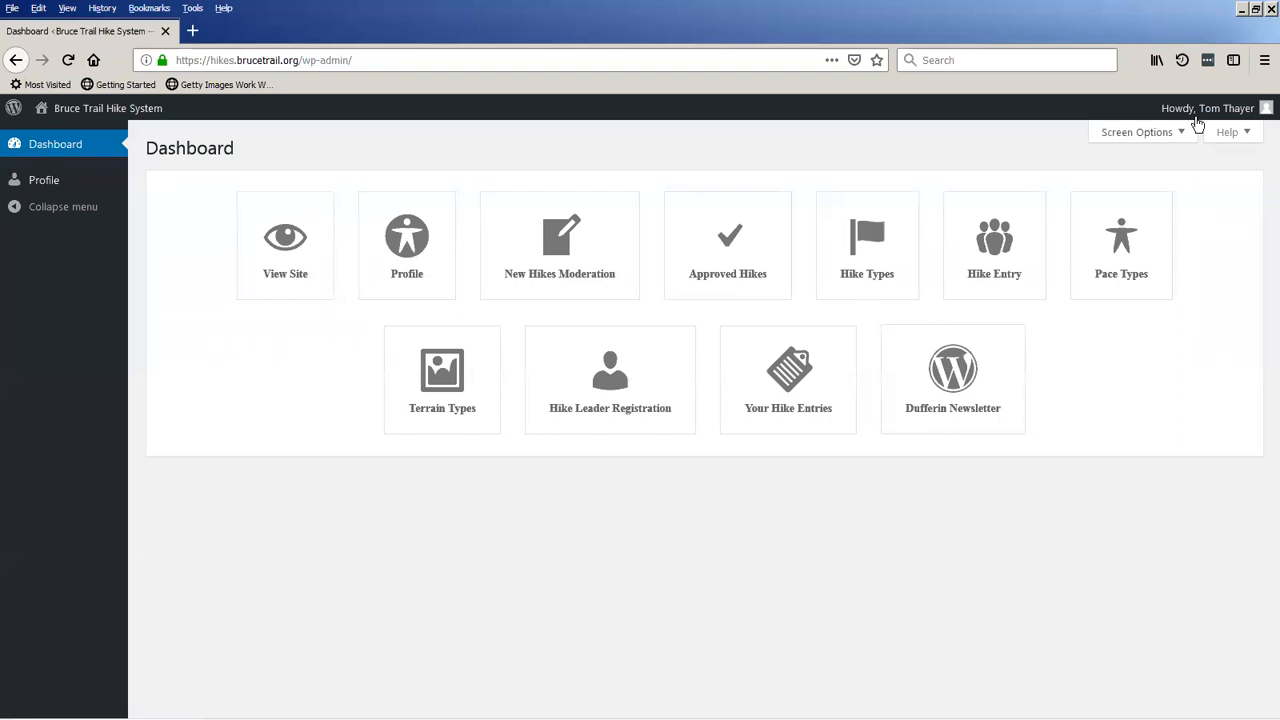
pyautogui.moveTo(1200, 110)
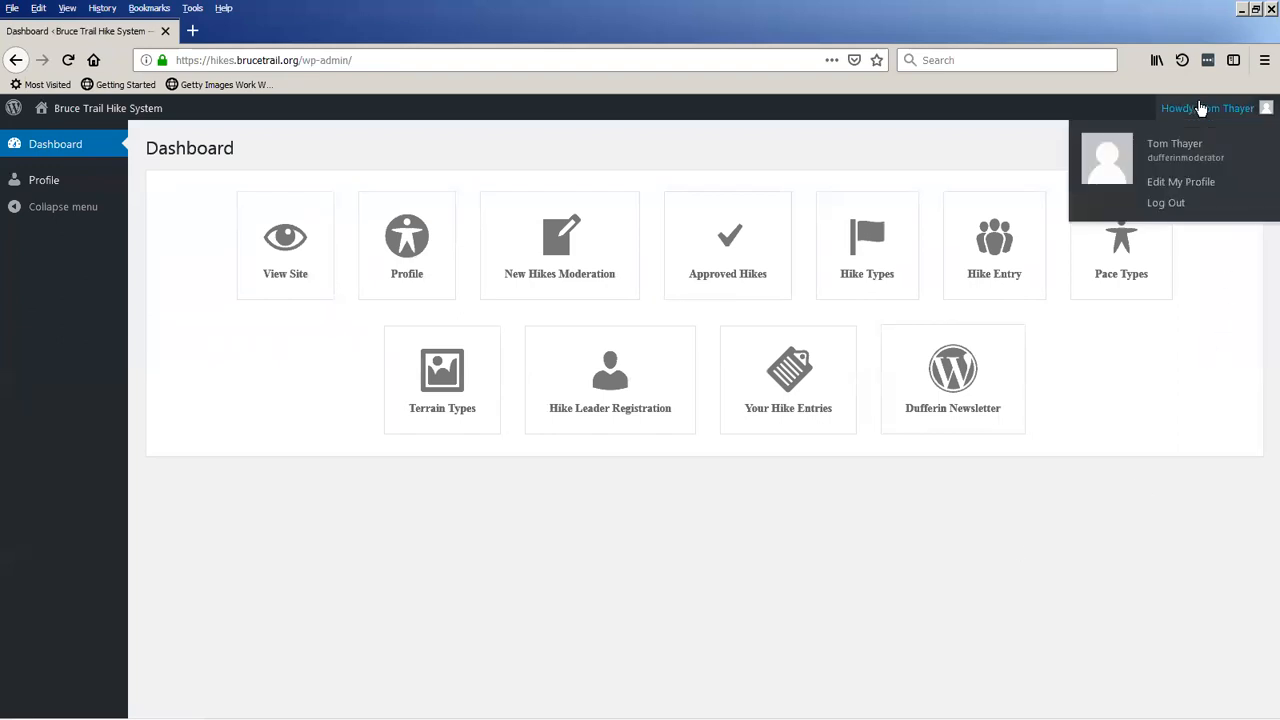
pyautogui.click(1165, 203)
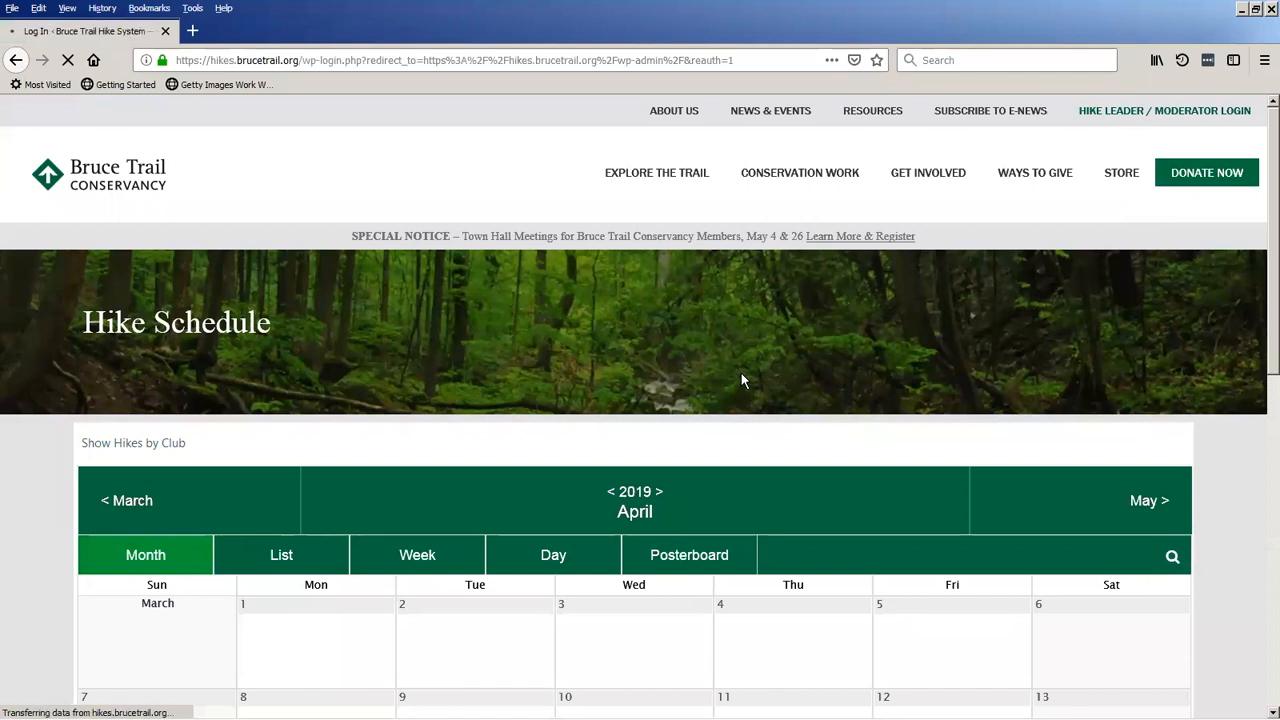
# Log in to the hike system as testuser, entering the account password.
pyautogui.write('tes')
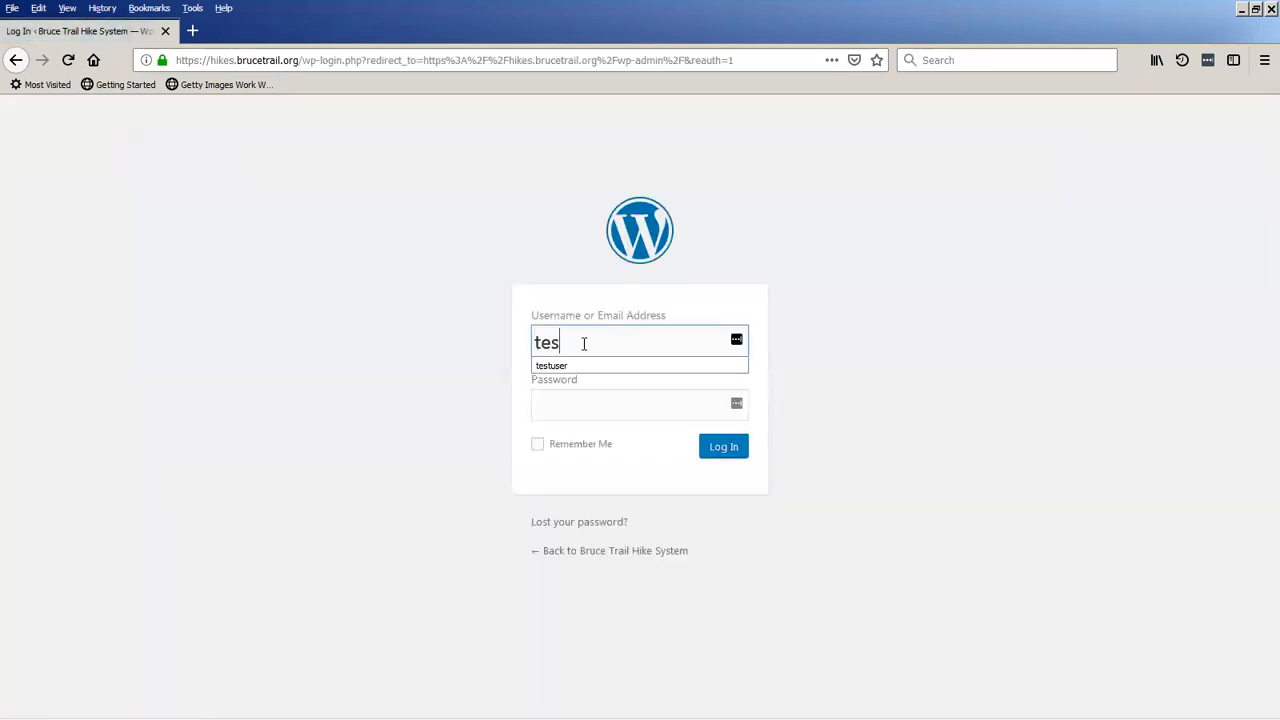
pyautogui.write('tuser')
pyautogui.press('Tab')
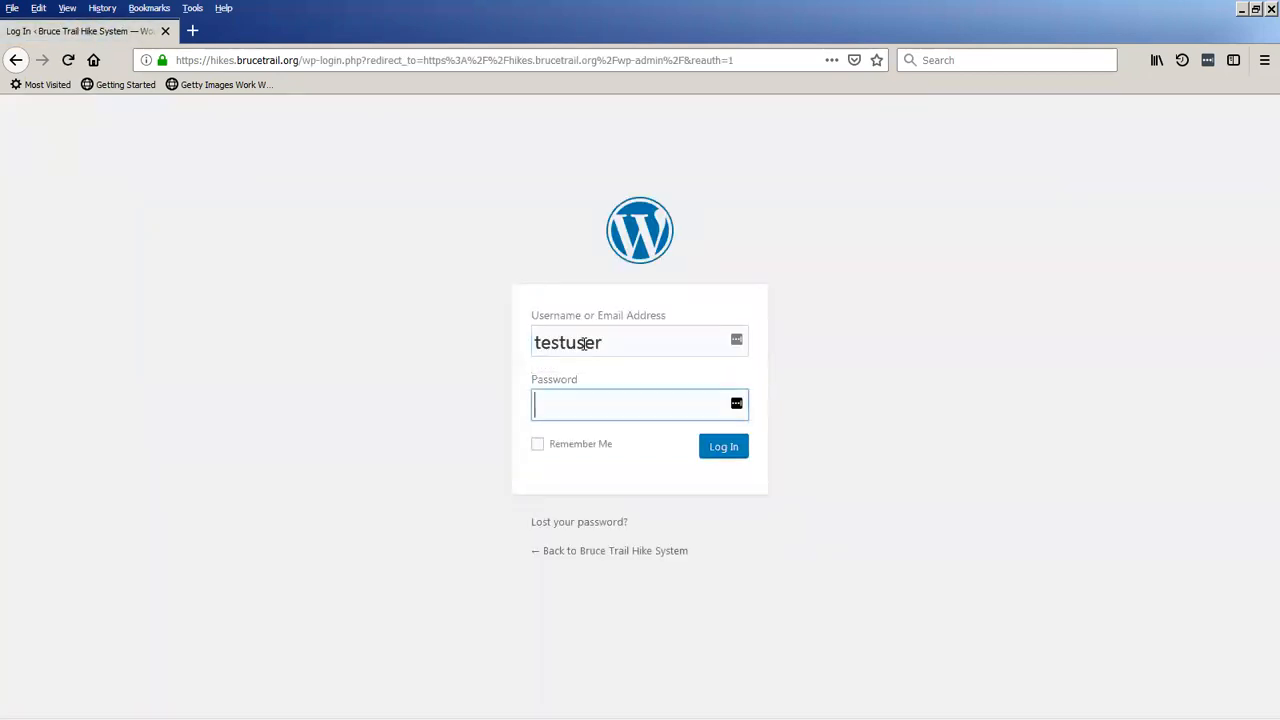
pyautogui.write('••••••••••')
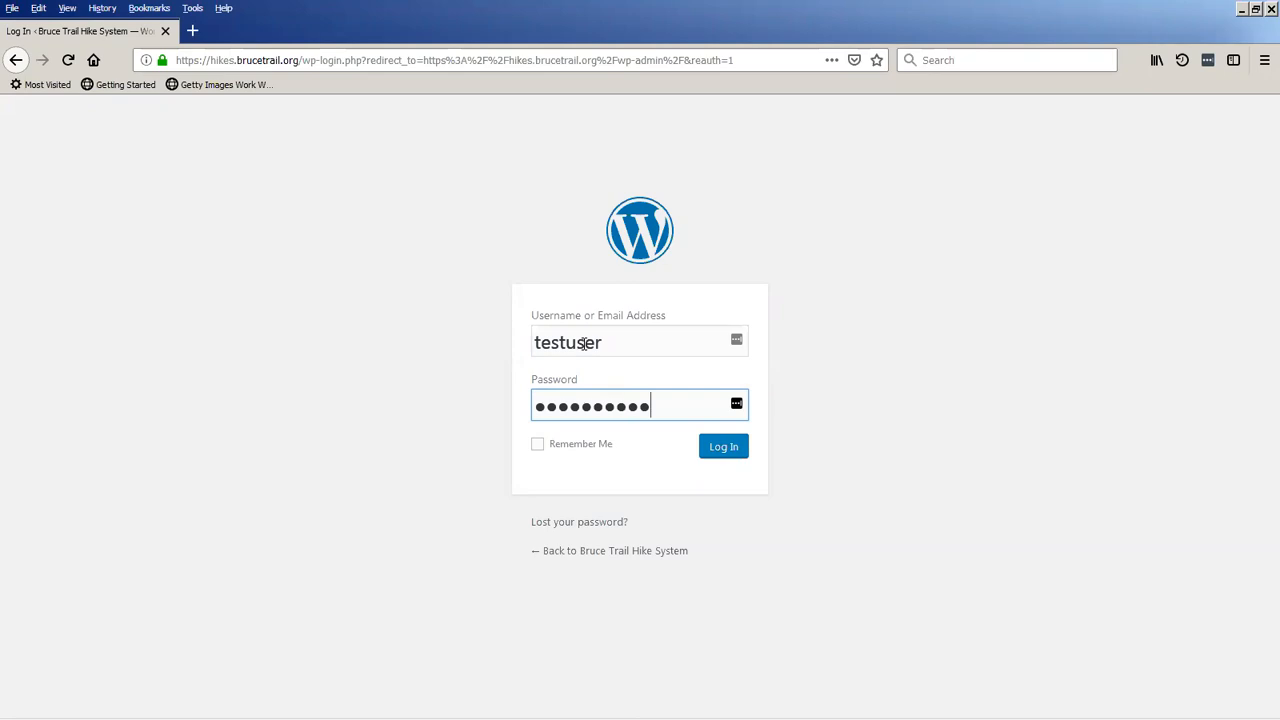
pyautogui.press('Return')
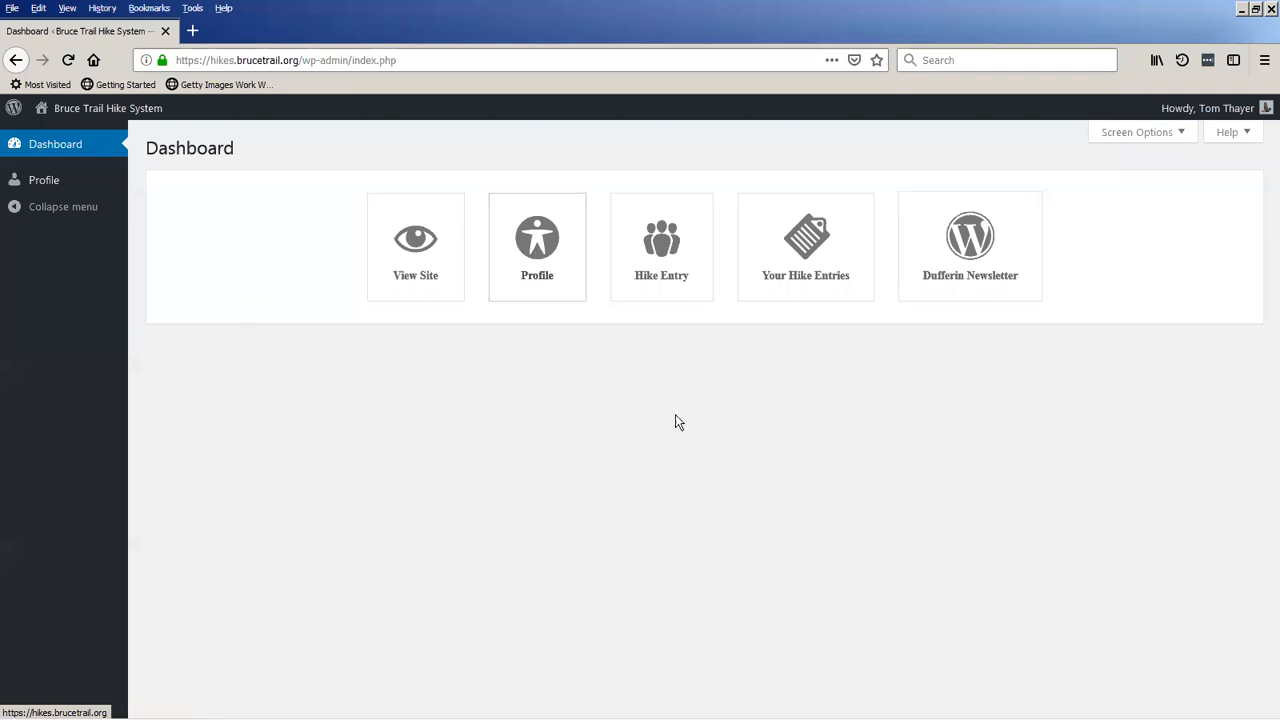
# Check the Your Hike Entries page for the logged-in hike leader, and return to the dashboard.
pyautogui.moveTo(1264, 118)
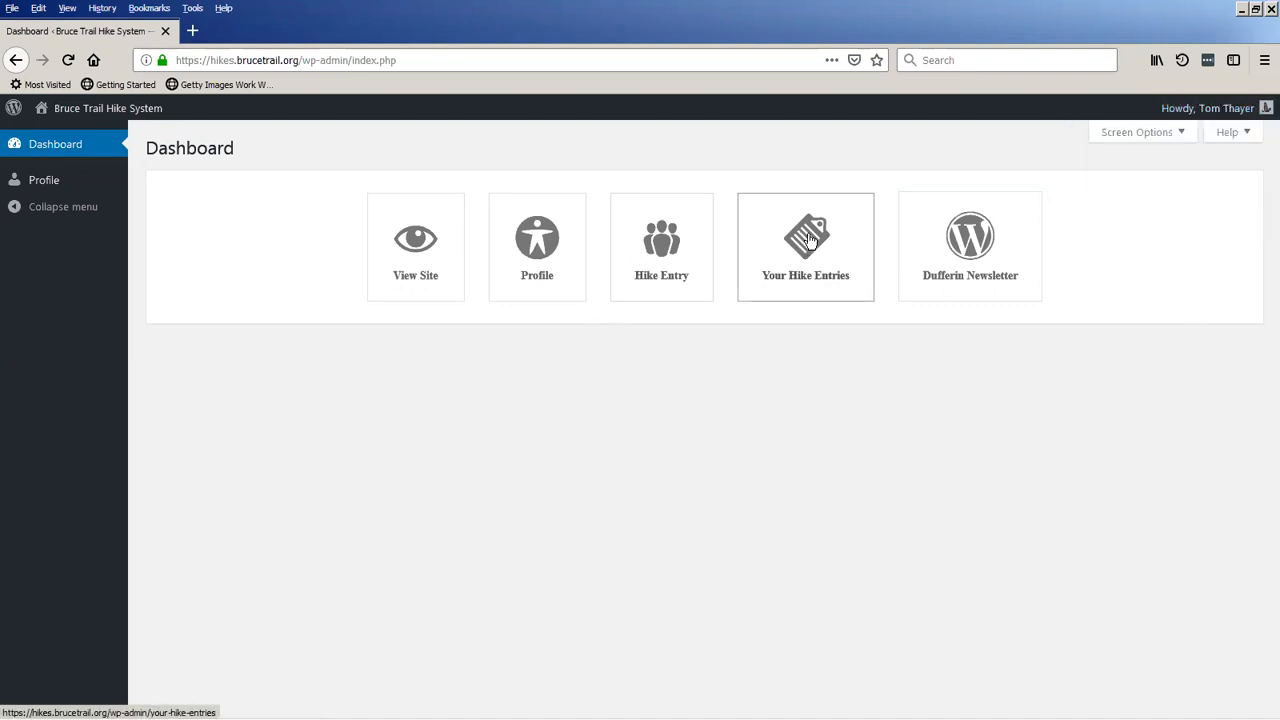
pyautogui.click(810, 240)
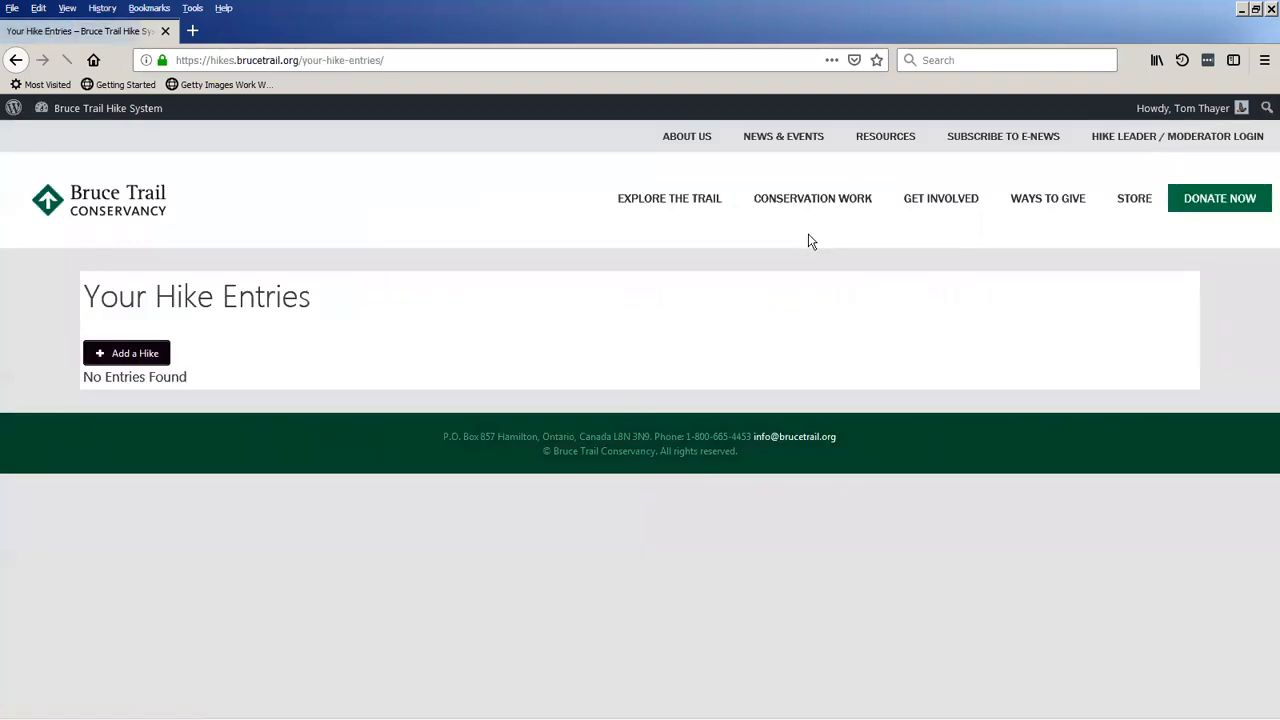
pyautogui.click(69, 117)
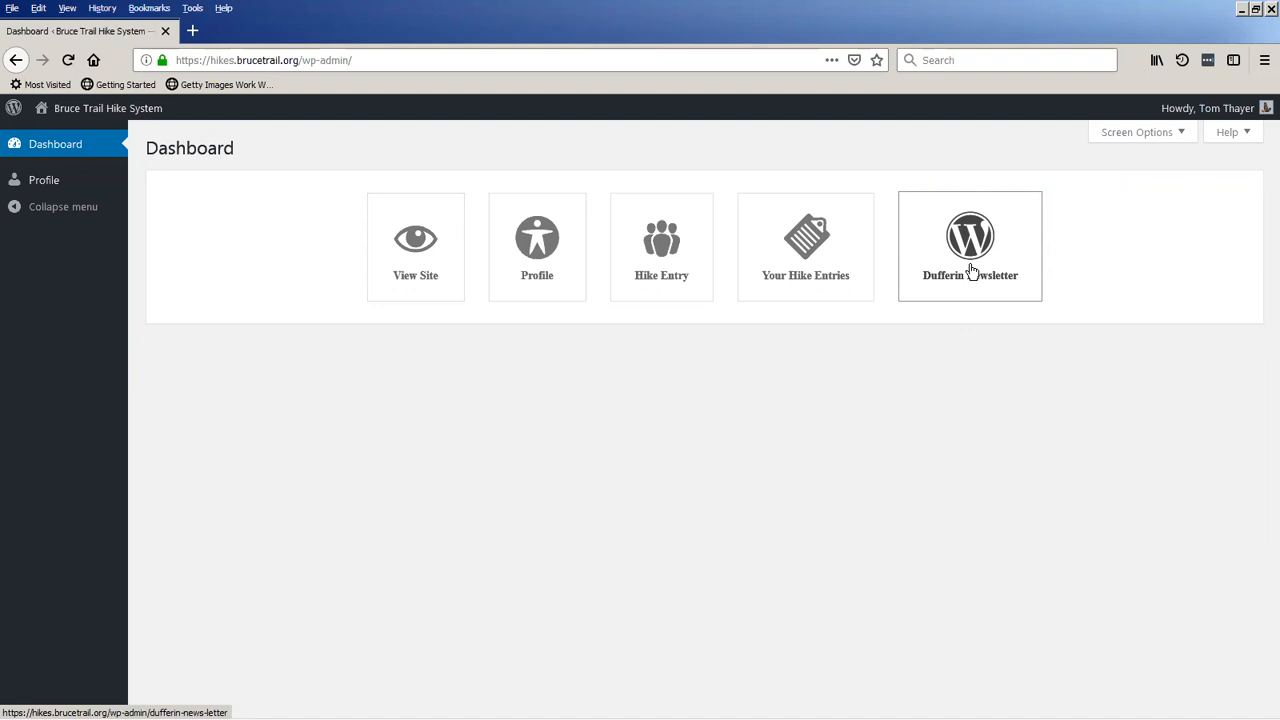
# Start a new hike entry of type General Hike with the title "Hike Title".
pyautogui.click(669, 253)
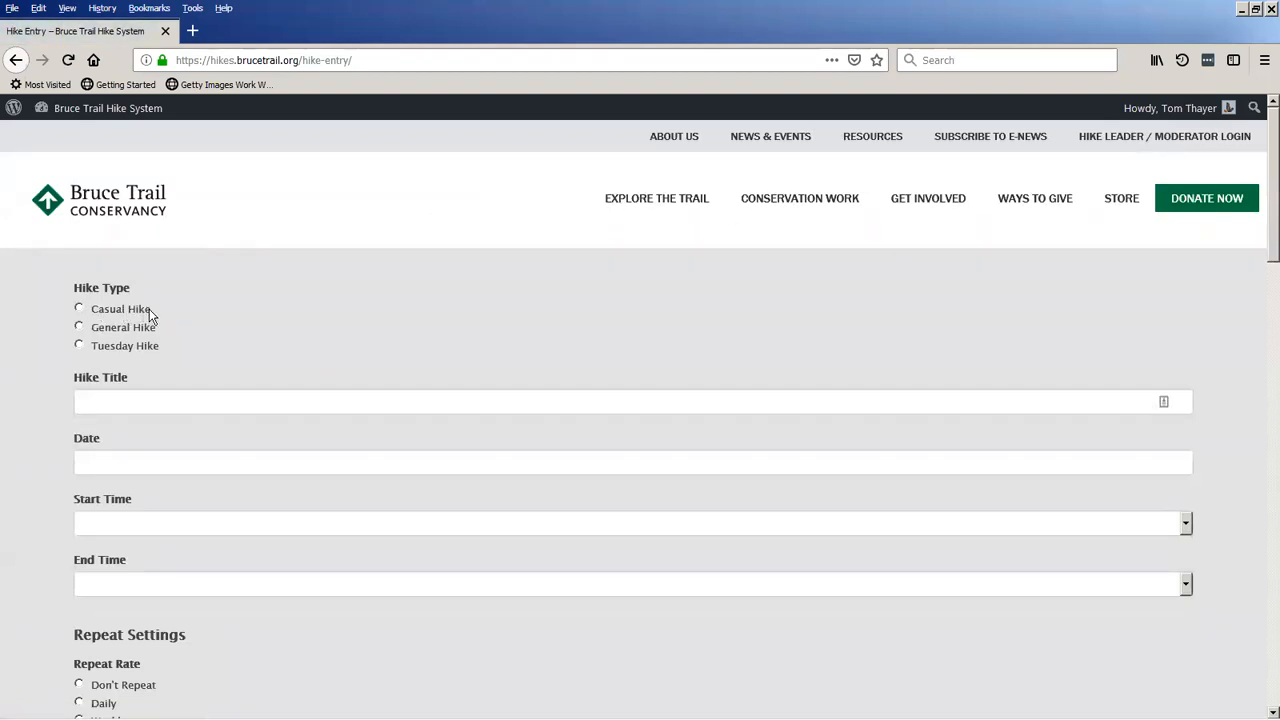
pyautogui.click(80, 327)
pyautogui.scroll(-2, 176, 305)
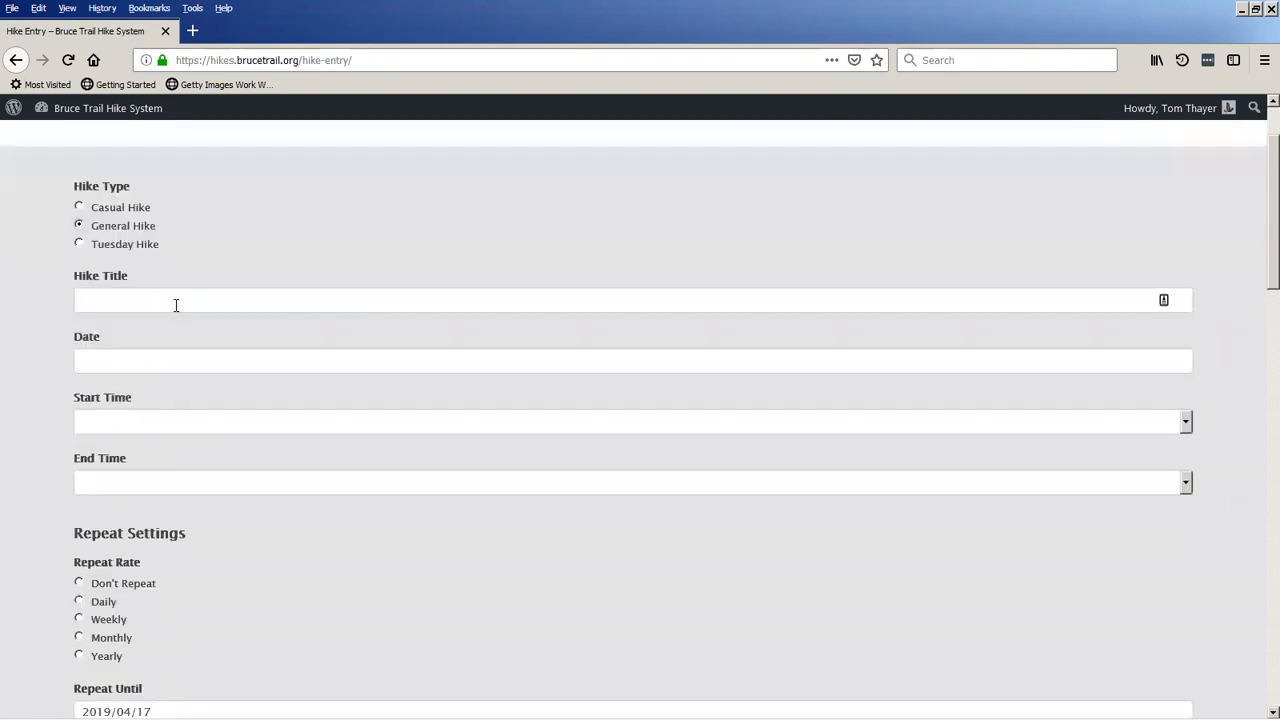
pyautogui.click(174, 302)
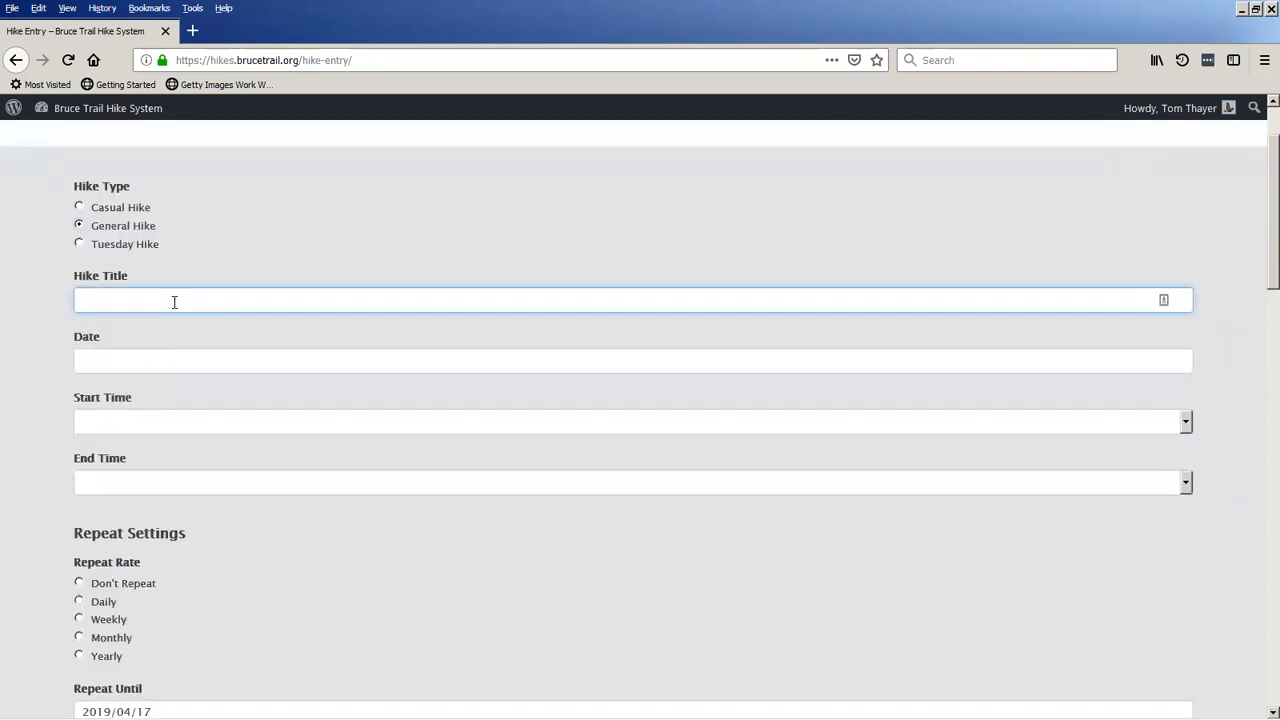
pyautogui.write('Hike ')
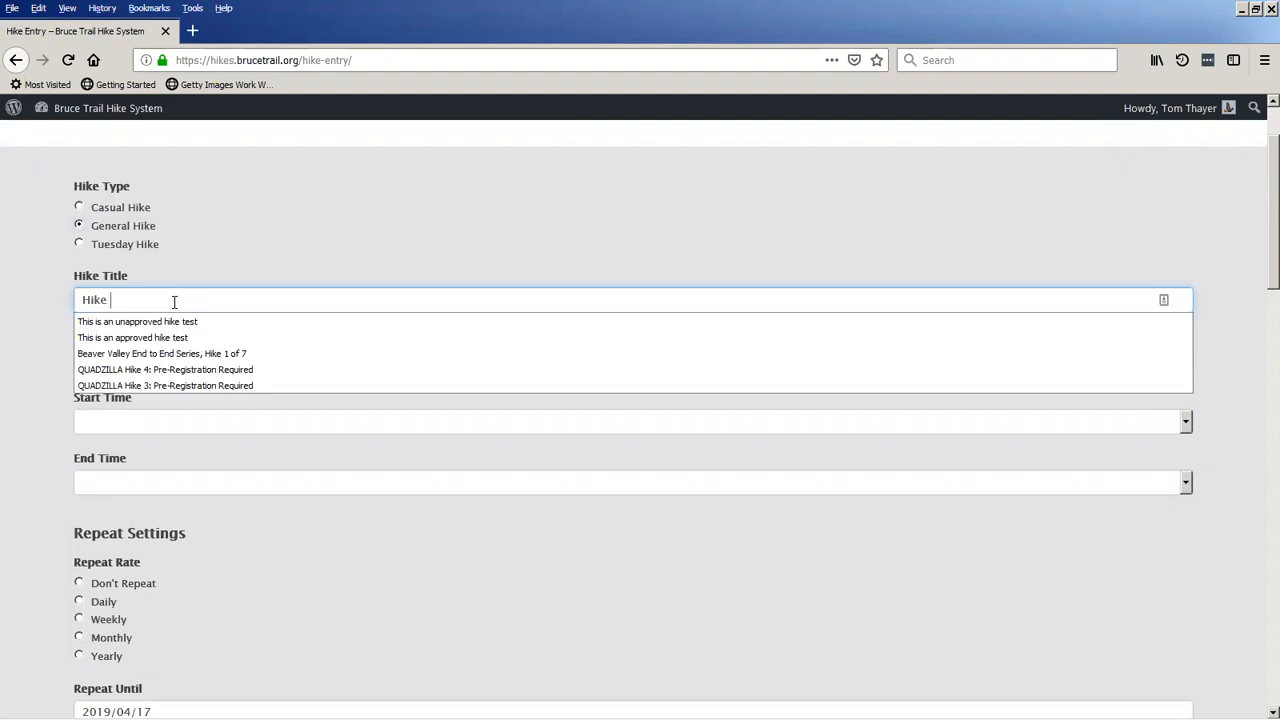
pyautogui.write('Title')
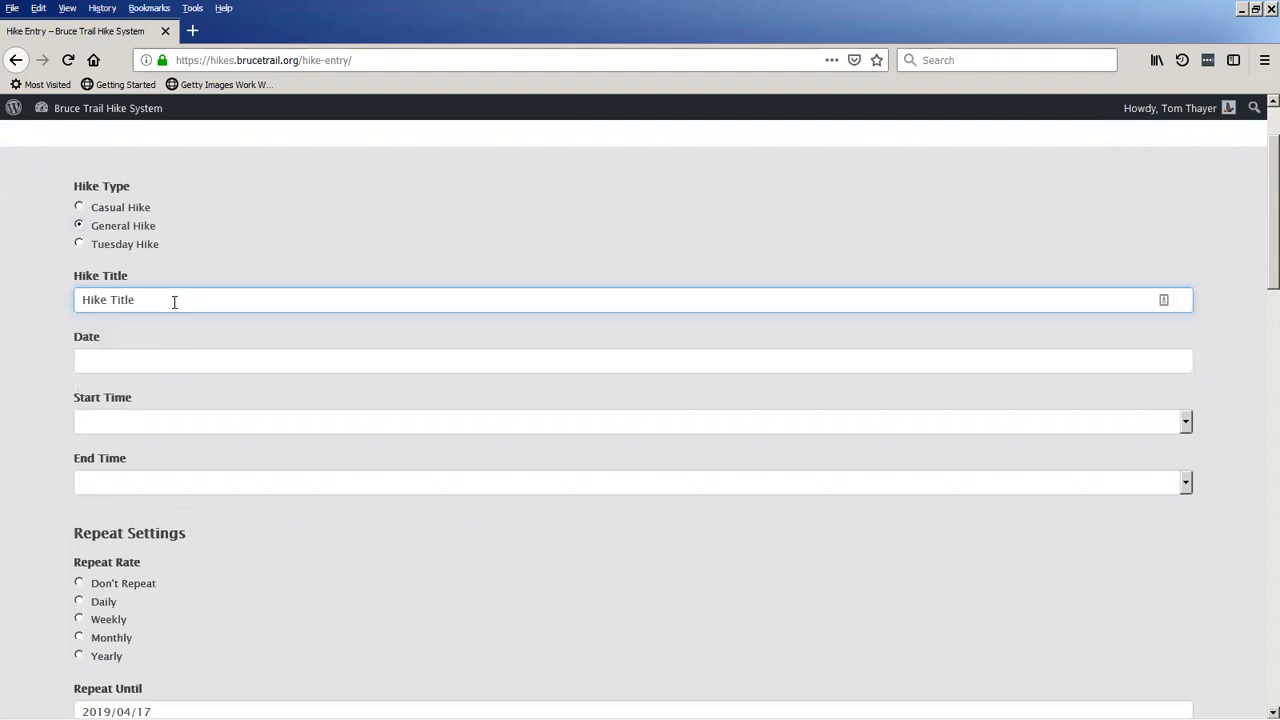
# Set the hike's date to 2019/04/19 and its start time to 08:00.
pyautogui.press('Tab')
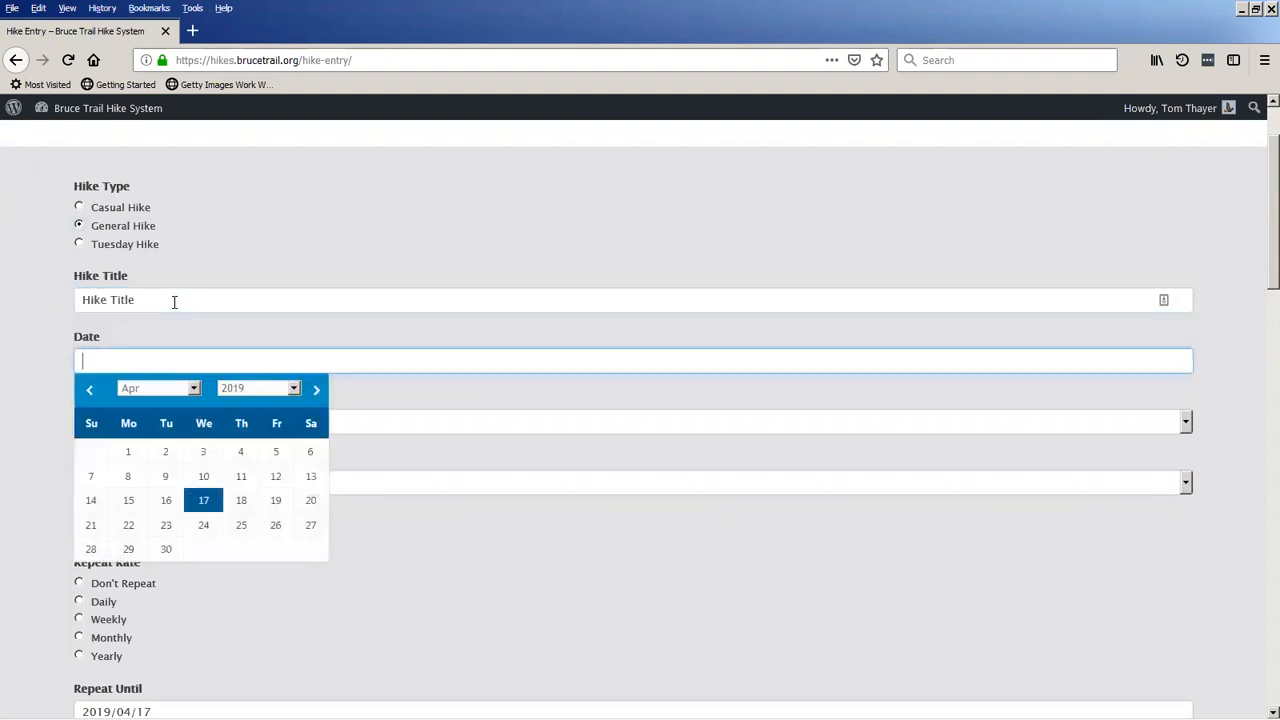
pyautogui.click(269, 504)
pyautogui.click(155, 425)
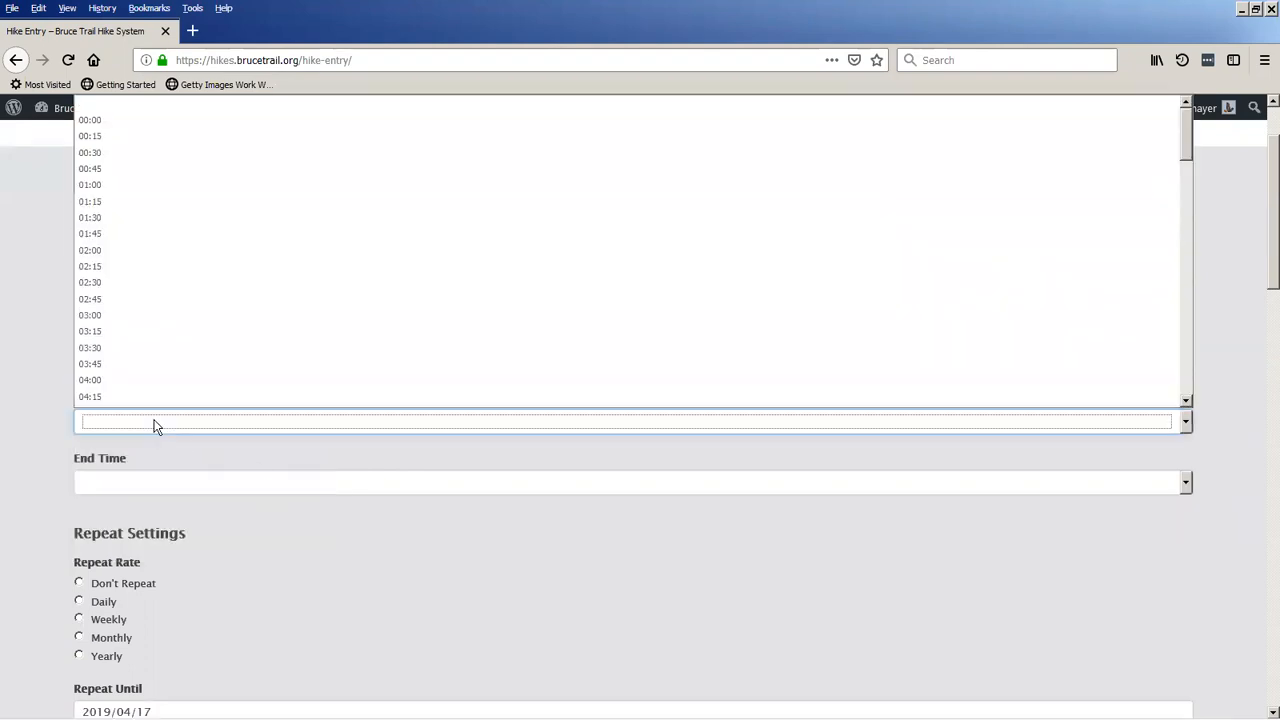
pyautogui.scroll(-5, 172, 350)
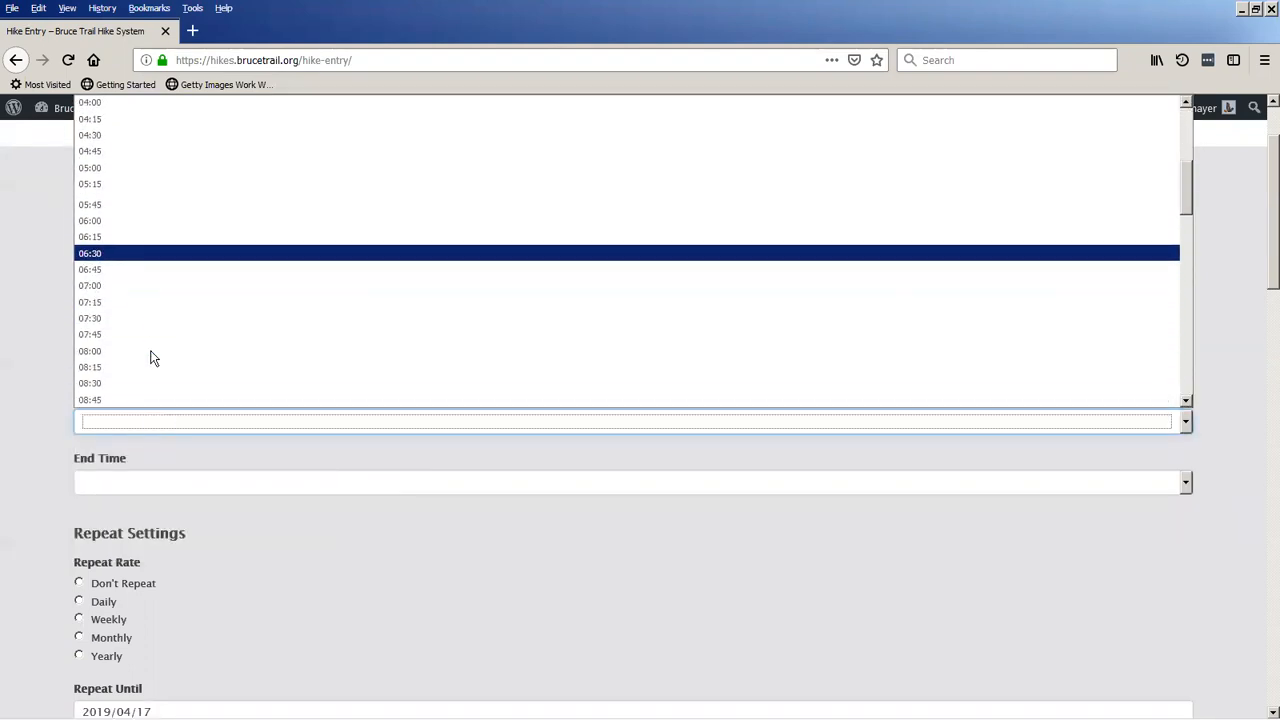
pyautogui.click(135, 355)
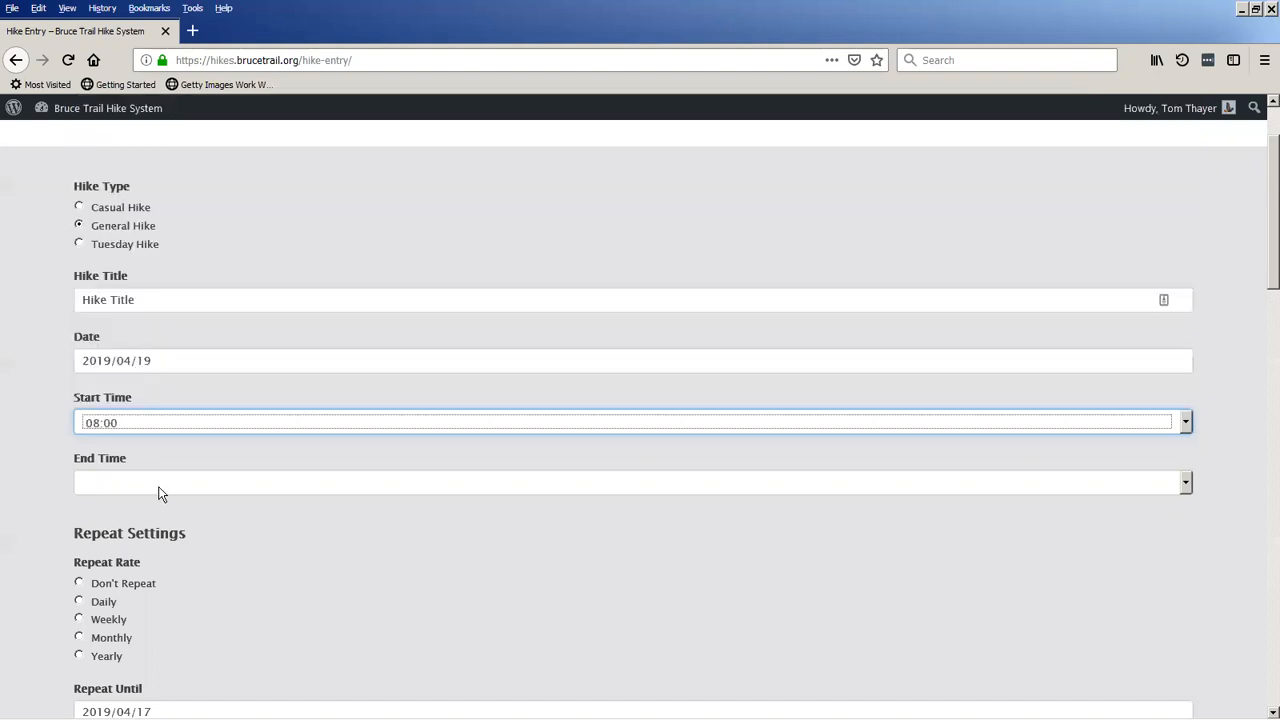
# Set the hike's end time to 14:30.
pyautogui.click(160, 490)
pyautogui.scroll(-7, 148, 436)
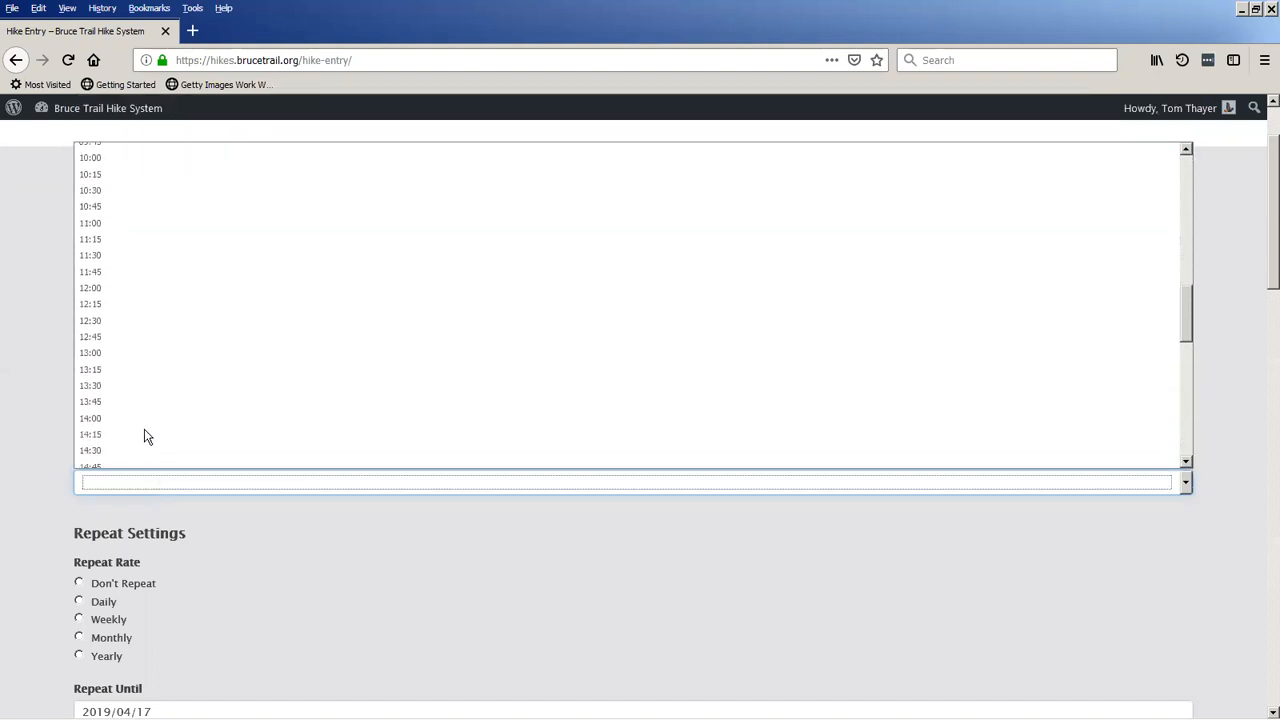
pyautogui.click(131, 437)
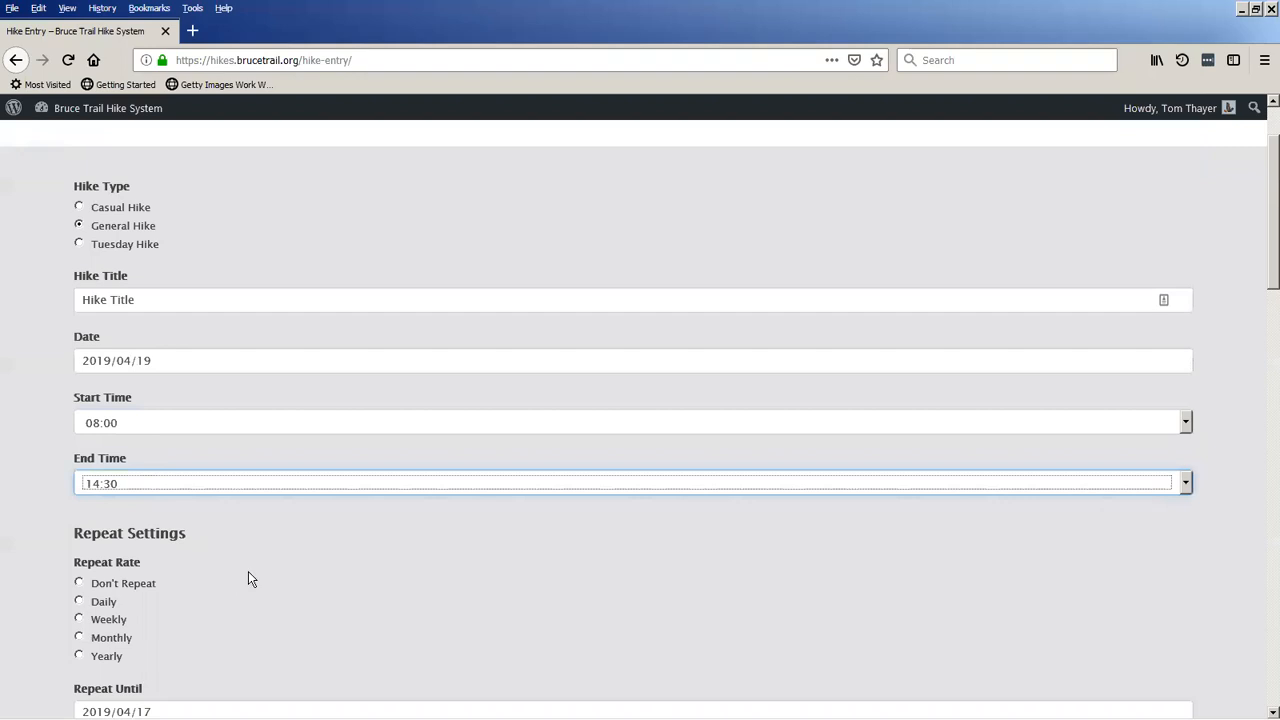
# Make the hike repeat weekly until 2019/04/26.
pyautogui.scroll(-5, 250, 578)
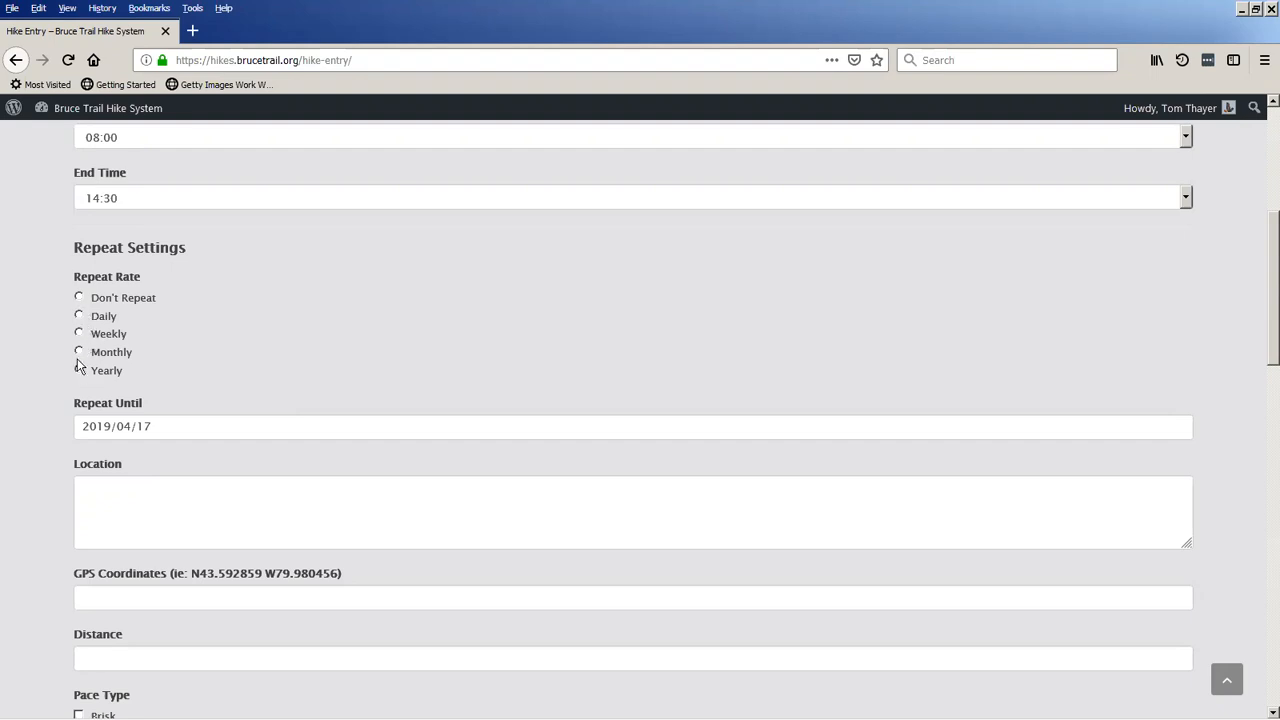
pyautogui.click(185, 427)
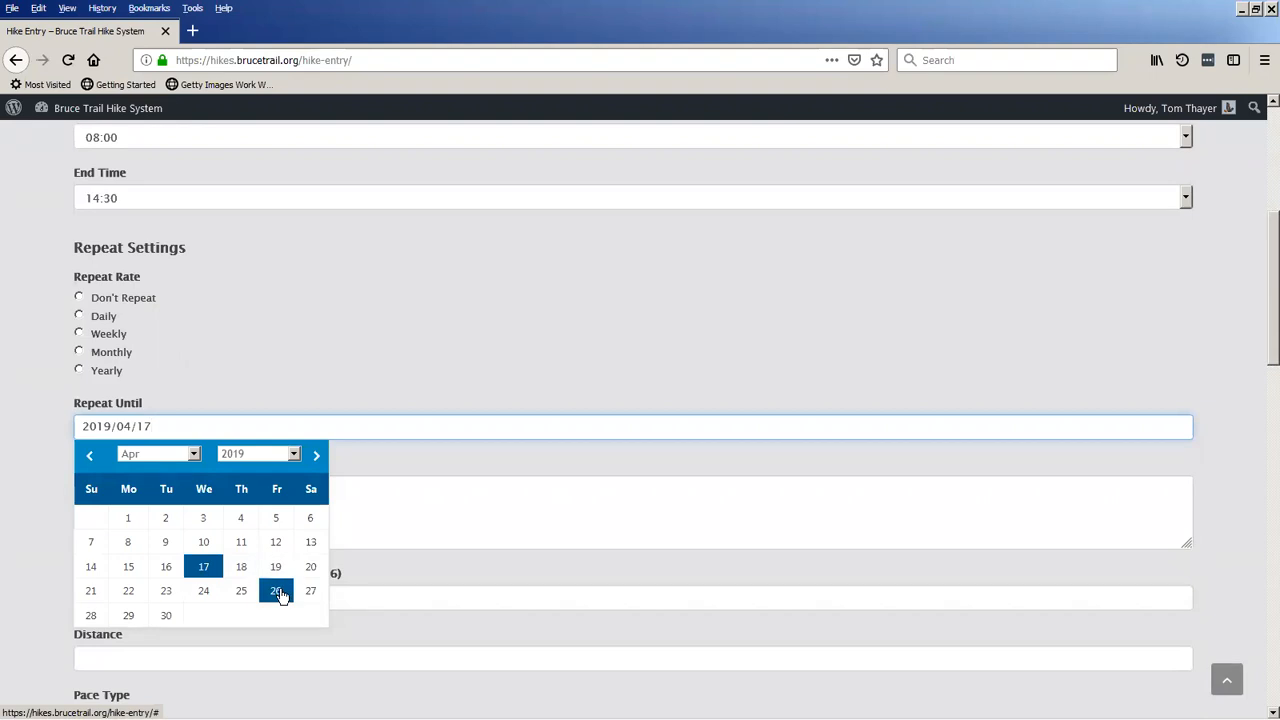
pyautogui.click(276, 591)
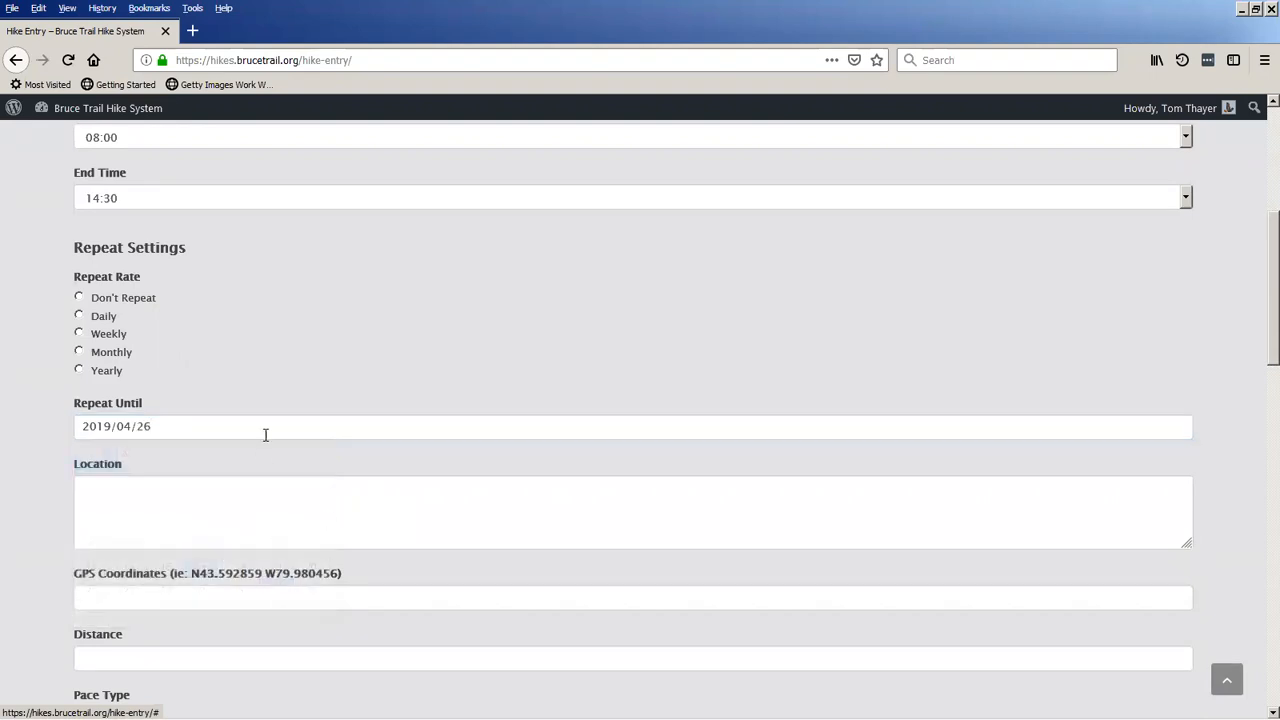
pyautogui.click(103, 333)
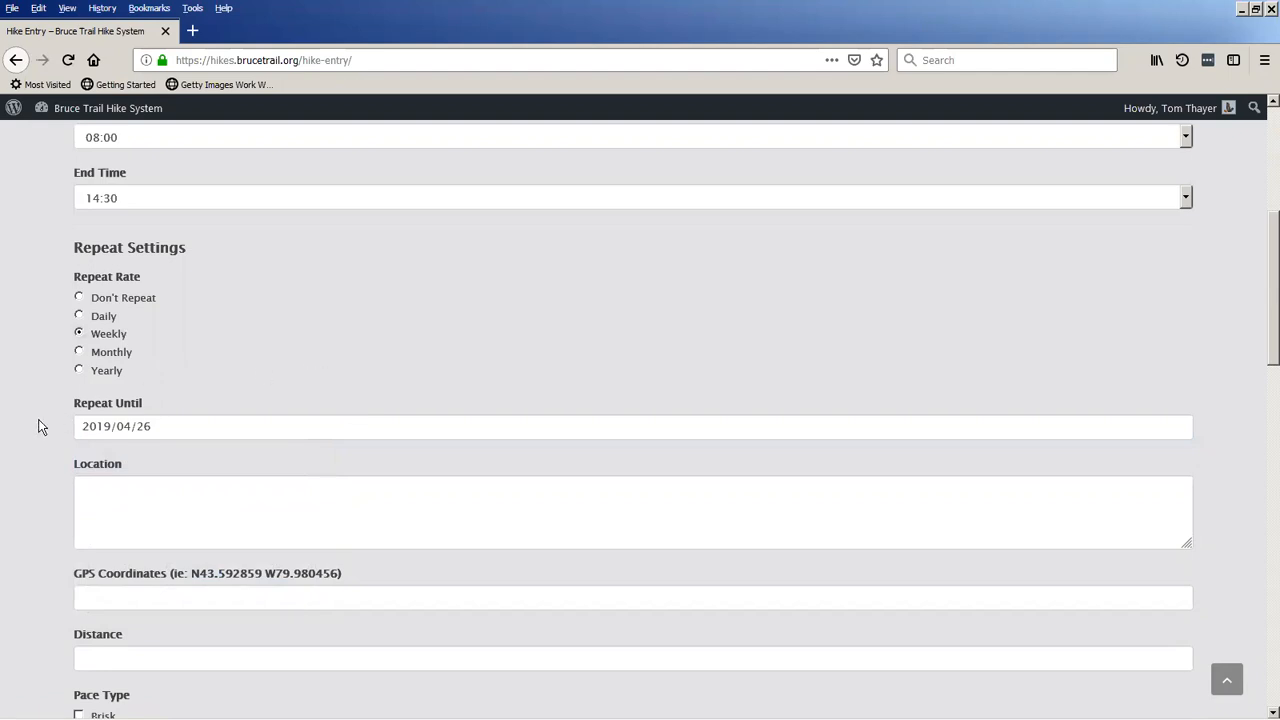
# Enter "This is the location" as the hike's location.
pyautogui.scroll(-3, 45, 425)
pyautogui.click(134, 361)
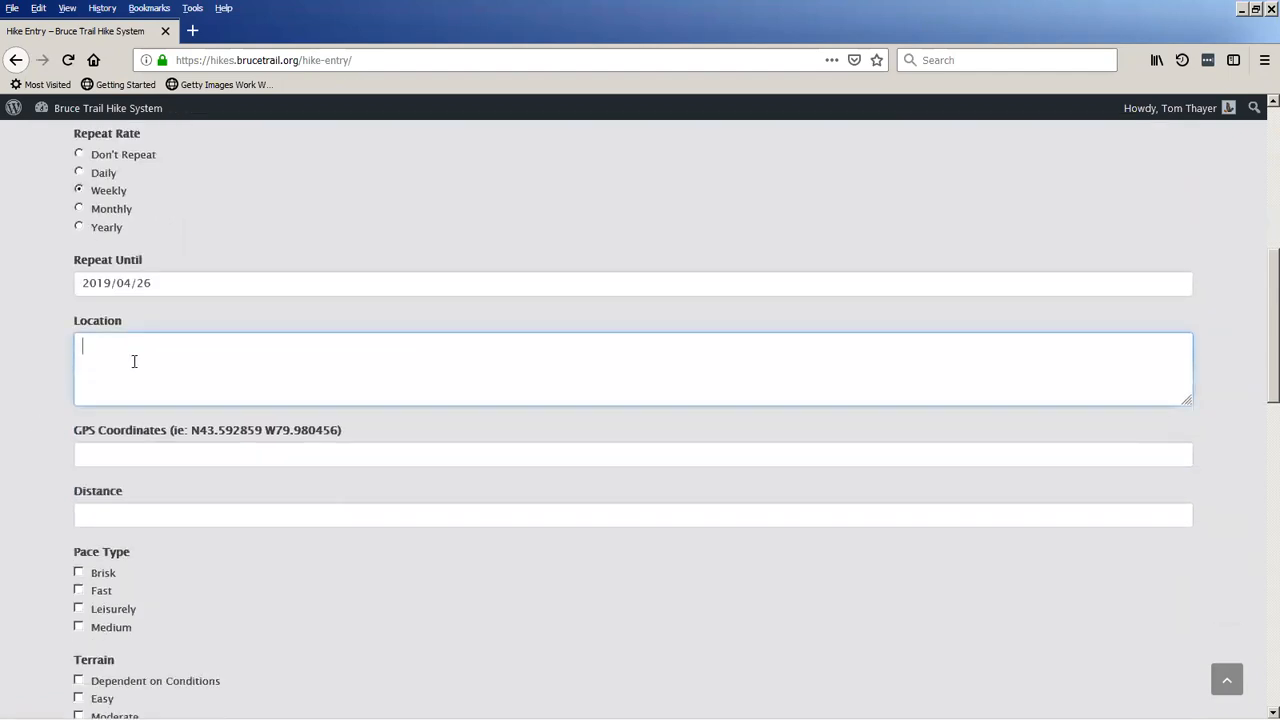
pyautogui.write('THis is the location')
pyautogui.click(91, 346)
pyautogui.press('Delete')
pyautogui.write('h')
# Fill in the GPS coordinates N43.993572 W80.014057 and a distance of 17.2 km from the previously used entries.
pyautogui.click(216, 452)
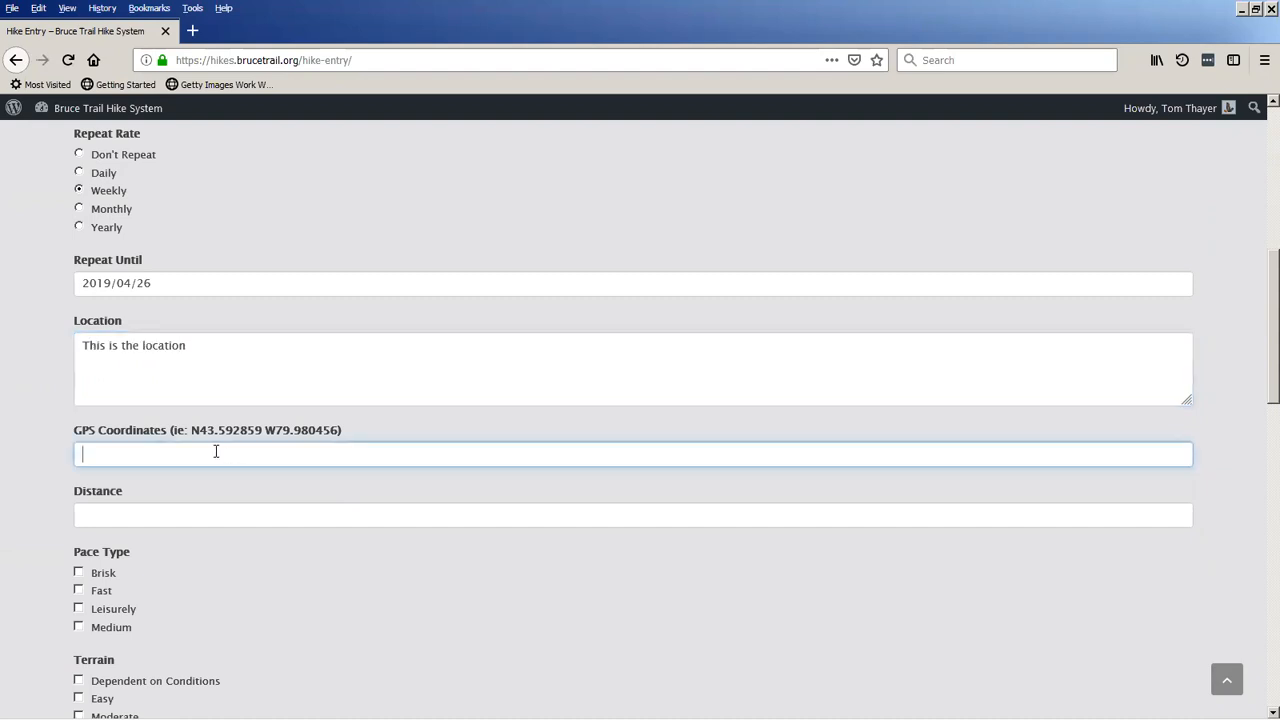
pyautogui.click(216, 451)
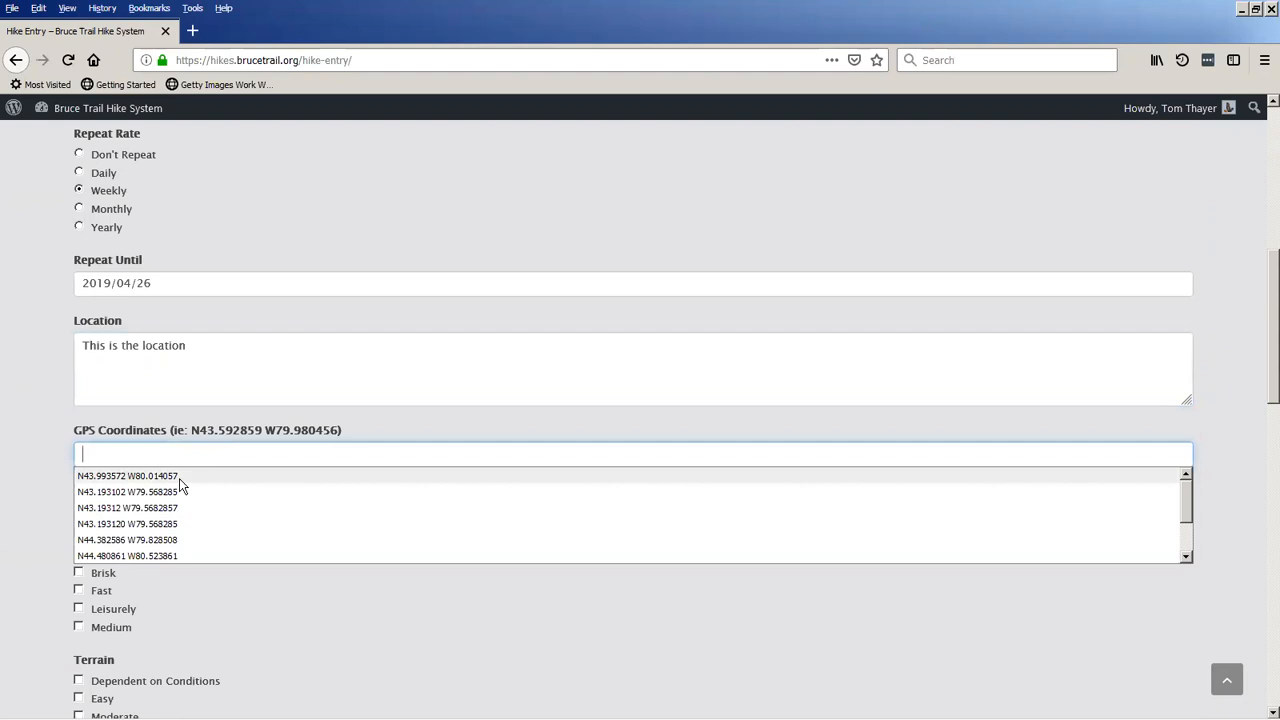
pyautogui.click(179, 478)
pyautogui.click(147, 518)
pyautogui.click(146, 517)
pyautogui.click(129, 570)
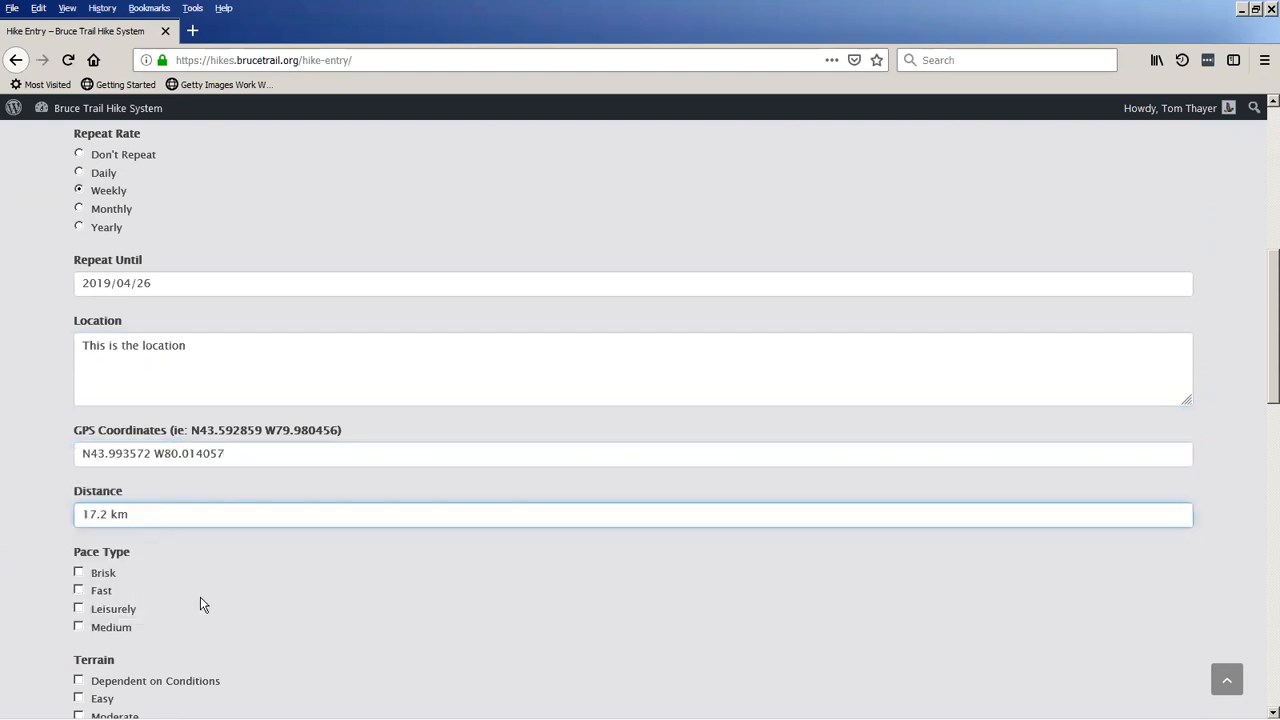
# Mark the hike's pace type as Fast and its terrain as Moderate.
pyautogui.scroll(-5, 200, 550)
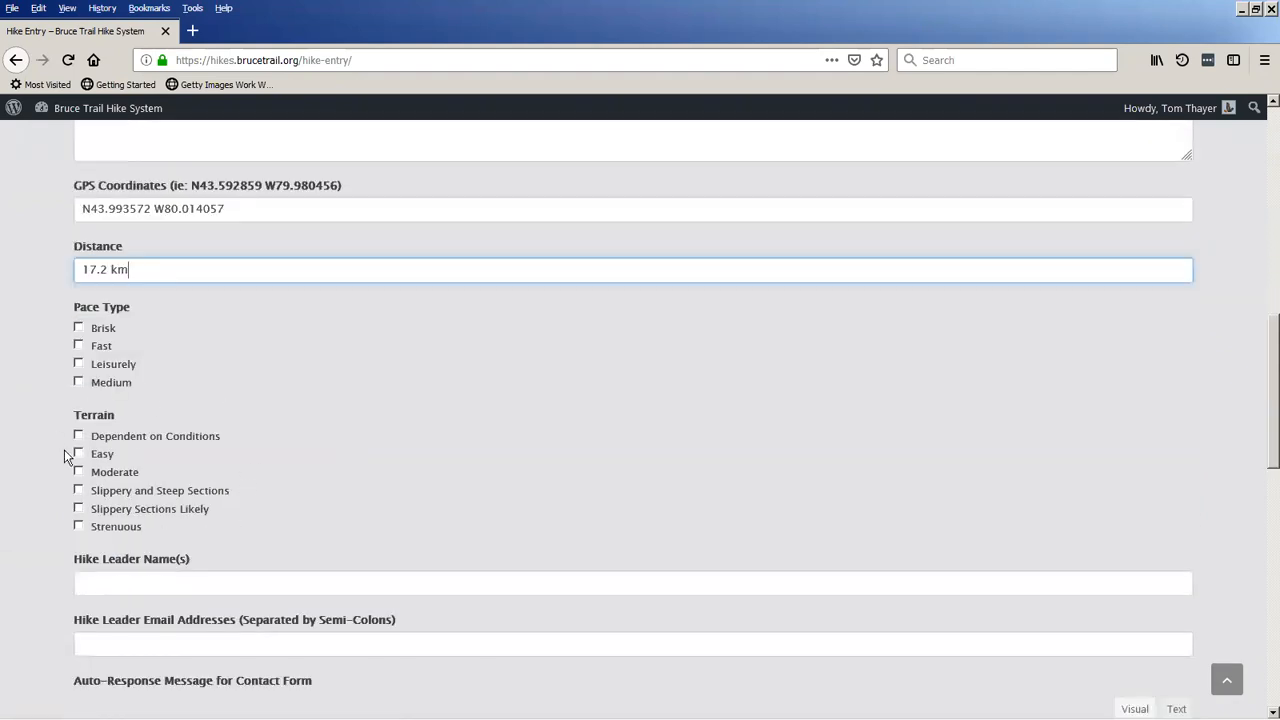
pyautogui.click(78, 345)
pyautogui.click(78, 471)
# Fill in the names of three hike leaders and their matching e-mail addresses from the previously used entries.
pyautogui.scroll(-3, 320, 529)
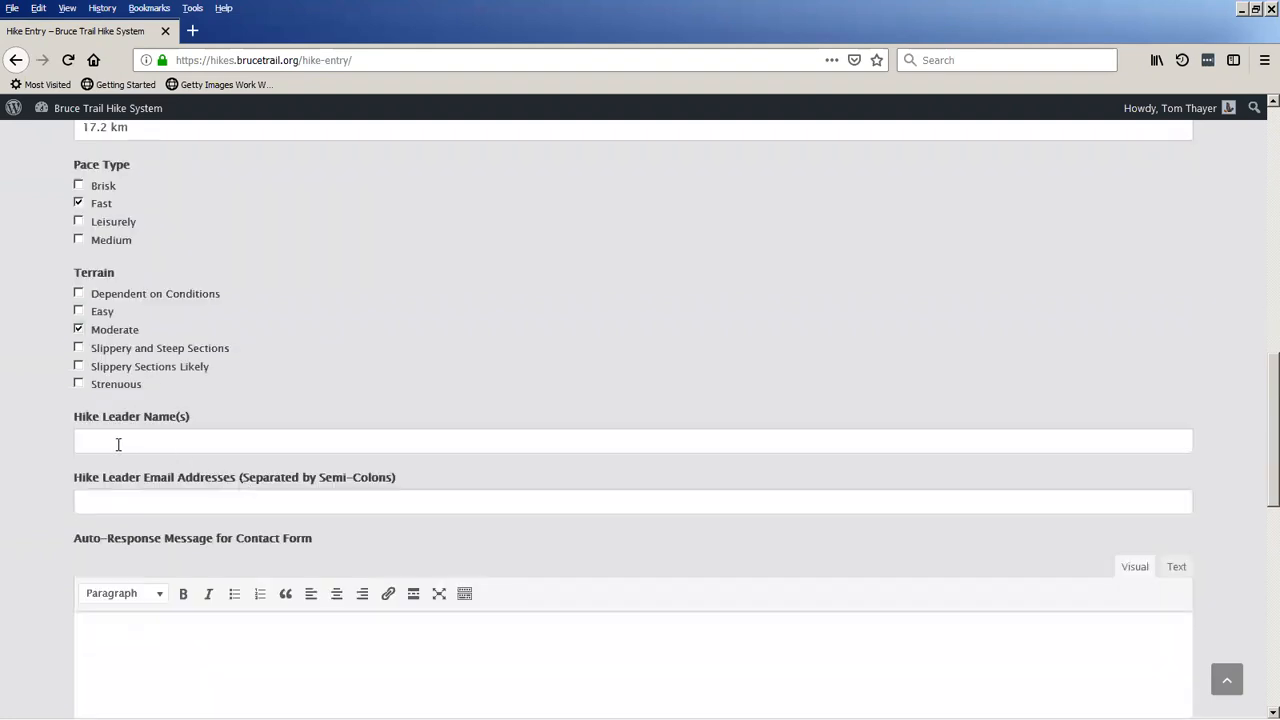
pyautogui.click(118, 444)
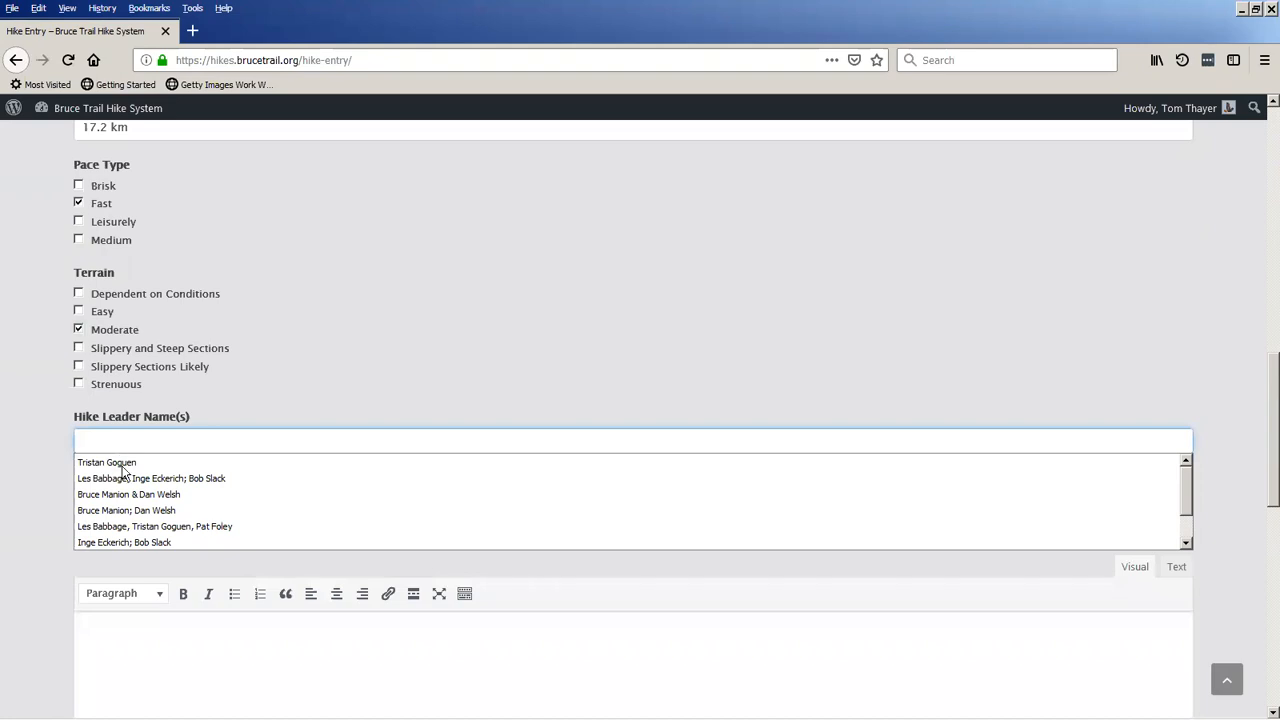
pyautogui.click(127, 479)
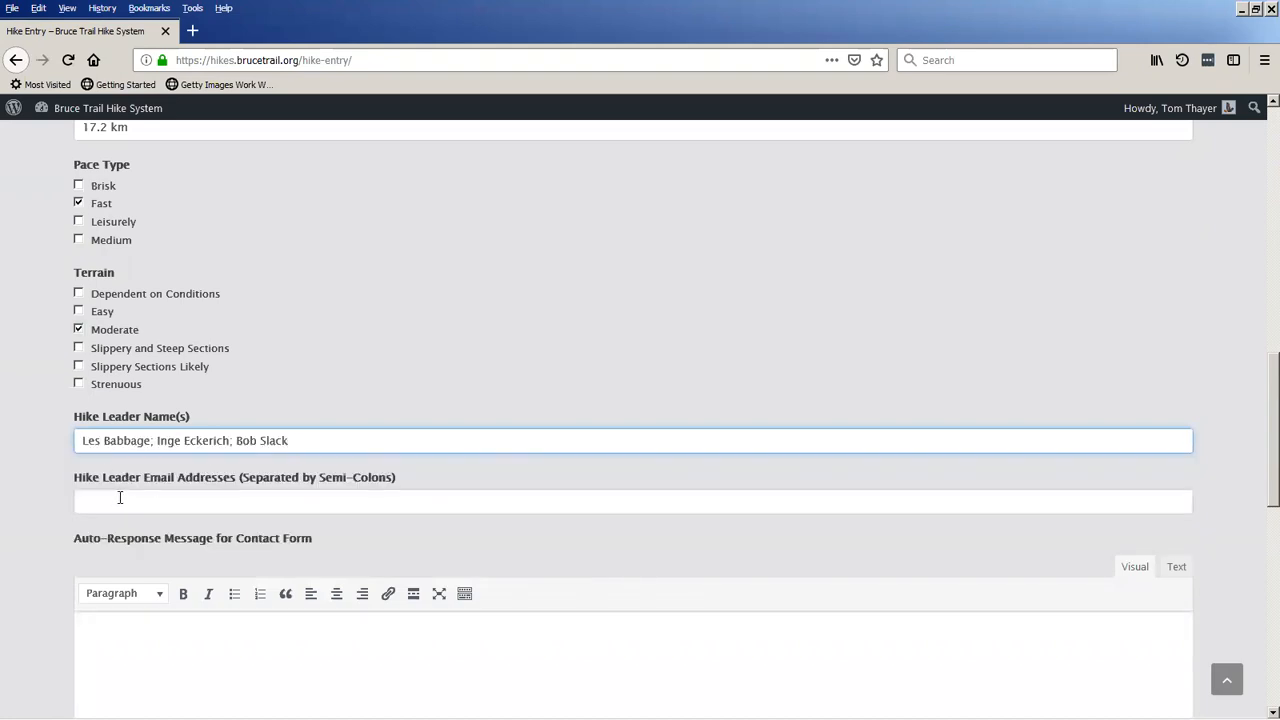
pyautogui.click(149, 441)
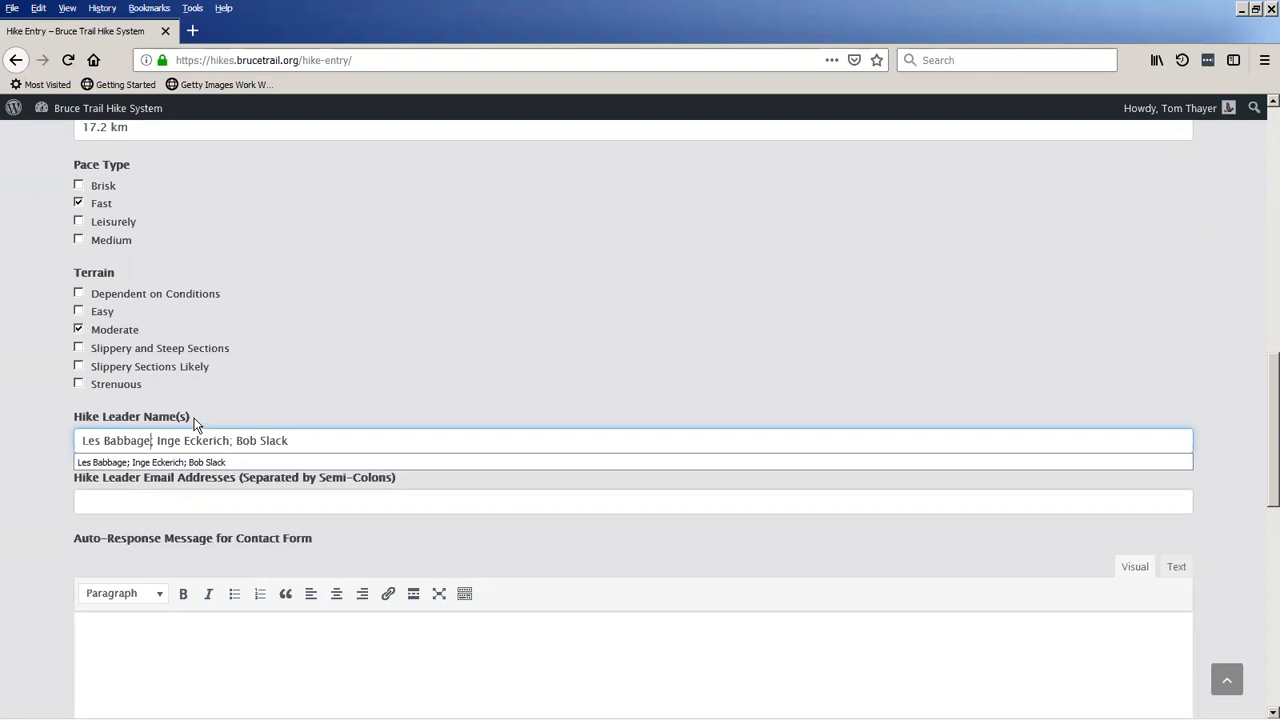
pyautogui.hotkey('ctrl', 'a')
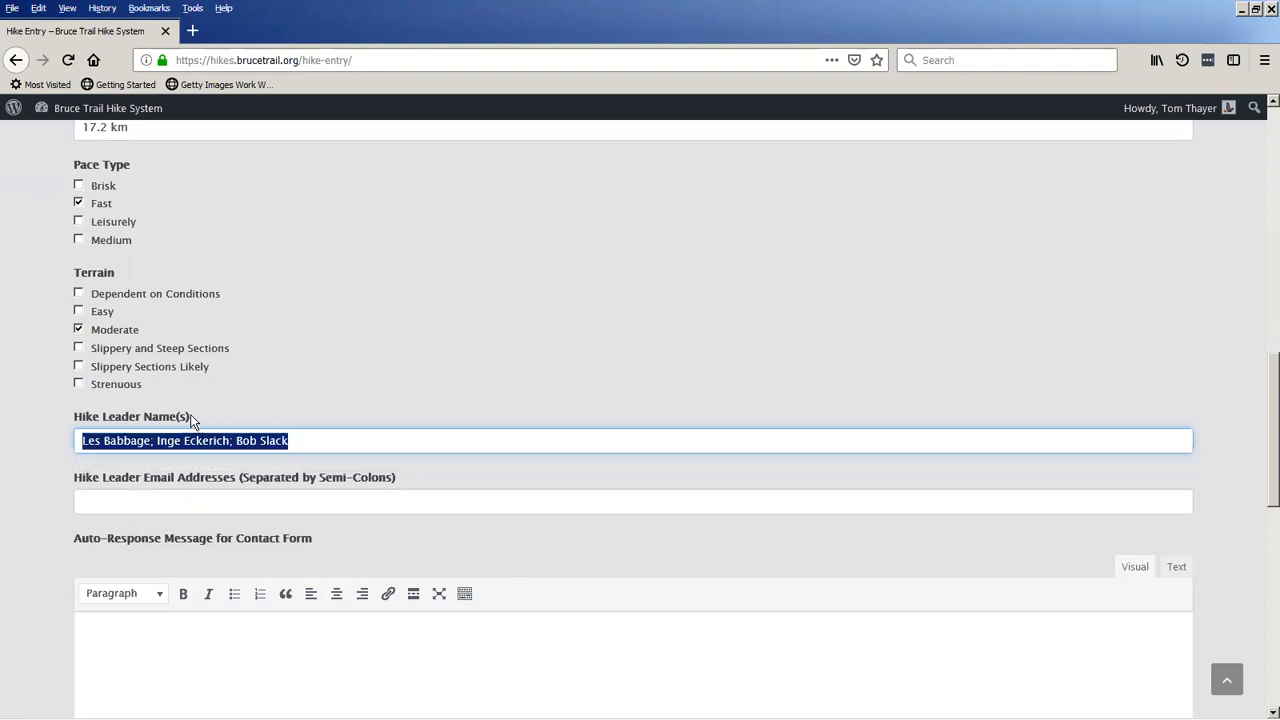
pyautogui.click(145, 500)
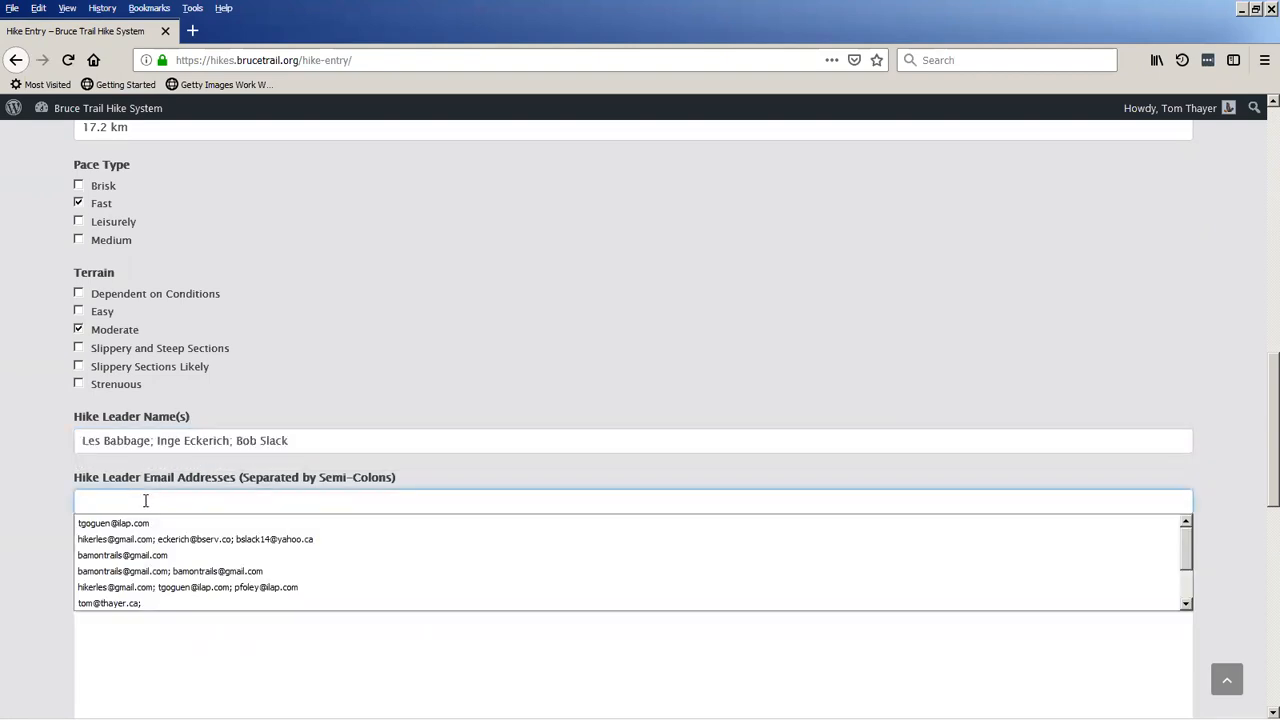
pyautogui.click(165, 539)
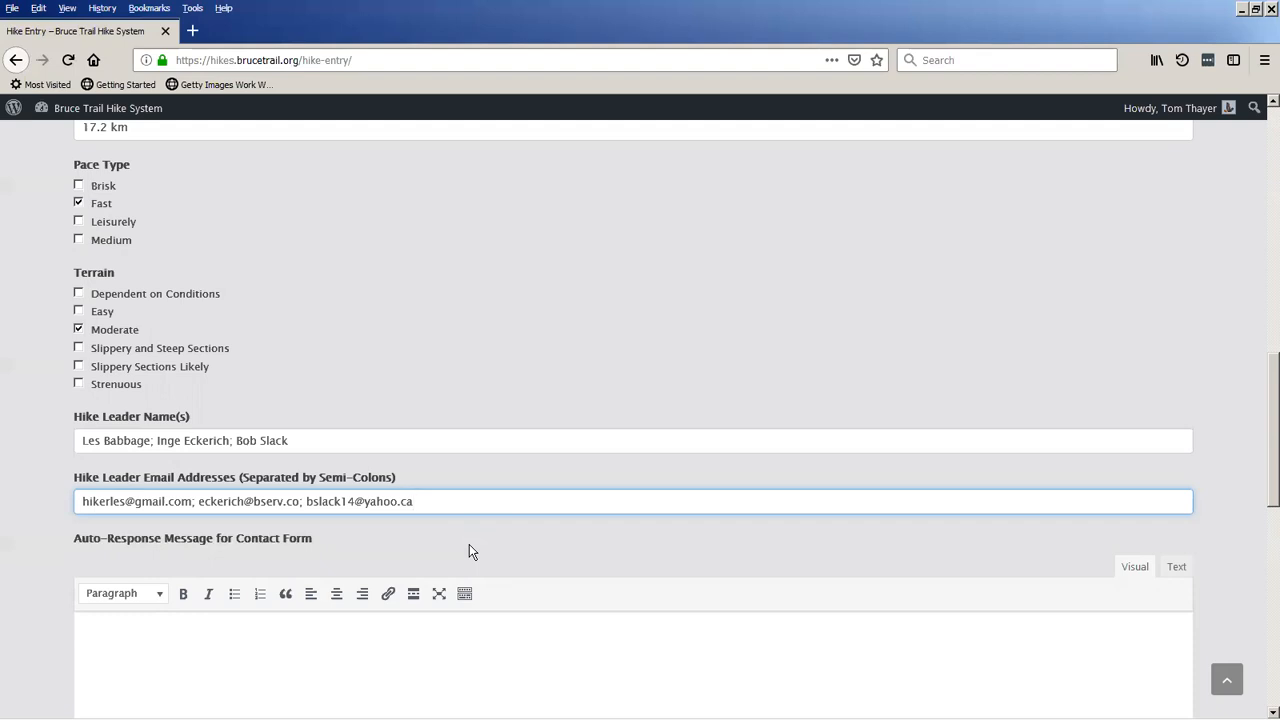
# Write the contact form's auto-response message, starting "Thanks for contacting me." and giving the leader's phone number and e-mail address.
pyautogui.scroll(-2, 467, 544)
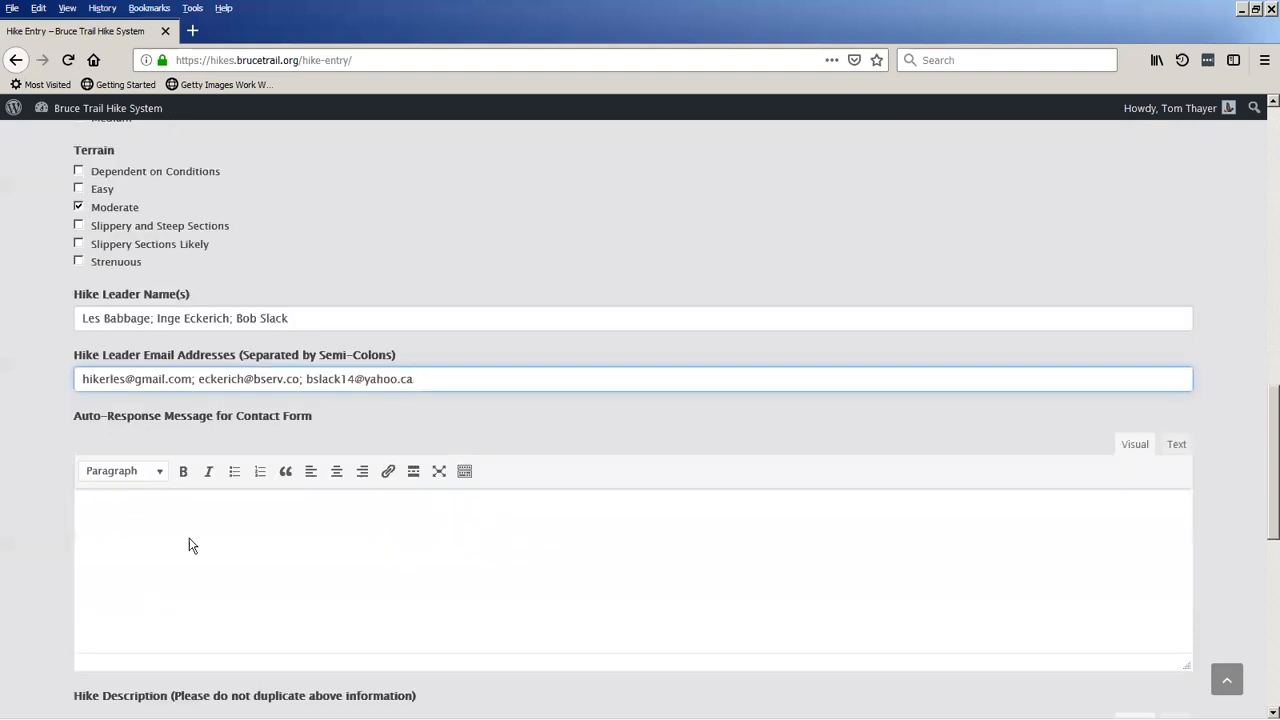
pyautogui.scroll(-1, 131, 443)
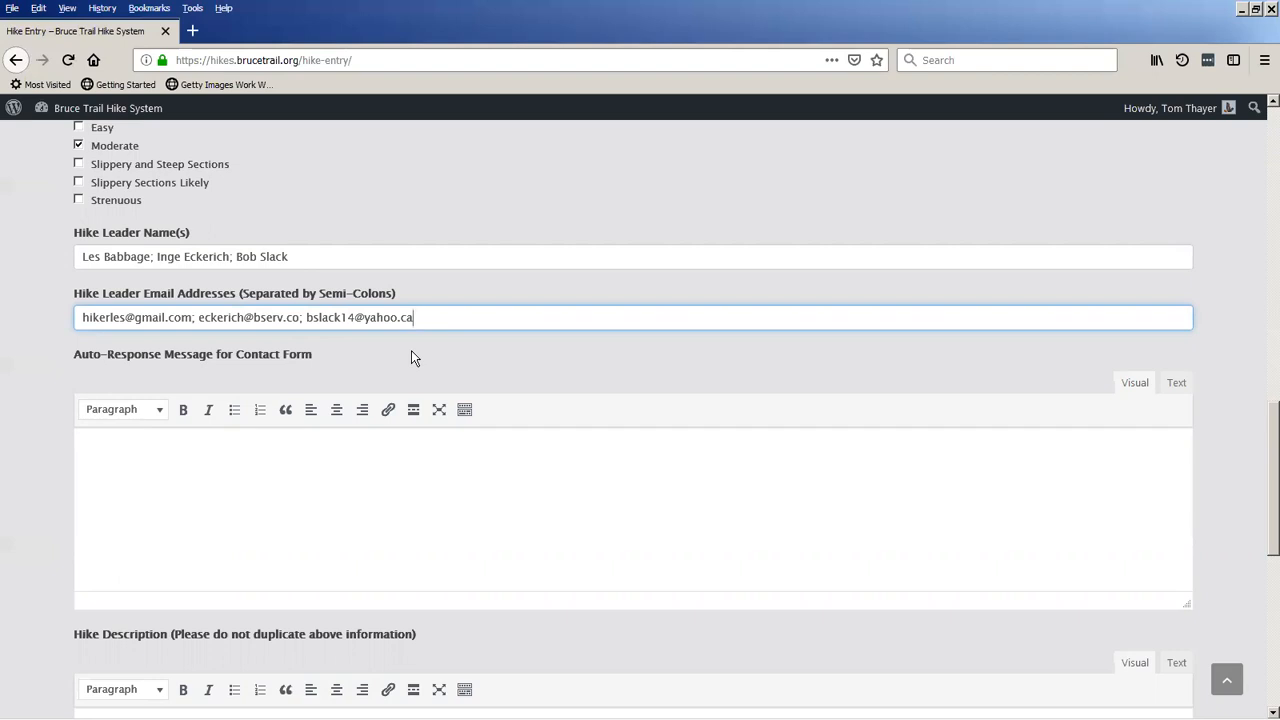
pyautogui.click(222, 452)
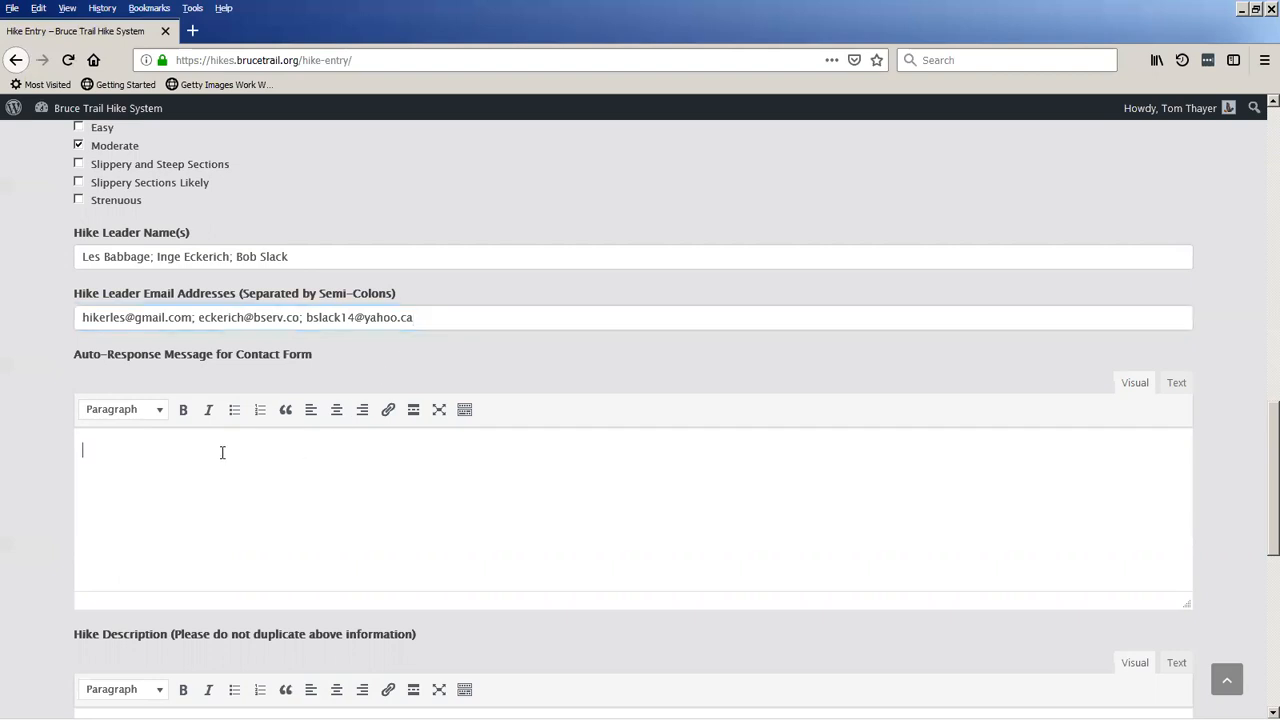
pyautogui.write('Thanks for contac')
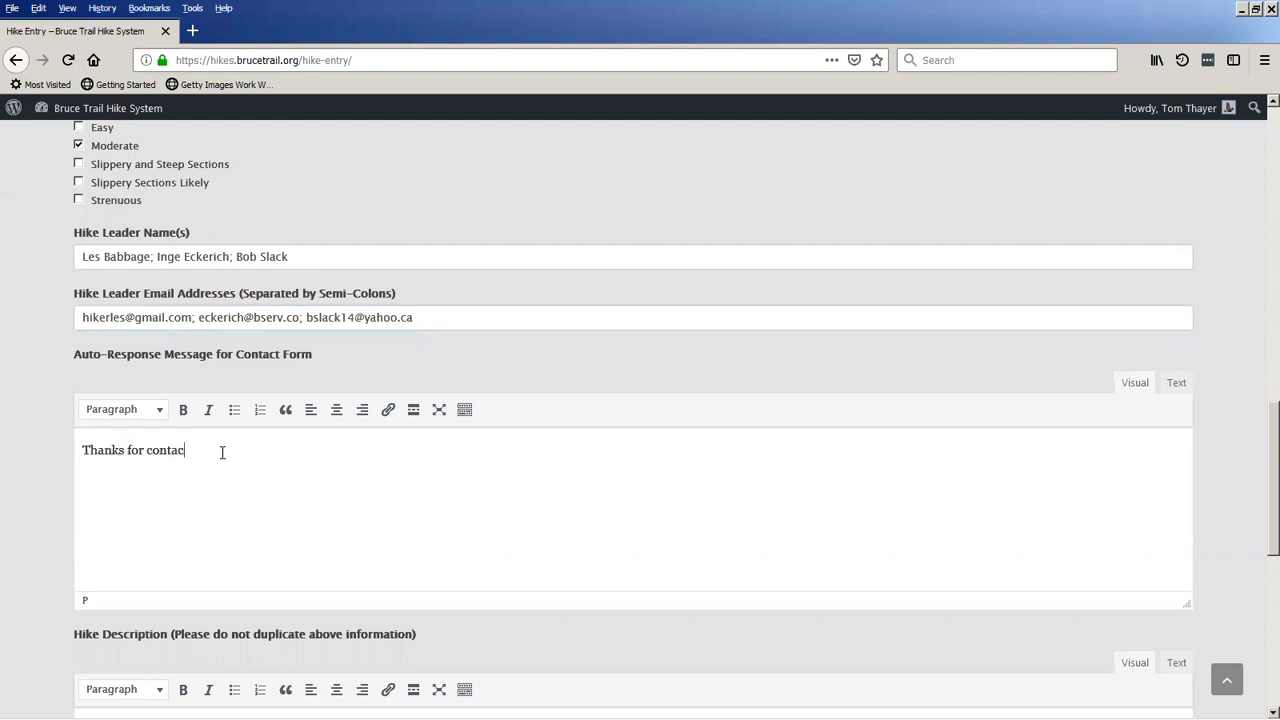
pyautogui.write('ting me.  Mt number is 999-999')
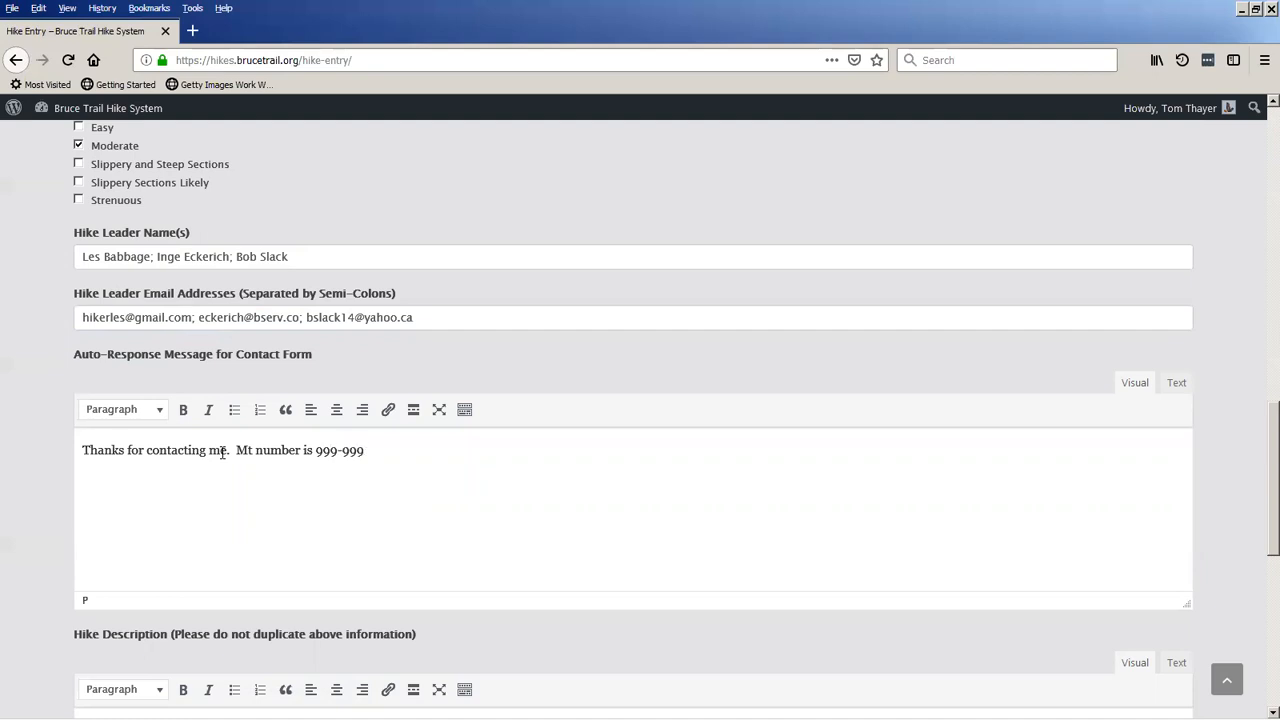
pyautogui.write('-999')
pyautogui.press('BackSpace')
pyautogui.write('y number is 999-999-999 ')
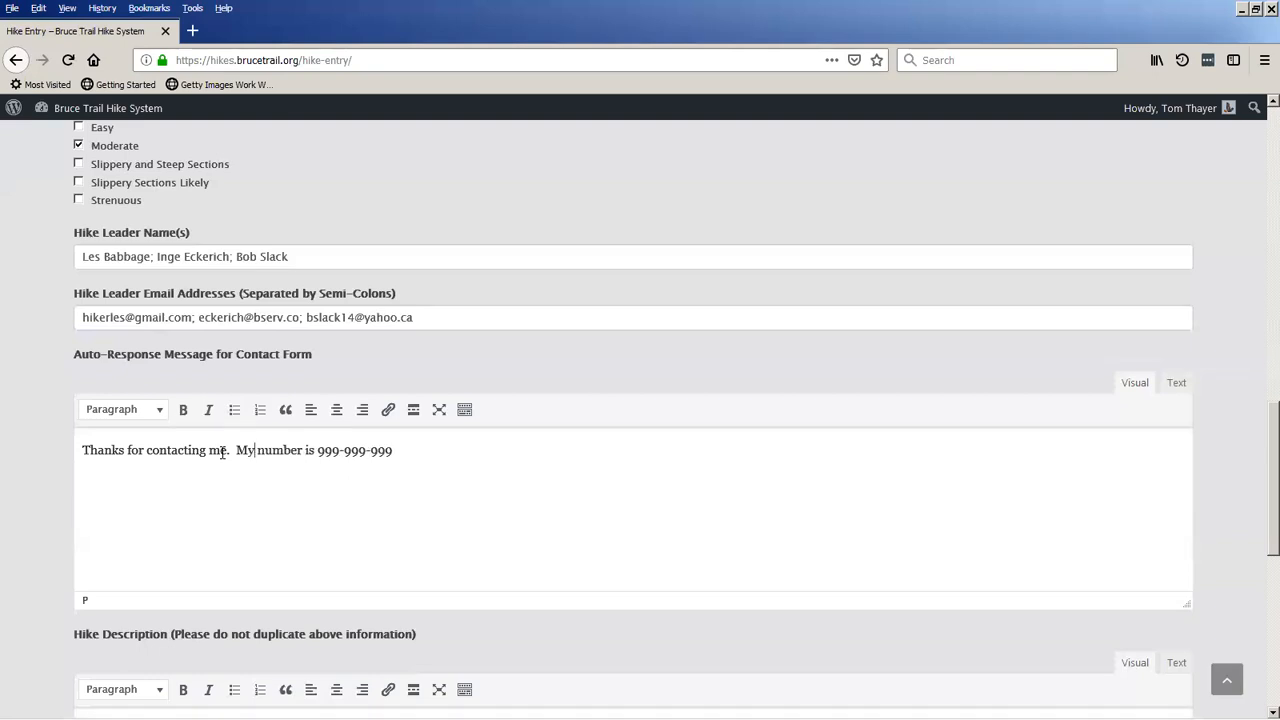
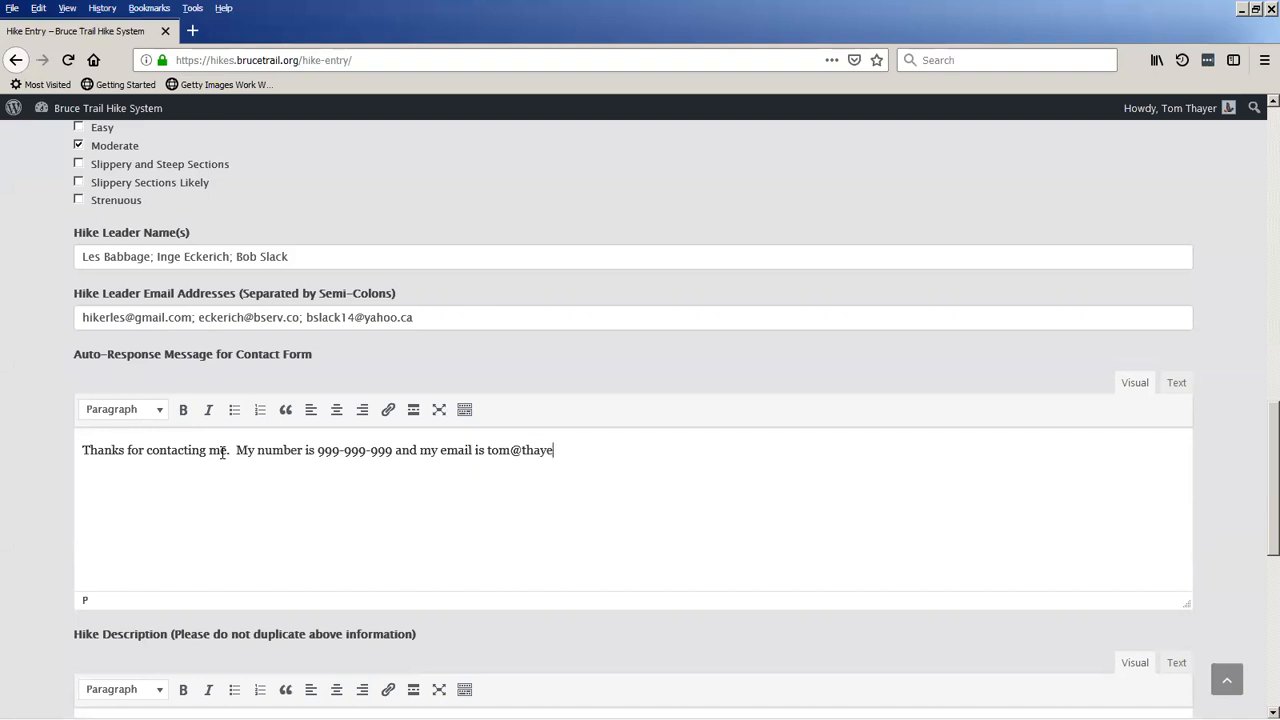
# Enter "This is the description." as the first line of the hike description and start a new line.
pyautogui.scroll(-3, 140, 496)
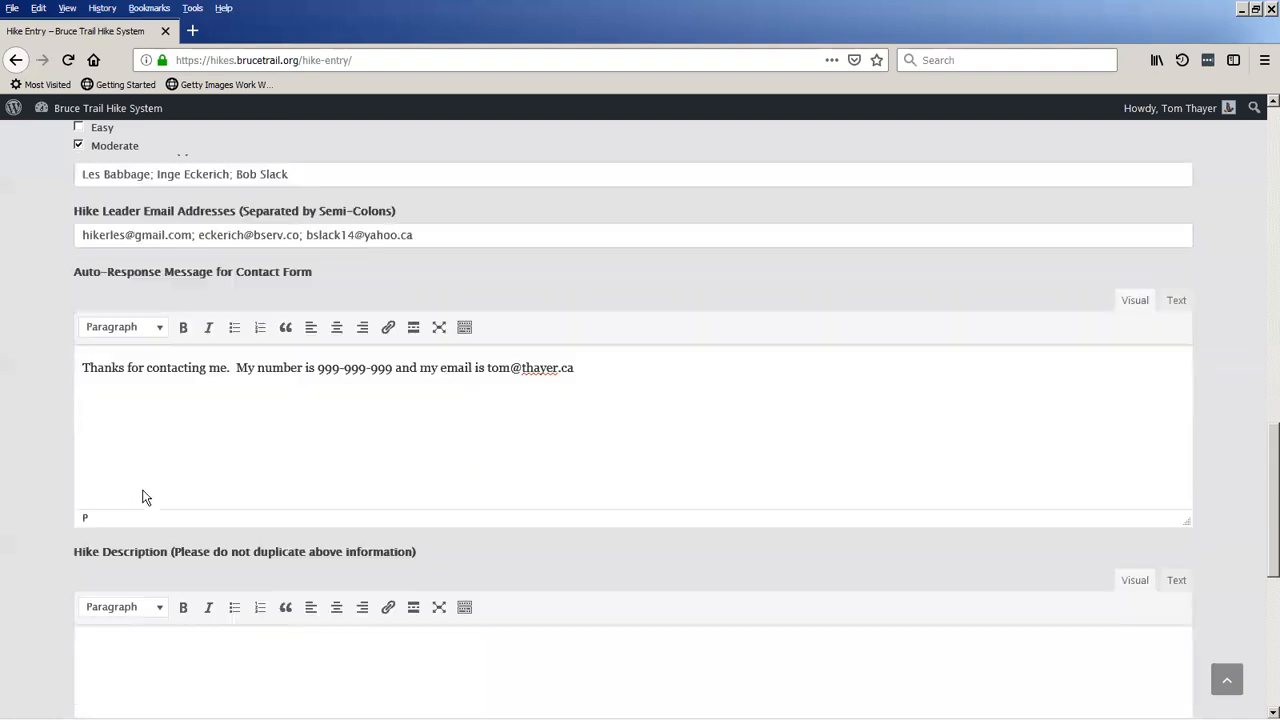
pyautogui.scroll(-3, 200, 450)
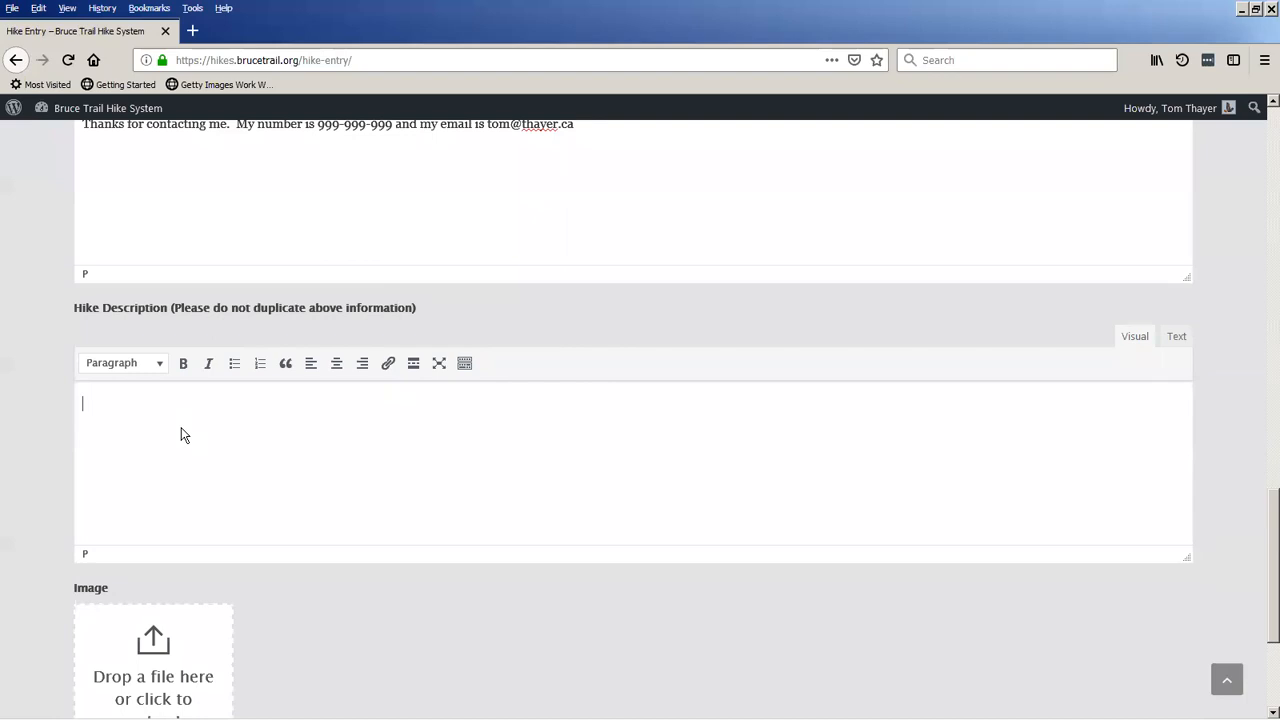
pyautogui.write('This is the description.')
pyautogui.press('Return')
# Show the extra formatting options for the hike description and add the line "This is blue" in blue text.
pyautogui.click(464, 366)
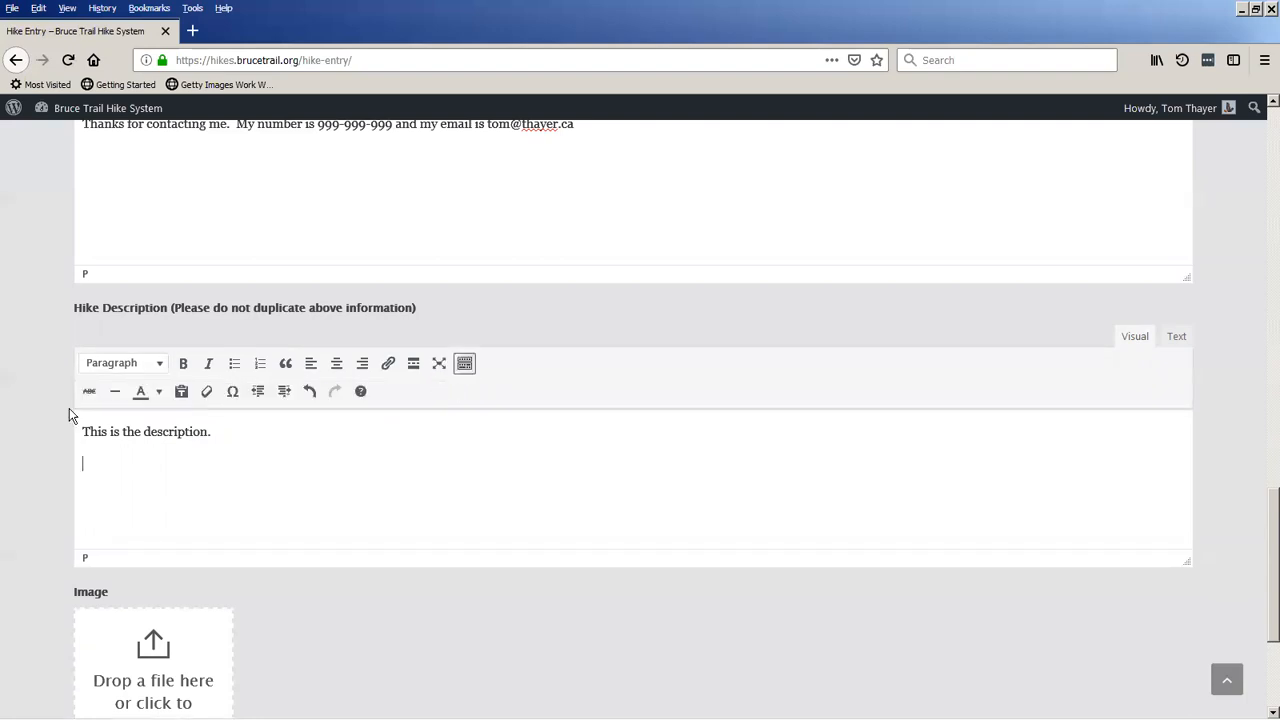
pyautogui.click(159, 391)
pyautogui.write('This is blue')
pyautogui.press('Return')
# Add the line "This is Bold" to the hike description and format it as bold and italic.
pyautogui.write('This is Bold')
pyautogui.hotkey('shift', 'Home')
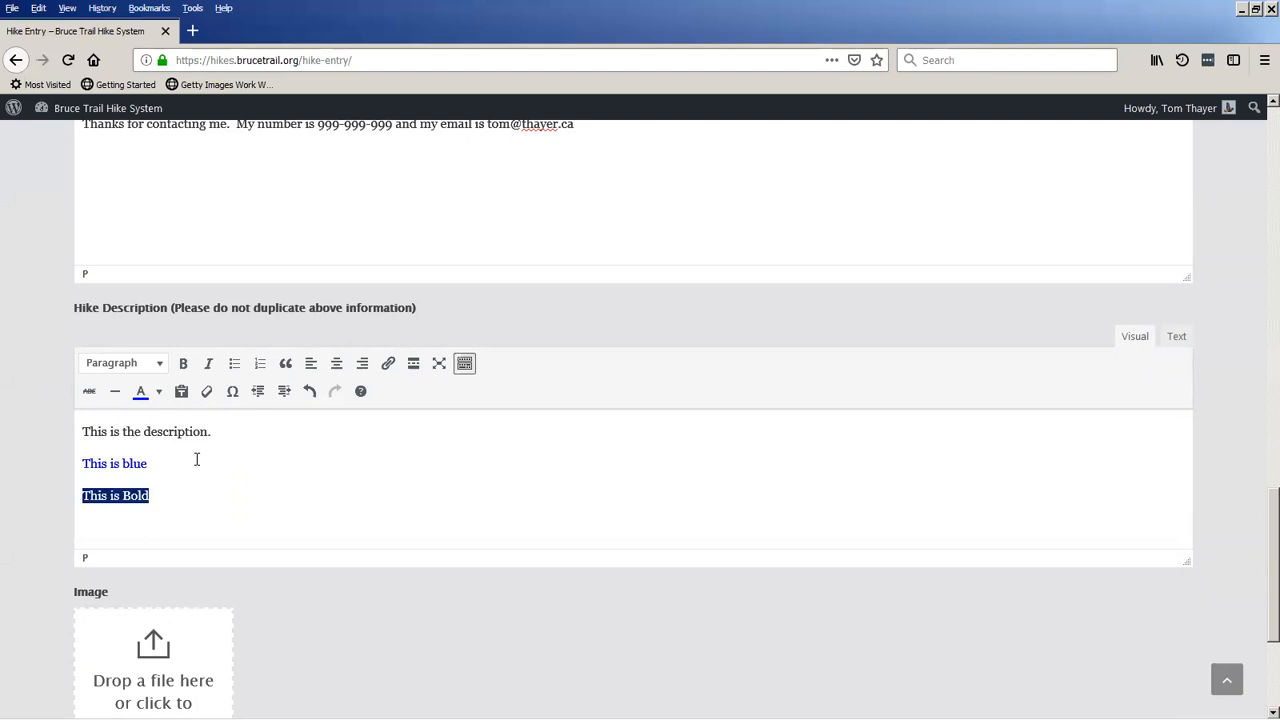
pyautogui.click(183, 363)
pyautogui.click(208, 363)
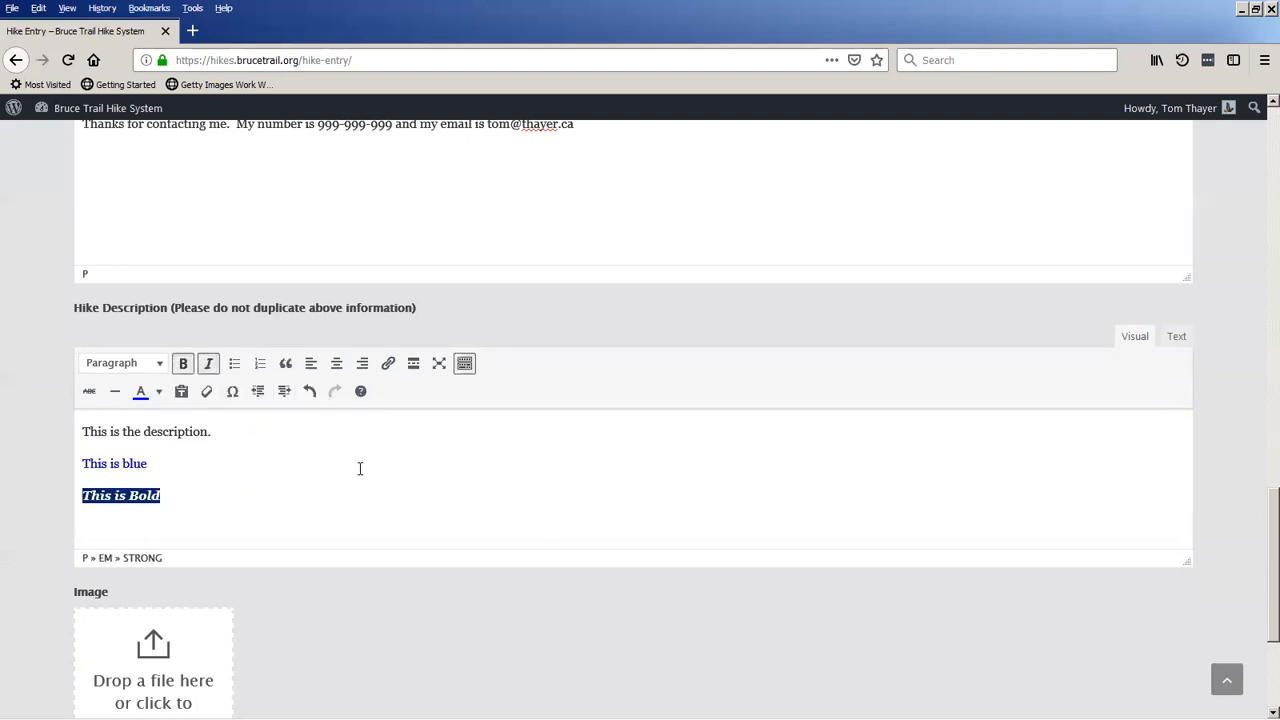
# Try to upload the Hockley_Valley JPG from the Desktop folder as the hike's image.
pyautogui.scroll(-2, 355, 457)
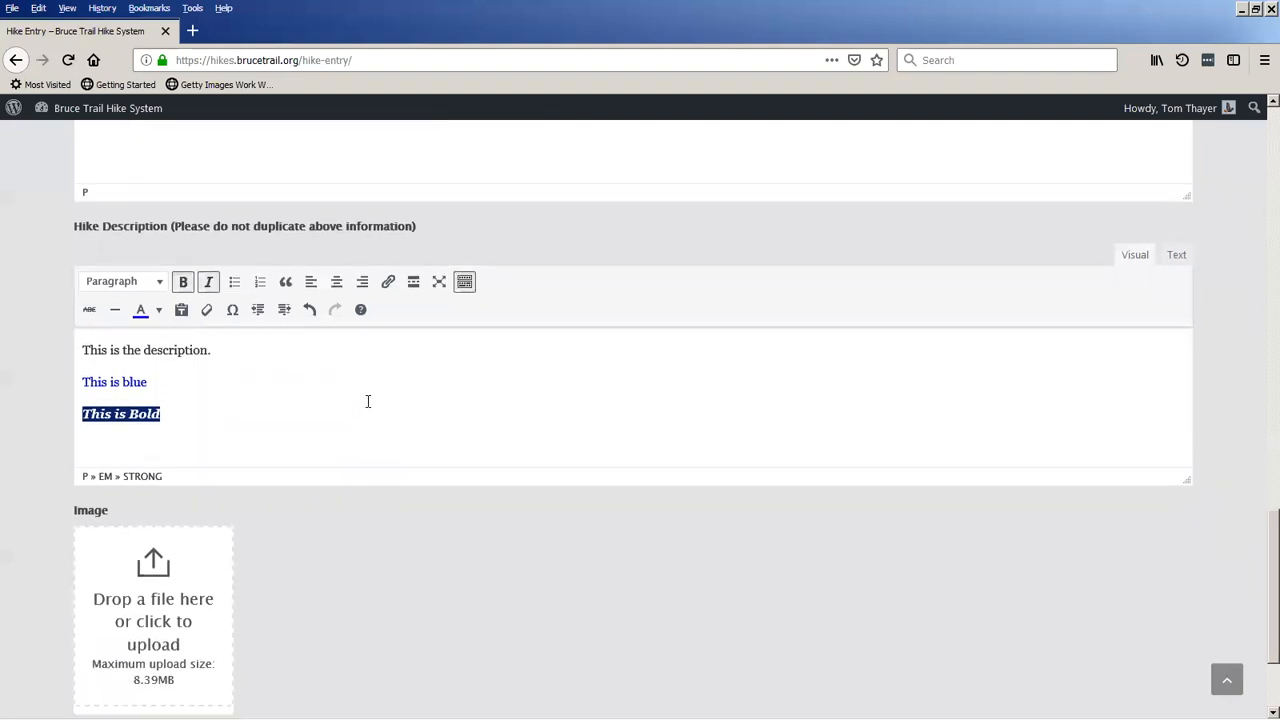
pyautogui.scroll(-2, 370, 408)
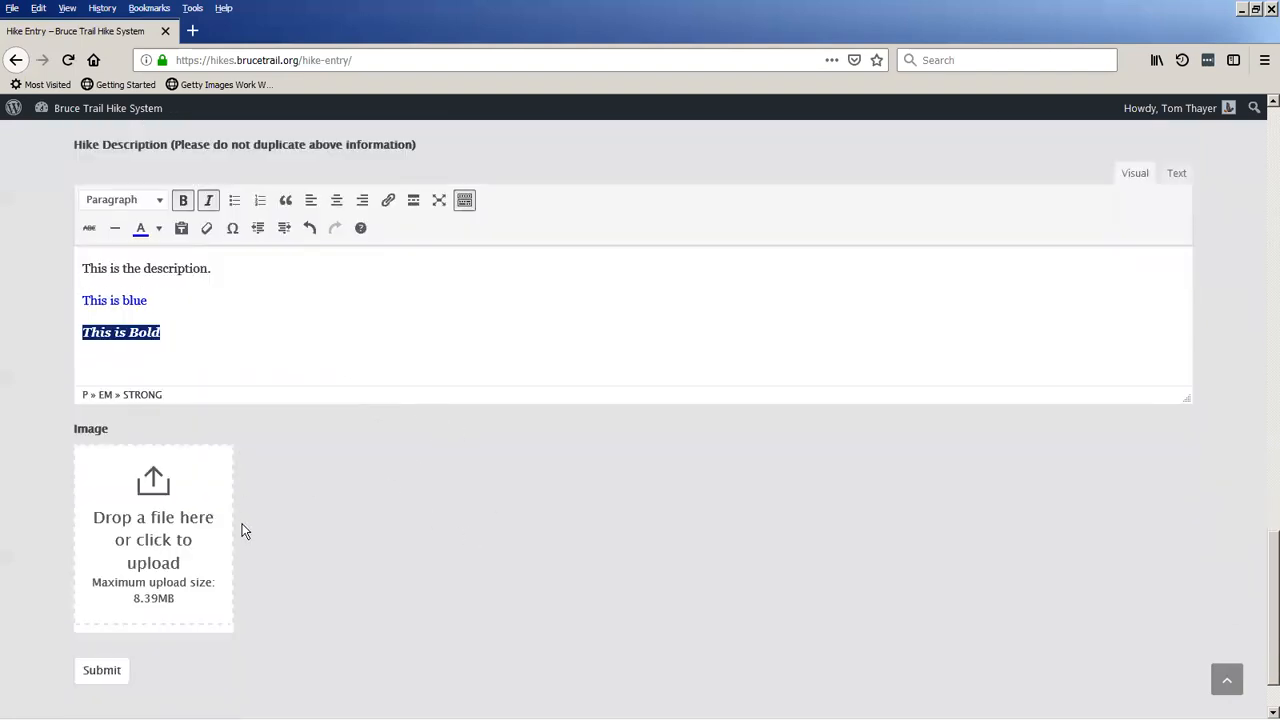
pyautogui.click(138, 530)
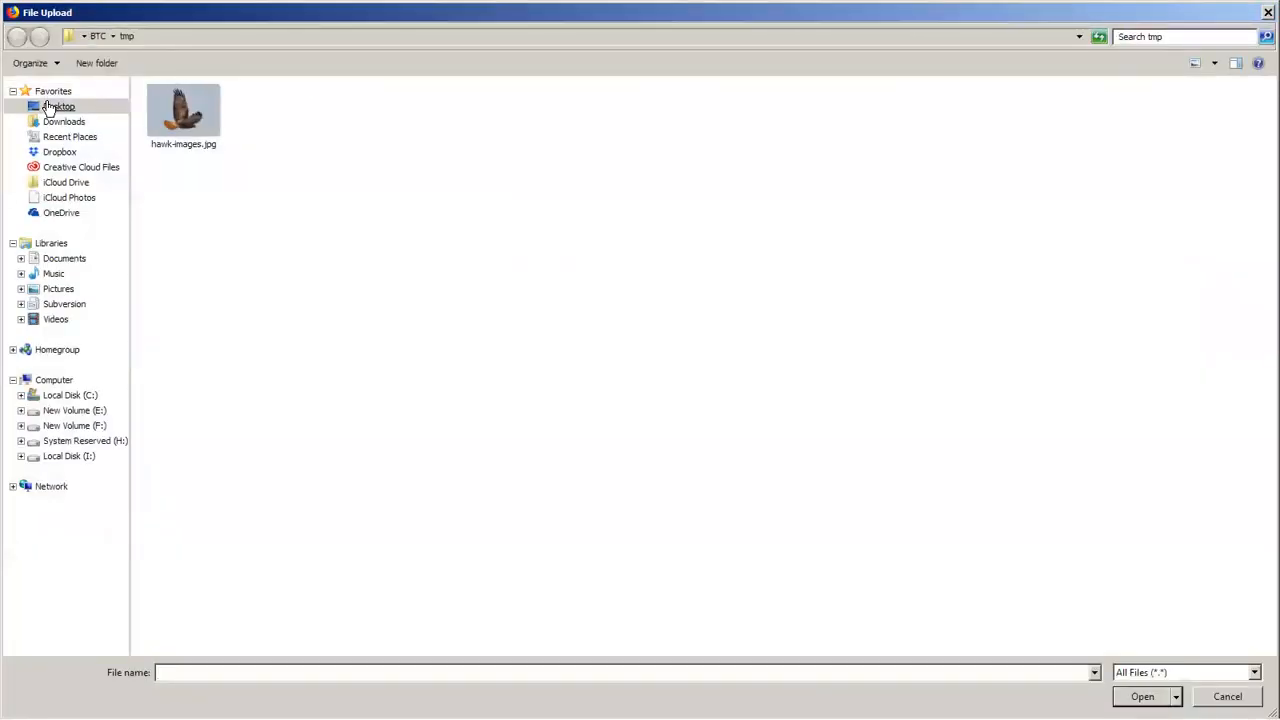
pyautogui.click(50, 107)
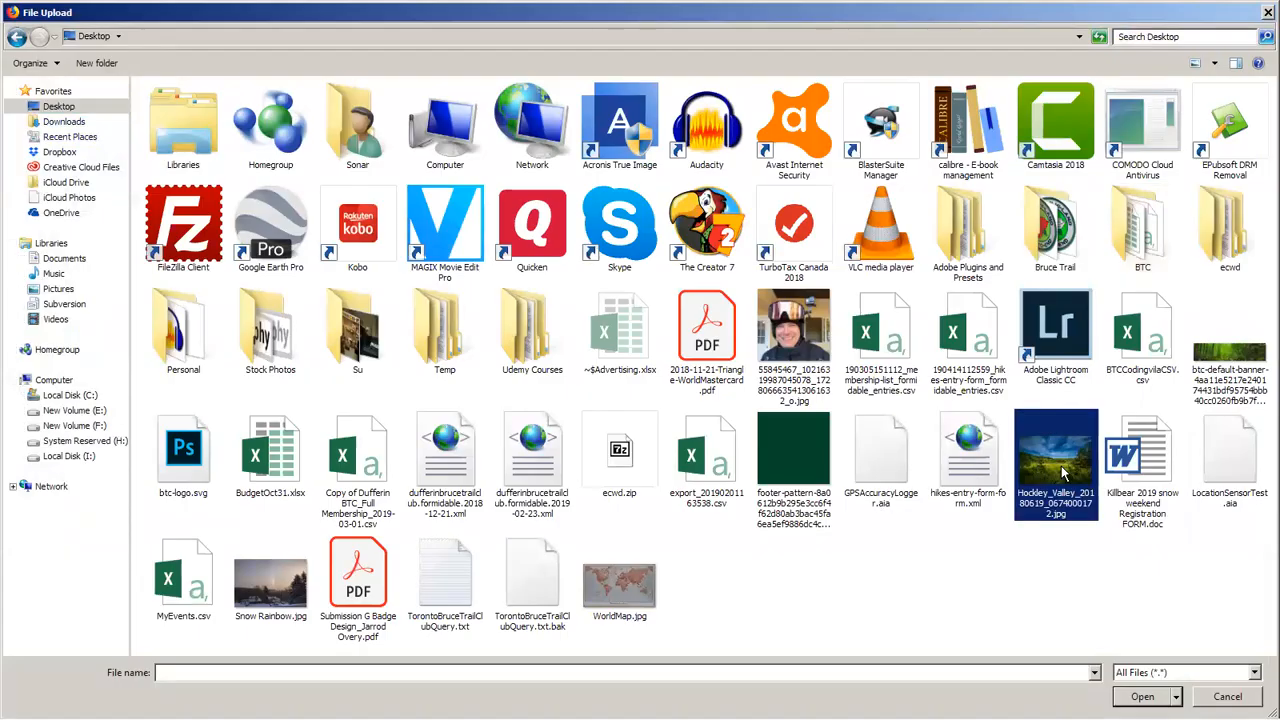
pyautogui.doubleClick(1063, 473)
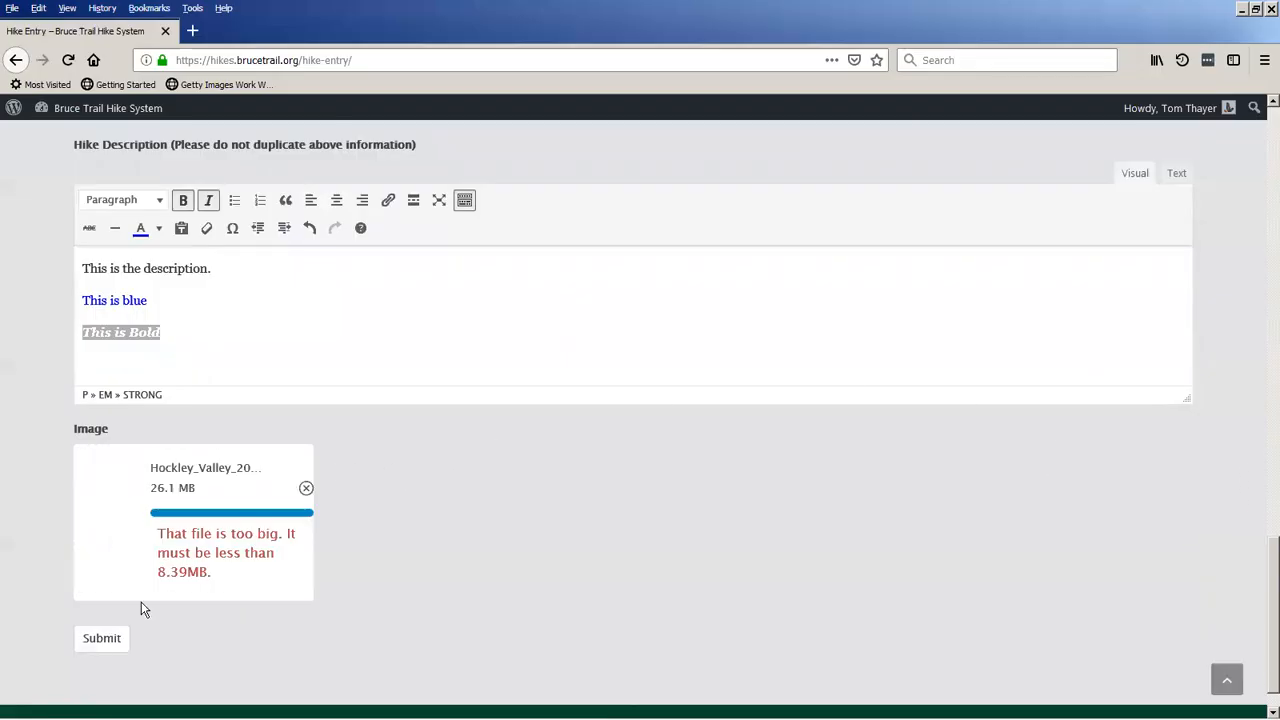
# Try to replace the Hockley_Valley image with Snow Rainbow.jpg from the Desktop folder.
pyautogui.click(306, 488)
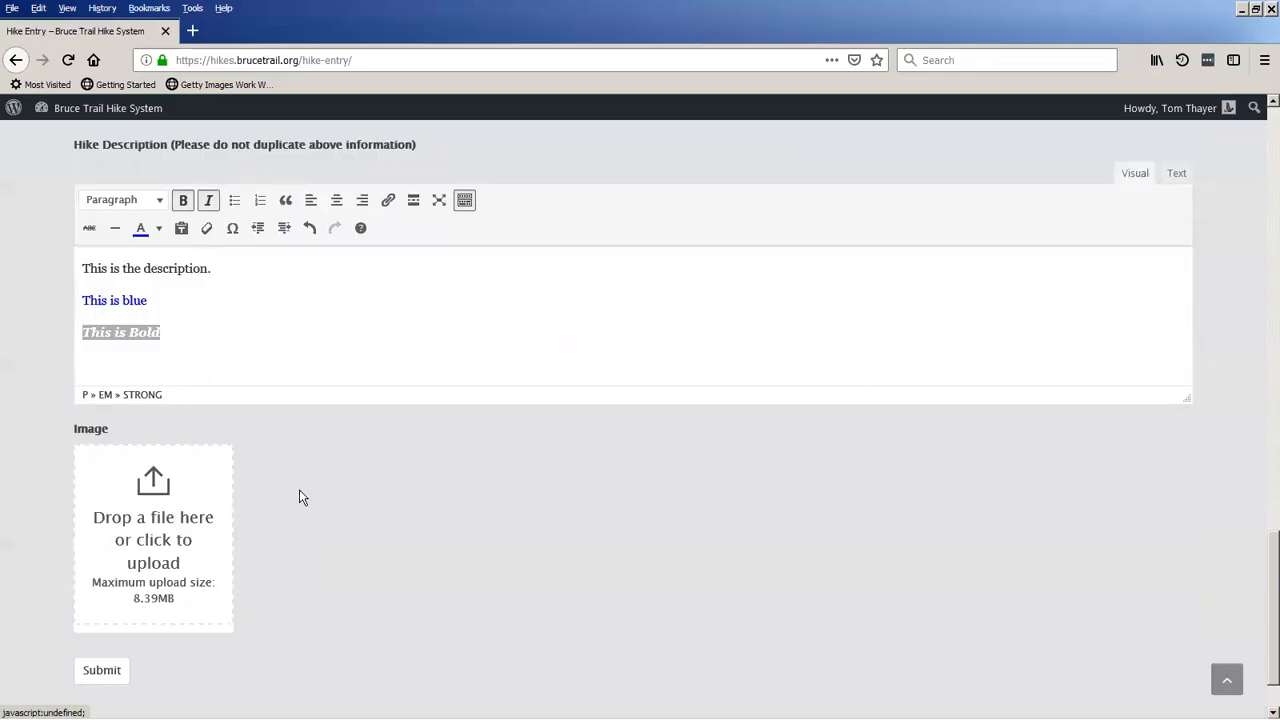
pyautogui.click(123, 524)
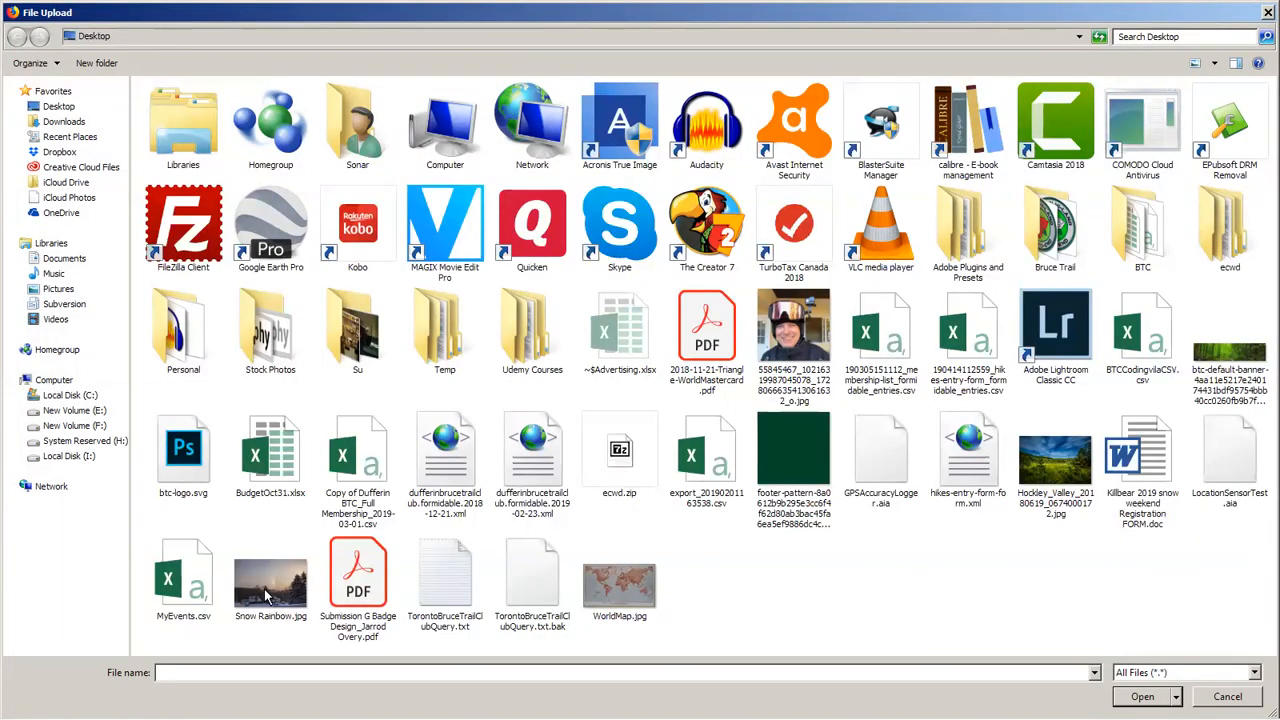
pyautogui.doubleClick(267, 597)
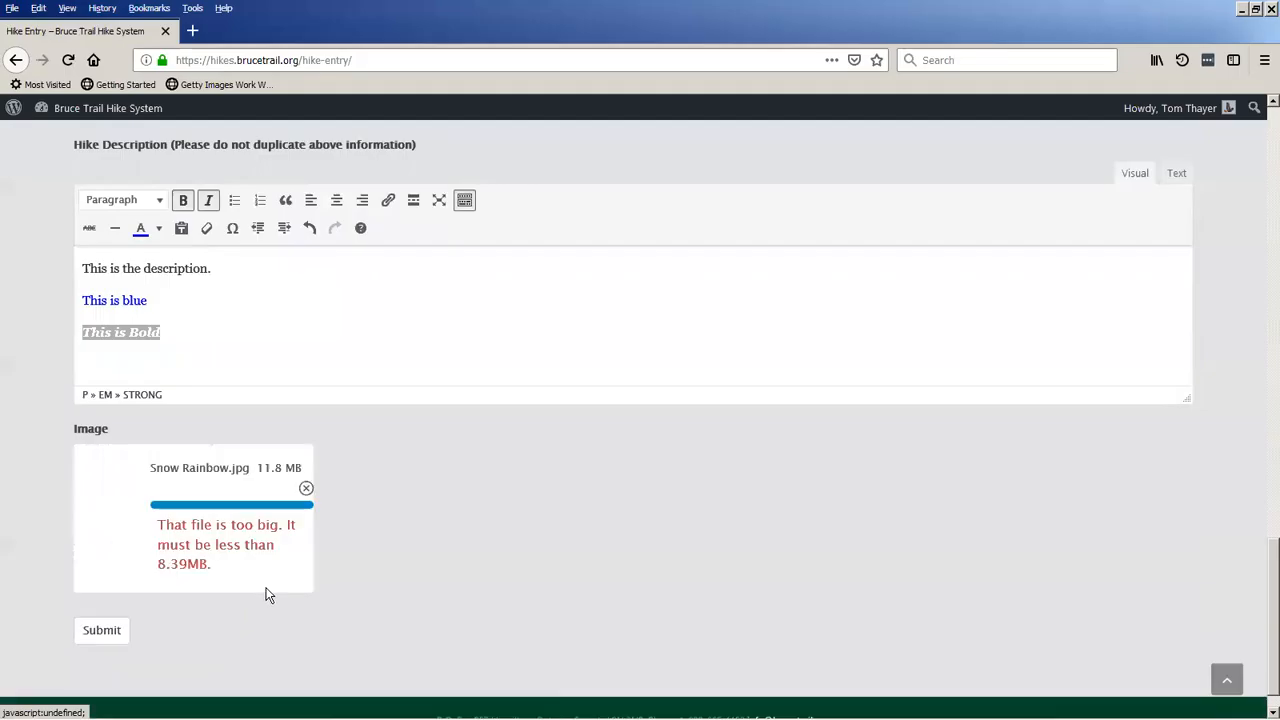
# Remove Snow Rainbow.jpg from the hike's image field and upload the JPG from the Desktop whose name starts with 55845467.
pyautogui.click(305, 489)
pyautogui.click(183, 532)
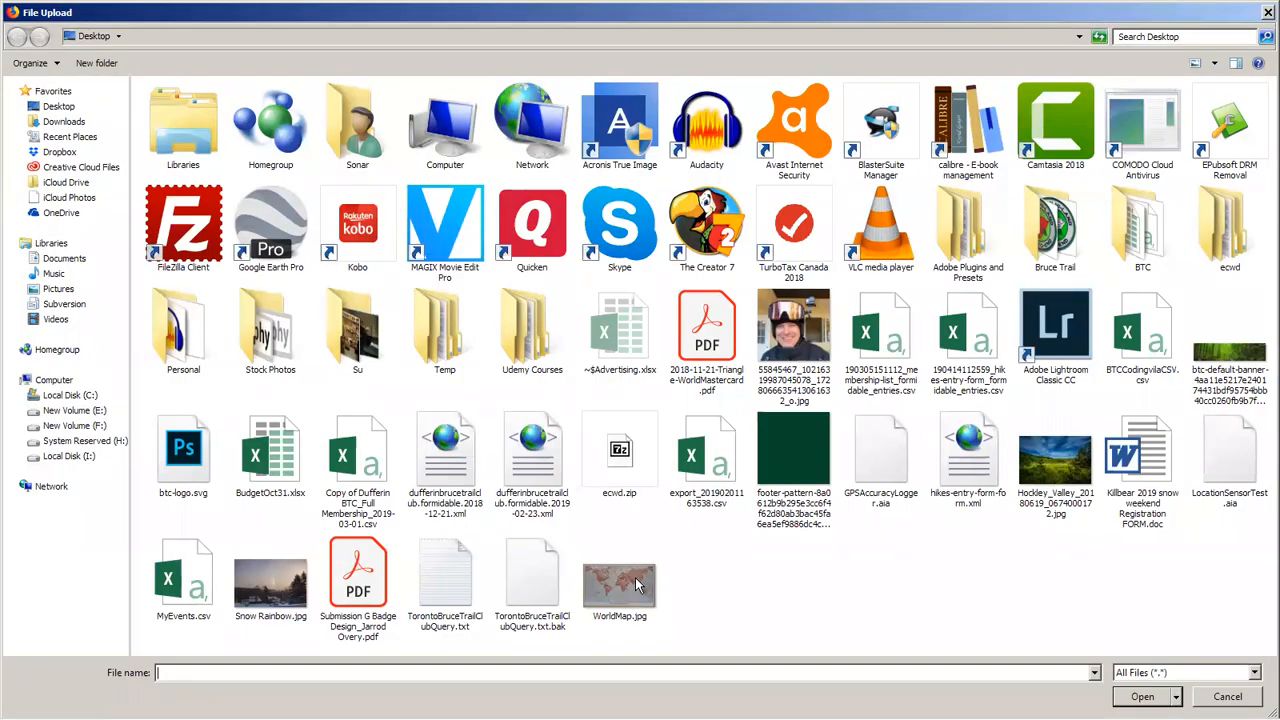
pyautogui.doubleClick(788, 344)
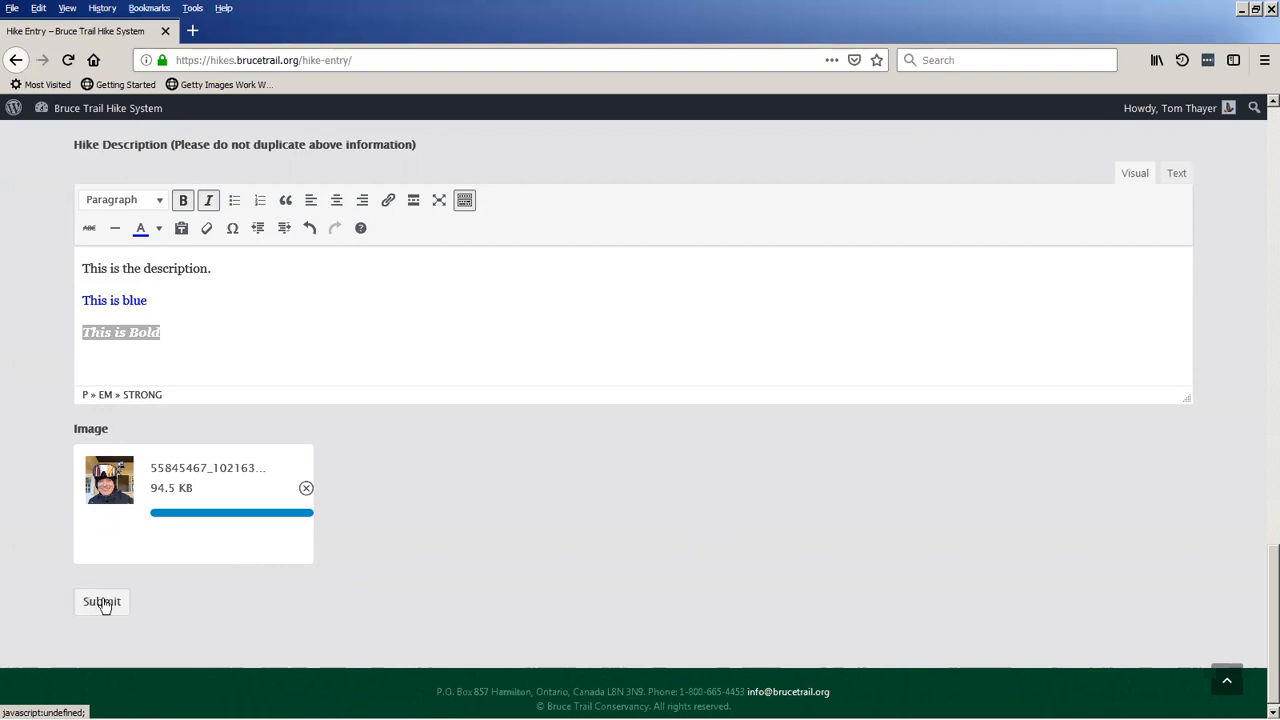
# Check the auto-response message and hike description once more and submit the new hike entry.
pyautogui.scroll(3, 429, 520)
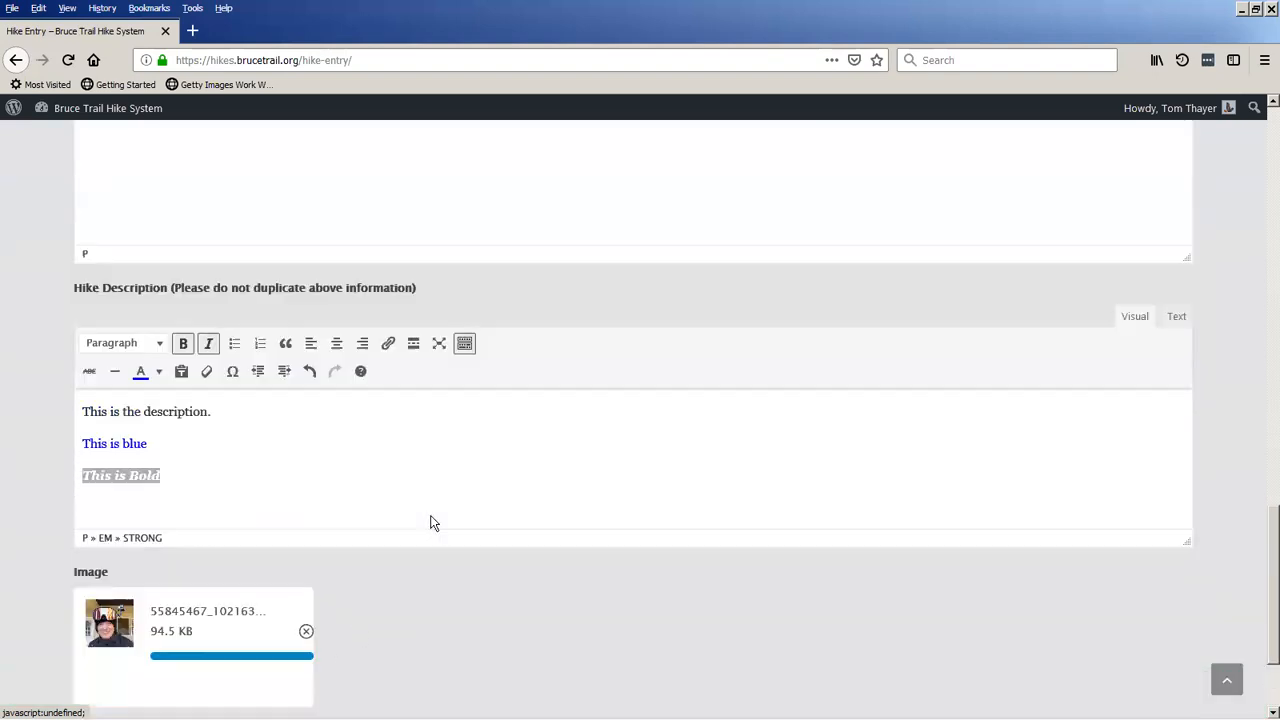
pyautogui.scroll(-2, 427, 520)
pyautogui.scroll(3, 427, 527)
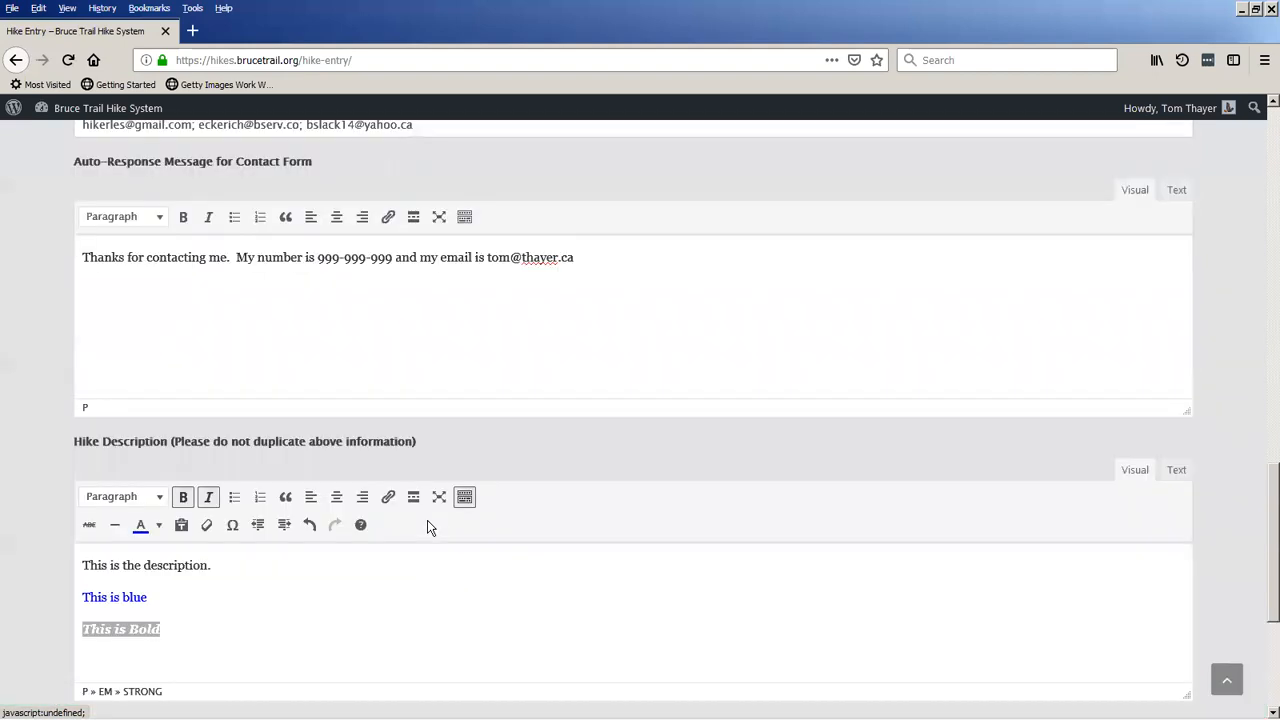
pyautogui.scroll(-5, 427, 520)
pyautogui.click(113, 592)
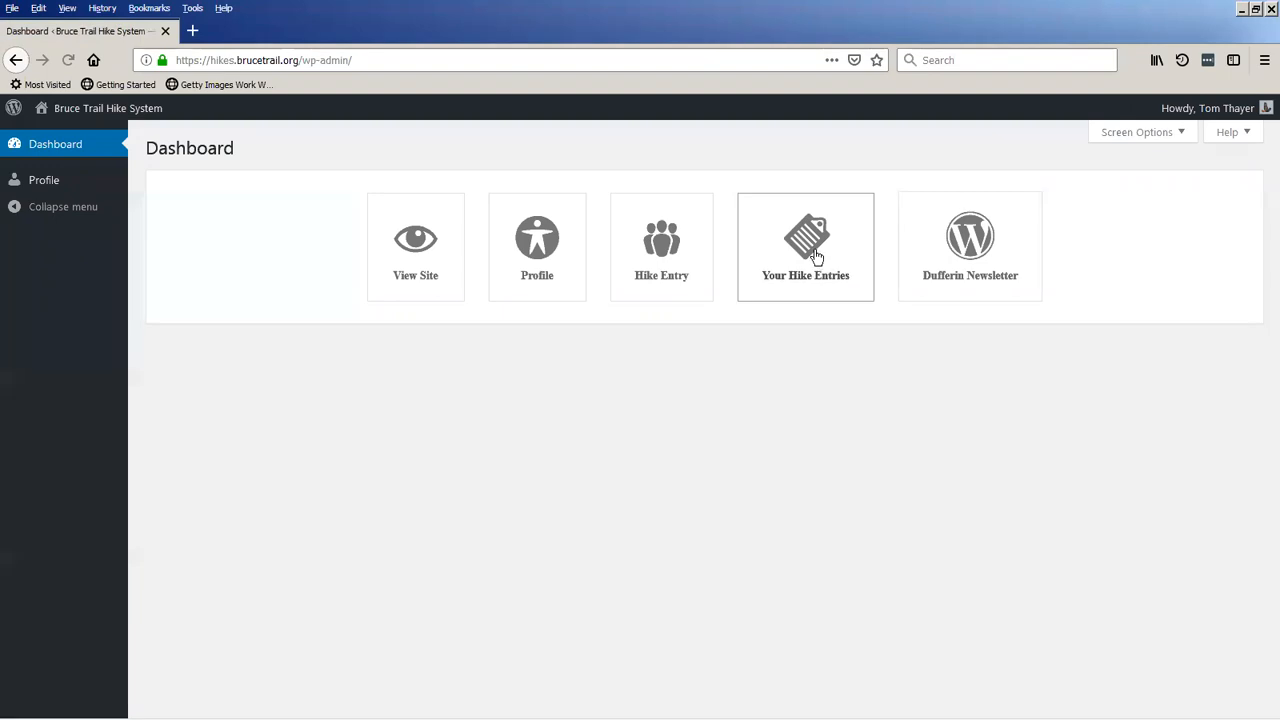
# View your own hike entries, open the April 19, 2019 hike for editing, and return to the dashboard without changes.
pyautogui.click(817, 257)
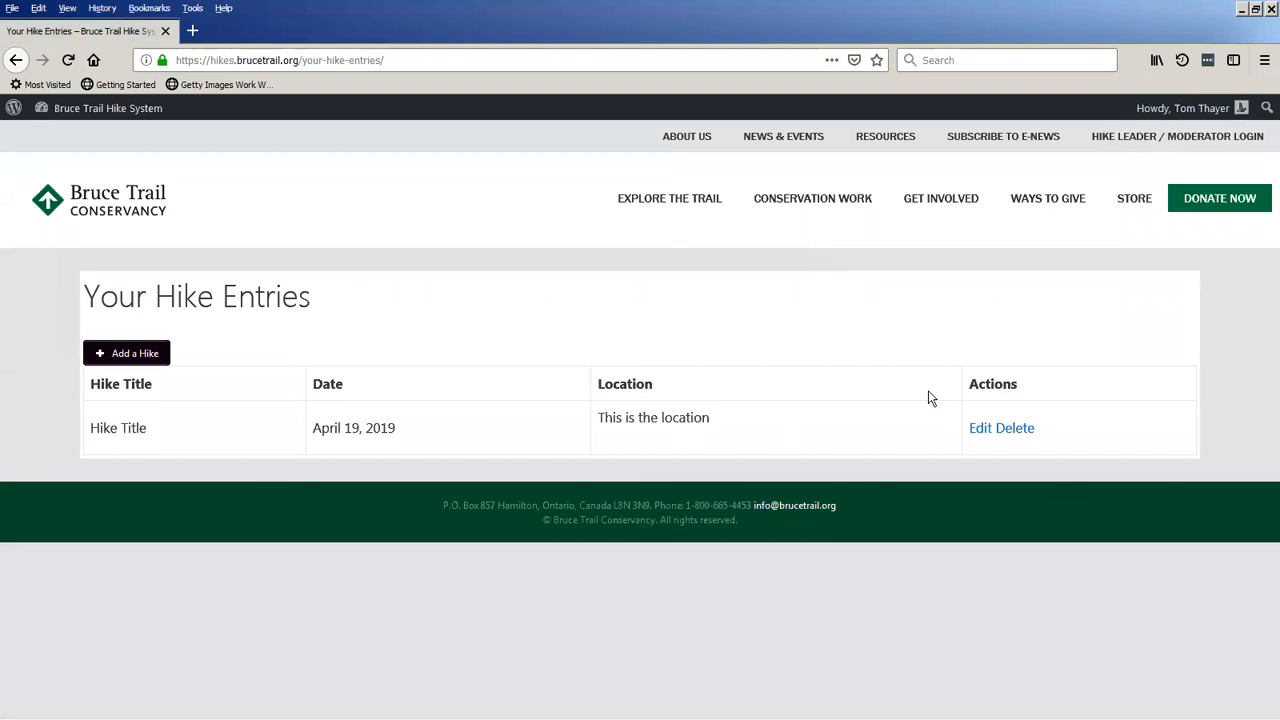
pyautogui.click(982, 431)
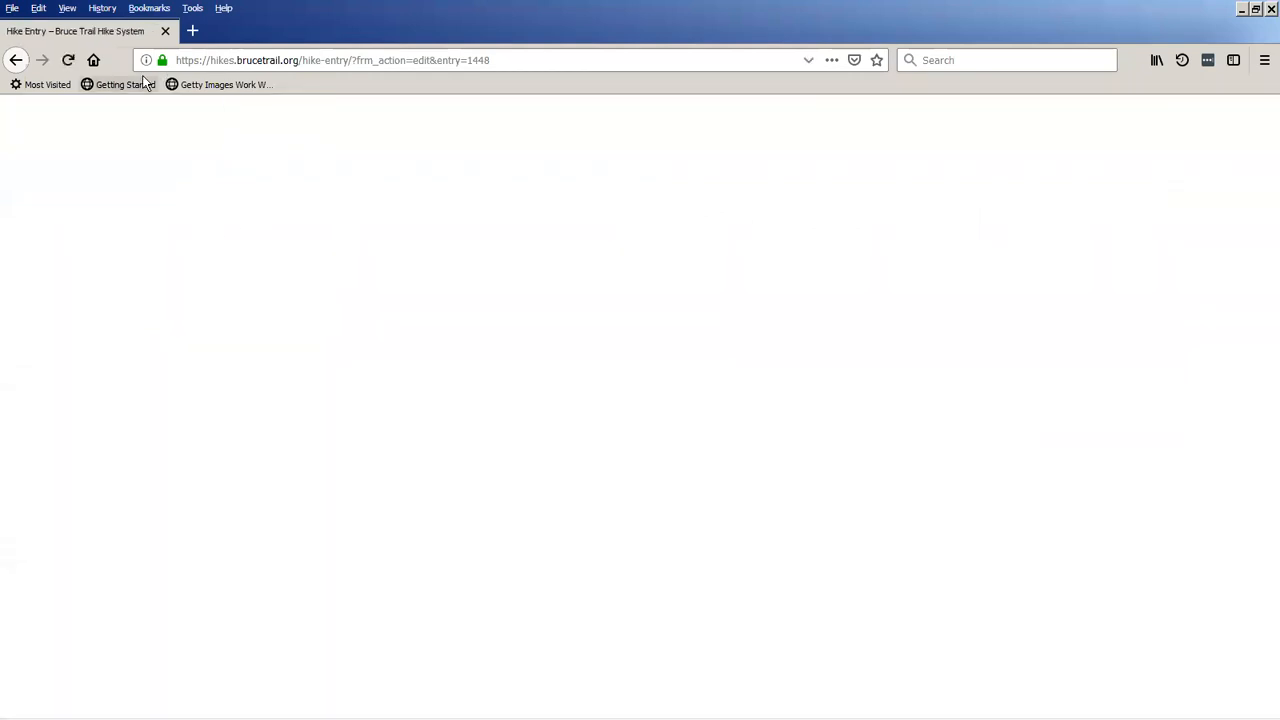
pyautogui.click(15, 60)
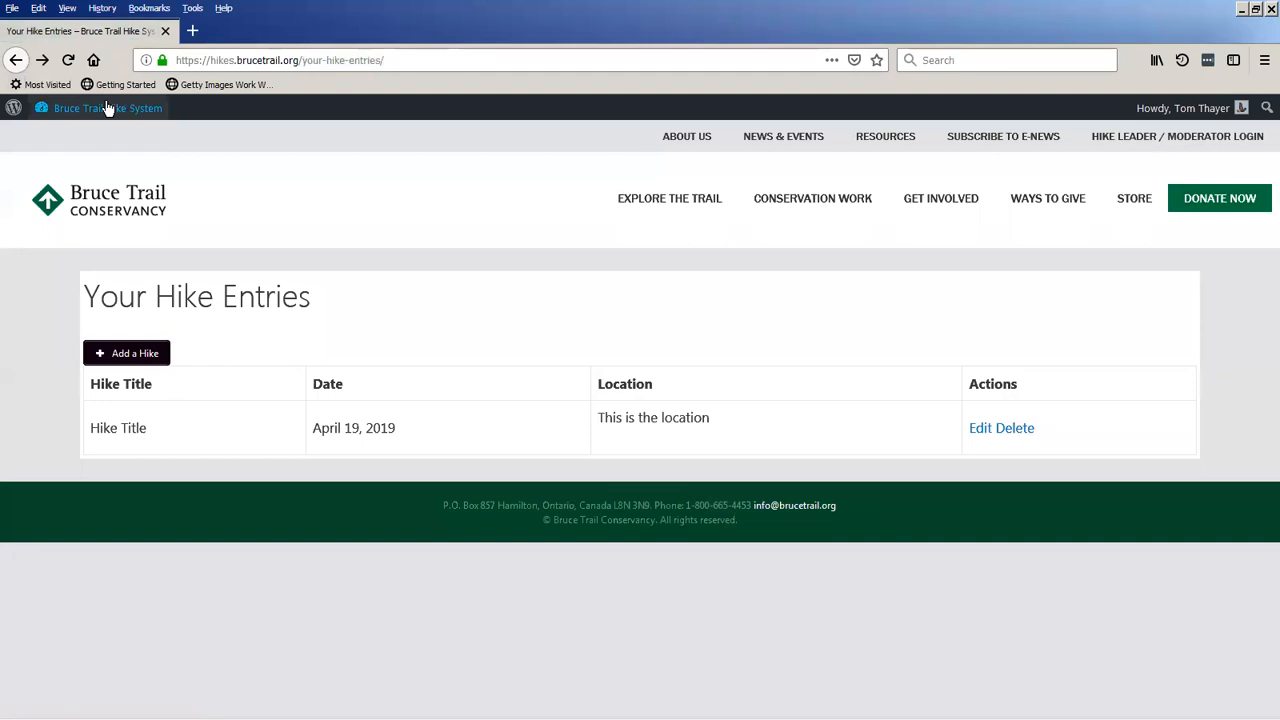
pyautogui.click(105, 112)
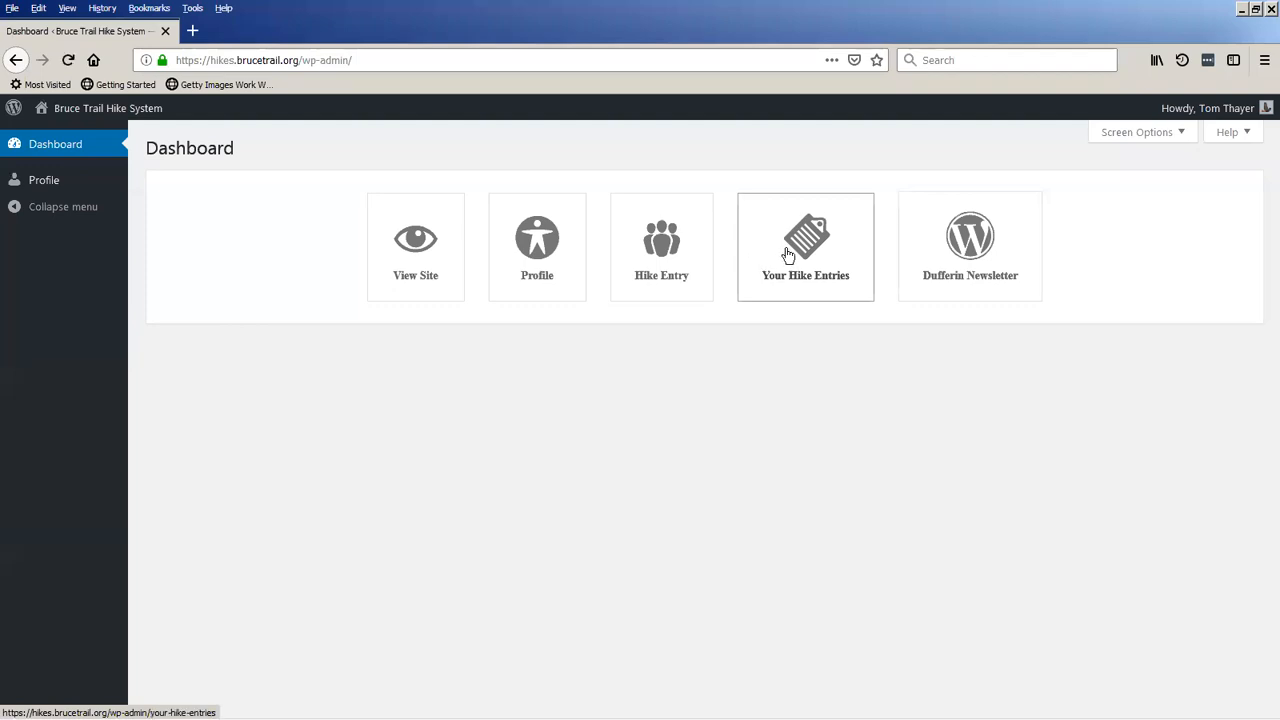
# Log out of the hike leader account and open the hike leader / moderator login page.
pyautogui.moveTo(1190, 112)
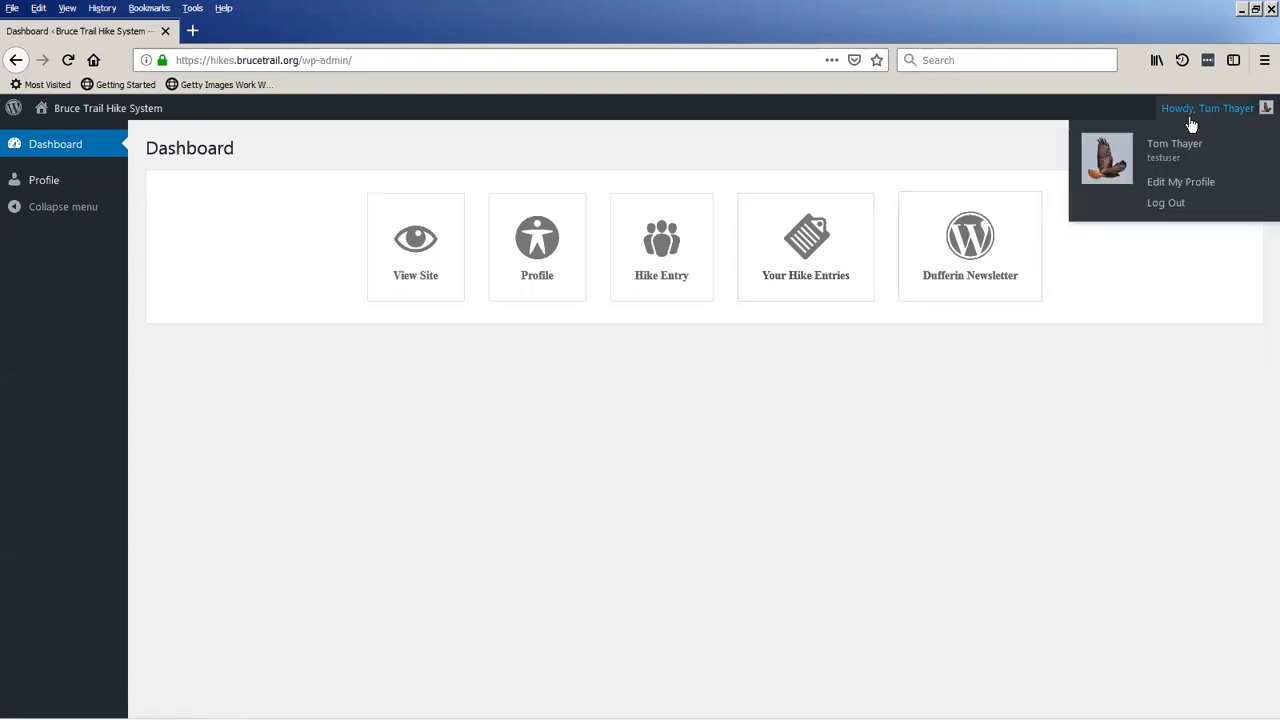
pyautogui.click(1166, 204)
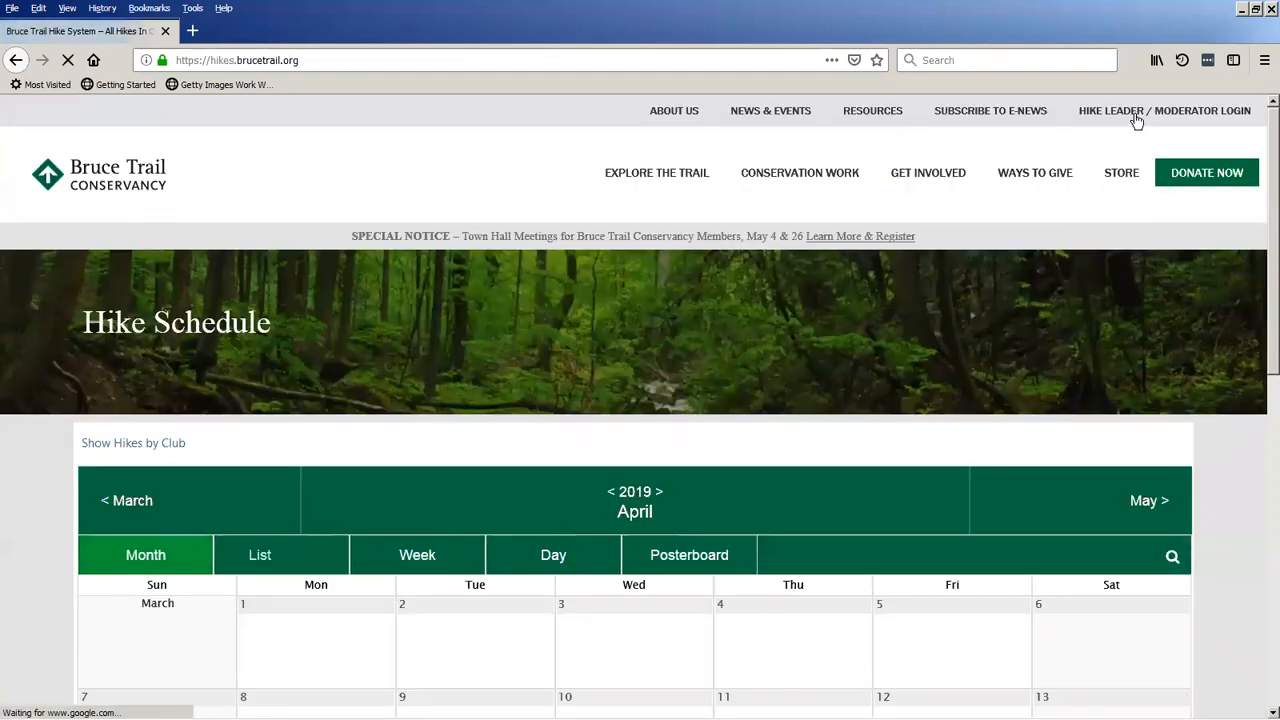
pyautogui.click(1136, 118)
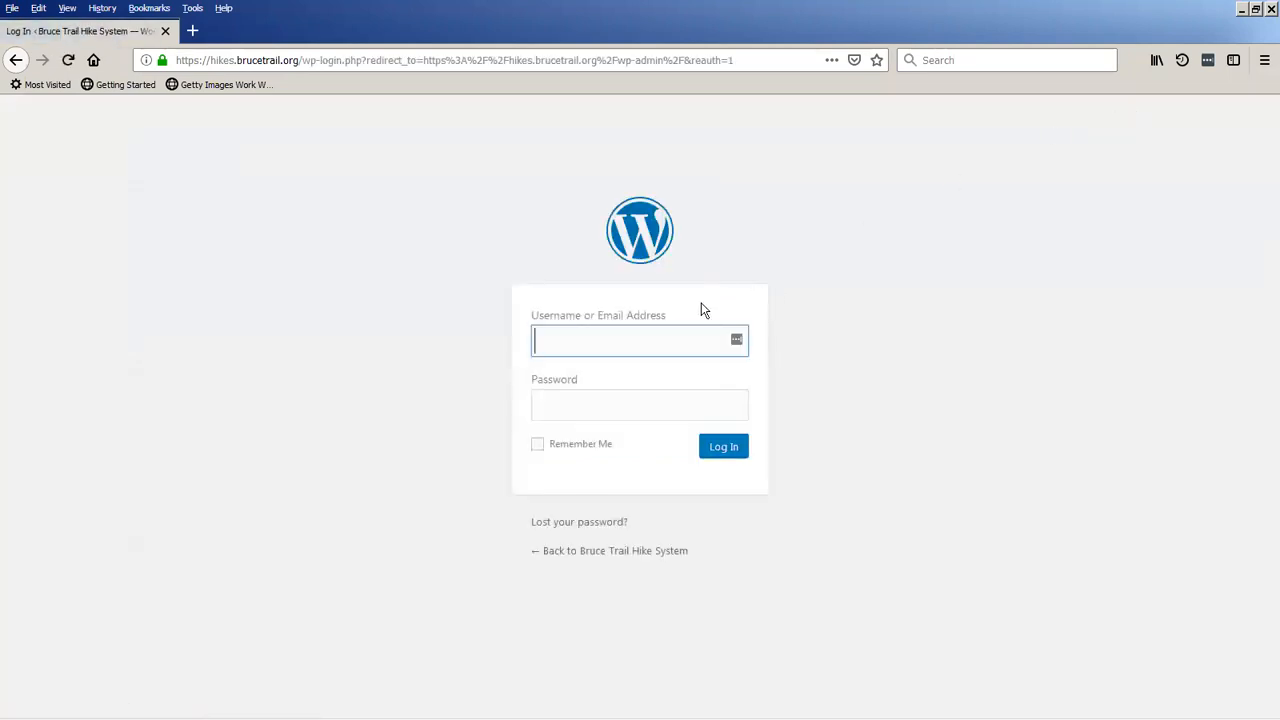
# Log in to the Dufferin moderator account by entering its username and password.
pyautogui.write('duffer')
pyautogui.press('Down')
pyautogui.press('Return')
pyautogui.press('Tab')
pyautogui.write('************')
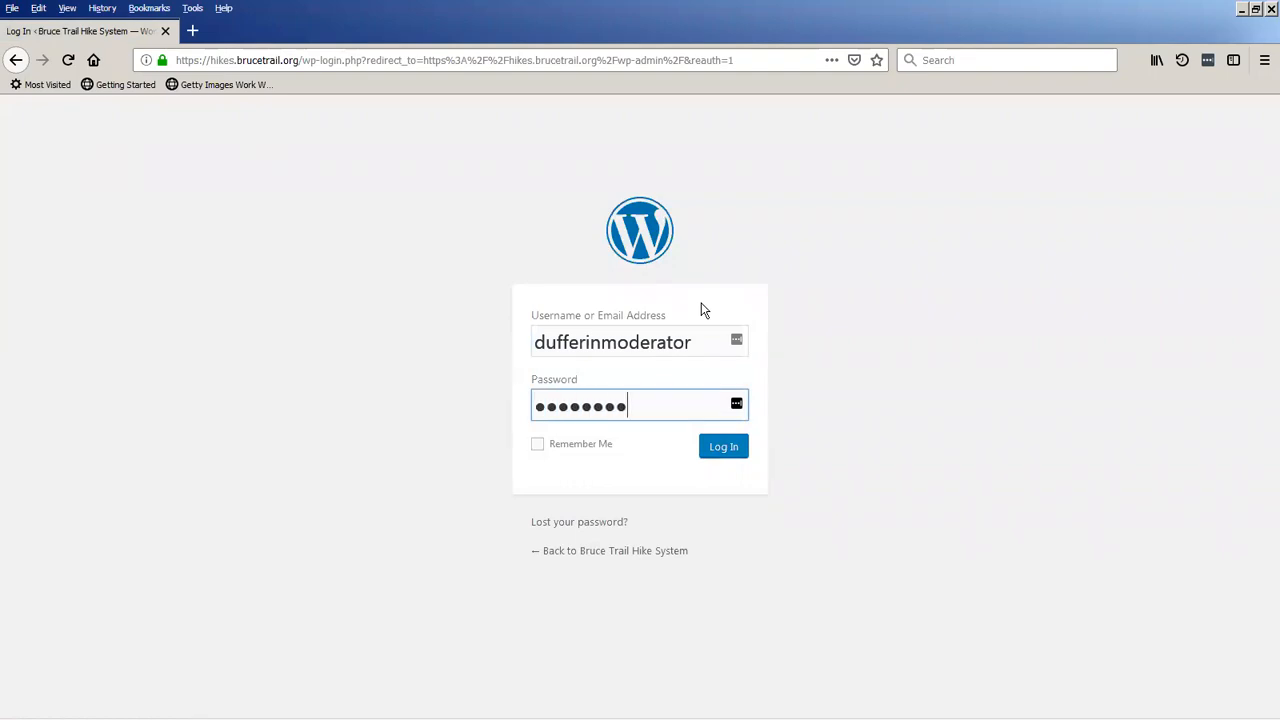
pyautogui.write('*')
pyautogui.press('Return')
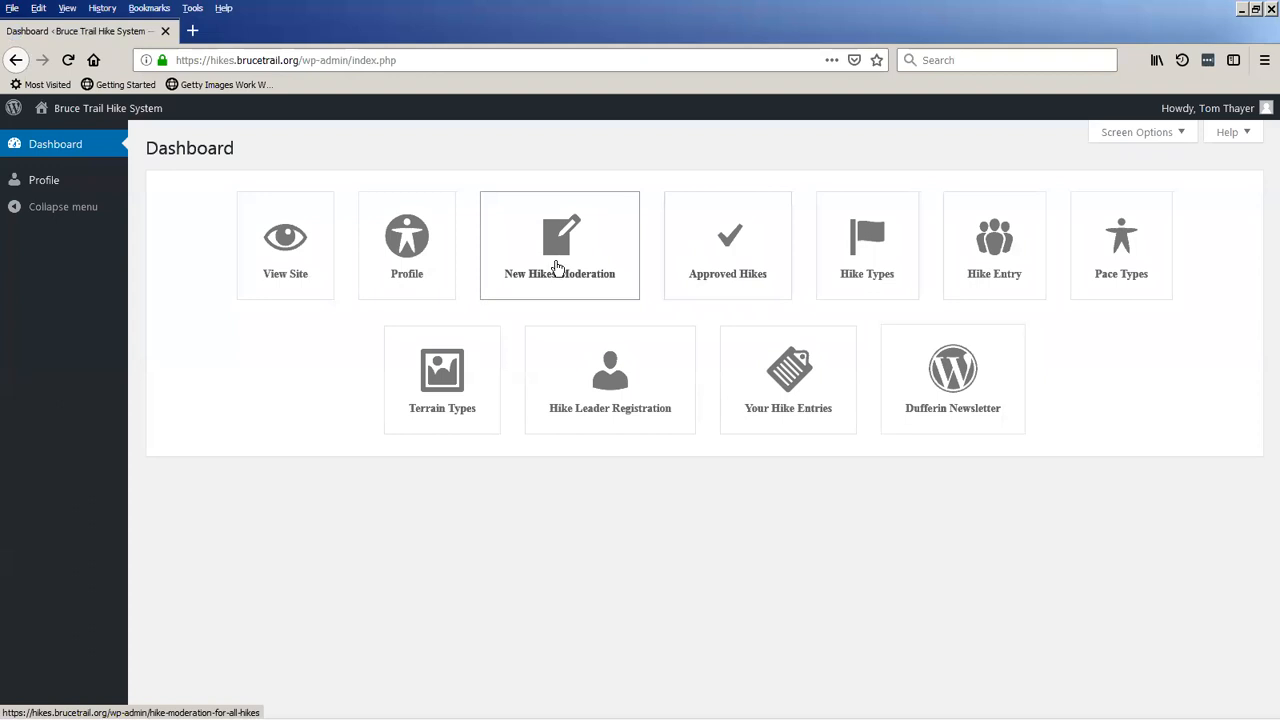
# Open the April 19, 2019 hike for editing from the new hikes moderation list and review all its fields.
pyautogui.click(557, 267)
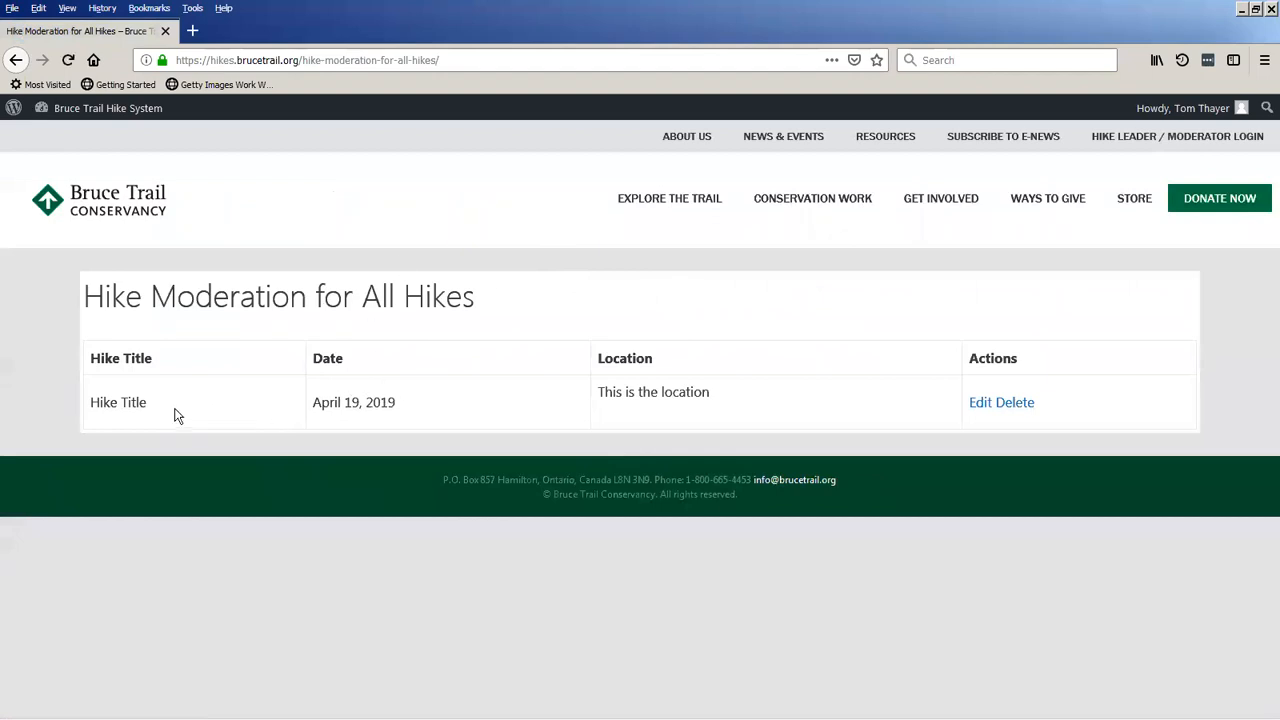
pyautogui.click(980, 403)
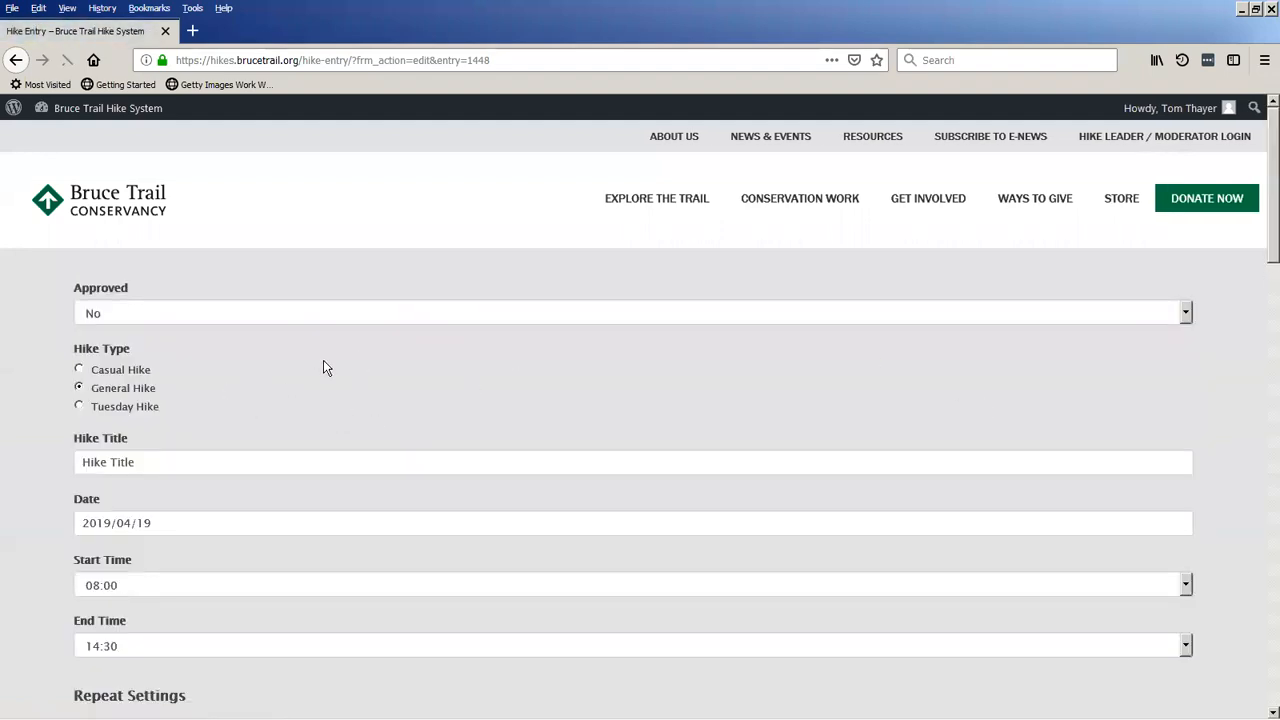
pyautogui.scroll(-3, 12, 490)
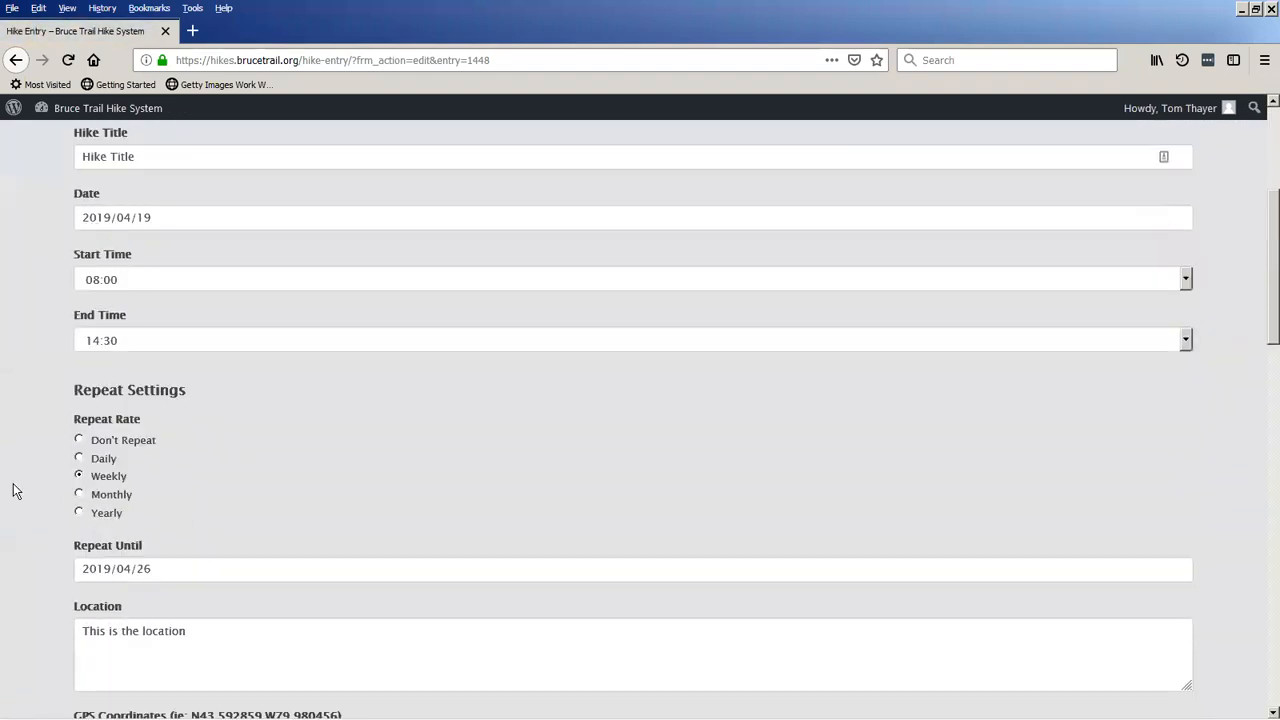
pyautogui.scroll(-10, 13, 490)
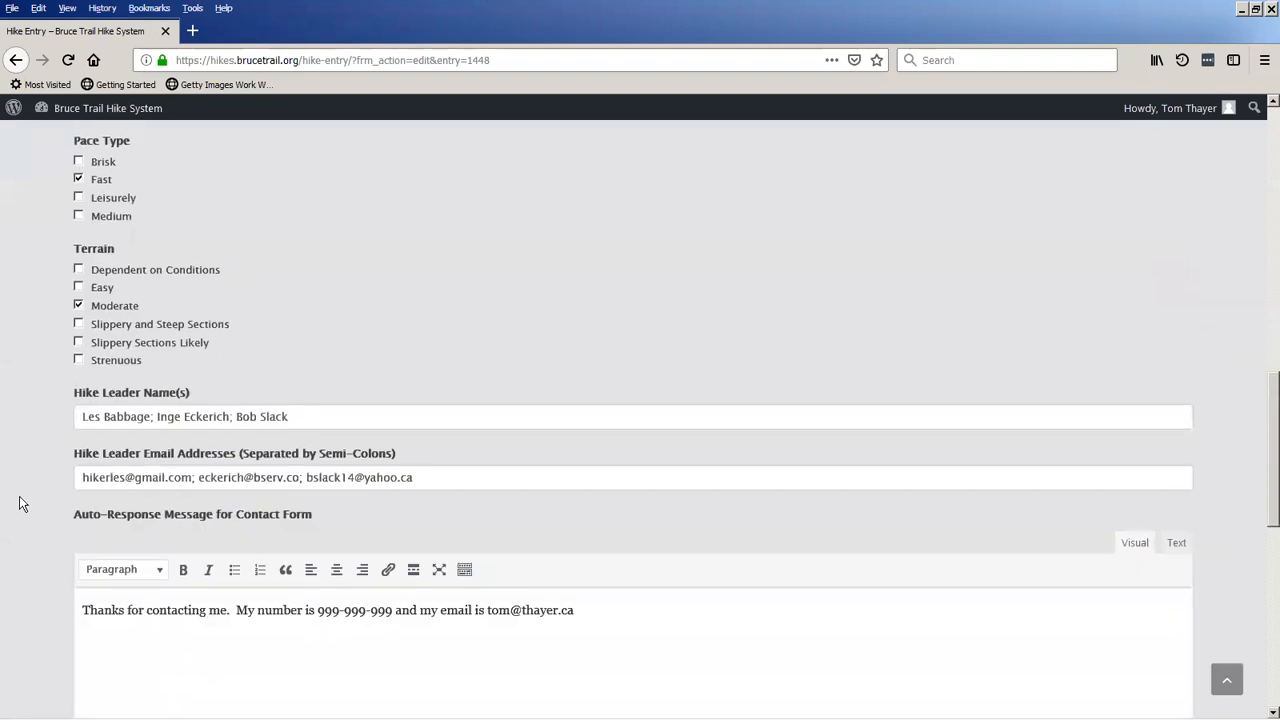
pyautogui.scroll(-3, 21, 501)
pyautogui.scroll(12, 21, 502)
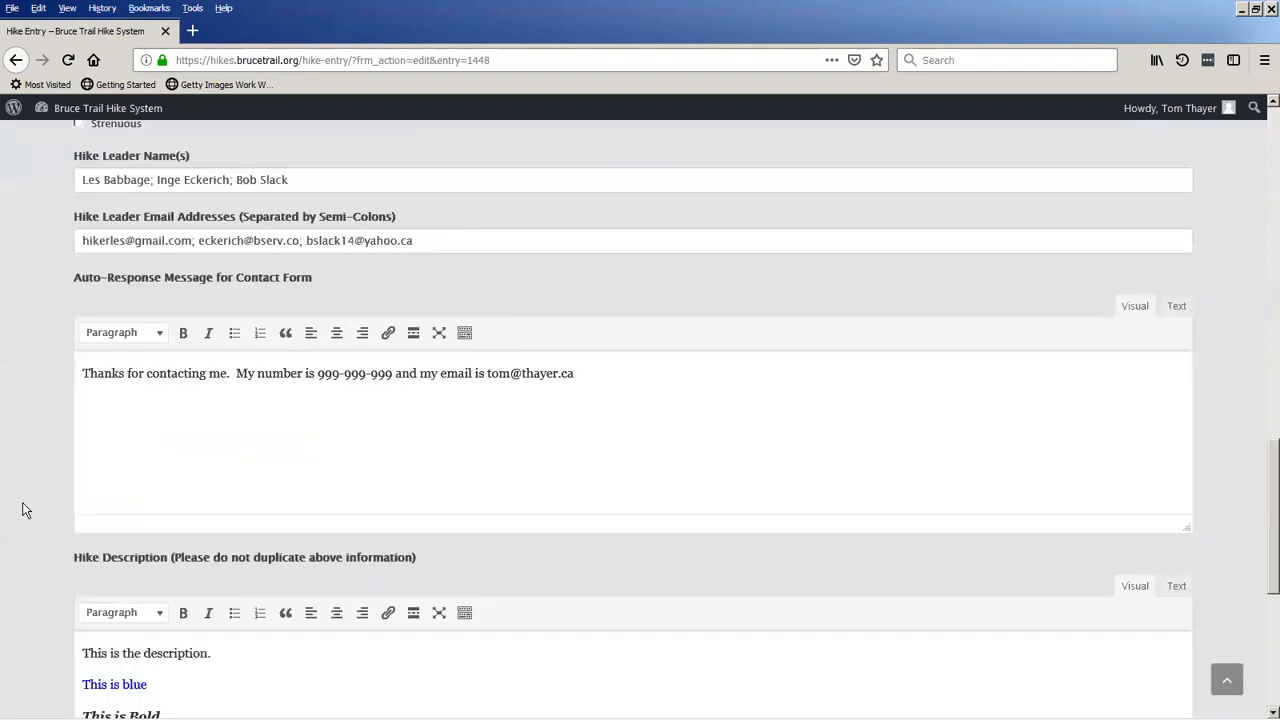
pyautogui.scroll(4, 27, 509)
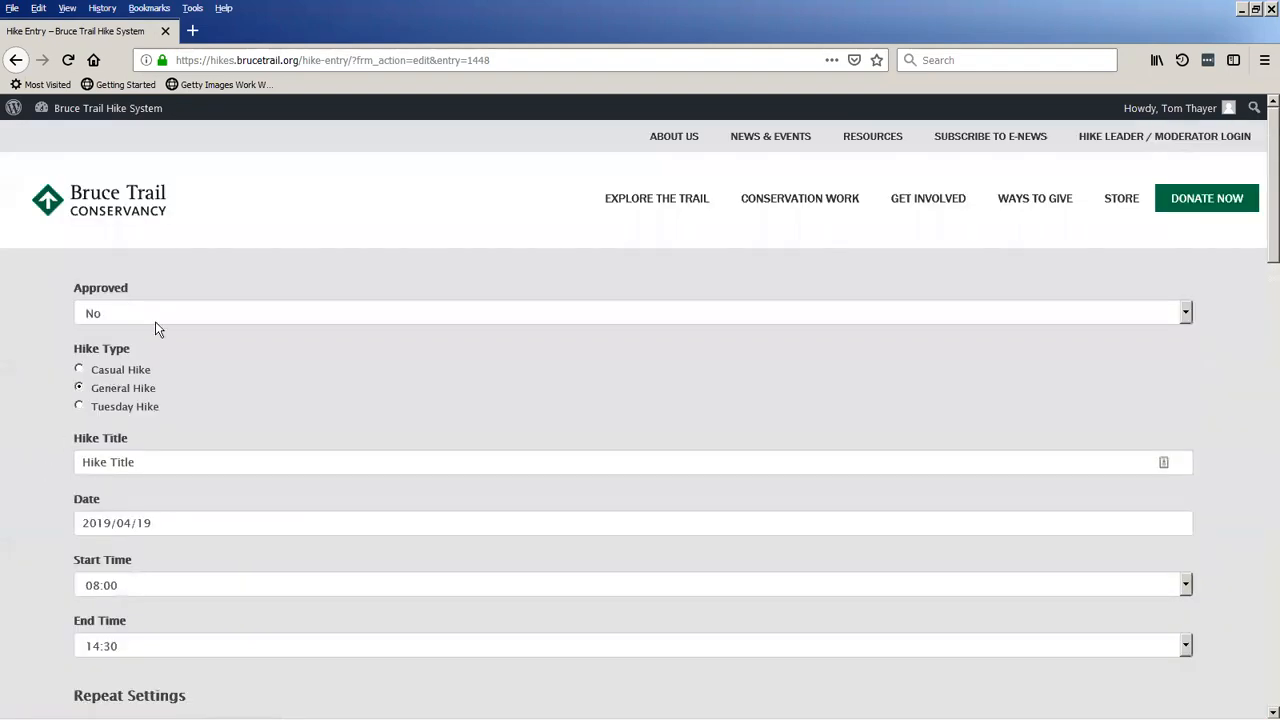
# Approve the submitted hike and update its entry.
pyautogui.click(163, 314)
pyautogui.press('Escape')
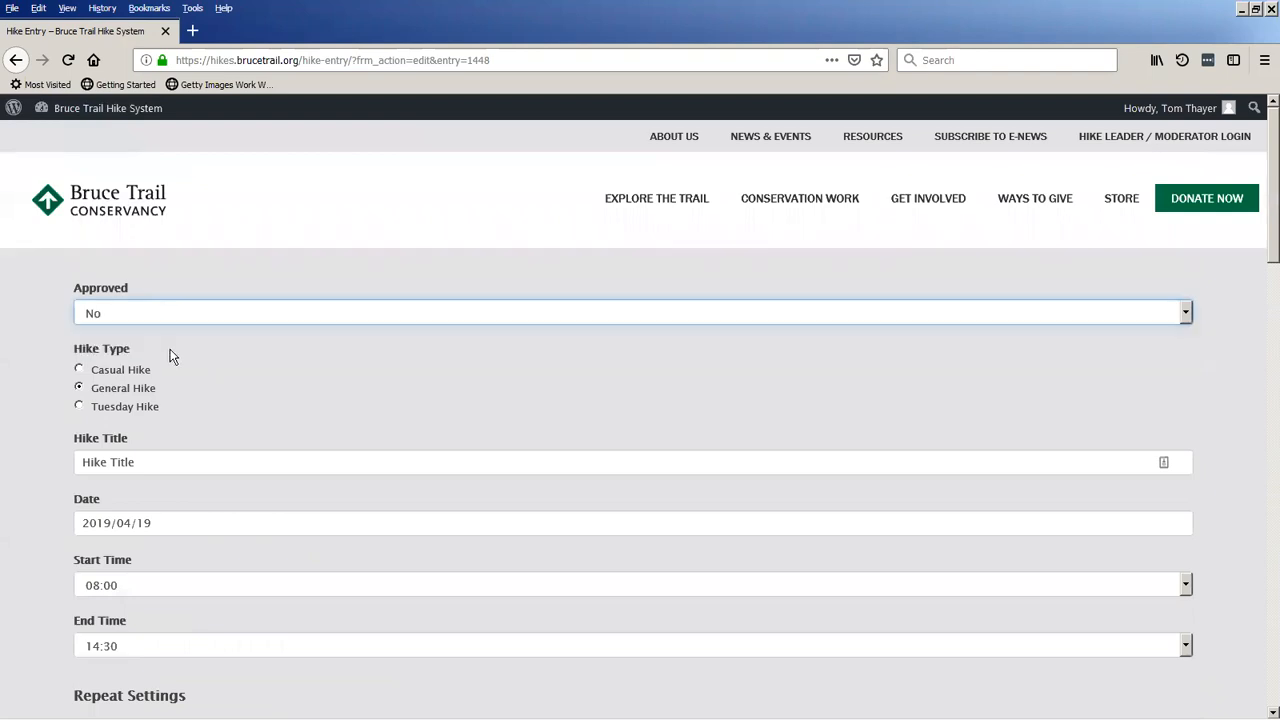
pyautogui.scroll(-10, 30, 455)
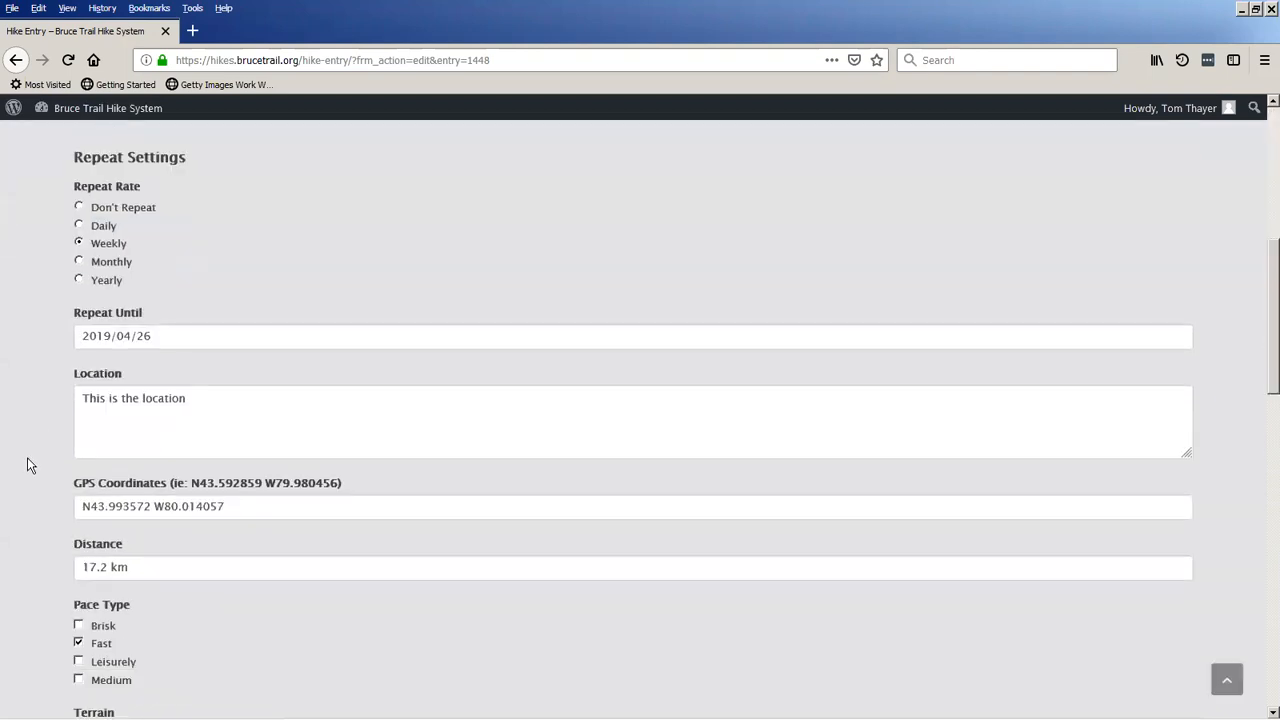
pyautogui.scroll(-5, 35, 495)
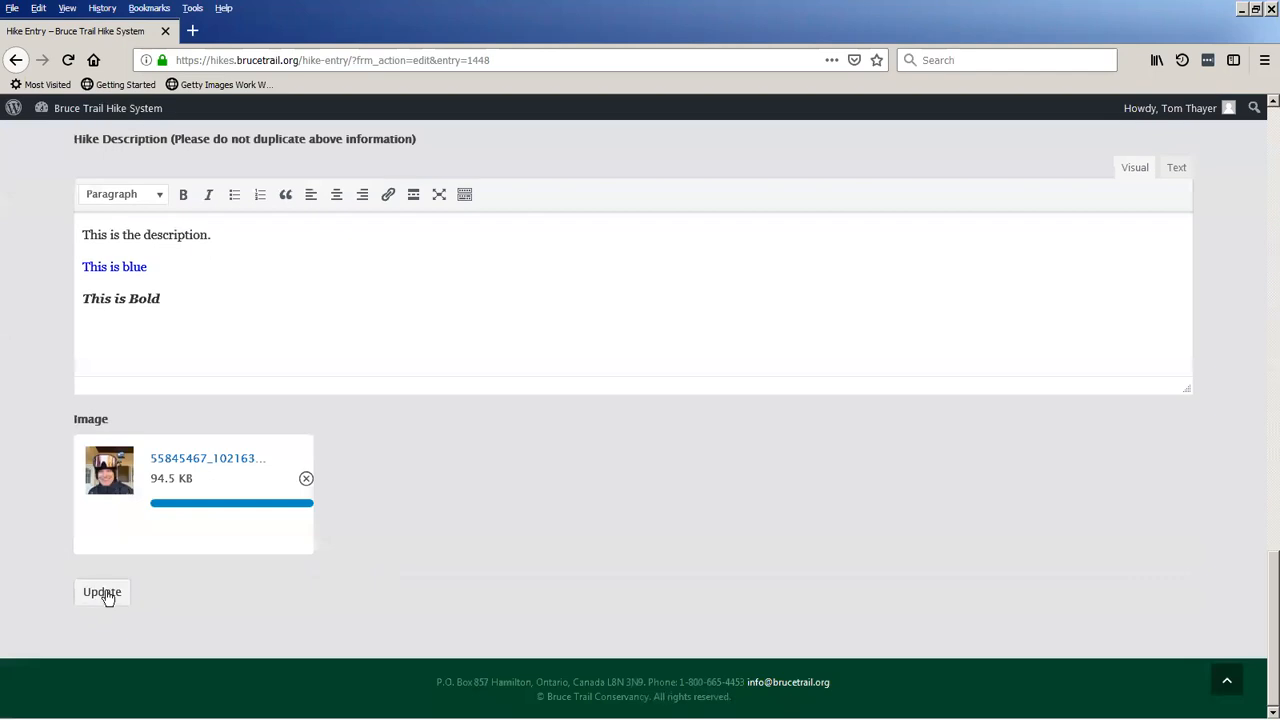
pyautogui.click(106, 594)
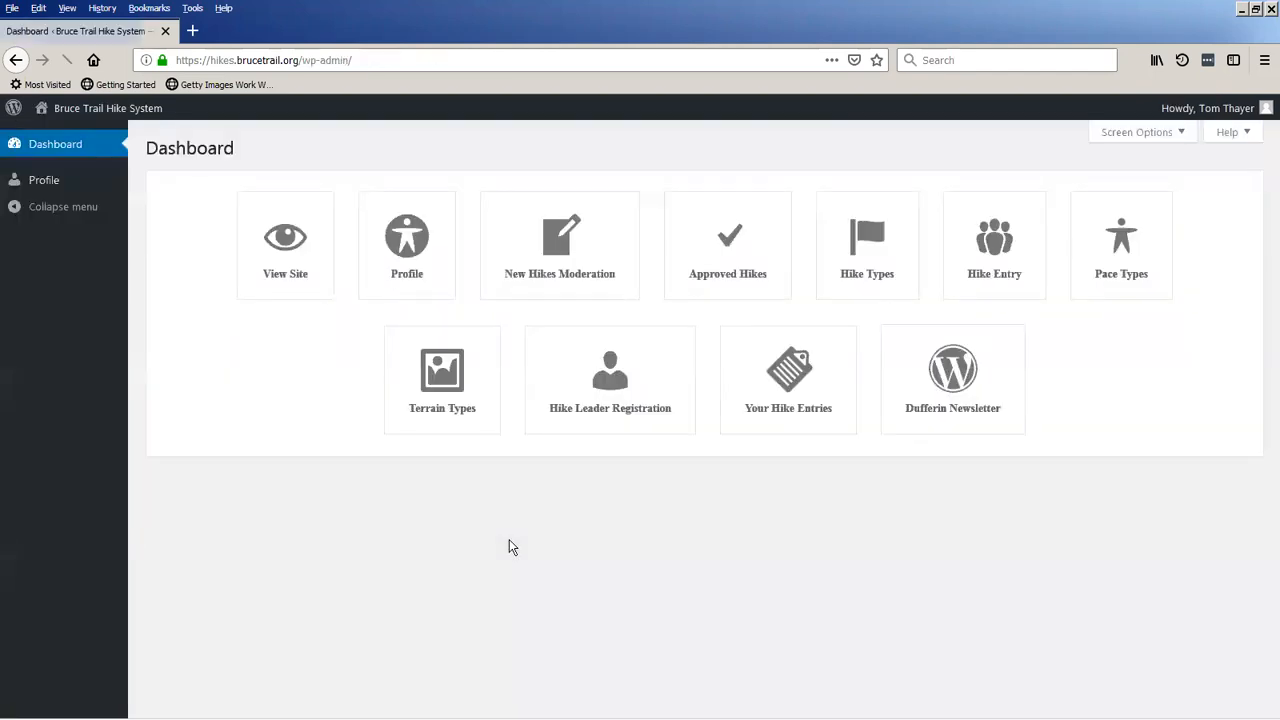
# Open the public hike schedule and check the details of the Hike Title events on April 19 and 26.
pyautogui.click(114, 115)
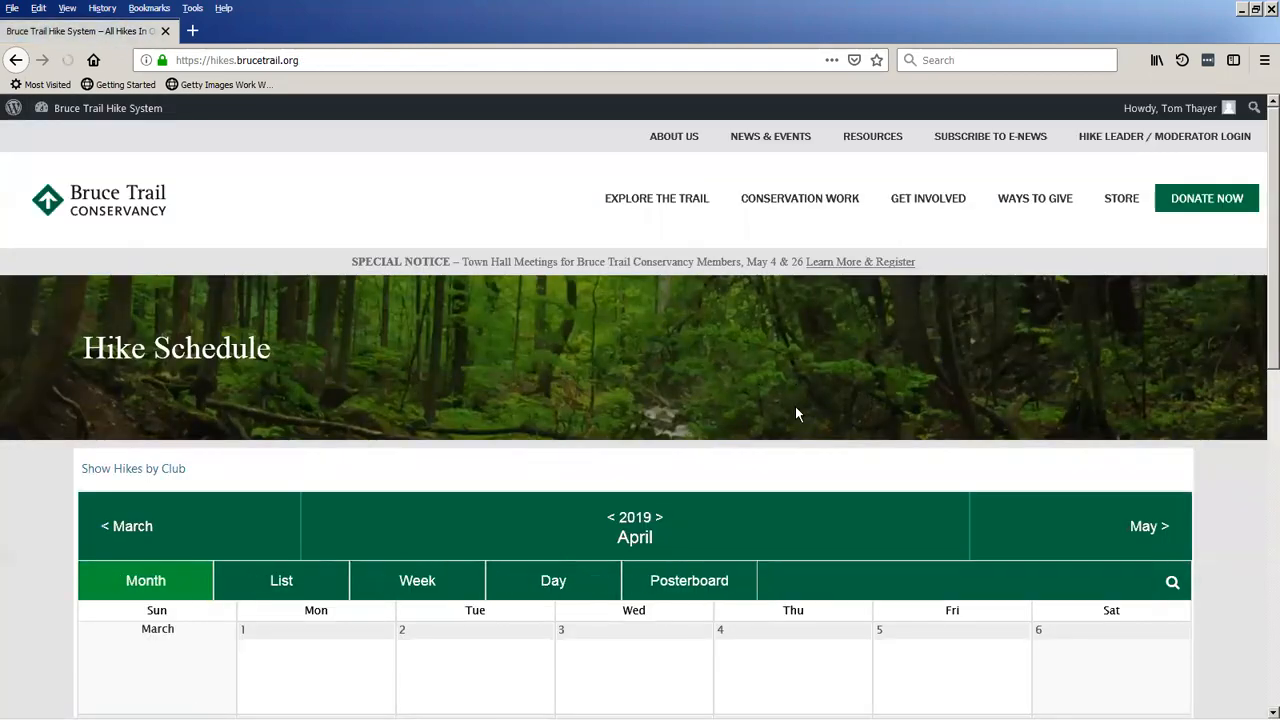
pyautogui.scroll(-4, 795, 406)
pyautogui.moveTo(914, 458)
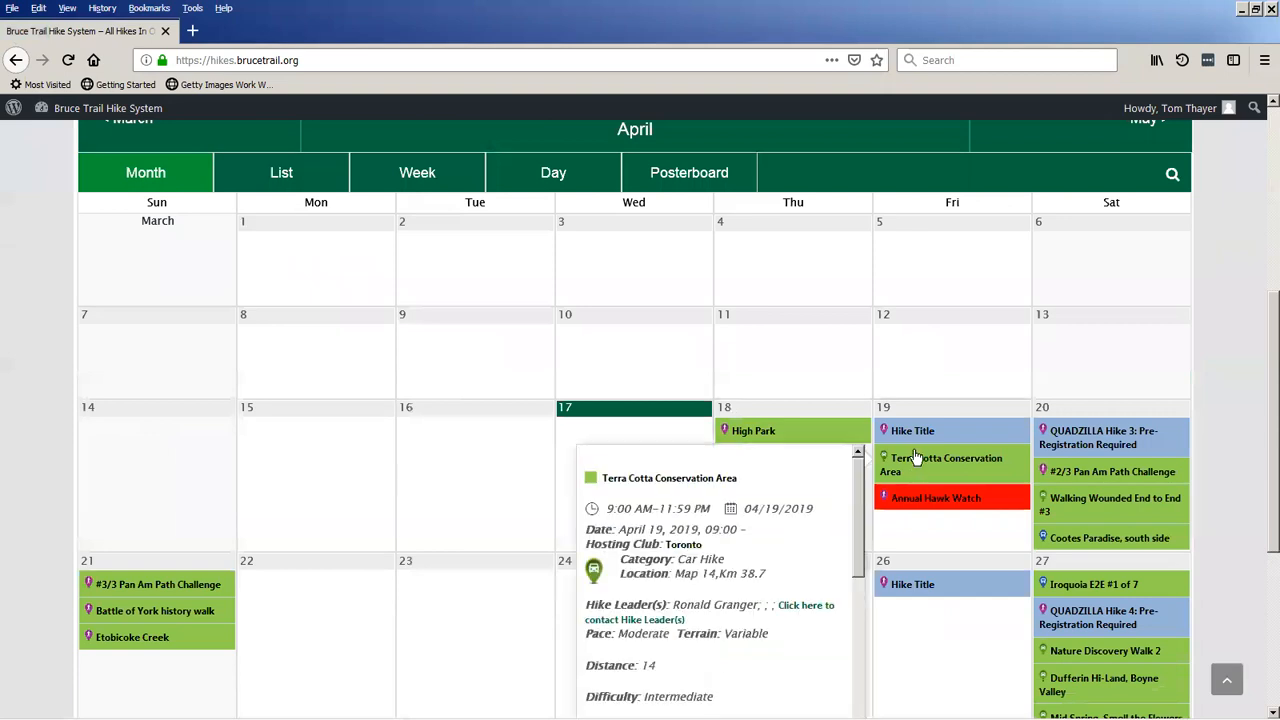
pyautogui.moveTo(914, 435)
pyautogui.moveTo(926, 586)
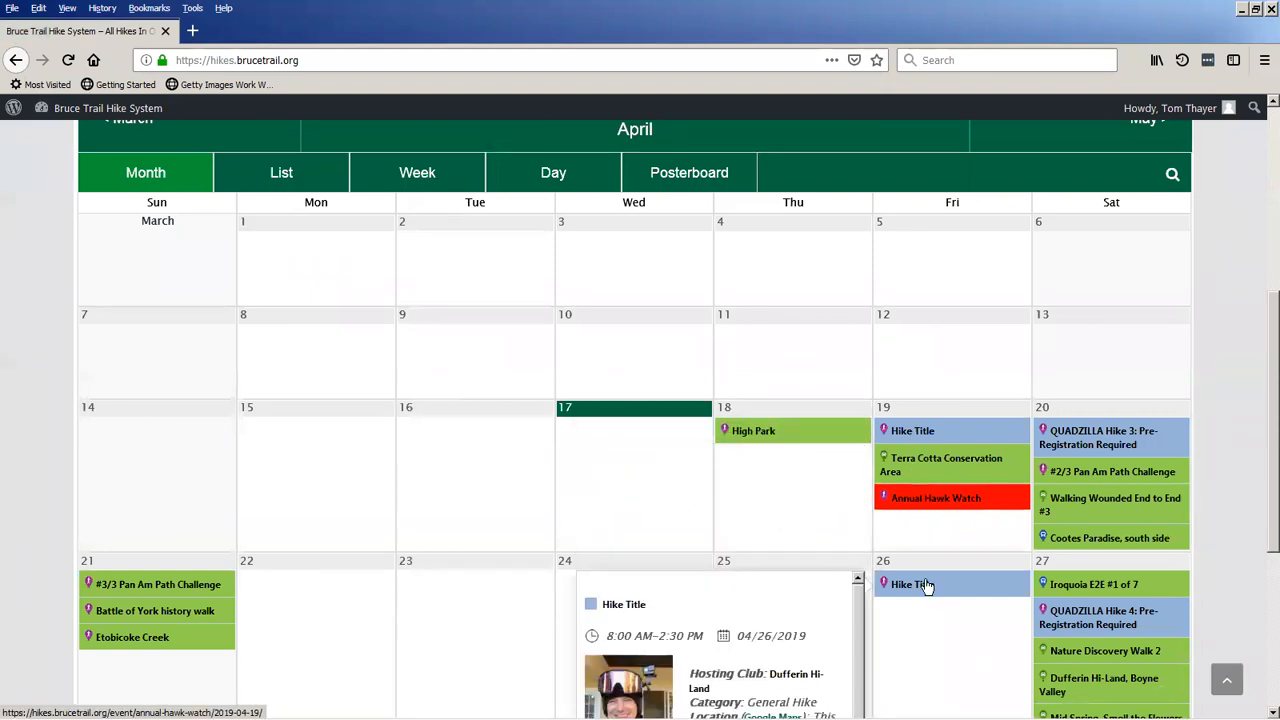
# Look through the rest of April's hike calendar, view the May 2019 hikes, and return to April.
pyautogui.scroll(-3, 771, 486)
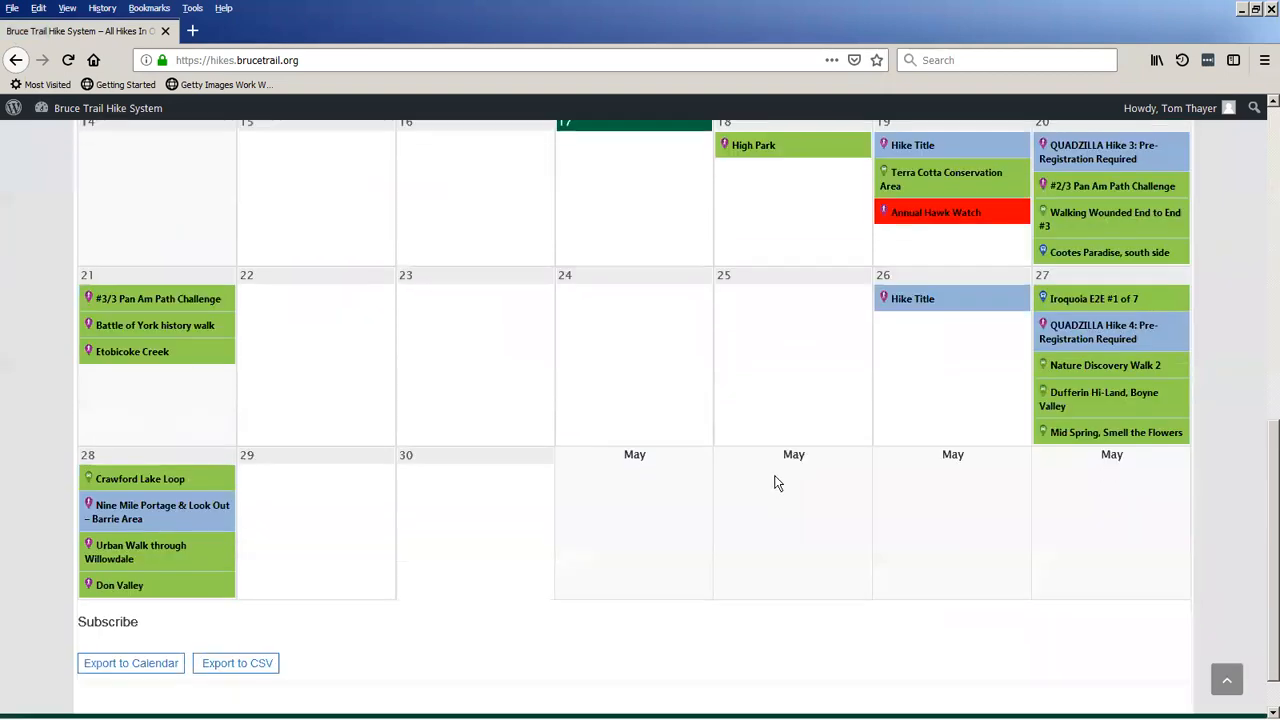
pyautogui.scroll(1, 934, 563)
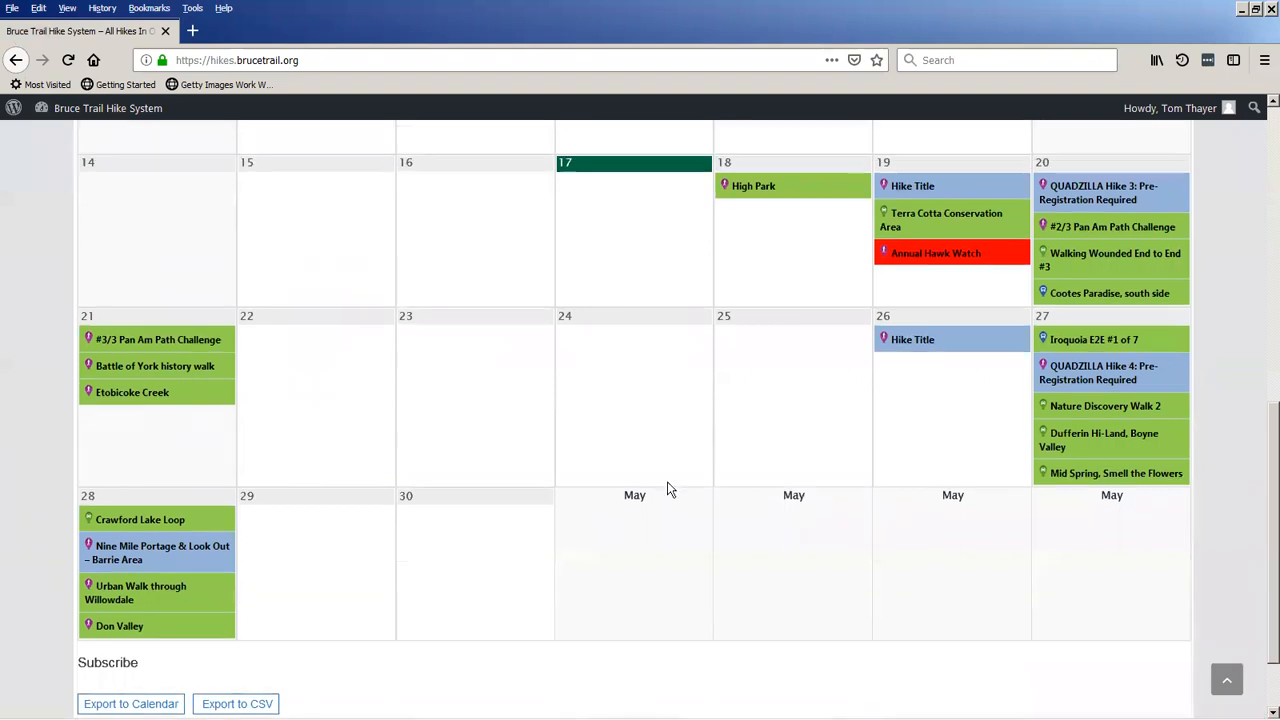
pyautogui.scroll(4, 669, 489)
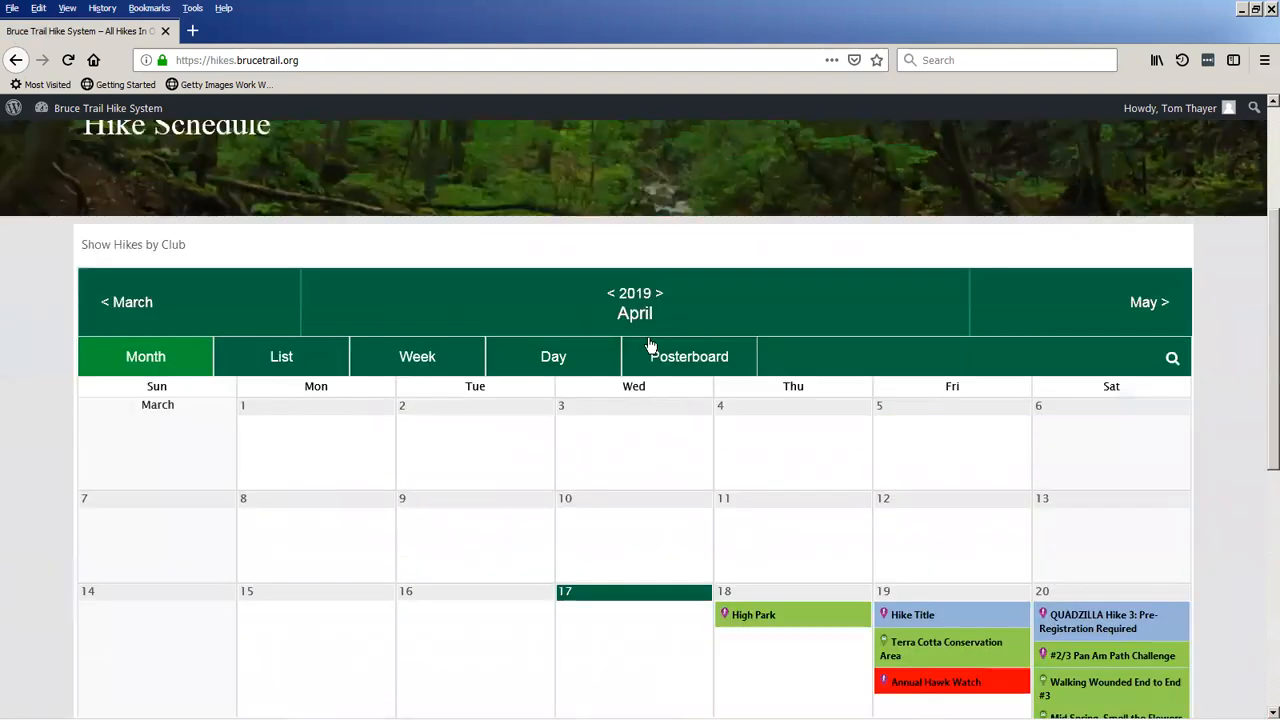
pyautogui.click(1152, 306)
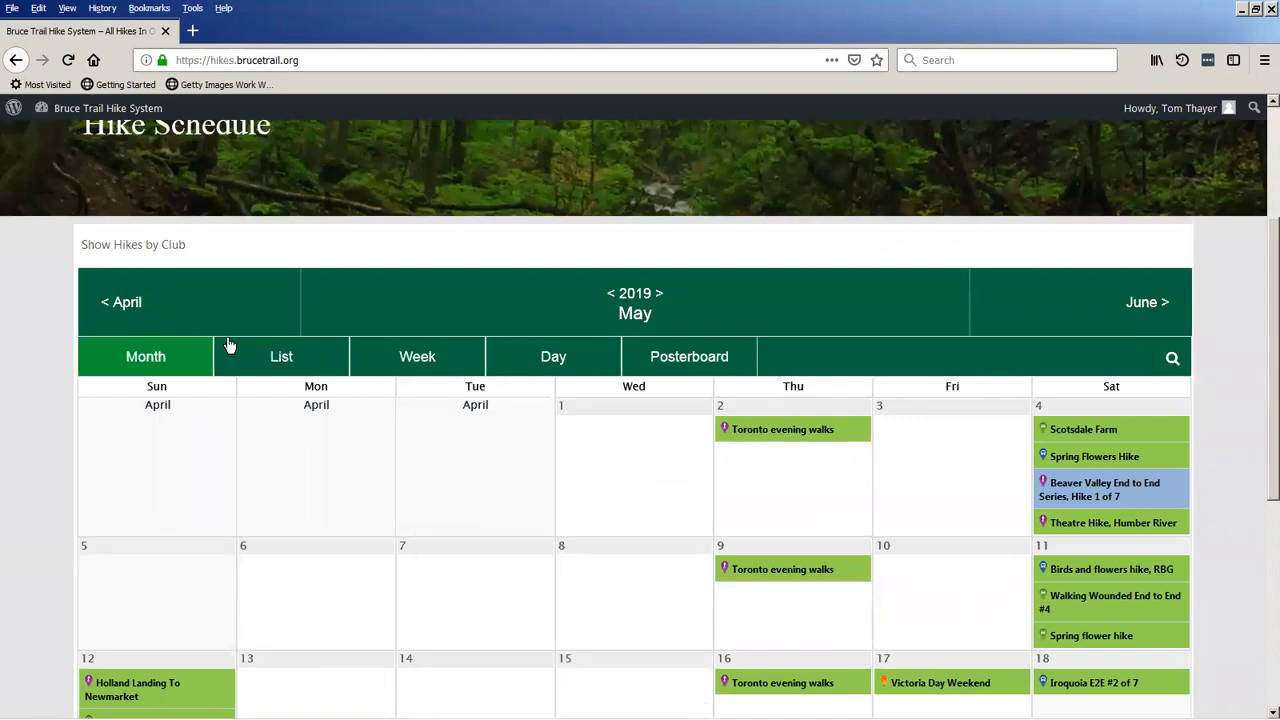
pyautogui.click(124, 303)
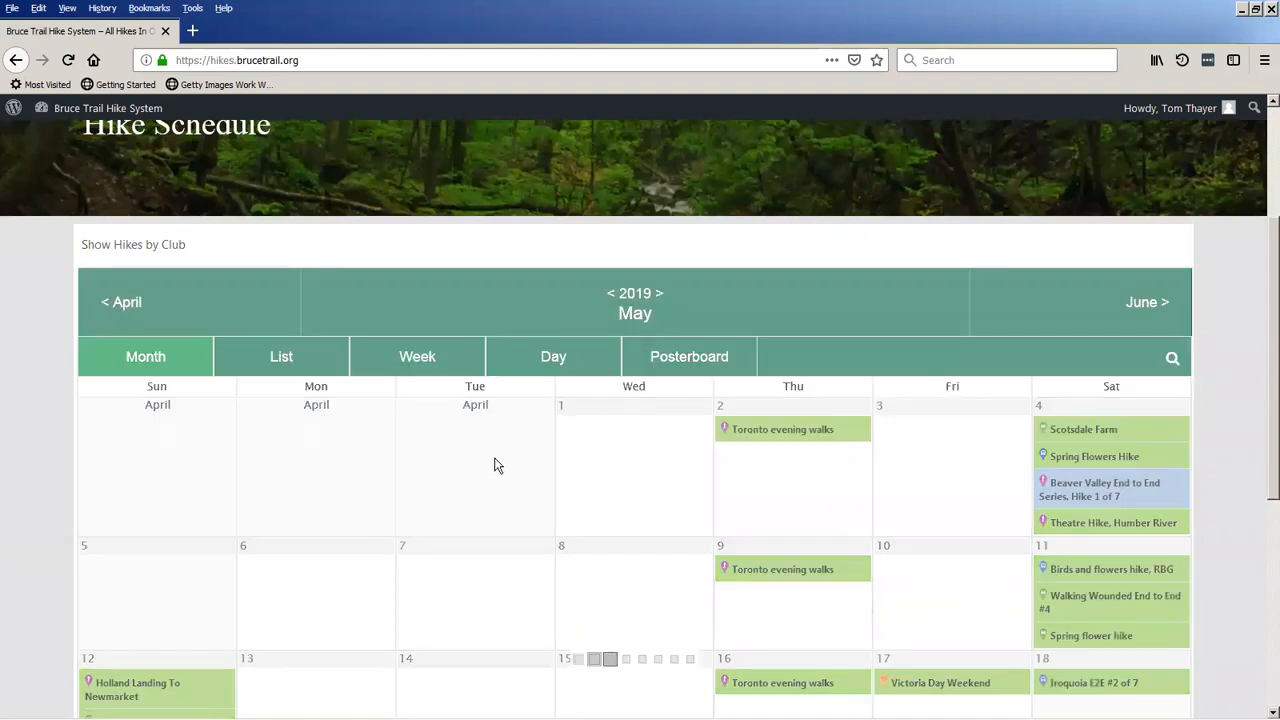
# Check the details of the April 26 Hike Title event in the public hike schedule.
pyautogui.scroll(-3, 497, 465)
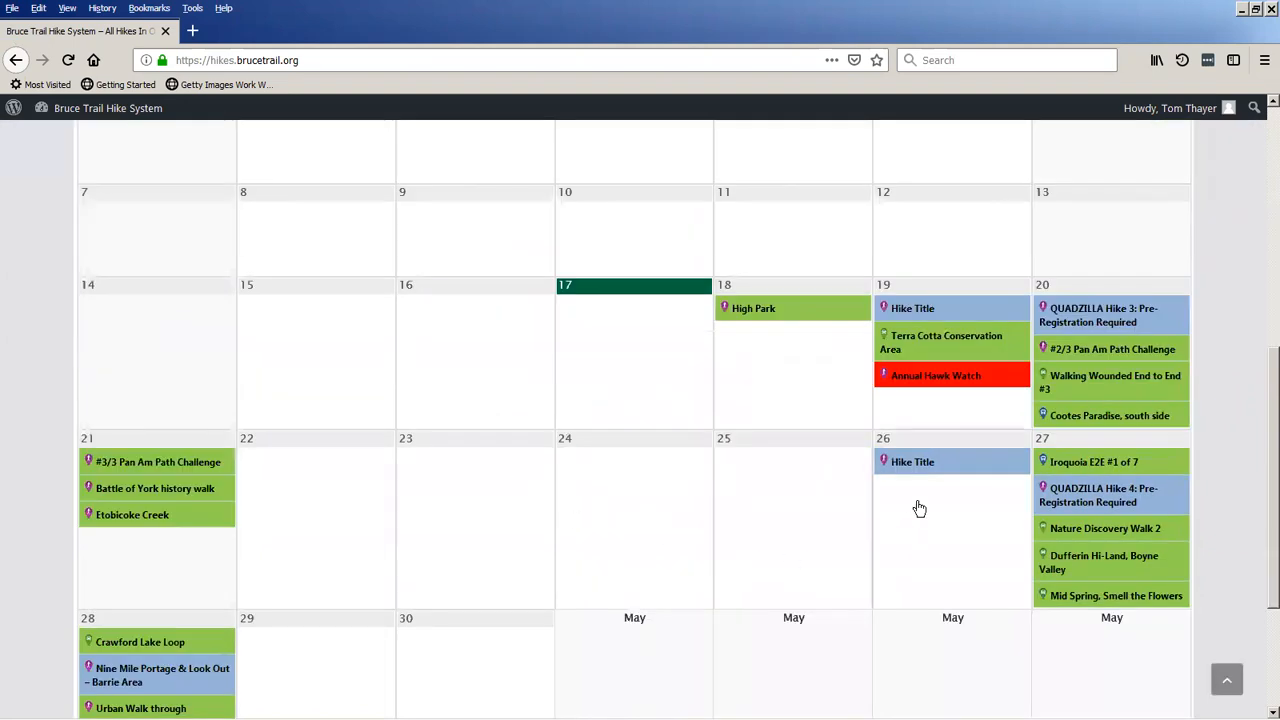
pyautogui.moveTo(933, 477)
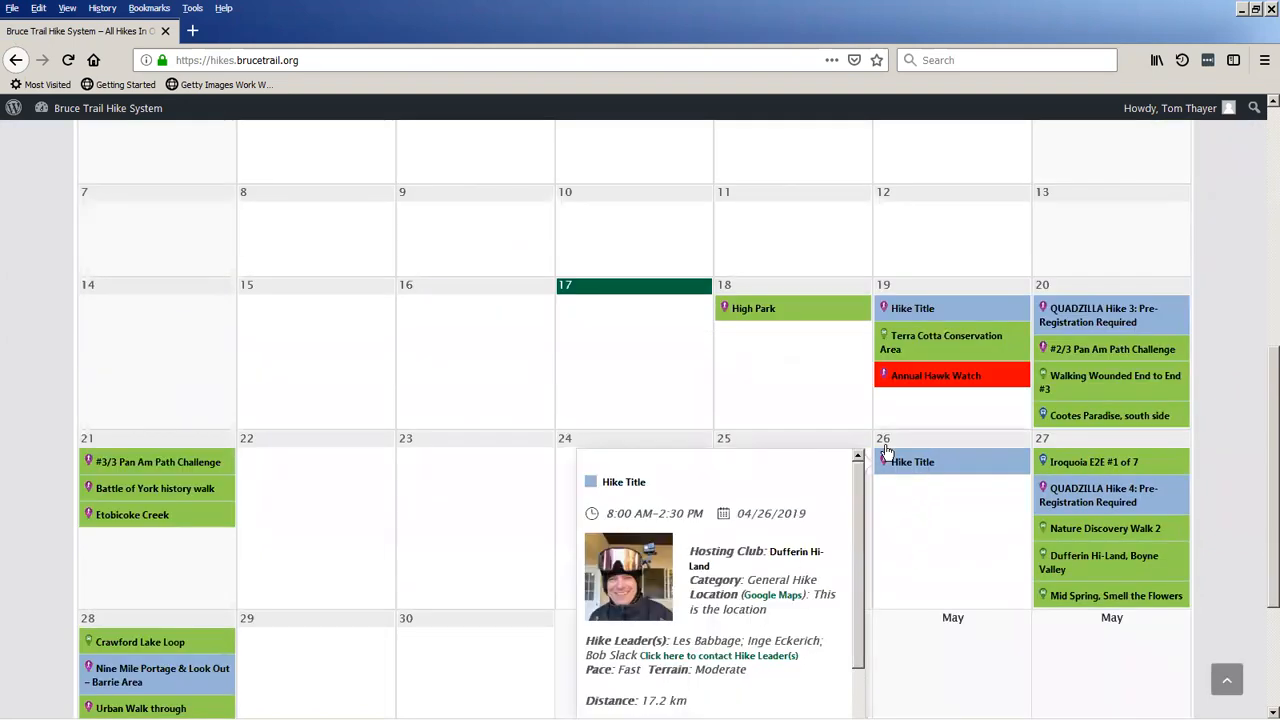
pyautogui.scroll(1, 489, 409)
pyautogui.scroll(2, 489, 409)
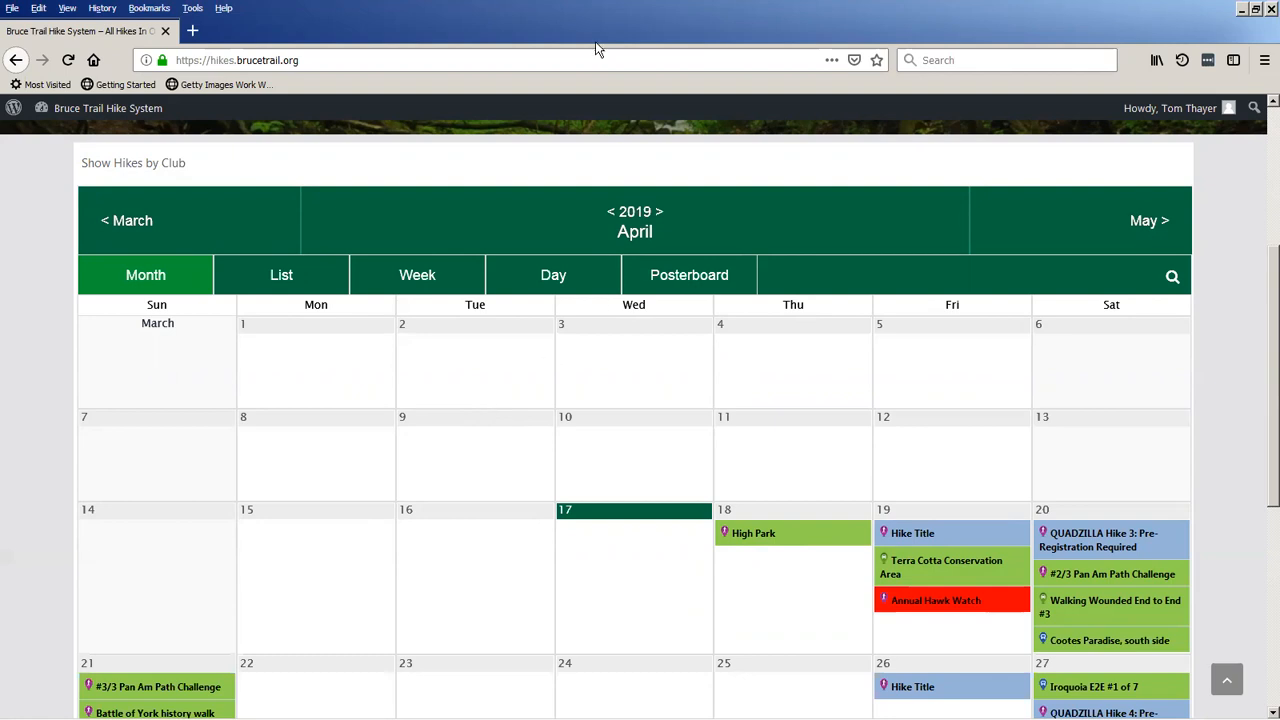
pyautogui.scroll(3, 1085, 224)
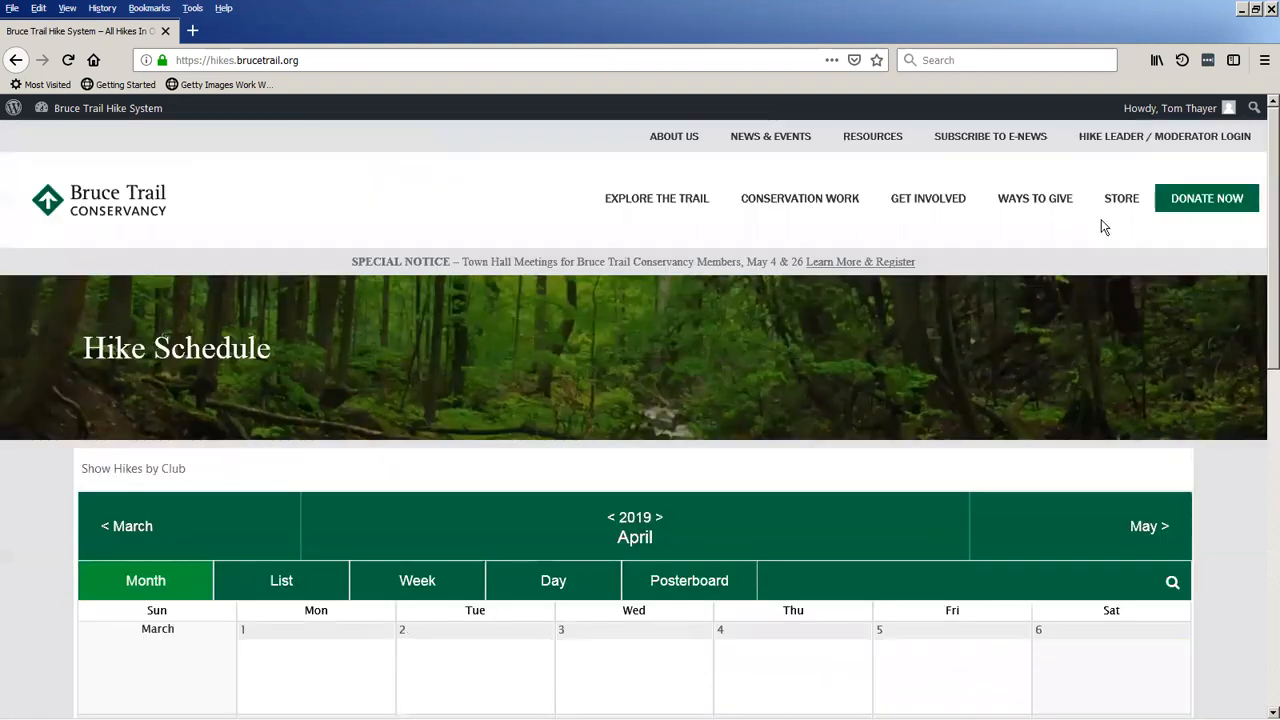
# Go back to the moderator dashboard through the account profile and open the list of approved hikes.
pyautogui.click(1148, 108)
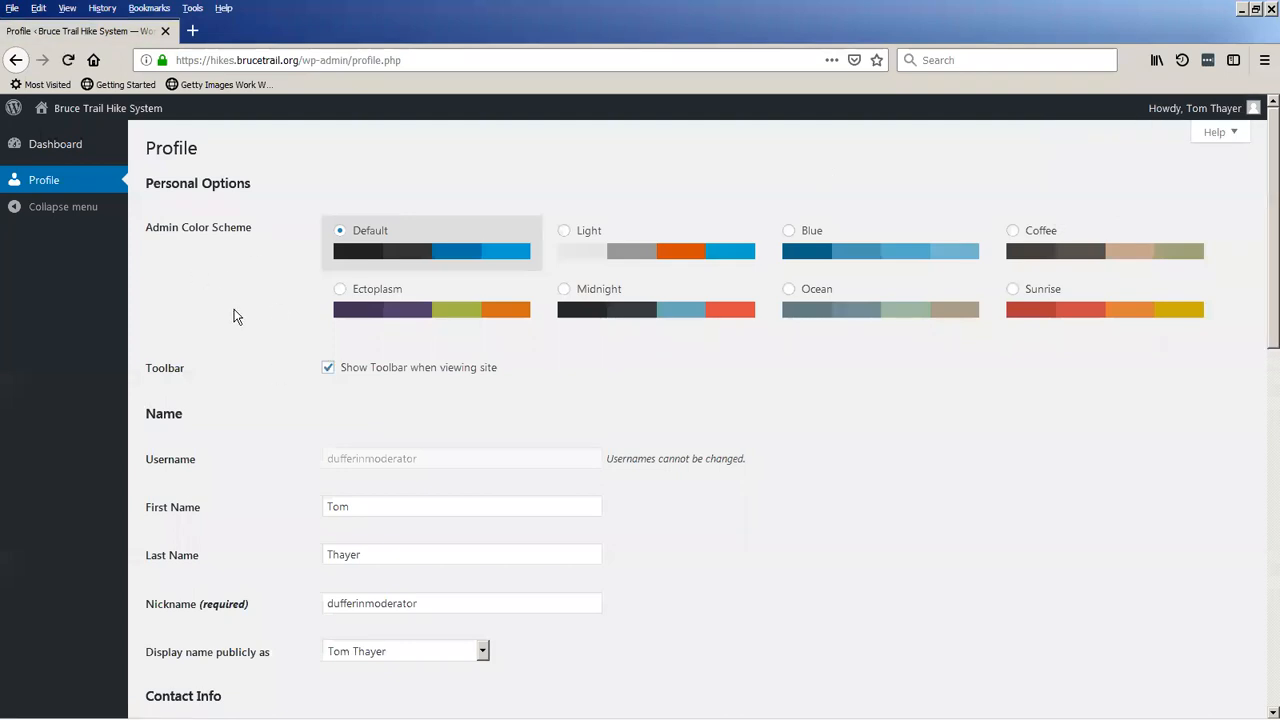
pyautogui.scroll(-1, 240, 297)
pyautogui.scroll(1, 240, 297)
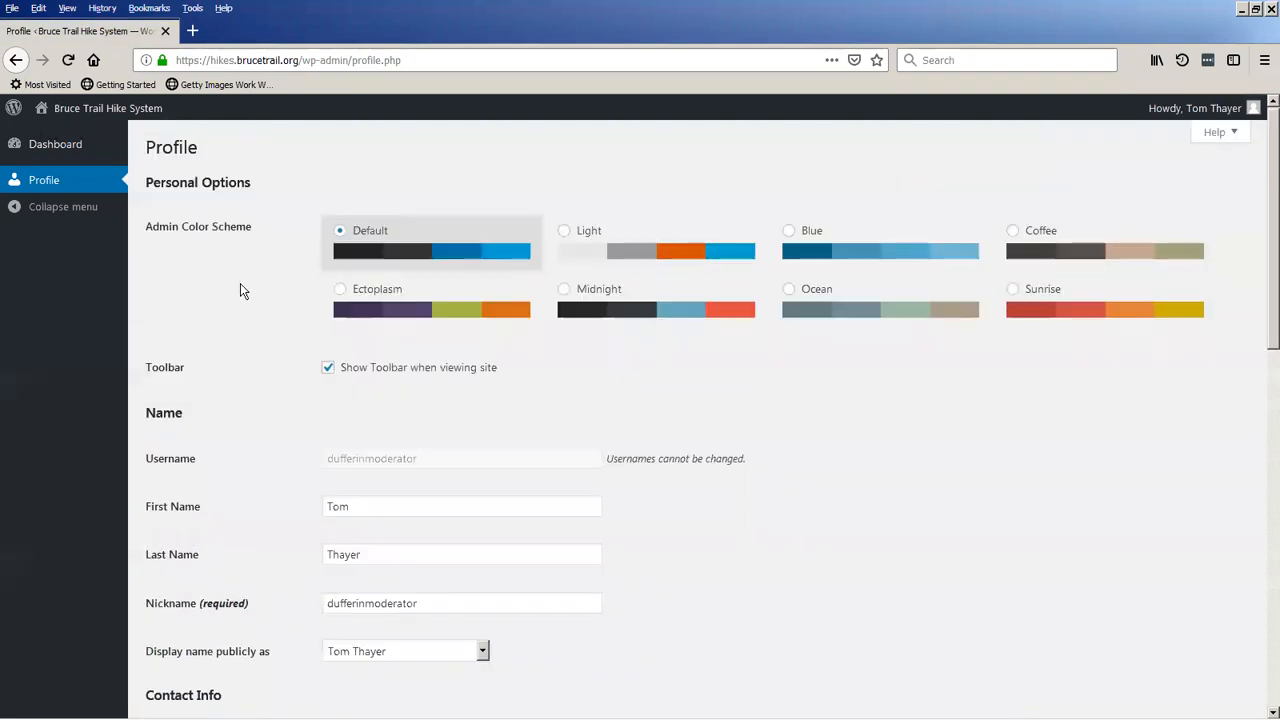
pyautogui.click(36, 146)
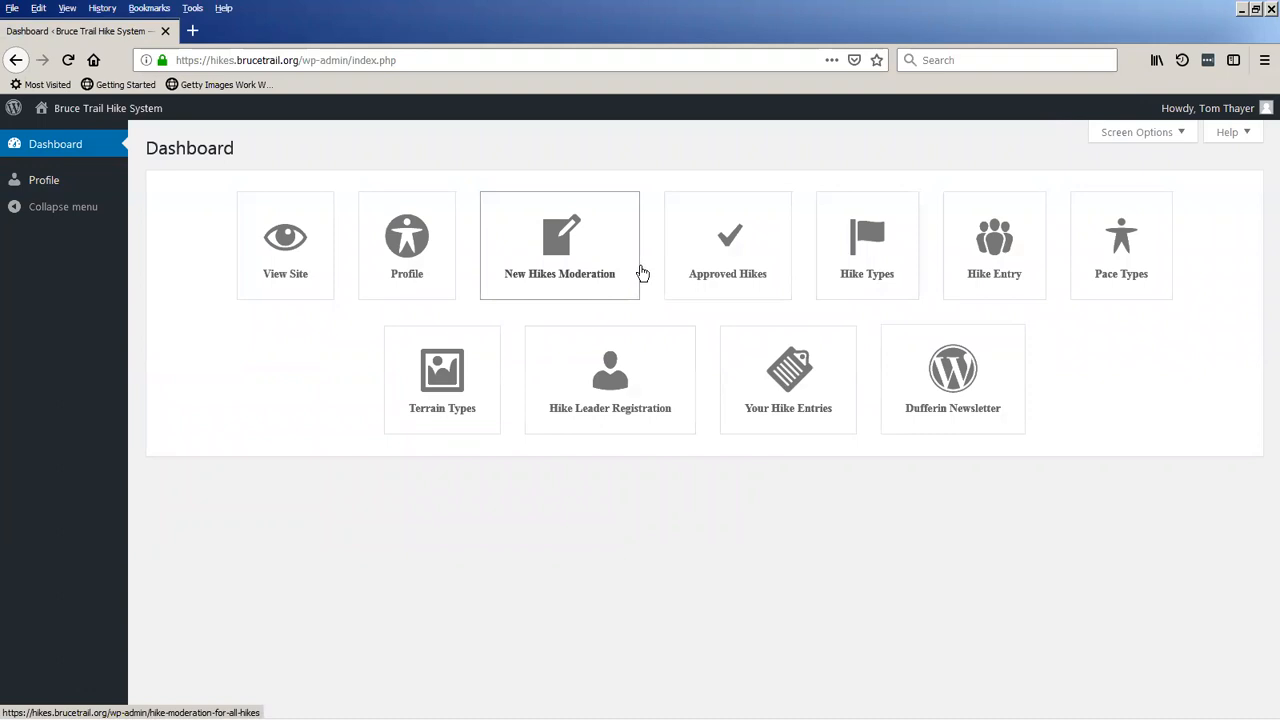
pyautogui.click(776, 271)
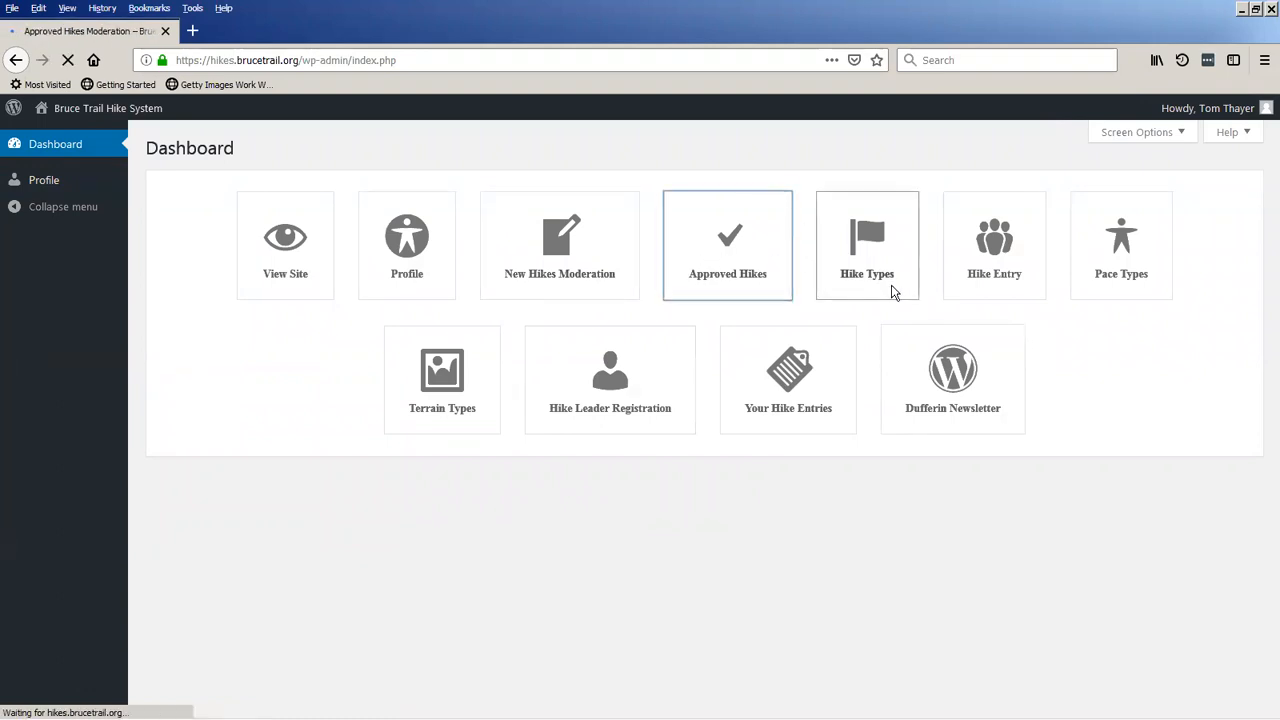
pyautogui.scroll(-2, 1000, 495)
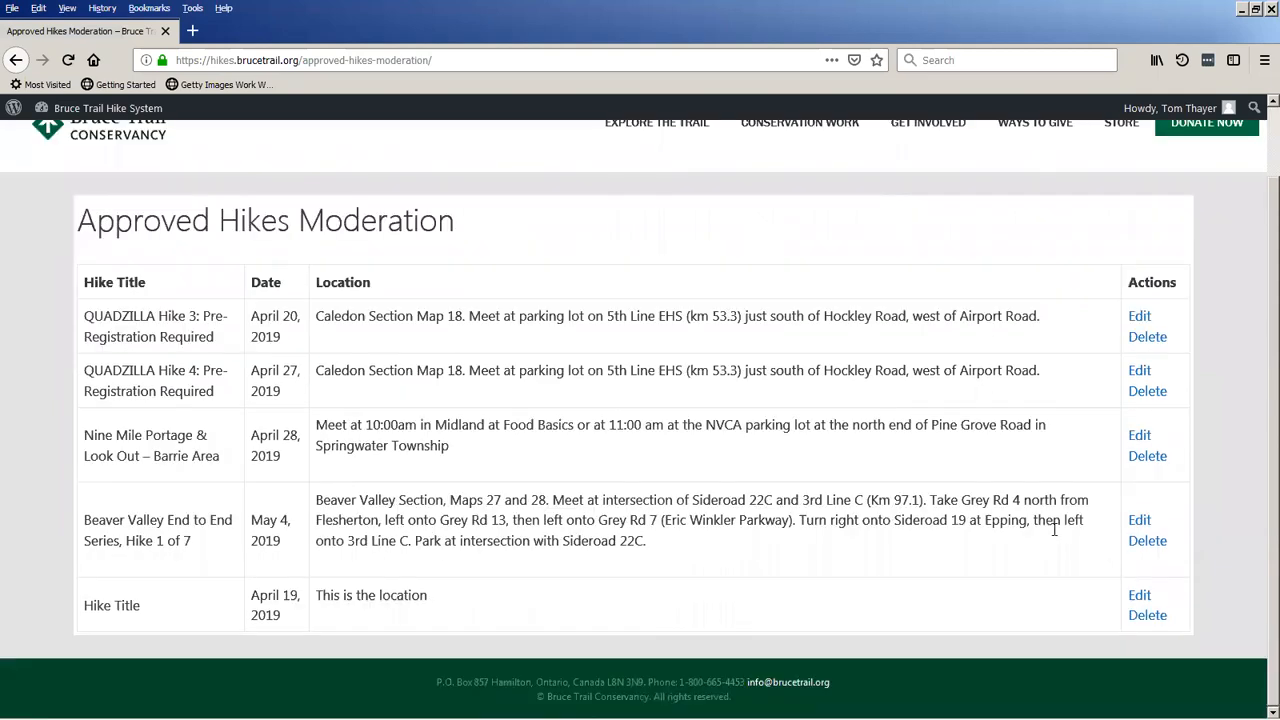
# Open the approved April 19, 2019 Hike Title entry for editing and select the Weekly repeat rate.
pyautogui.click(1137, 598)
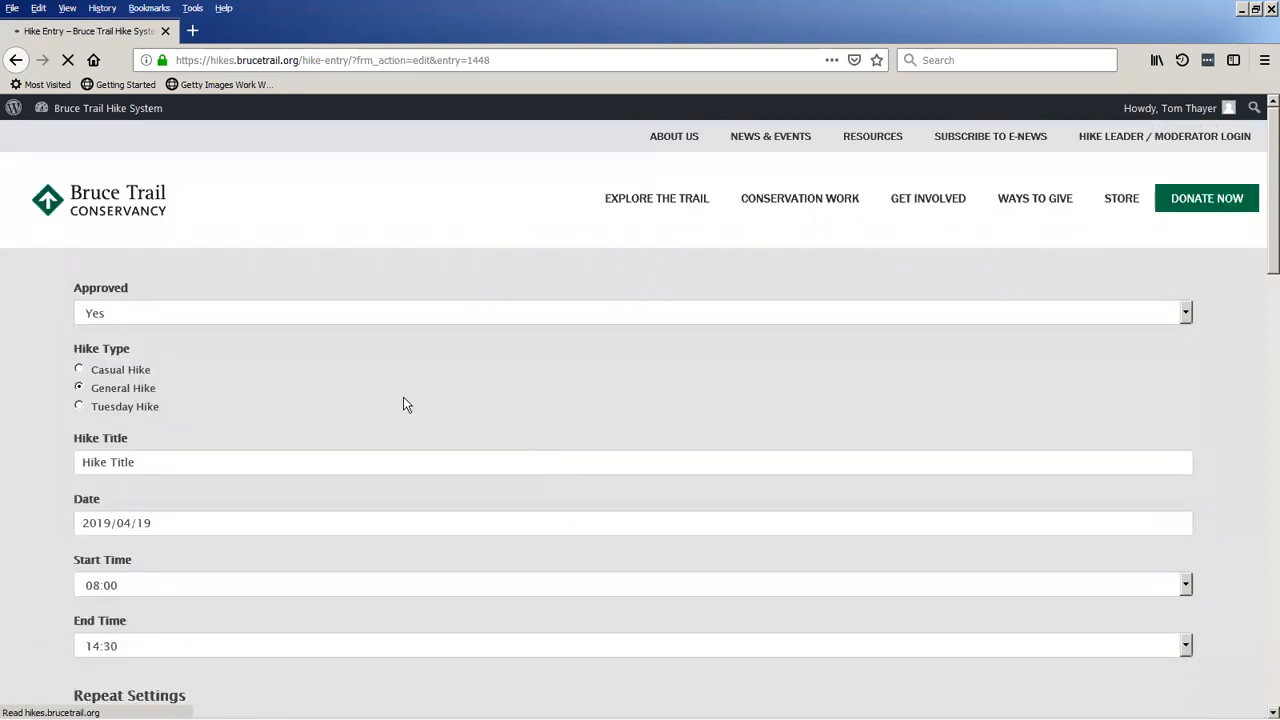
pyautogui.scroll(-2, 240, 366)
pyautogui.scroll(-3, 91, 457)
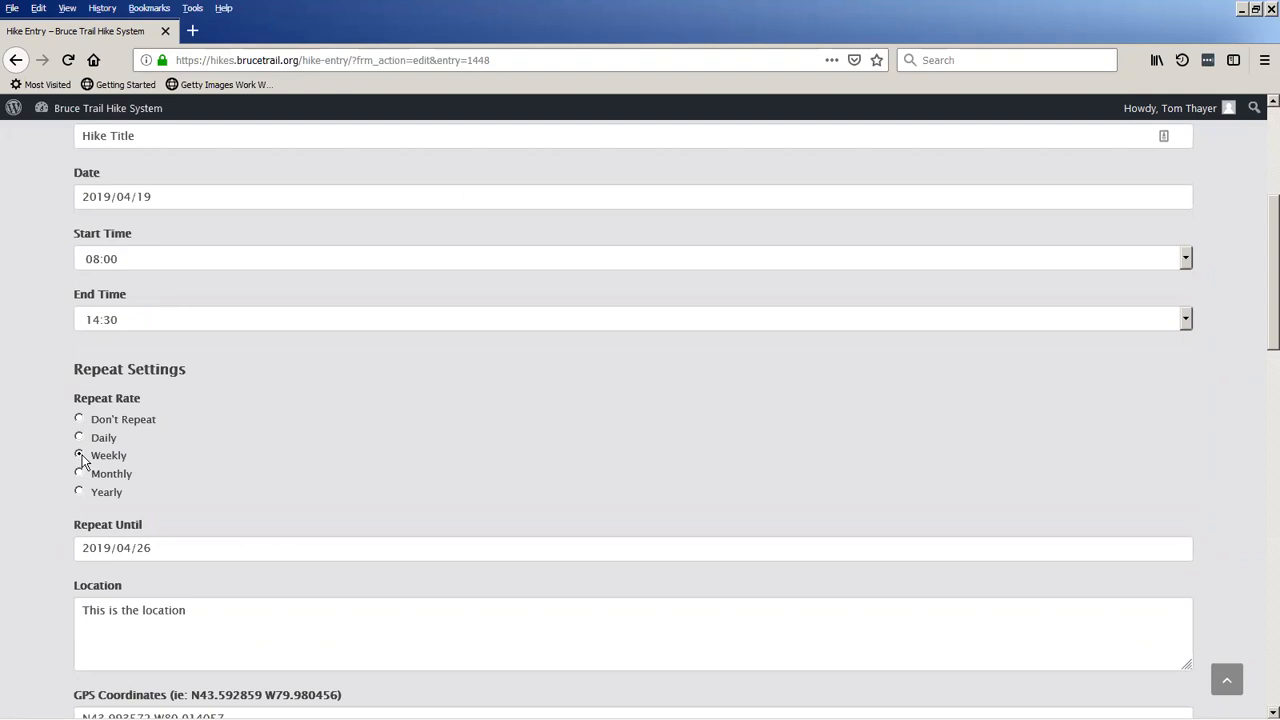
pyautogui.click(81, 456)
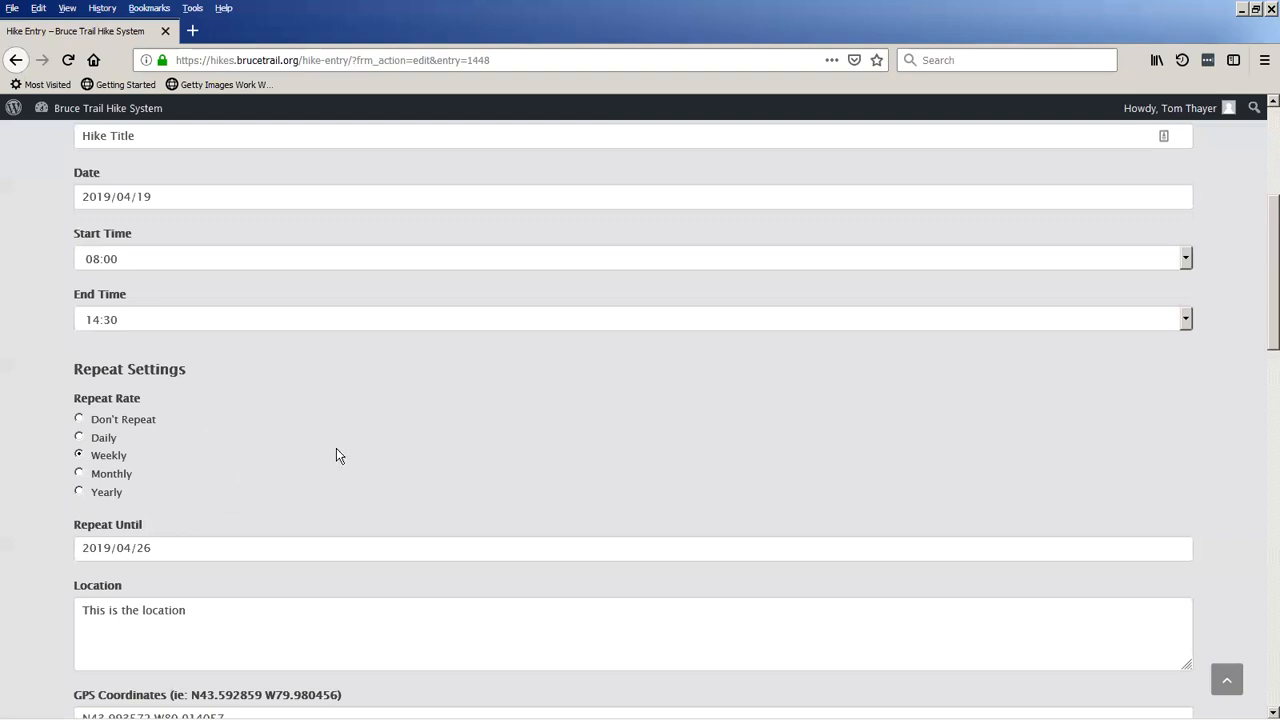
# Review the repeat settings of the Hike Title entry and select the Yearly repeat rate.
pyautogui.scroll(3, 287, 520)
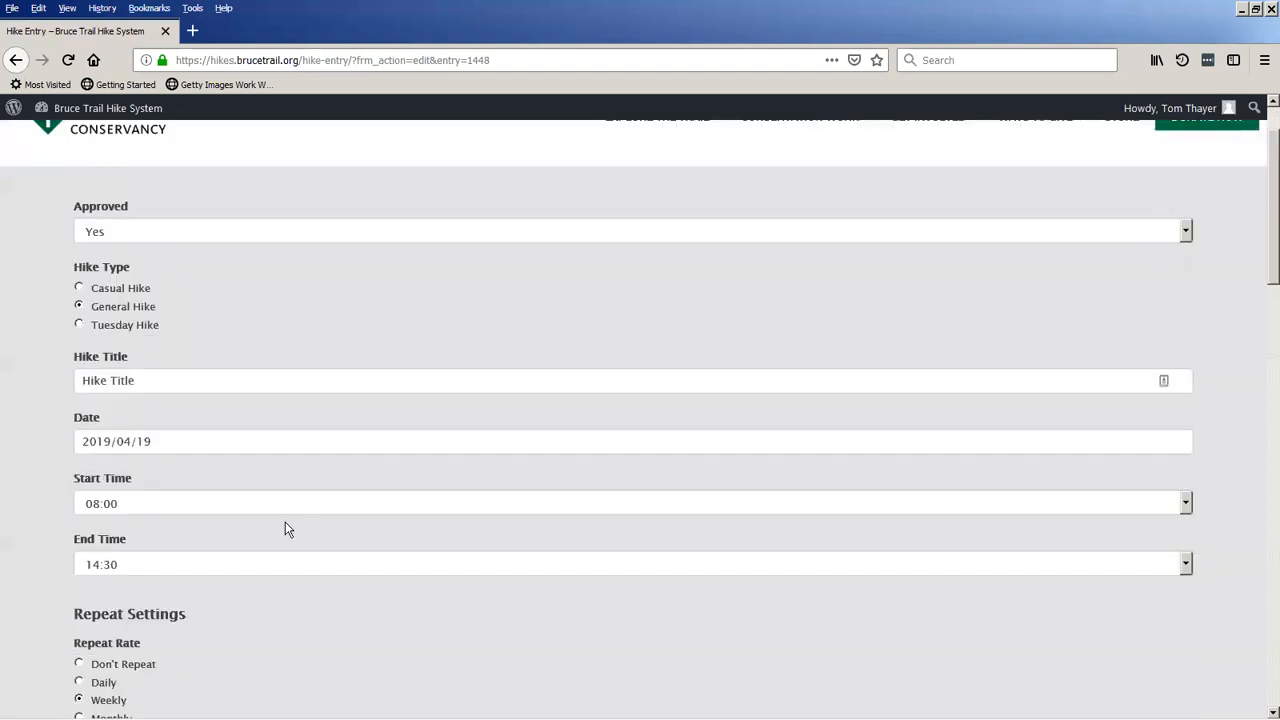
pyautogui.scroll(-3, 285, 529)
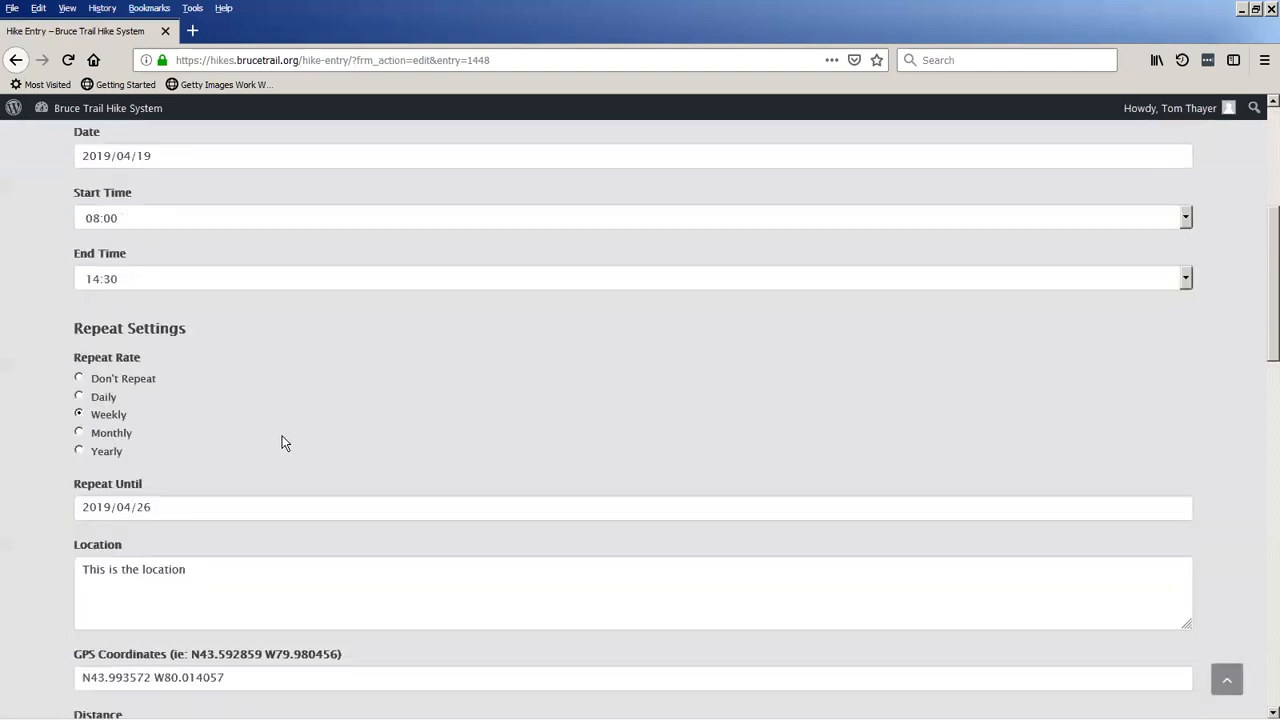
pyautogui.scroll(1, 317, 424)
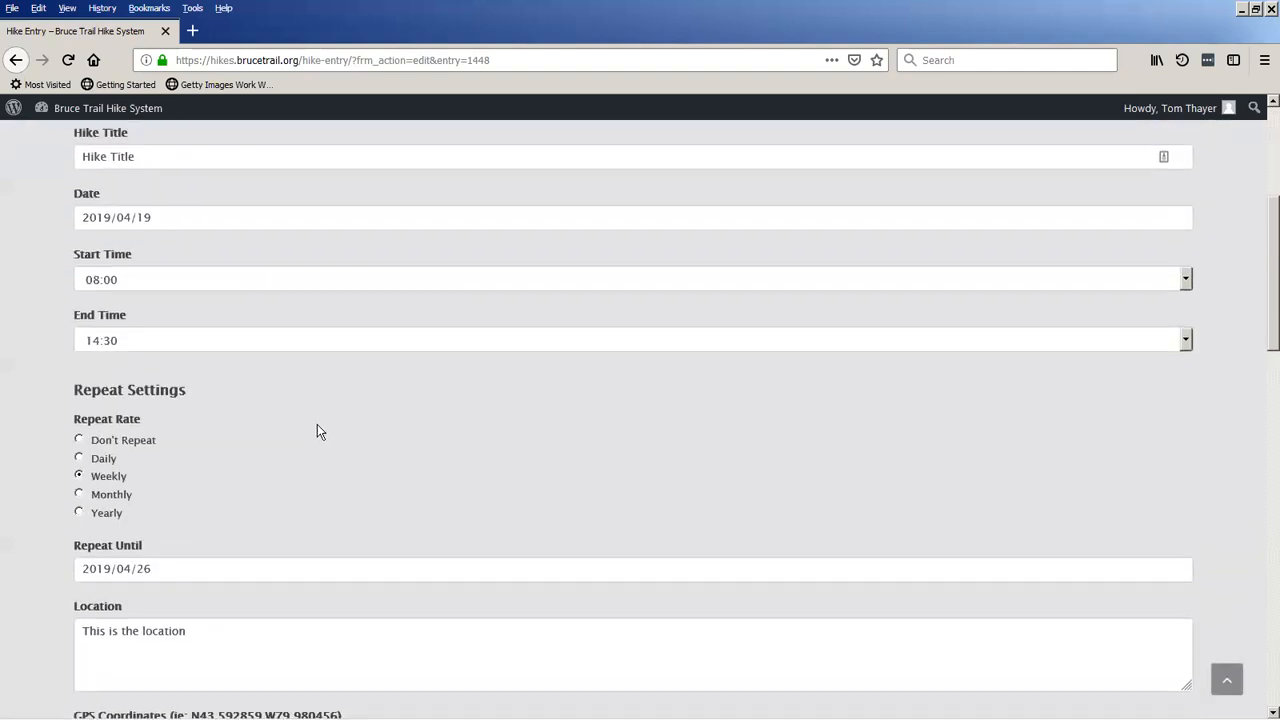
pyautogui.scroll(-1, 229, 513)
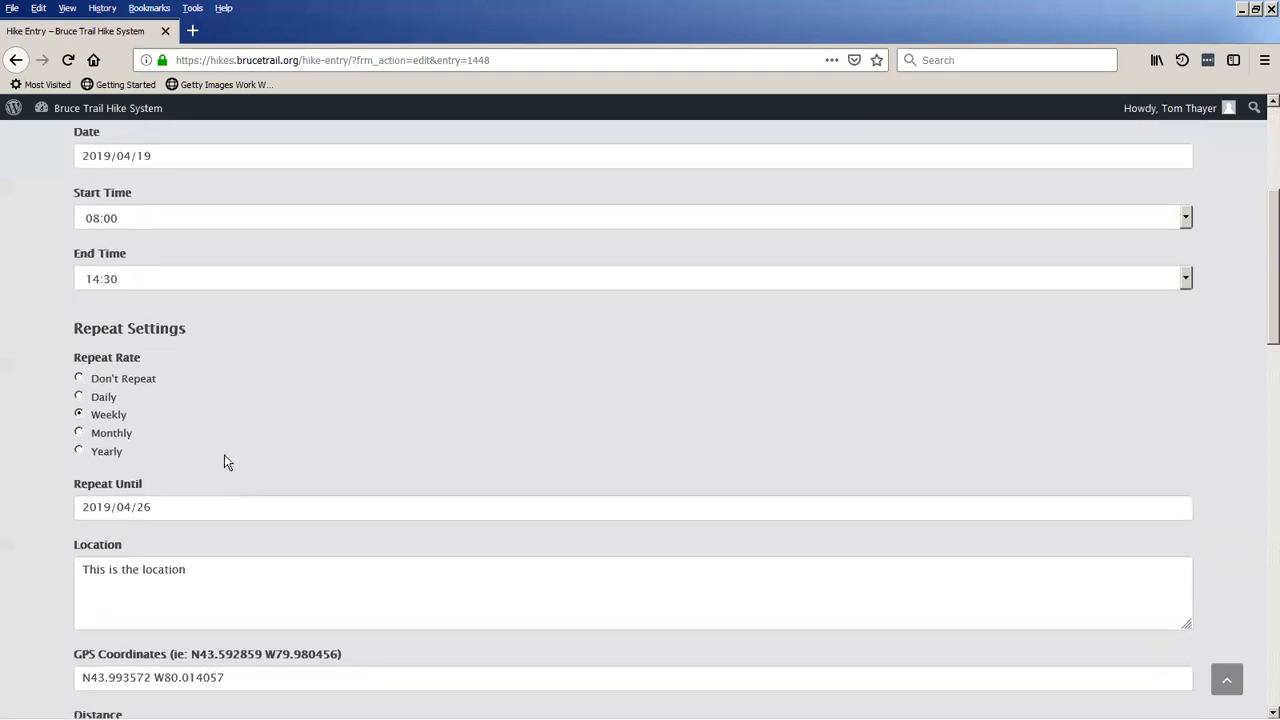
pyautogui.click(79, 450)
pyautogui.scroll(3, 320, 457)
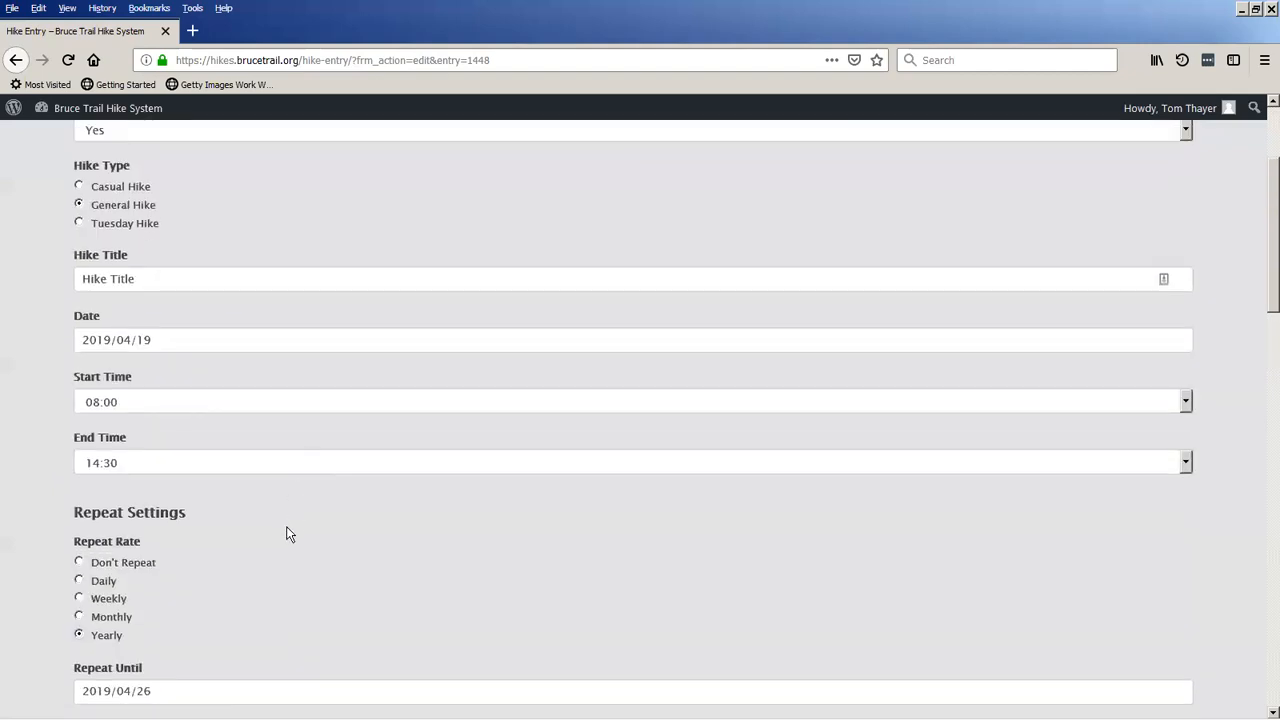
pyautogui.scroll(3, 288, 534)
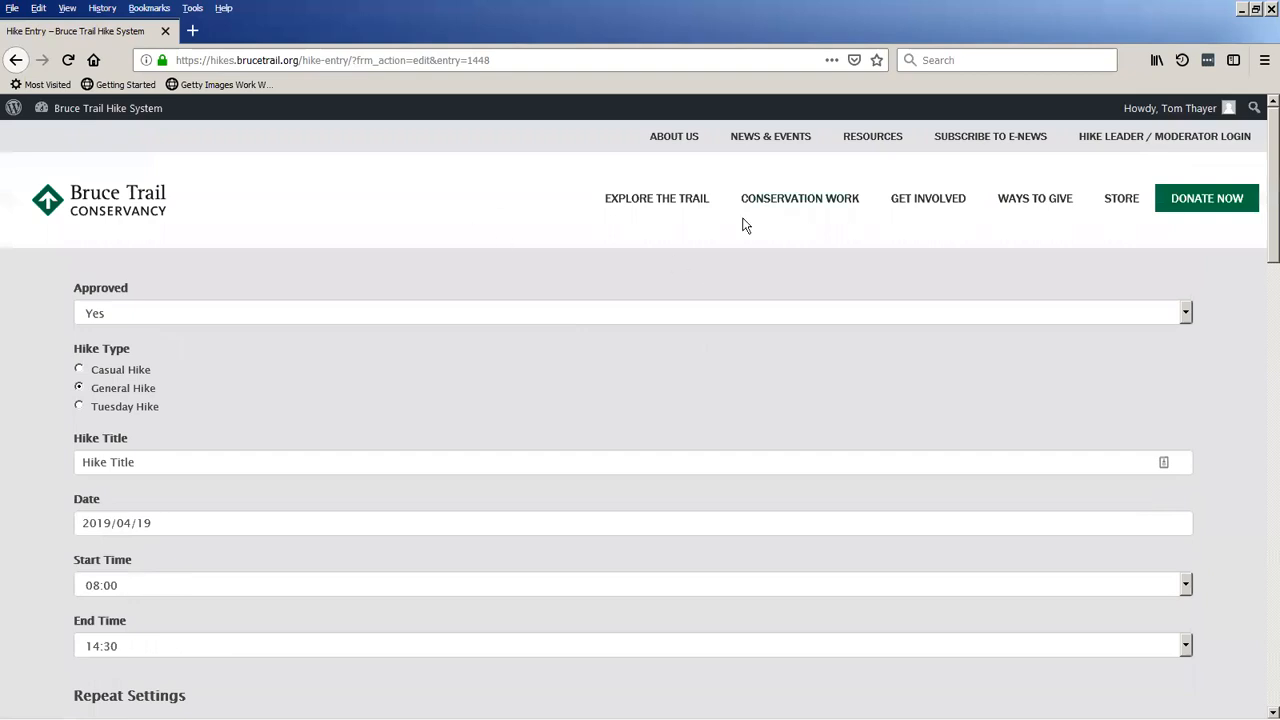
# Leave the hike entry through the account profile and dashboard, and check the April 19 hikes in the public schedule.
pyautogui.click(1142, 113)
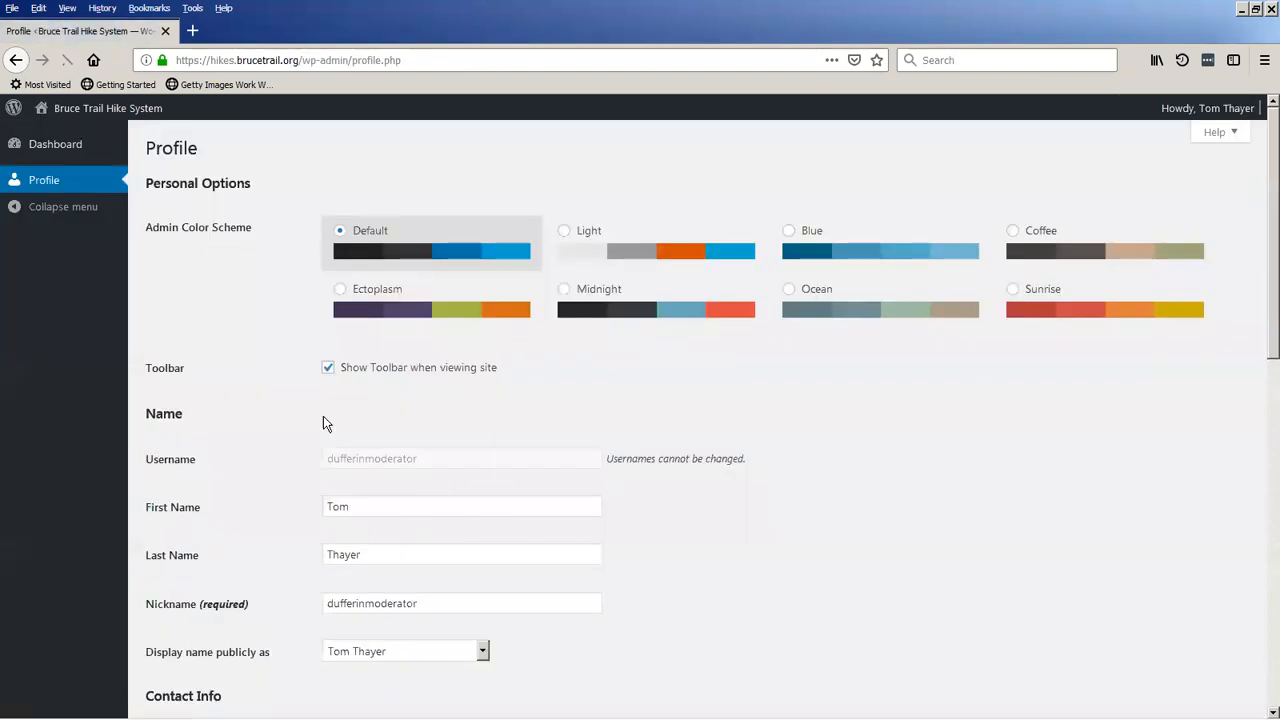
pyautogui.click(65, 110)
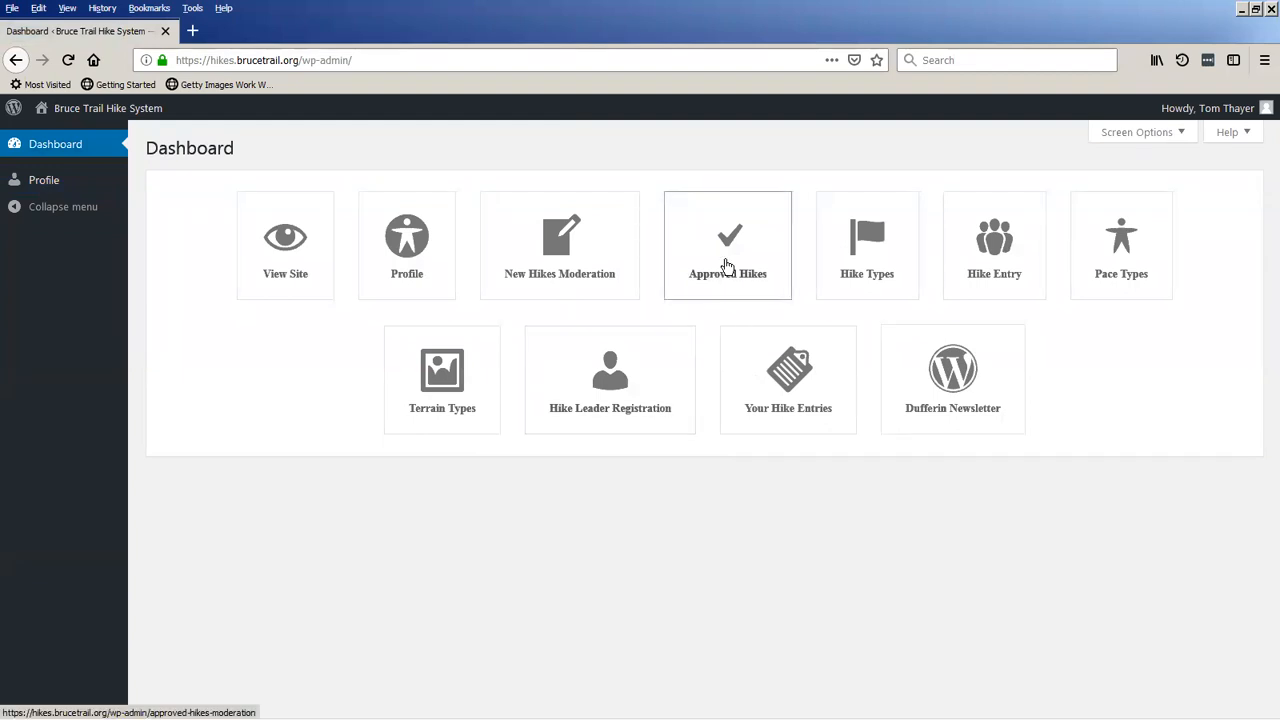
pyautogui.moveTo(141, 117)
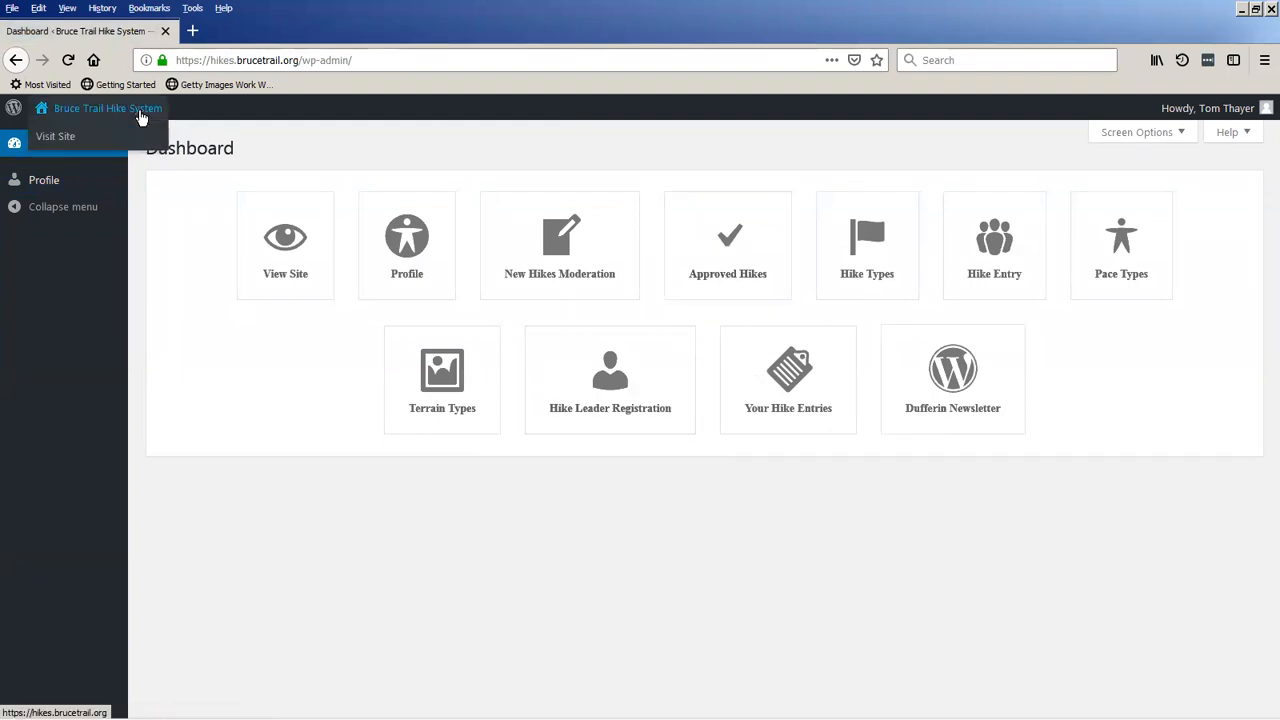
pyautogui.click(757, 272)
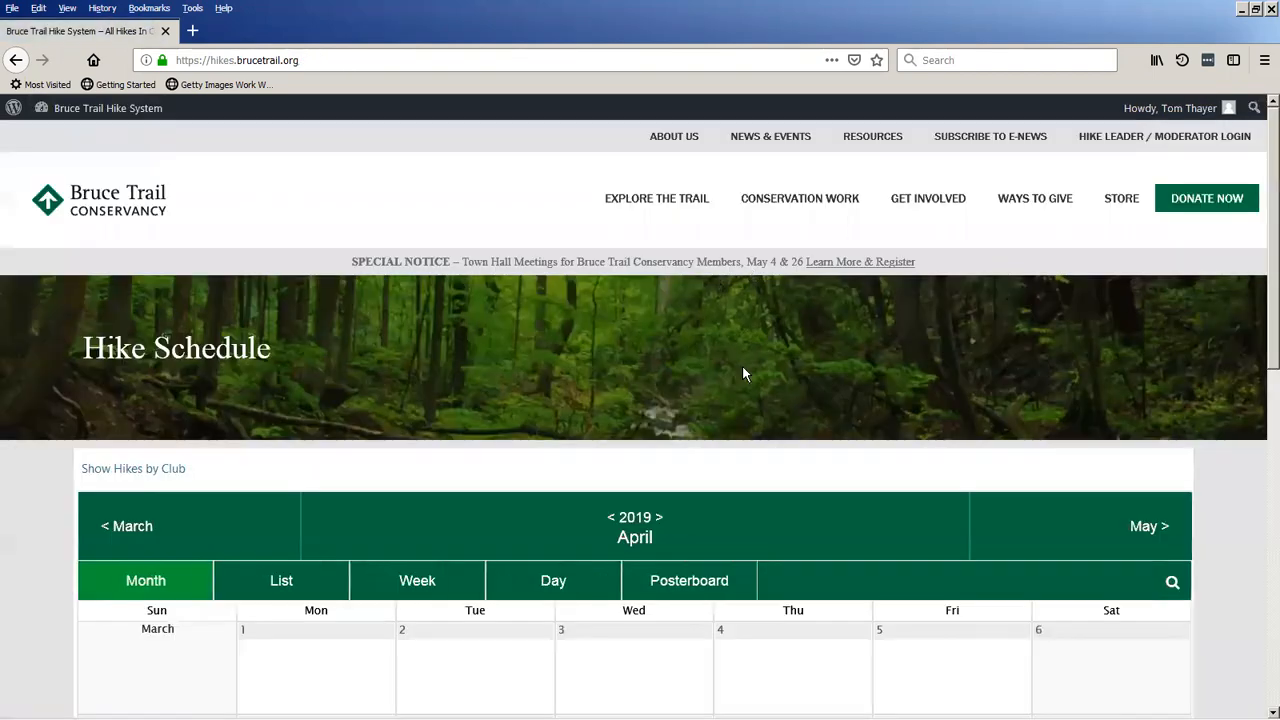
pyautogui.scroll(-5, 700, 378)
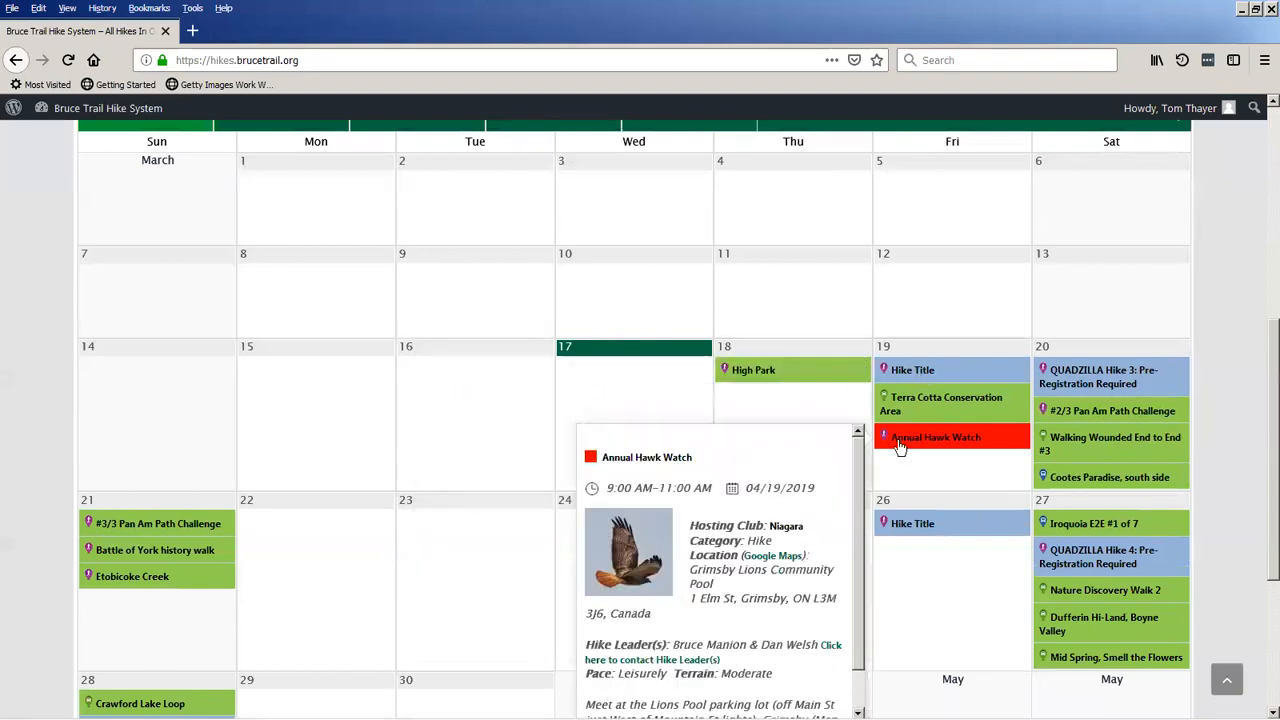
pyautogui.moveTo(948, 388)
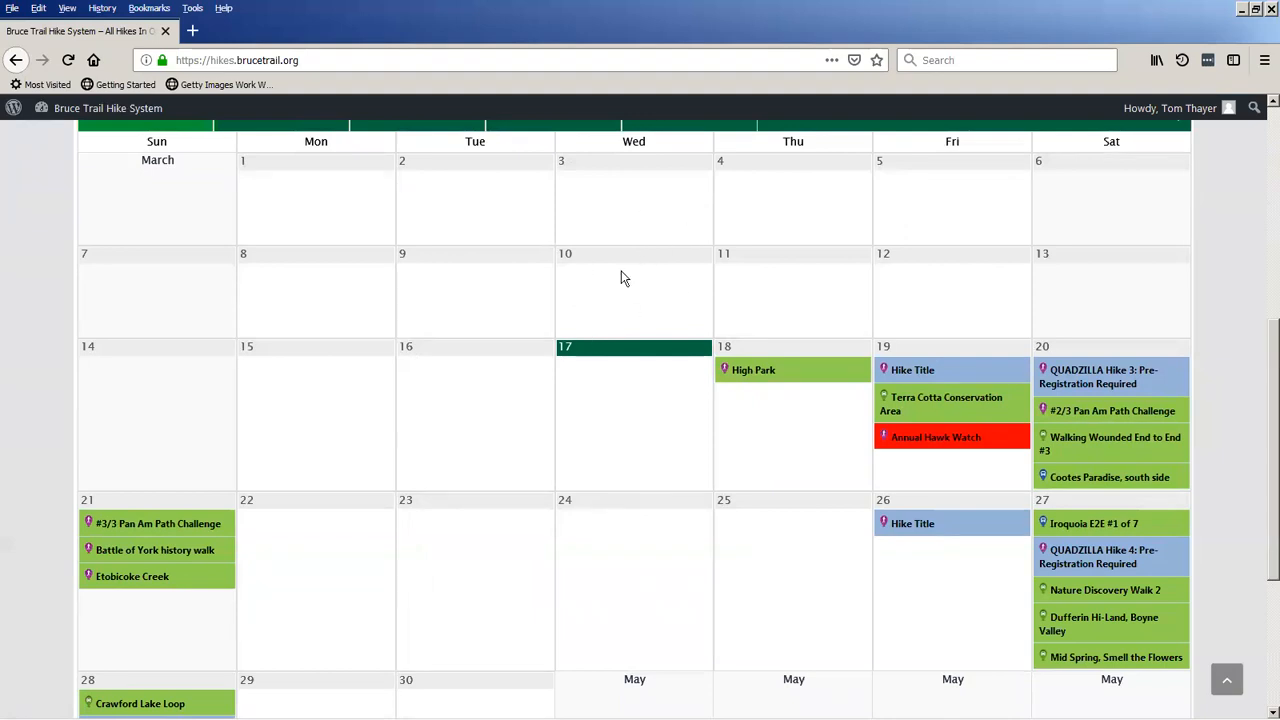
# Return to the approved hikes list and open the QUADZILLA Hike 3 entry for editing.
pyautogui.click(92, 110)
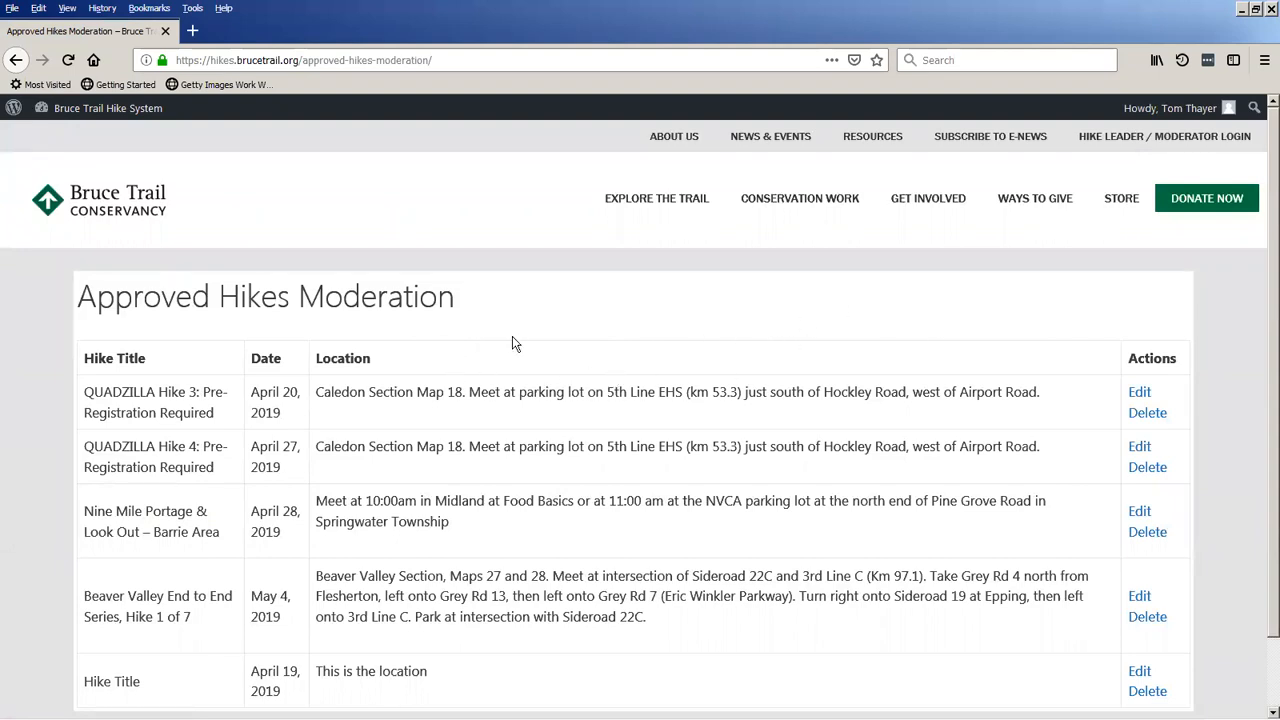
pyautogui.scroll(-2, 510, 344)
pyautogui.scroll(2, 510, 344)
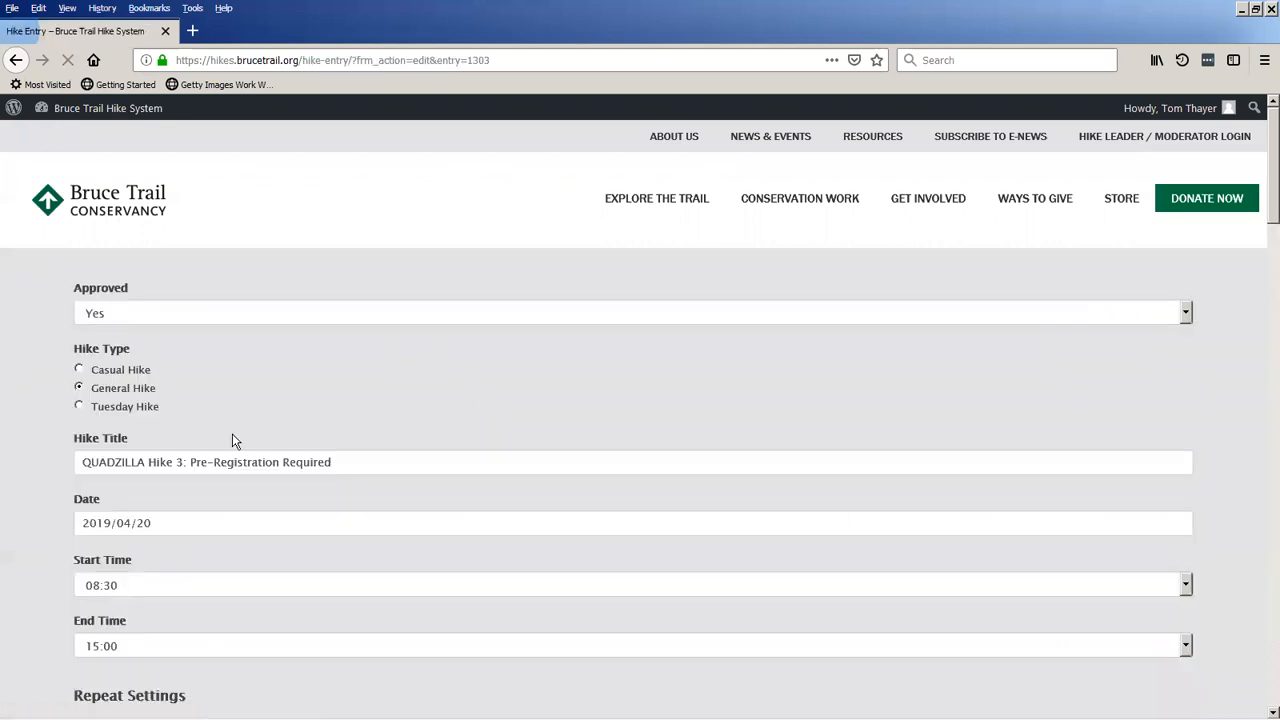
# Set the QUADZILLA Hike 3 date to 2019/04/02 and submit the updated entry.
pyautogui.click(163, 524)
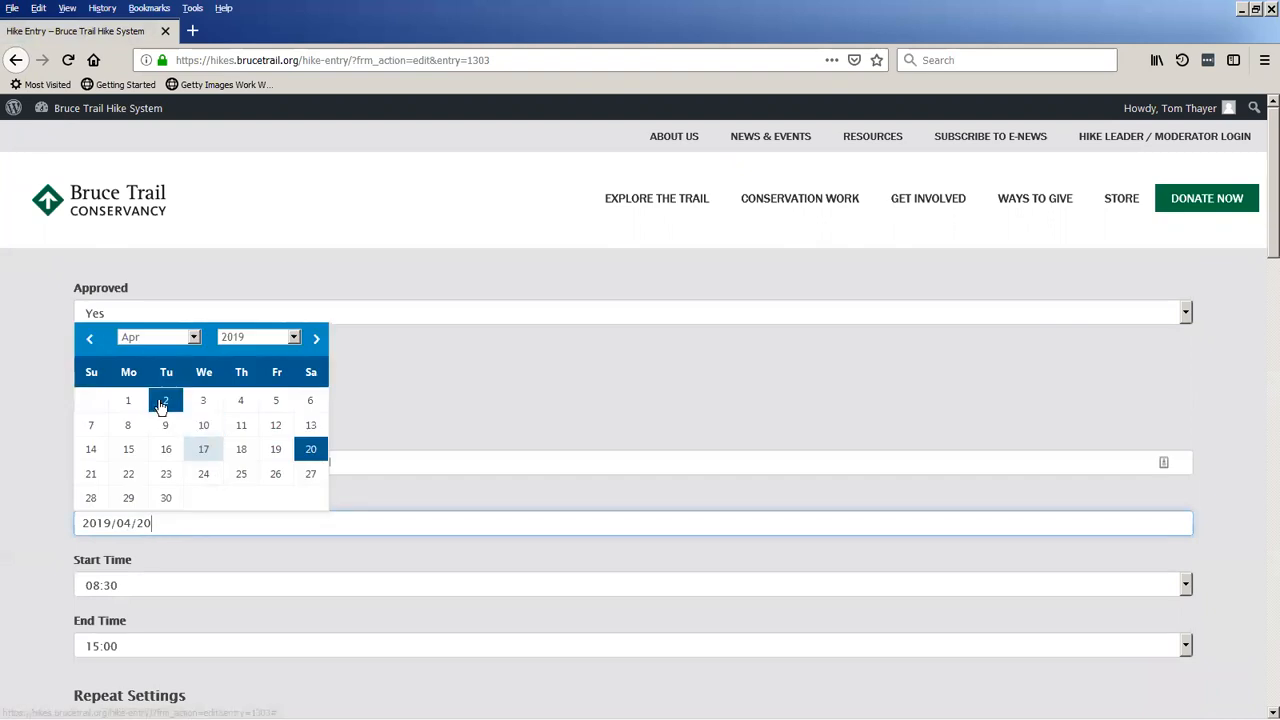
pyautogui.click(156, 406)
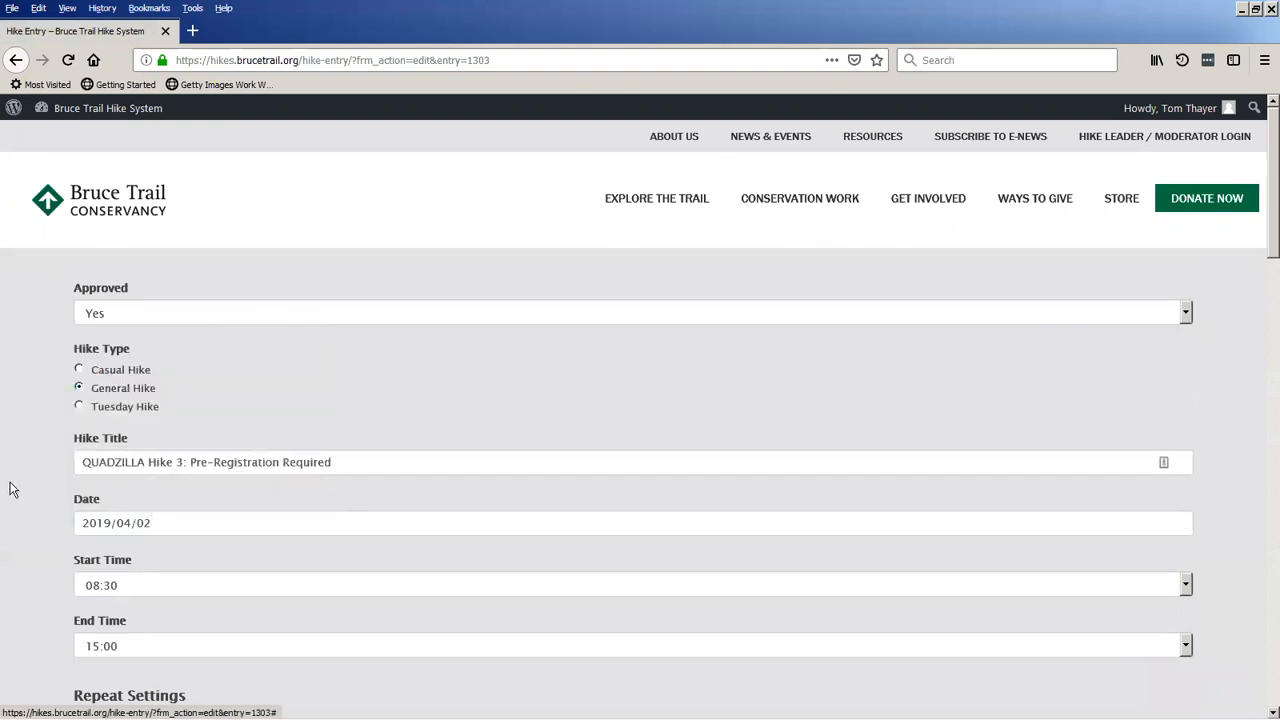
pyautogui.scroll(-10, 23, 537)
pyautogui.scroll(-8, 27, 566)
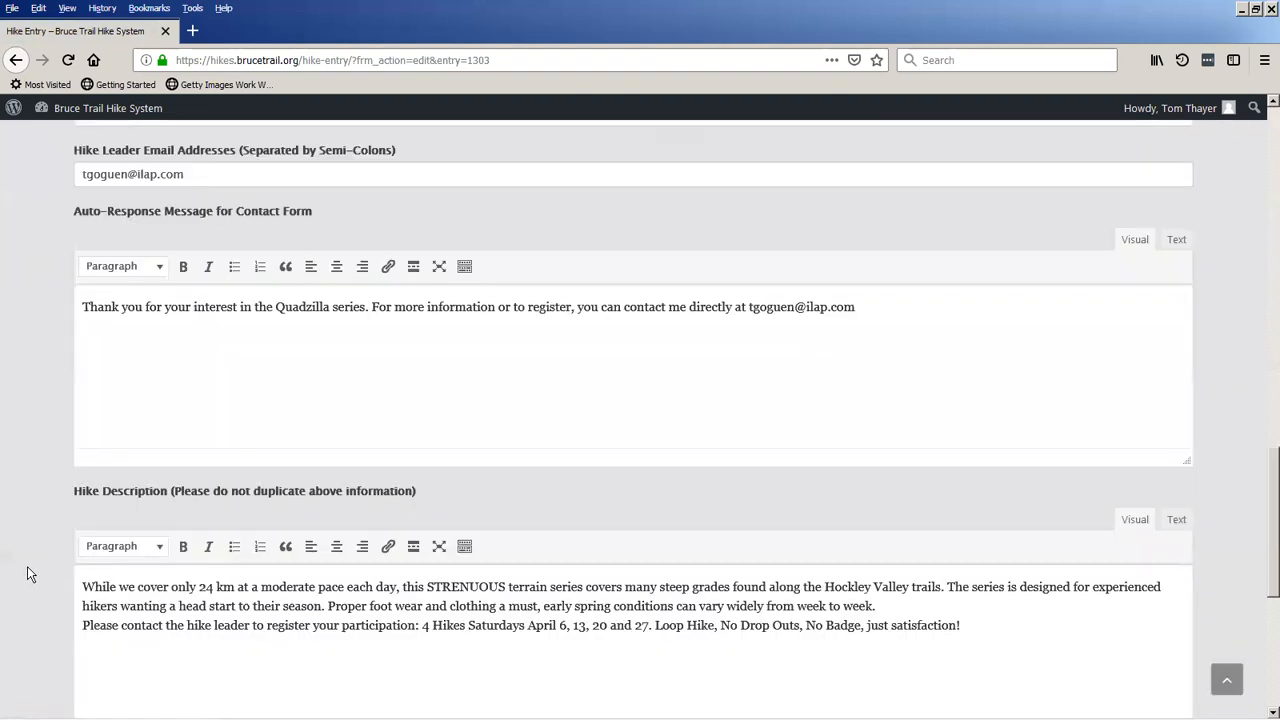
pyautogui.click(102, 596)
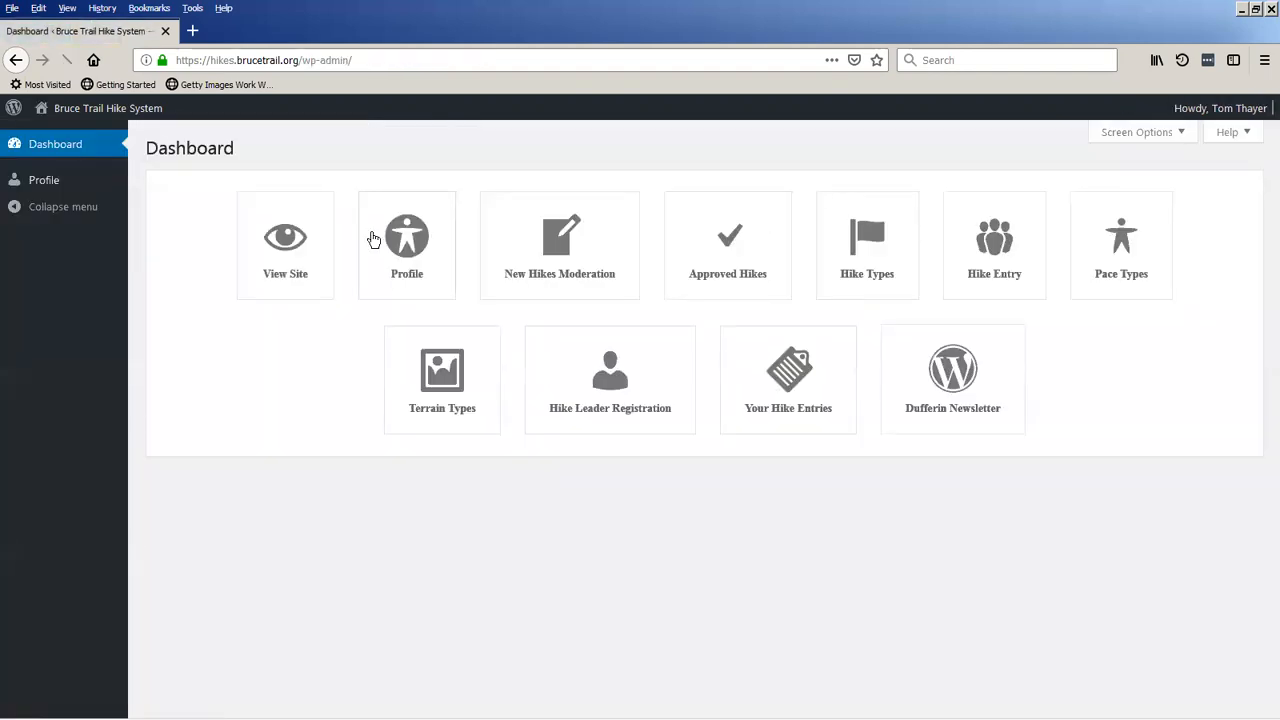
# Go through the dashboard to the public hike schedule and check April 2, 2019 for the moved QUADZILLA hike.
pyautogui.moveTo(71, 109)
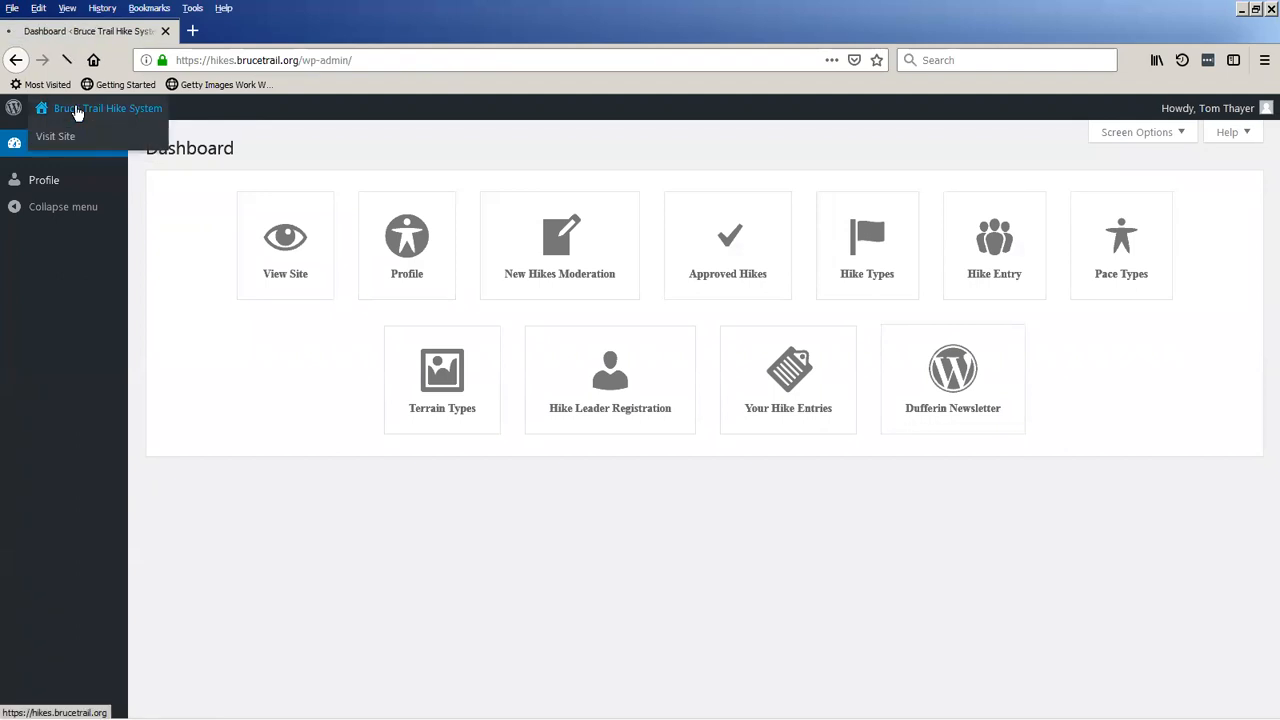
pyautogui.click(77, 112)
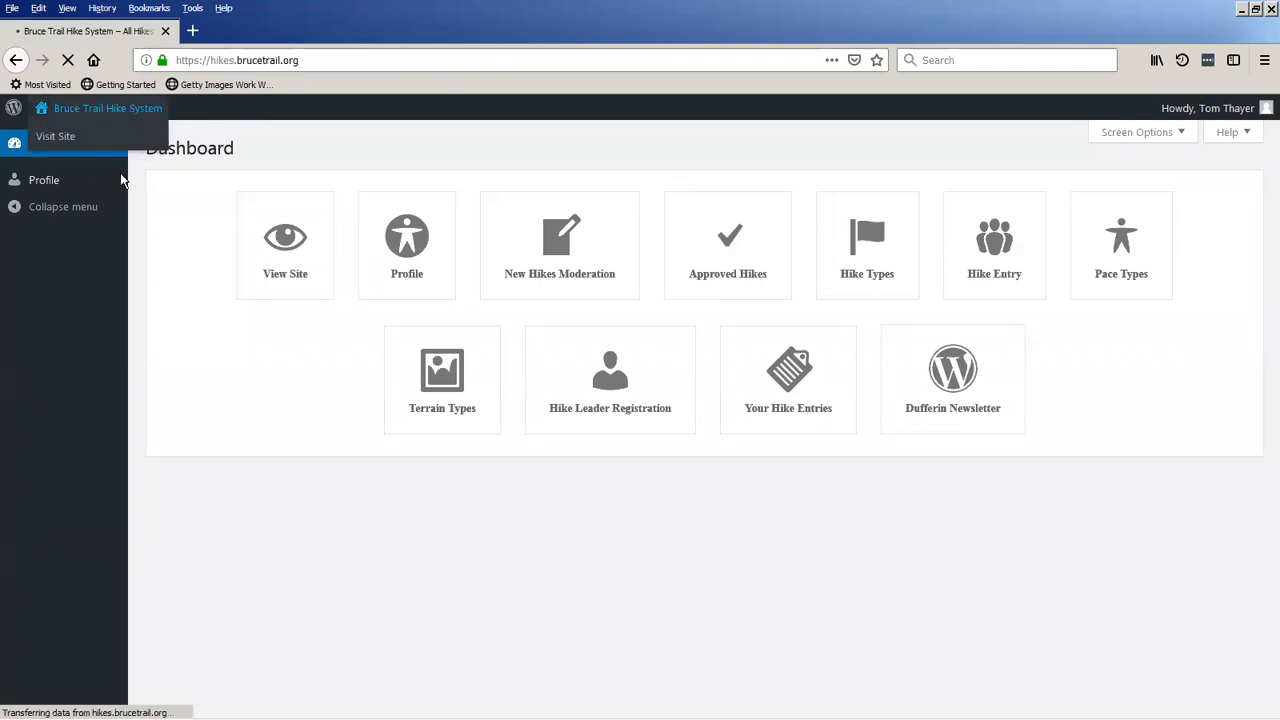
pyautogui.scroll(-4, 745, 472)
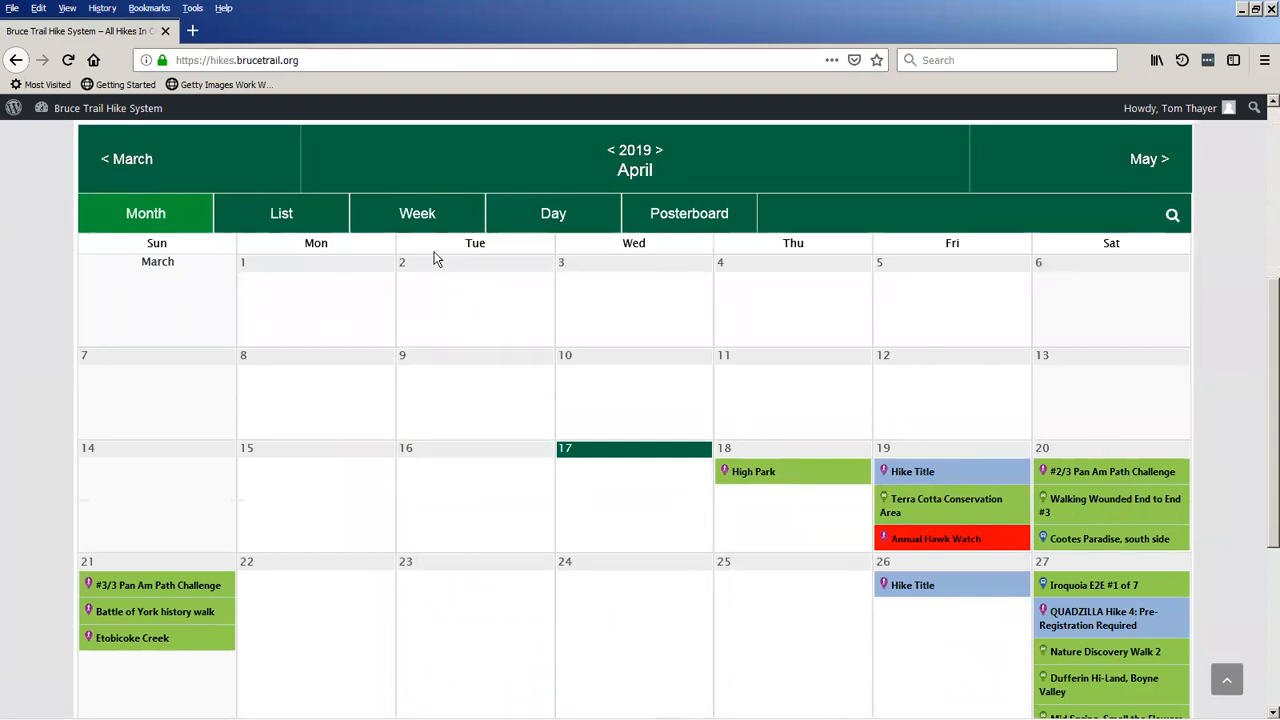
pyautogui.doubleClick(402, 263)
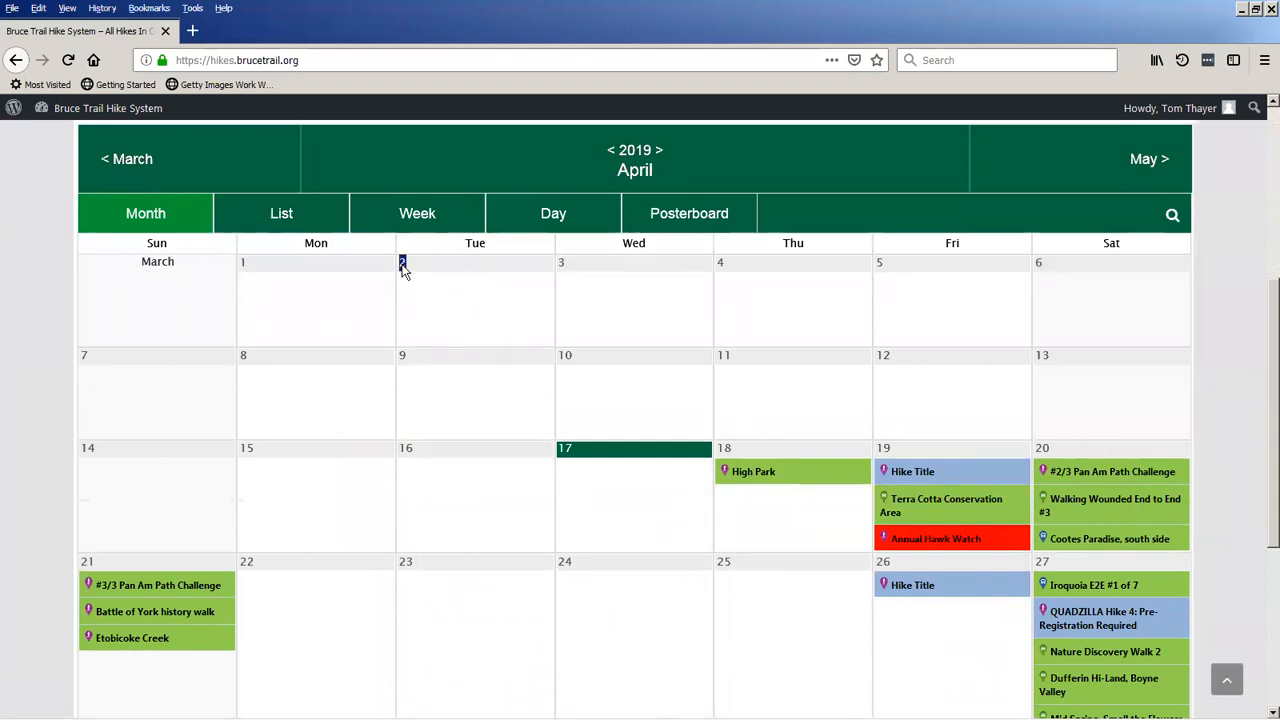
# Reopen QUADZILLA Hike 3 from the approved hikes list and set its date to 2019/04/03.
pyautogui.click(118, 112)
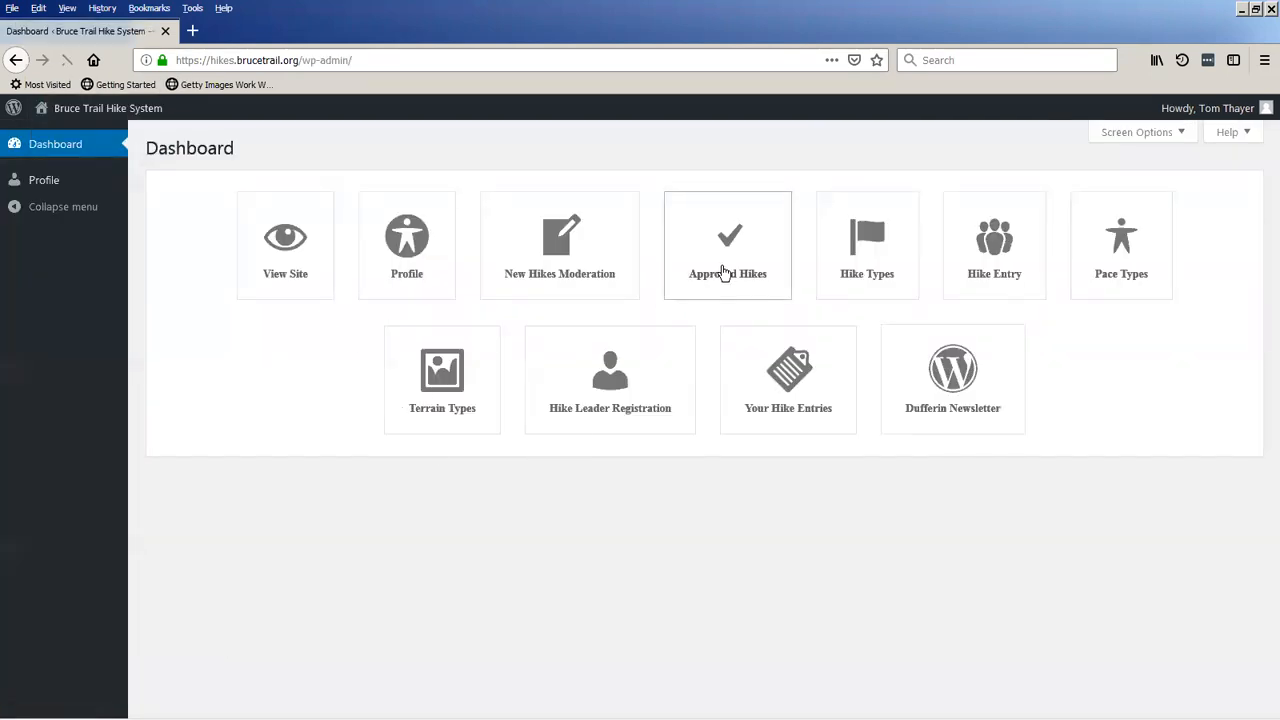
pyautogui.click(724, 273)
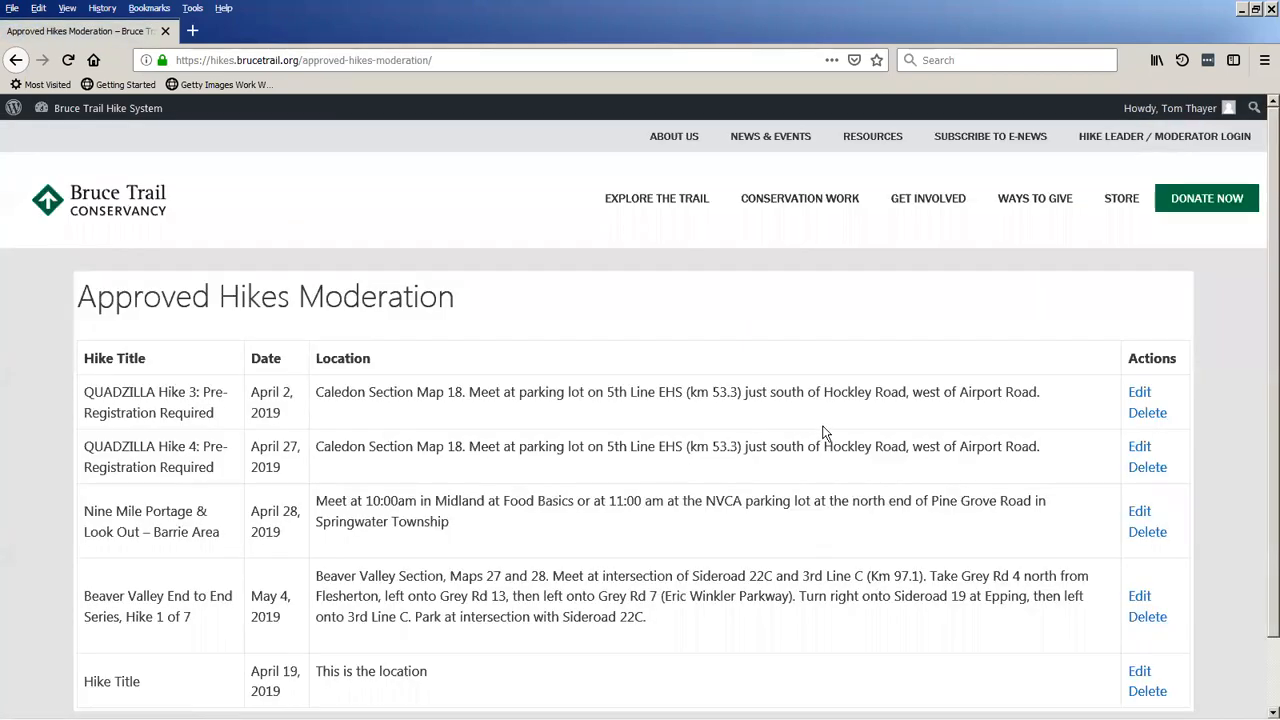
pyautogui.click(1137, 393)
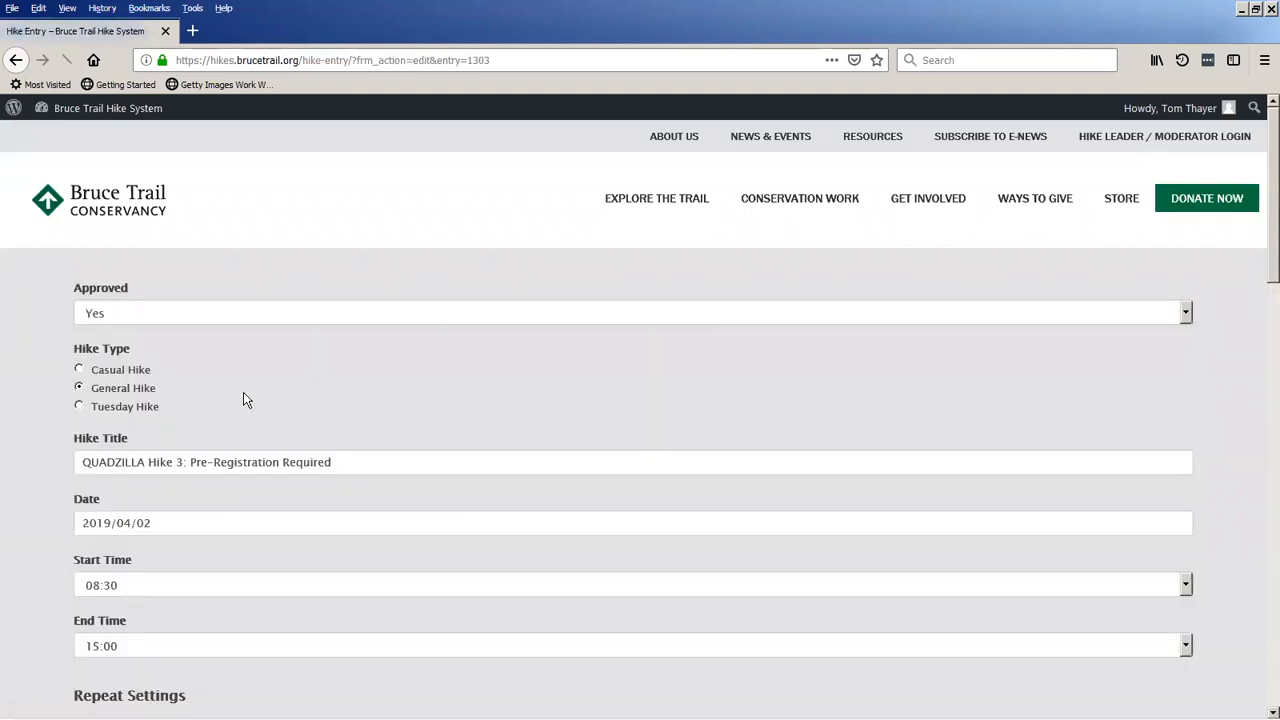
pyautogui.scroll(-1, 219, 413)
pyautogui.click(195, 427)
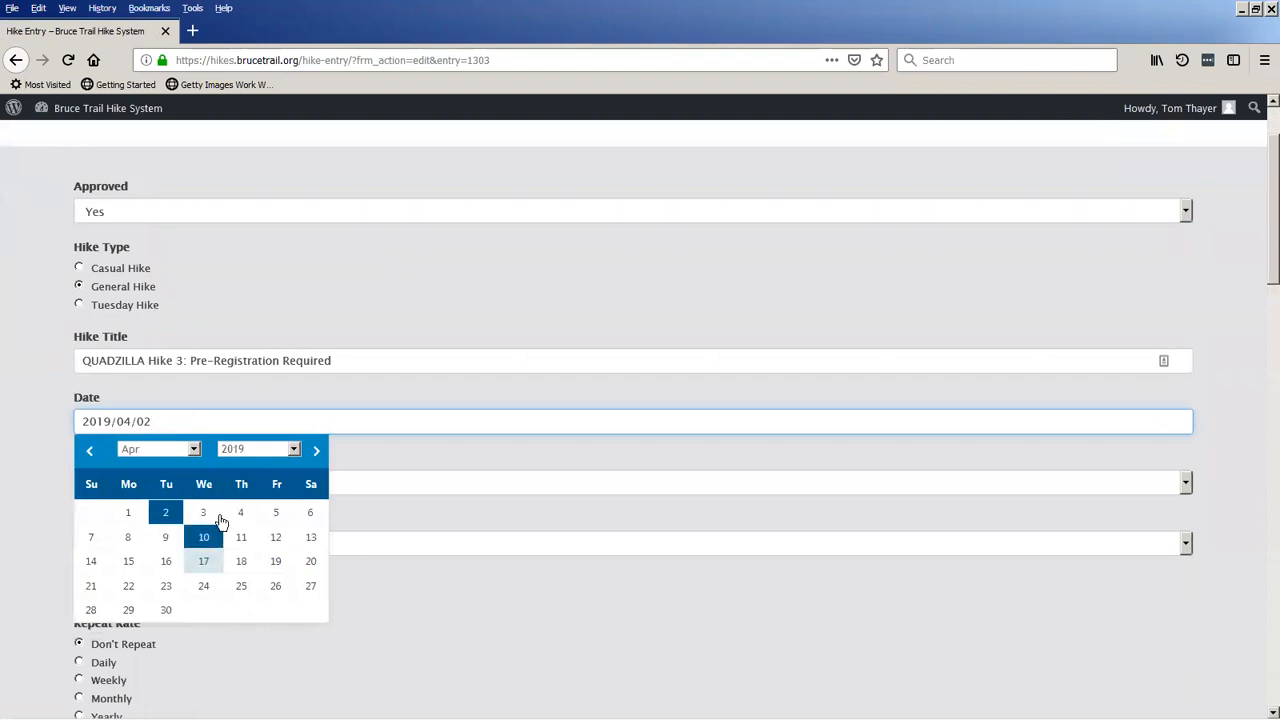
pyautogui.click(206, 514)
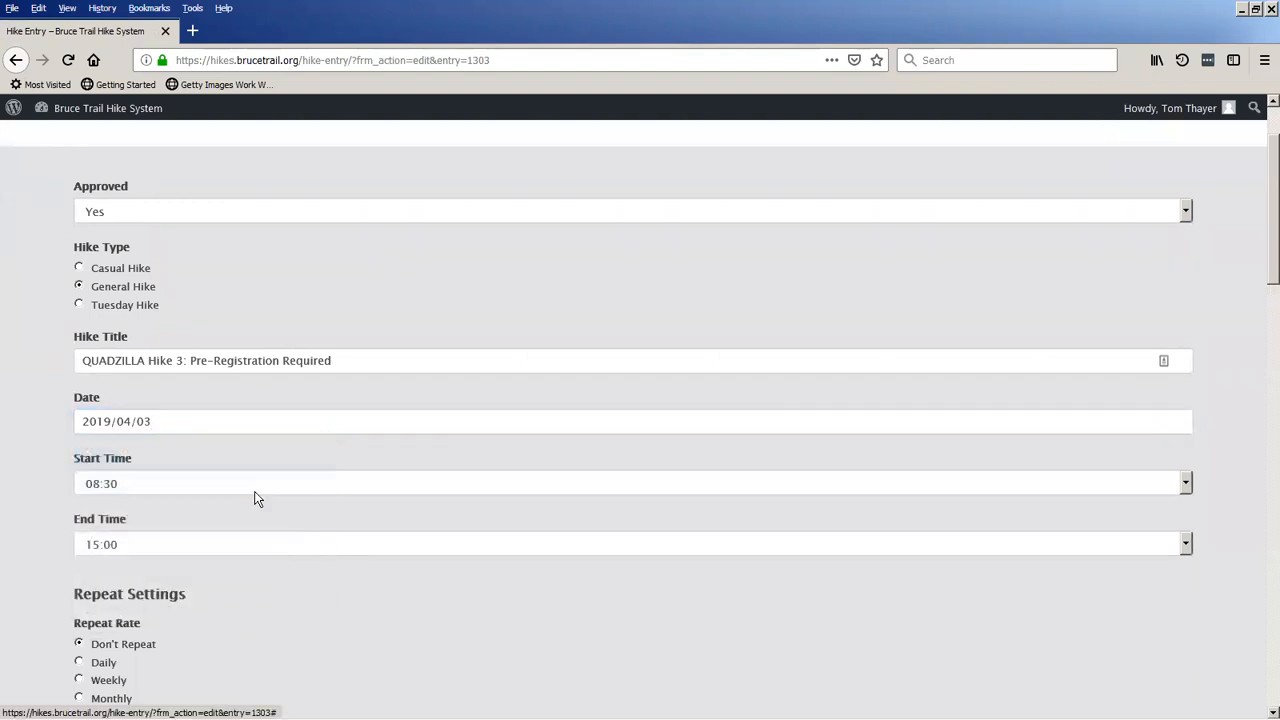
# Try to move the QUADZILLA Hike 3 date to the year 2020.
pyautogui.click(193, 423)
pyautogui.click(296, 449)
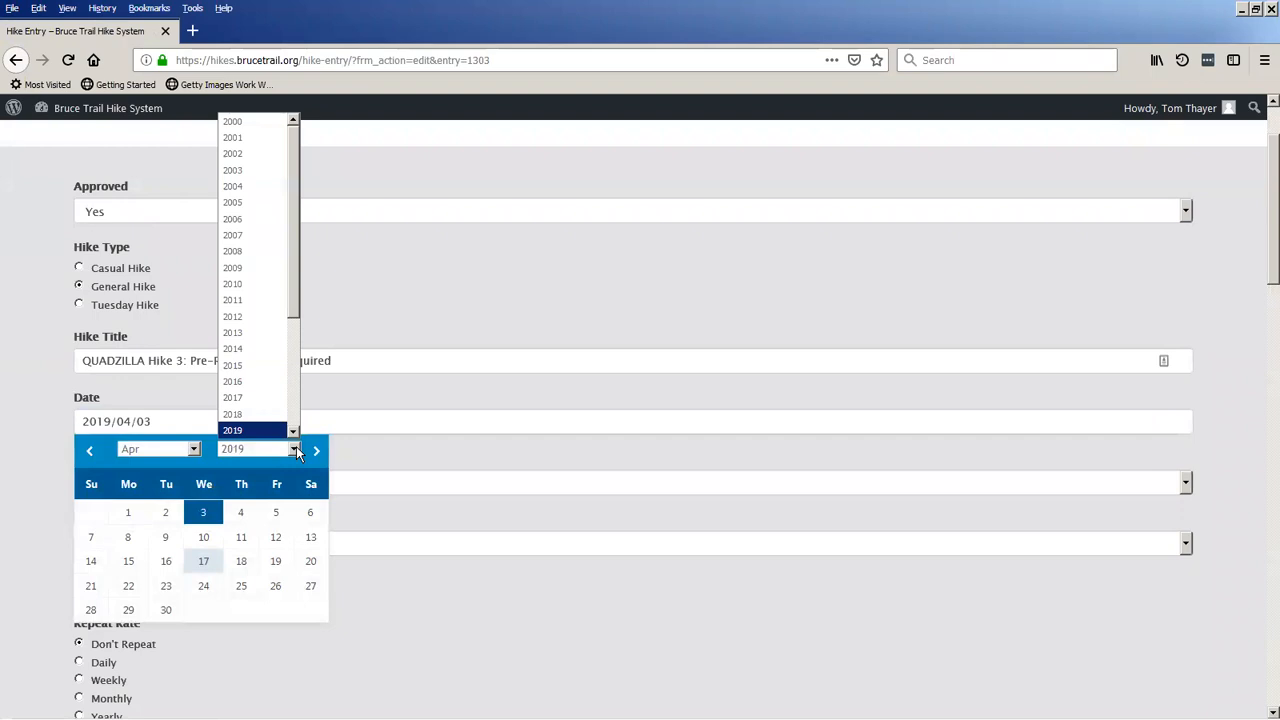
pyautogui.scroll(-1, 272, 345)
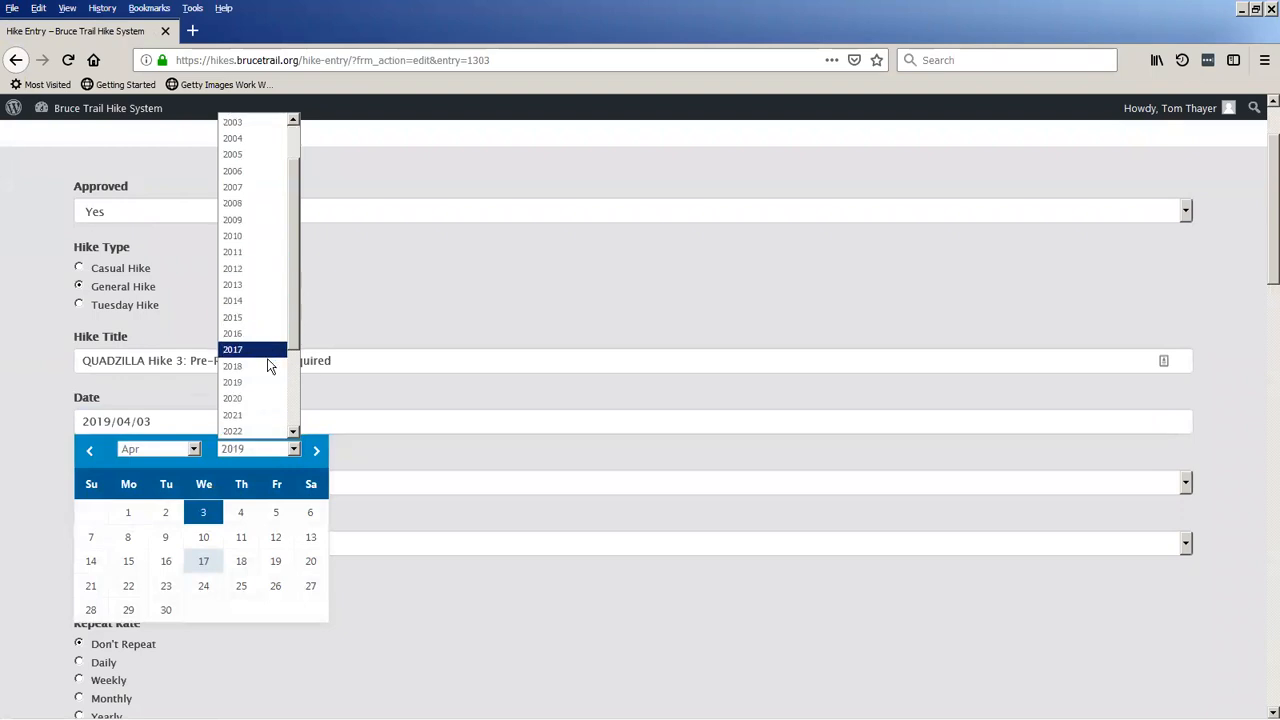
pyautogui.click(234, 399)
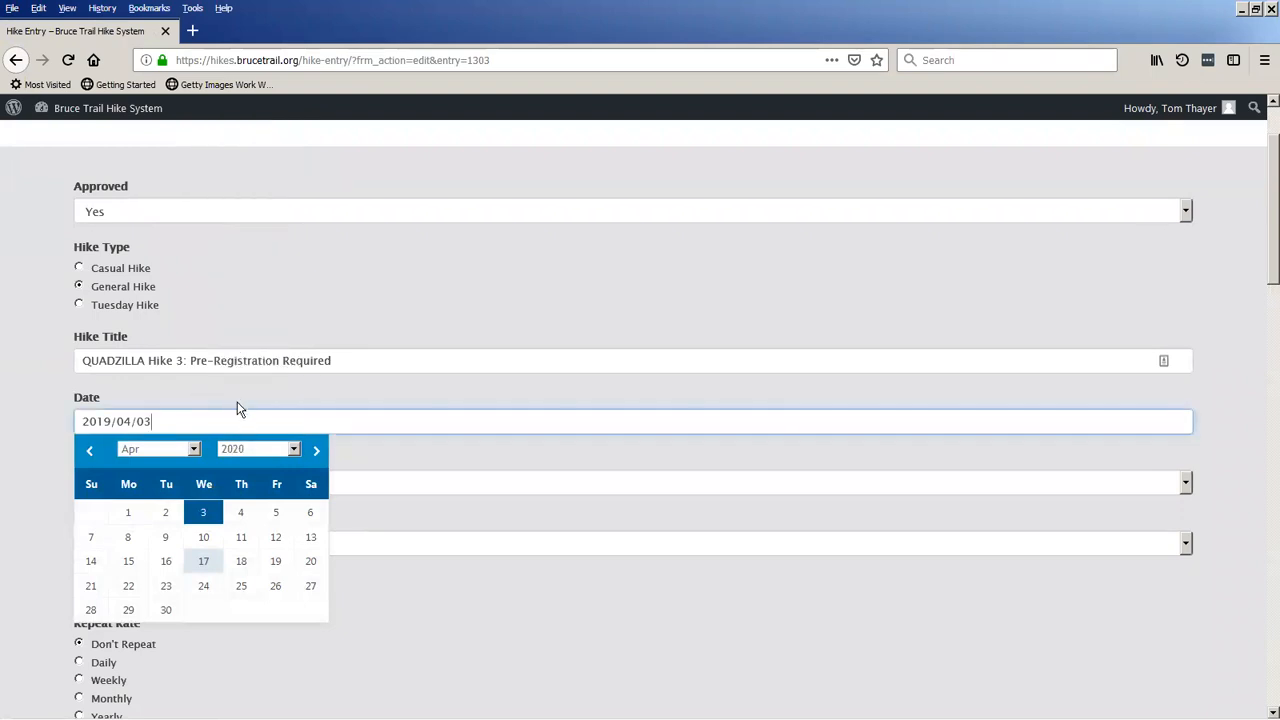
pyautogui.click(32, 497)
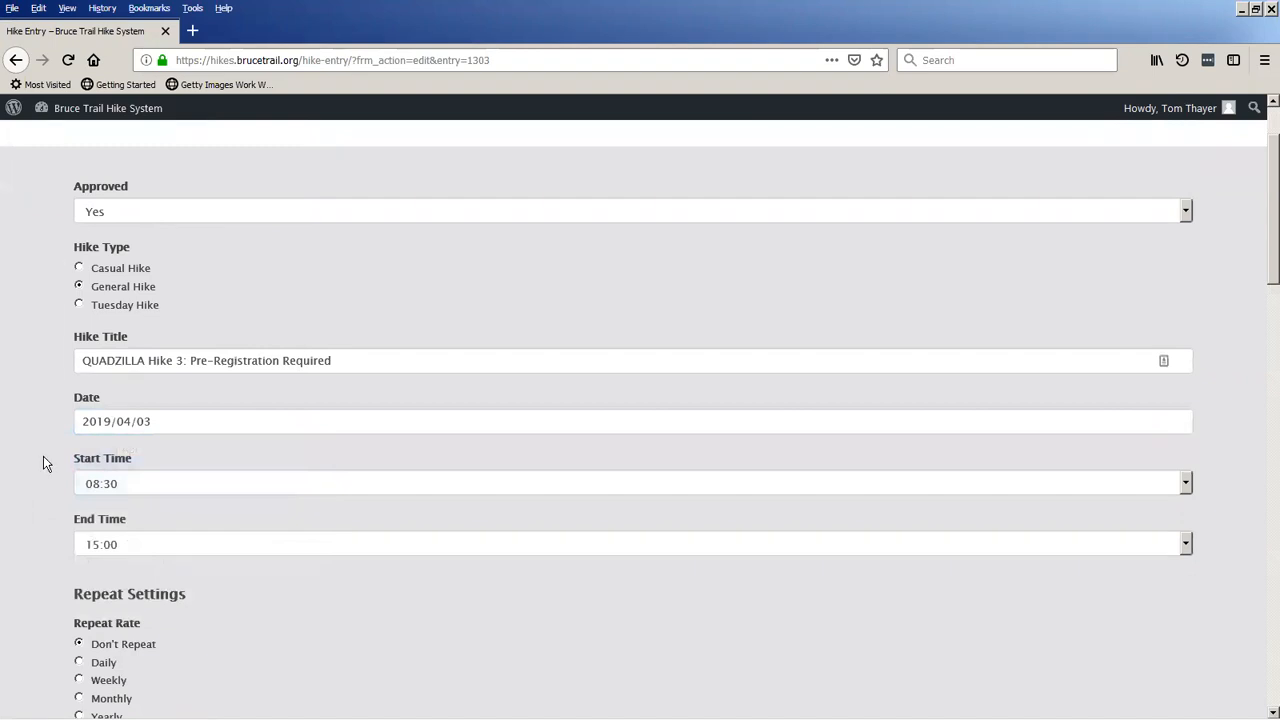
# Submit the updated QUADZILLA Hike 3 entry and return to the moderator dashboard.
pyautogui.scroll(-13, 32, 571)
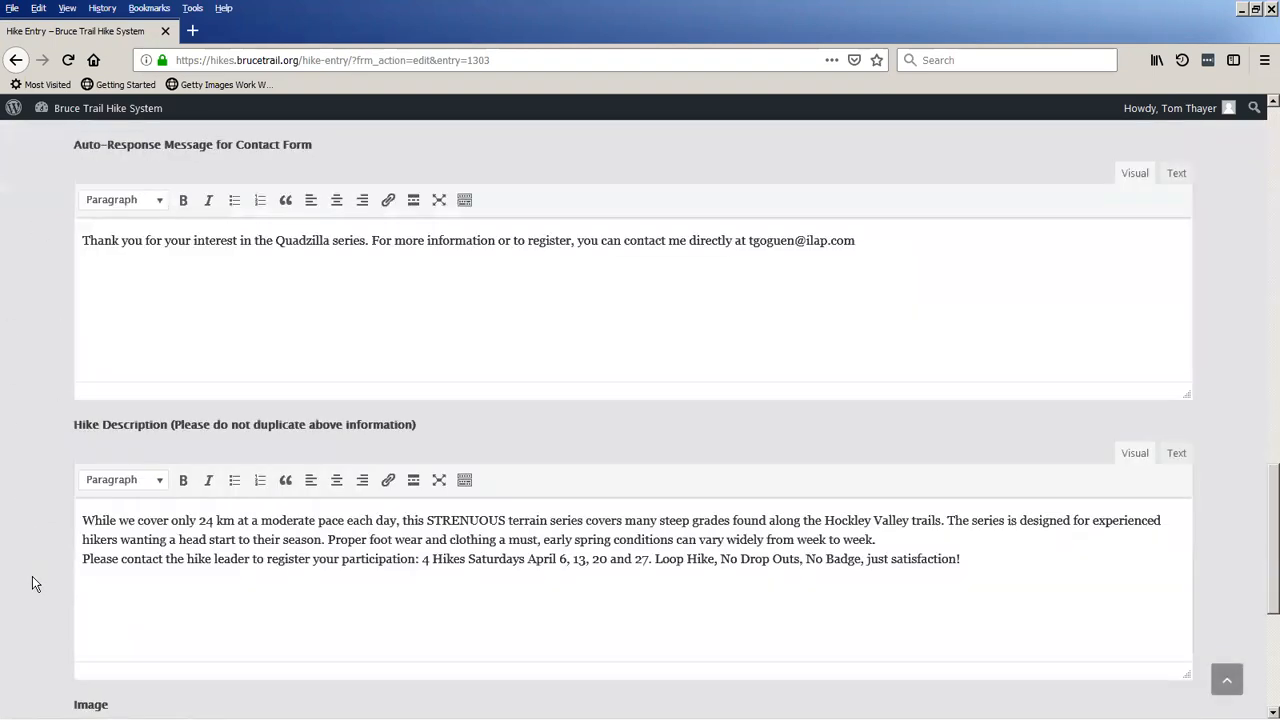
pyautogui.scroll(-5, 32, 576)
pyautogui.click(85, 592)
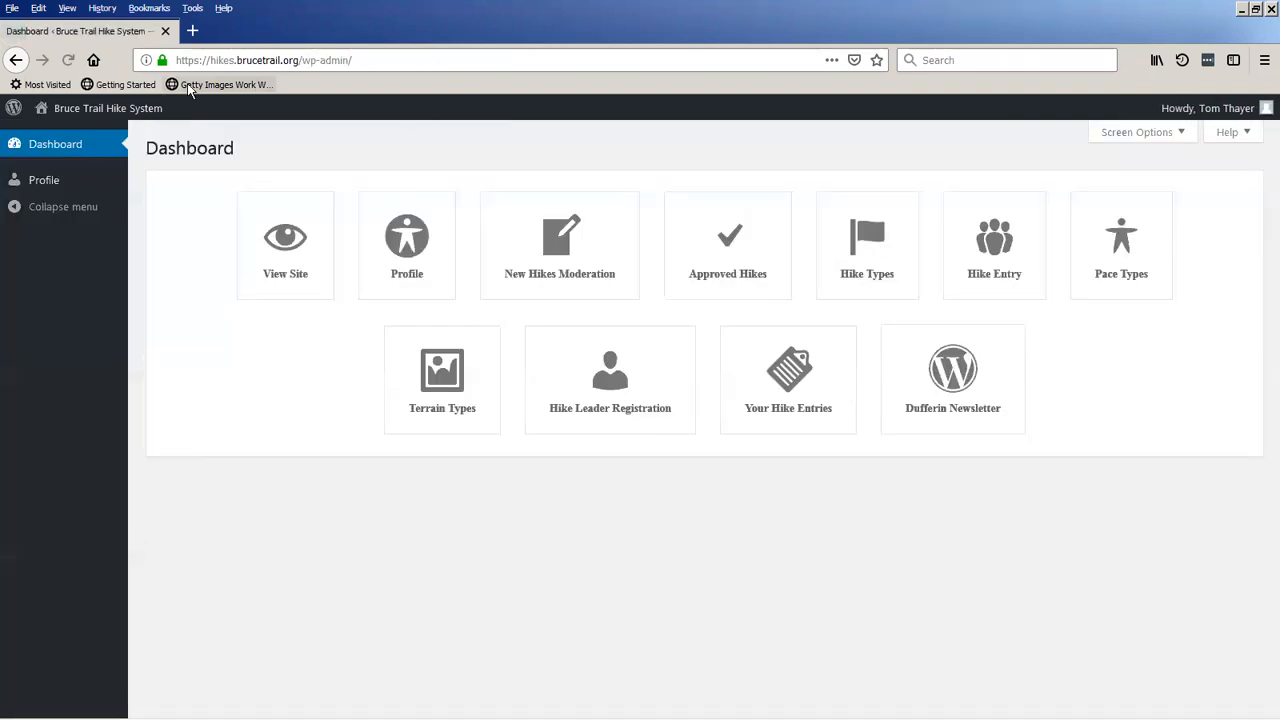
# Open the public hike schedule and switch the calendar to April 2020.
pyautogui.click(117, 110)
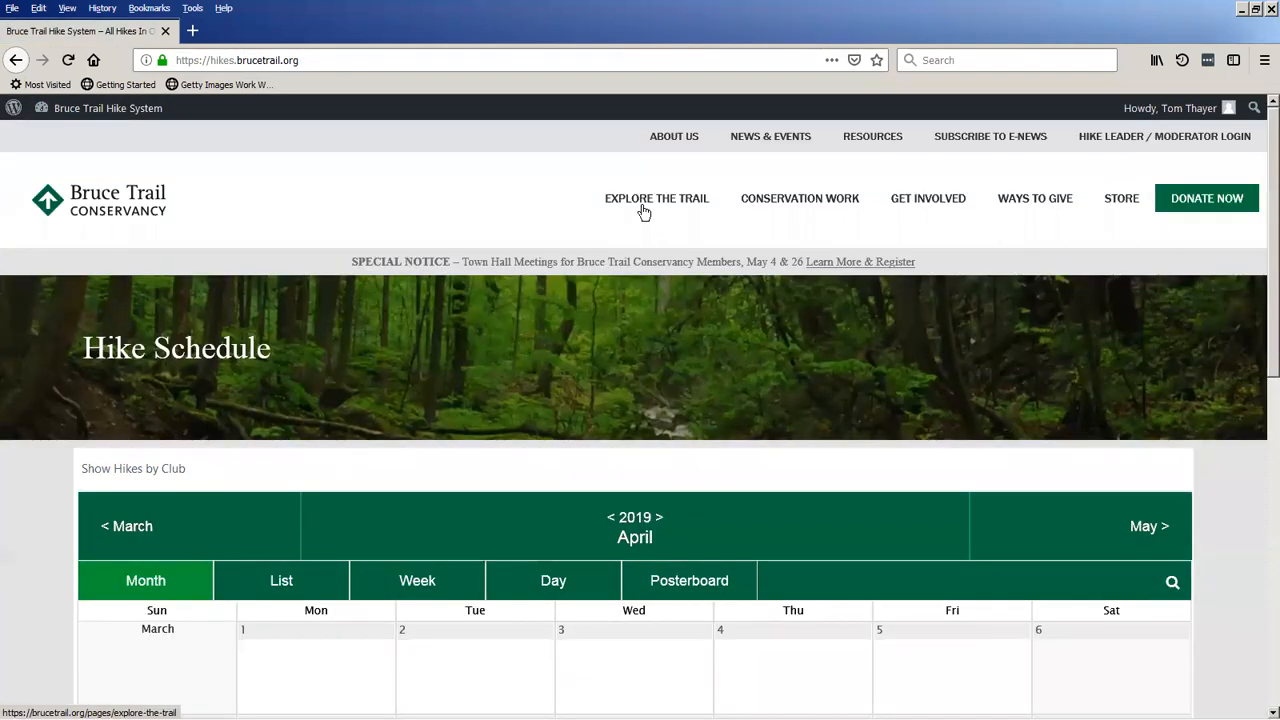
pyautogui.click(658, 517)
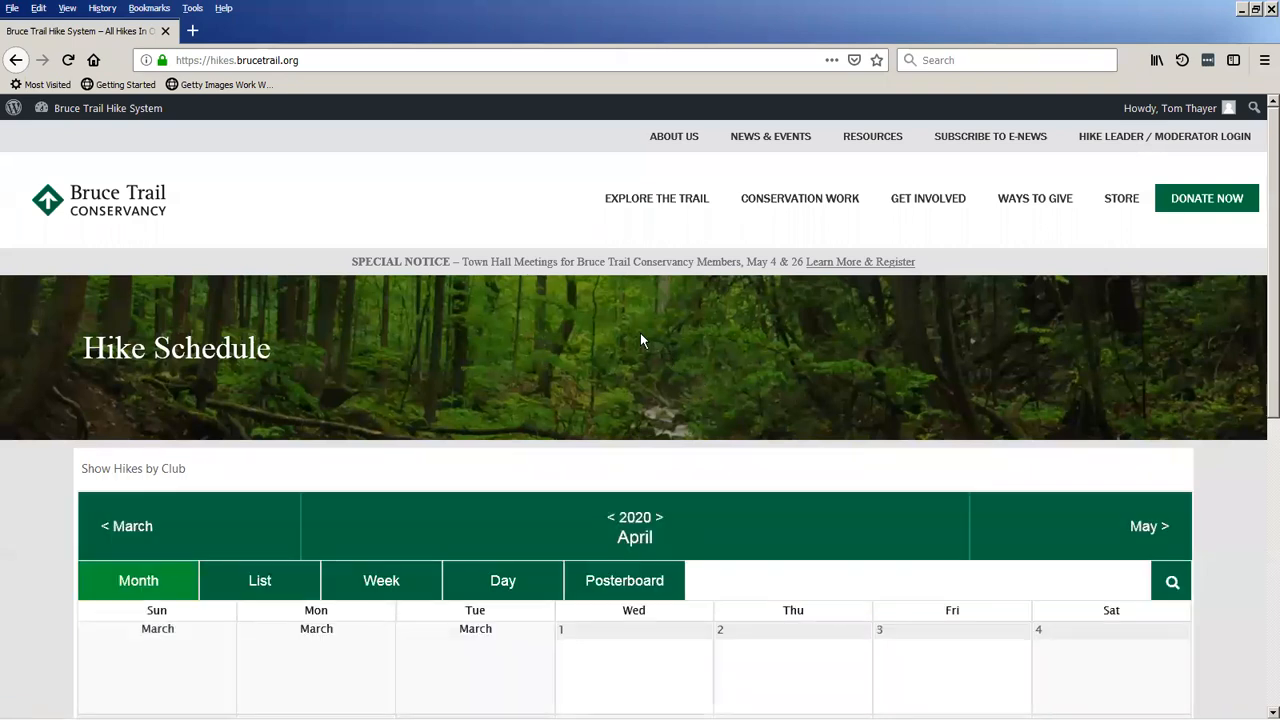
# Return to the moderator dashboard and open QUADZILLA Hike 3 for editing from the approved hikes list.
pyautogui.scroll(-4, 610, 331)
pyautogui.scroll(2, 590, 337)
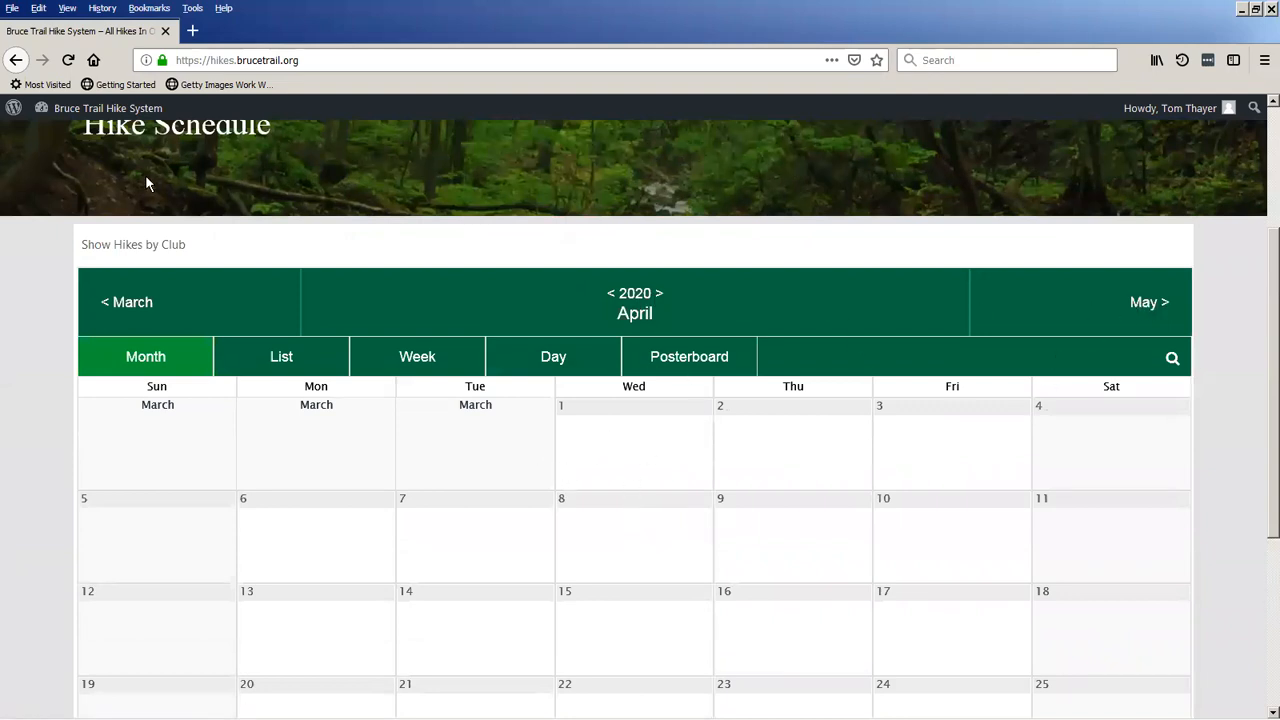
pyautogui.scroll(3, 146, 178)
pyautogui.click(85, 108)
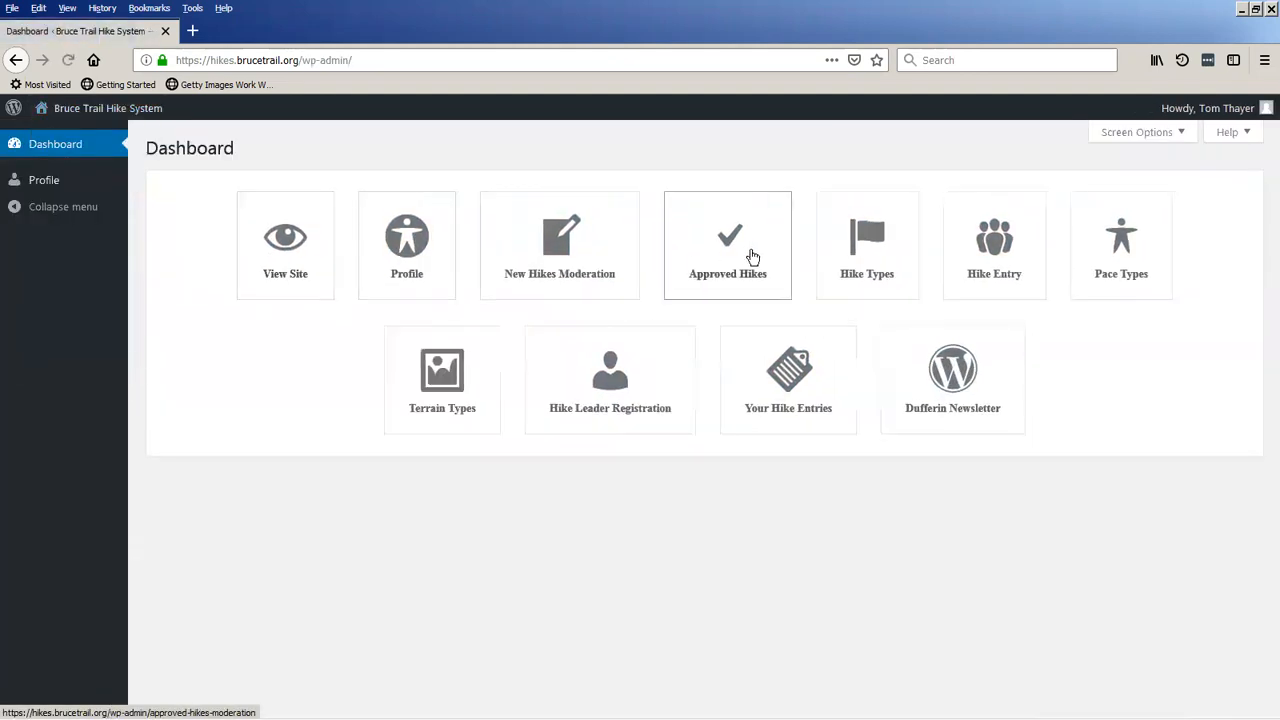
pyautogui.click(752, 258)
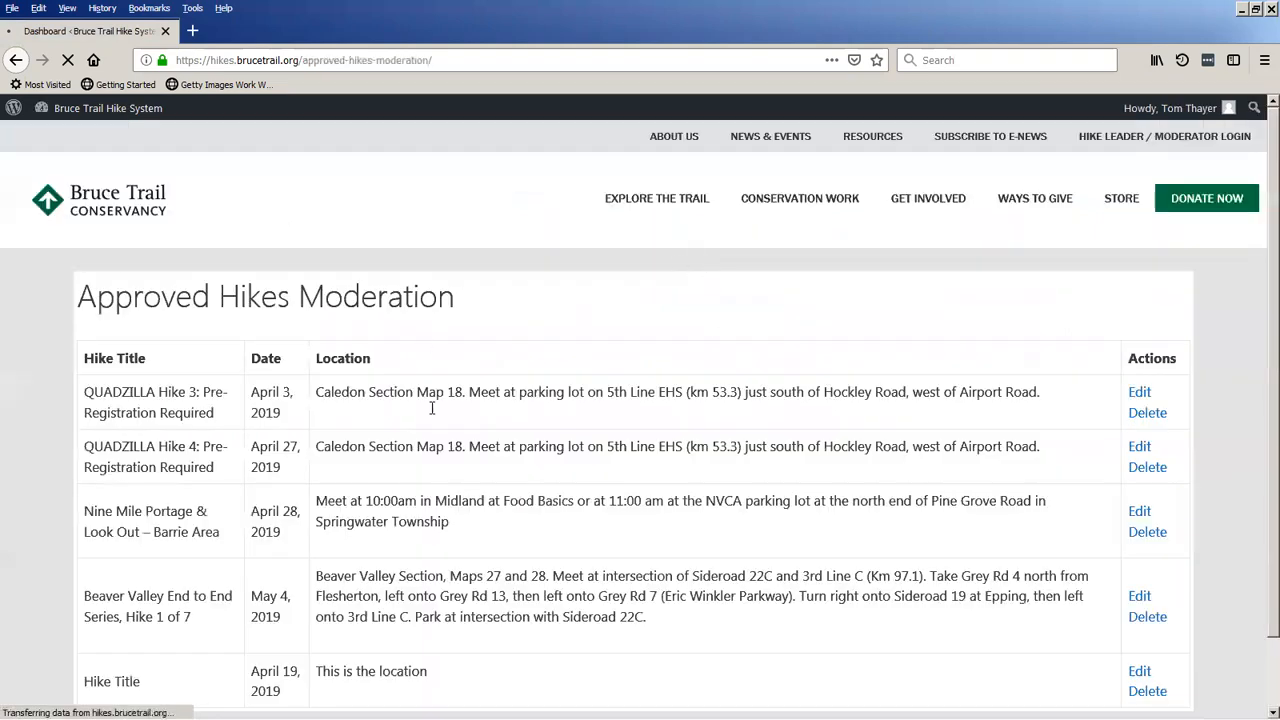
pyautogui.click(1139, 394)
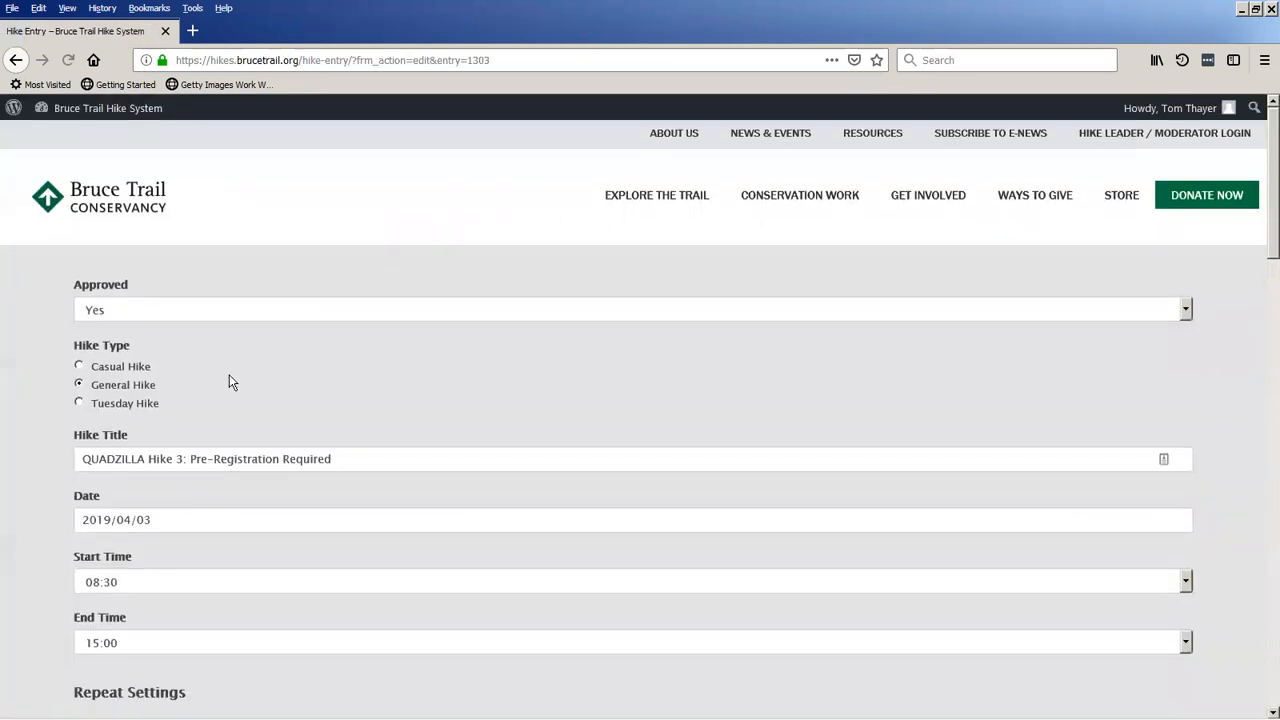
# Set the QUADZILLA Hike 3 date to 2020/04/03 and submit the updated entry.
pyautogui.scroll(-2, 229, 374)
pyautogui.click(191, 420)
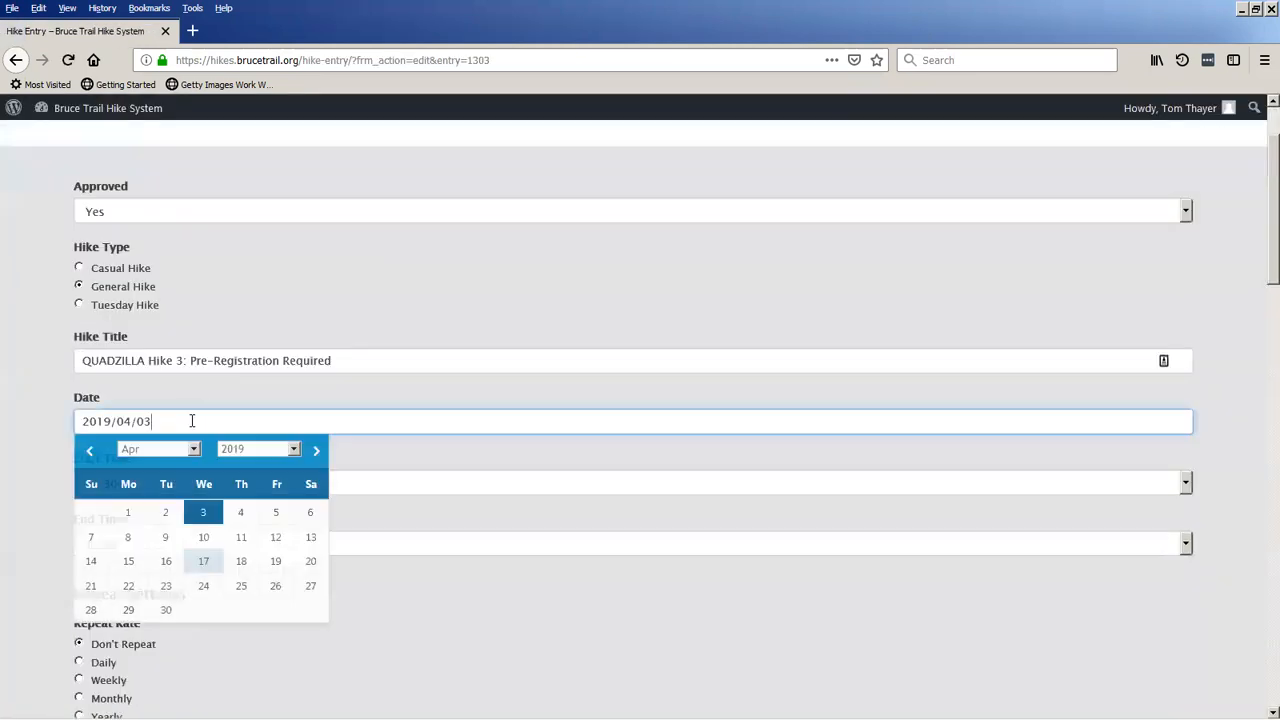
pyautogui.click(258, 452)
pyautogui.click(293, 432)
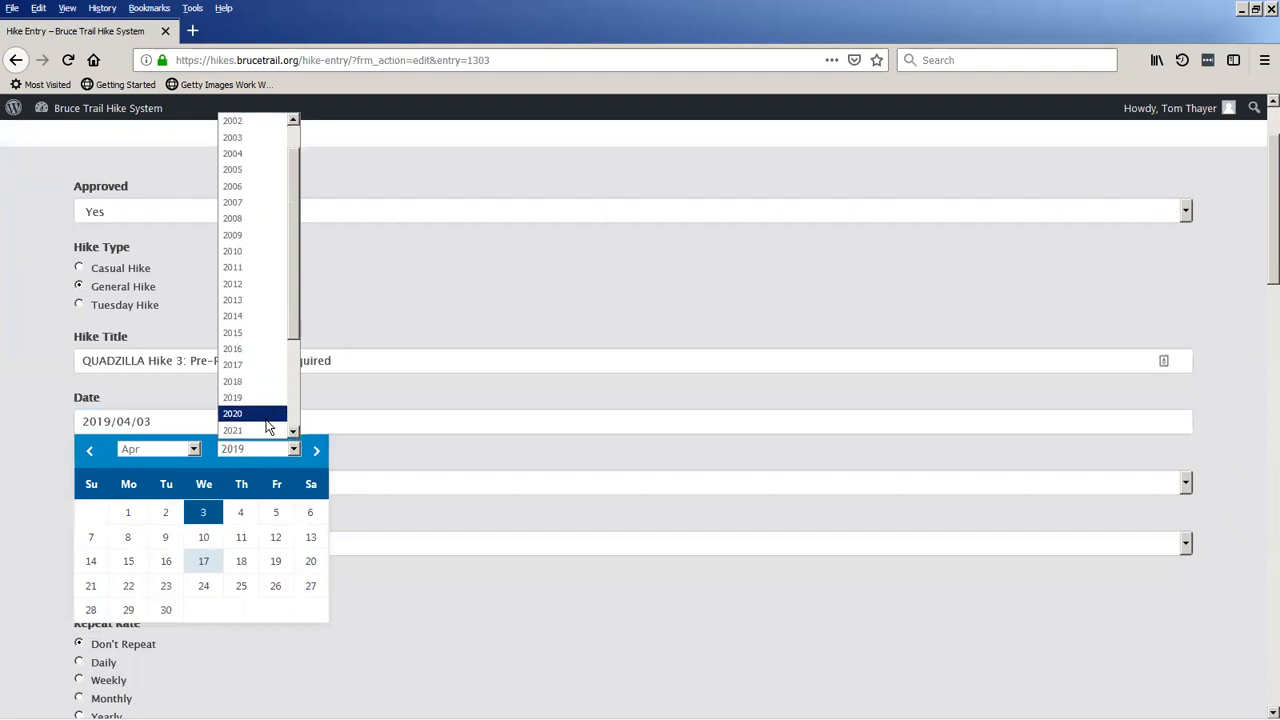
pyautogui.click(258, 414)
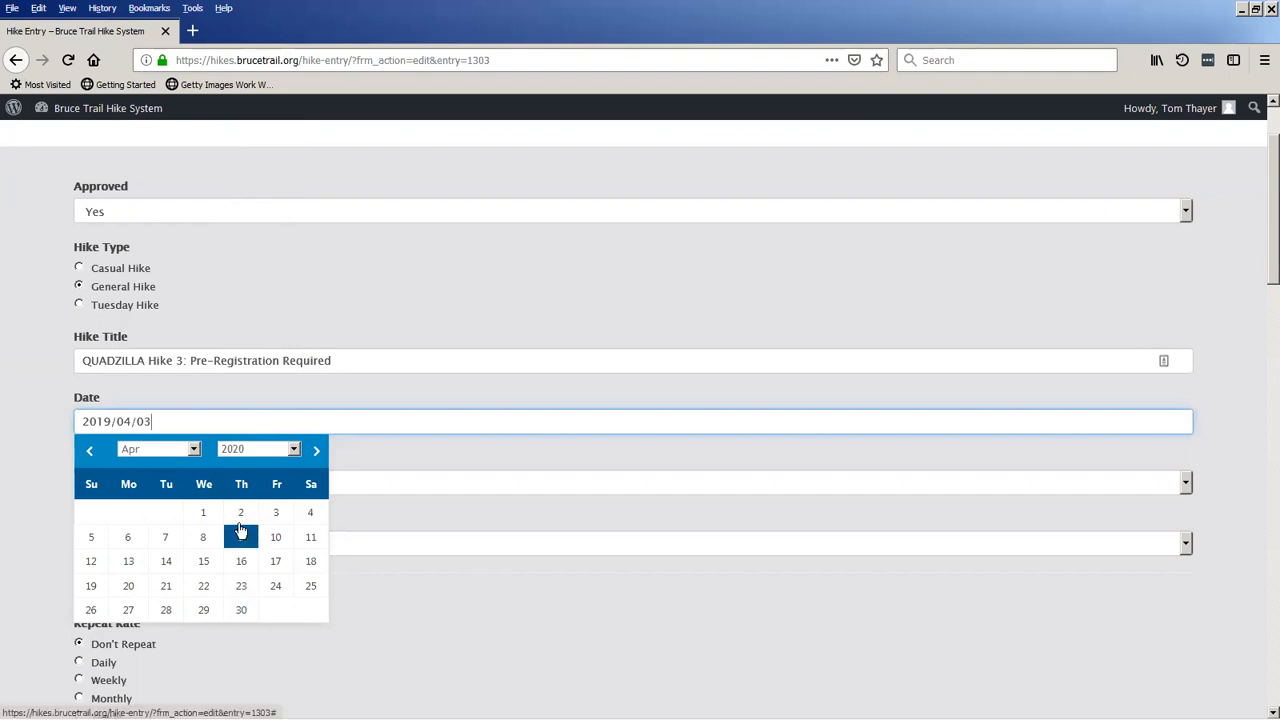
pyautogui.click(276, 512)
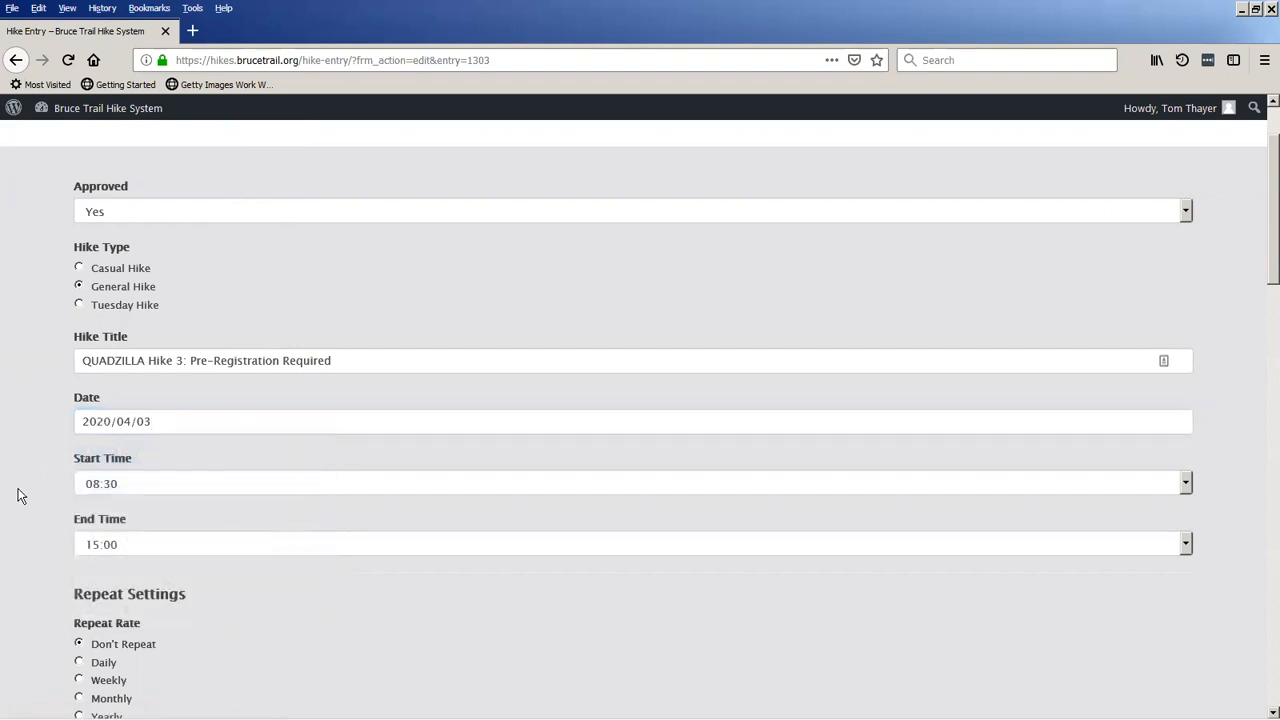
pyautogui.scroll(-15, 16, 489)
pyautogui.scroll(-5, 16, 497)
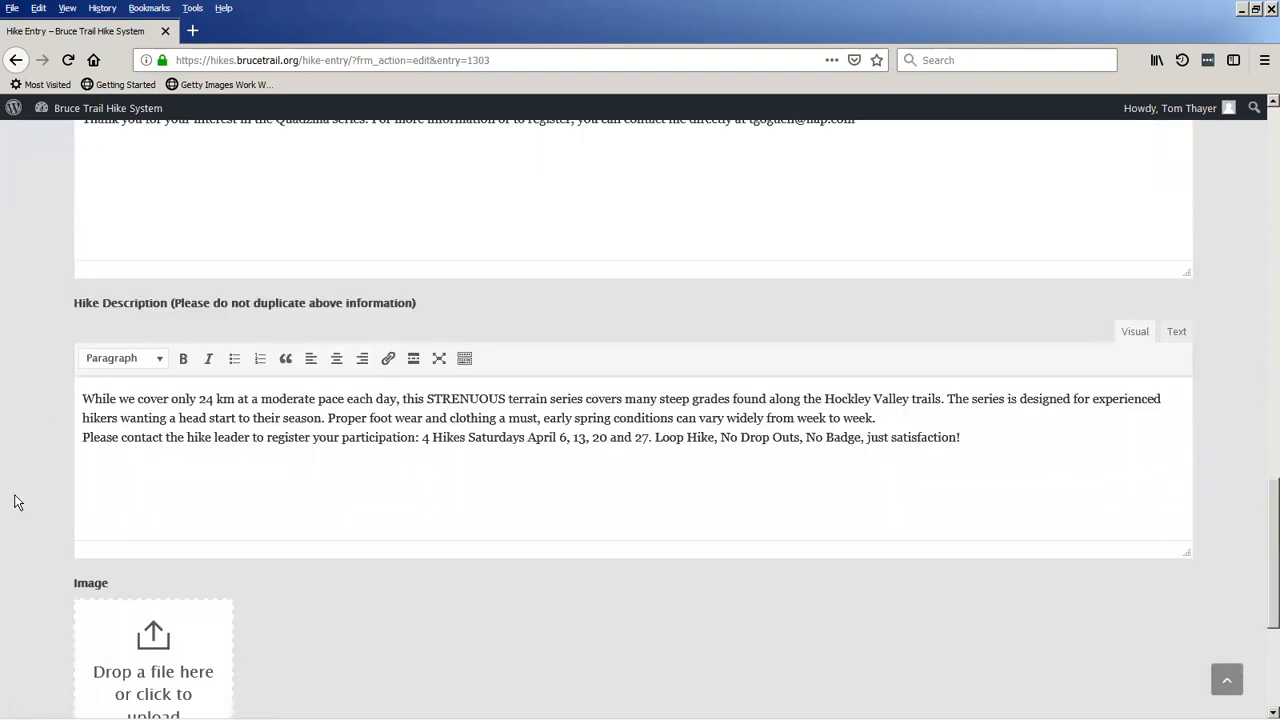
pyautogui.click(100, 592)
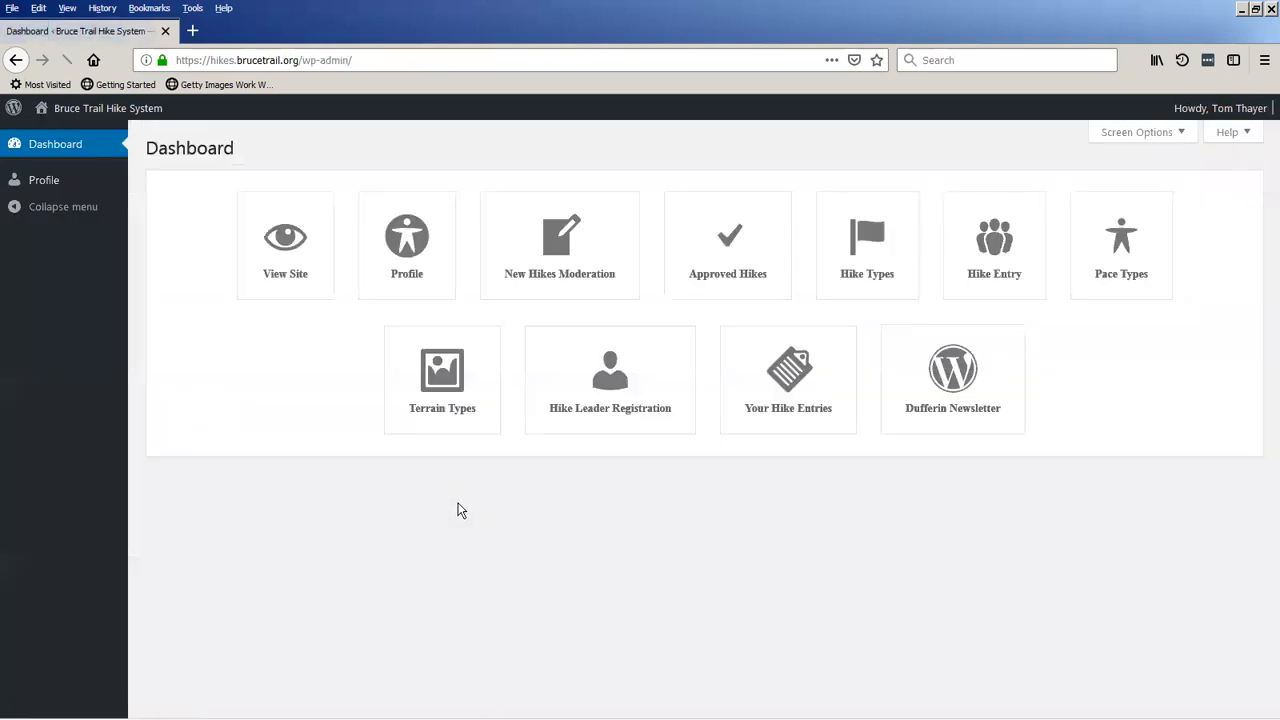
# Preview QUADZILLA Hike 3 on the public schedule for April 2020, and return the calendar to April 2019.
pyautogui.click(114, 110)
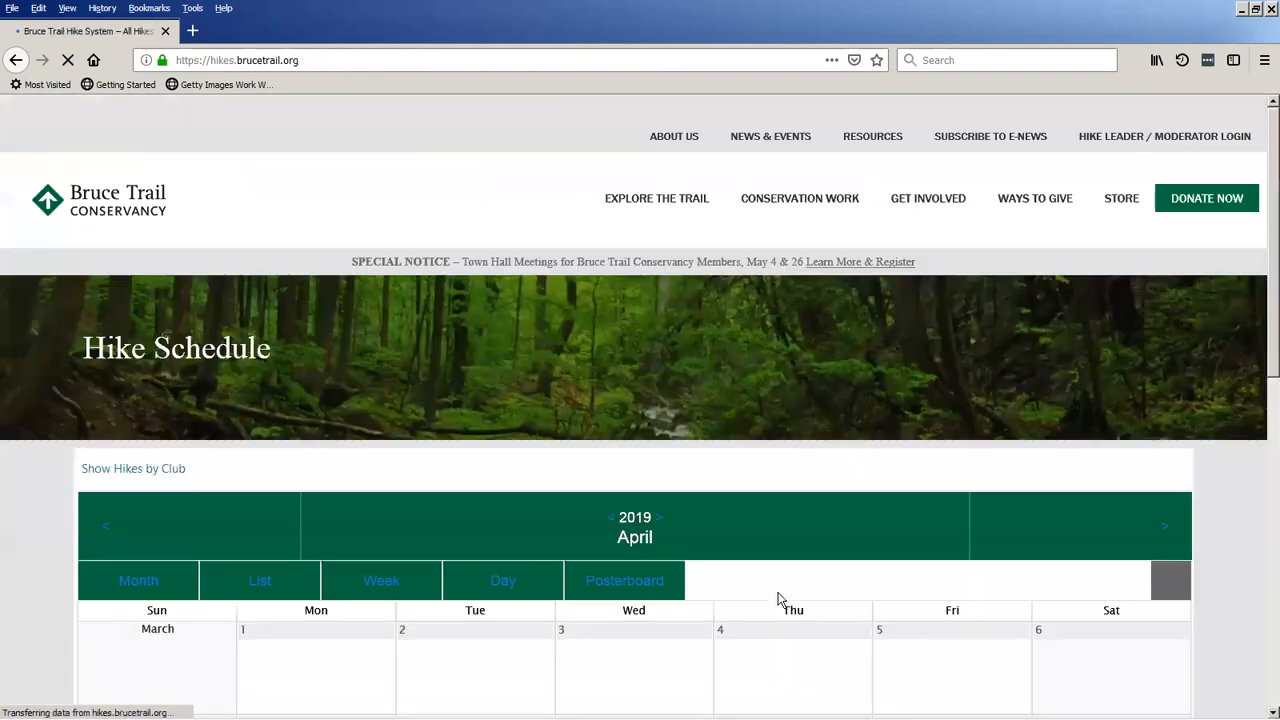
pyautogui.click(659, 518)
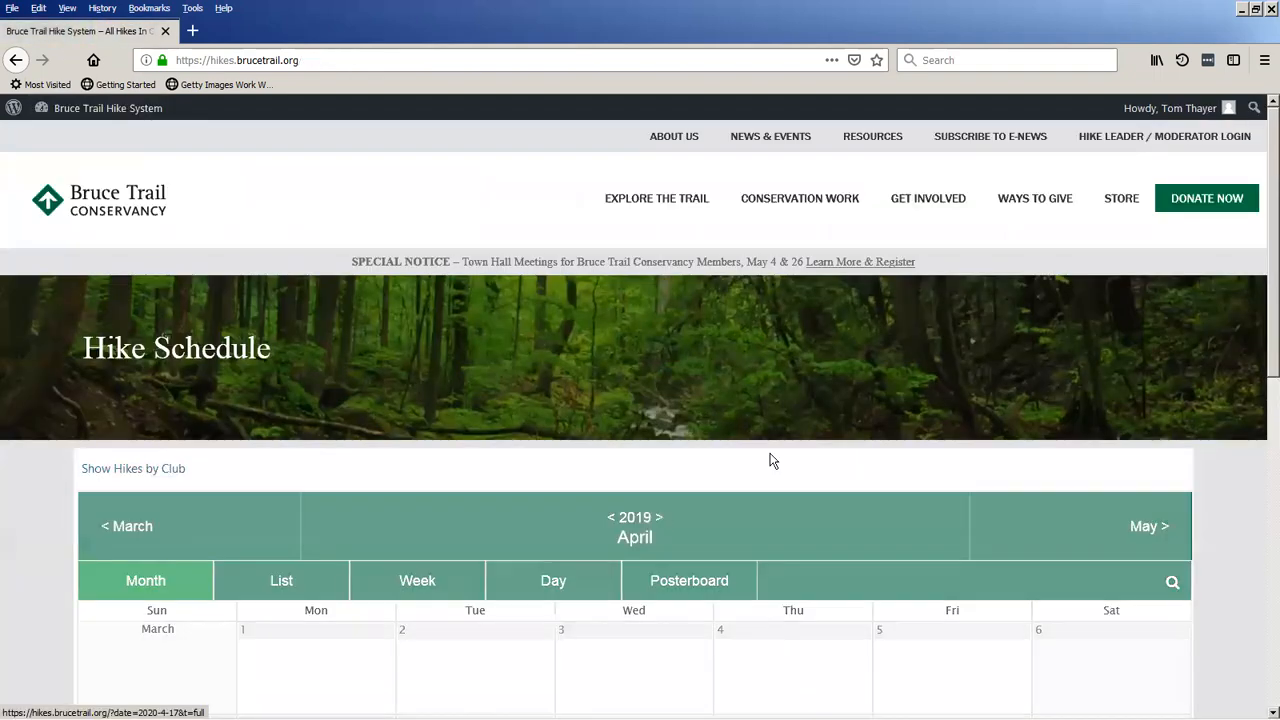
pyautogui.moveTo(908, 674)
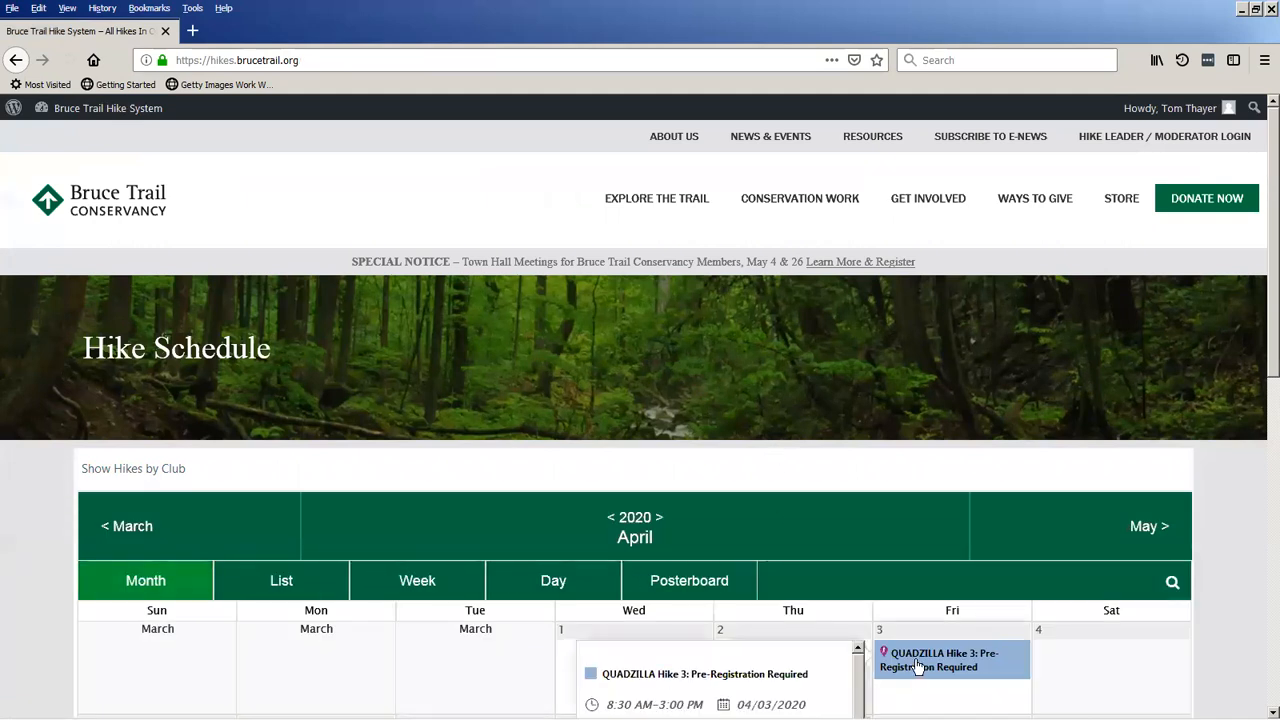
pyautogui.scroll(-2, 777, 460)
pyautogui.scroll(2, 770, 475)
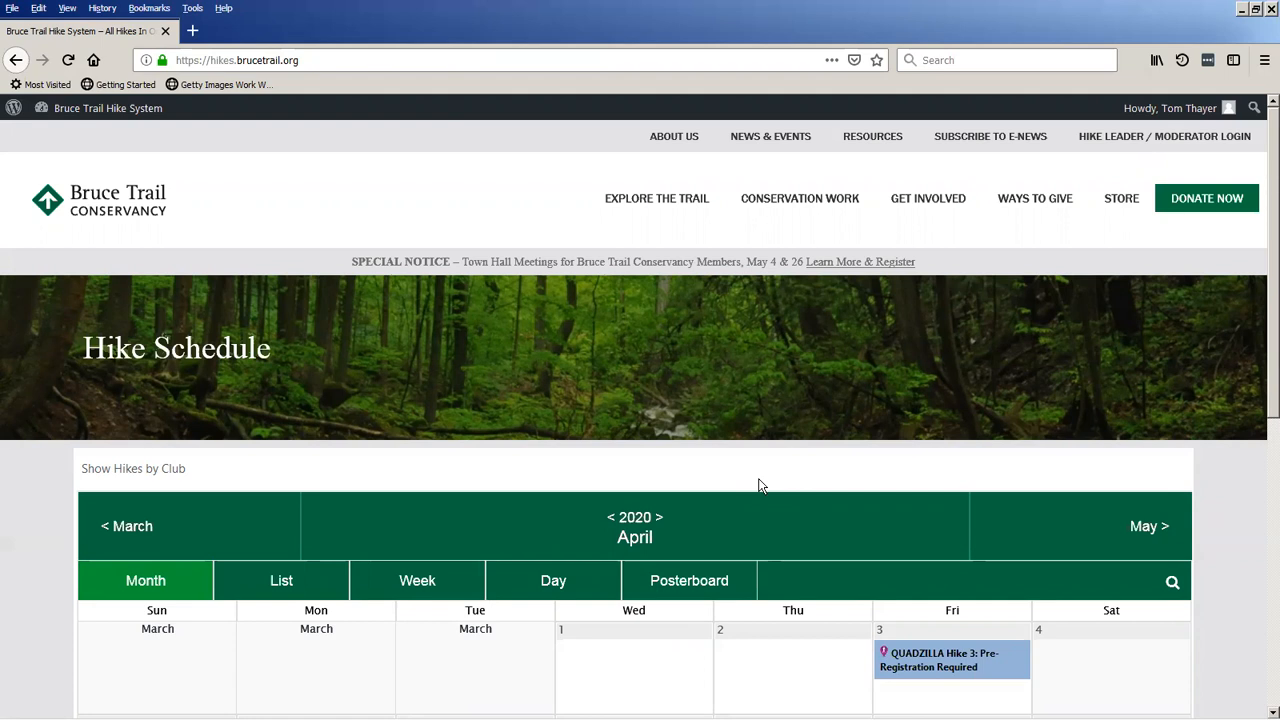
pyautogui.click(611, 518)
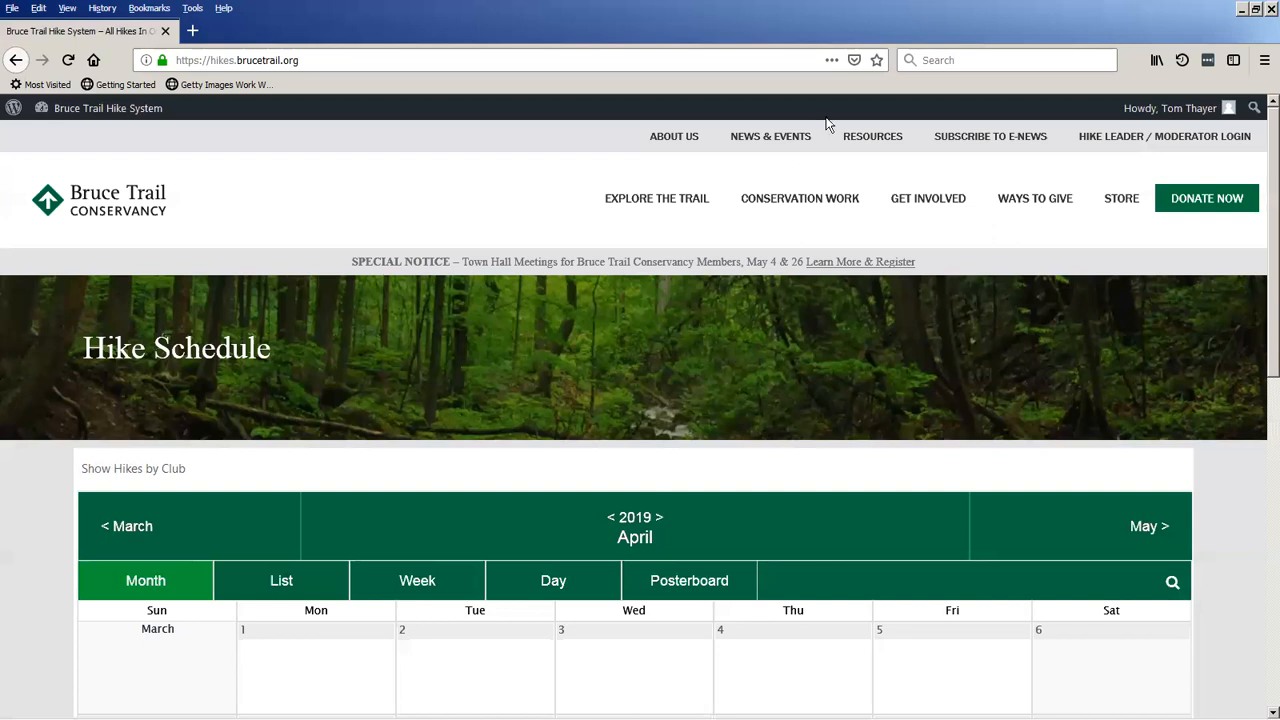
pyautogui.moveTo(1160, 118)
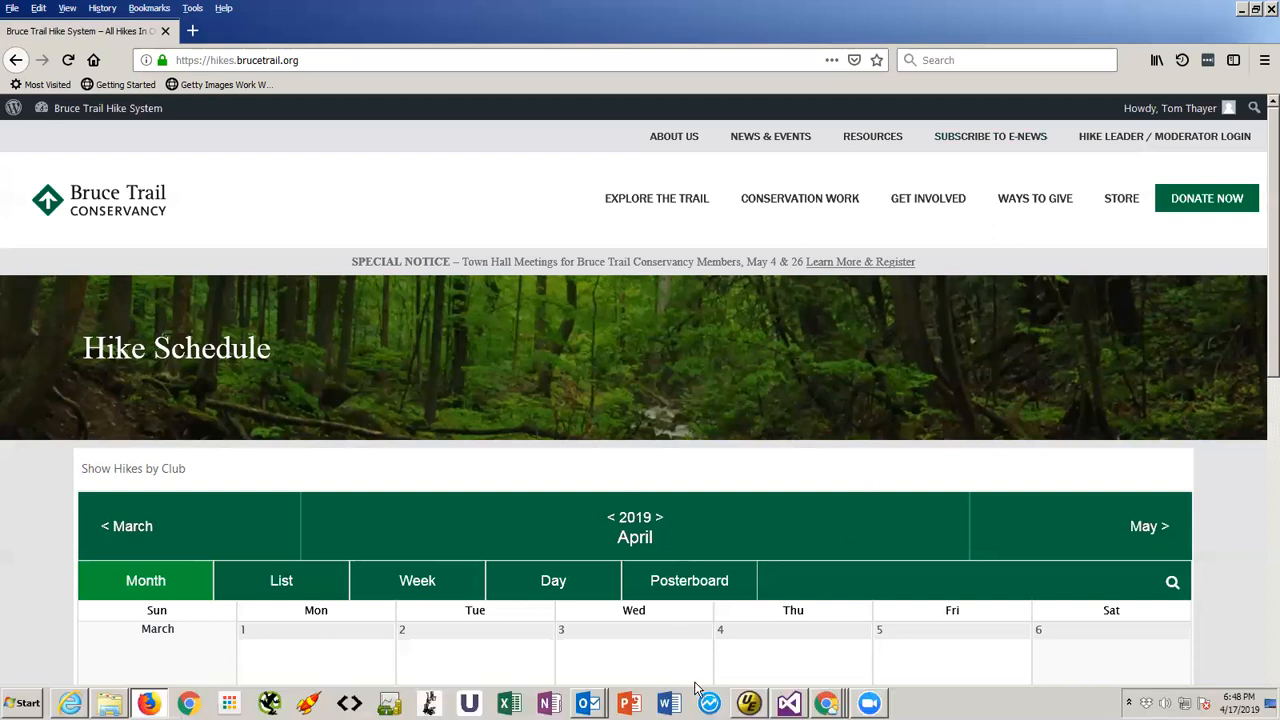
# Switch to Visual Studio, run the TOImport project to import the Toronto hikes, and return to the browser after closing its form.
pyautogui.moveTo(749, 703)
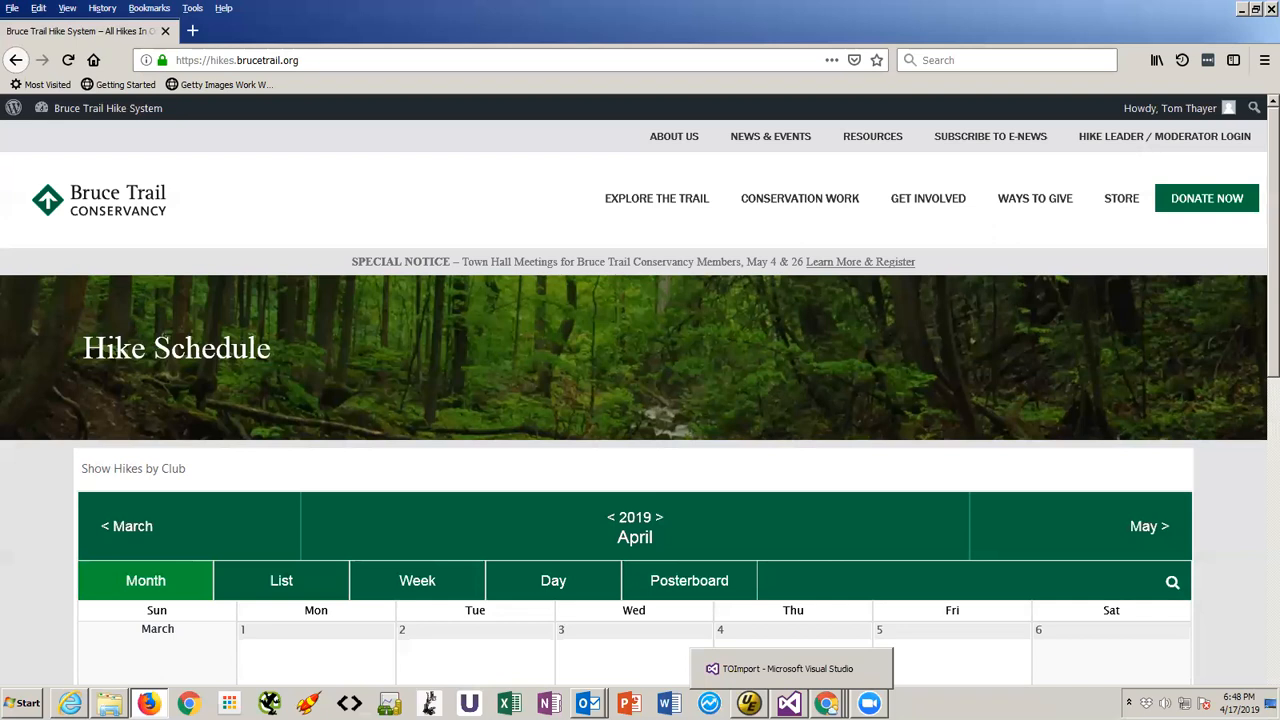
pyautogui.click(789, 703)
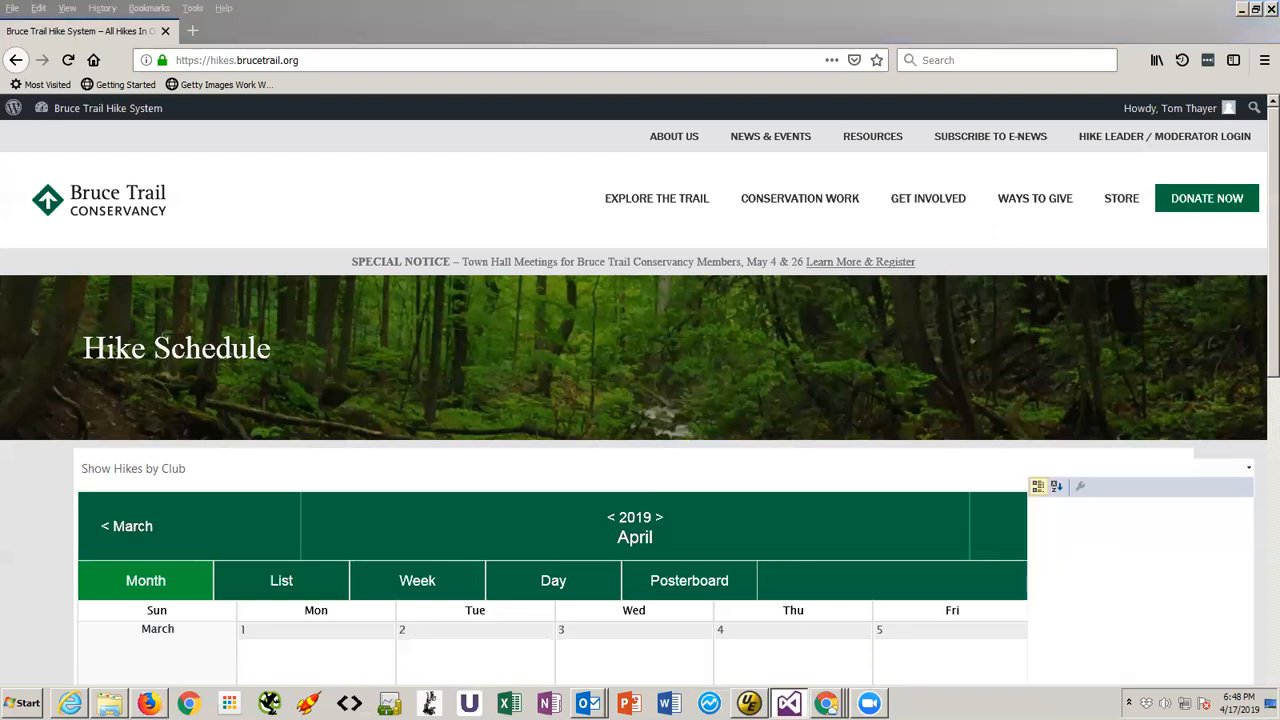
pyautogui.click(392, 52)
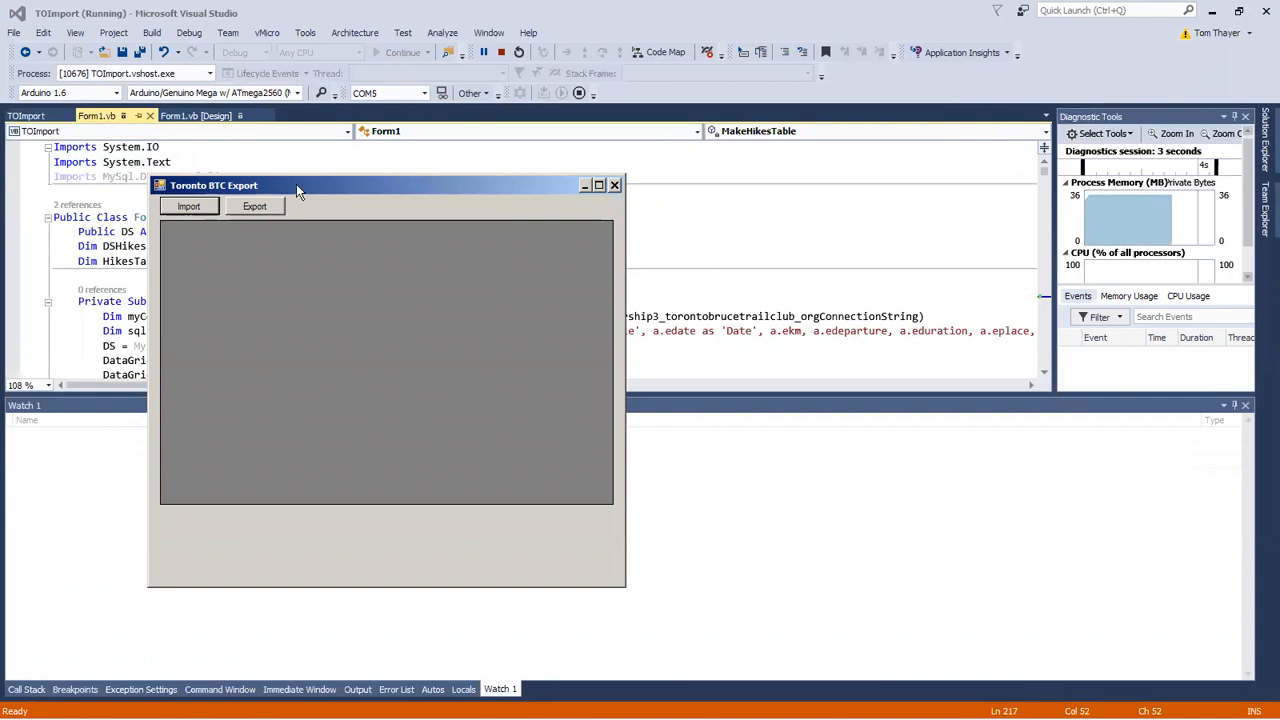
pyautogui.click(201, 208)
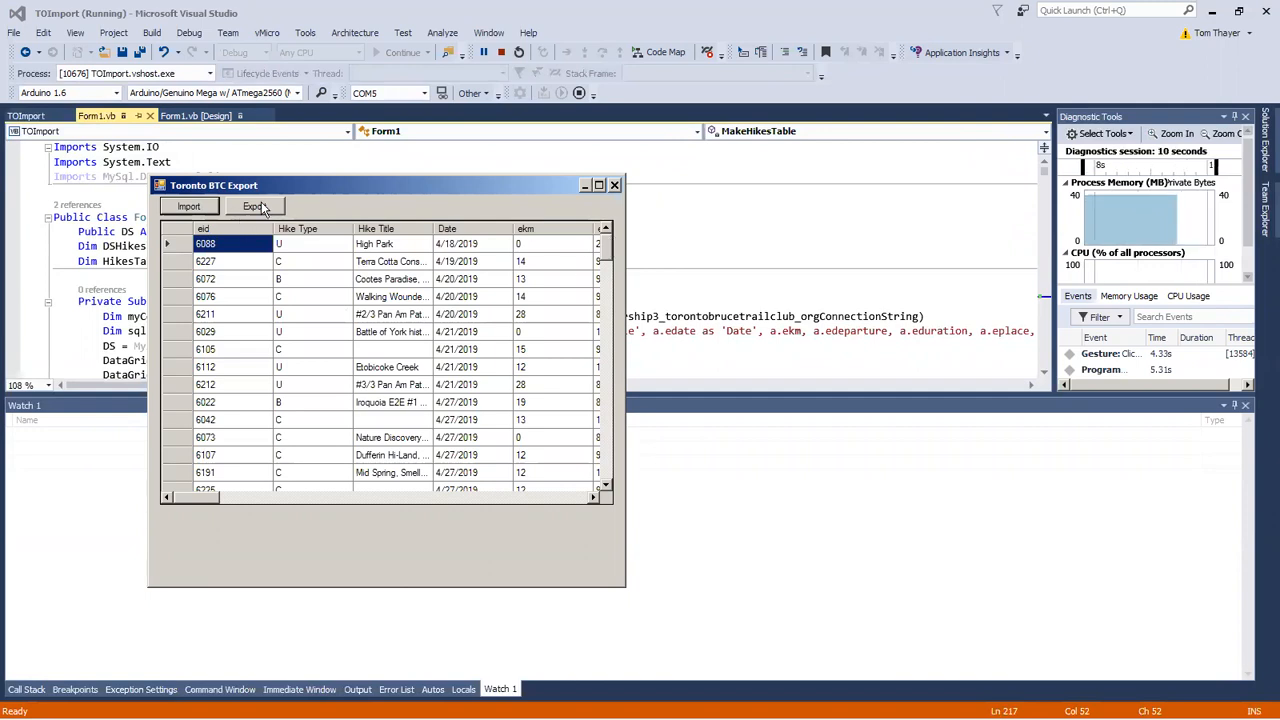
pyautogui.click(615, 186)
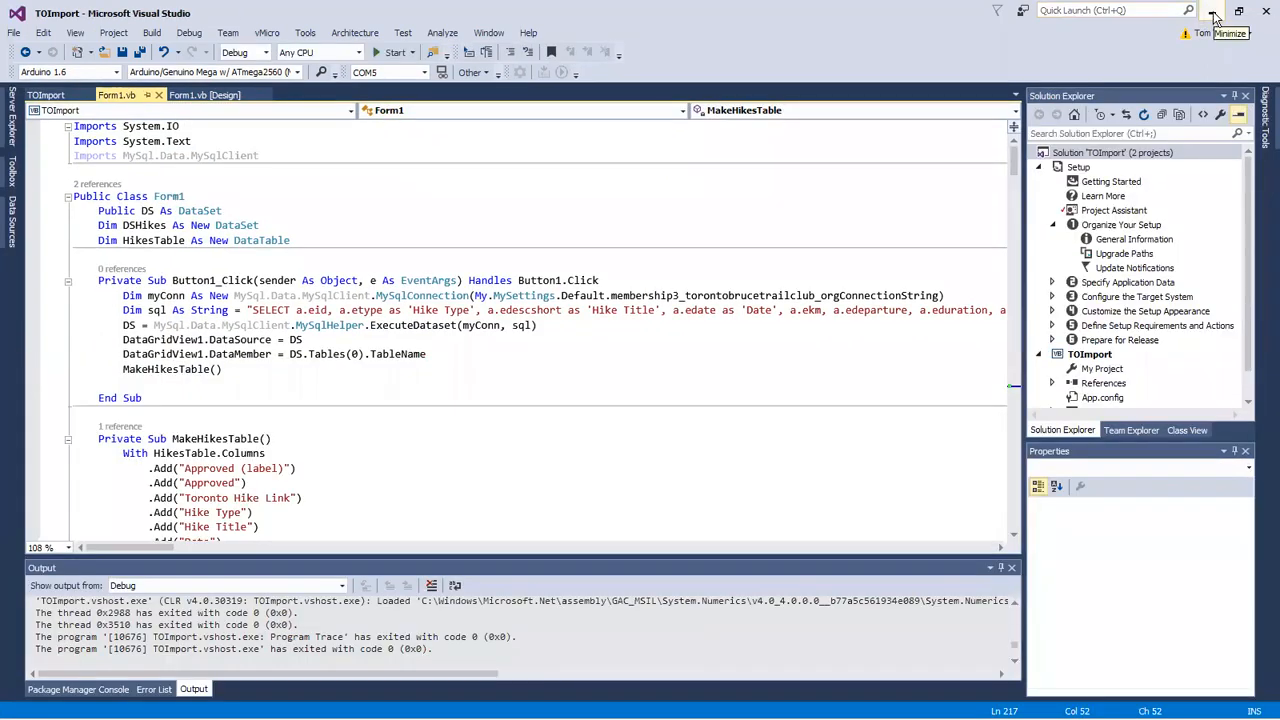
pyautogui.click(1214, 14)
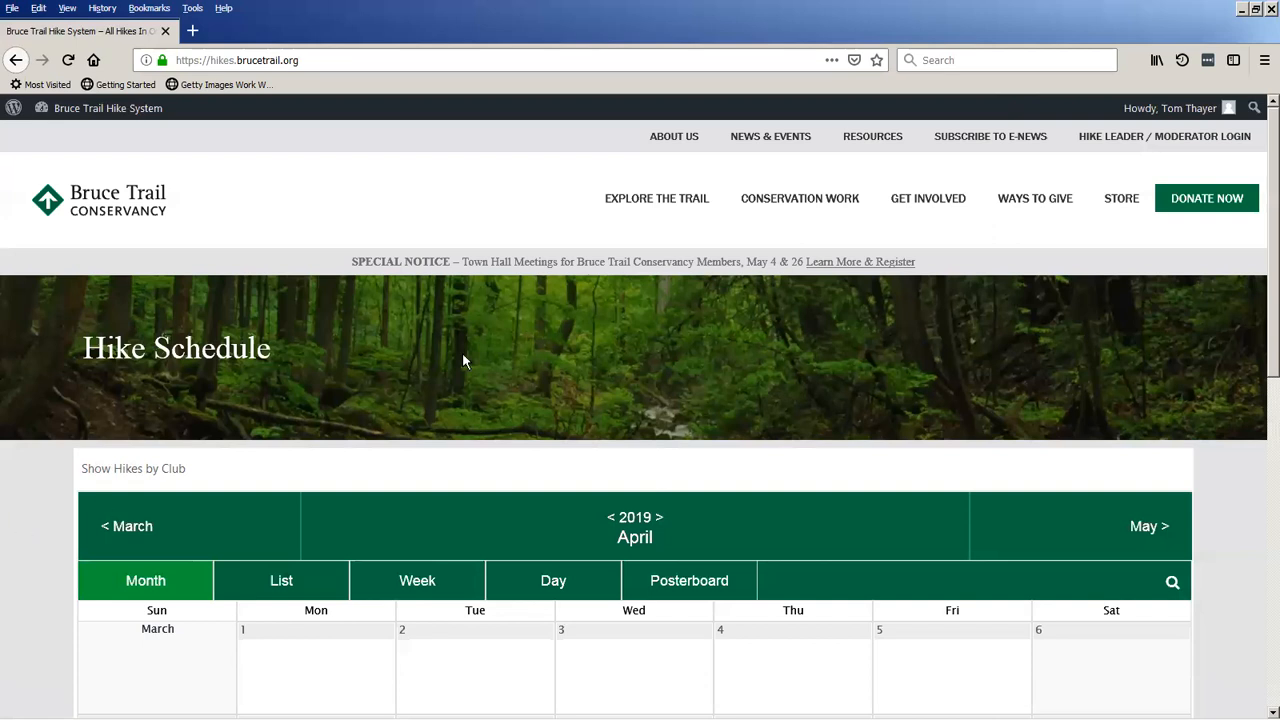
# Look over the hikes in the April 2019 calendar and preview the High Park hike on April 18.
pyautogui.scroll(-5, 531, 366)
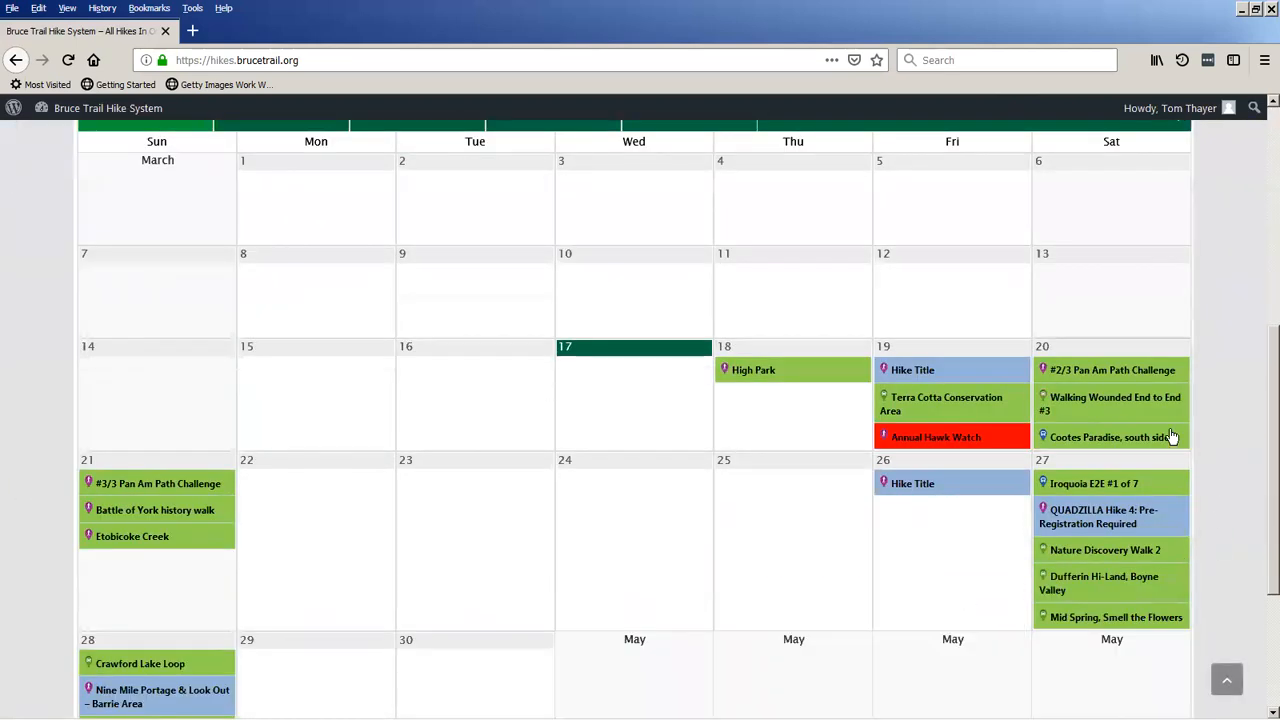
pyautogui.moveTo(1105, 413)
pyautogui.scroll(3, 474, 529)
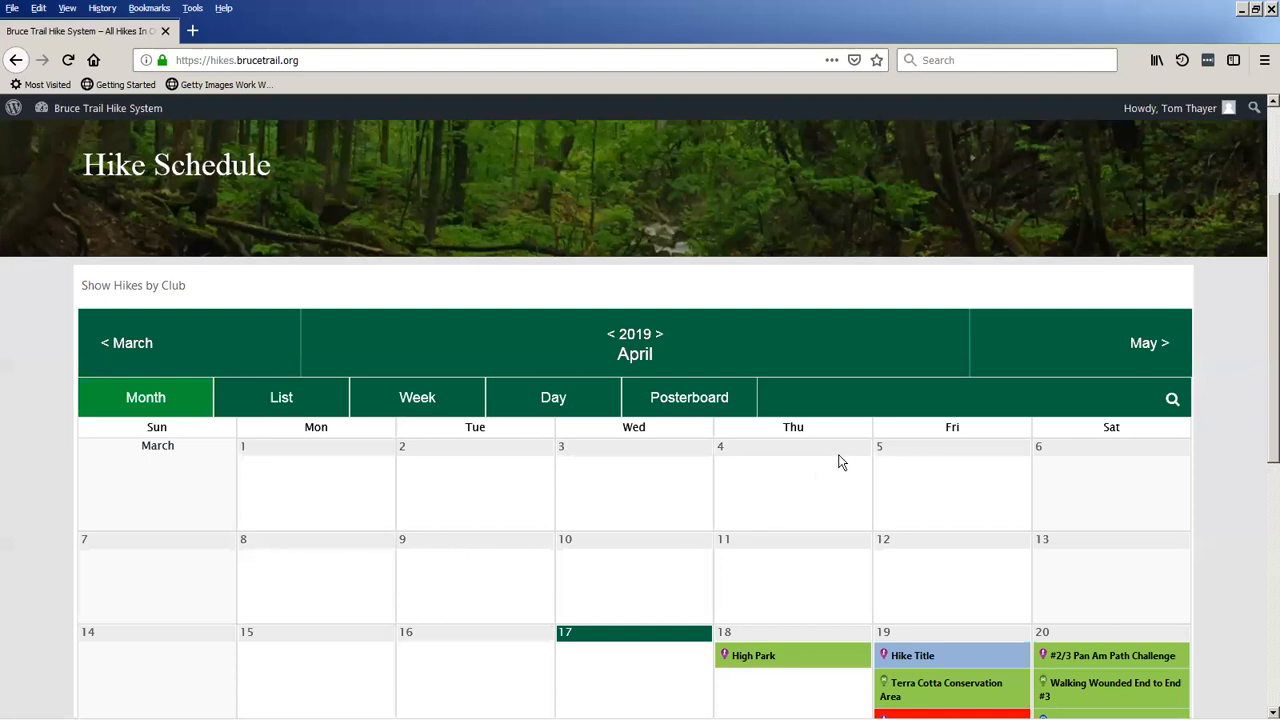
pyautogui.scroll(-2, 784, 263)
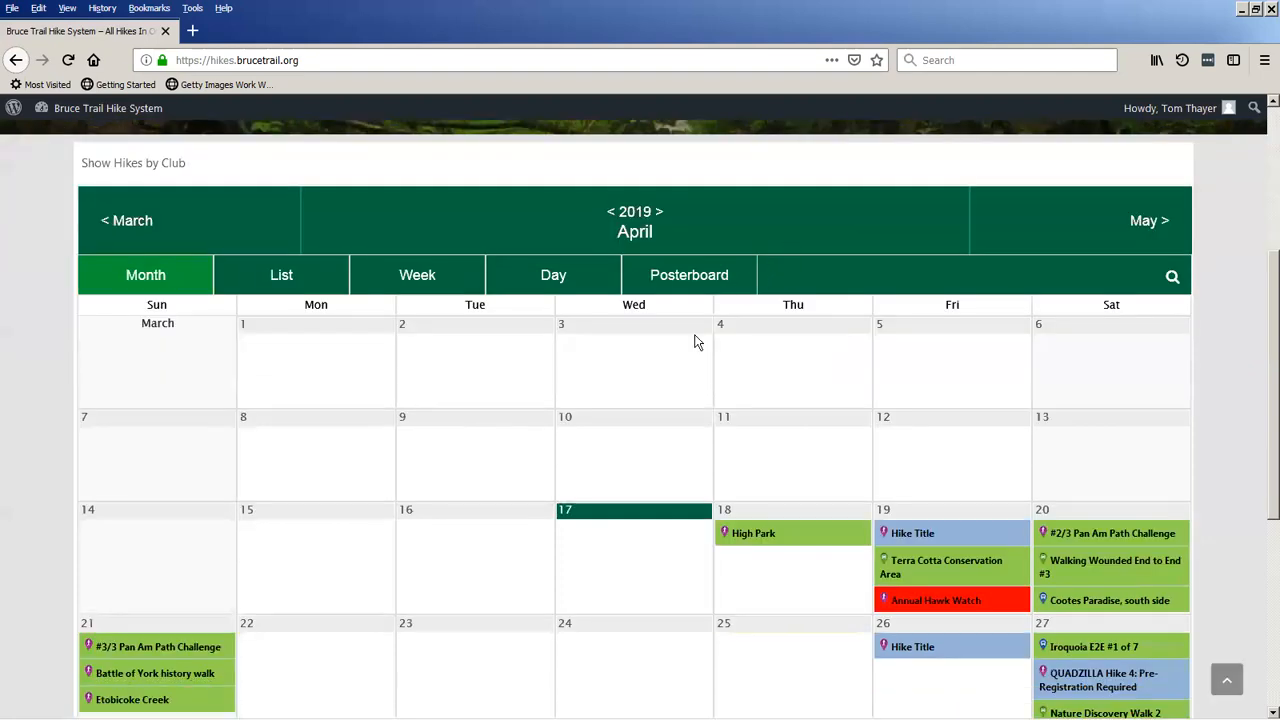
pyautogui.moveTo(766, 542)
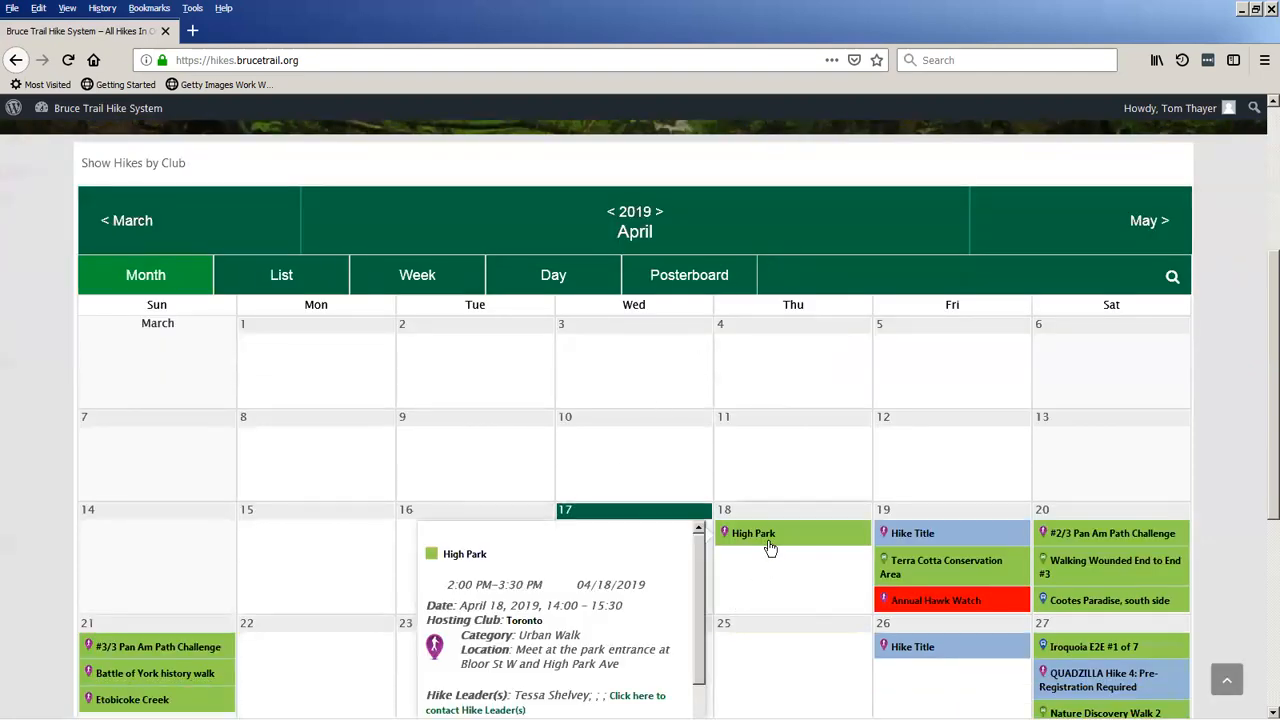
pyautogui.scroll(-1, 766, 542)
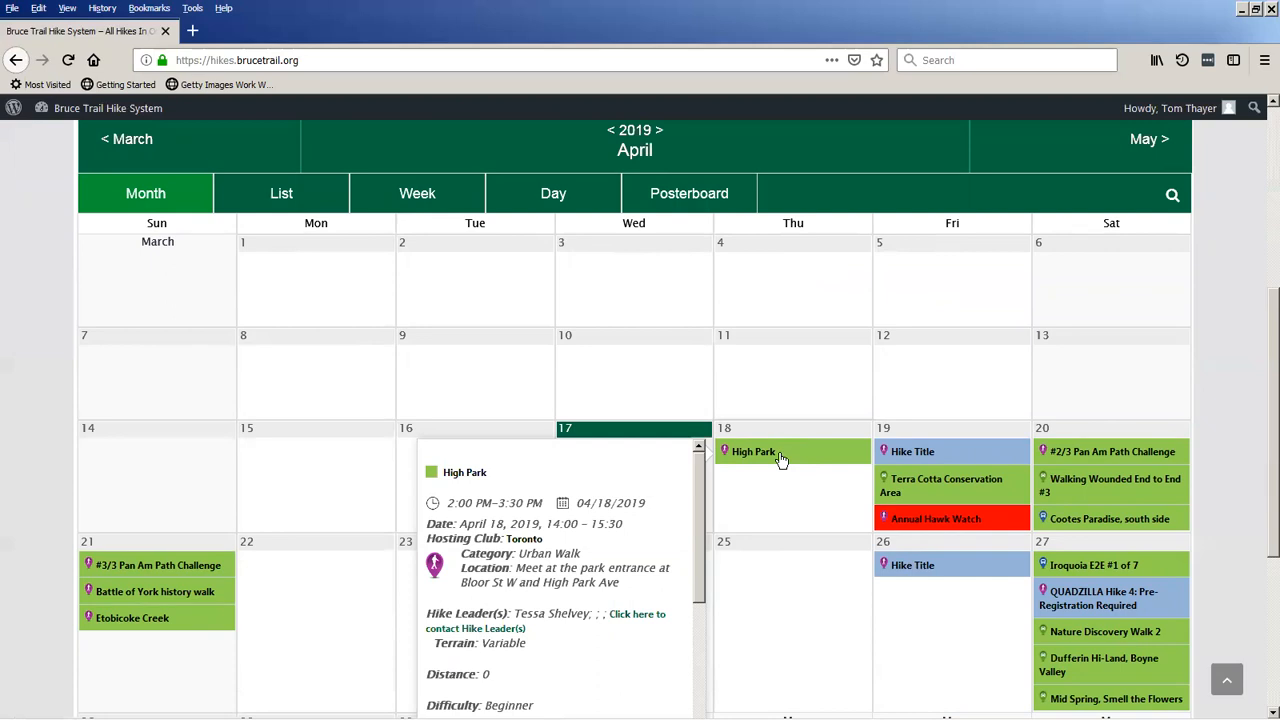
# Open the High Park hike's event page, review its details and go back to the calendar.
pyautogui.click(740, 458)
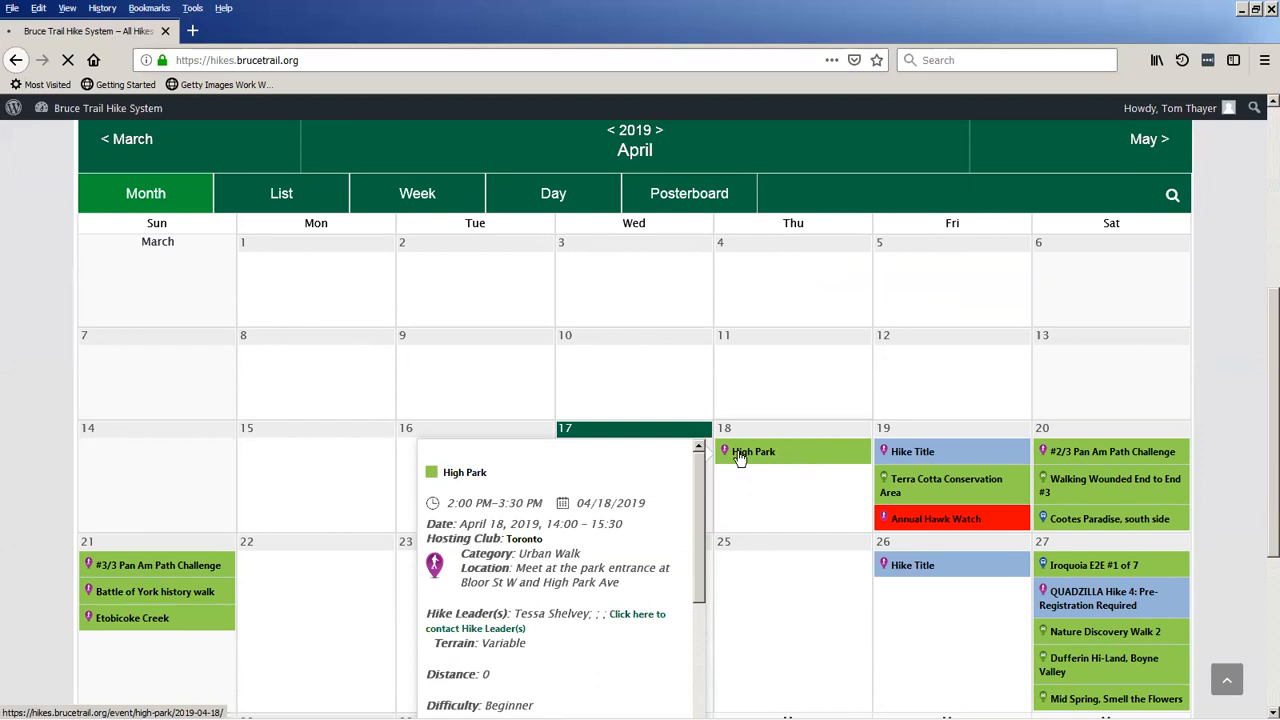
pyautogui.scroll(-5, 715, 465)
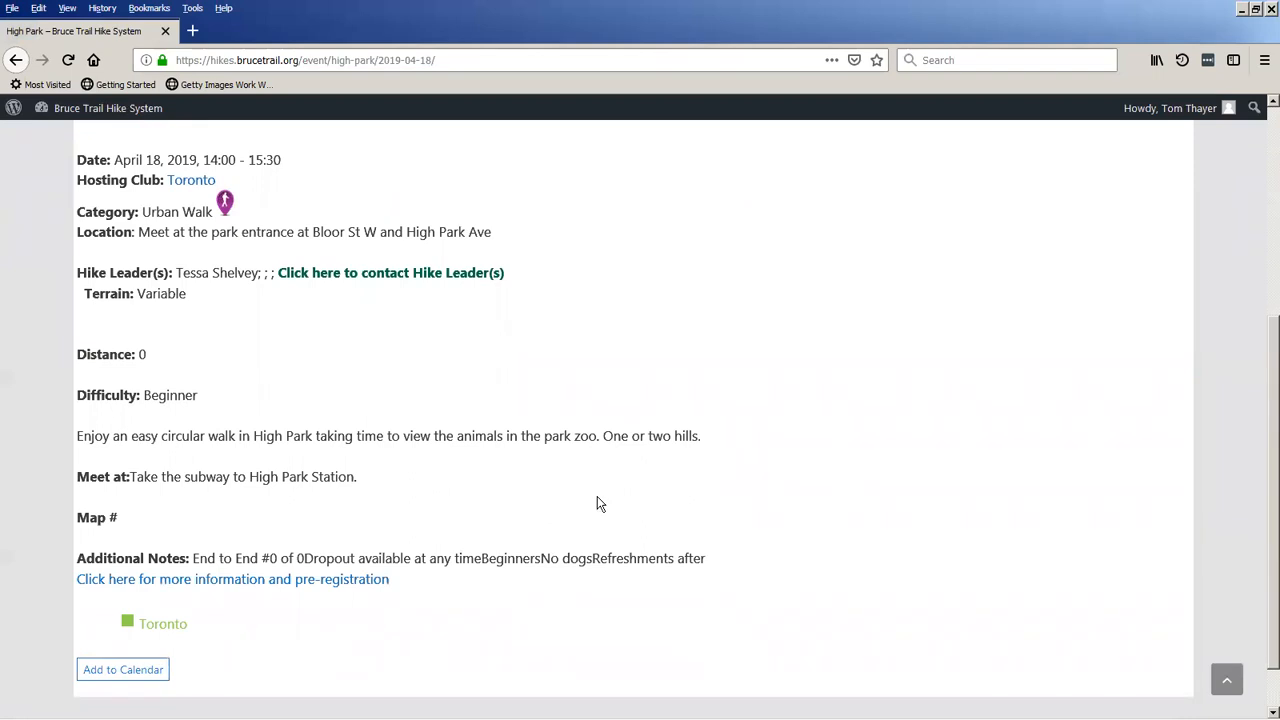
pyautogui.scroll(3, 597, 496)
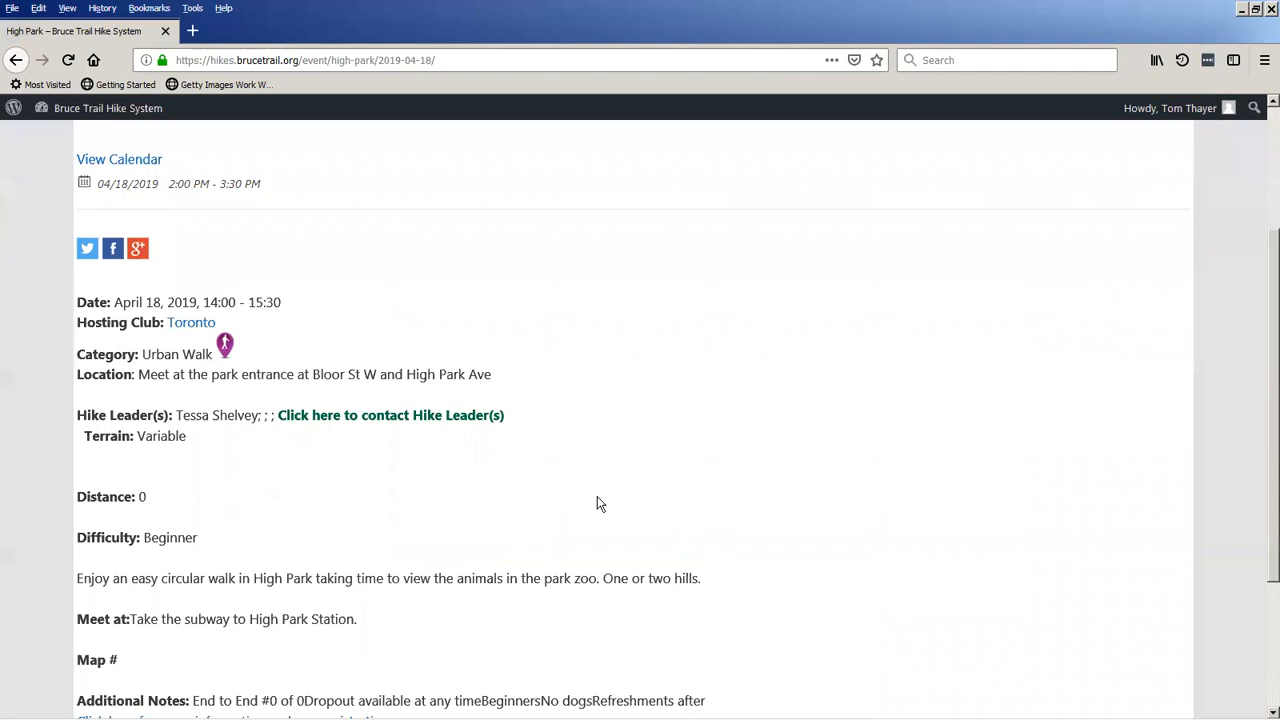
pyautogui.scroll(-2, 597, 500)
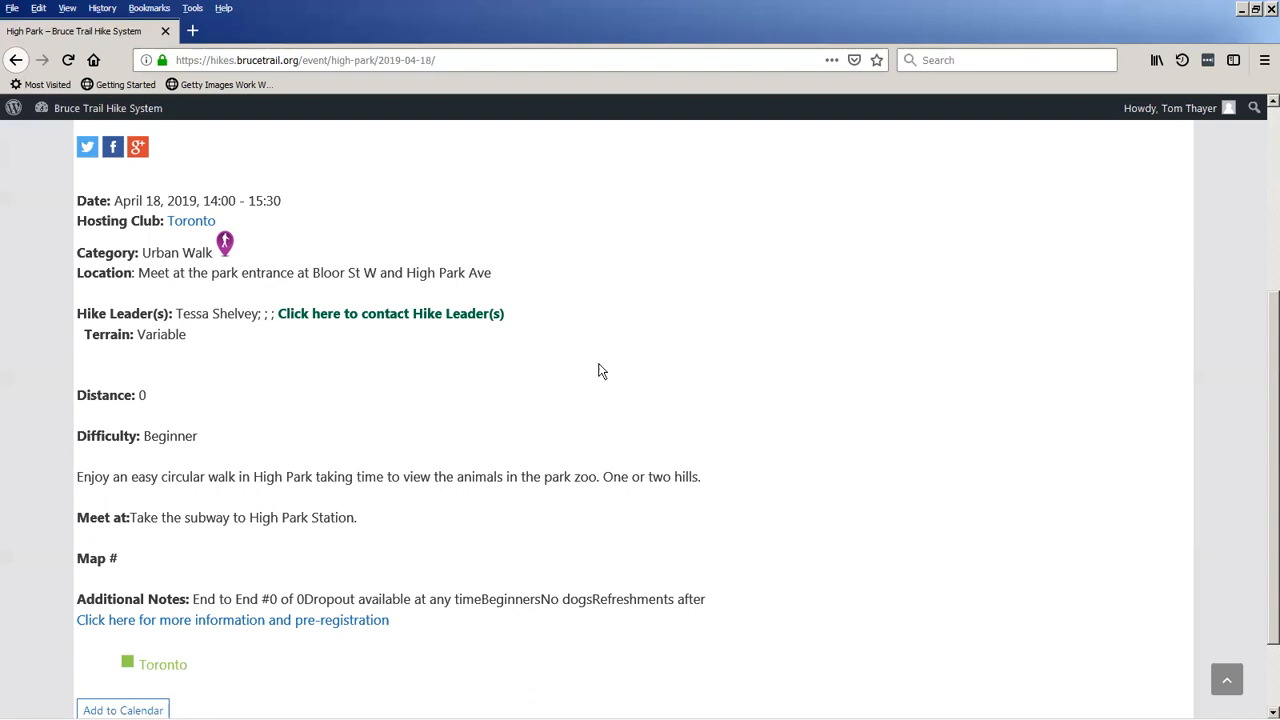
pyautogui.click(15, 59)
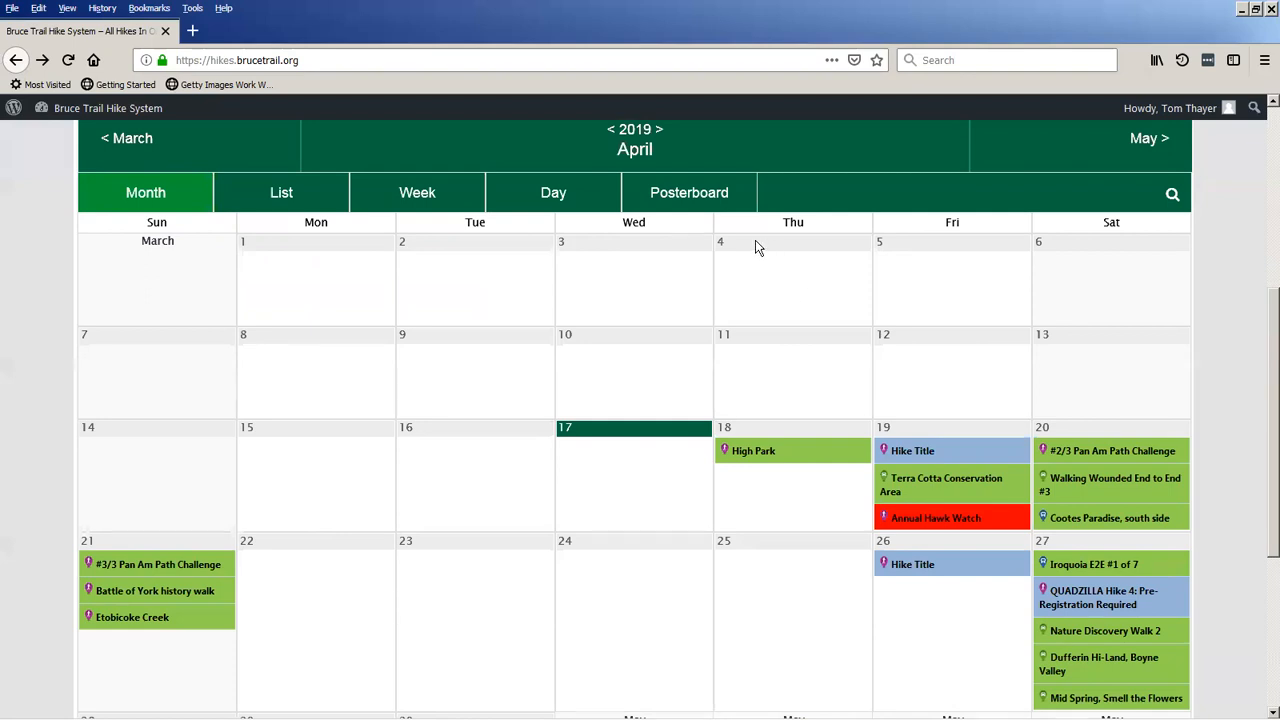
# Preview the Dufferin Hi-Land entry named Hike Title on April 26 in the calendar.
pyautogui.scroll(3, 560, 355)
pyautogui.scroll(-2, 533, 400)
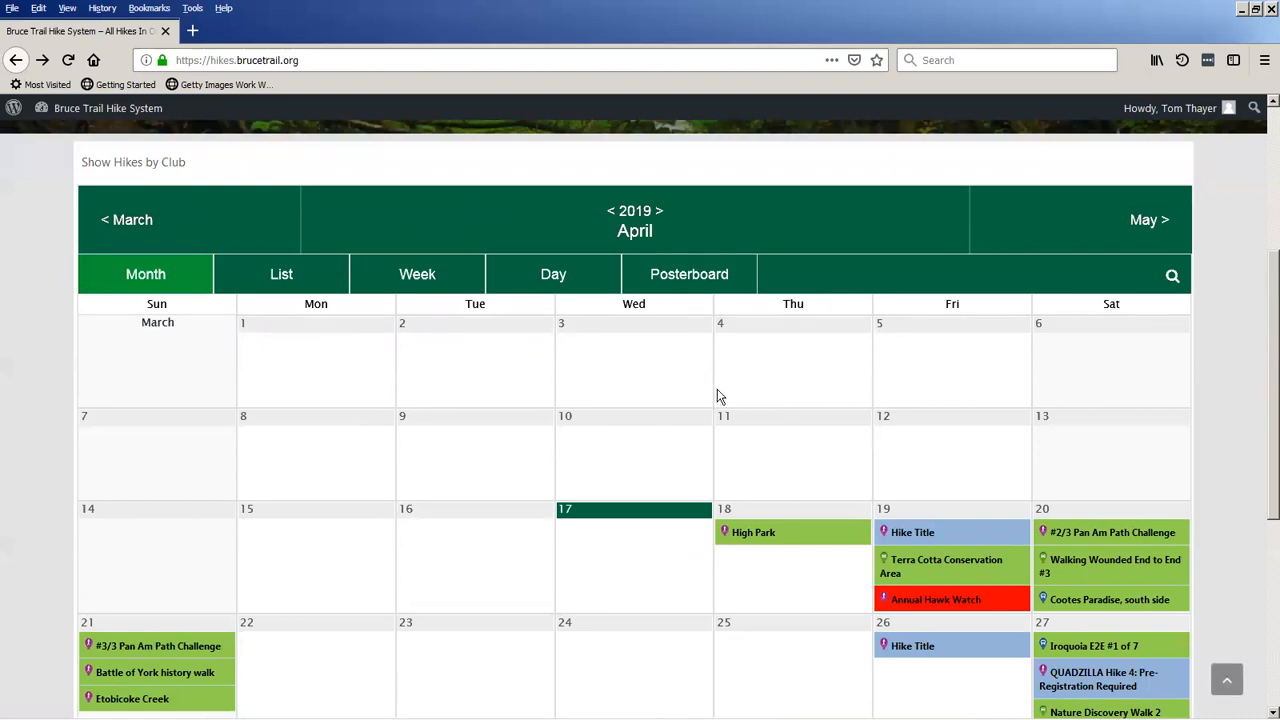
pyautogui.scroll(1, 718, 396)
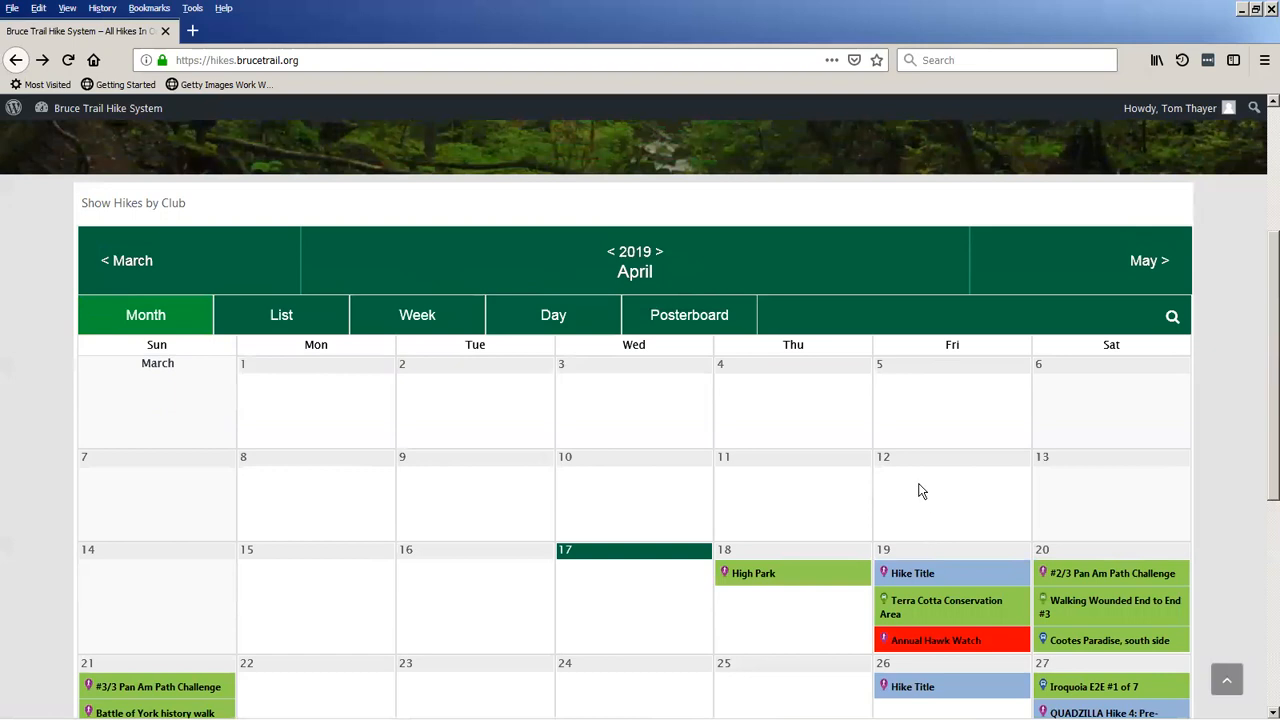
pyautogui.scroll(-2, 922, 491)
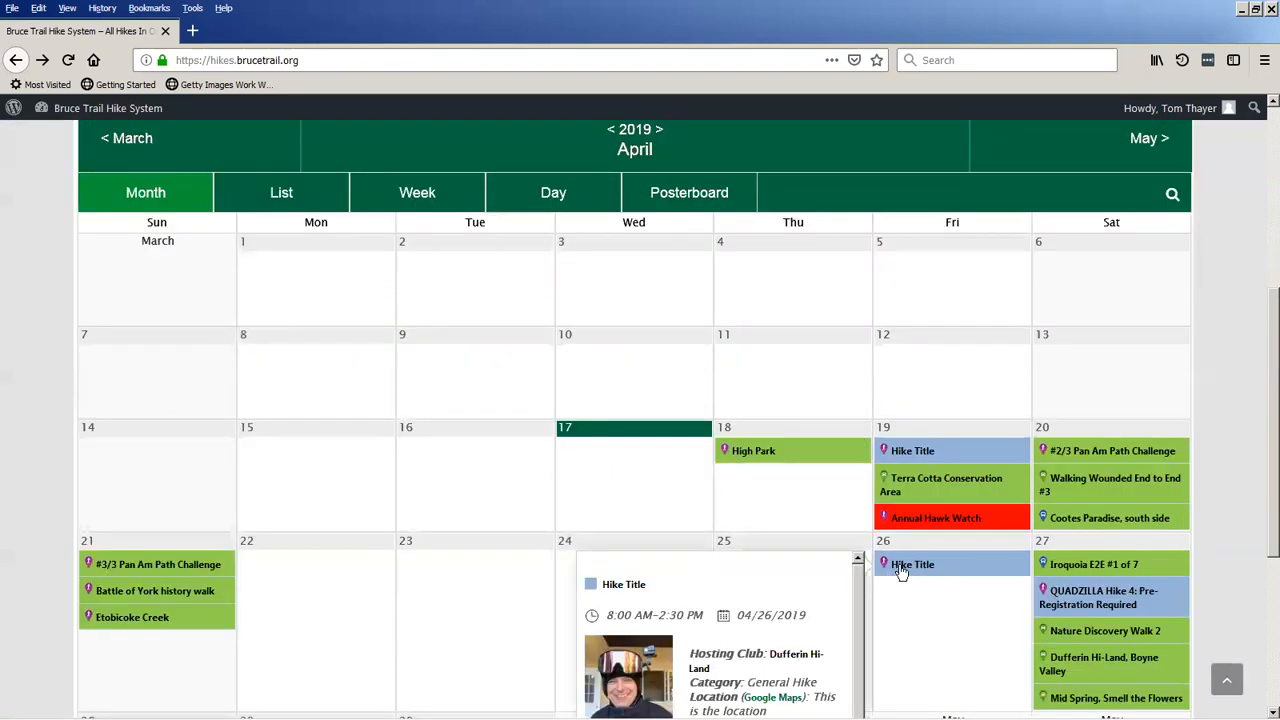
# Open the event page of the April 26 Hike Title entry and review its hike details.
pyautogui.click(900, 568)
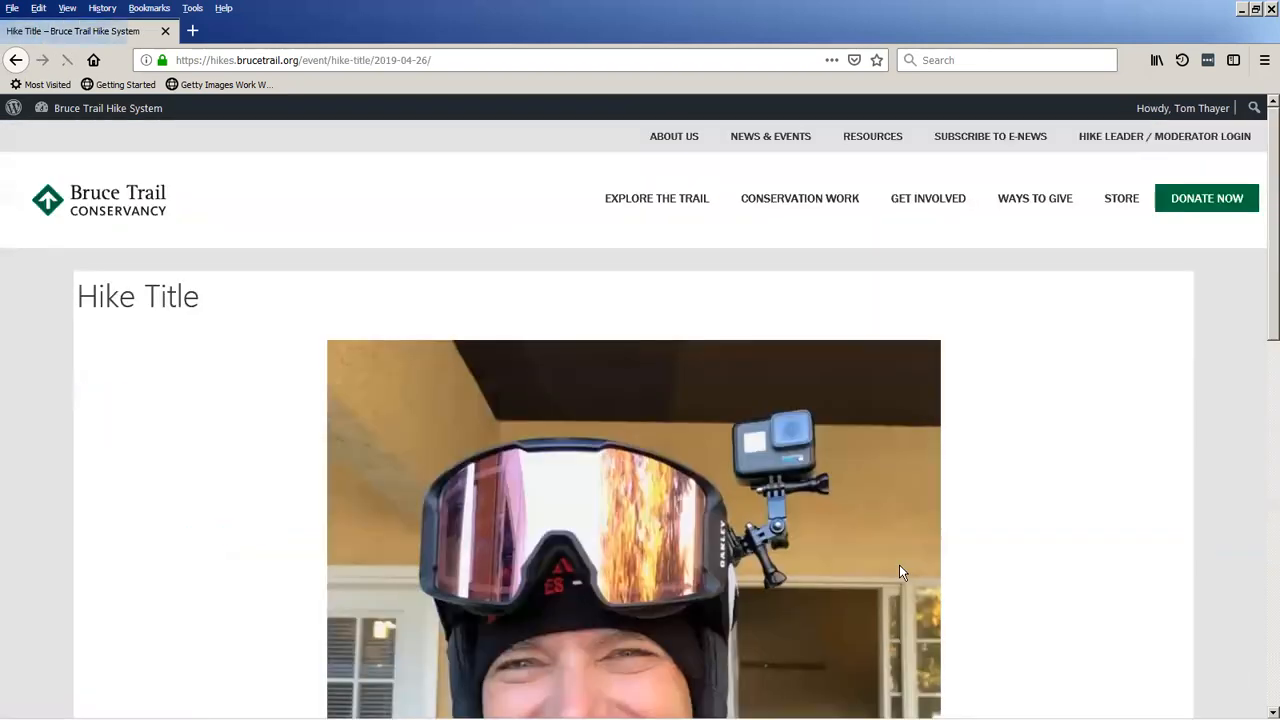
pyautogui.scroll(-2, 637, 518)
pyautogui.scroll(-4, 637, 518)
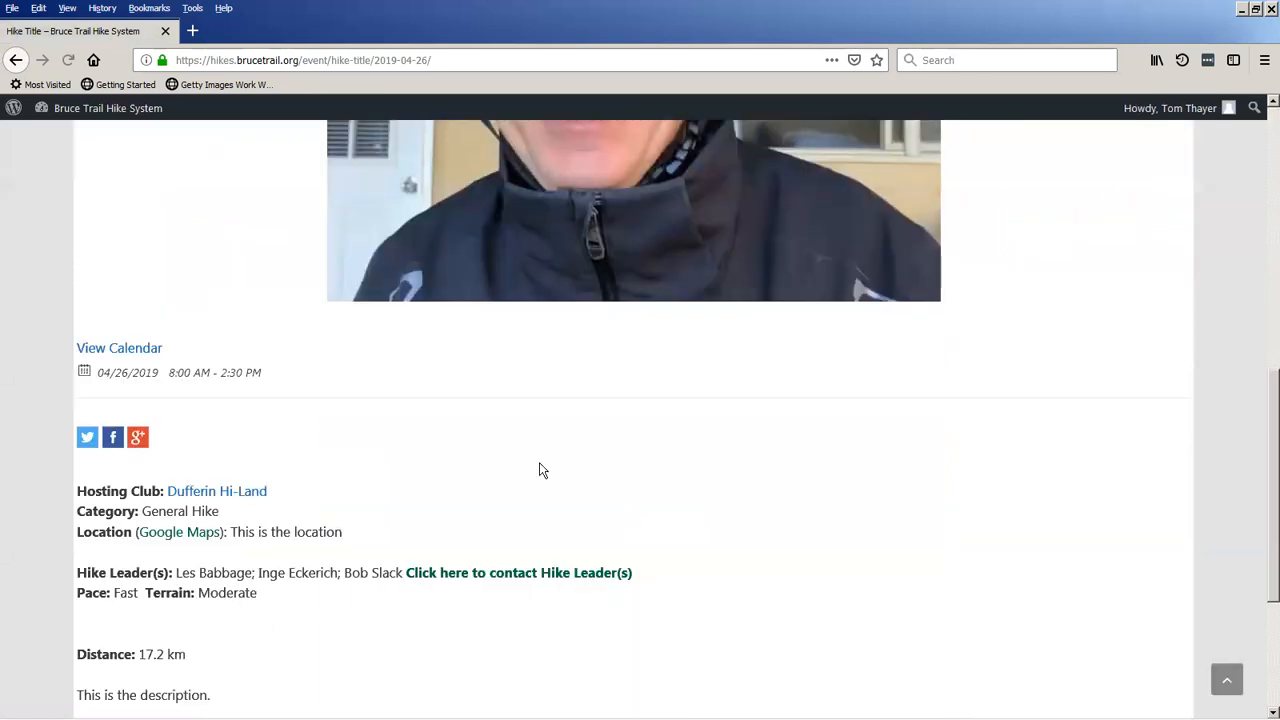
pyautogui.scroll(-1, 360, 500)
# Check the hike's location in Google Maps, close the map and go back to the April 2019 calendar.
pyautogui.click(183, 522)
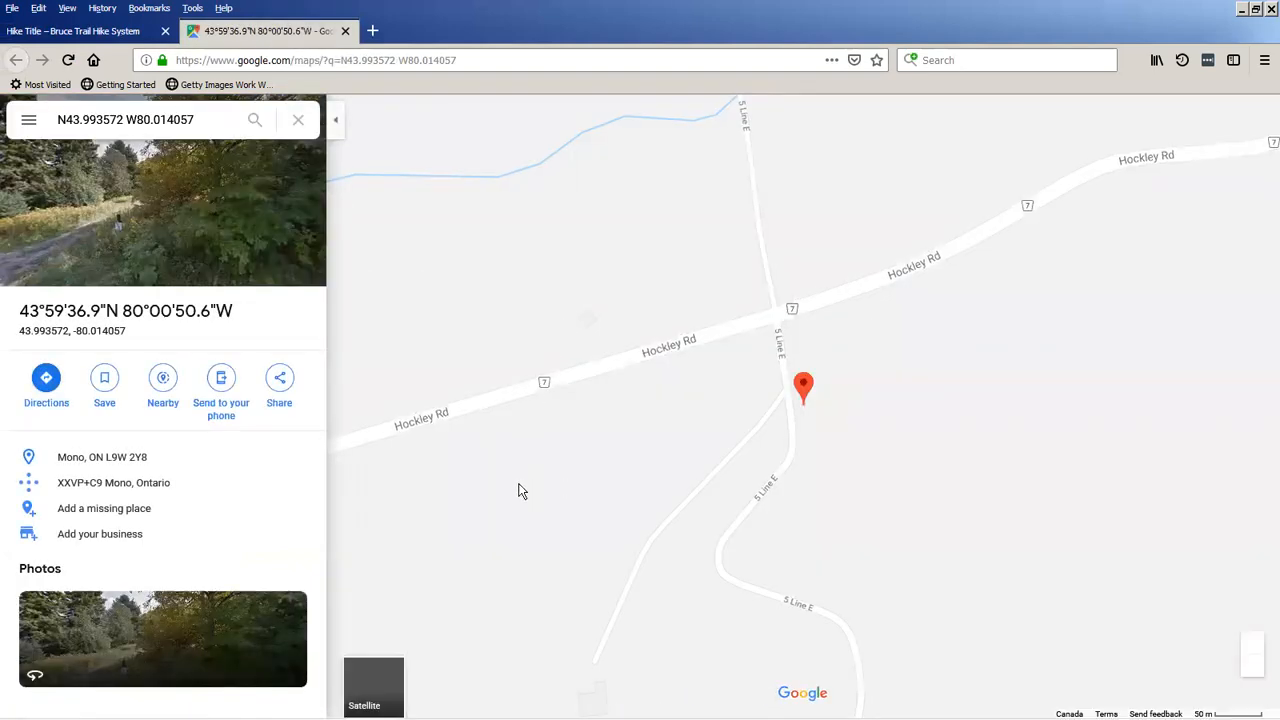
pyautogui.click(345, 31)
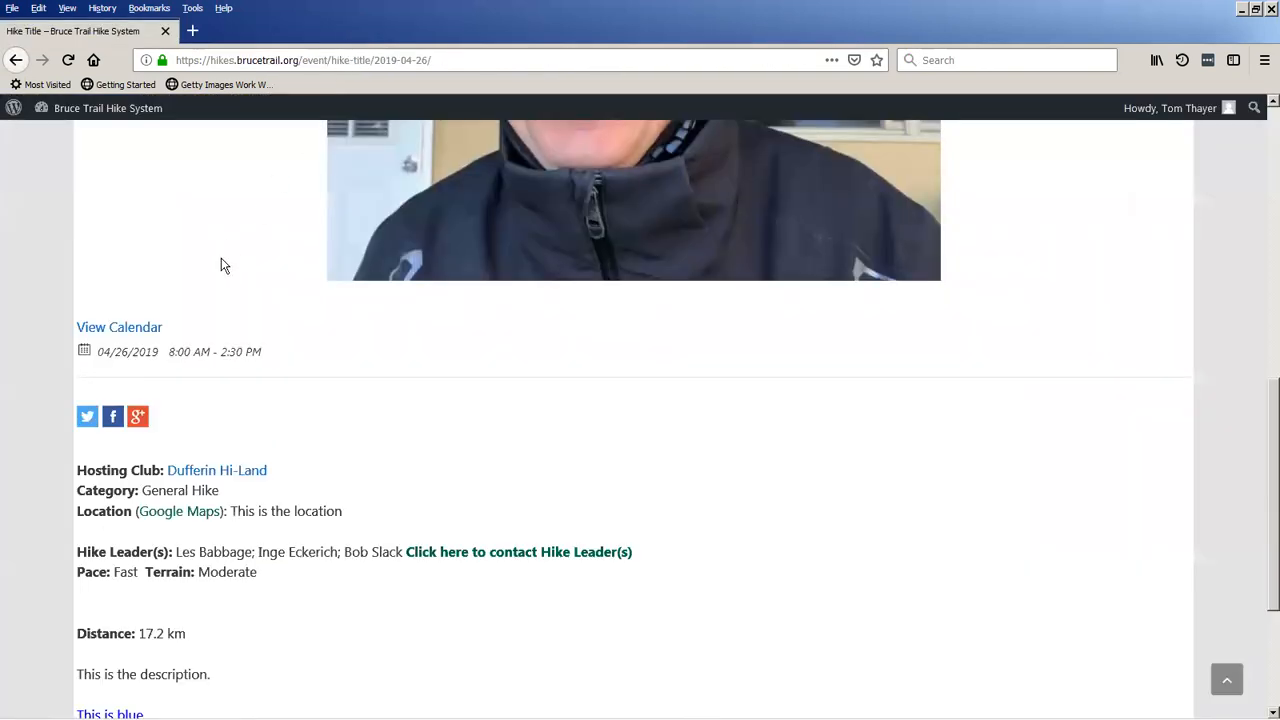
pyautogui.click(15, 63)
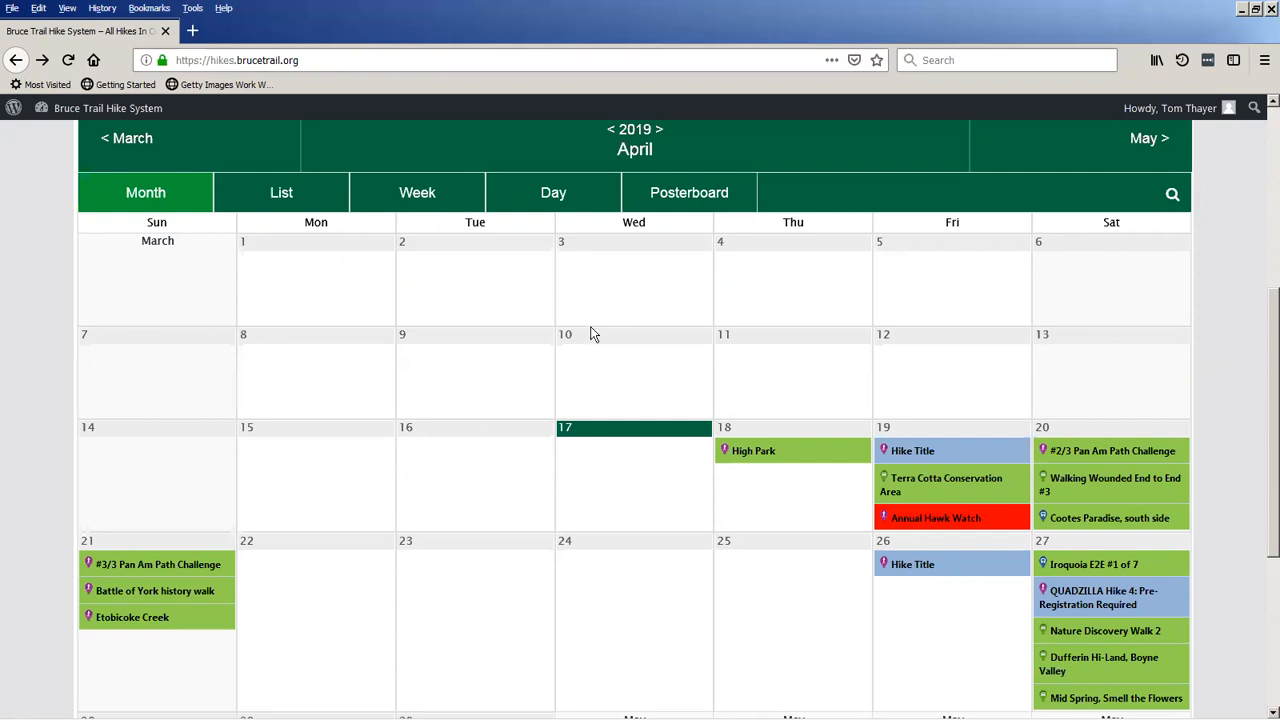
# Go to the hike system's dashboard, open the approved hikes list and look through its entries.
pyautogui.scroll(3, 580, 334)
pyautogui.scroll(1, 640, 420)
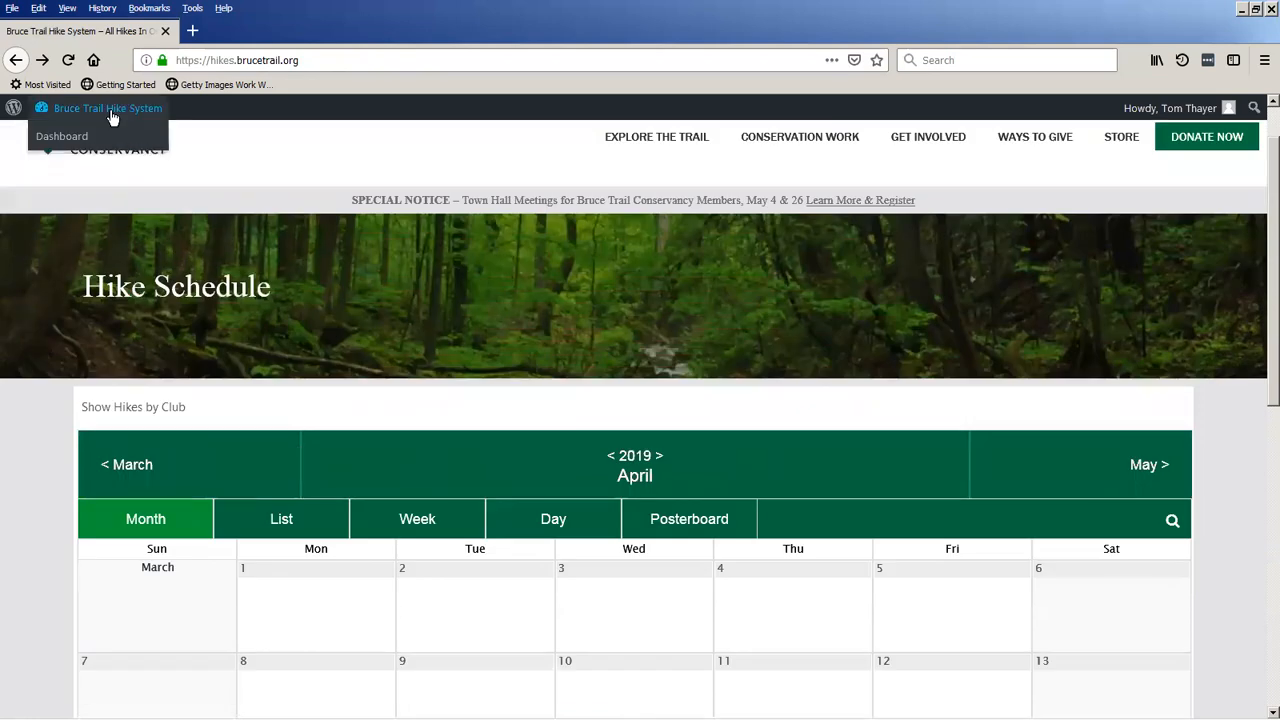
pyautogui.click(112, 118)
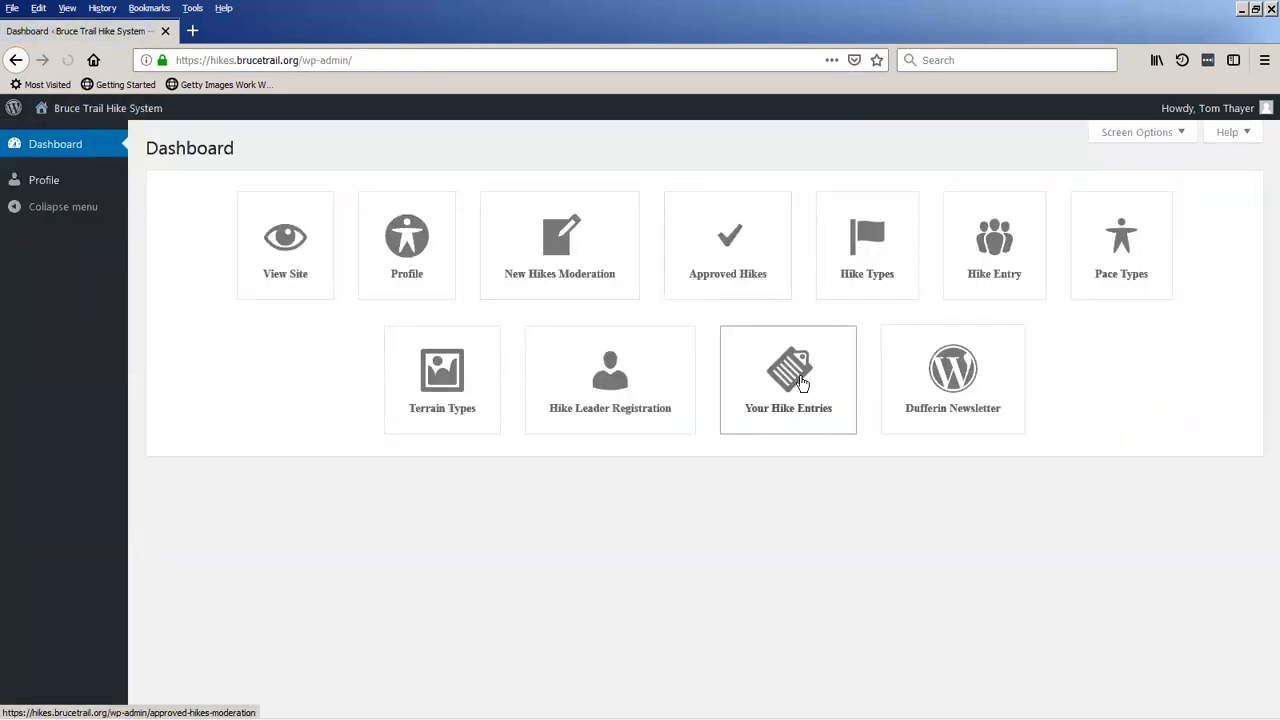
pyautogui.click(743, 264)
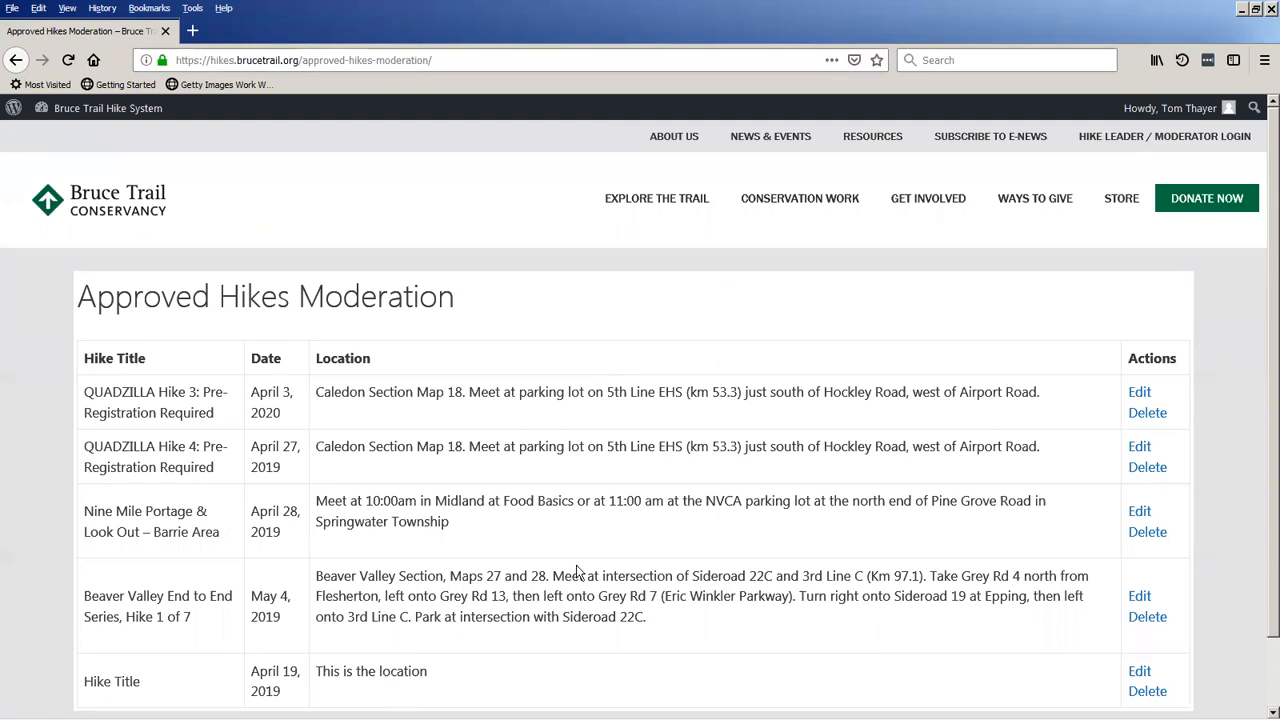
pyautogui.scroll(-2, 576, 568)
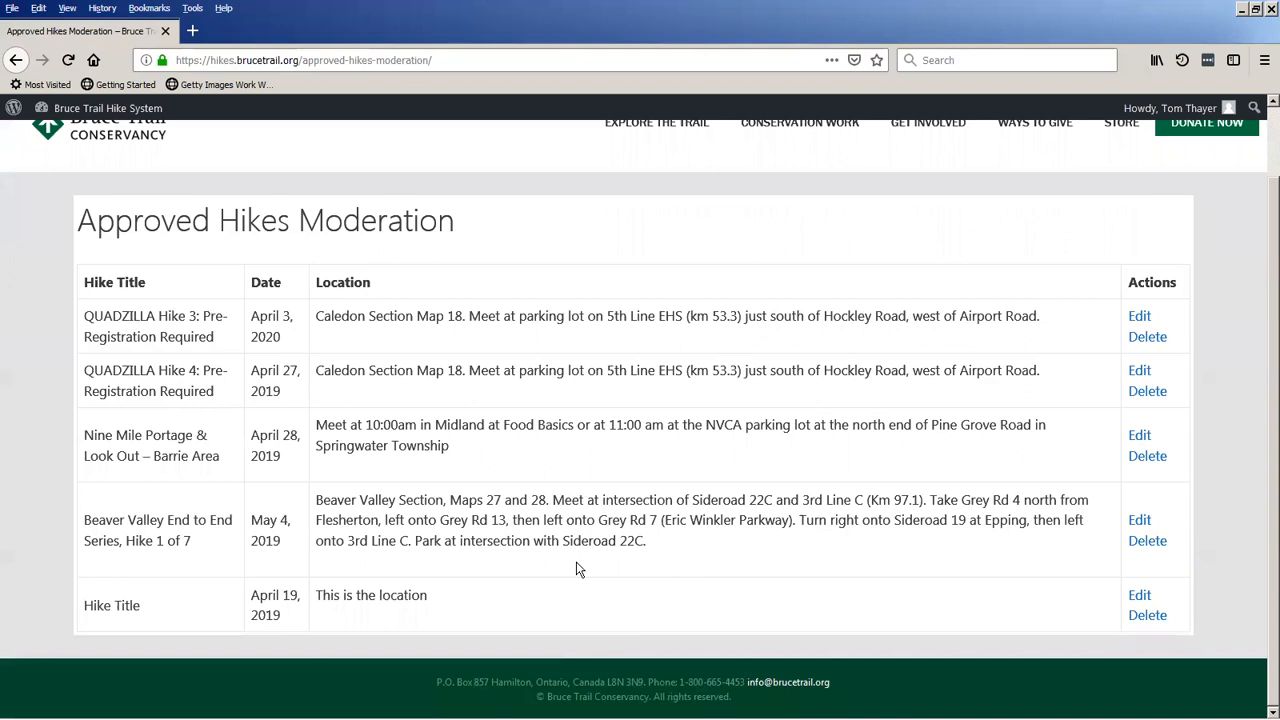
pyautogui.scroll(2, 576, 568)
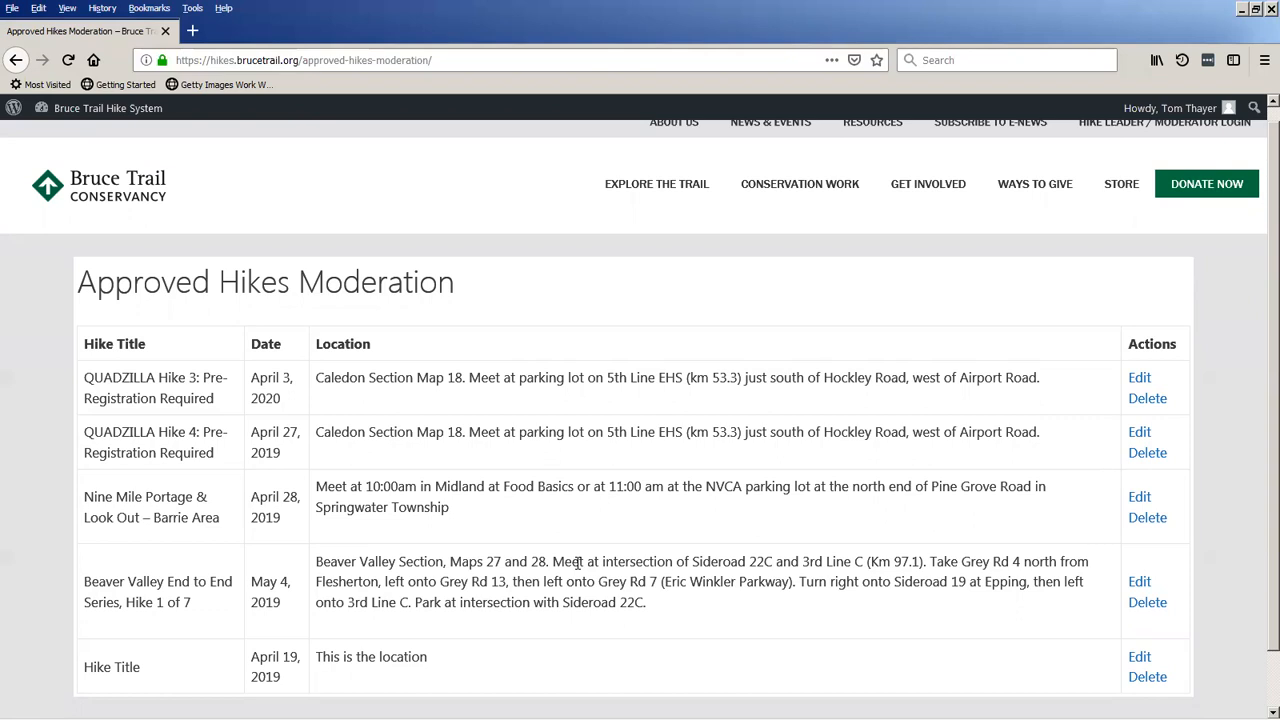
# Open the approved Hike Title entry for editing, clear its GPS coordinates and return to the approved hikes list without saving.
pyautogui.click(1144, 663)
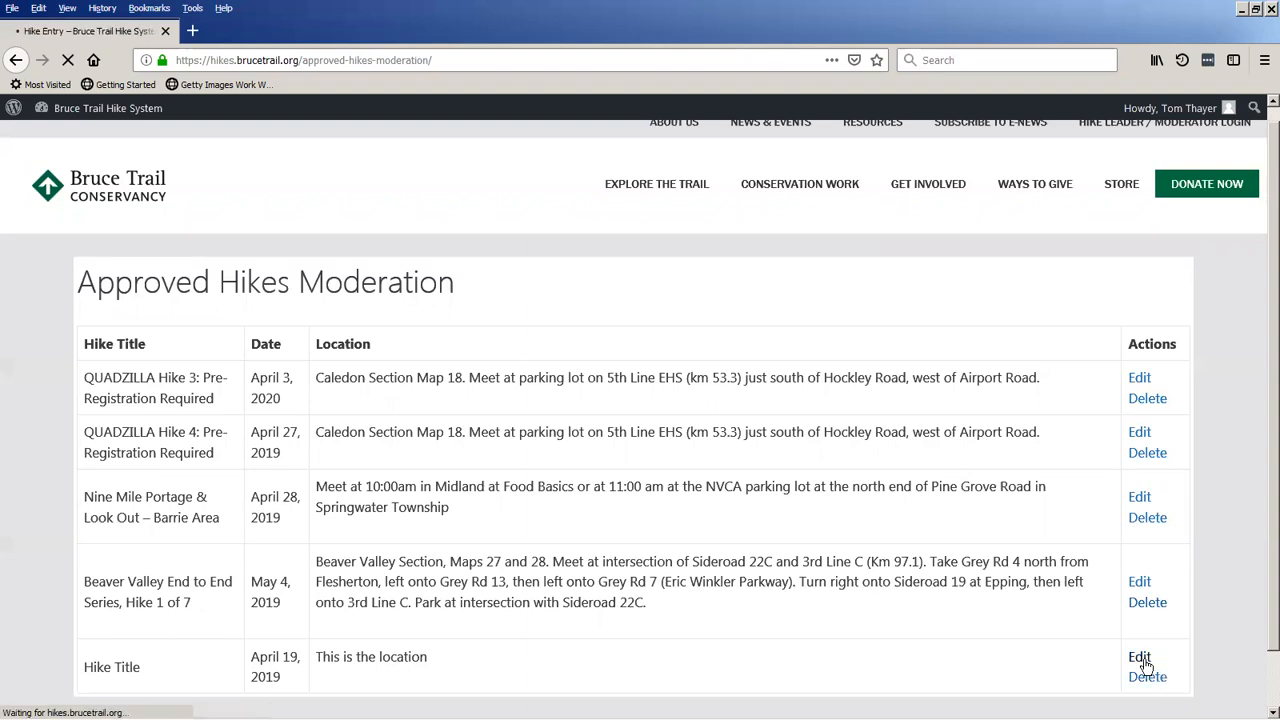
pyautogui.scroll(-8, 337, 334)
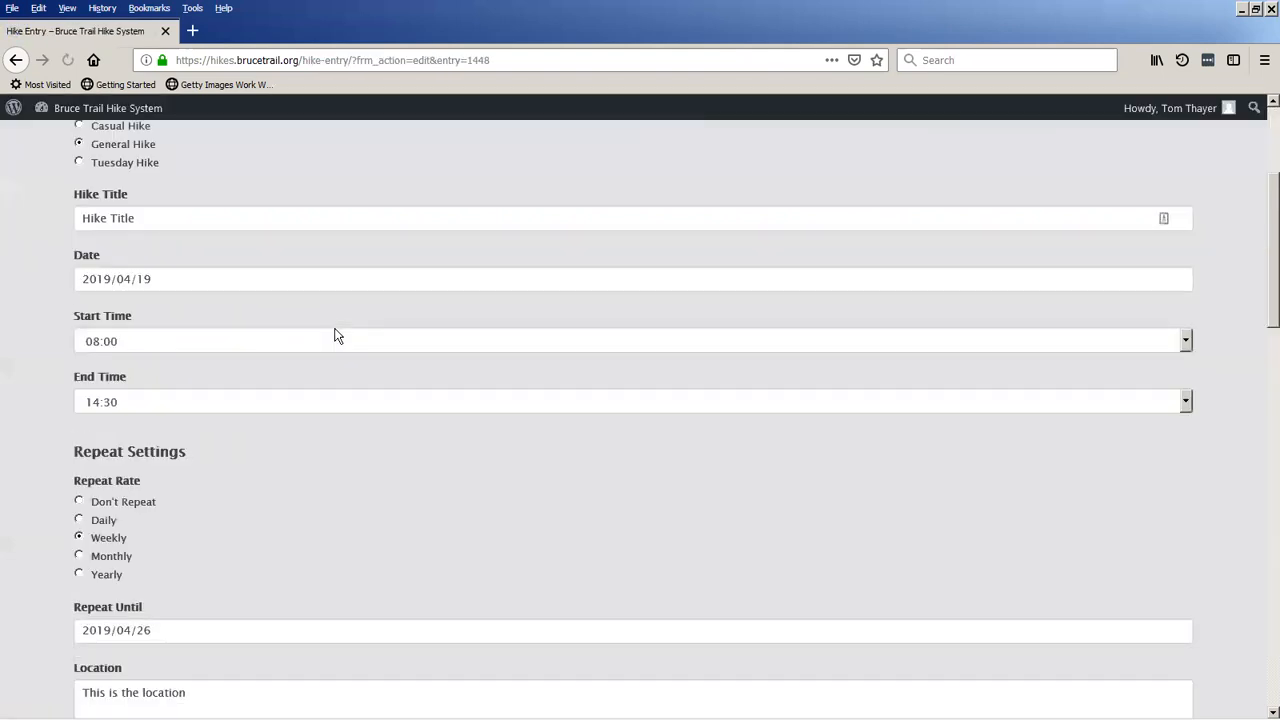
pyautogui.moveTo(246, 351); pyautogui.dragTo(60, 341)
pyautogui.press('BackSpace')
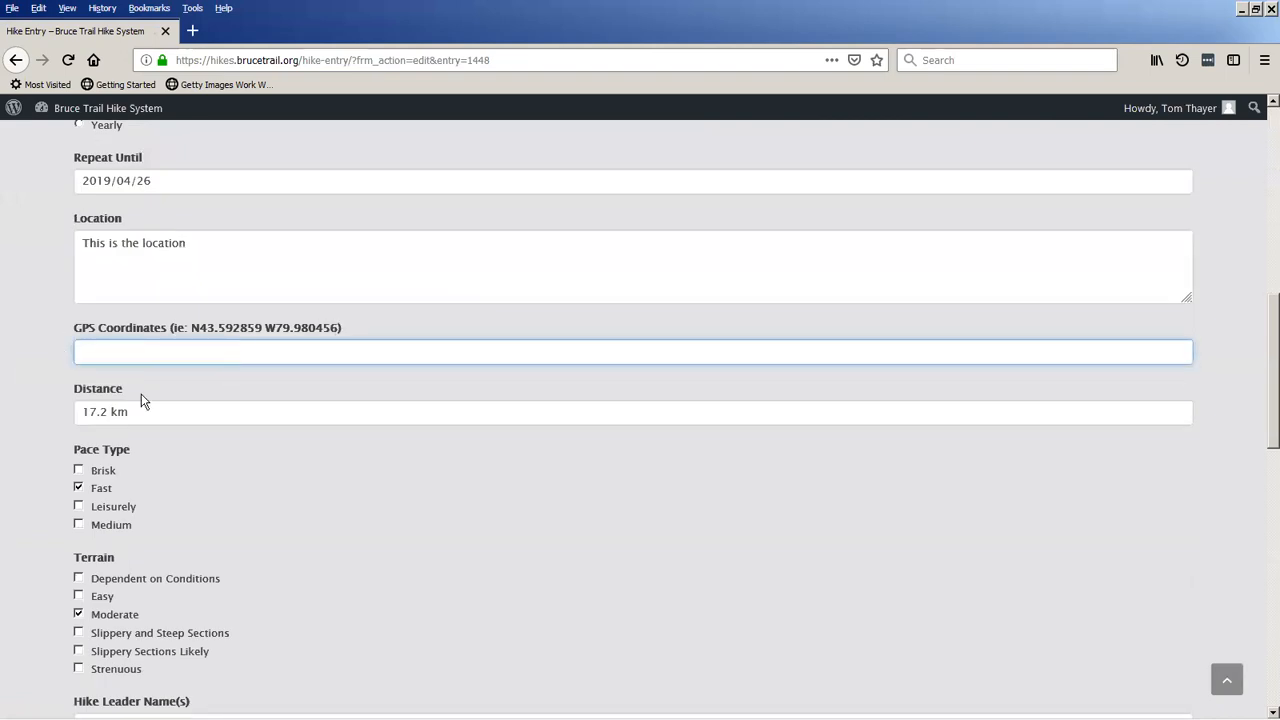
pyautogui.click(134, 356)
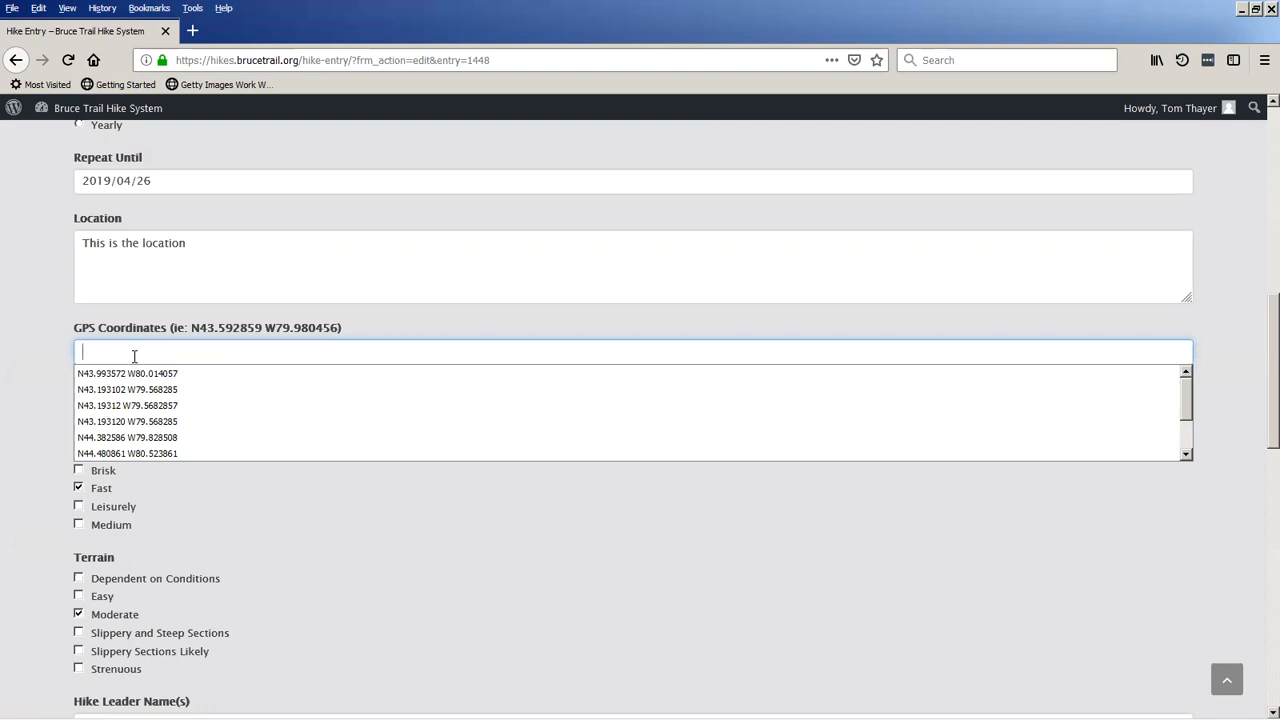
pyautogui.press('Escape')
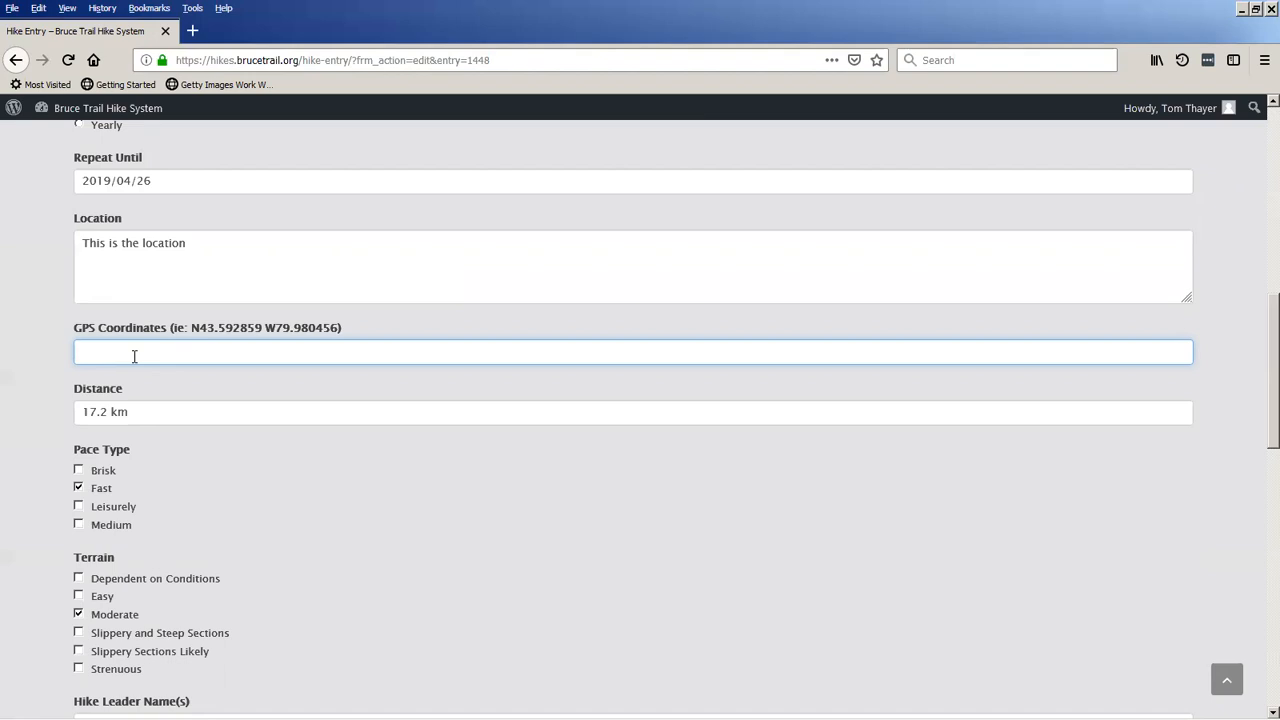
pyautogui.click(15, 61)
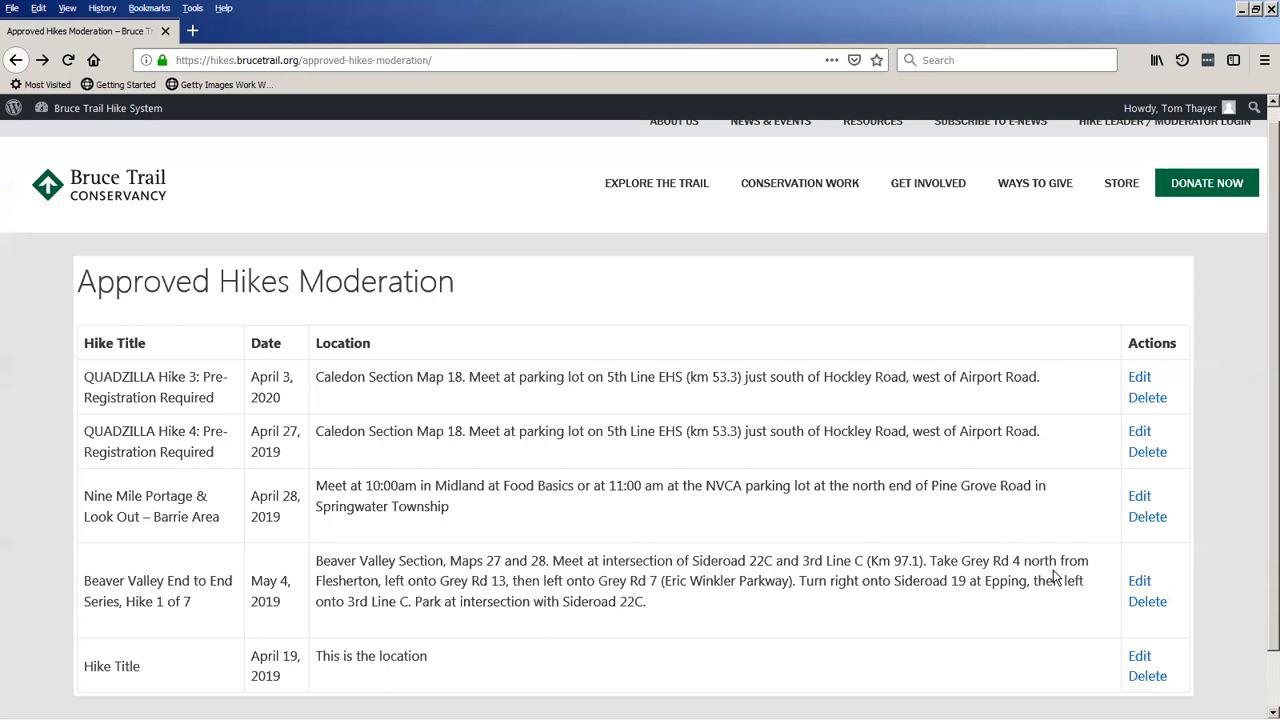
# Open the QUADZILLA Hike 3 entry for editing and review its settings down to the hike leader and auto-response fields.
pyautogui.click(1141, 378)
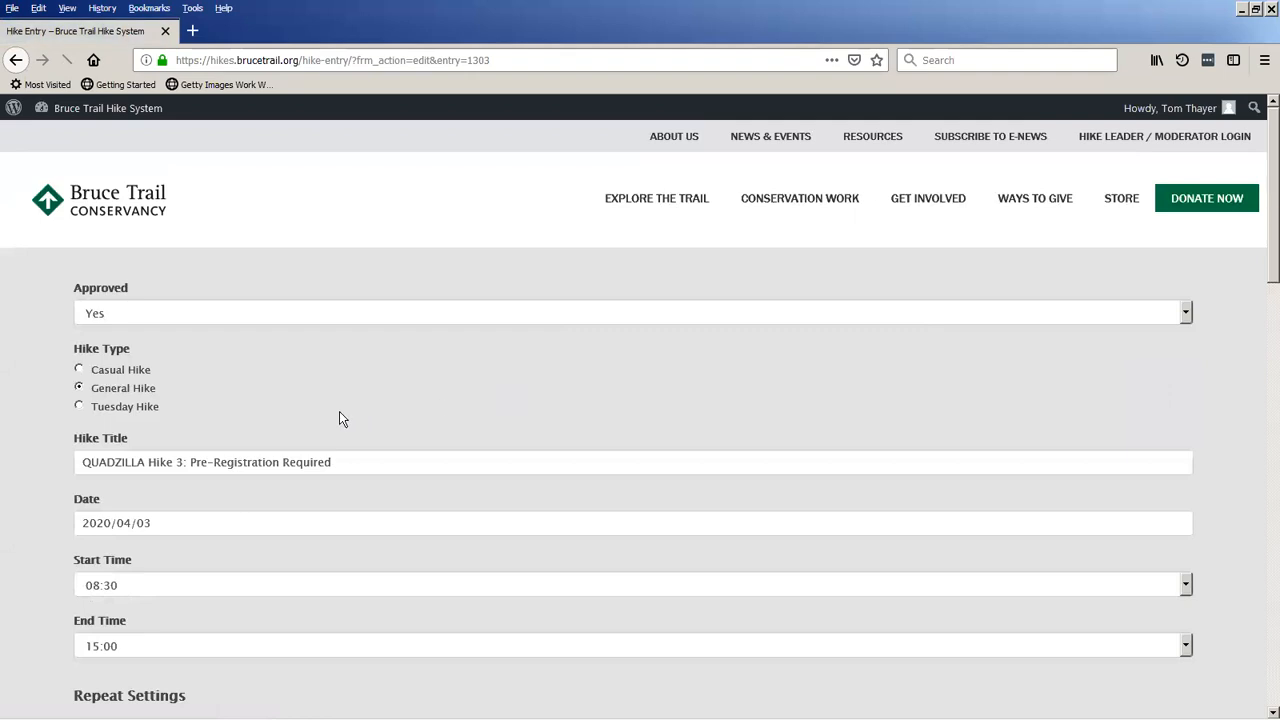
pyautogui.scroll(-4, 56, 416)
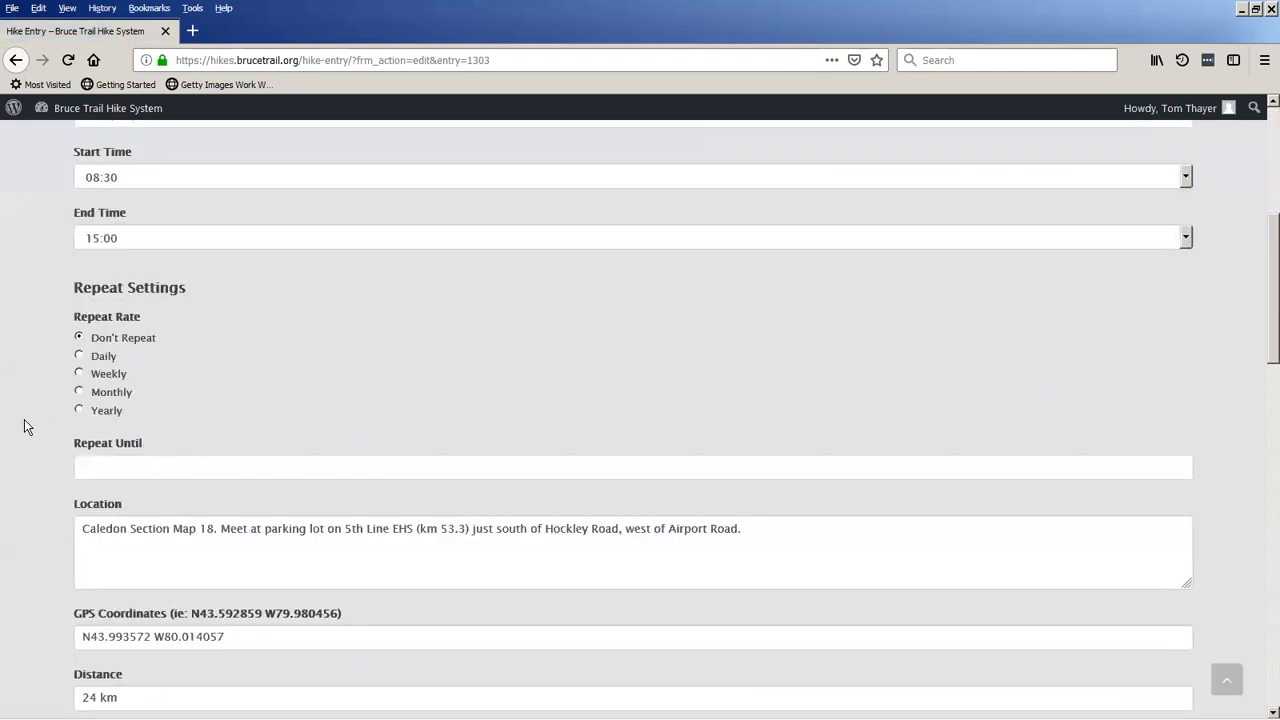
pyautogui.scroll(-6, 24, 427)
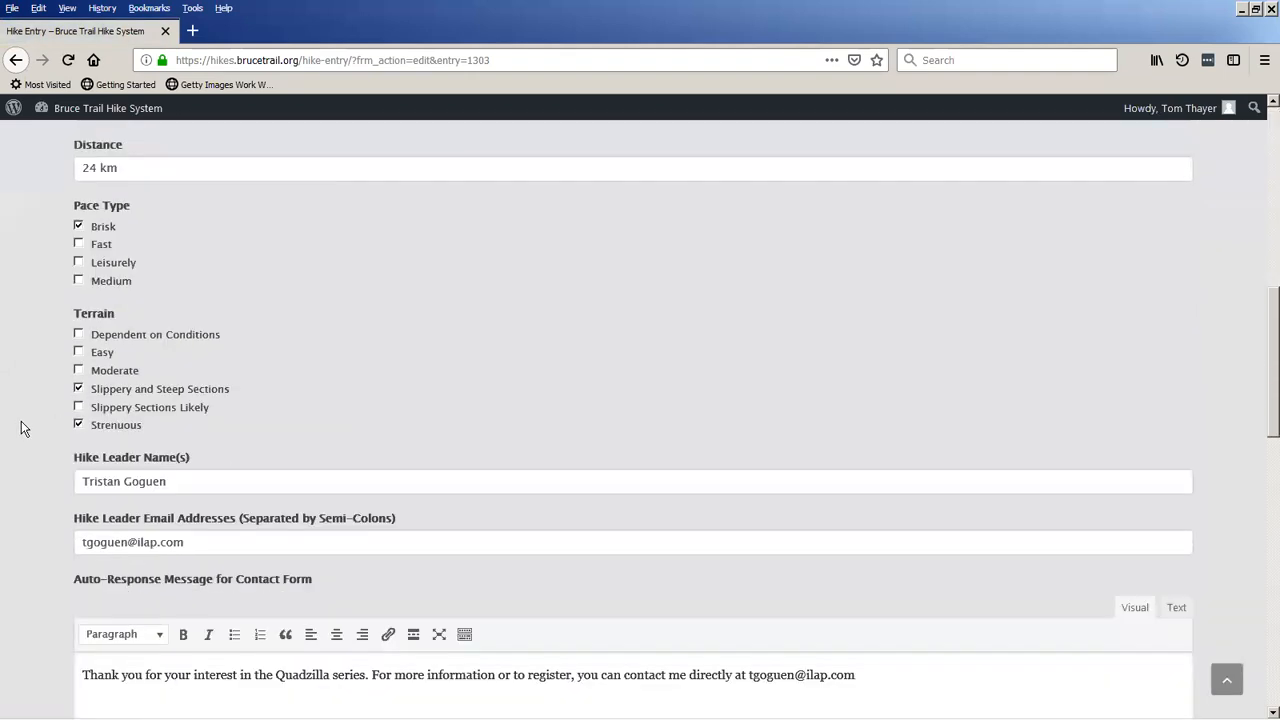
pyautogui.click(179, 398)
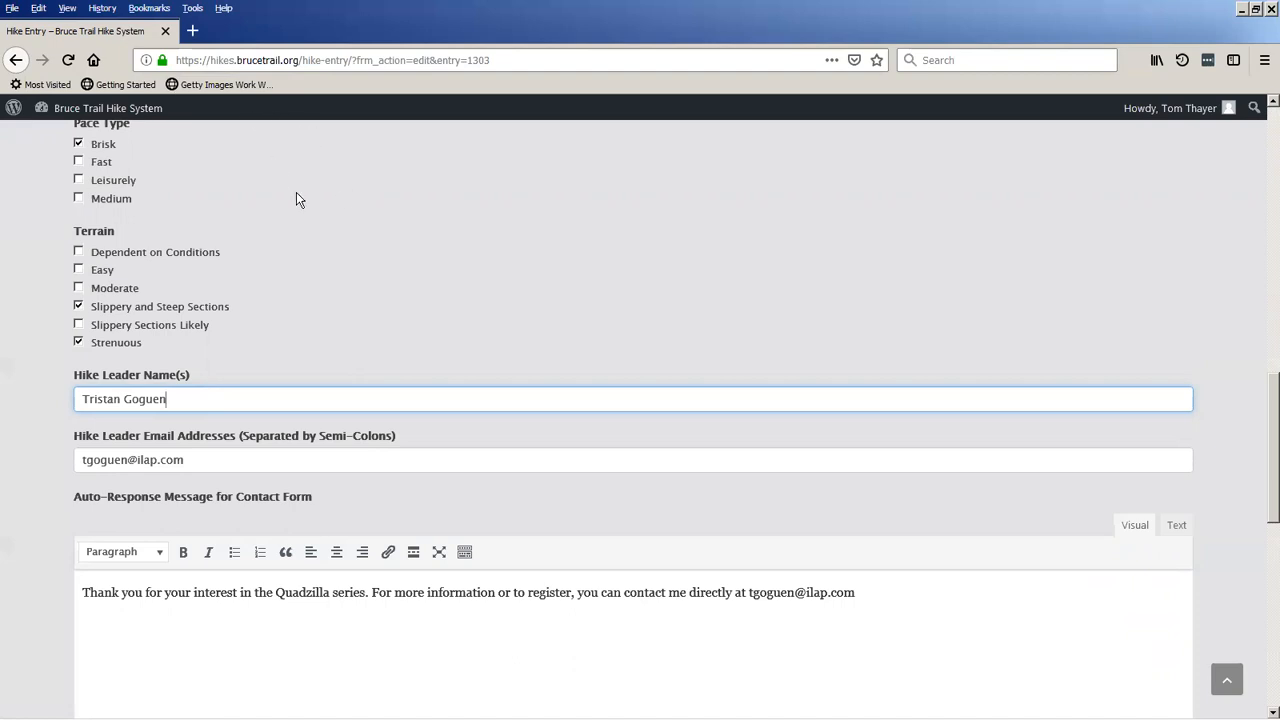
# Open dufferinbrucetrailclub.org in a new browser tab and view the club's Volunteer page.
pyautogui.click(192, 31)
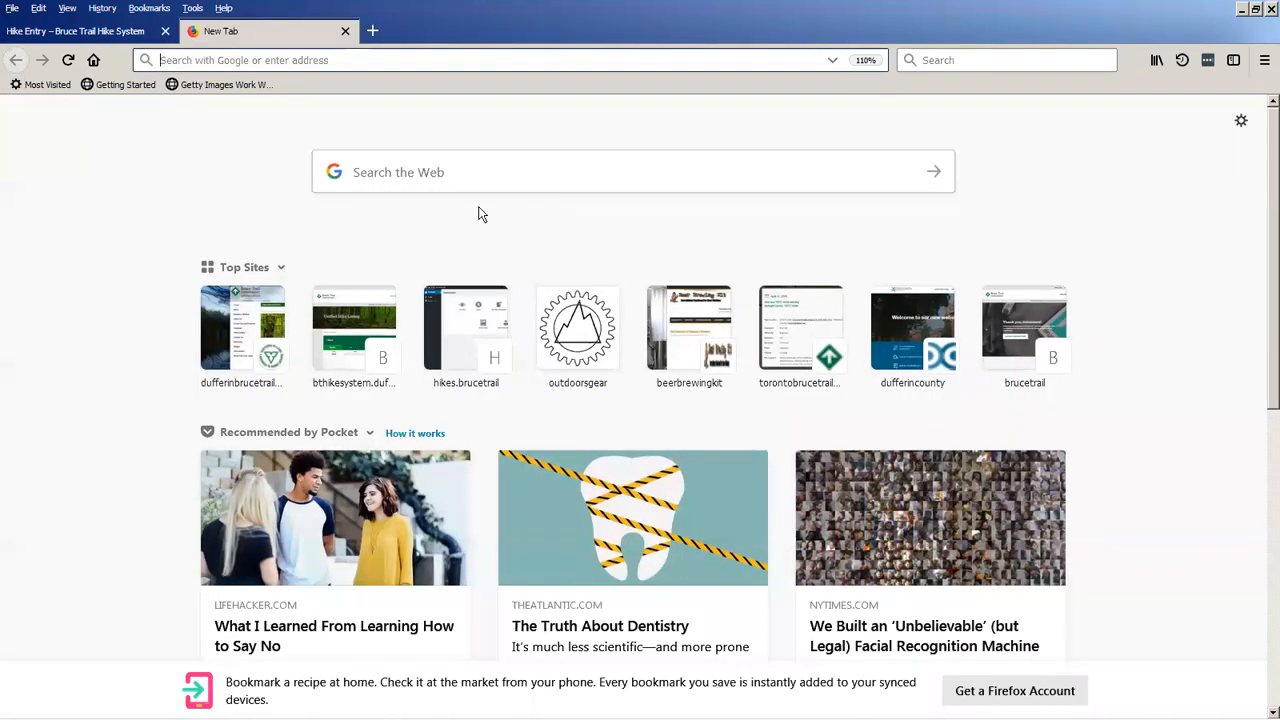
pyautogui.write('dufferinbrucetrailclub.org/')
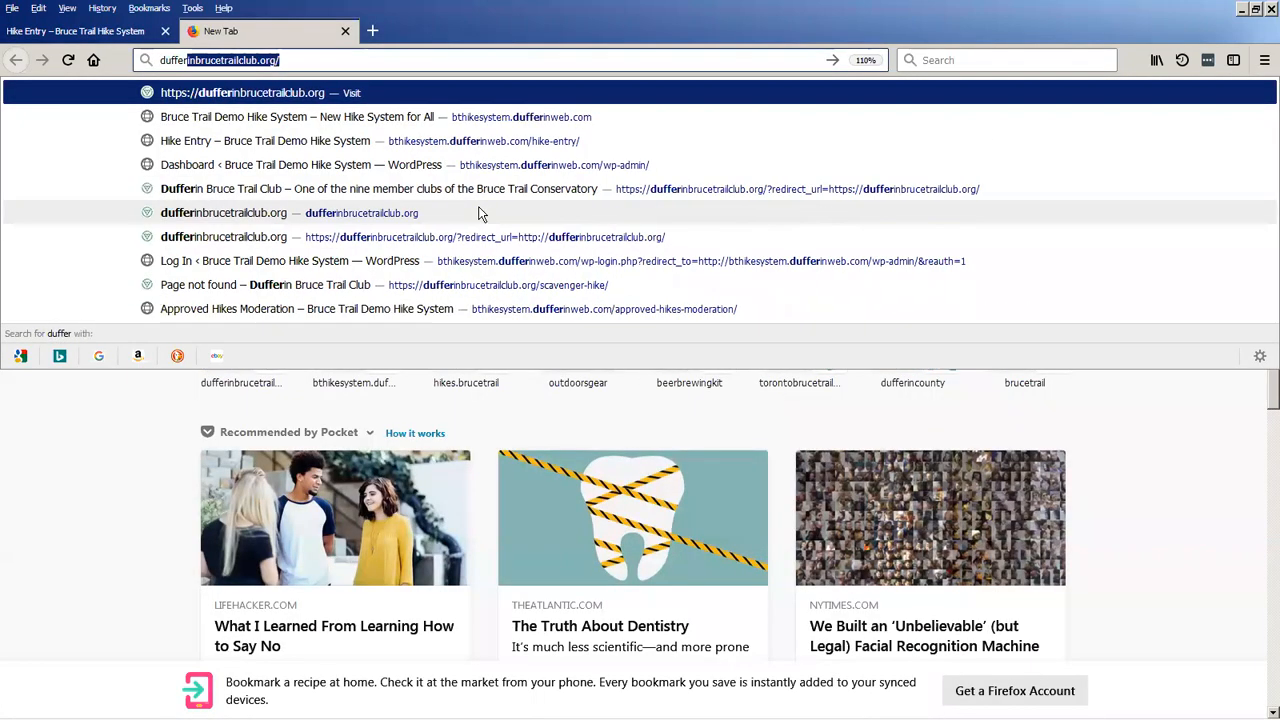
pyautogui.press('Return')
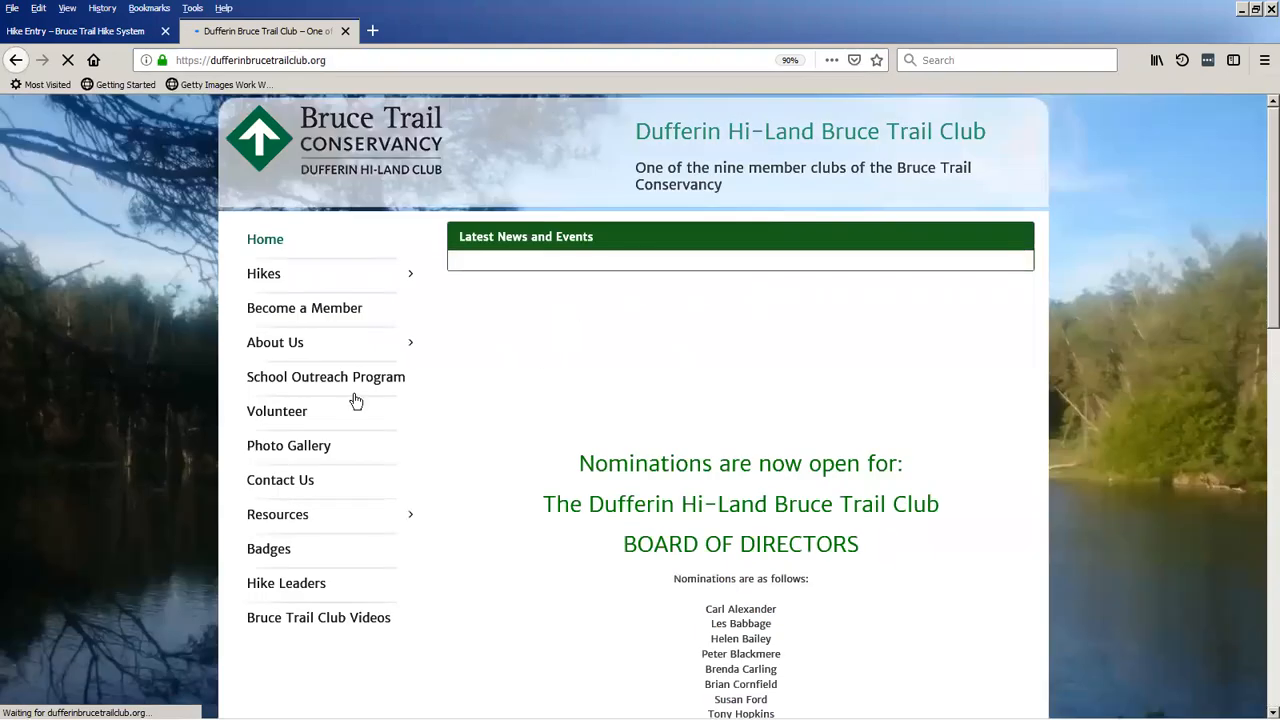
pyautogui.click(395, 63)
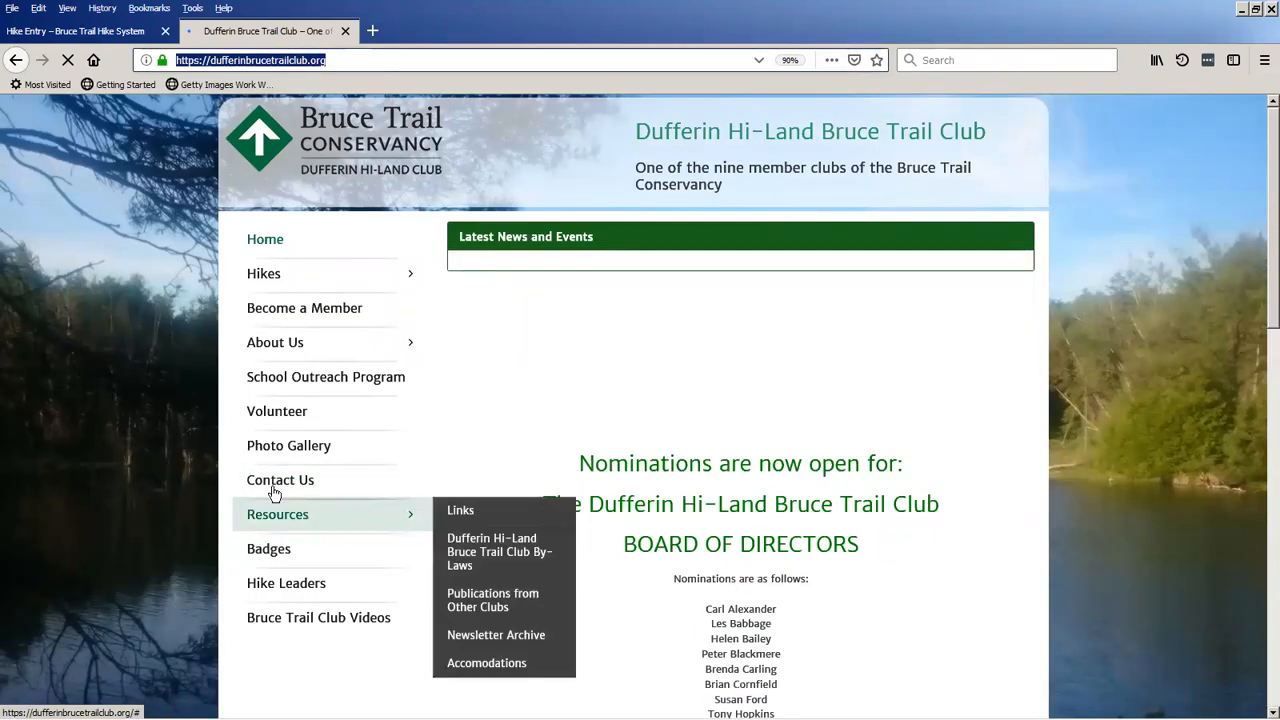
pyautogui.click(307, 419)
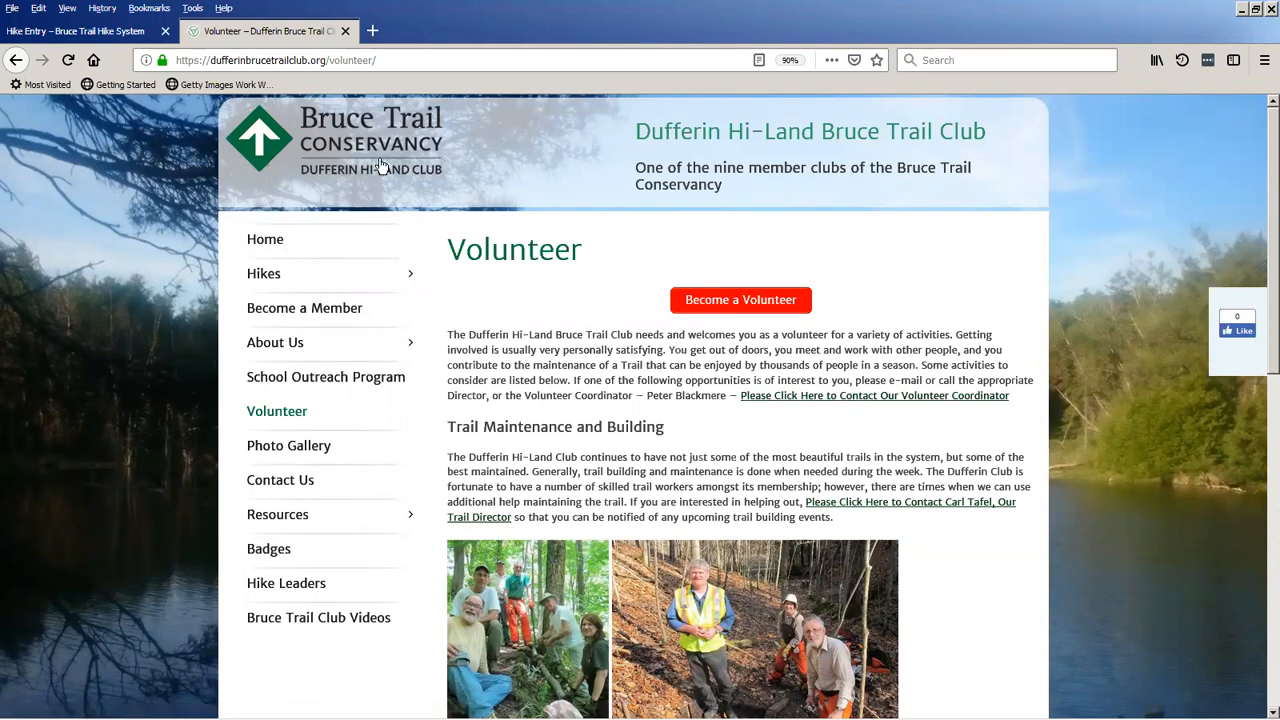
# Return to the Dufferin club's home page and open the site's wp-admin login page.
pyautogui.click(348, 134)
pyautogui.click(344, 56)
pyautogui.click(344, 56)
pyautogui.write('/wp-')
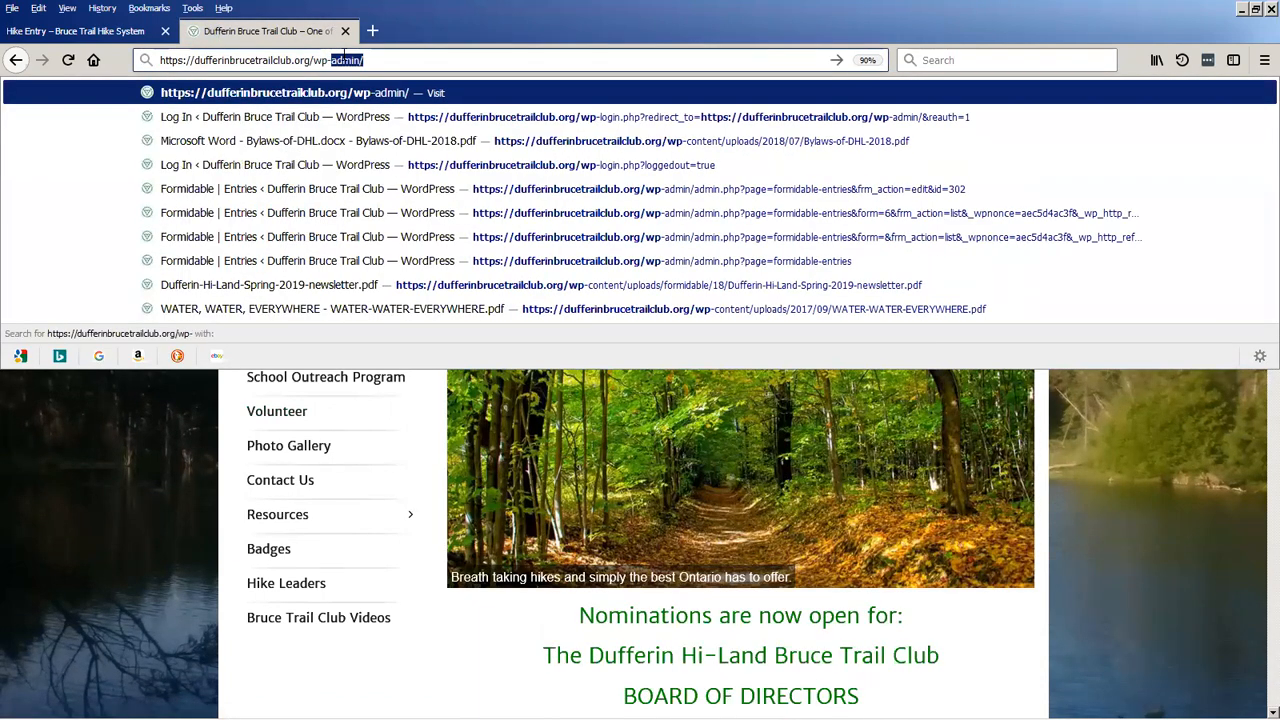
pyautogui.press('Return')
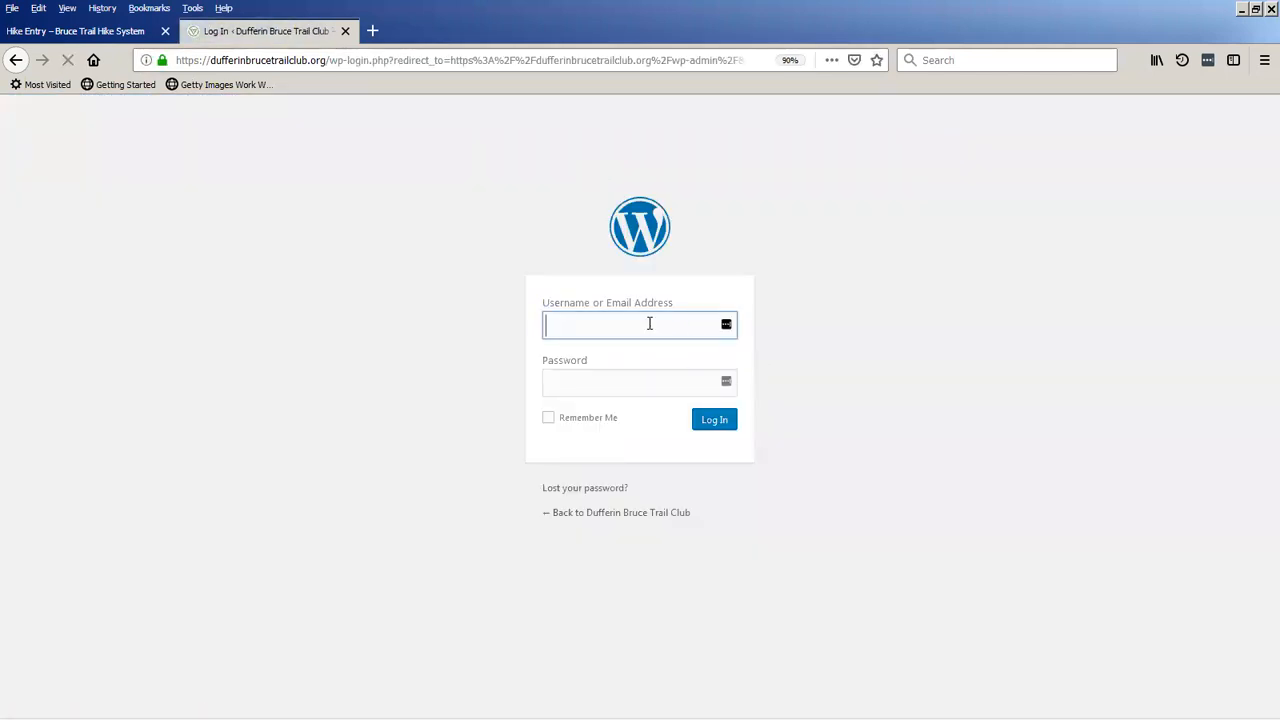
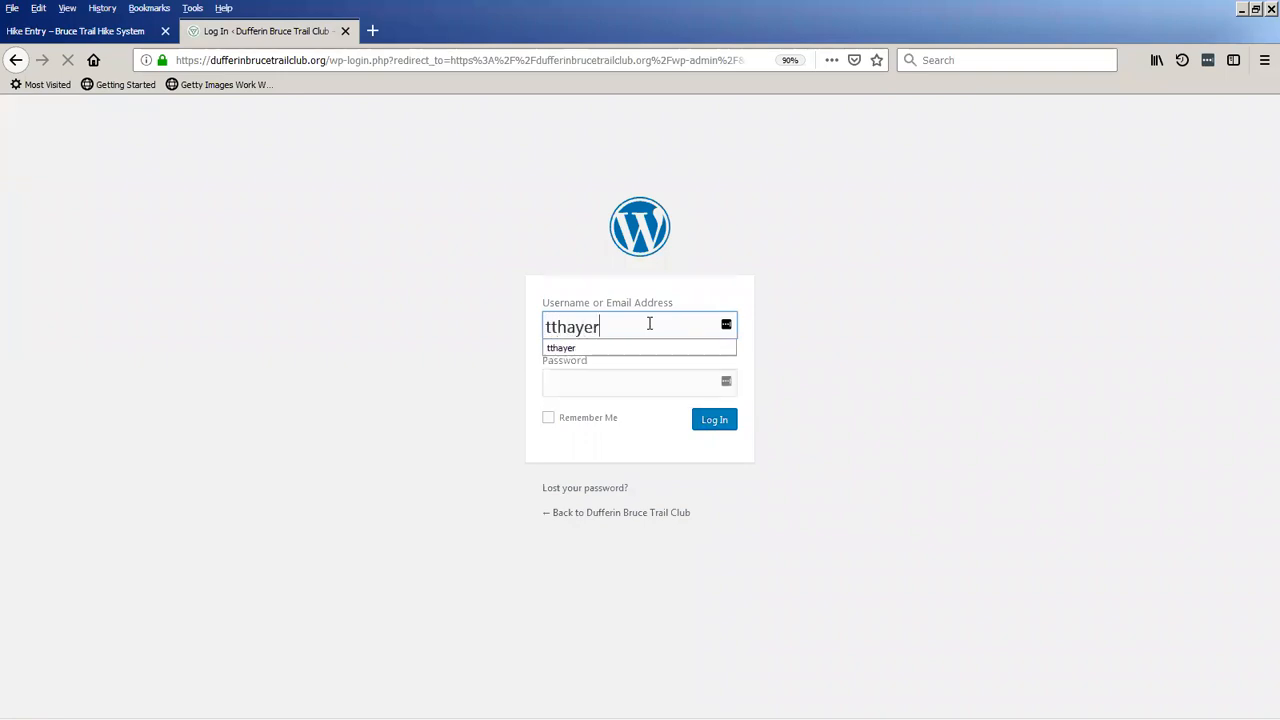
# Log in to the Dufferin club site with the account username and password.
pyautogui.press('Tab')
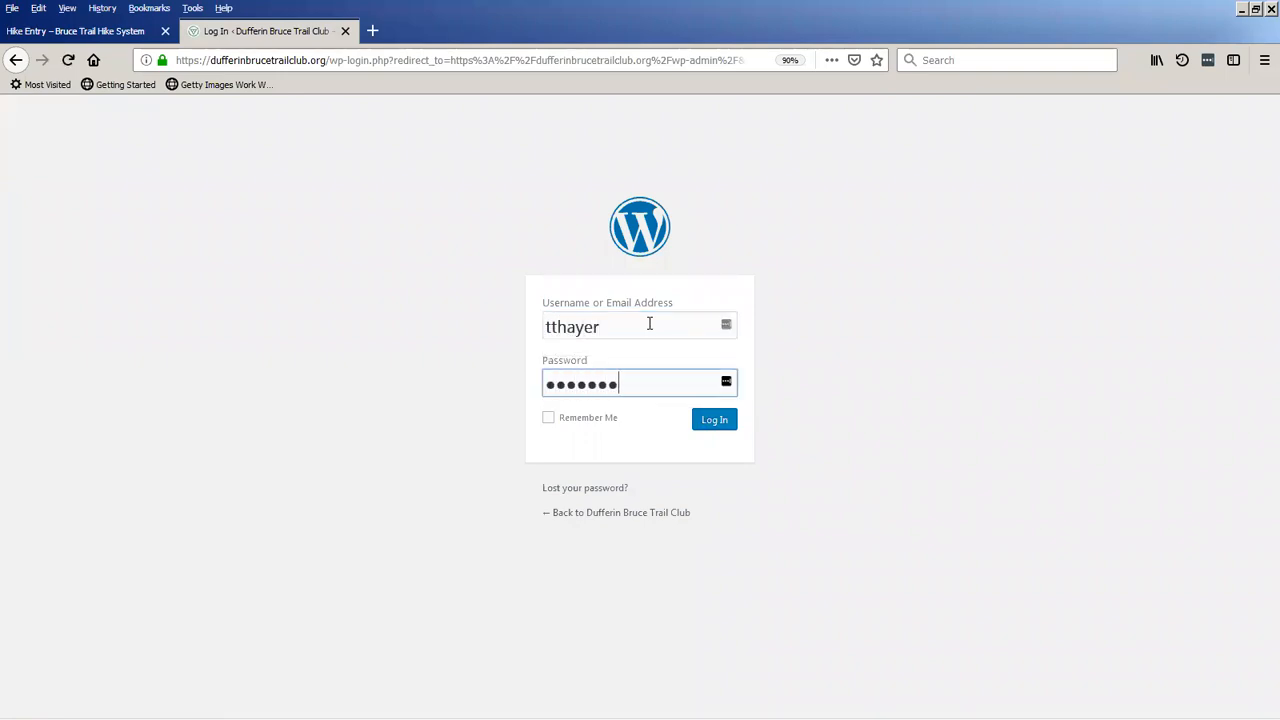
pyautogui.press('Return')
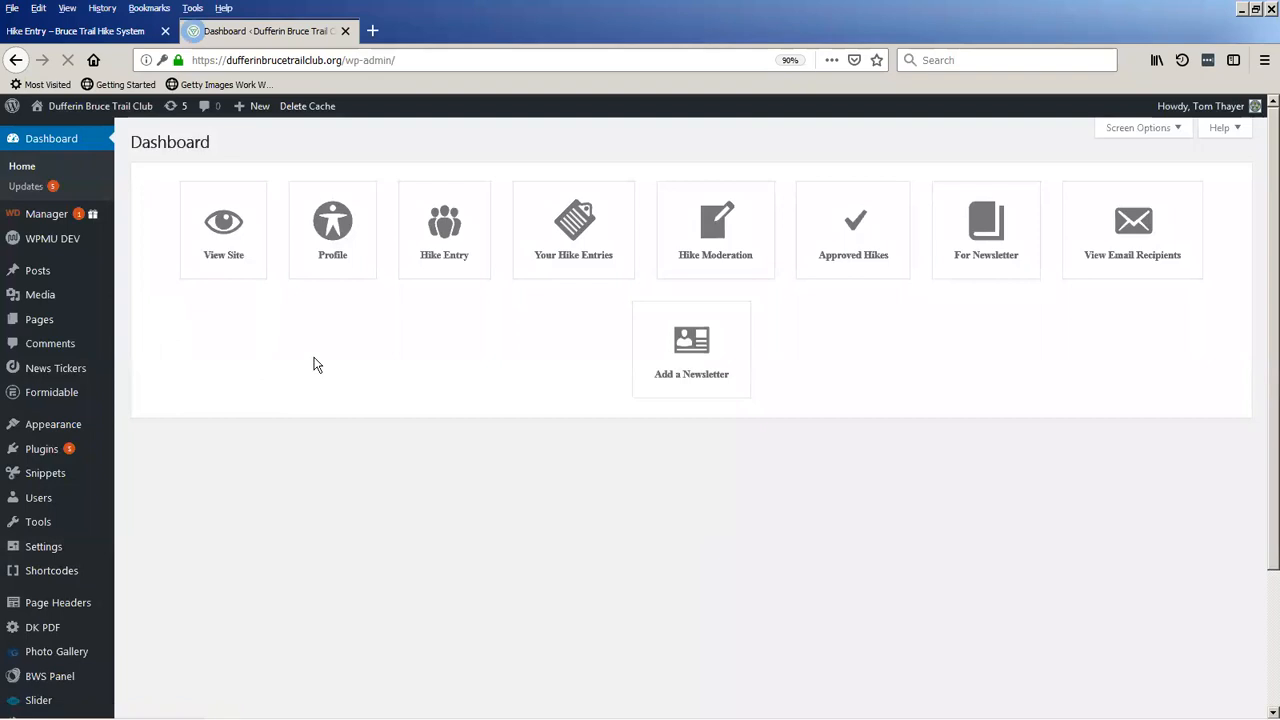
# Open the email recipients list from the club dashboard and look through its roles and contact links.
pyautogui.click(1128, 237)
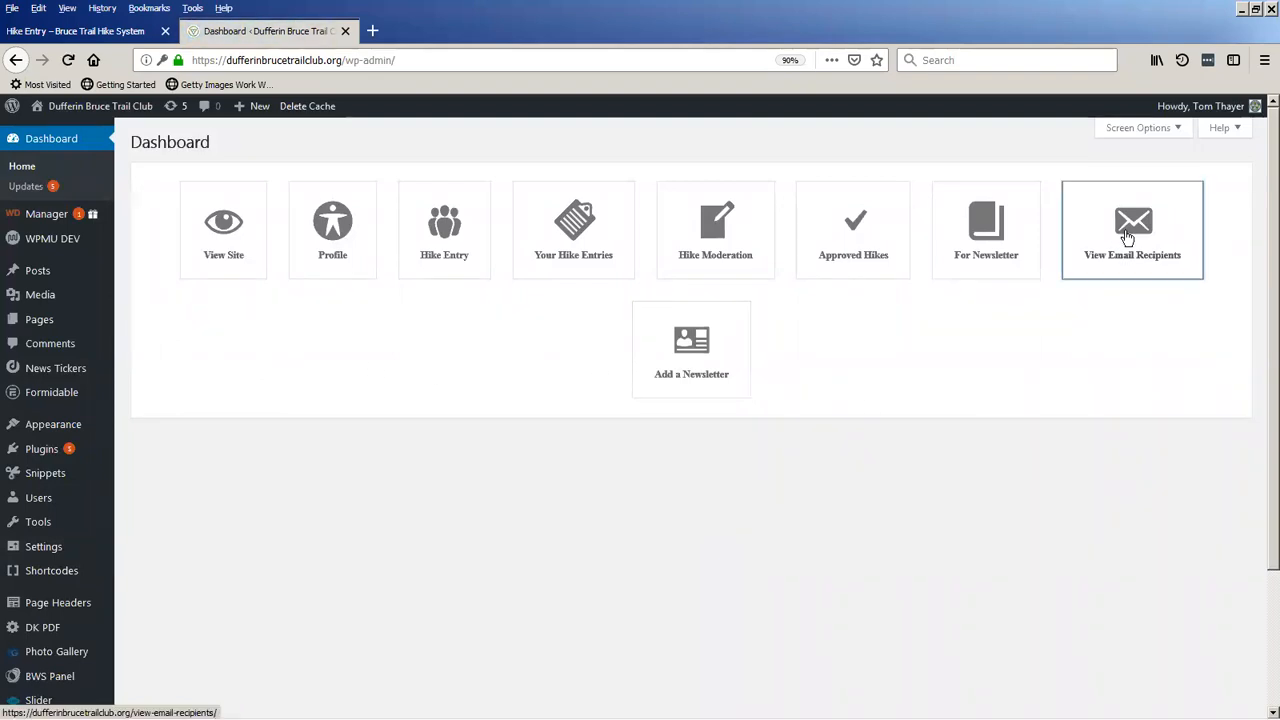
pyautogui.scroll(-2, 429, 483)
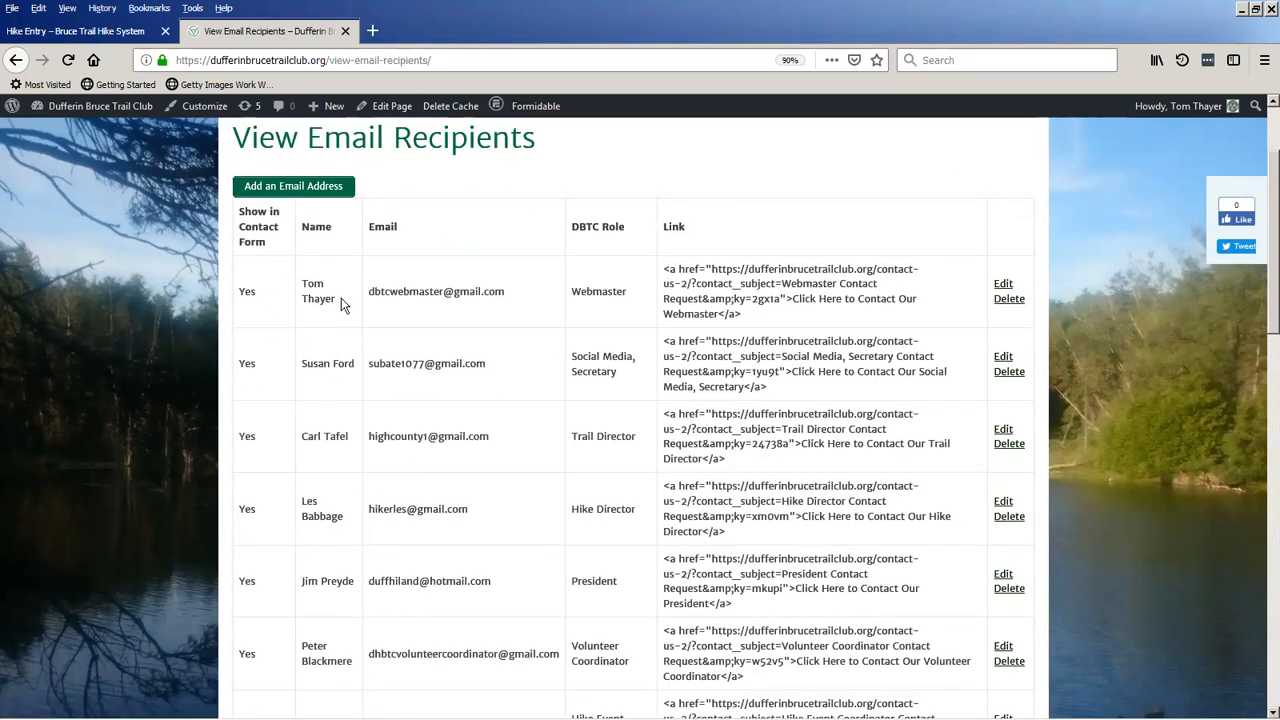
pyautogui.scroll(-4, 391, 509)
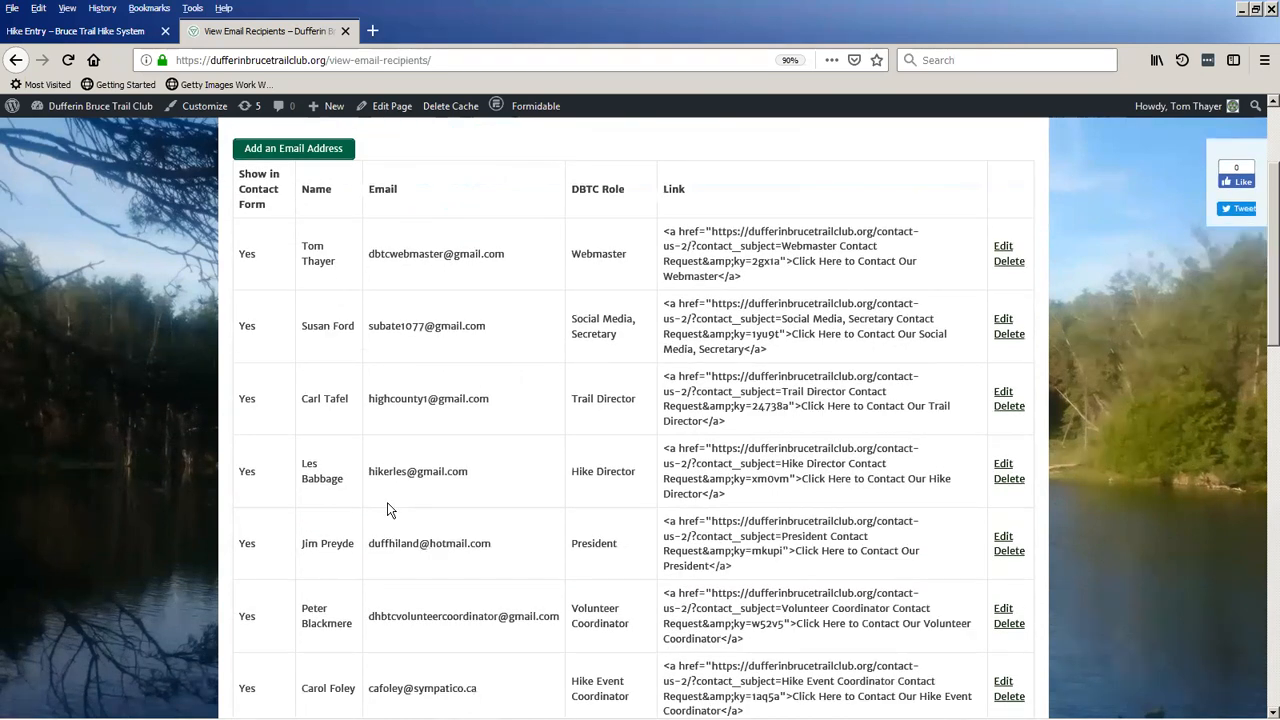
pyautogui.scroll(6, 400, 523)
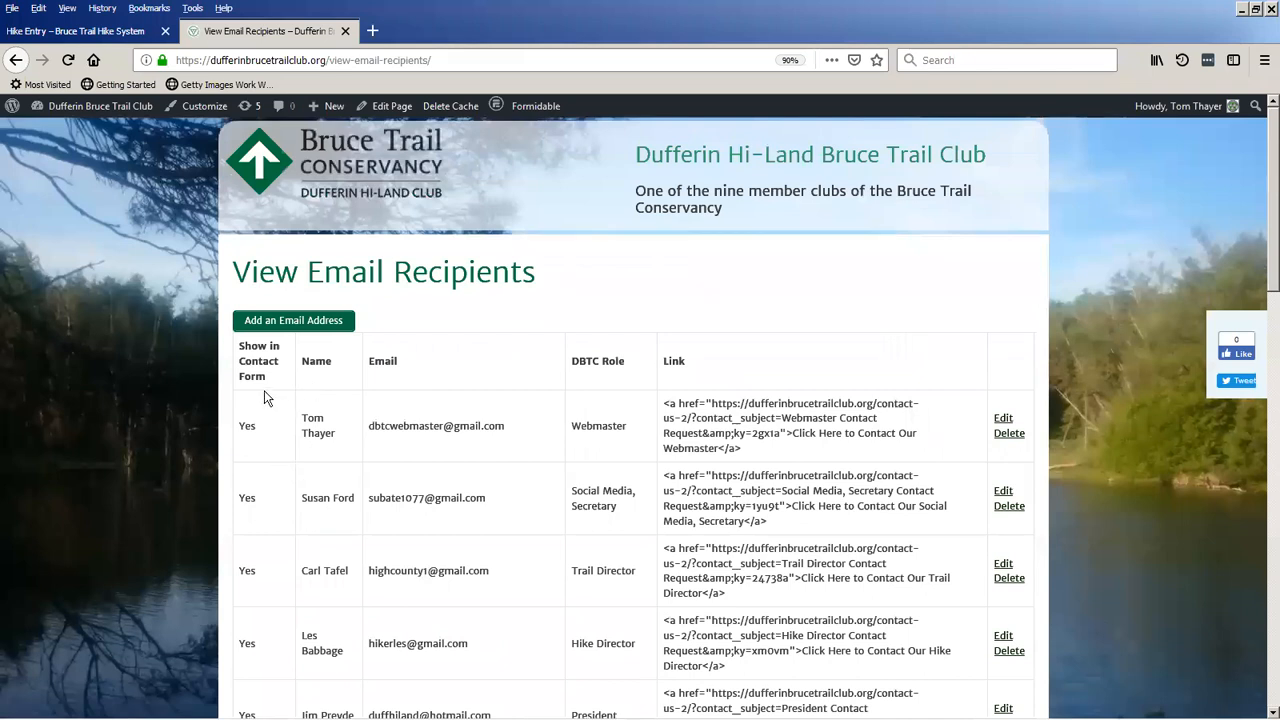
pyautogui.scroll(-3, 266, 495)
pyautogui.scroll(3, 266, 505)
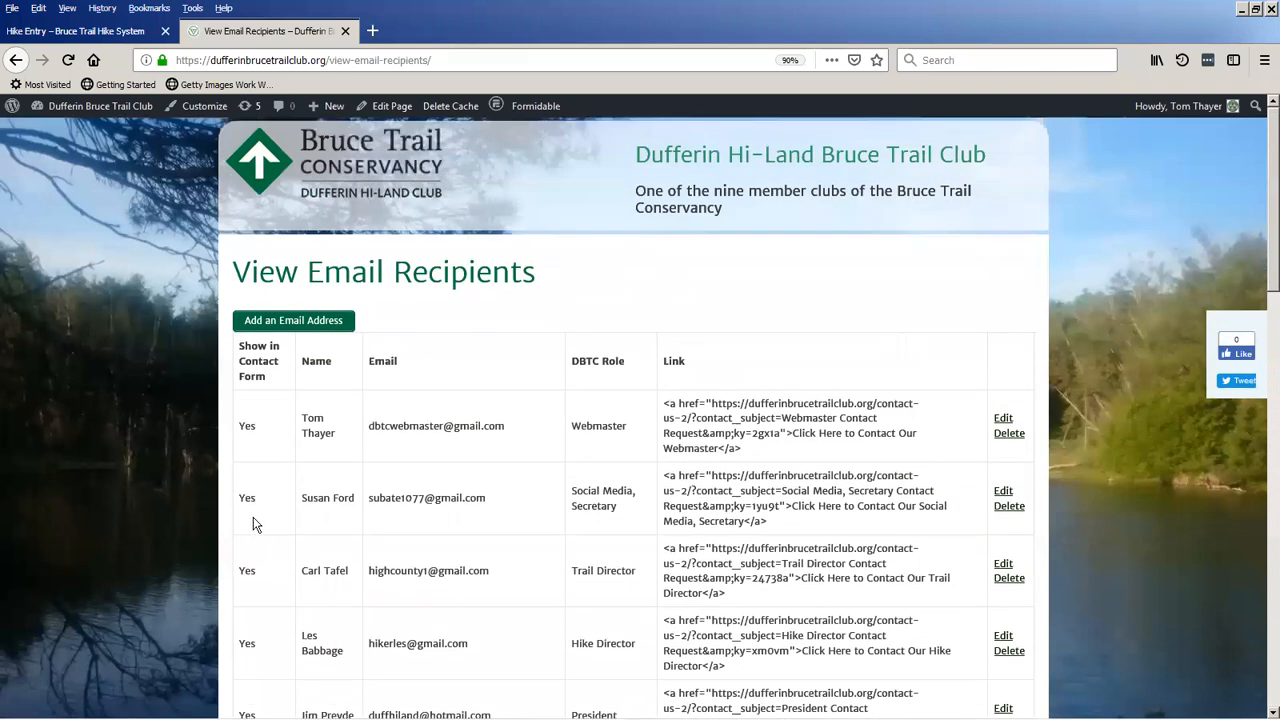
# Return to the Dufferin club's home page, open its Contact Us page and look through the available request recipients.
pyautogui.click(354, 164)
pyautogui.scroll(-3, 320, 470)
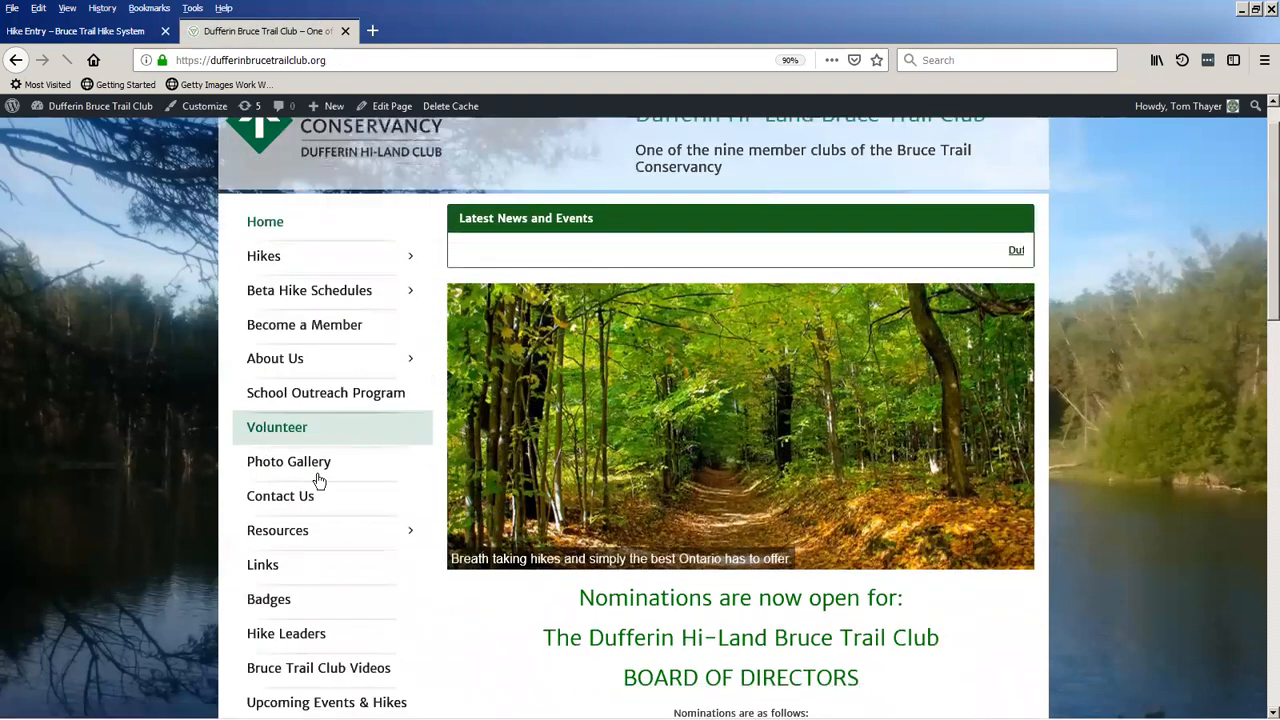
pyautogui.click(317, 388)
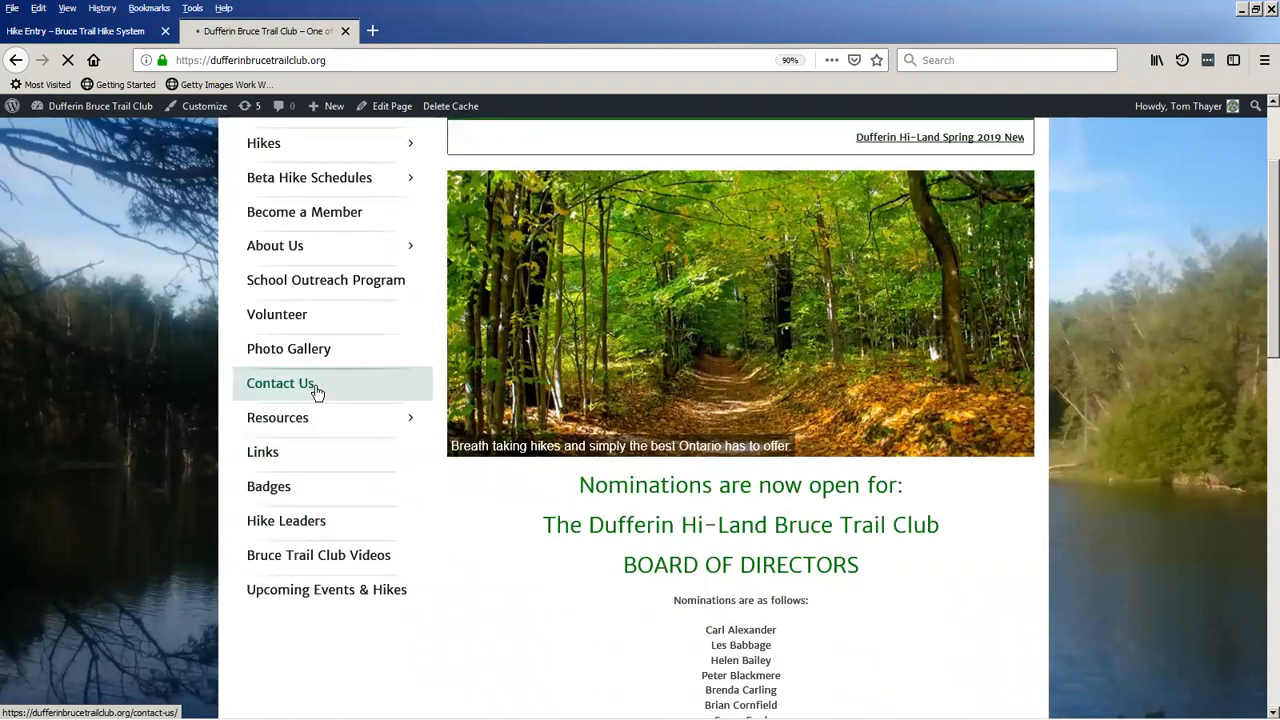
pyautogui.click(566, 340)
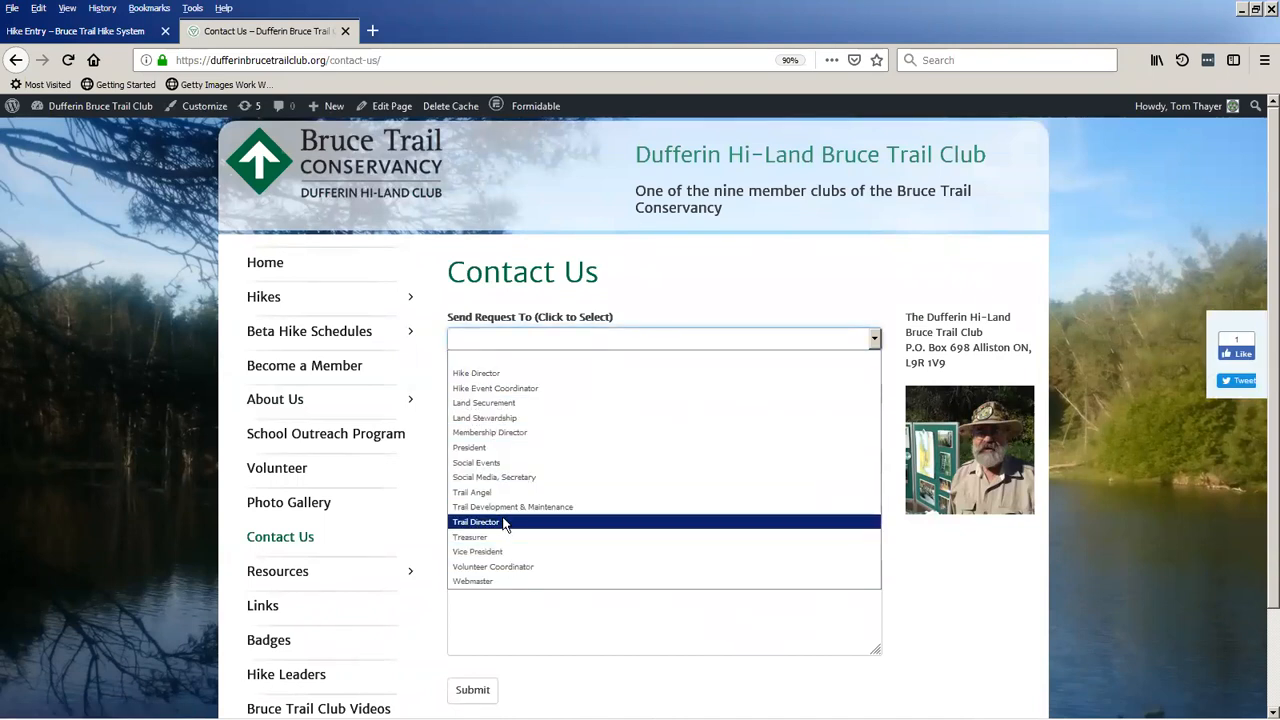
pyautogui.click(230, 326)
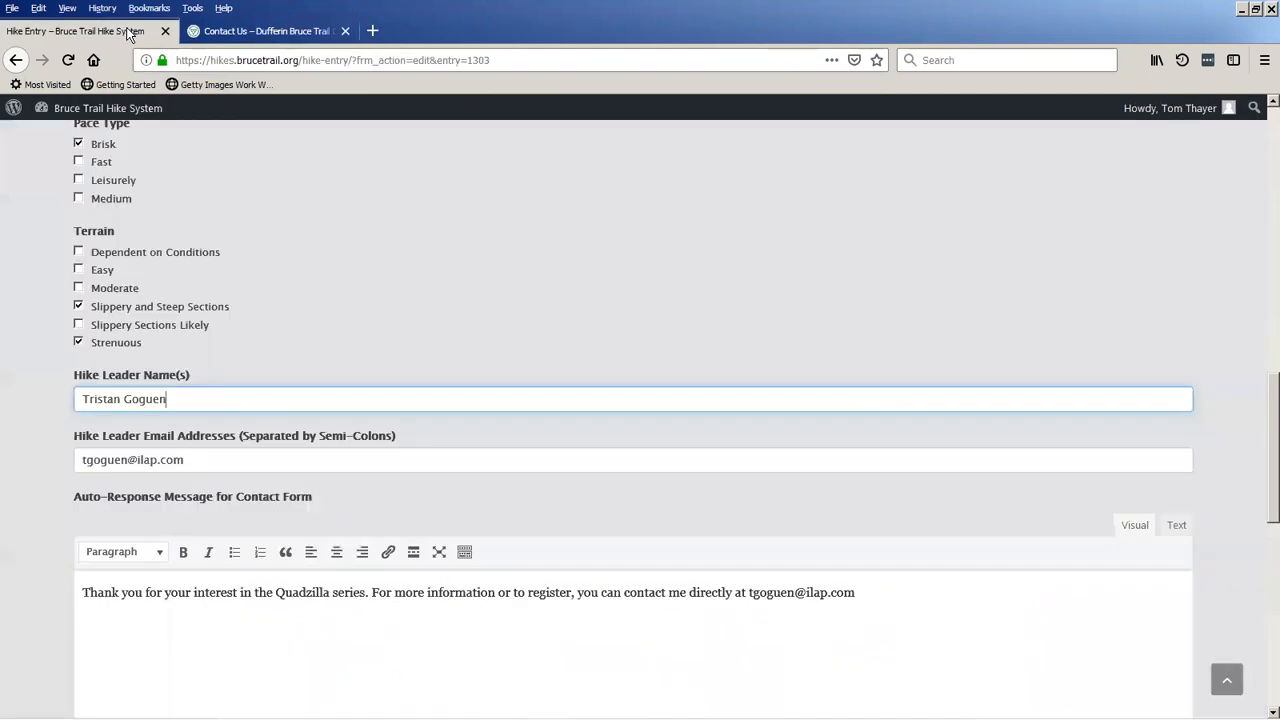
# Return to the open hike entry and log the moderator account out of the Bruce Trail Hike System.
pyautogui.click(128, 31)
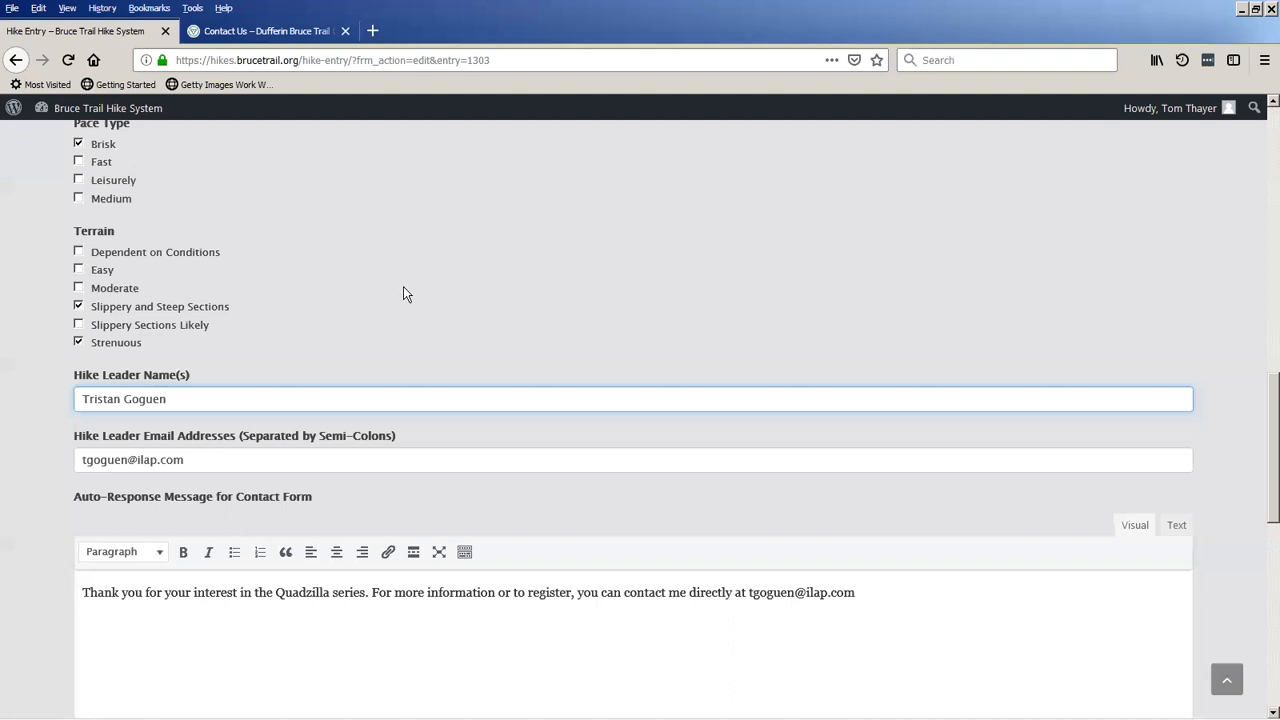
pyautogui.scroll(8, 403, 286)
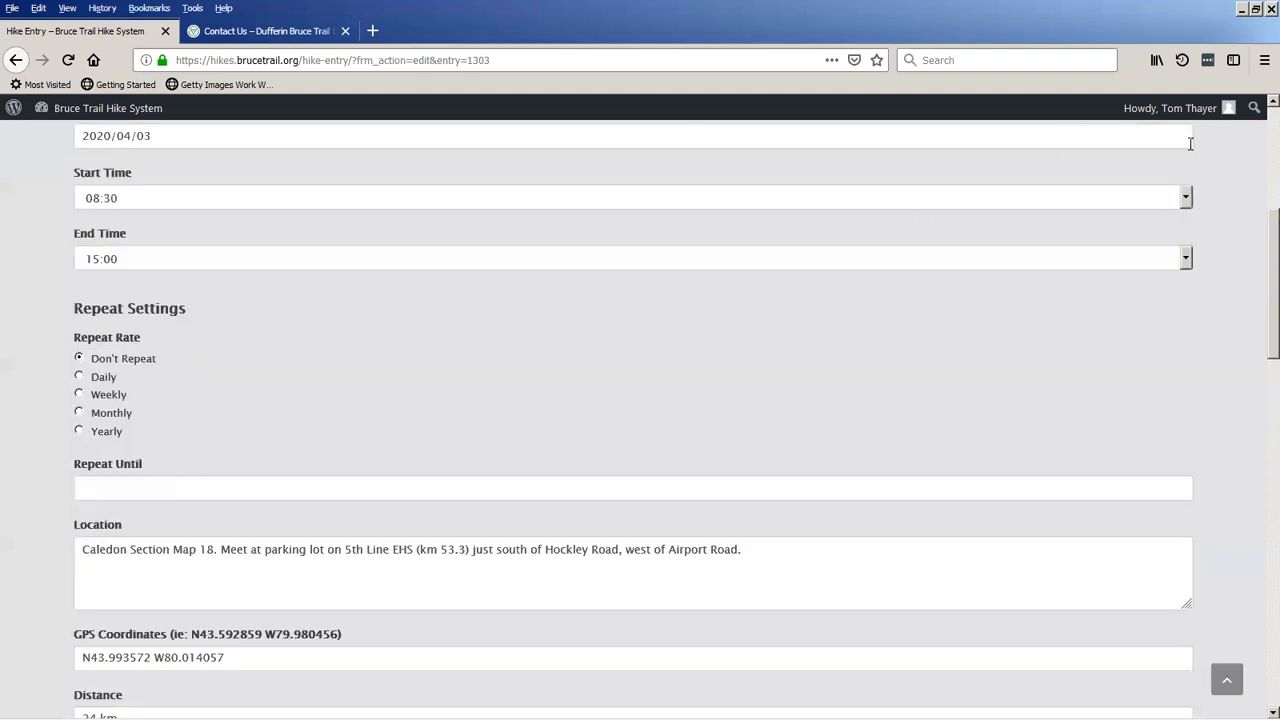
pyautogui.moveTo(1174, 106)
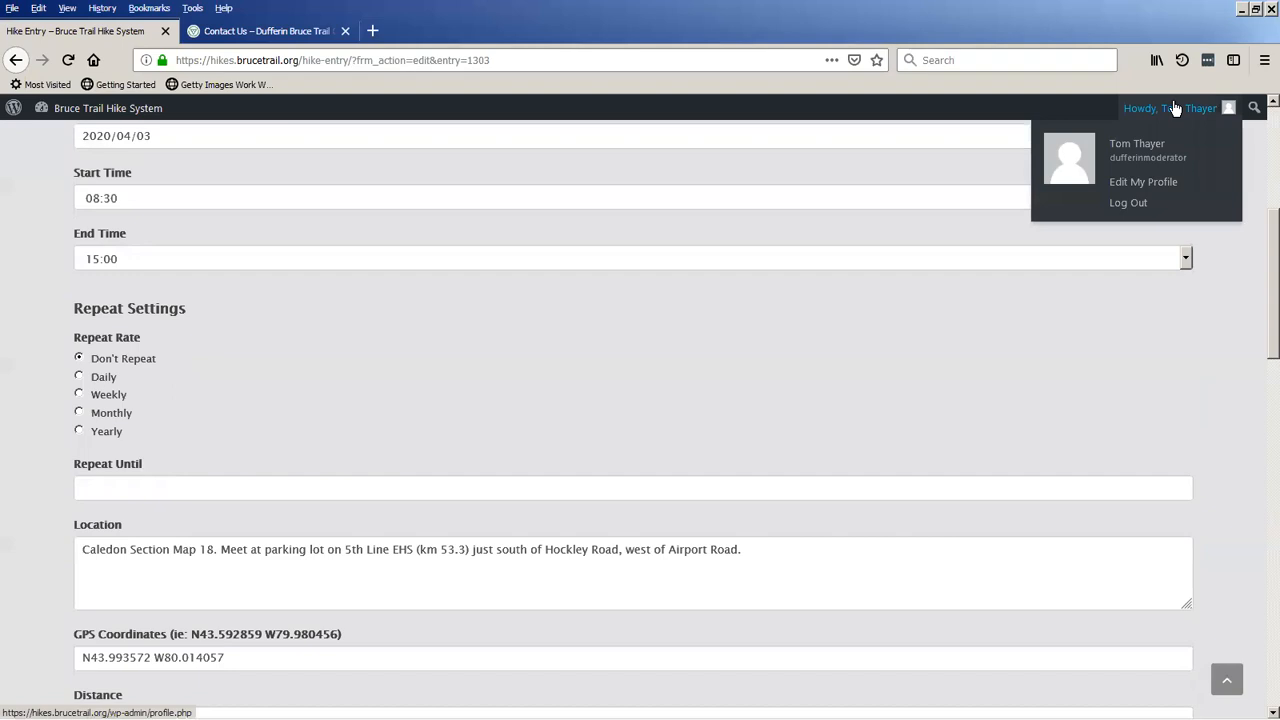
pyautogui.click(1126, 204)
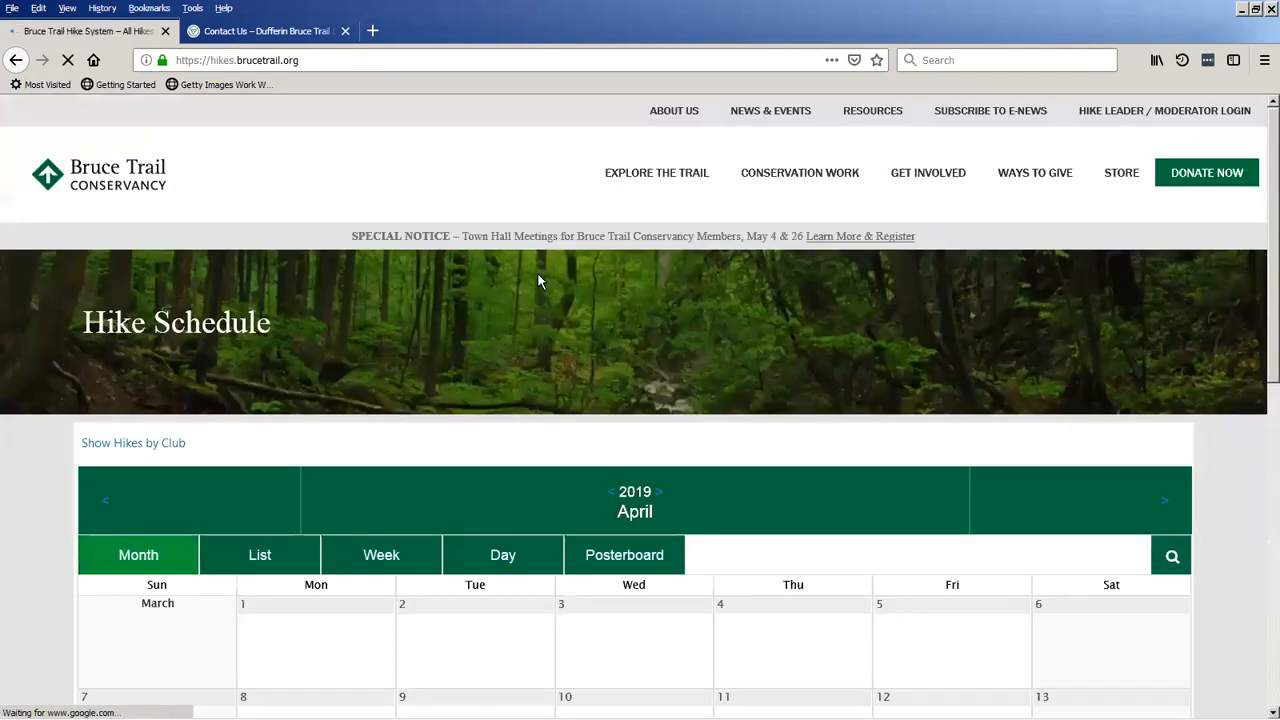
# Switch to the Chrome window showing the Dufferin club site and bring up the hike system's WordPress admin.
pyautogui.moveTo(70, 718)
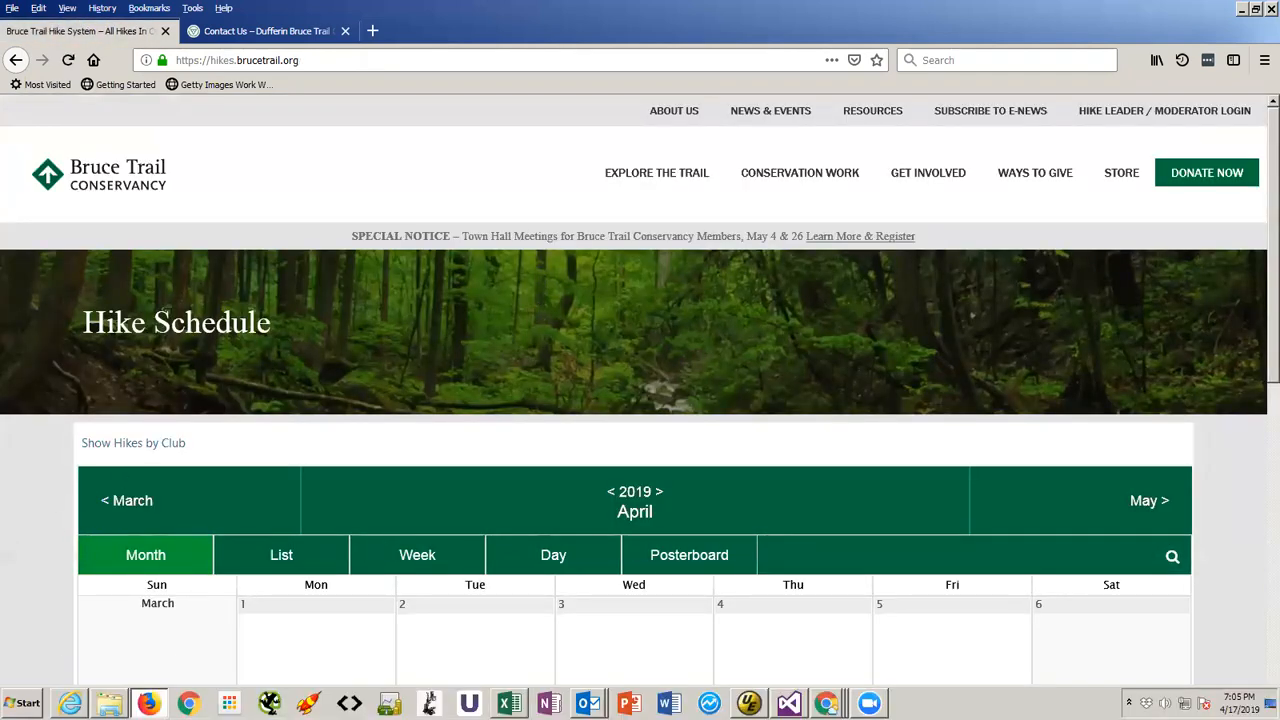
pyautogui.moveTo(749, 703)
pyautogui.moveTo(828, 703)
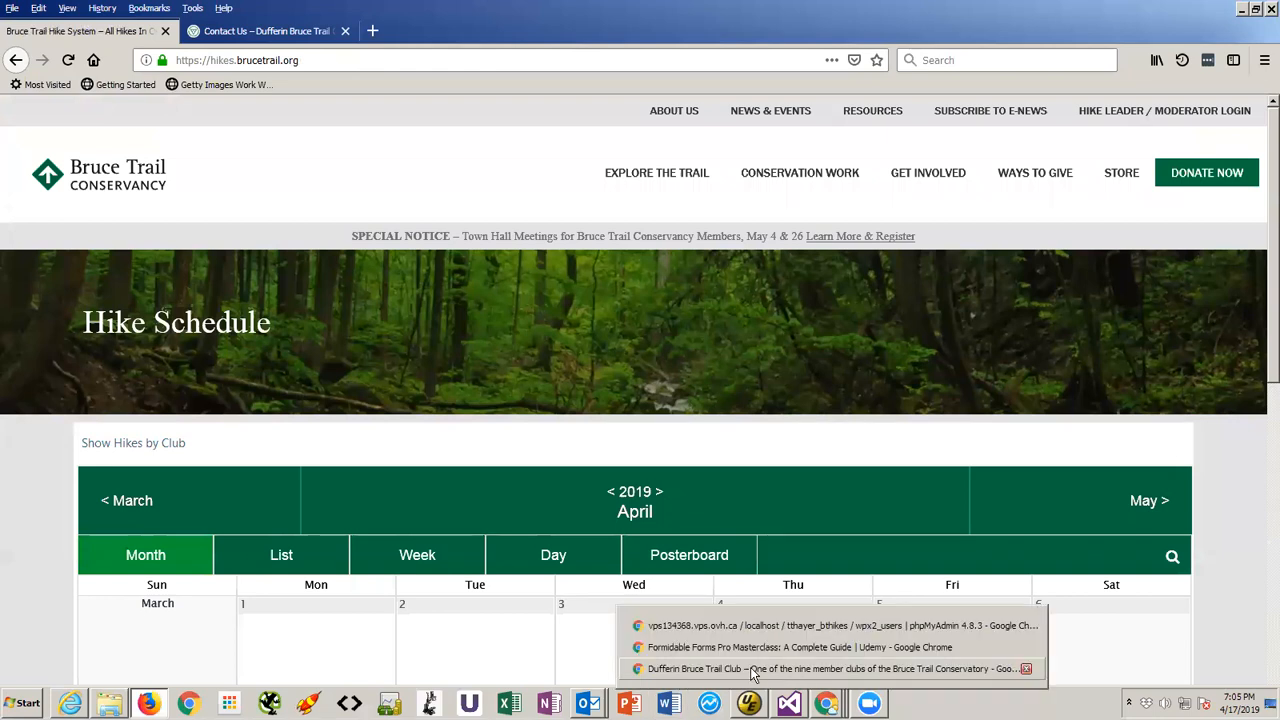
pyautogui.click(720, 665)
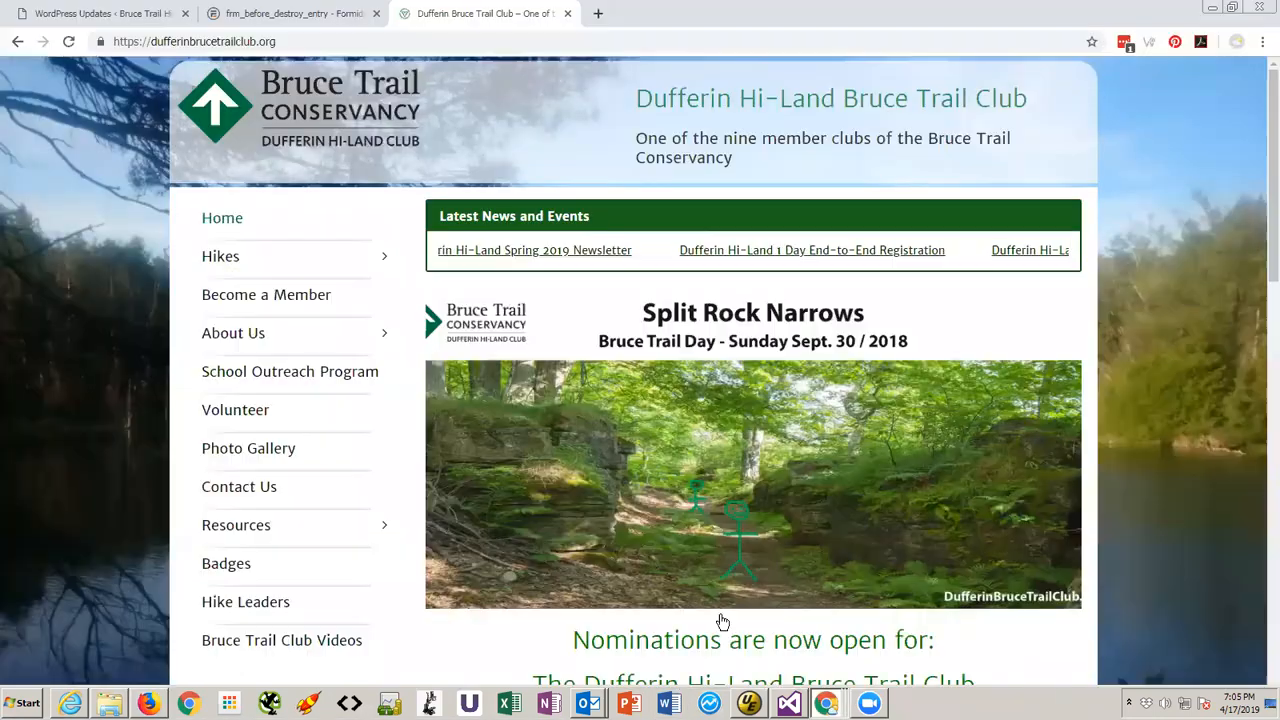
pyautogui.click(76, 17)
# Open the list of event calendars in the hike system admin and look through the individual club calendars.
pyautogui.moveTo(56, 556)
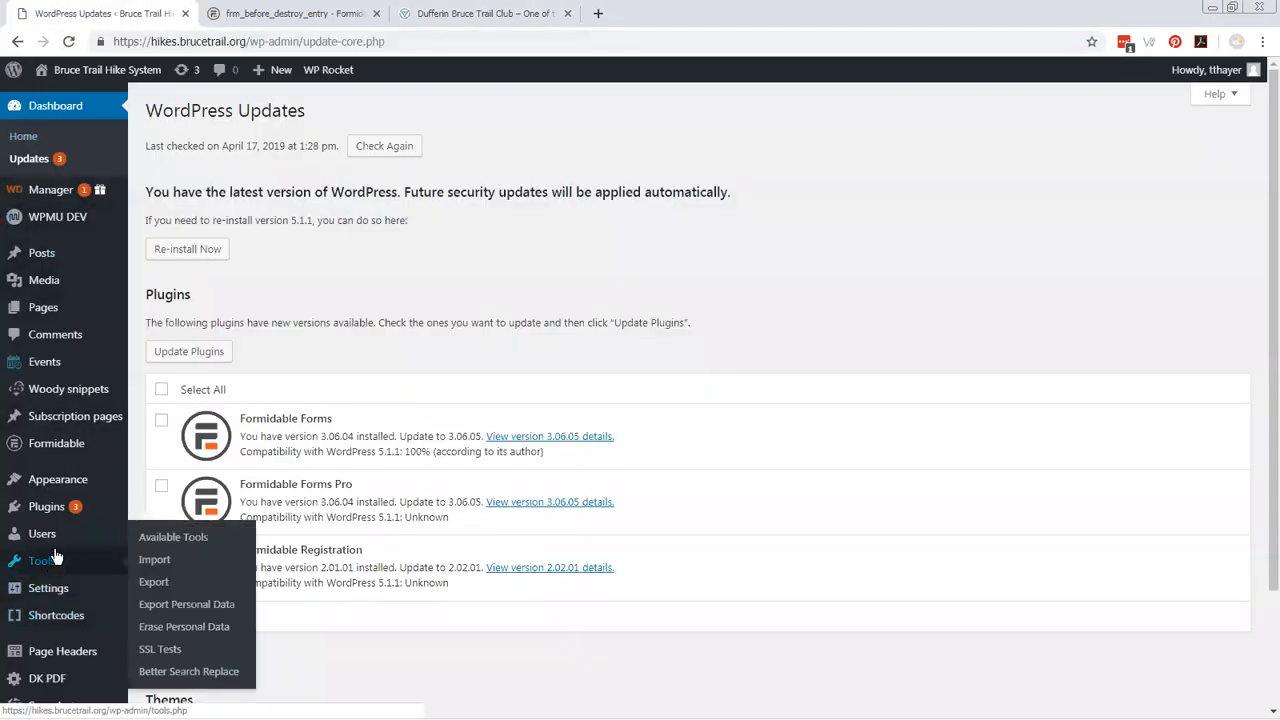
pyautogui.moveTo(44, 370)
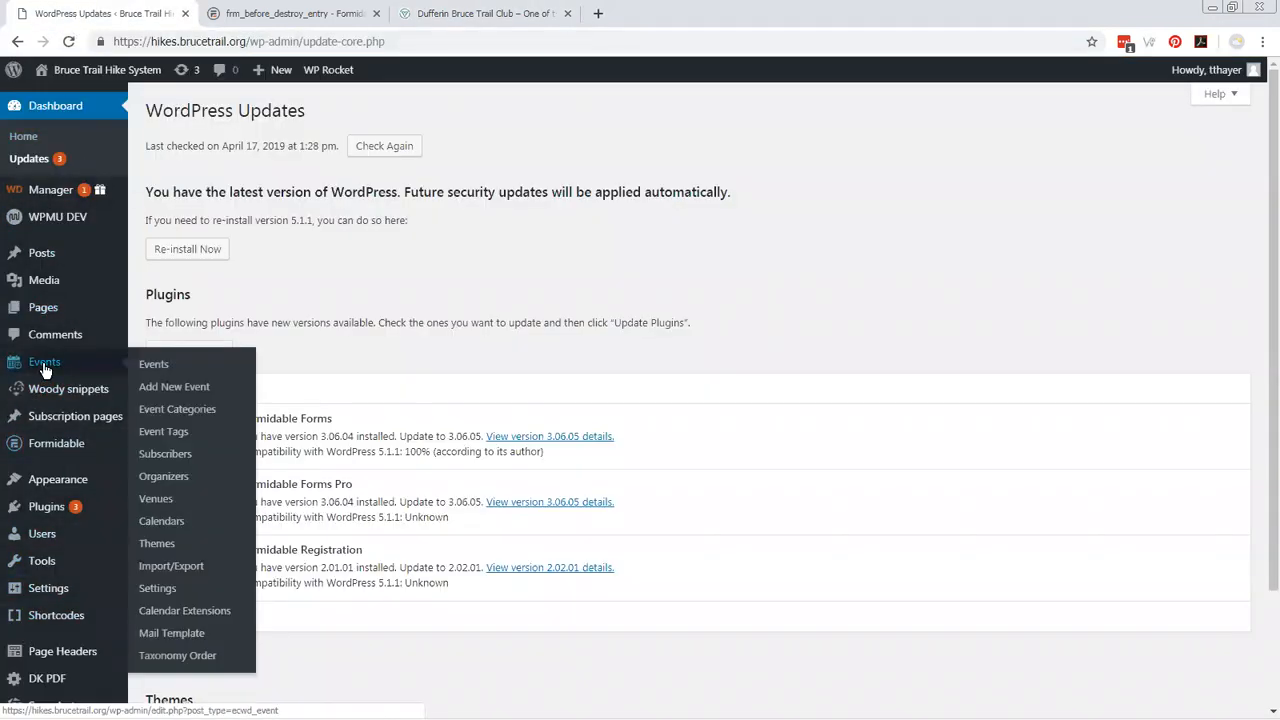
pyautogui.click(162, 521)
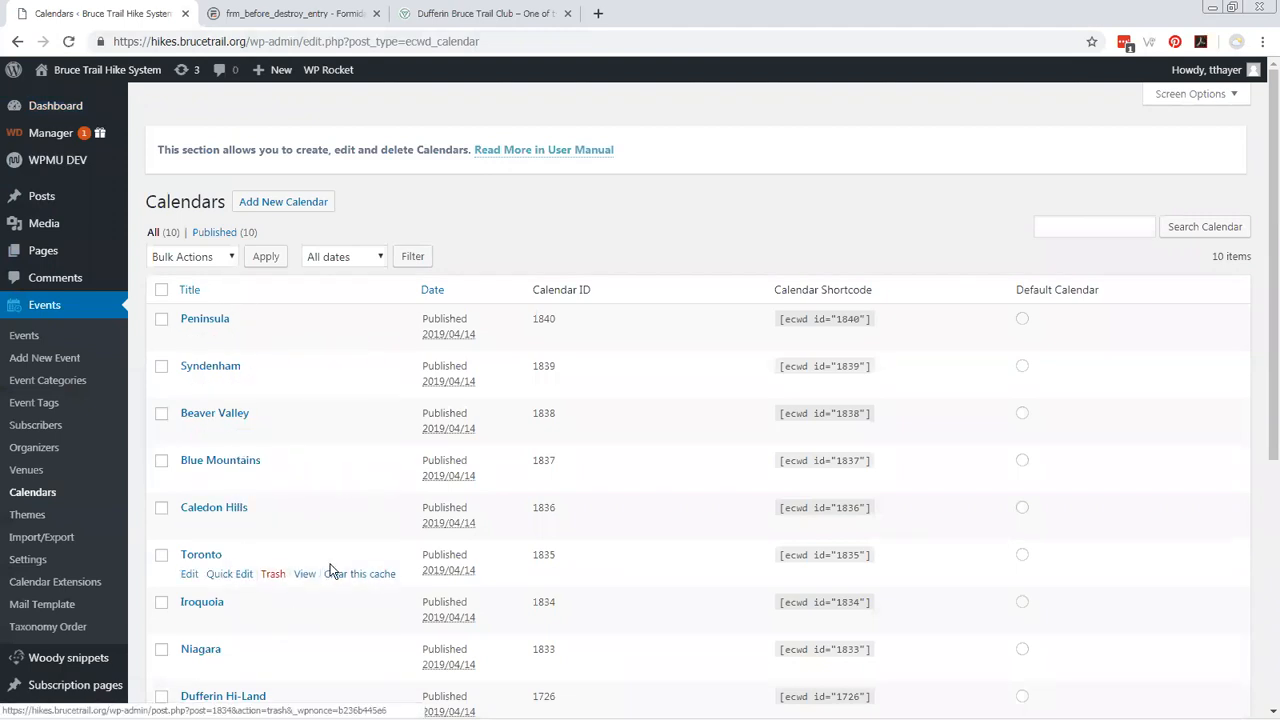
pyautogui.scroll(-3, 330, 570)
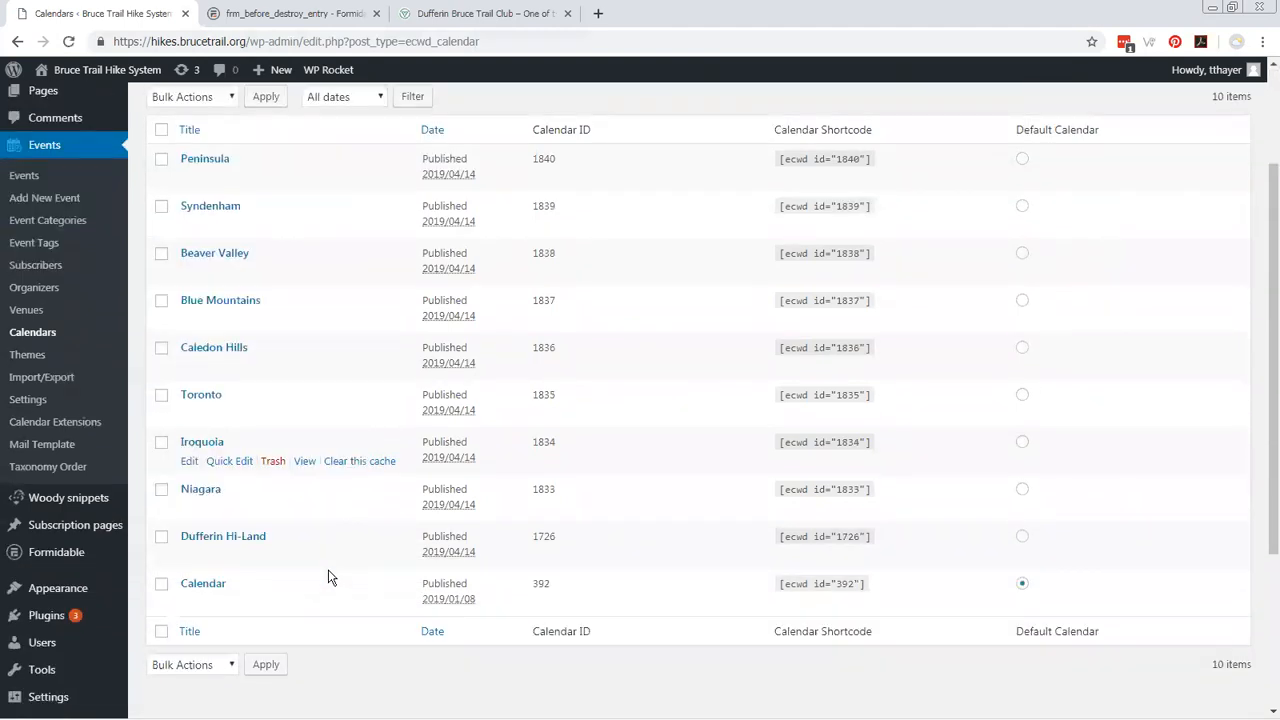
pyautogui.scroll(3, 330, 577)
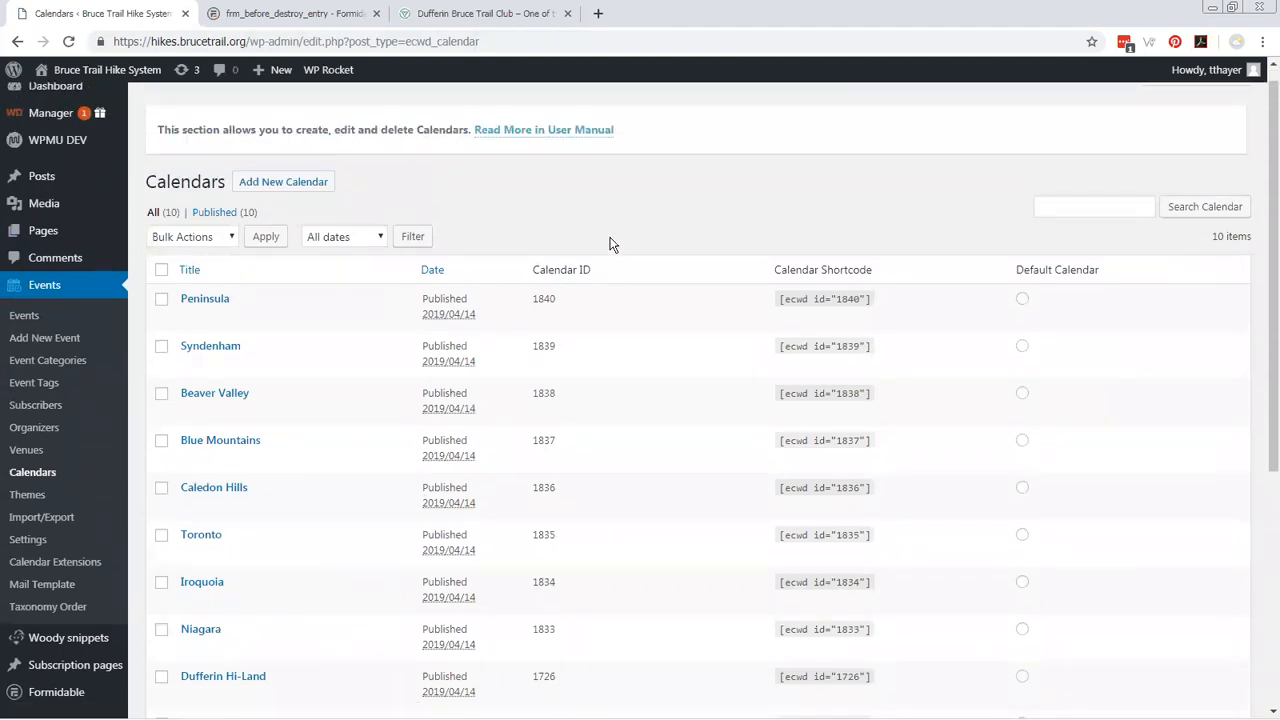
# Open the Peninsula calendar for editing and select its entire iframe embed code.
pyautogui.click(205, 299)
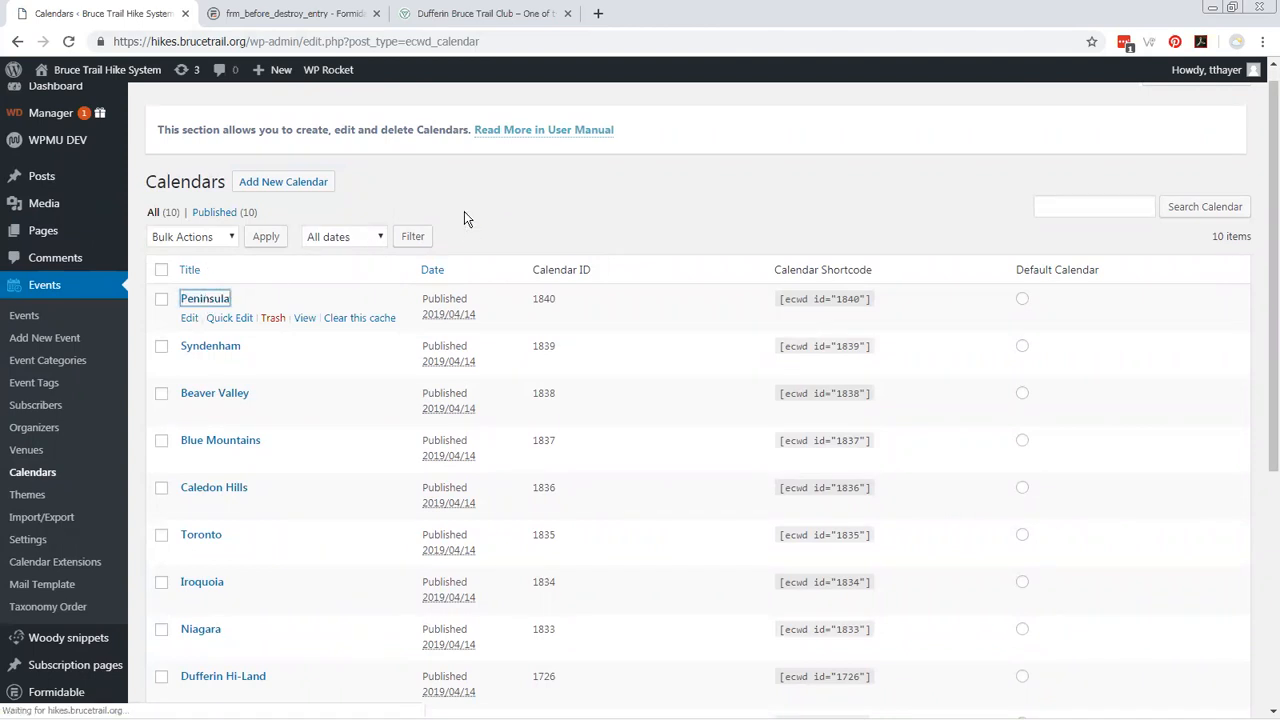
pyautogui.scroll(-6, 361, 436)
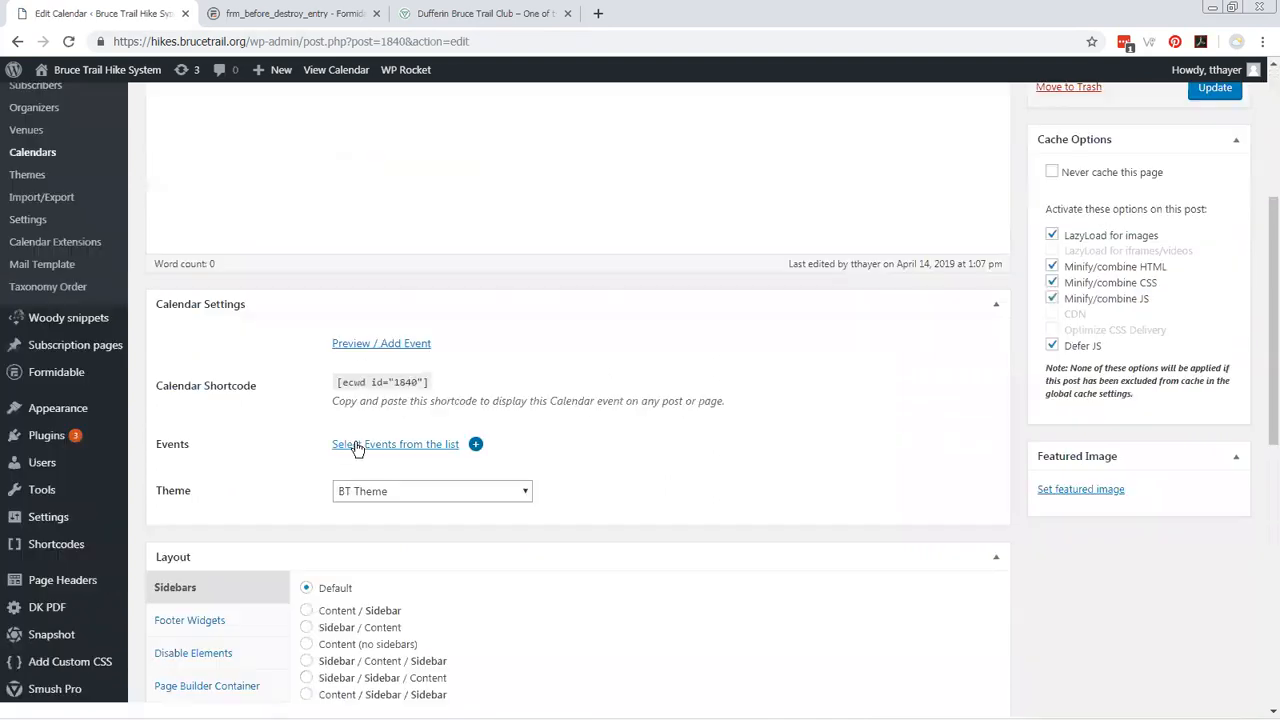
pyautogui.scroll(-4, 310, 453)
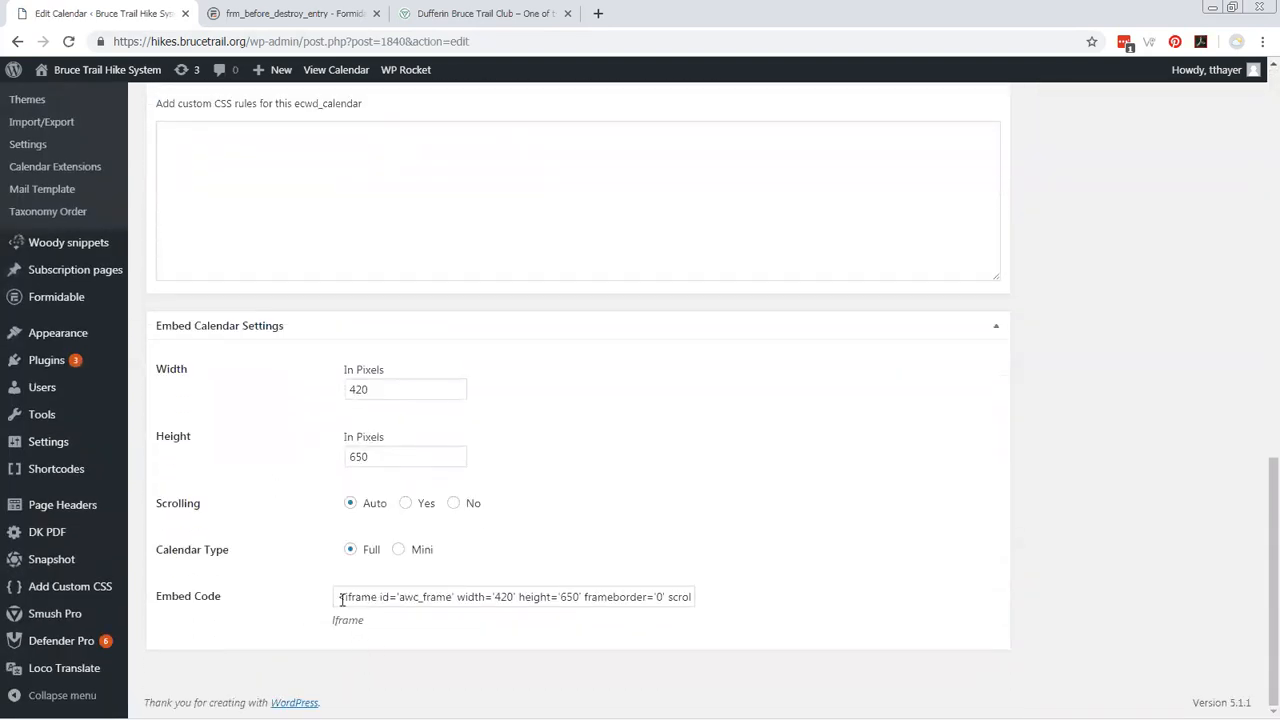
pyautogui.click(341, 598)
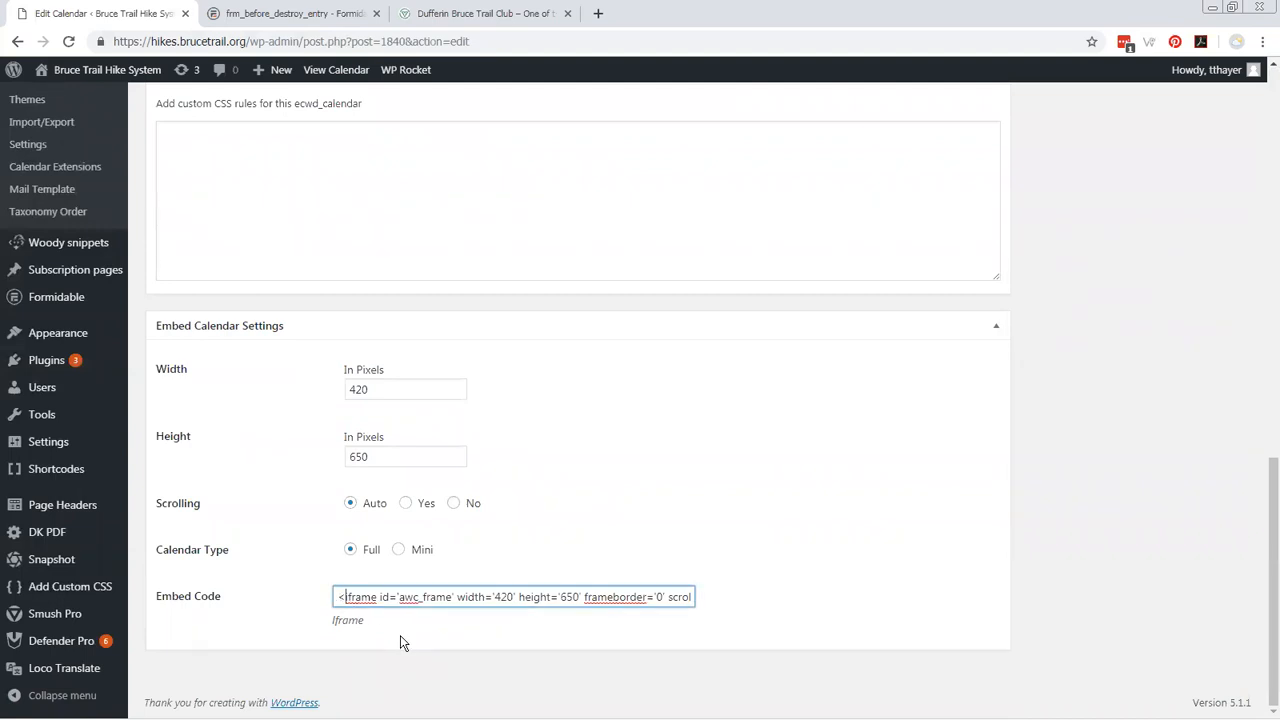
pyautogui.hotkey('ctrl', 'a')
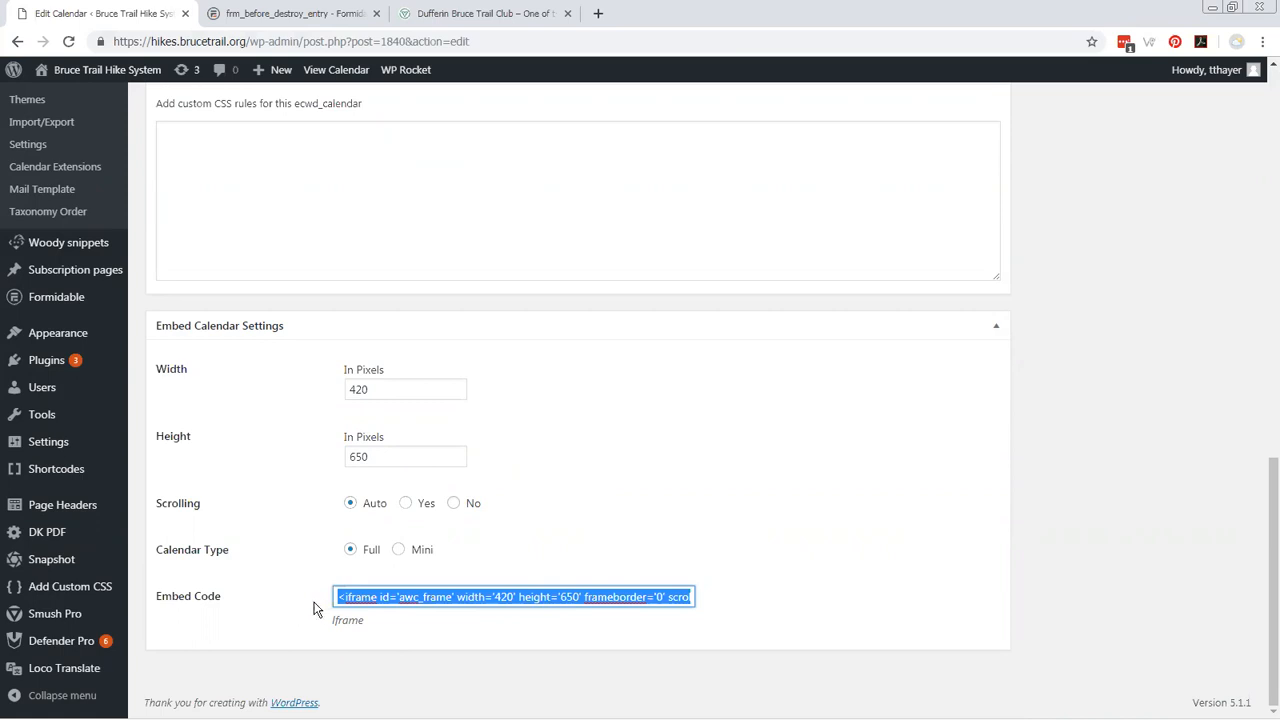
# Copy the Peninsula calendar's permalink and open it in a new browser tab.
pyautogui.scroll(15, 313, 608)
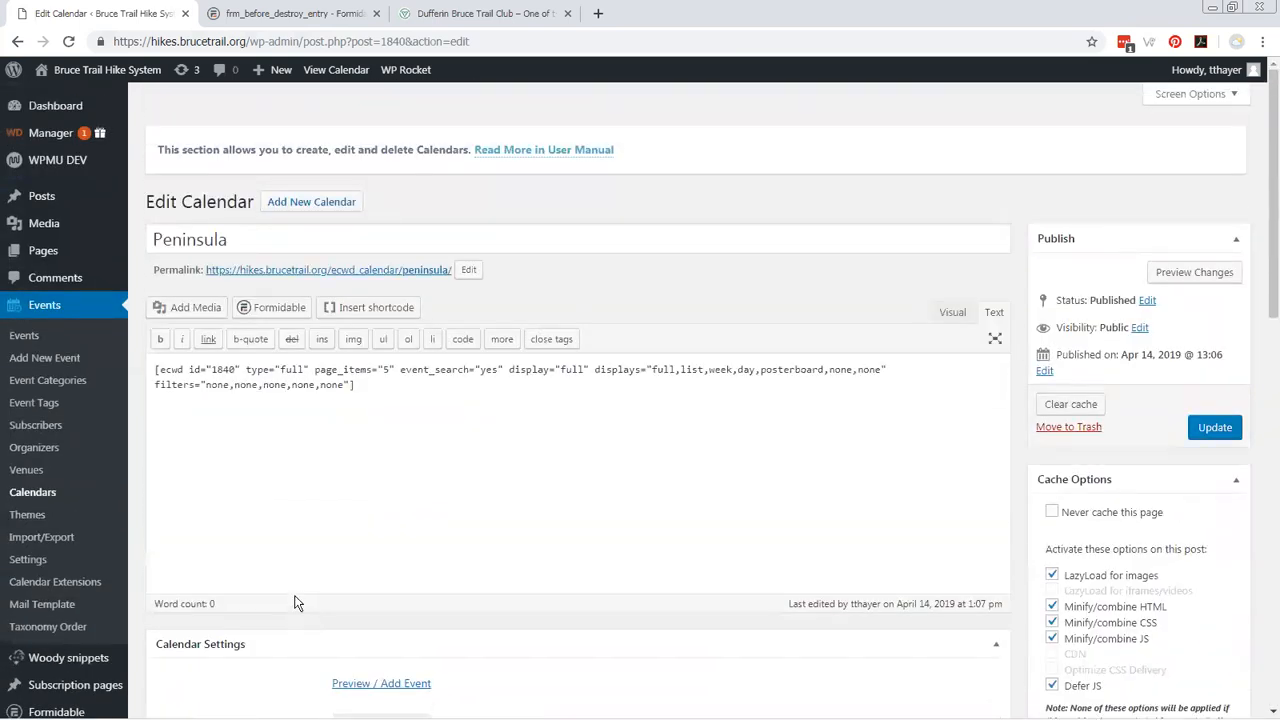
pyautogui.rightClick(300, 272)
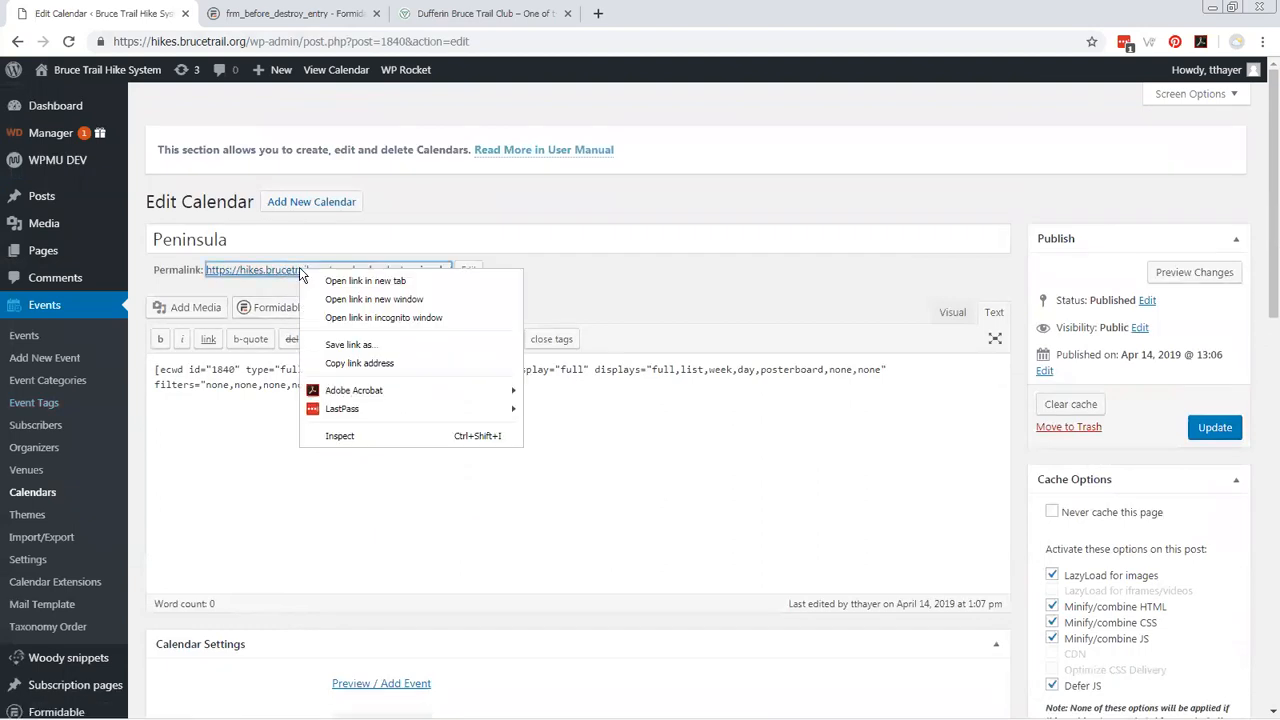
pyautogui.click(356, 362)
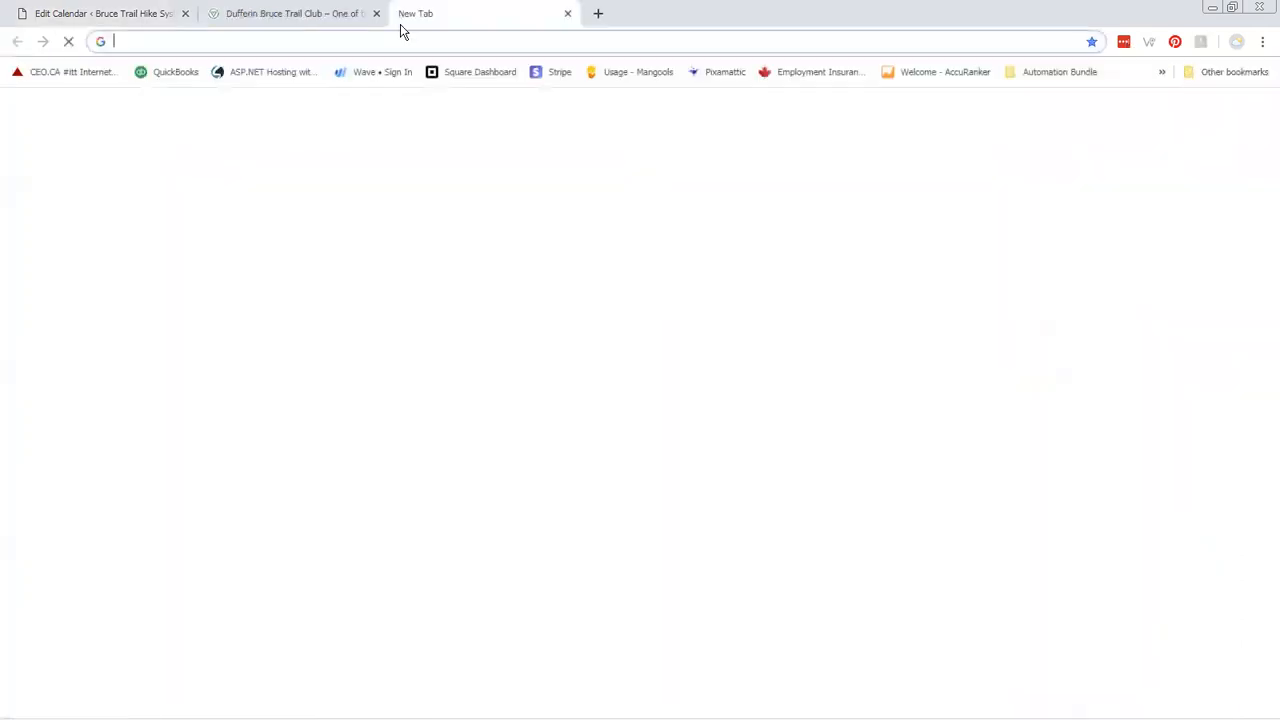
pyautogui.click(407, 13)
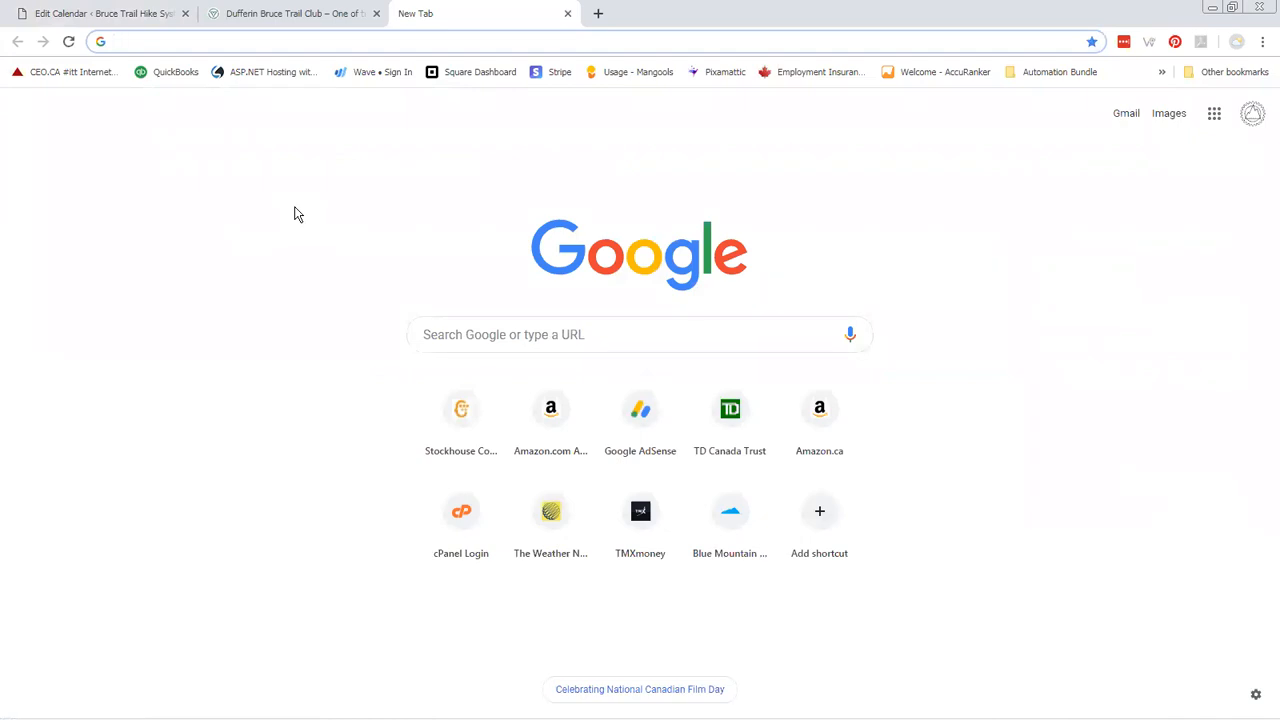
pyautogui.write('https://hikes.brucetrail.org/ecwd_calendar/peninsula/')
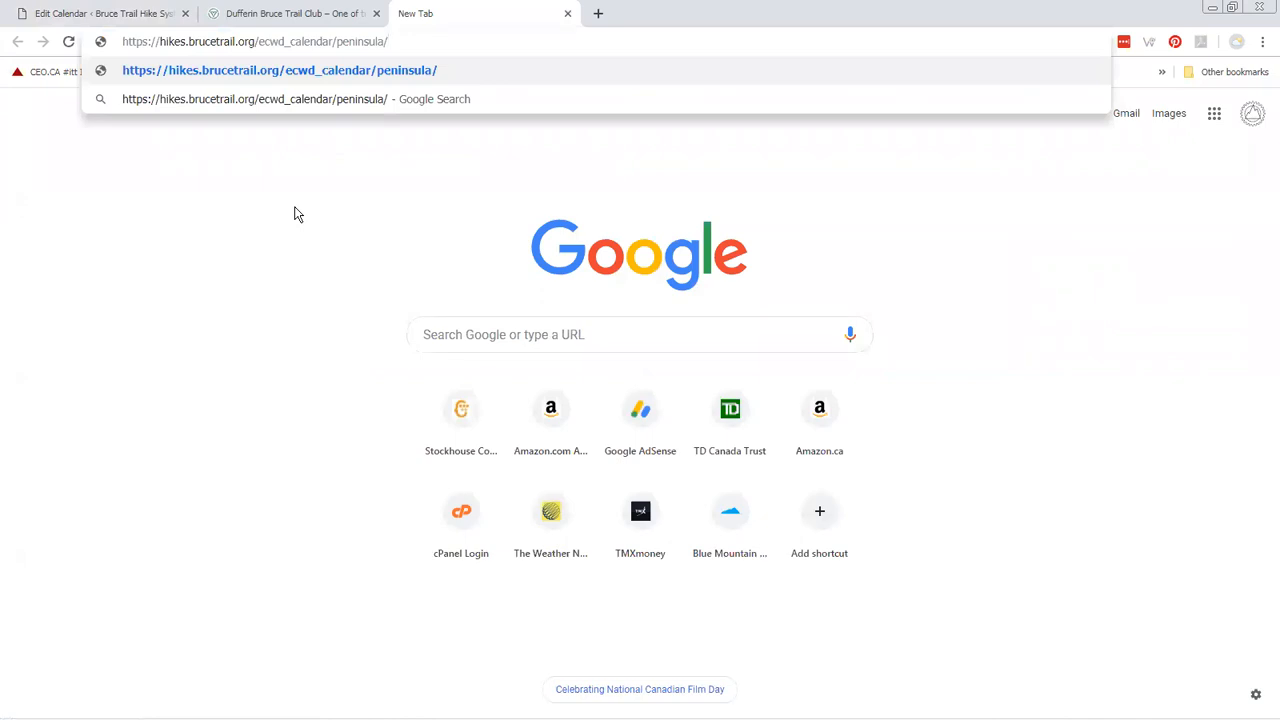
pyautogui.press('Return')
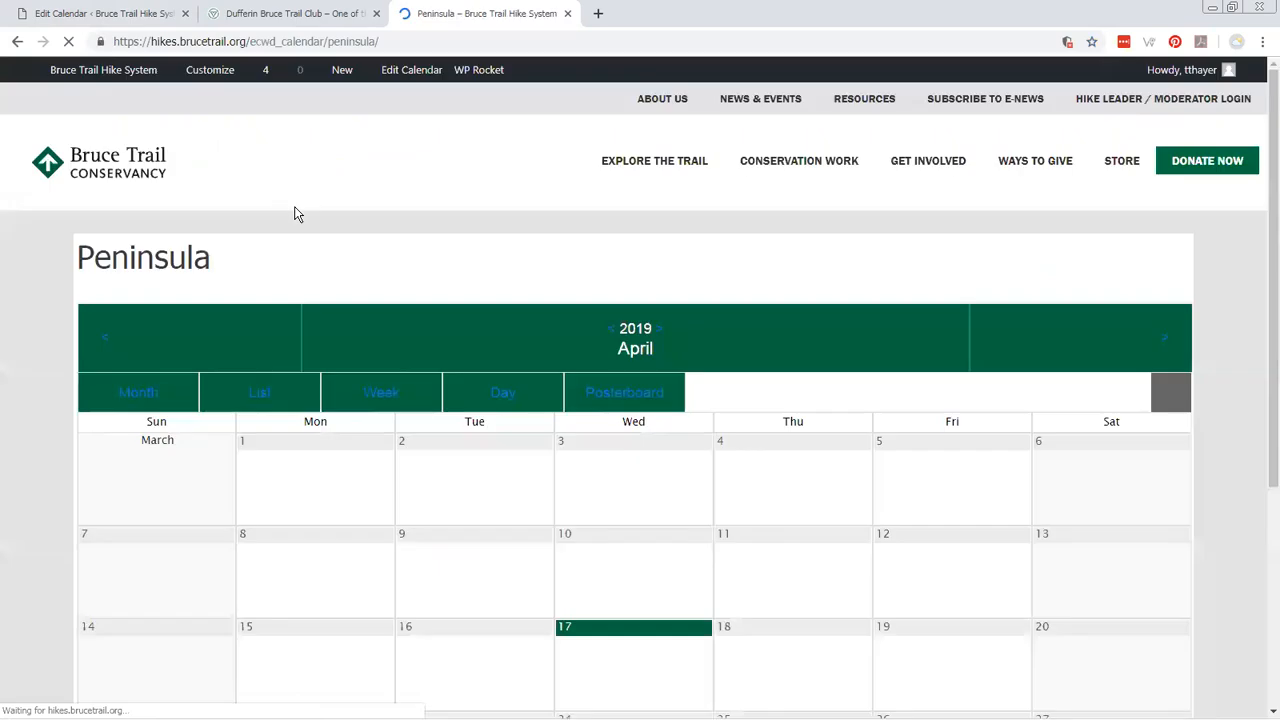
# Look over the public Peninsula month calendar and close its browser tab.
pyautogui.scroll(-3, 697, 383)
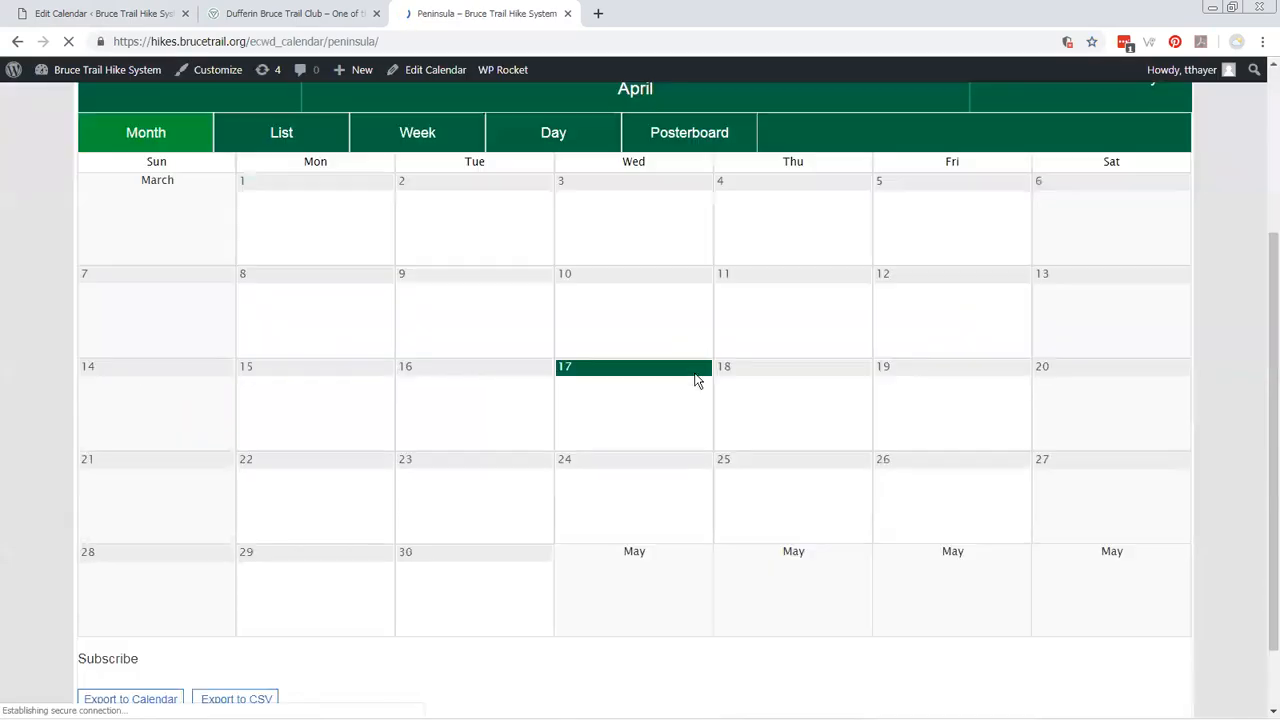
pyautogui.scroll(3, 697, 383)
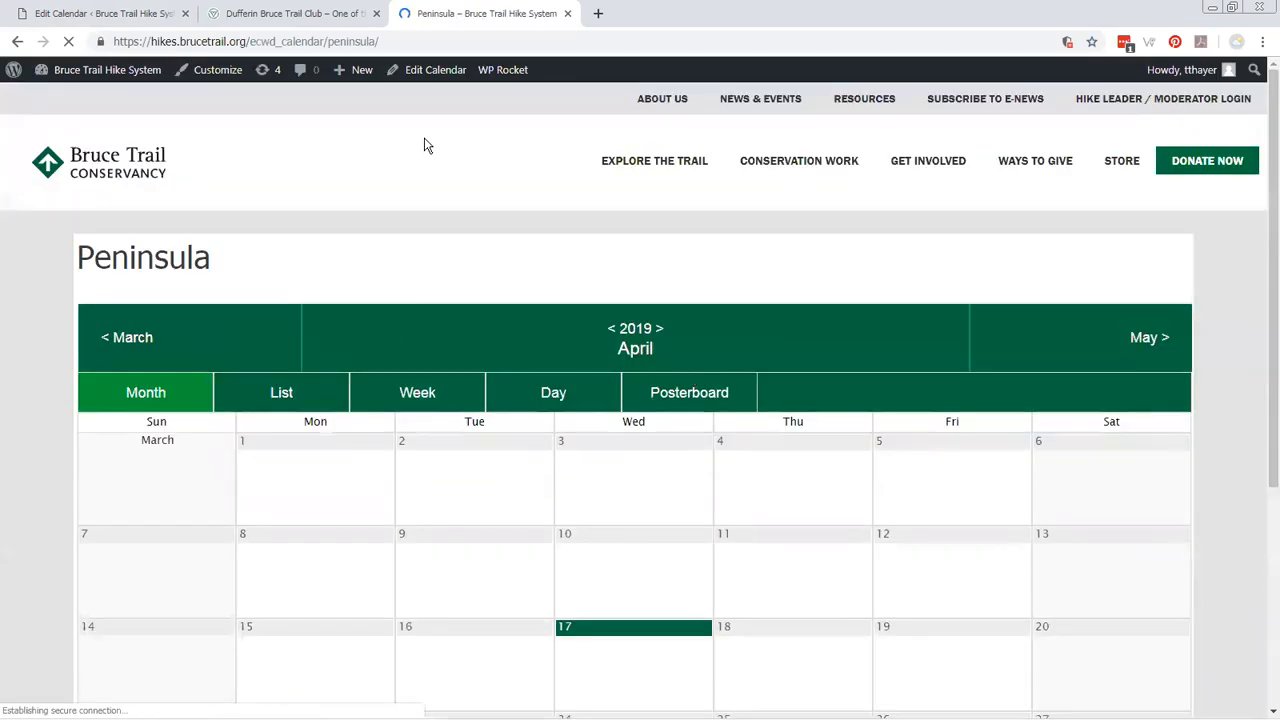
pyautogui.middleClick(488, 22)
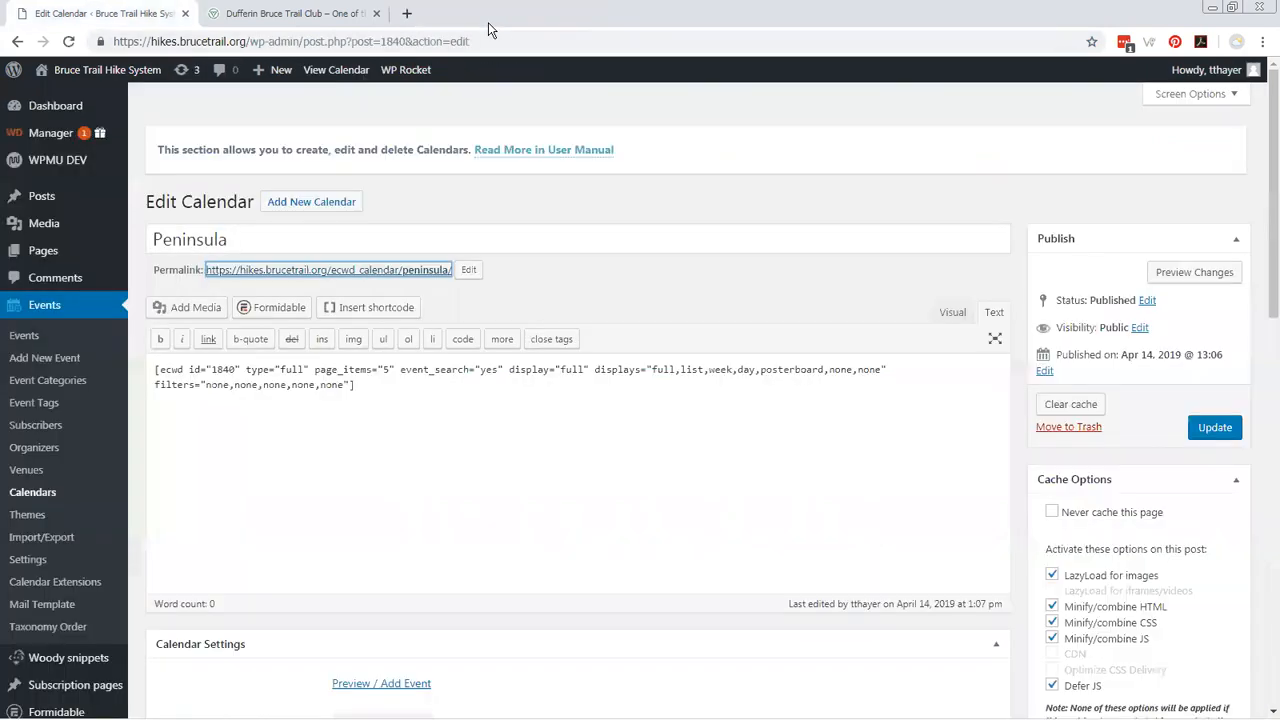
# Return to the calendars list and open the Toronto calendar for editing.
pyautogui.click(38, 492)
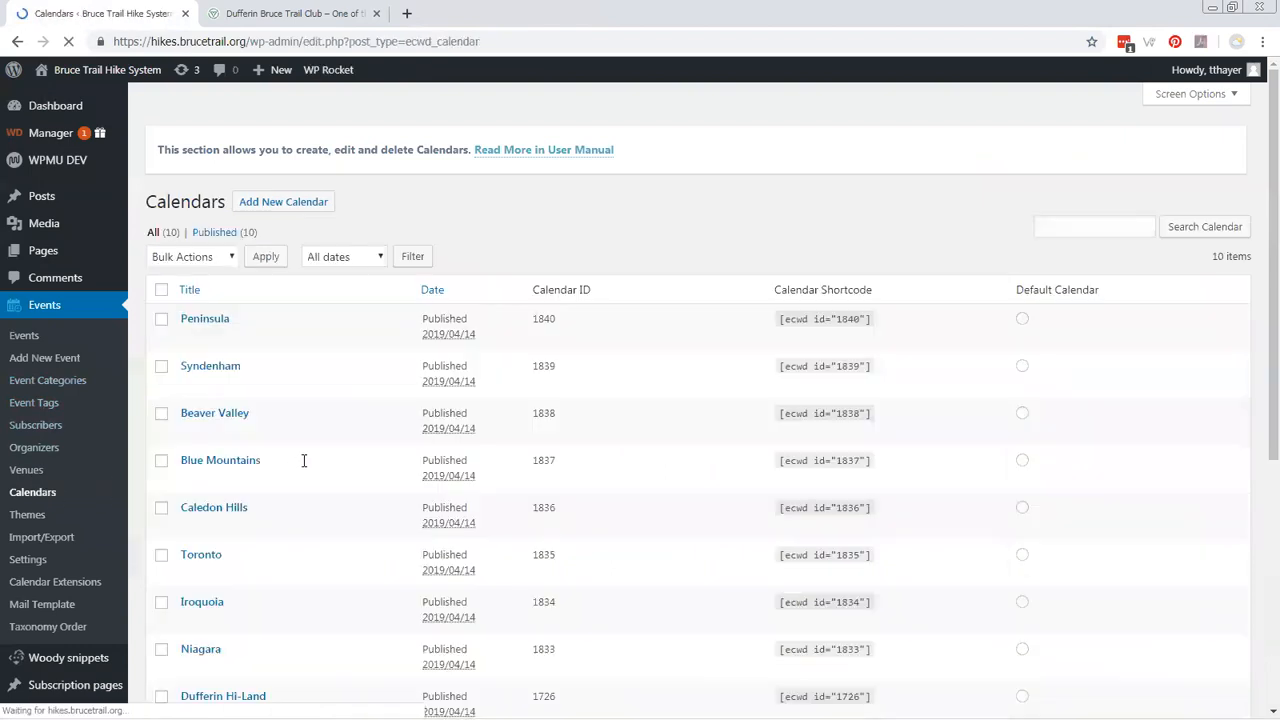
pyautogui.scroll(-1, 304, 460)
pyautogui.click(214, 478)
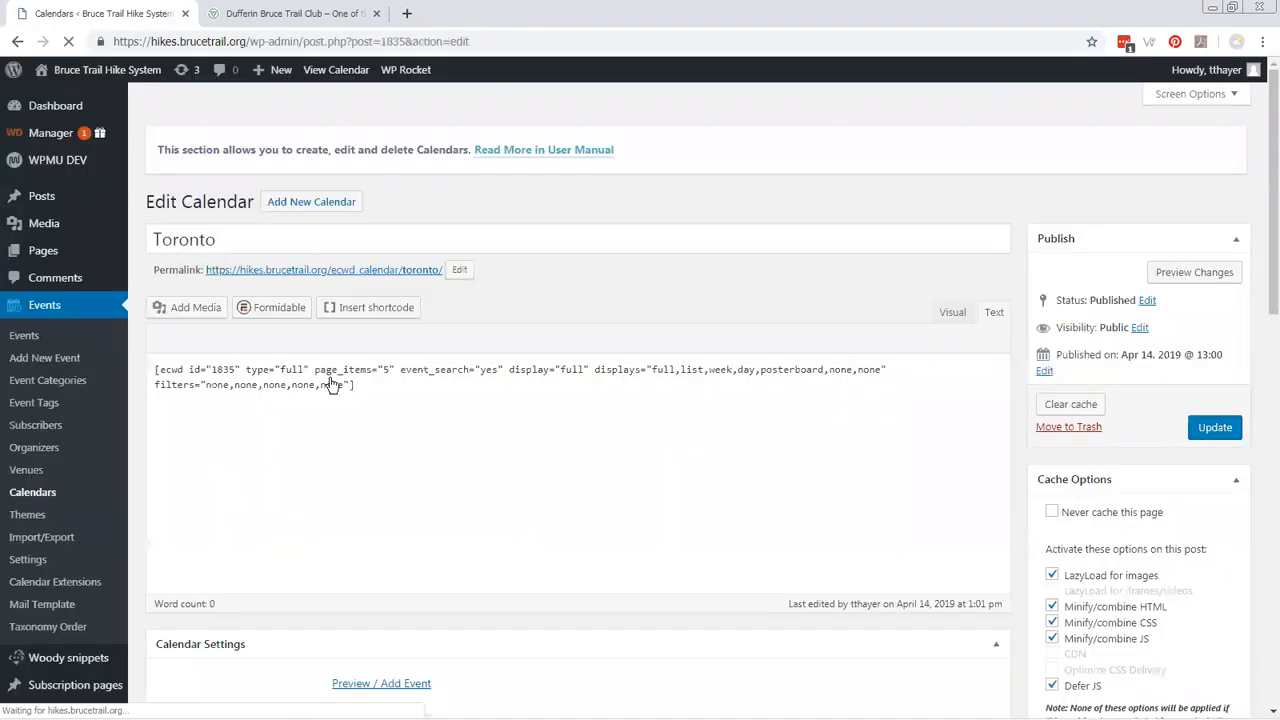
# Copy the Toronto calendar's permalink and view the public calendar in a new browser tab.
pyautogui.rightClick(327, 276)
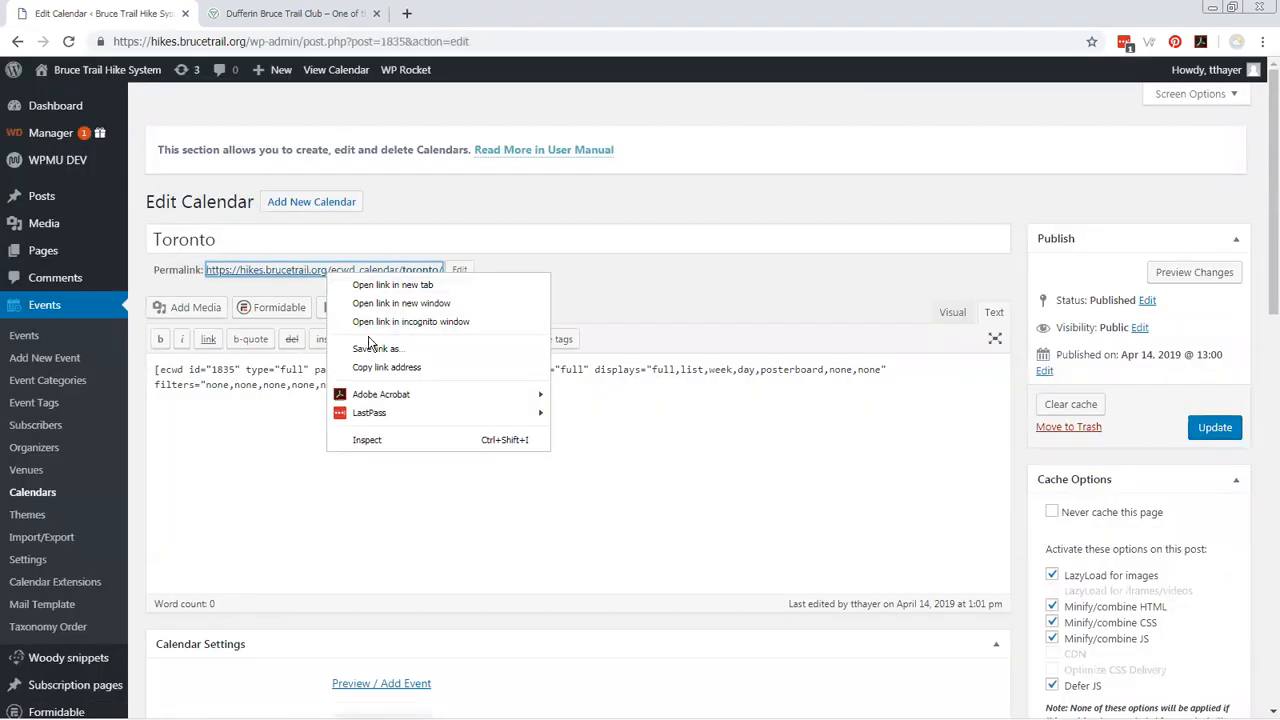
pyautogui.click(380, 367)
pyautogui.hotkey('ctrl', 't')
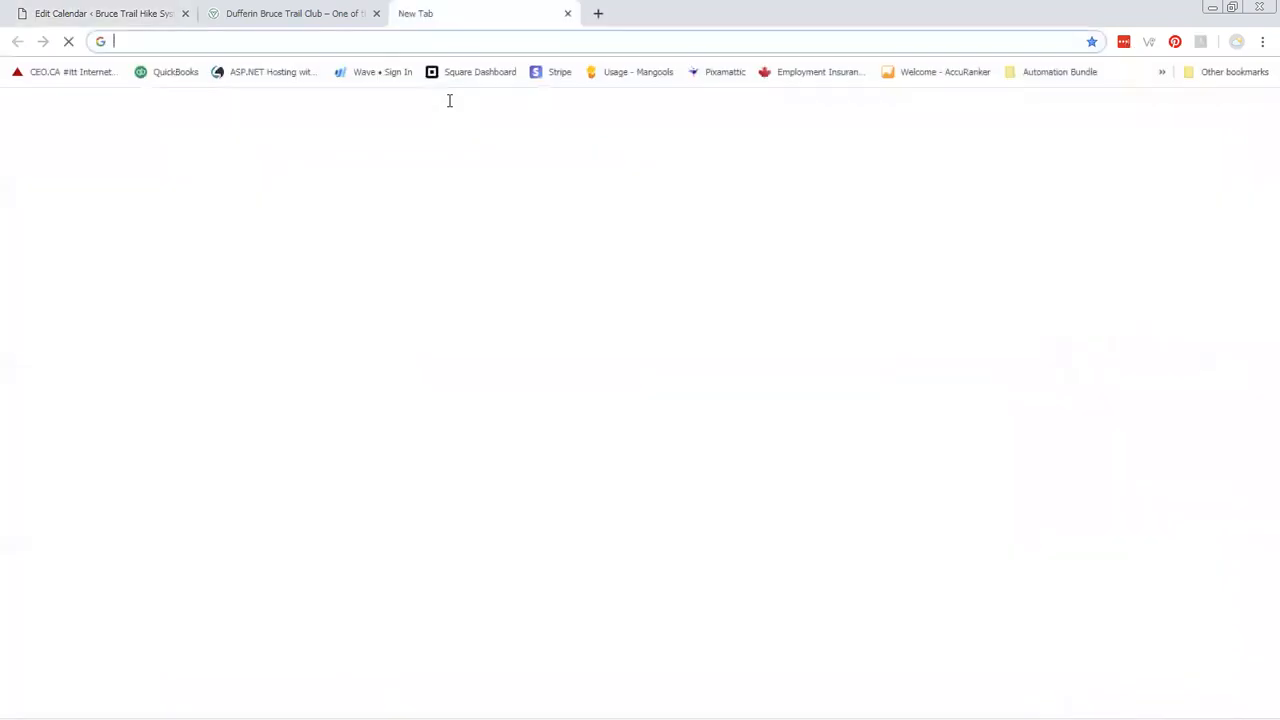
pyautogui.write('https://hikes.brucetrail.org/ecwd_calendar/toronto/')
pyautogui.press('Return')
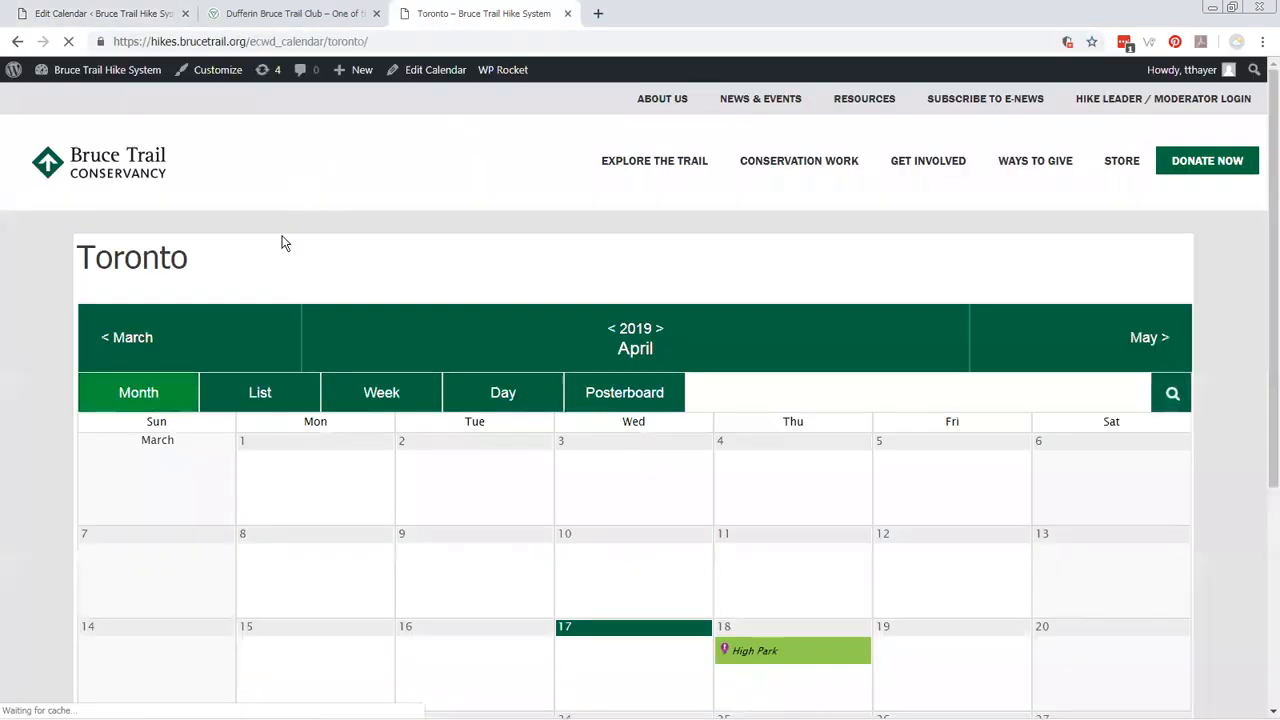
# Look over the public Toronto month calendar, preview the High Park event on April 18, and close the calendar's browser tab.
pyautogui.scroll(-2, 550, 427)
pyautogui.scroll(2, 550, 427)
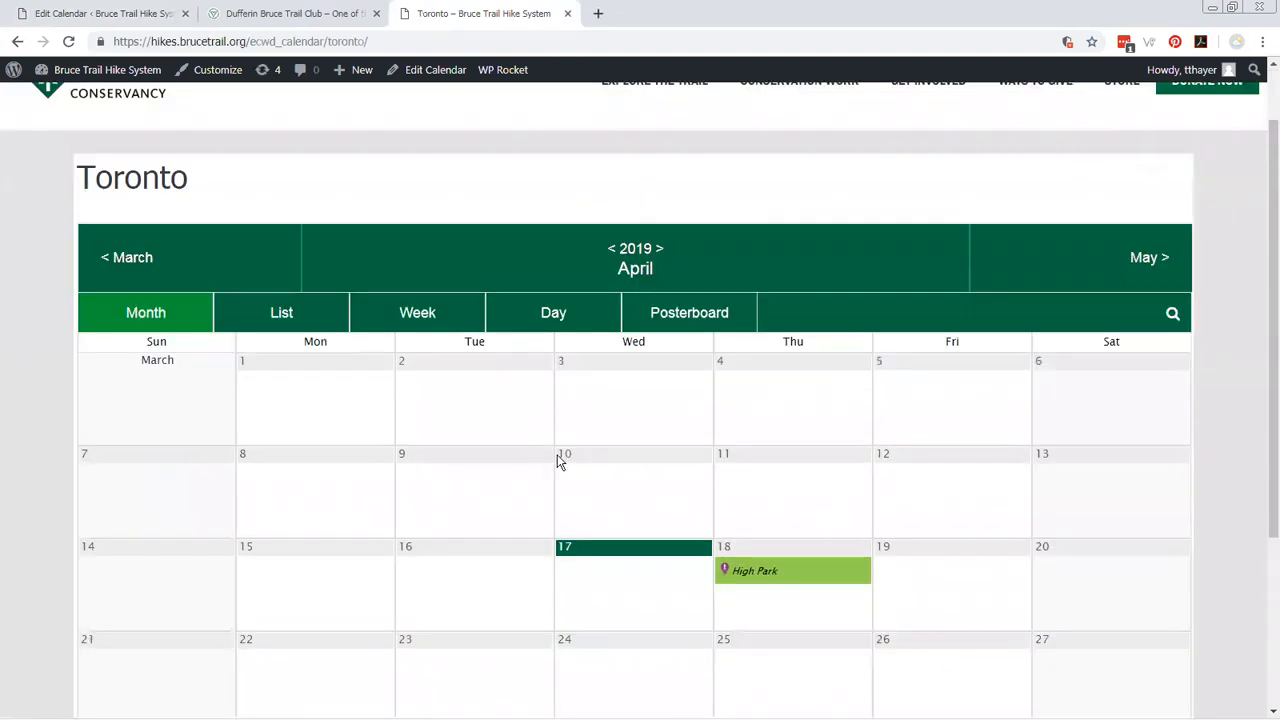
pyautogui.moveTo(755, 572)
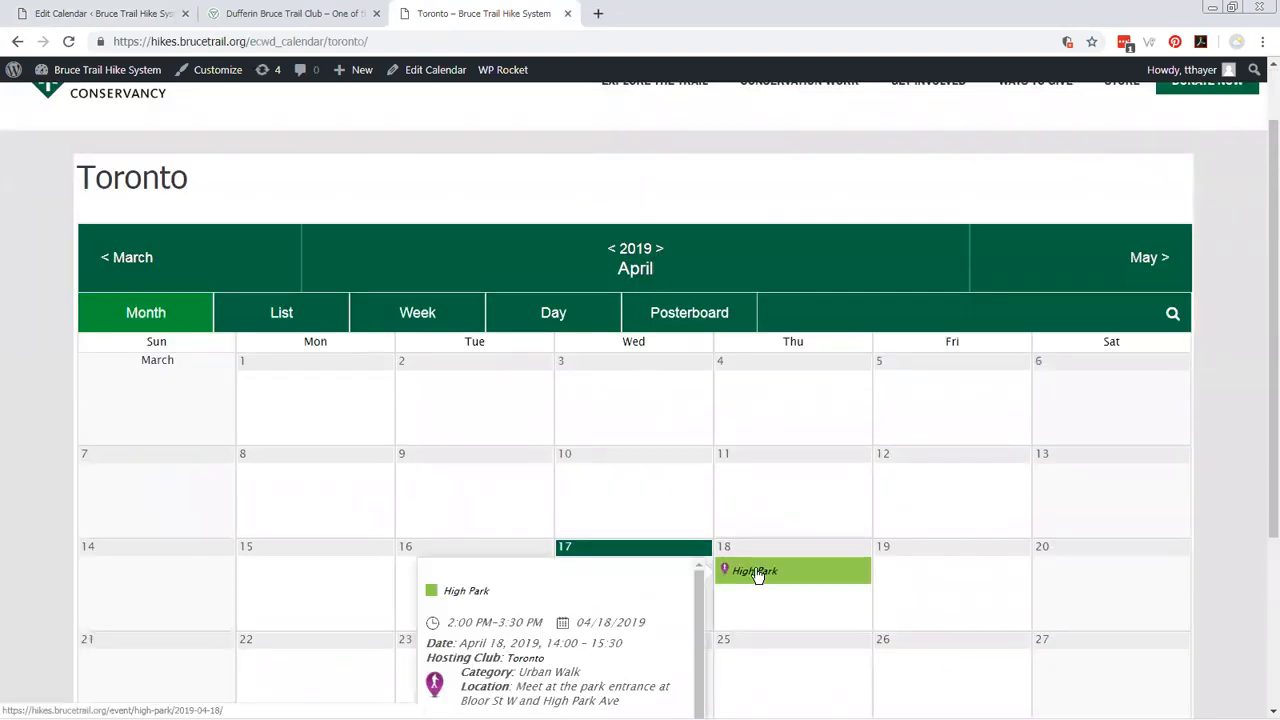
pyautogui.scroll(-2, 757, 575)
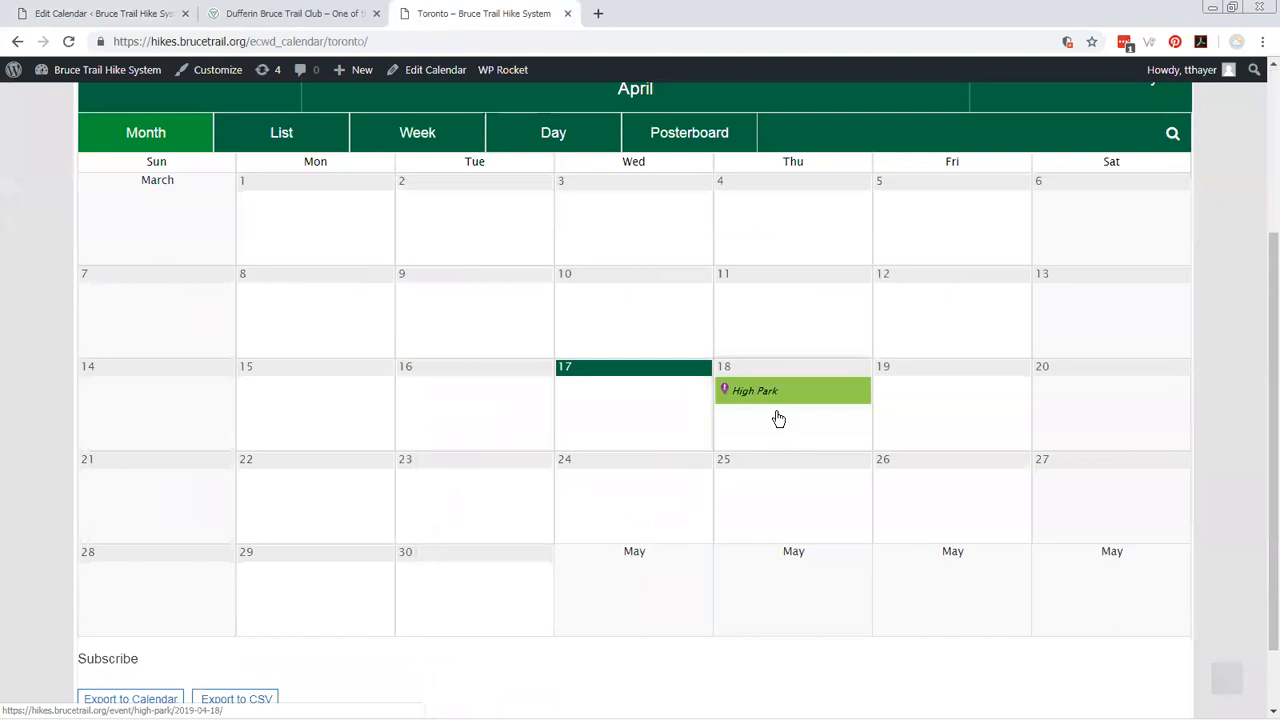
pyautogui.moveTo(774, 409)
pyautogui.scroll(3, 389, 214)
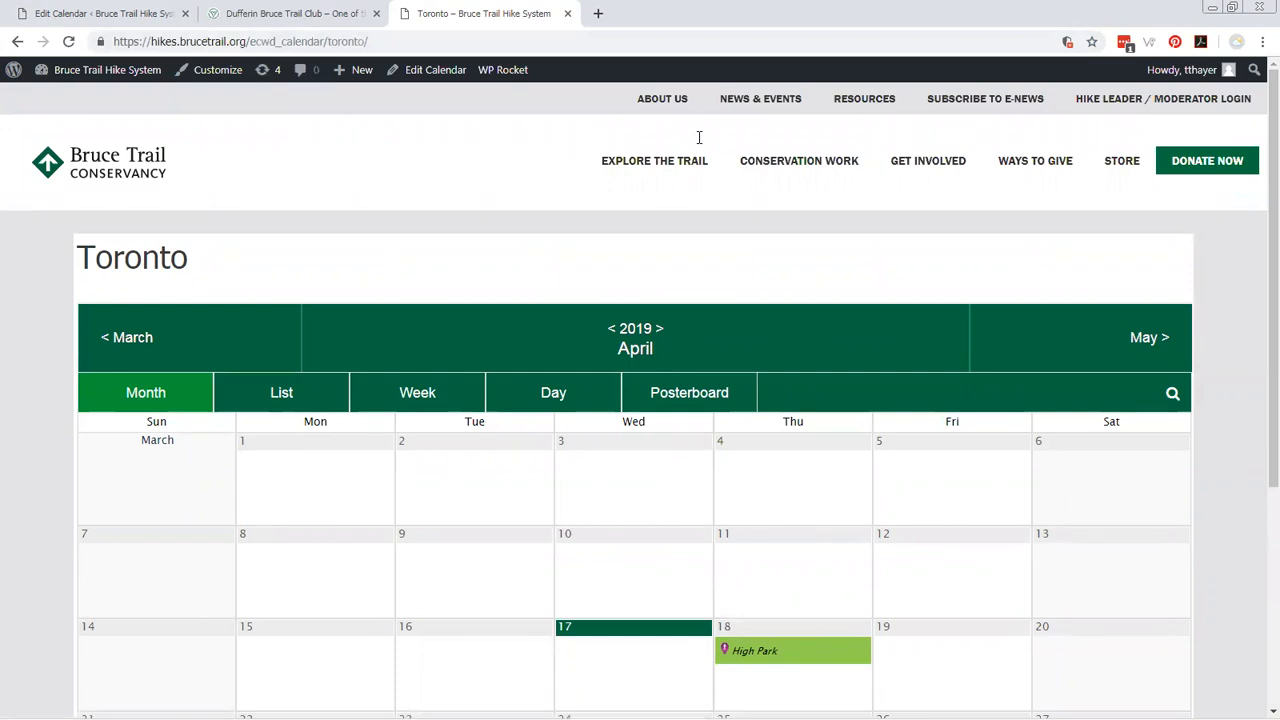
pyautogui.middleClick(455, 24)
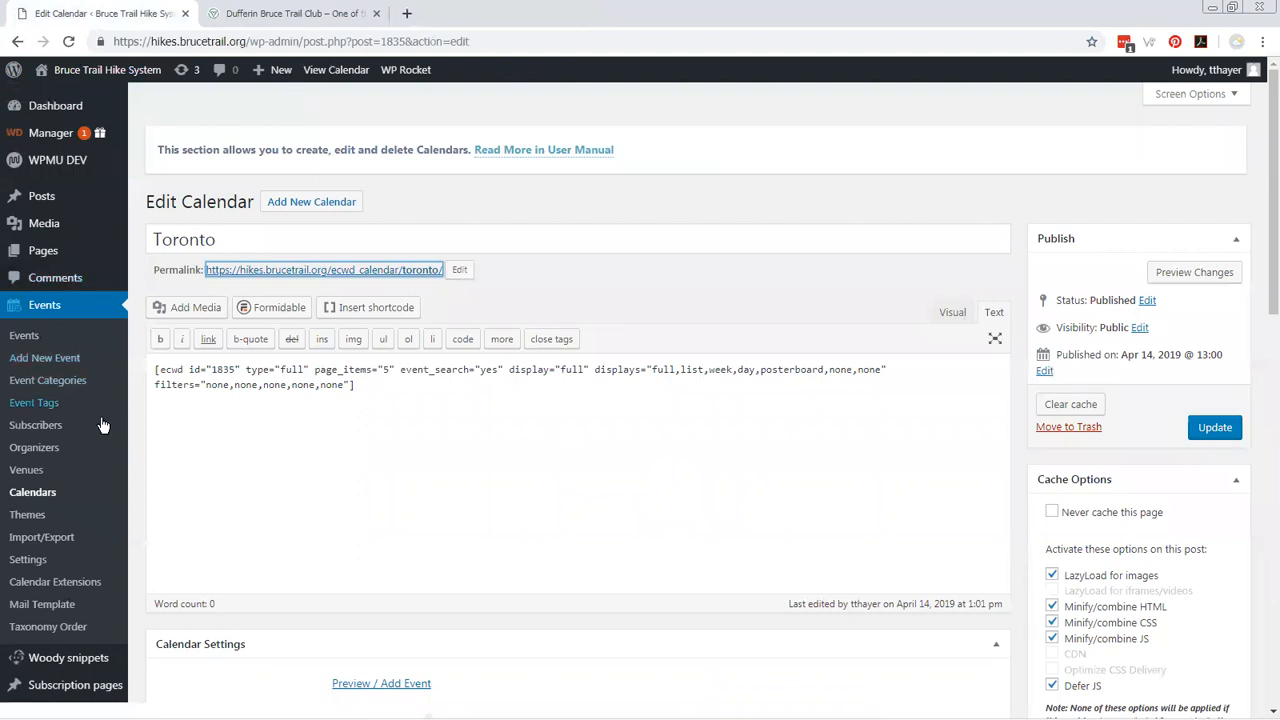
# Return to the calendars list and open the Dufferin Hi-Land calendar for editing.
pyautogui.click(33, 492)
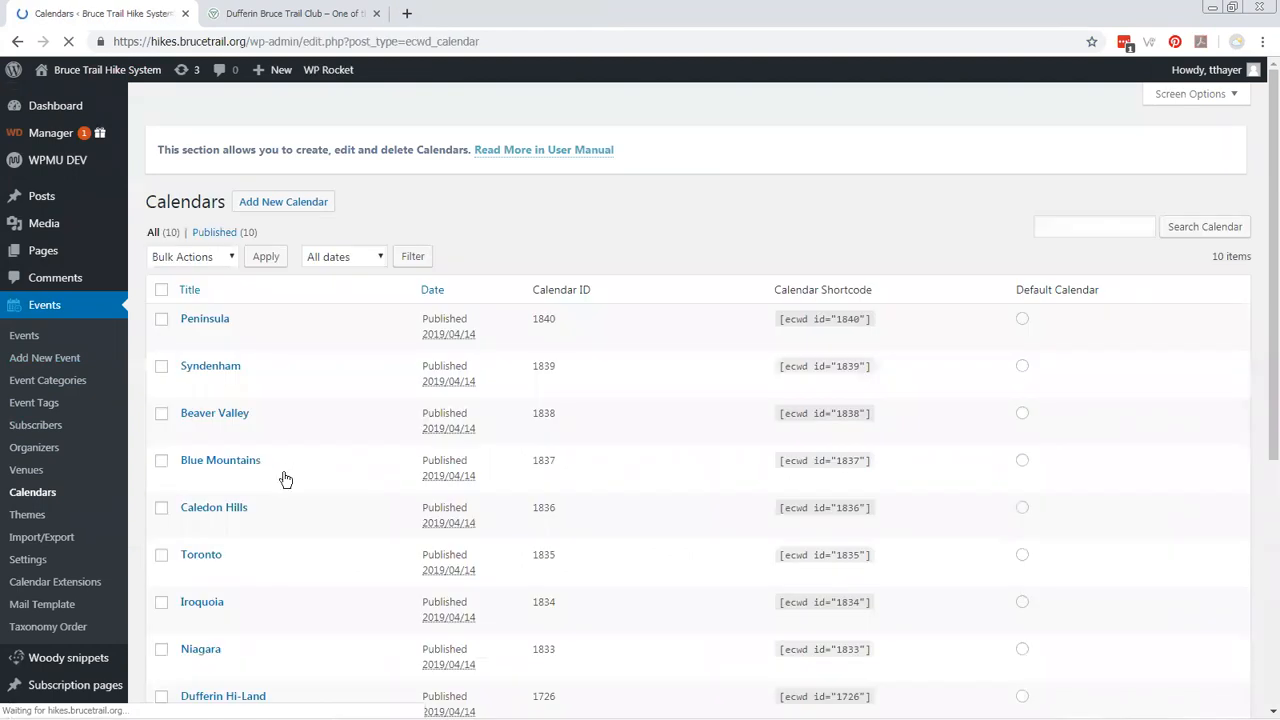
pyautogui.scroll(-1, 235, 590)
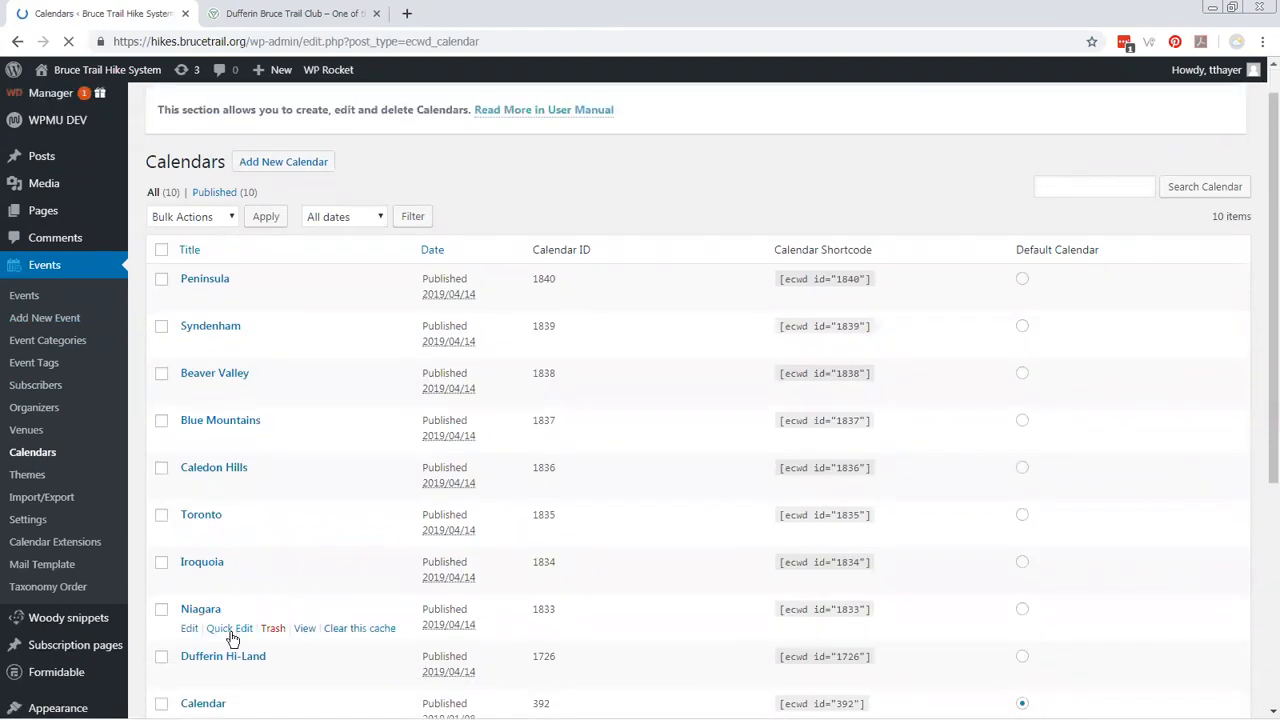
pyautogui.click(226, 660)
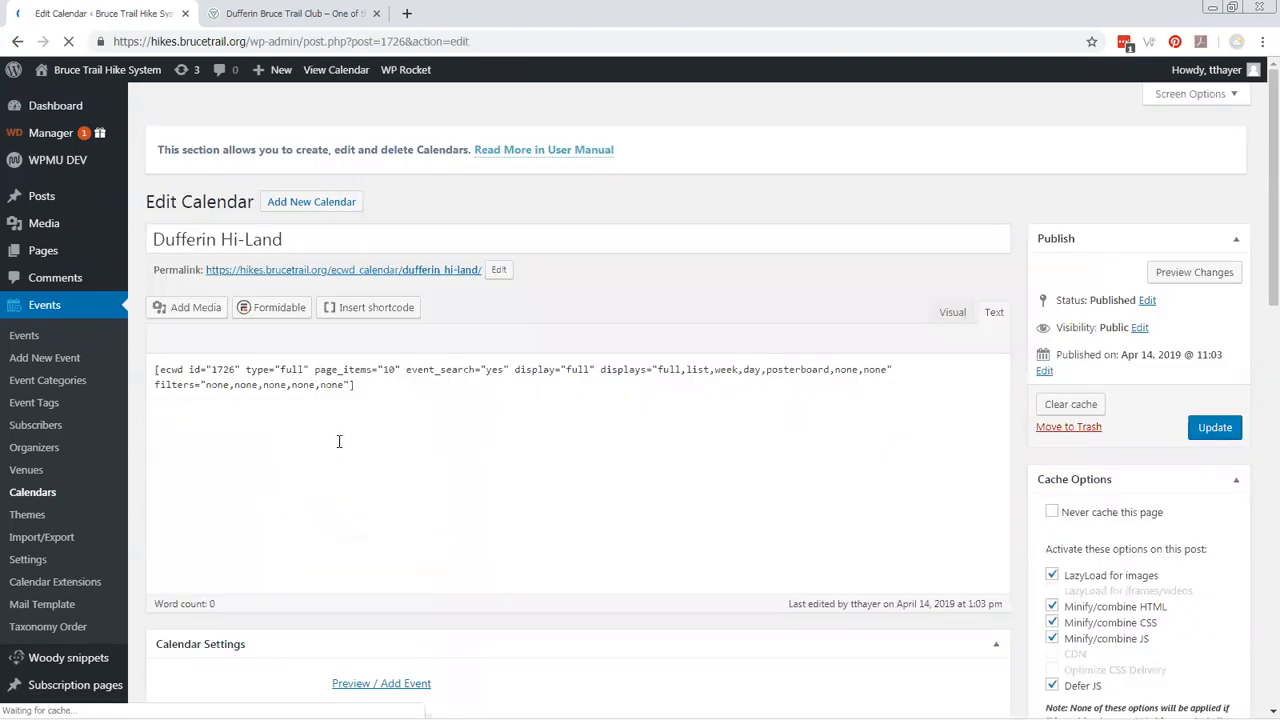
# Copy the Dufferin Hi-Land calendar's permalink and open it in a new browser tab.
pyautogui.rightClick(360, 273)
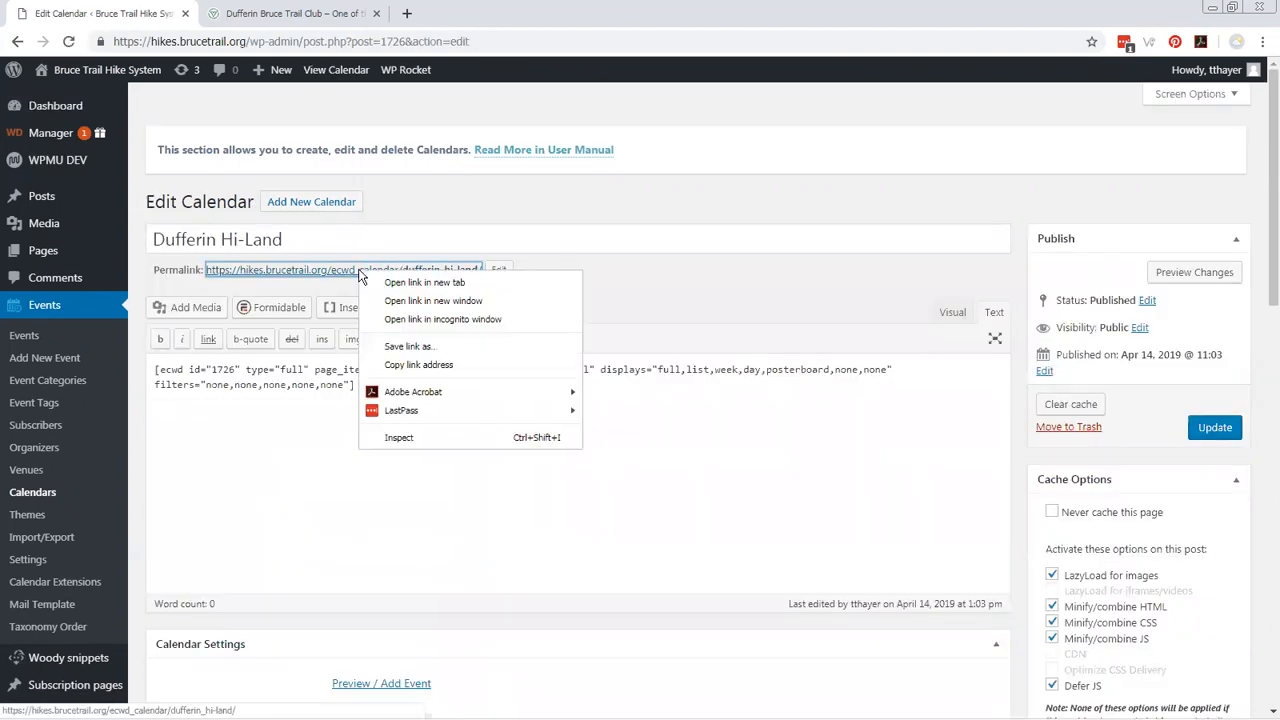
pyautogui.click(421, 365)
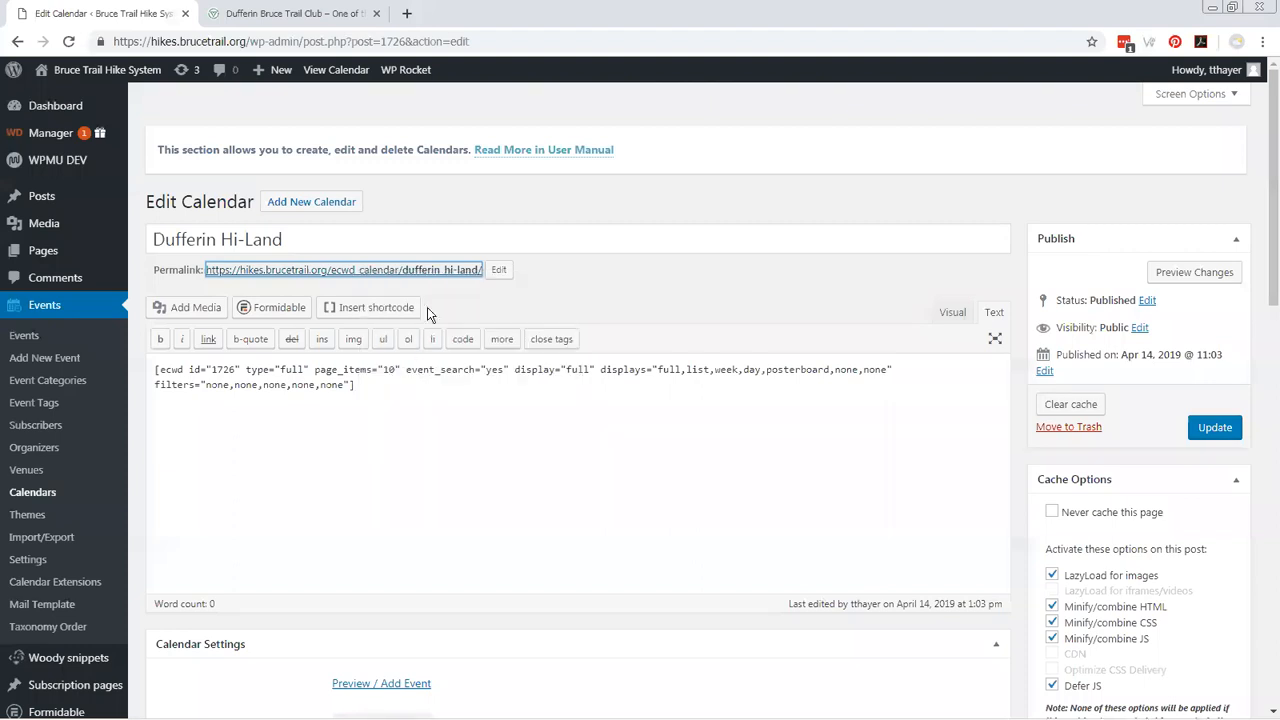
pyautogui.click(406, 13)
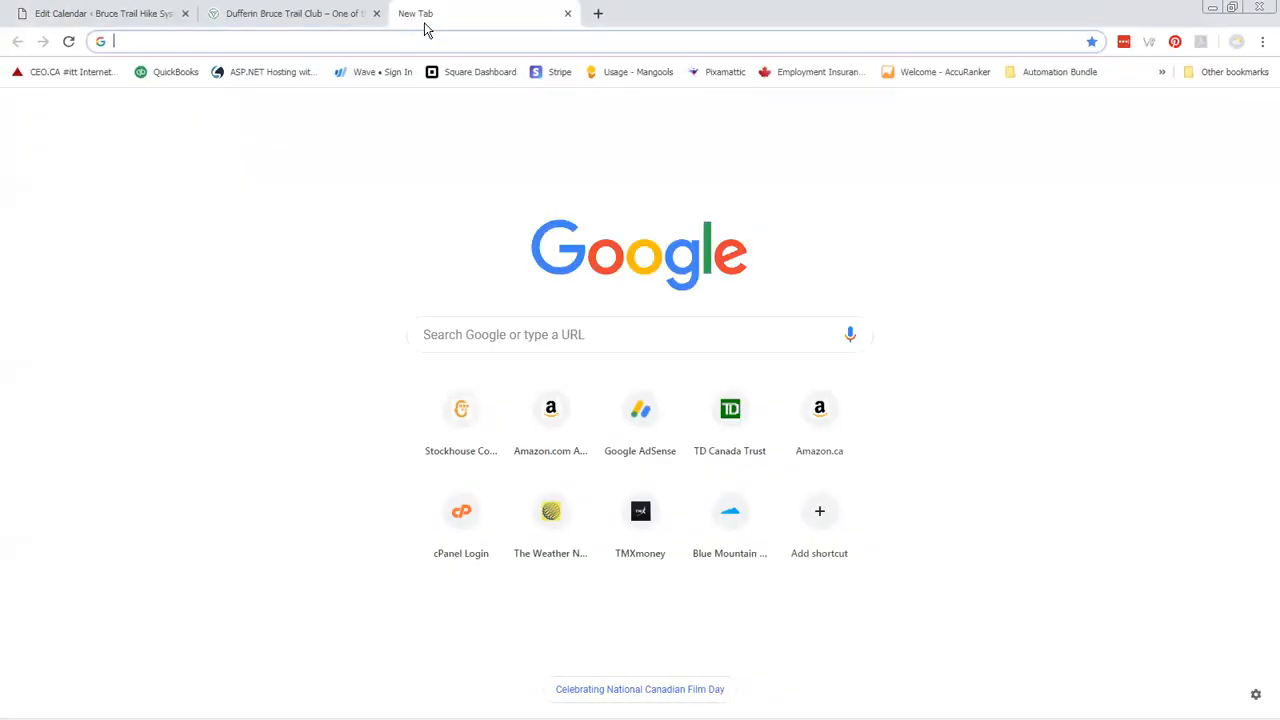
pyautogui.hotkey('ctrl', 'v')
pyautogui.press('Return')
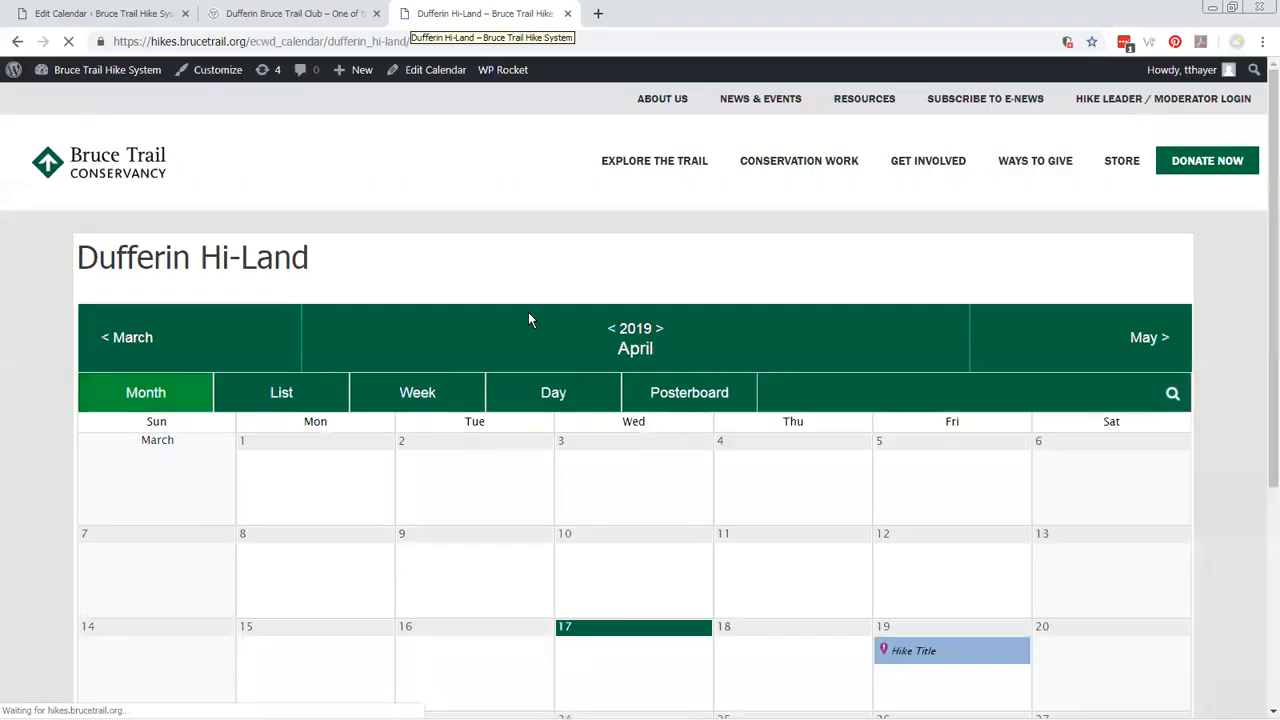
# Look over the public Dufferin Hi-Land month calendar and preview the QUADZILLA Hike 4 event on April 27.
pyautogui.scroll(-2, 532, 325)
pyautogui.moveTo(1056, 578)
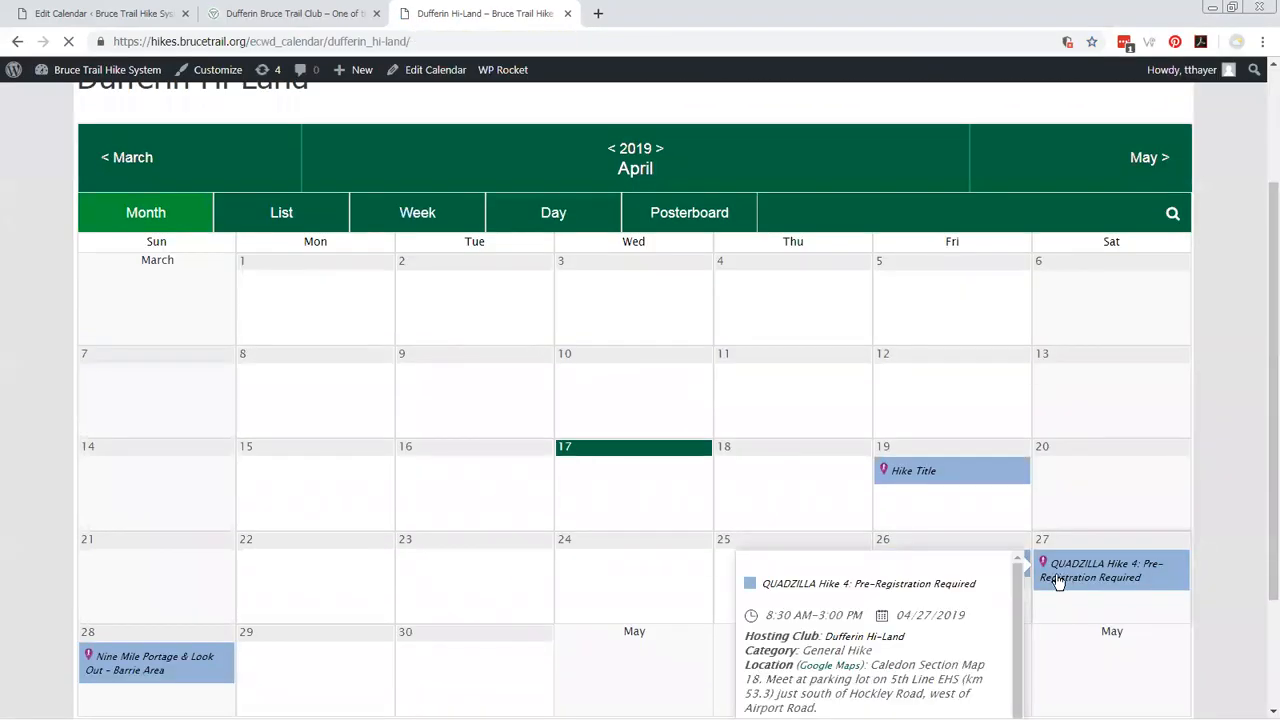
pyautogui.scroll(2, 440, 460)
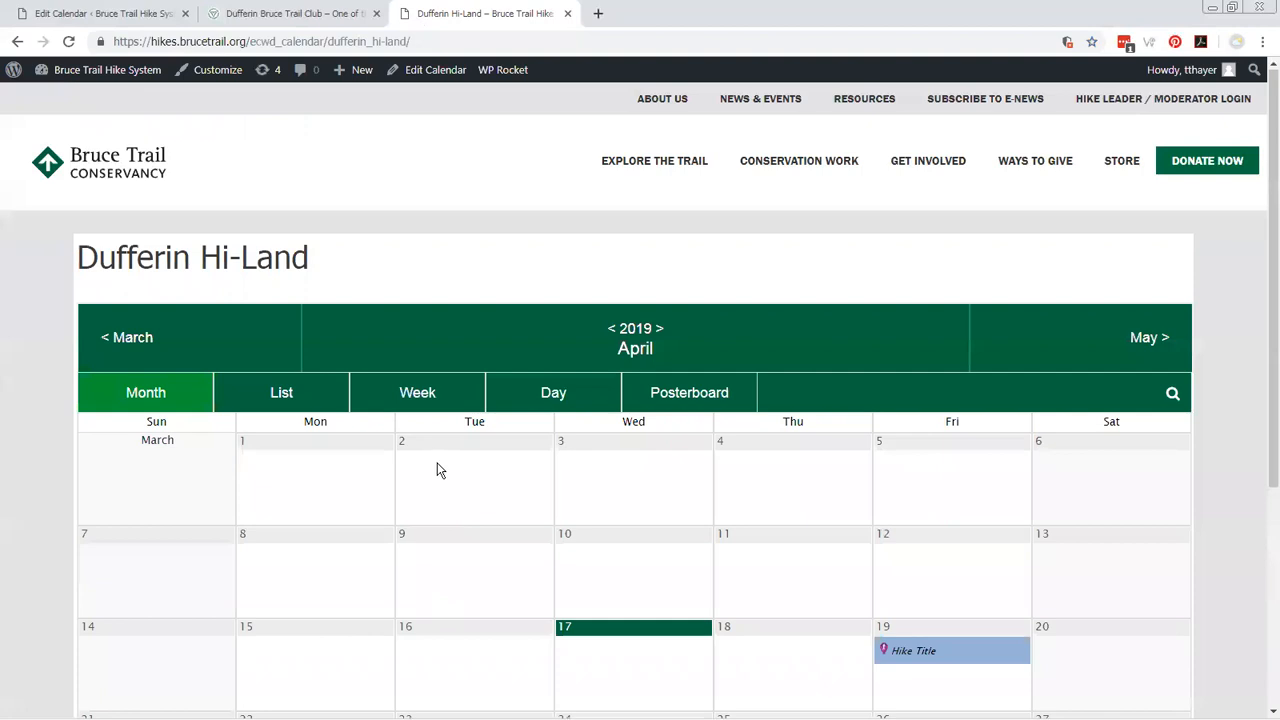
pyautogui.moveTo(118, 77)
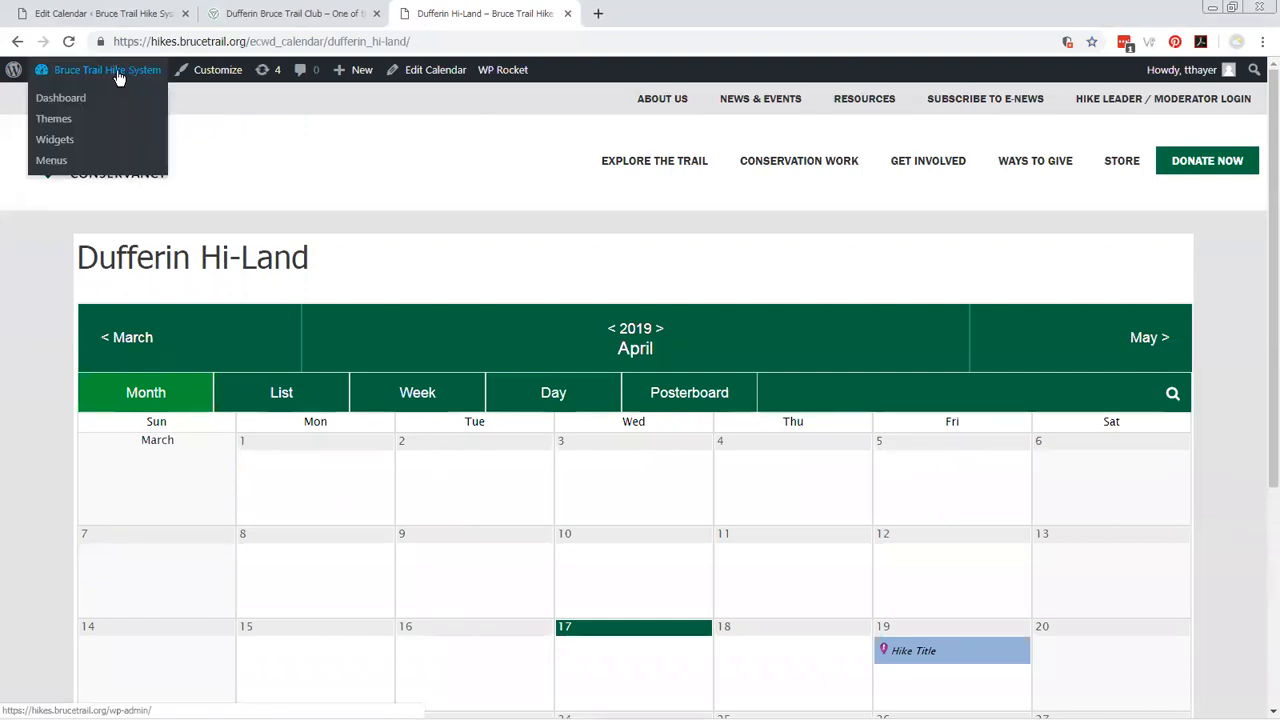
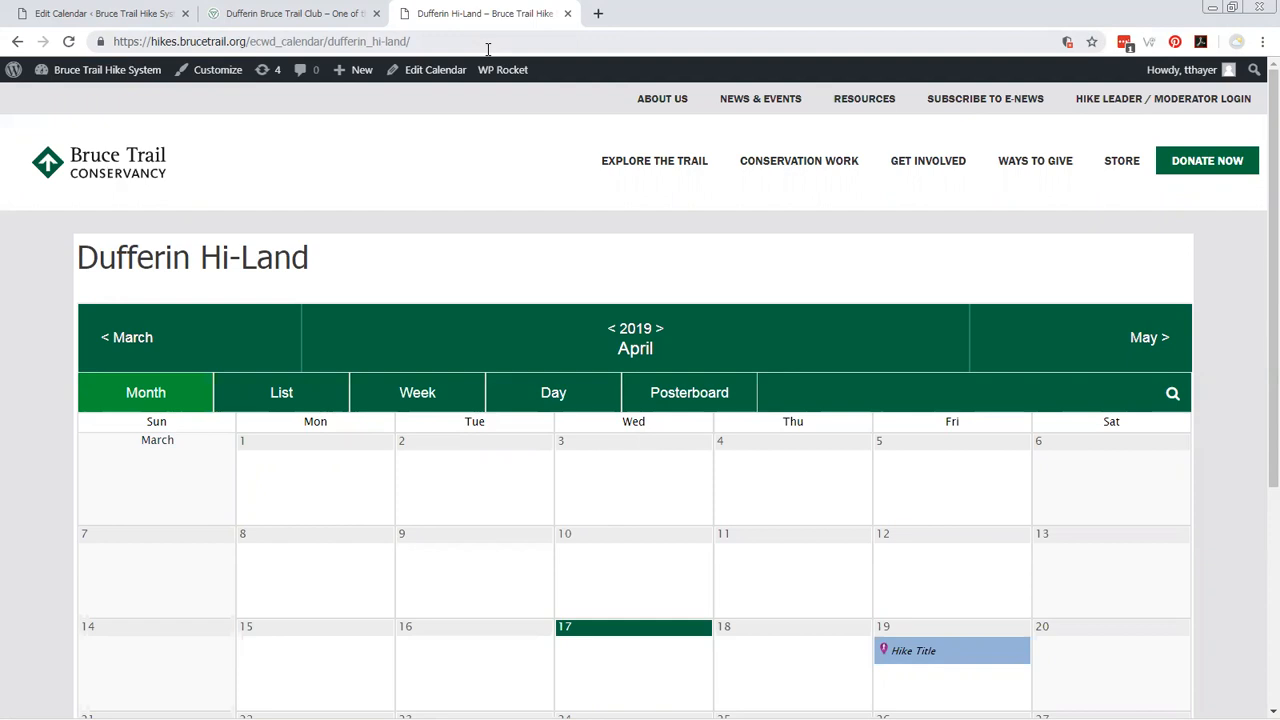
# Close the public calendar's browser tab and open the Dufferin Newsletter General Hikes view in Formidable for editing.
pyautogui.hotkey('ctrl', 'w')
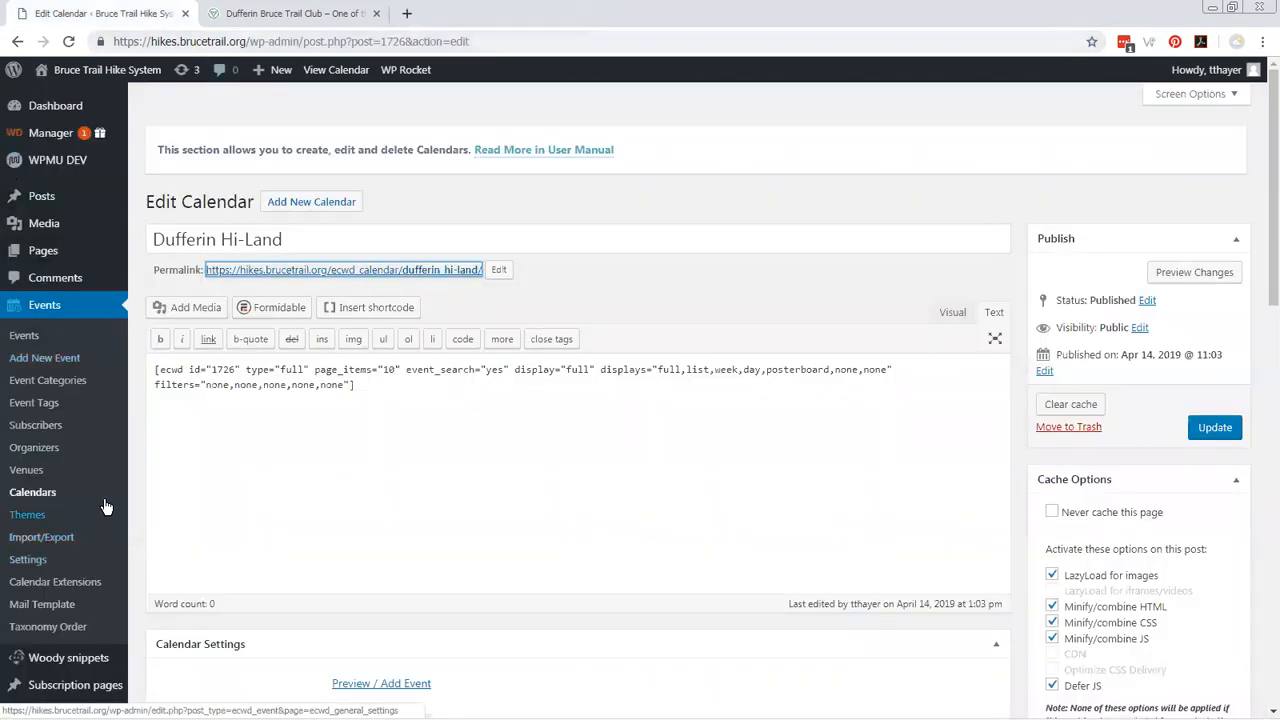
pyautogui.scroll(-1, 176, 460)
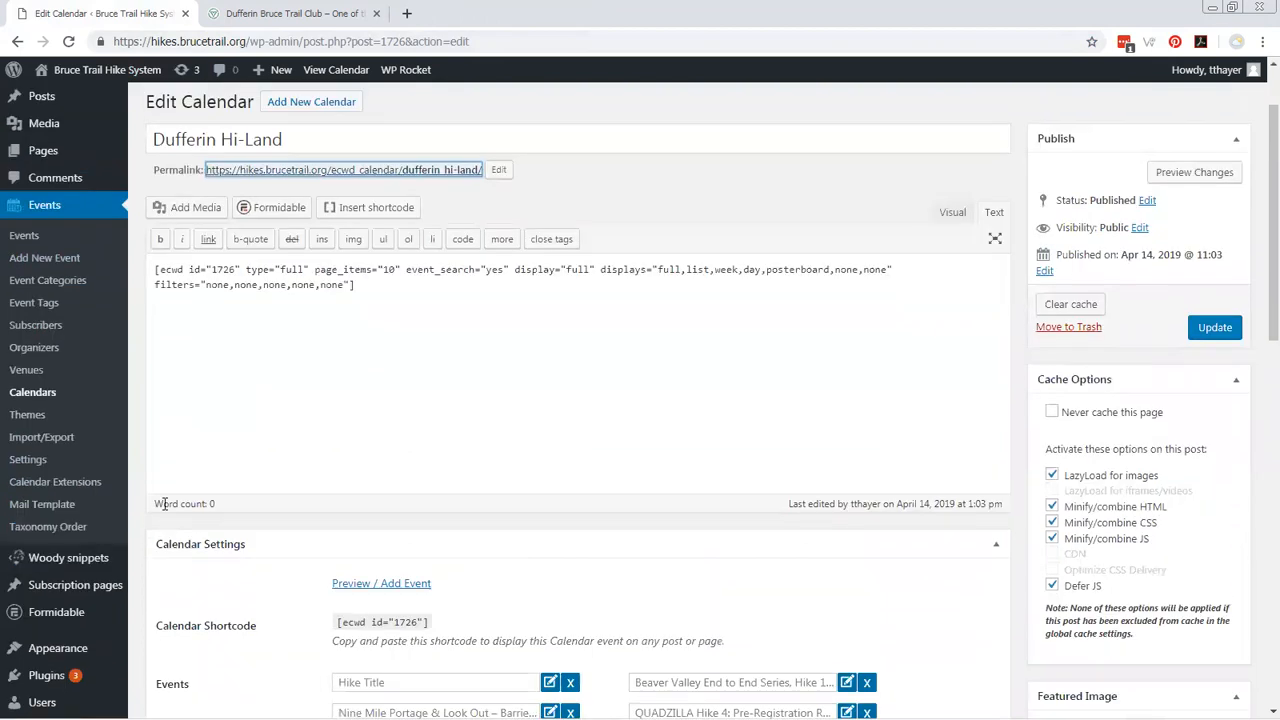
pyautogui.scroll(-1, 144, 430)
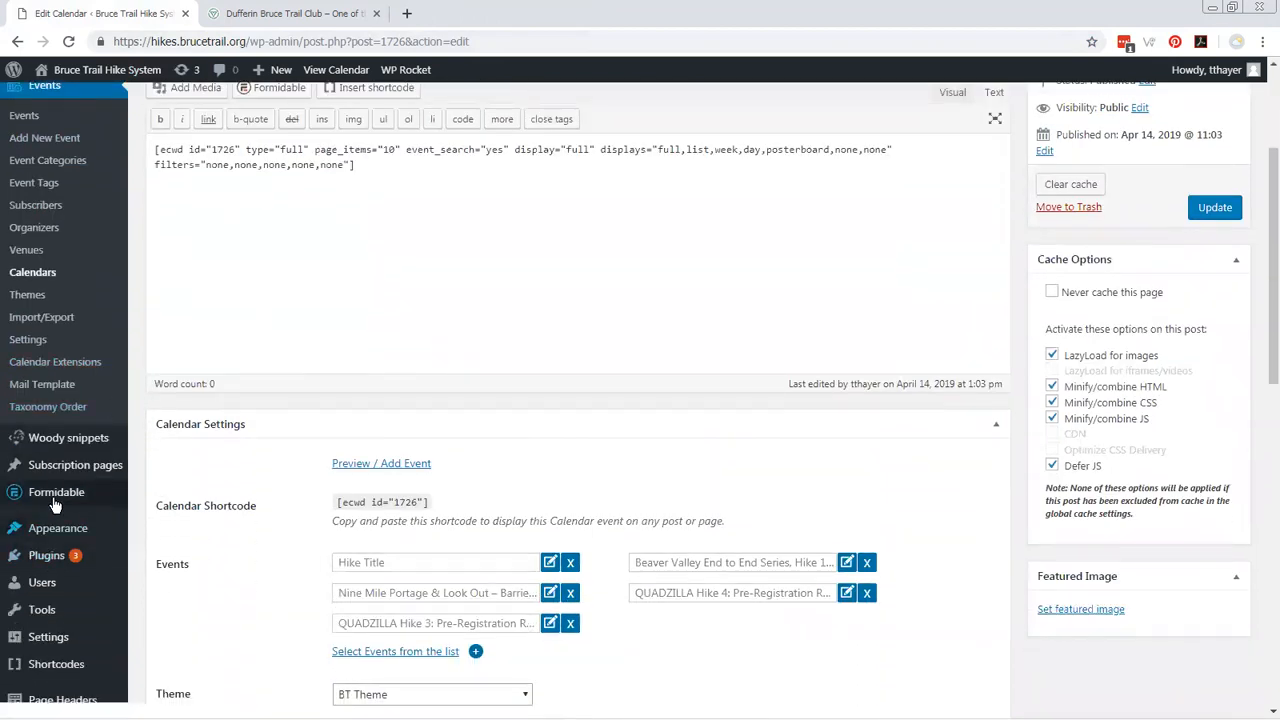
pyautogui.moveTo(44, 495)
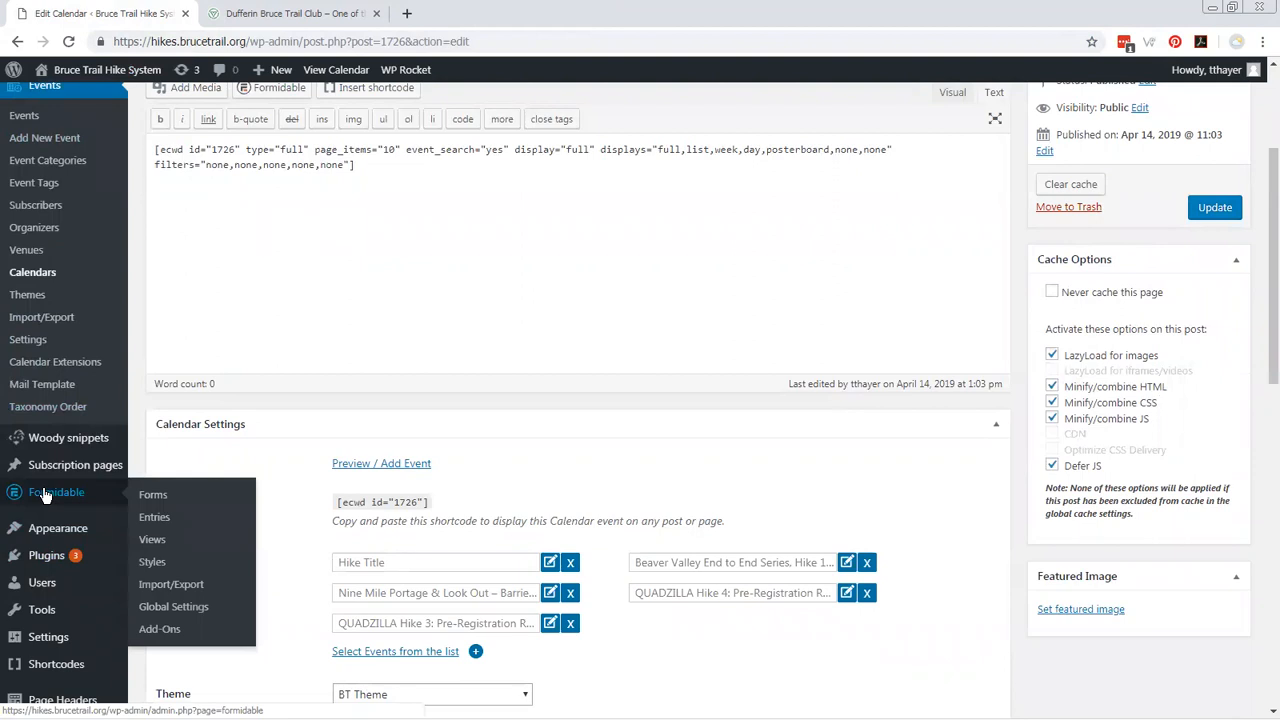
pyautogui.click(150, 539)
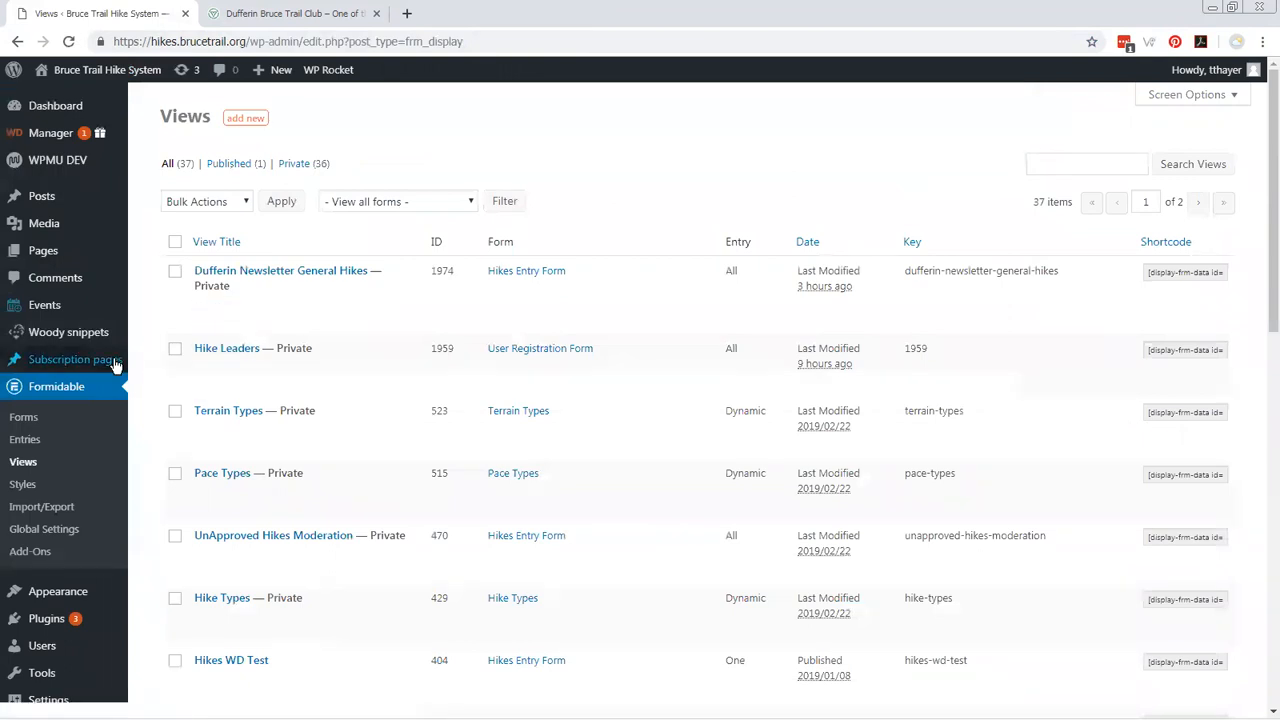
pyautogui.click(240, 281)
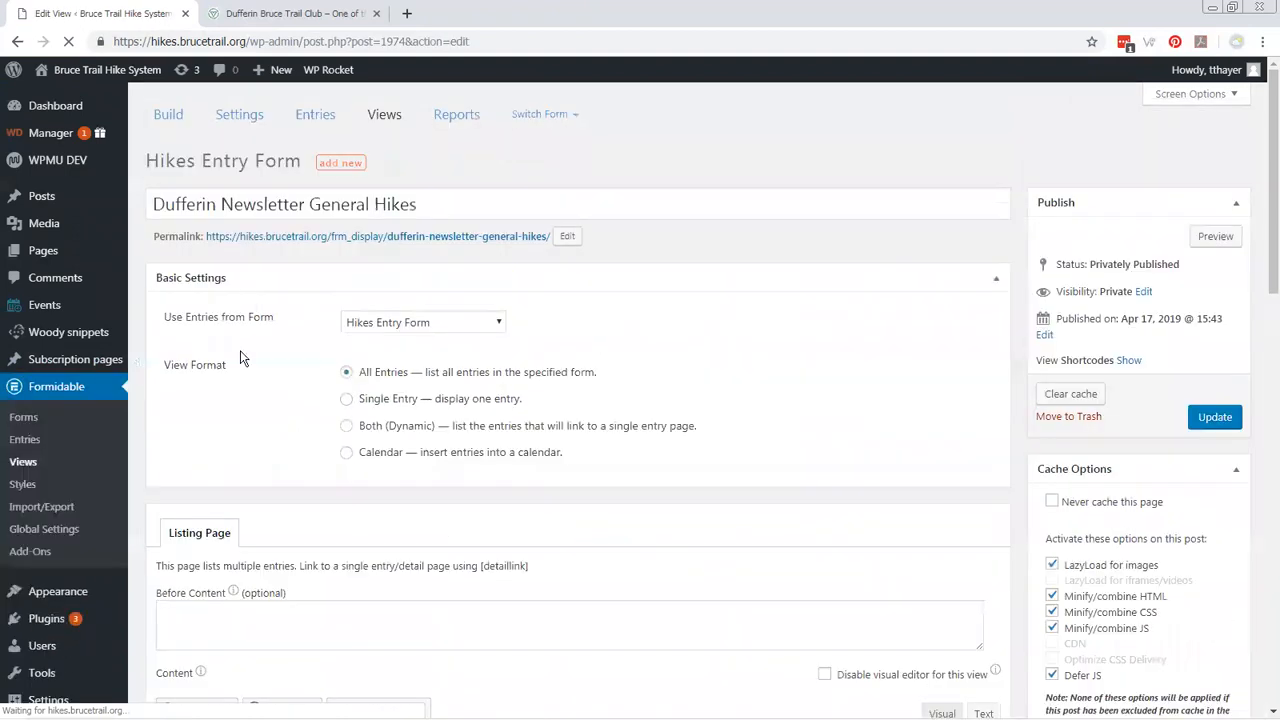
# Show the view's listing content in the visual editor and look over its field codes.
pyautogui.scroll(-2, 240, 358)
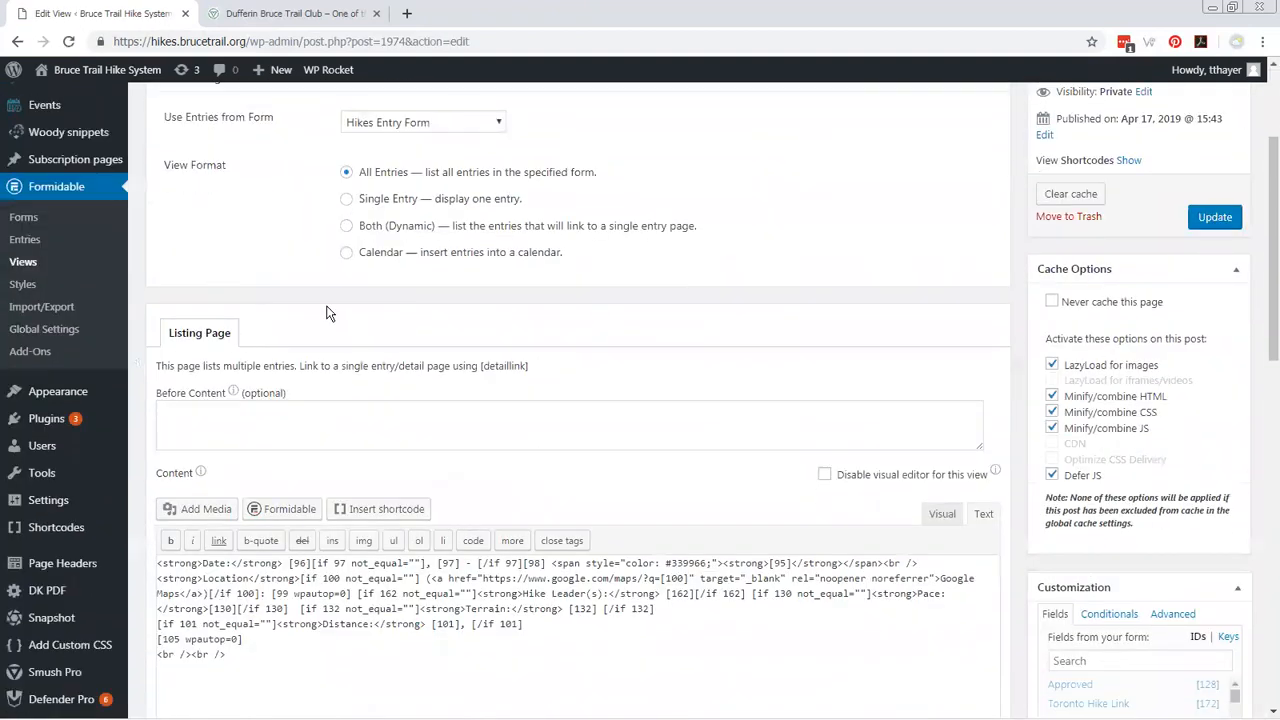
pyautogui.scroll(-1, 620, 490)
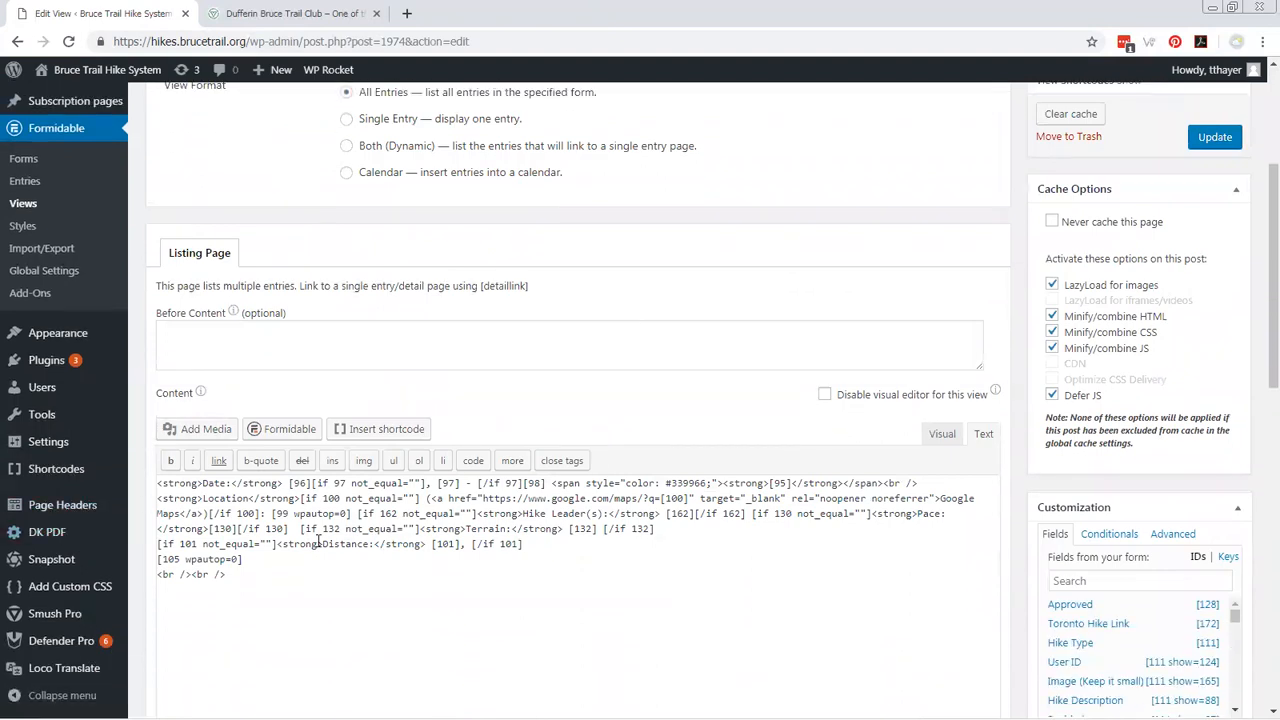
pyautogui.click(948, 435)
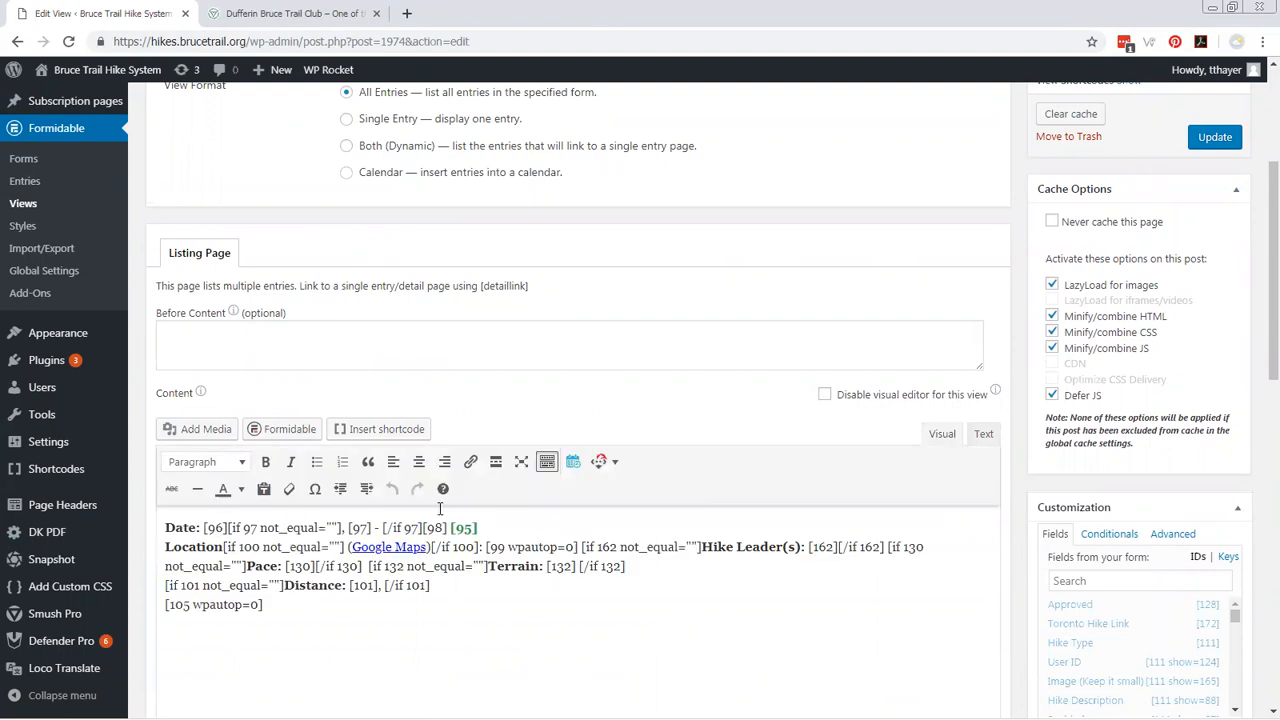
pyautogui.scroll(-1, 790, 615)
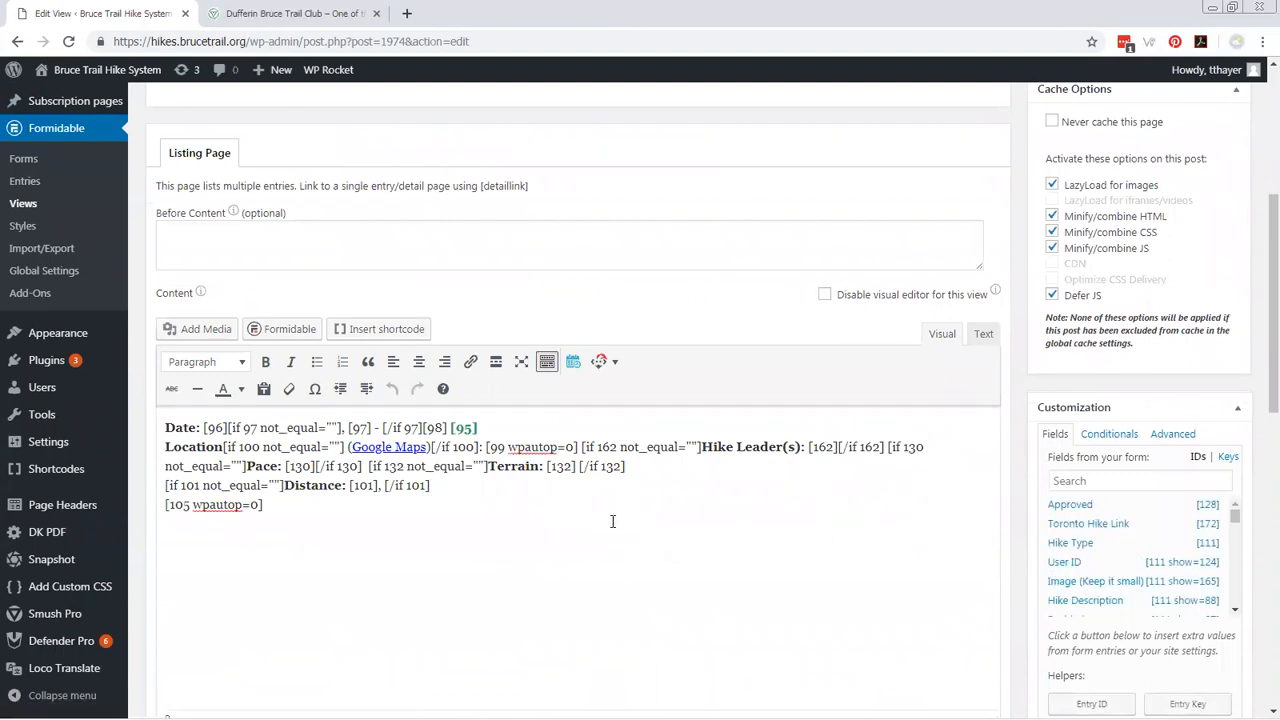
# Try adding the image field code [111 show=165] after the Distance entry in the listing content, and remove it.
pyautogui.click(486, 491)
pyautogui.scroll(-1, 1105, 590)
pyautogui.click(1082, 544)
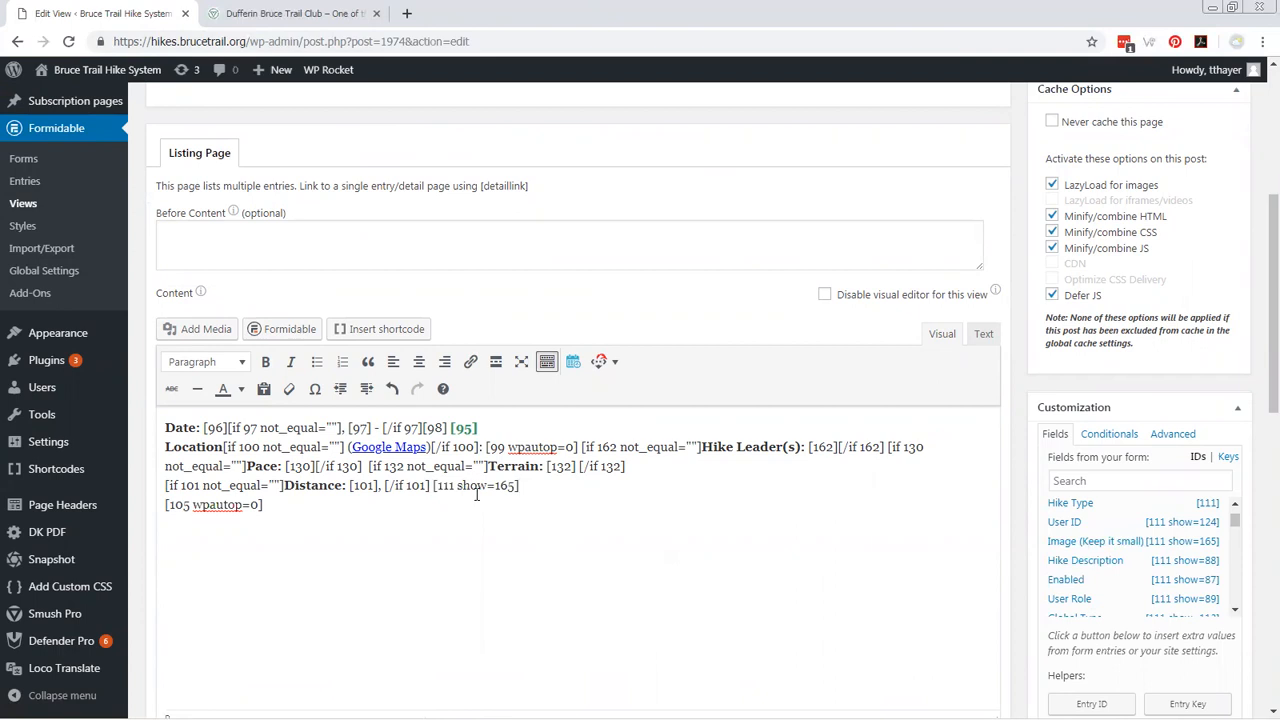
pyautogui.hotkey('shift', 'Left')
pyautogui.hotkey('shift', 'Left')
pyautogui.hotkey('shift', 'Left')
pyautogui.hotkey('shift', 'Left')
pyautogui.hotkey('shift', 'Left')
pyautogui.hotkey('shift', 'Left')
pyautogui.hotkey('shift', 'Left')
pyautogui.hotkey('shift', 'Left')
pyautogui.hotkey('shift', 'Left')
pyautogui.hotkey('shift', 'Left')
pyautogui.hotkey('shift', 'Left')
pyautogui.hotkey('shift', 'Left')
pyautogui.hotkey('shift', 'Left')
pyautogui.hotkey('shift', 'Left')
pyautogui.press('BackSpace')
# Open the Dufferin News Letter page for editing from the list of all pages.
pyautogui.scroll(2, 75, 349)
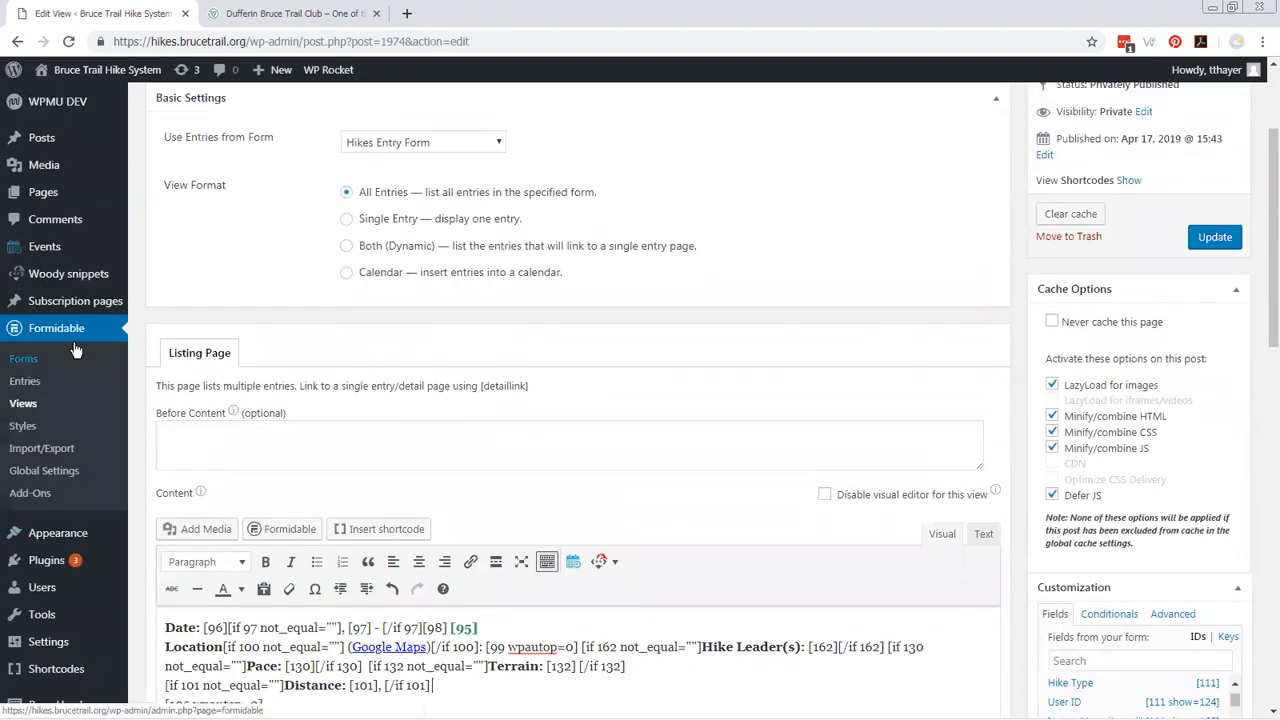
pyautogui.scroll(2, 75, 349)
pyautogui.moveTo(75, 251)
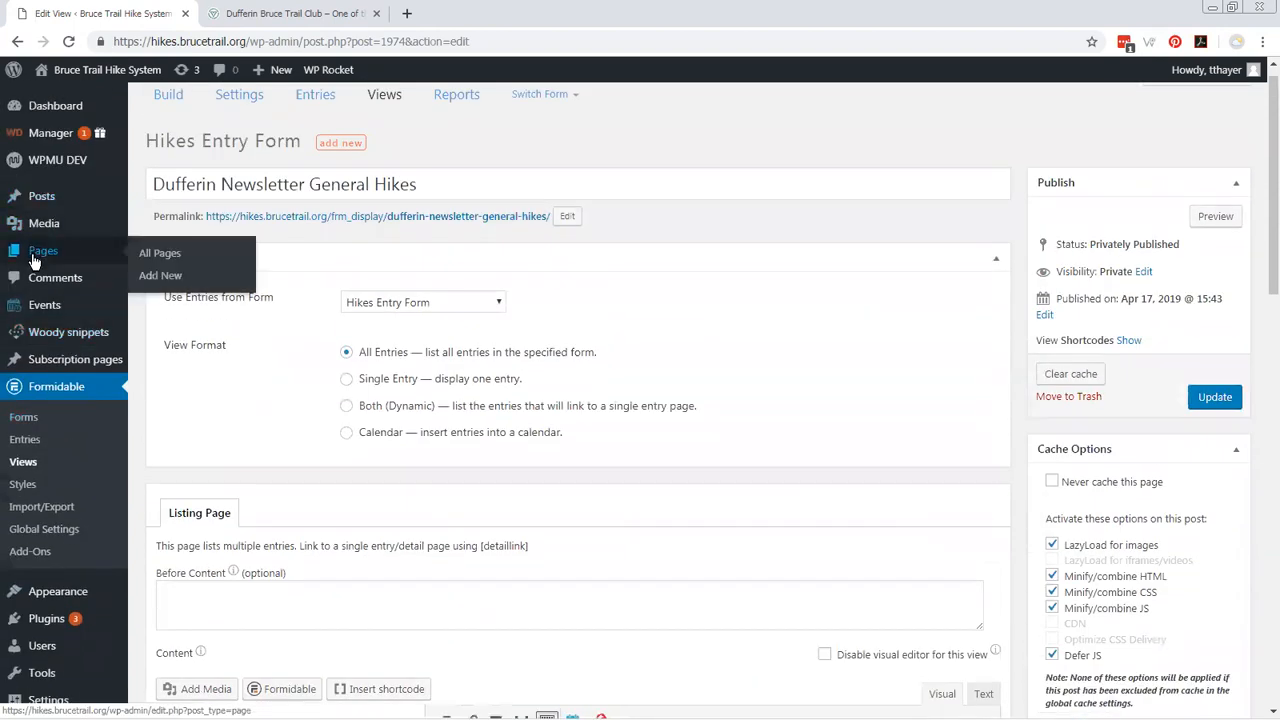
pyautogui.click(148, 259)
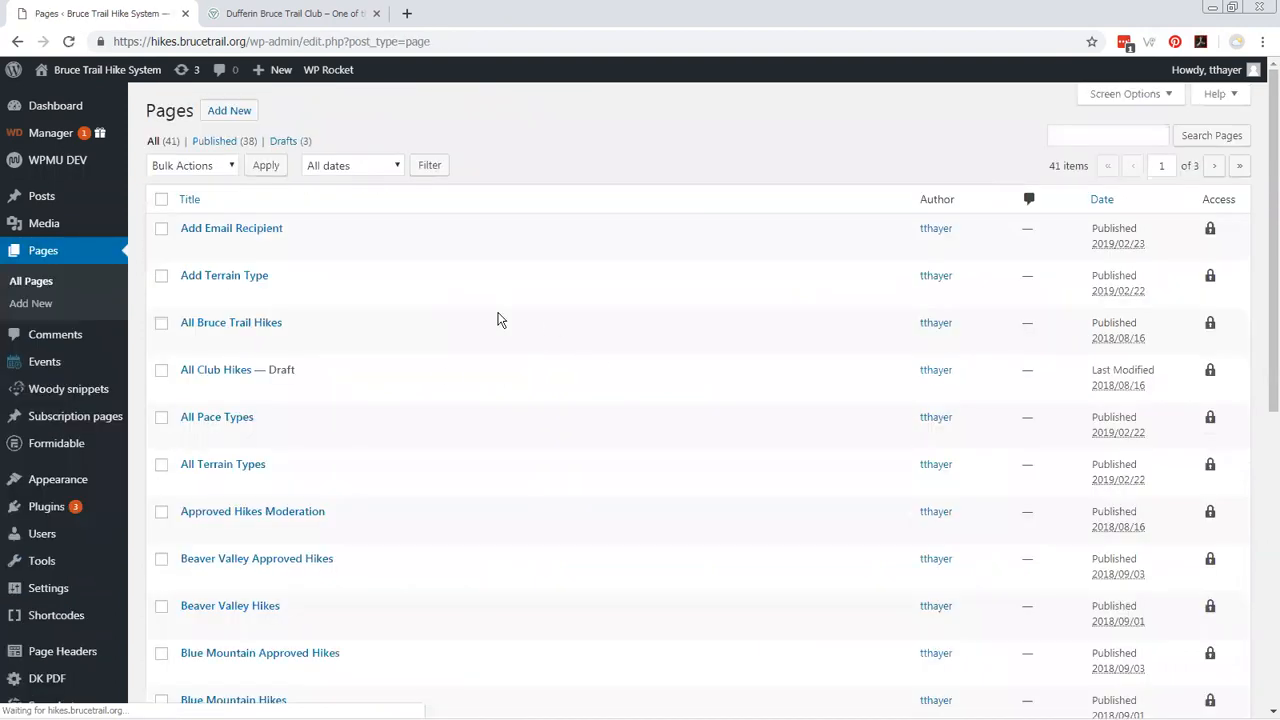
pyautogui.scroll(-3, 500, 434)
pyautogui.scroll(-2, 498, 436)
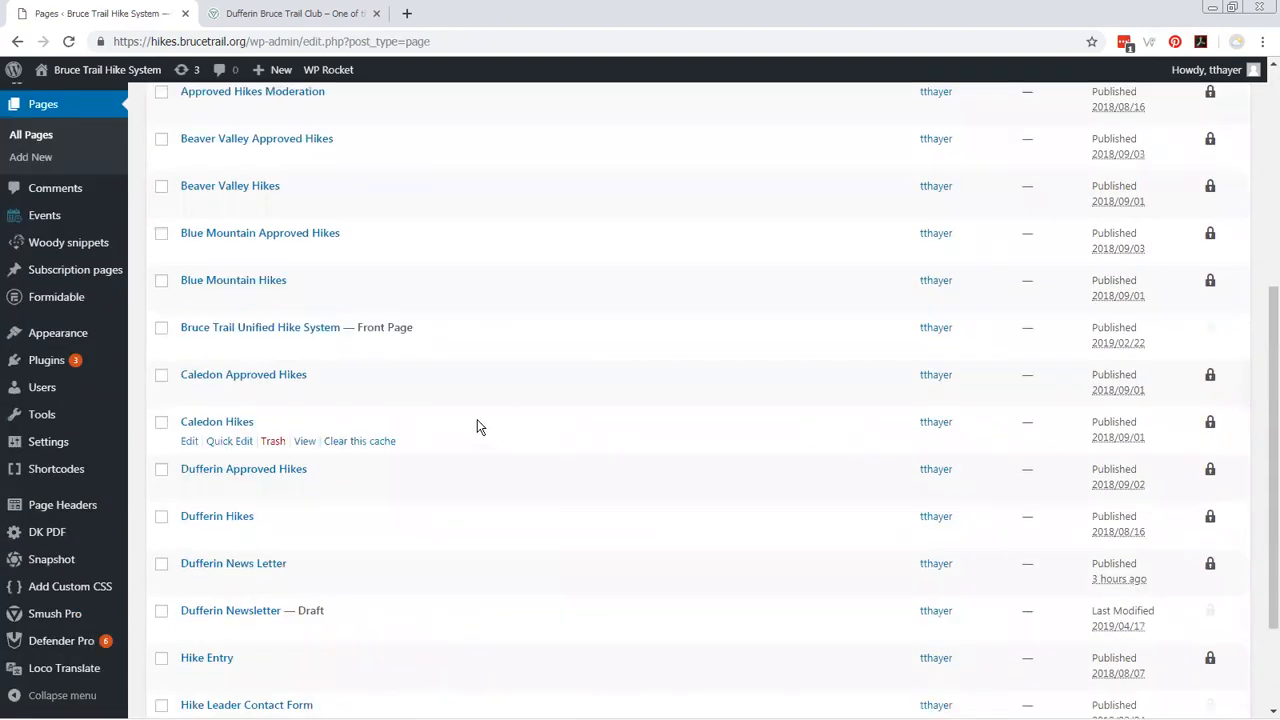
pyautogui.click(221, 565)
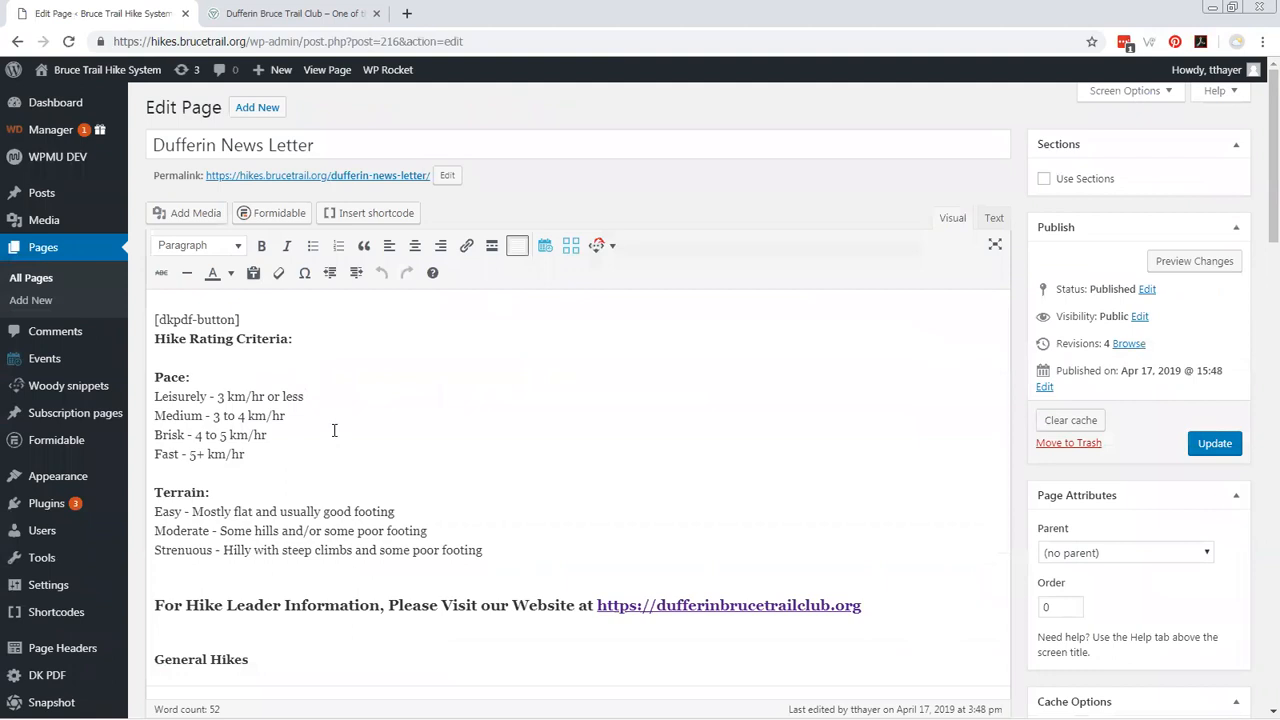
# Look over the newsletter page's content down to the General Hikes display shortcode with id 1974.
pyautogui.scroll(-1, 334, 427)
pyautogui.scroll(1, 334, 427)
pyautogui.scroll(-1, 296, 640)
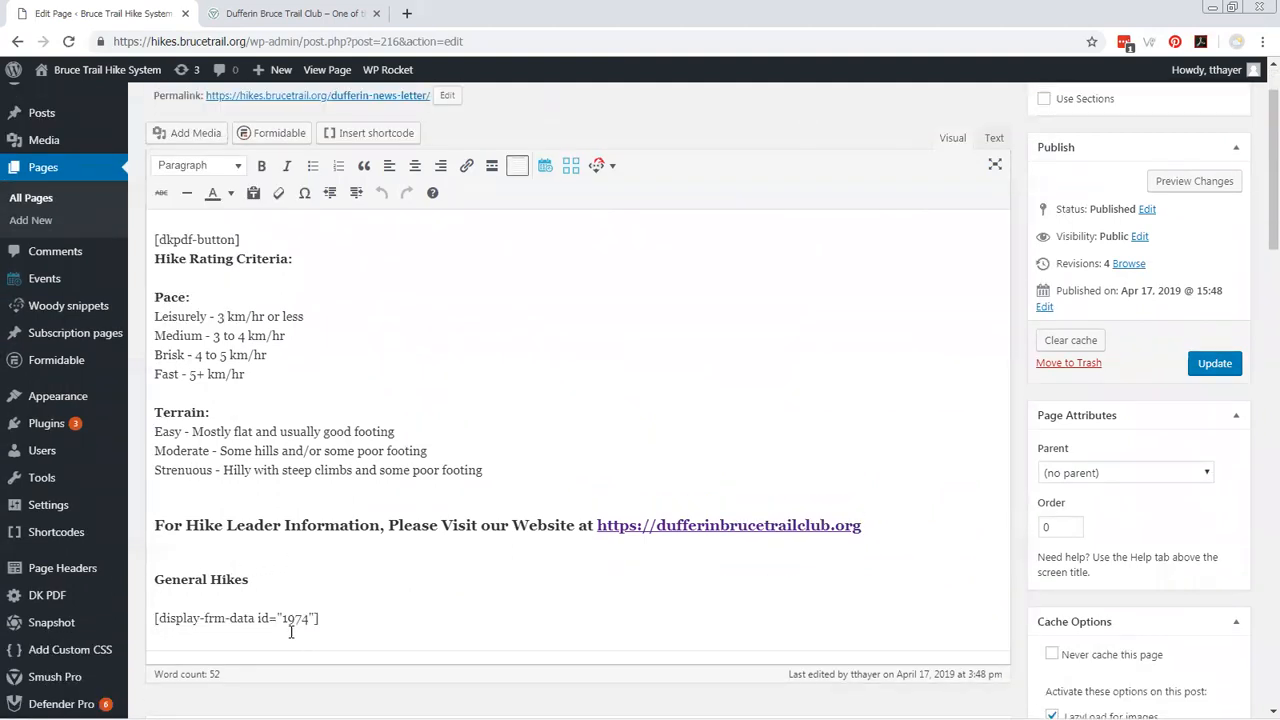
pyautogui.click(316, 619)
pyautogui.scroll(1, 406, 390)
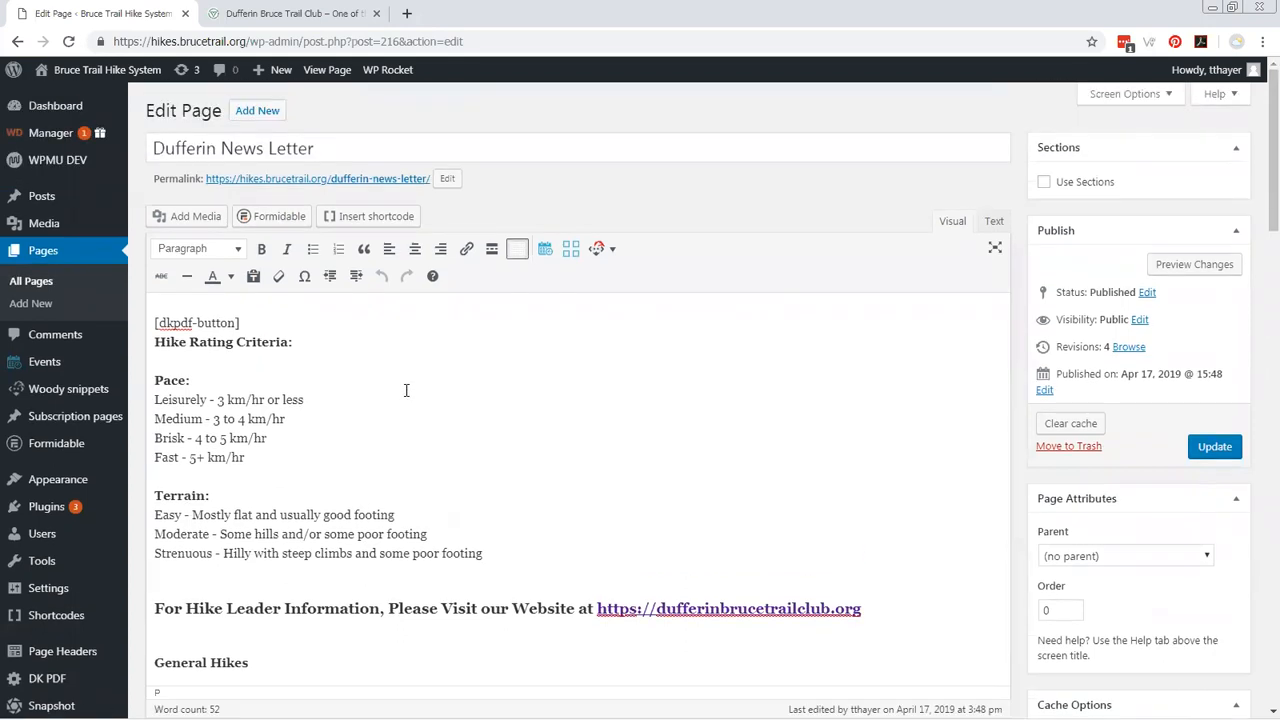
# Insert an empty paragraph between the [dkpdf-button] shortcode and the Hike Rating Criteria heading.
pyautogui.click(155, 342)
pyautogui.press('Return')
pyautogui.press('Up')
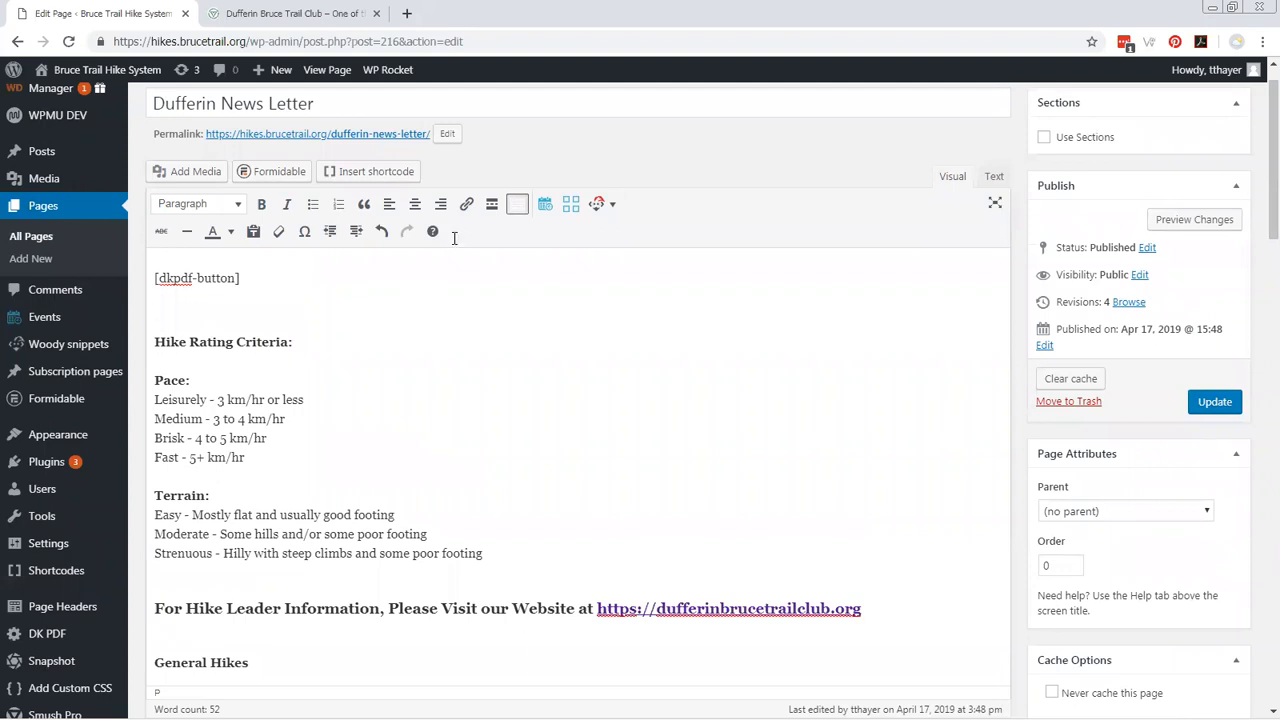
# Switch to the Dufferin Bruce Trail Club website and open the Spring 2019 newsletter PDF from its home page.
pyautogui.click(316, 18)
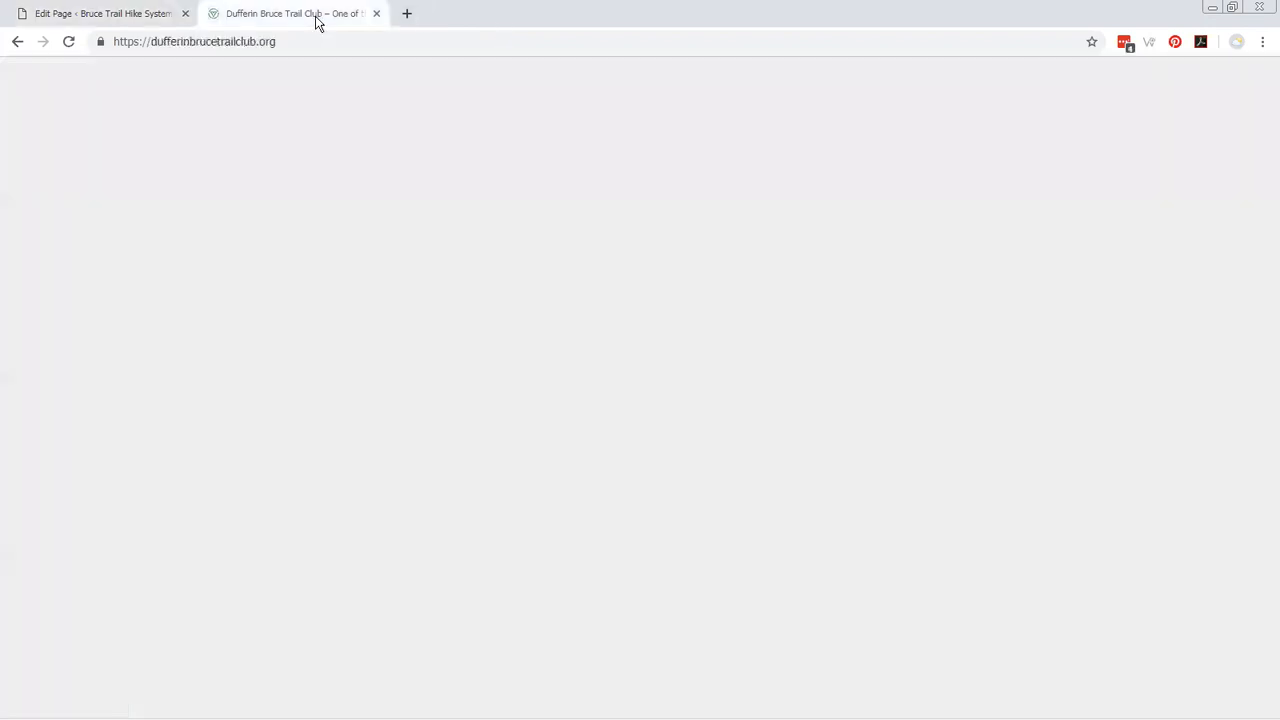
pyautogui.scroll(-2, 577, 567)
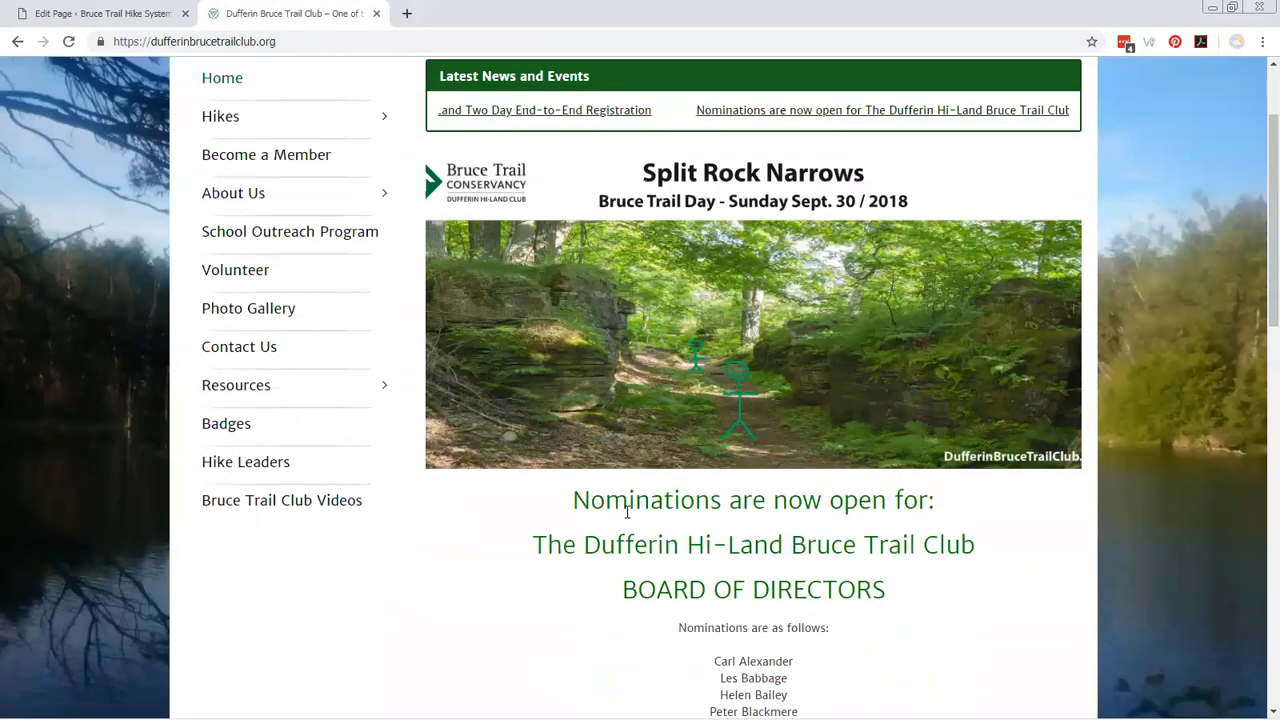
pyautogui.scroll(1, 648, 525)
pyautogui.scroll(-7, 648, 523)
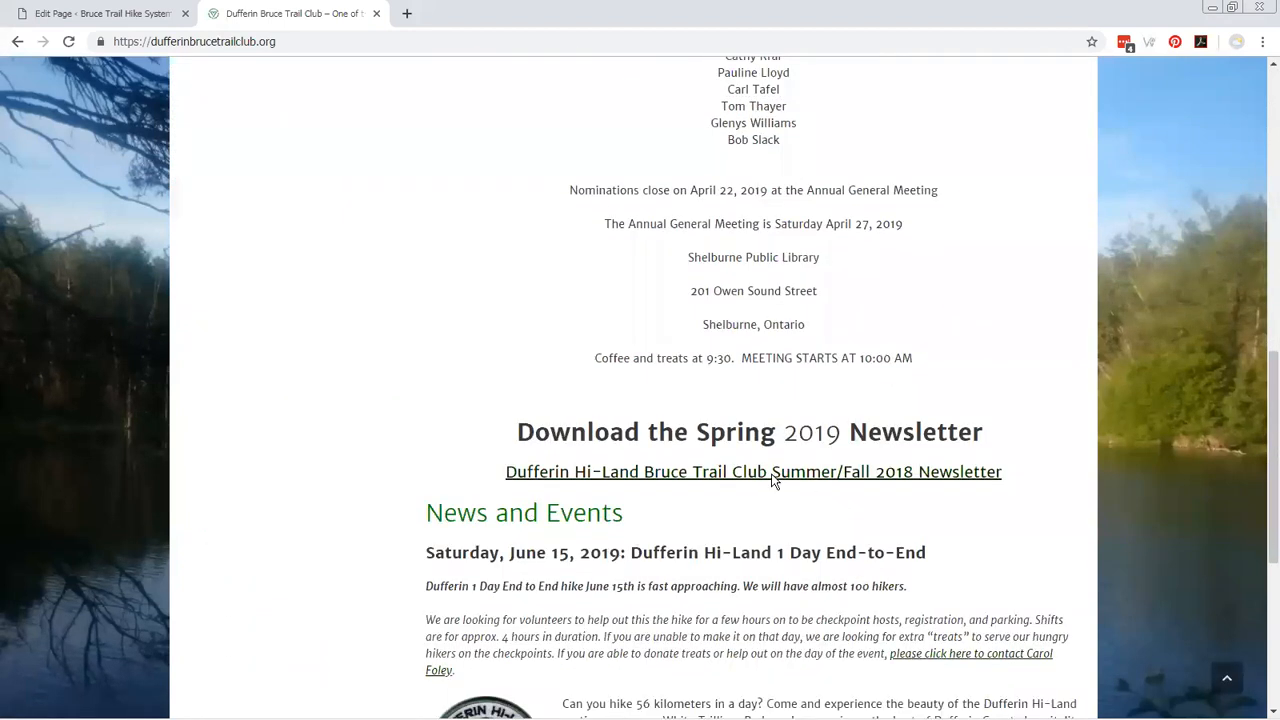
pyautogui.click(768, 474)
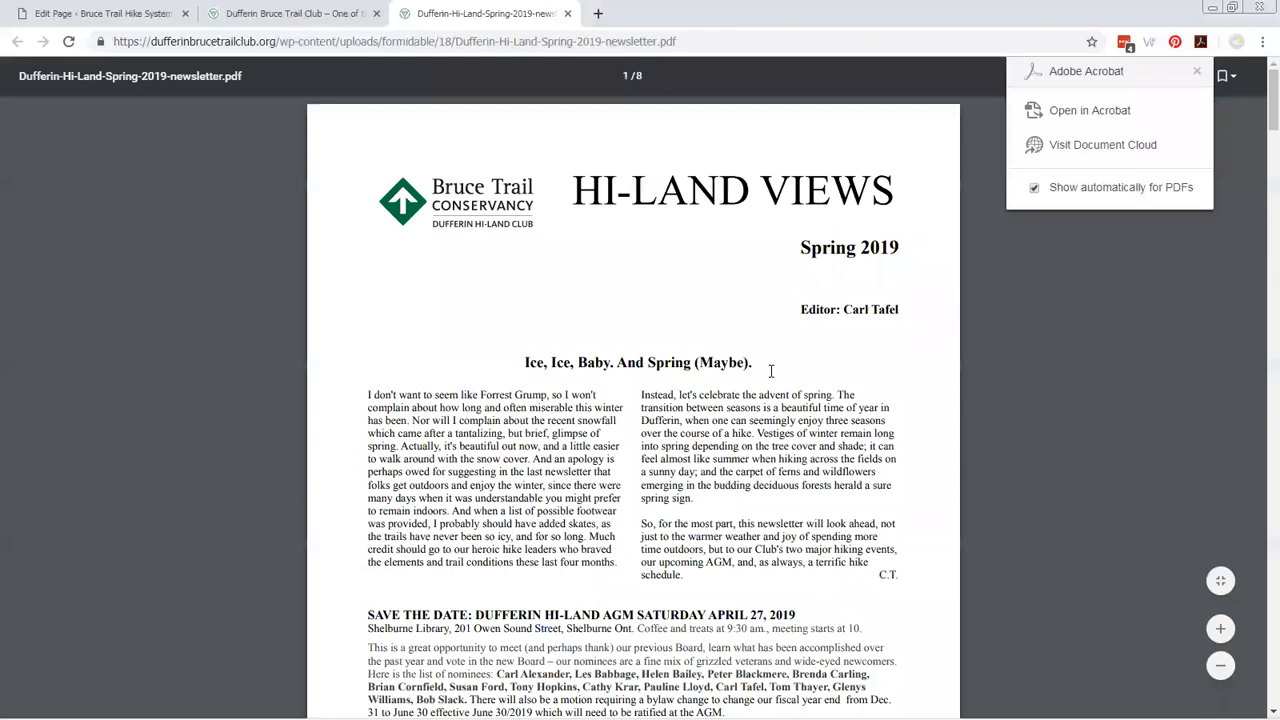
# Copy the "Ice, Ice, Baby. And Spring (Maybe)." article from the PDF and paste it into the newsletter page's empty paragraph.
pyautogui.moveTo(522, 360); pyautogui.dragTo(686, 575)
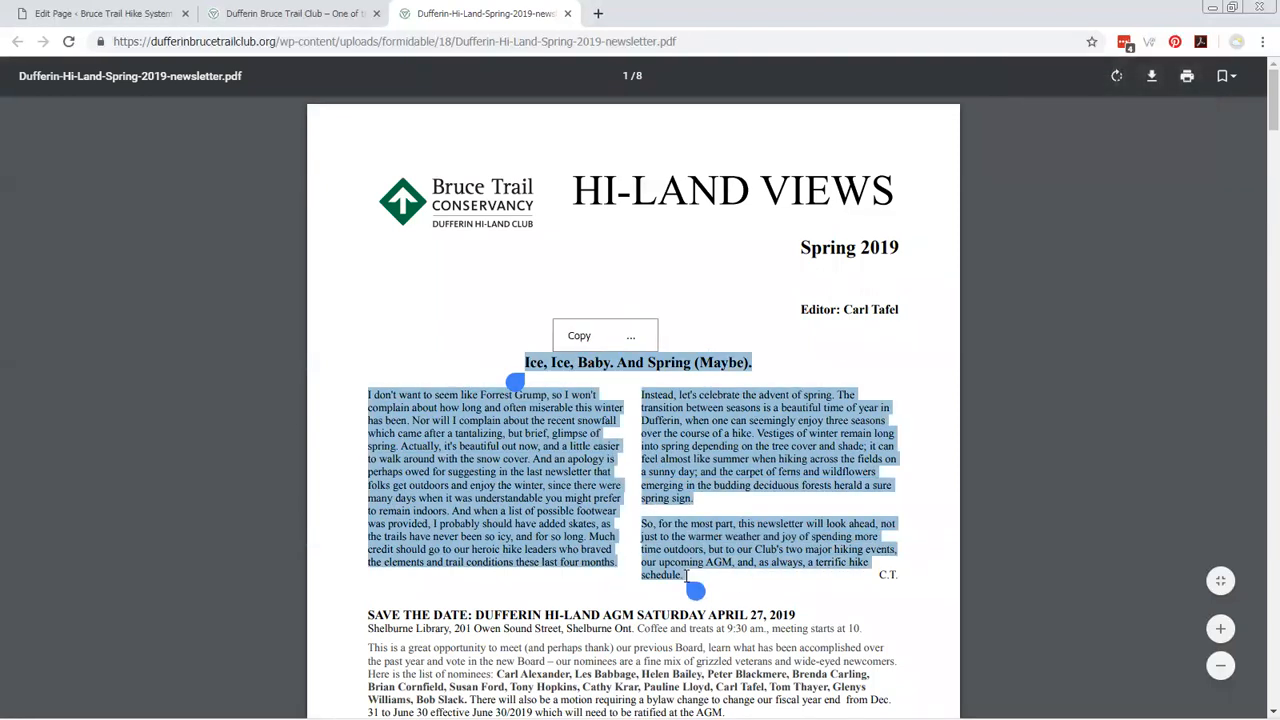
pyautogui.hotkey('alt', 'Tab')
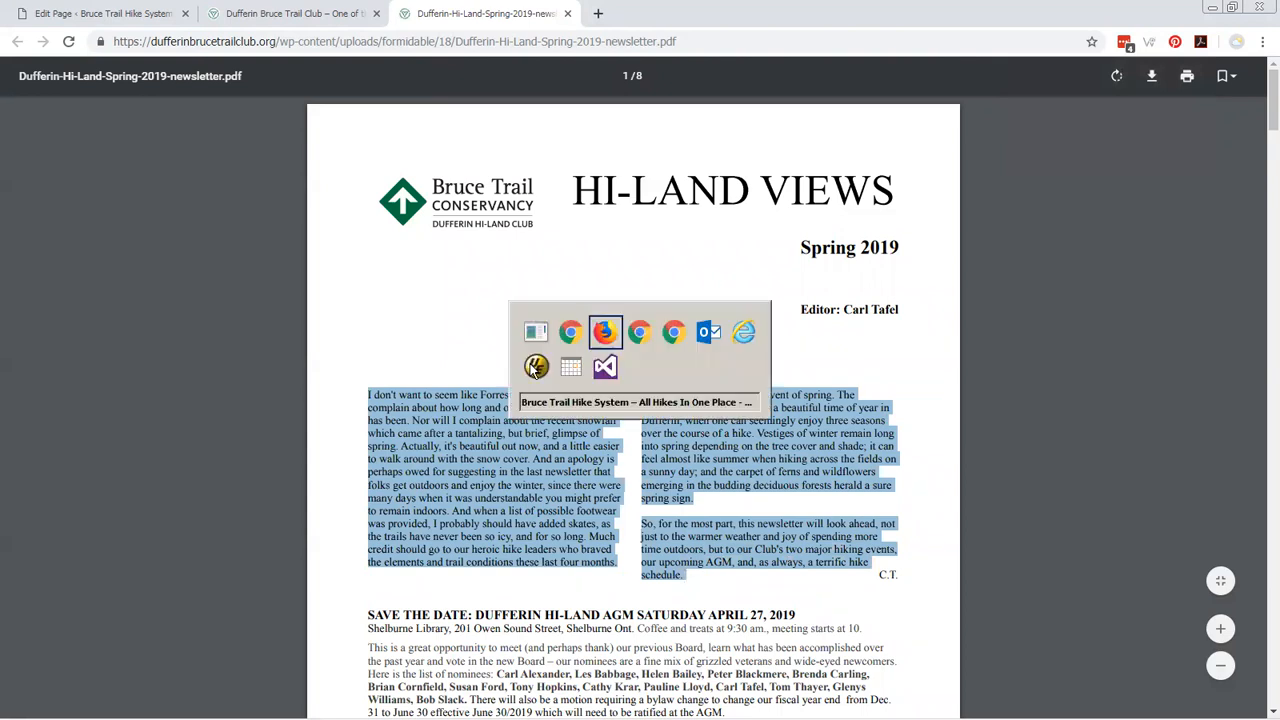
pyautogui.hotkey('alt', 'Tab')
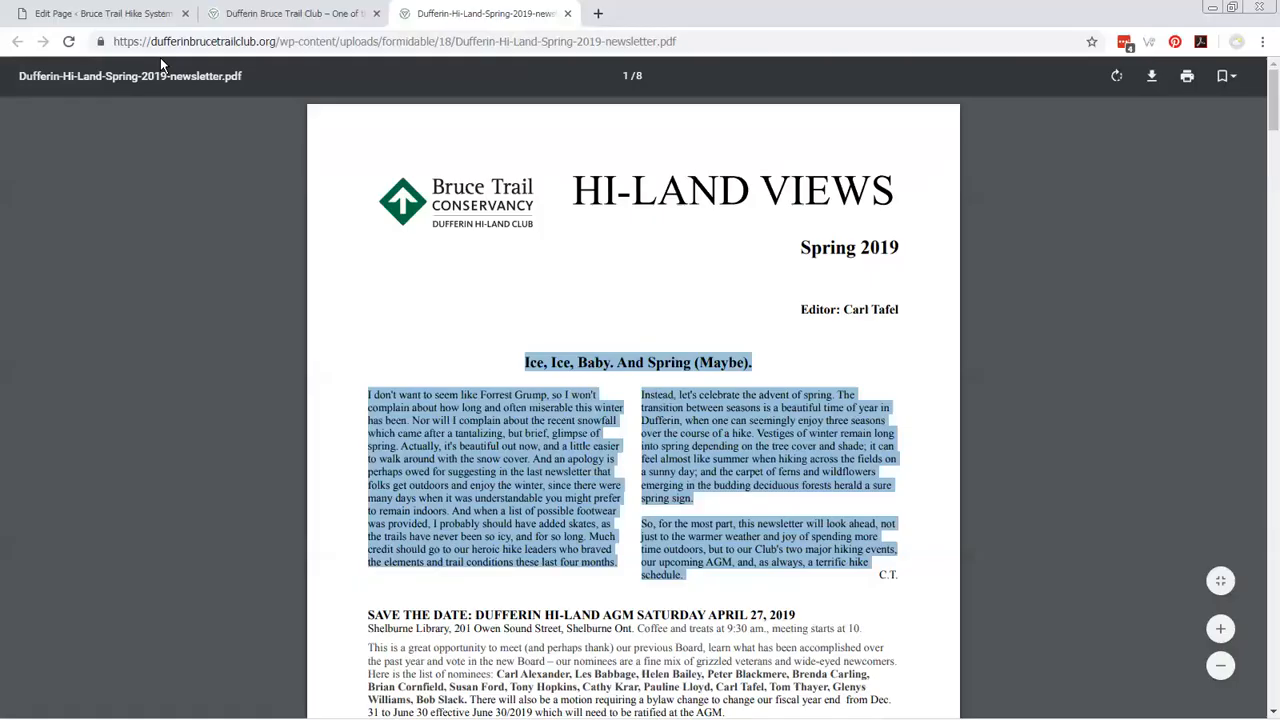
pyautogui.click(94, 14)
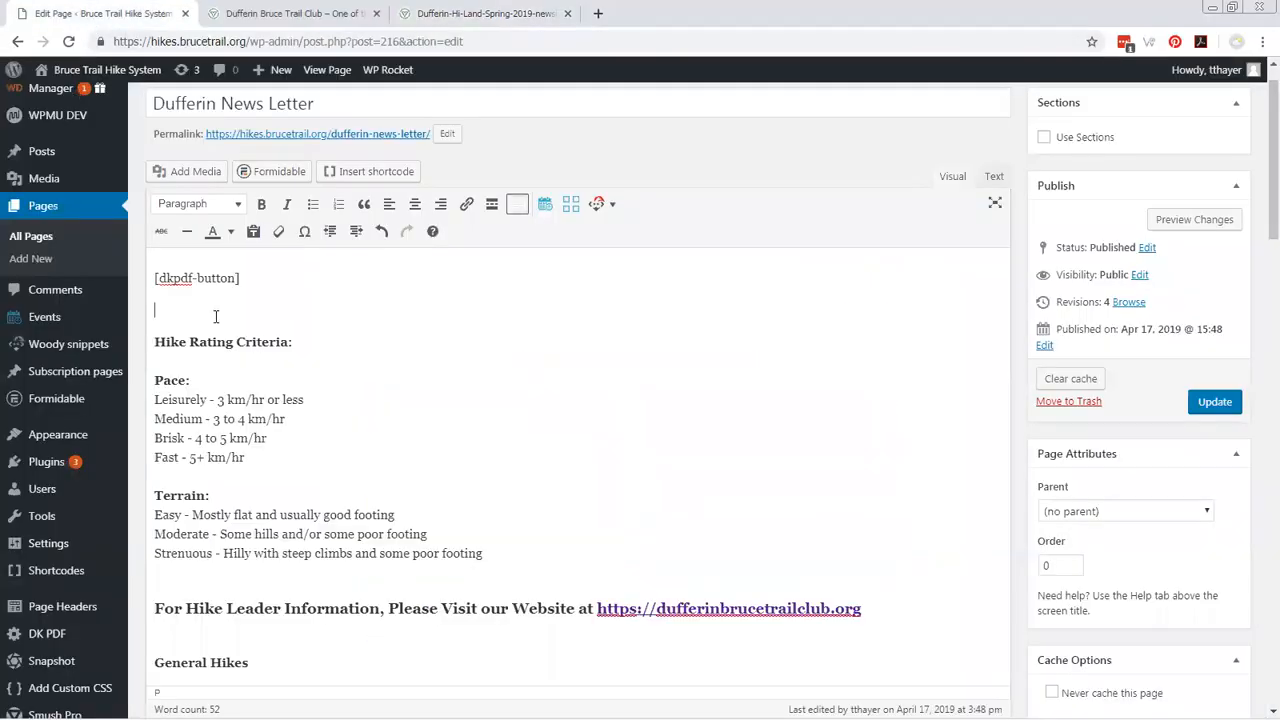
pyautogui.hotkey('ctrl', 'v')
pyautogui.scroll(5, 224, 402)
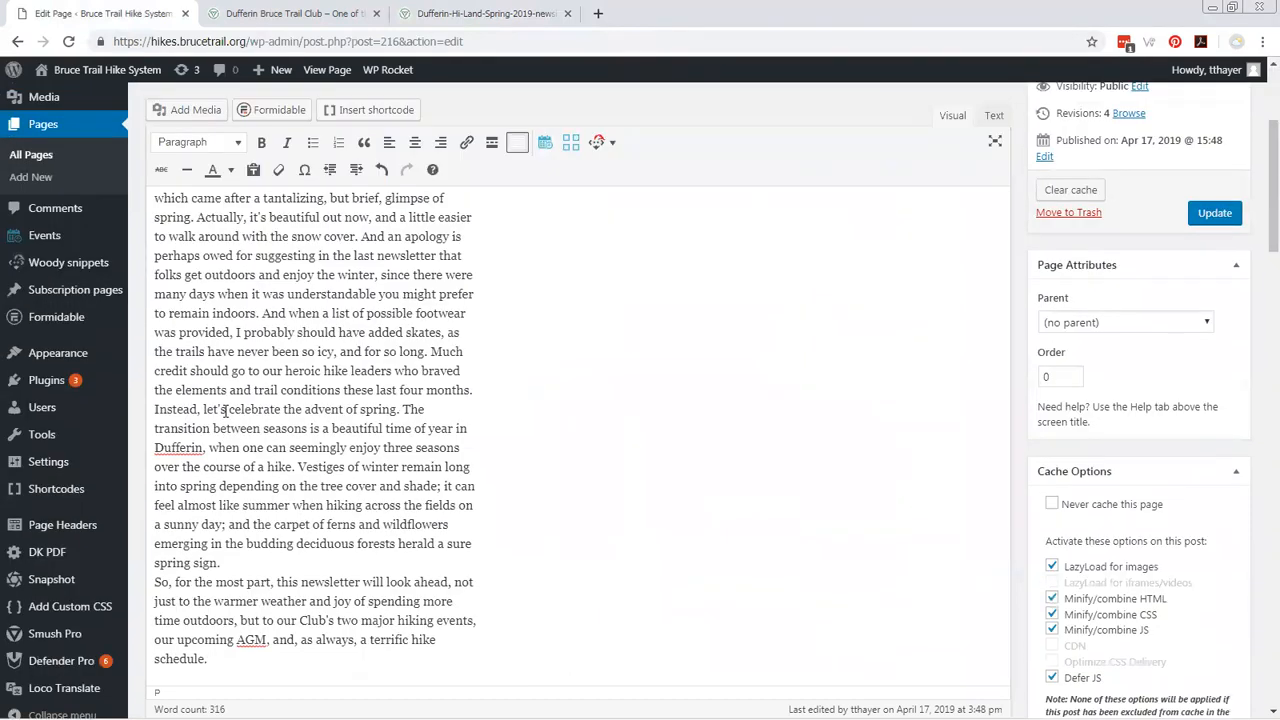
# Try formatting the pasted article's title as Heading 3, and undo the formatting.
pyautogui.moveTo(155, 356); pyautogui.dragTo(356, 356)
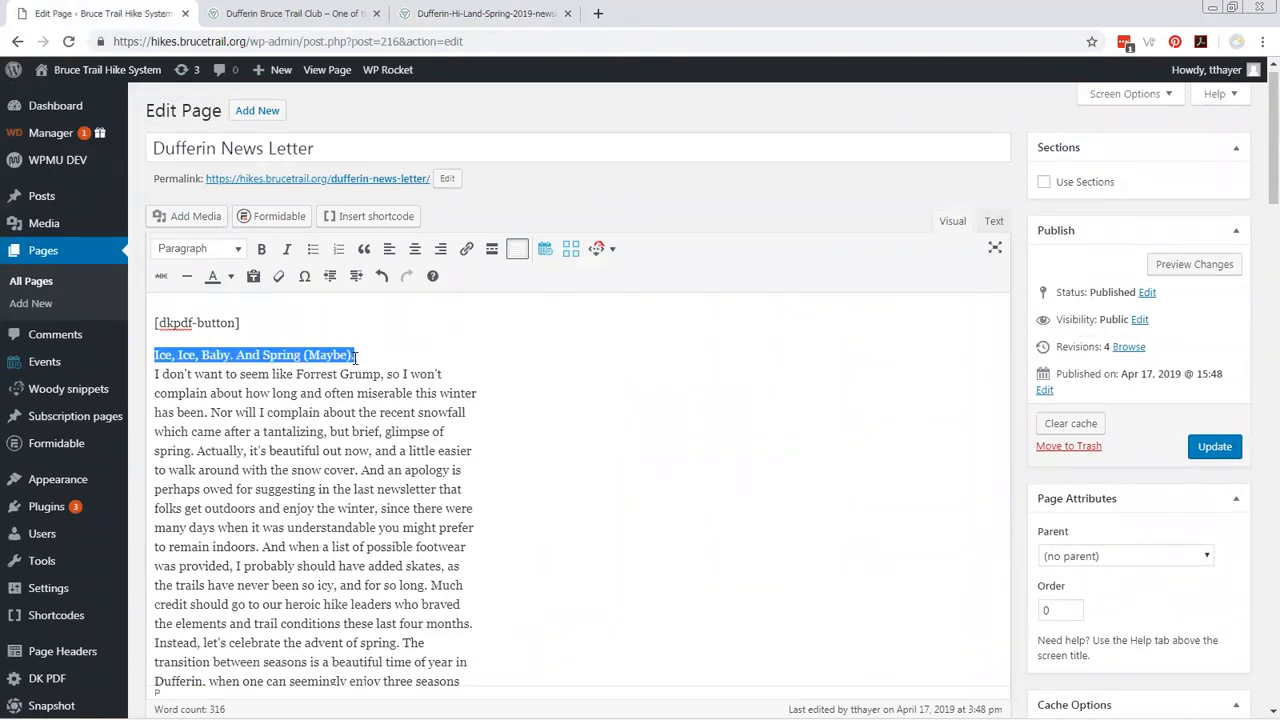
pyautogui.click(236, 251)
pyautogui.click(237, 365)
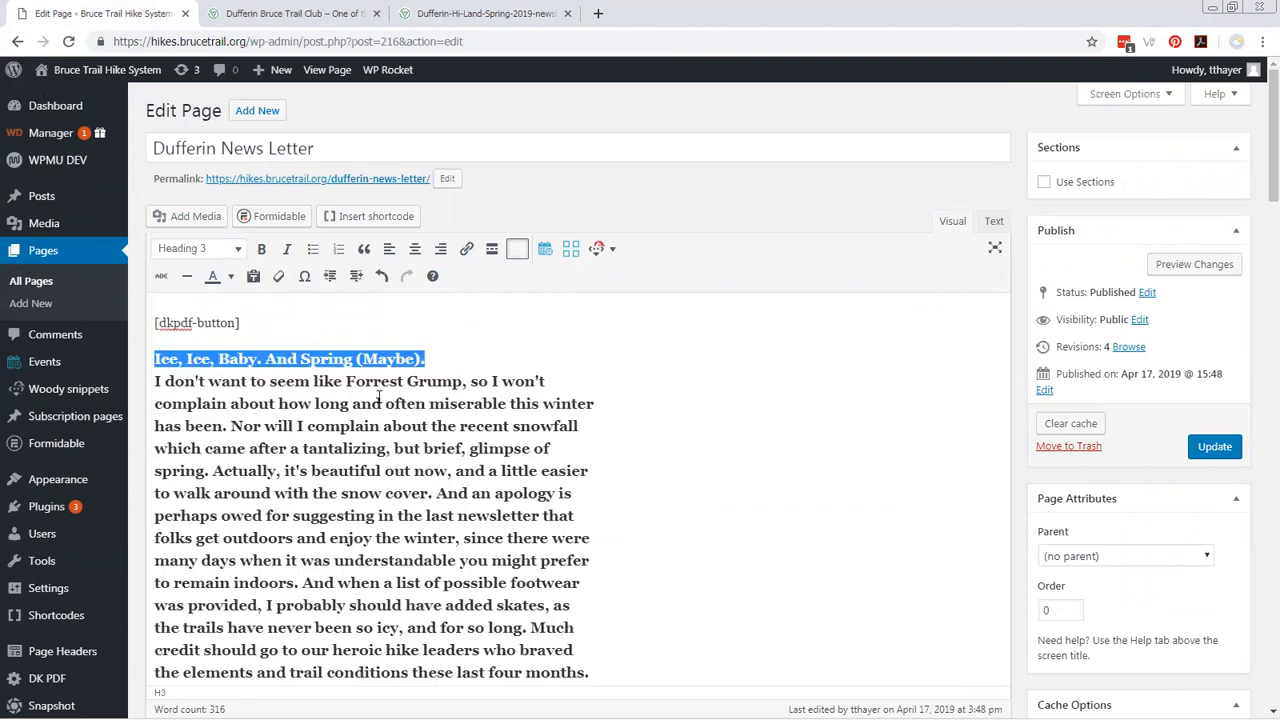
pyautogui.click(428, 359)
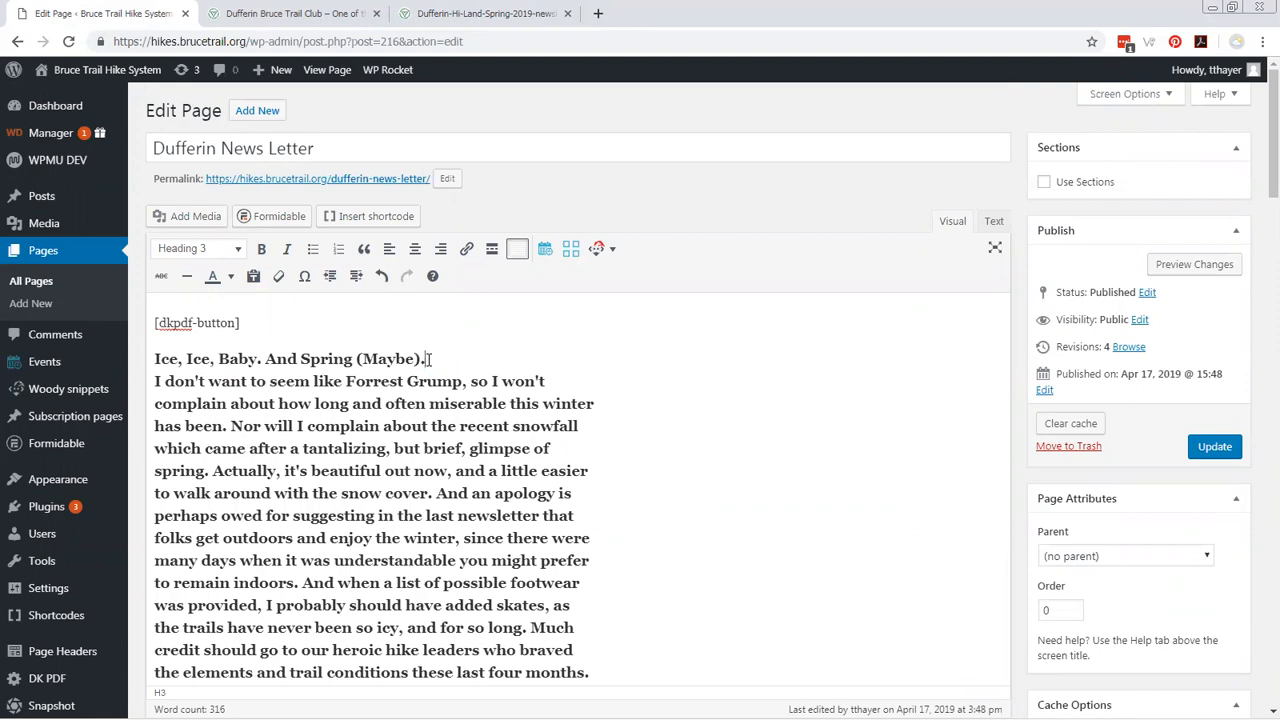
pyautogui.hotkey('ctrl', 'z')
# Separate the title "Ice, Ice, Baby. And Spring (Maybe)." from the article text into its own paragraph and make it bold.
pyautogui.click(420, 359)
pyautogui.press('Return')
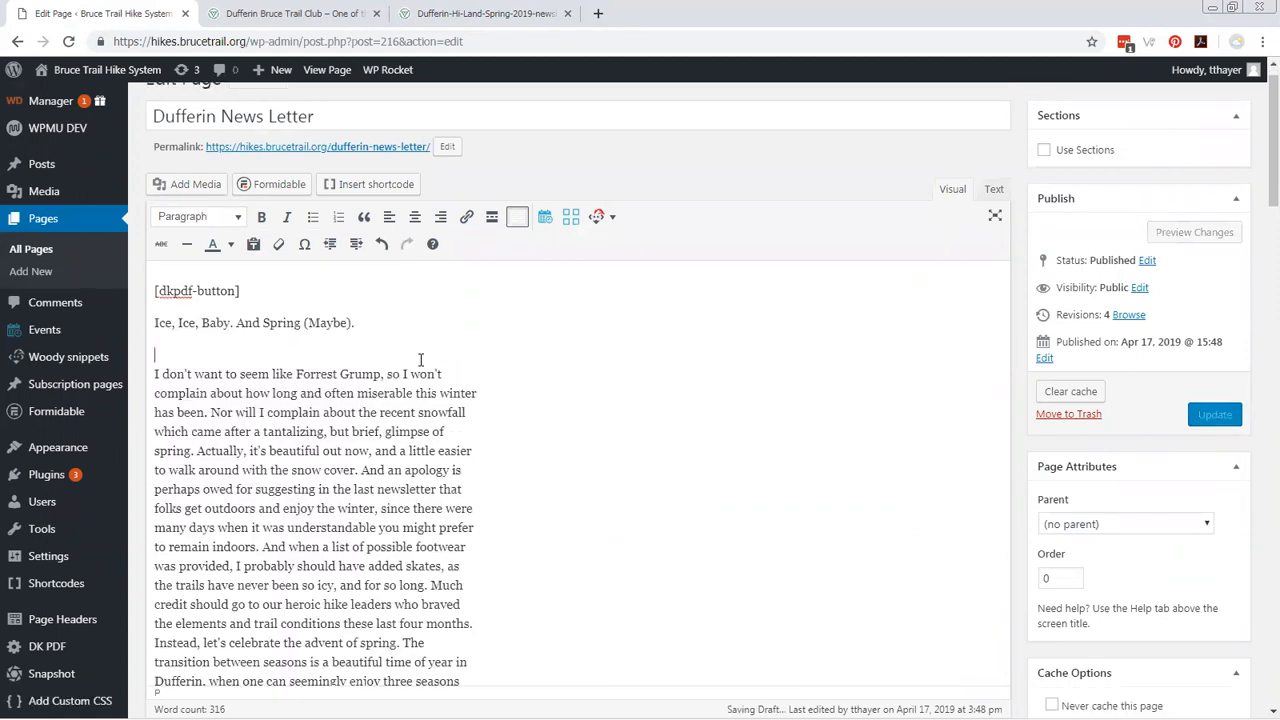
pyautogui.hotkey('shift', 'Up')
pyautogui.hotkey('ctrl', 'b')
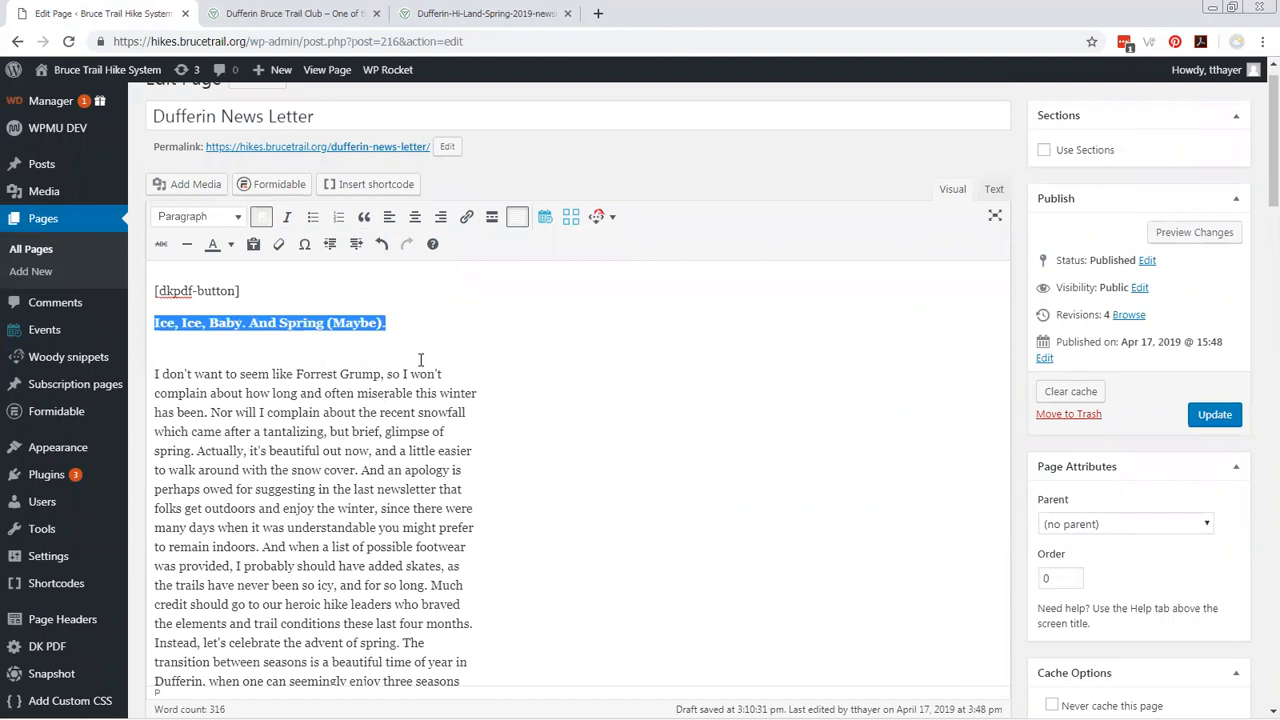
# Remove the line break after "so I won't" in the article's first line and update the newsletter page.
pyautogui.scroll(-3, 440, 432)
pyautogui.scroll(2, 450, 432)
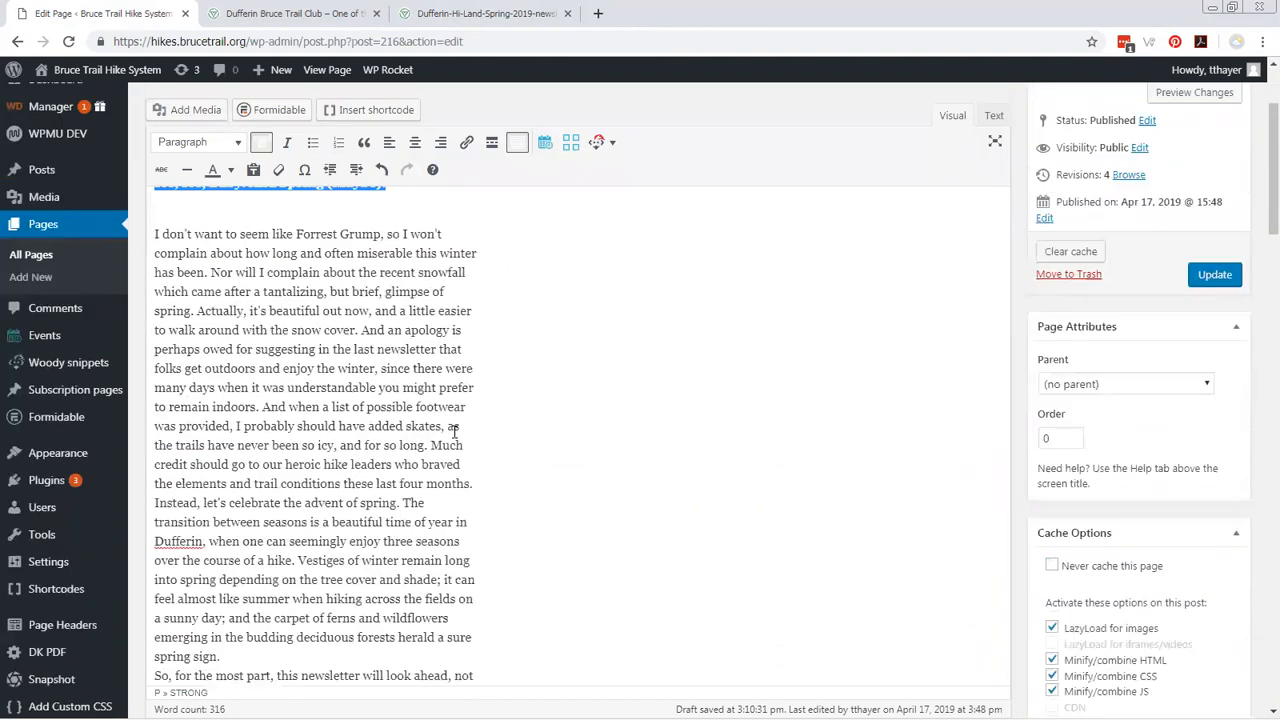
pyautogui.click(468, 273)
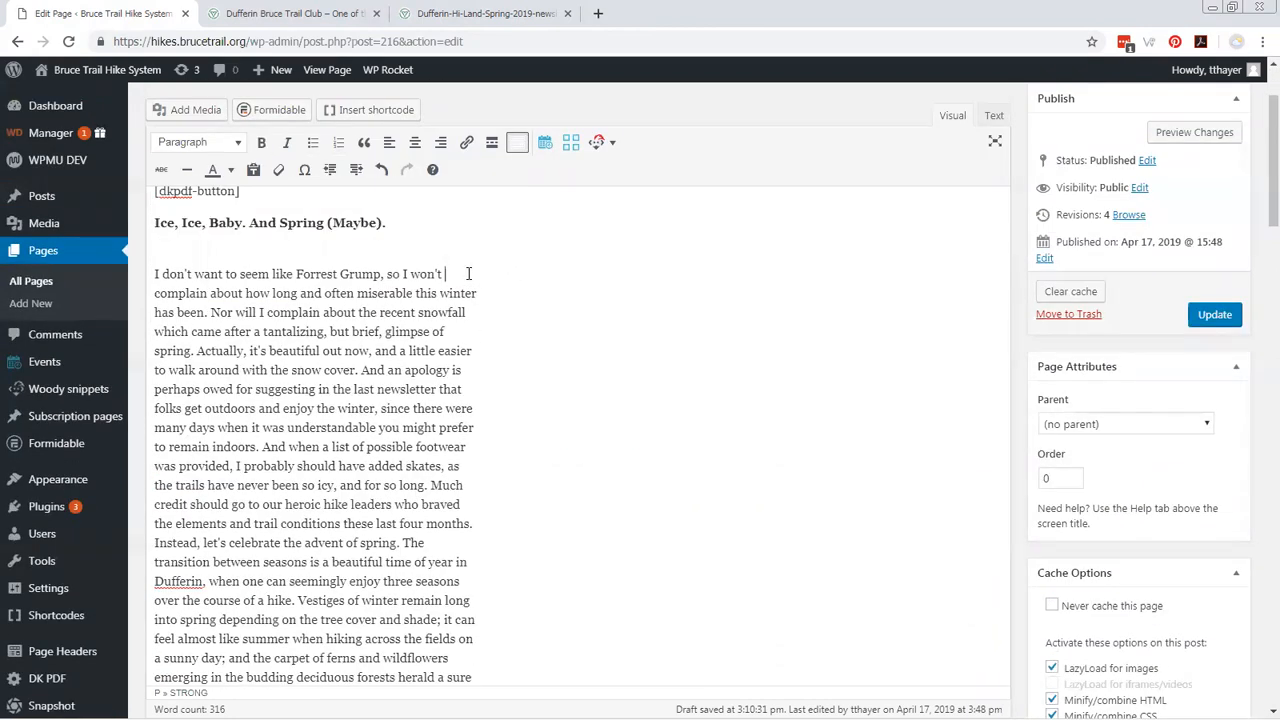
pyautogui.press('Delete')
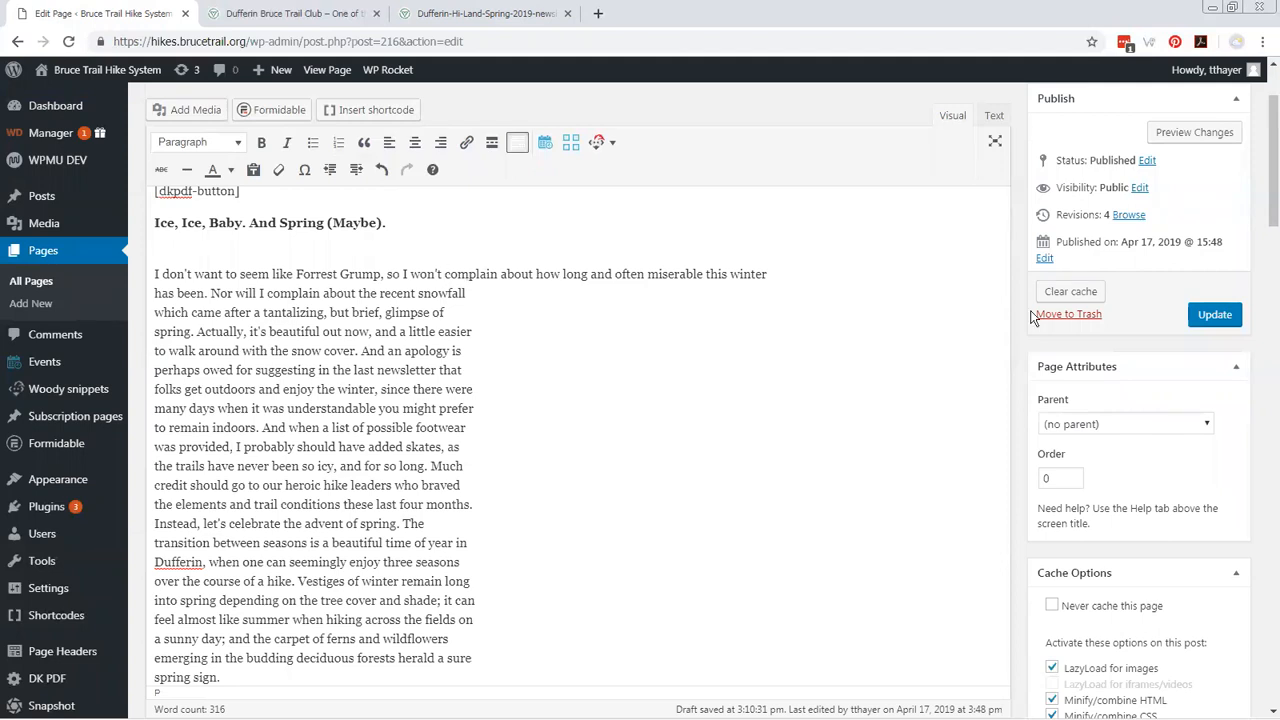
pyautogui.click(1213, 315)
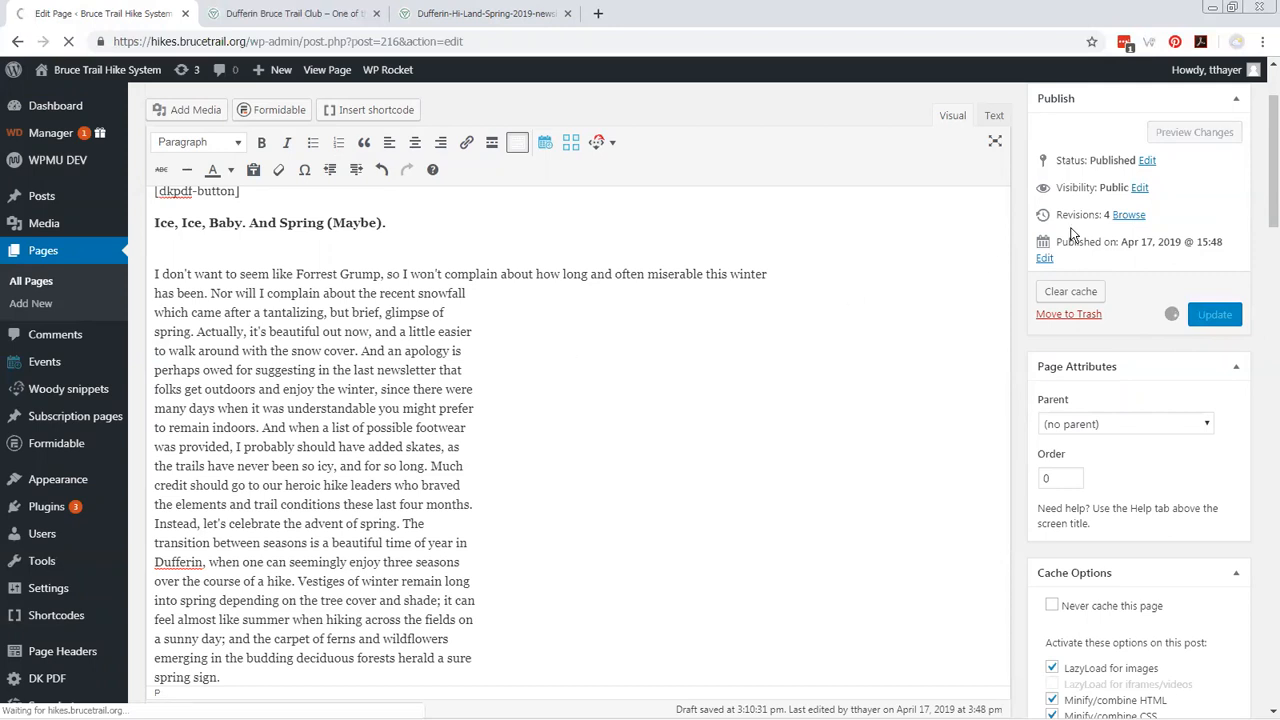
# Log out and log back in with the Dufferin moderator's username and password, declining to store the login in the password manager.
pyautogui.moveTo(1201, 80)
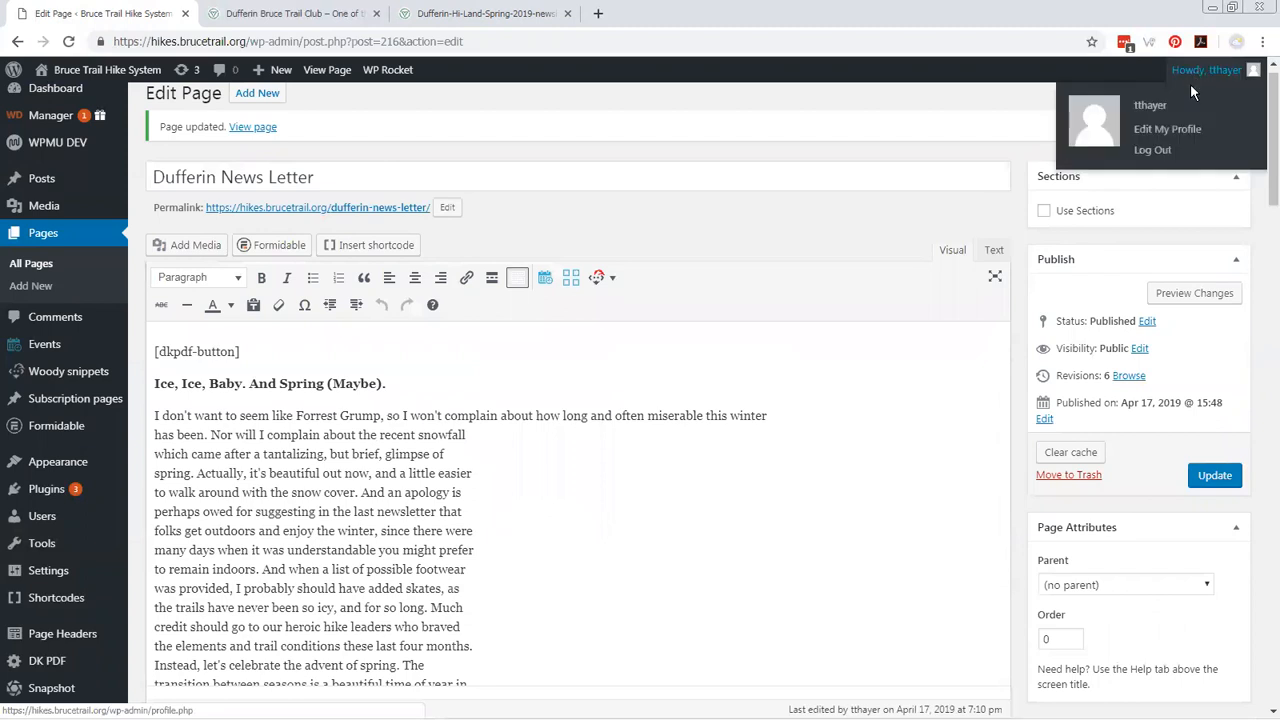
pyautogui.click(1150, 150)
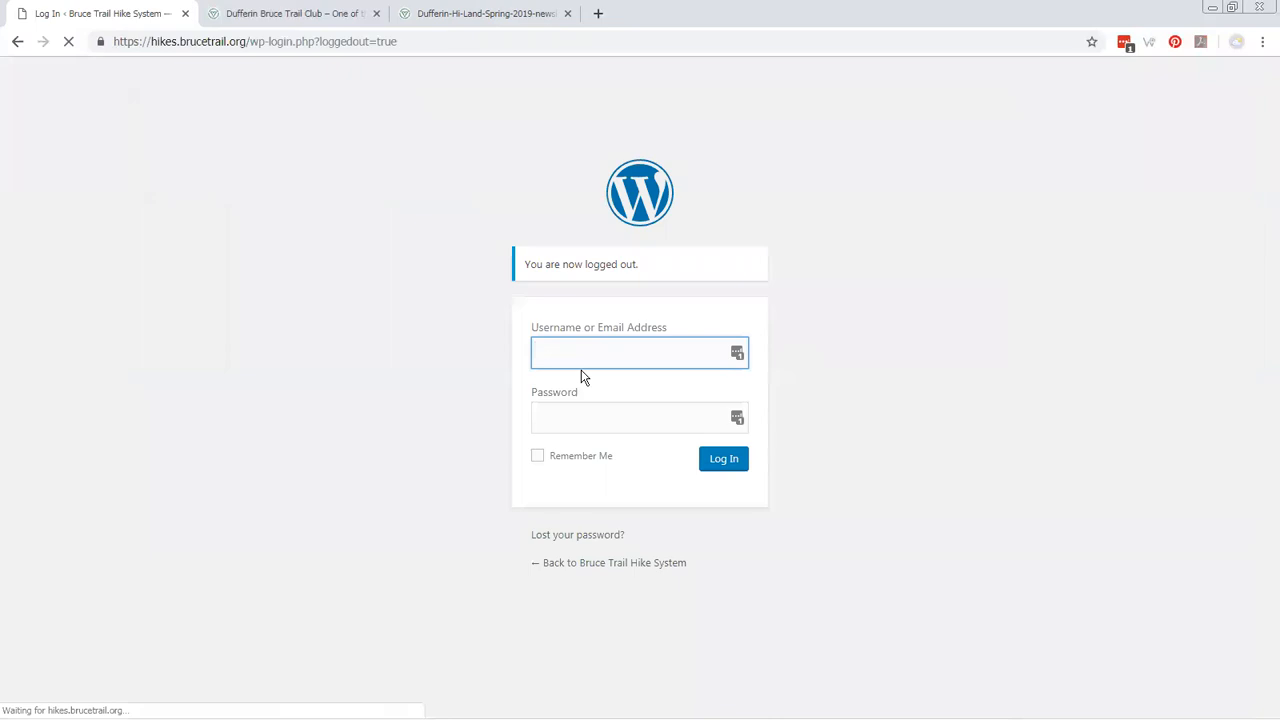
pyautogui.write('duffer')
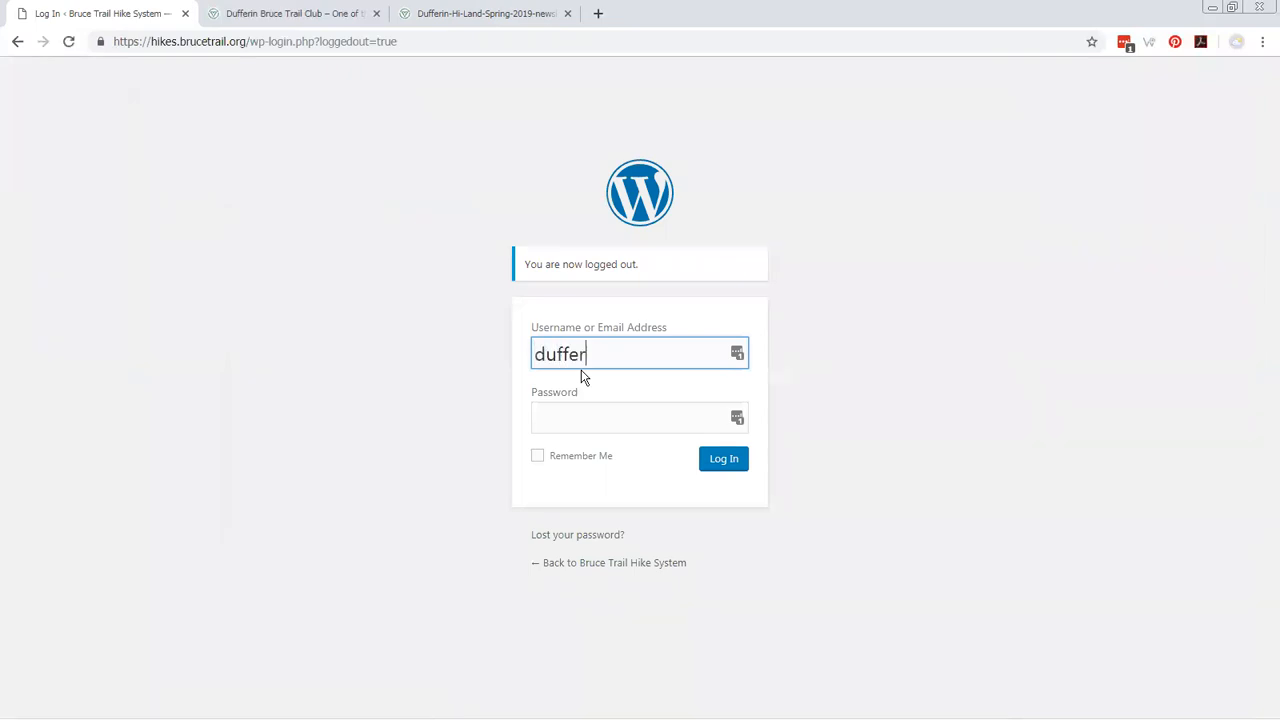
pyautogui.write('inmoderator')
pyautogui.press('Tab')
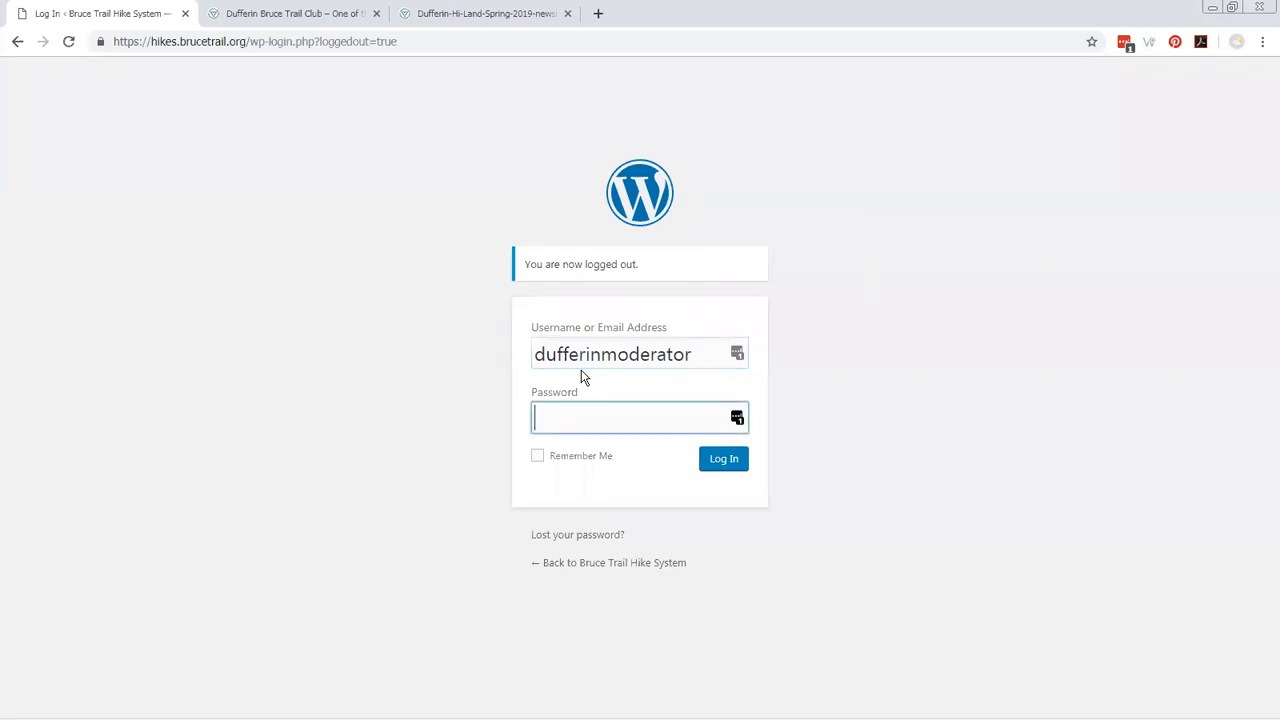
pyautogui.write('*************')
pyautogui.press('Return')
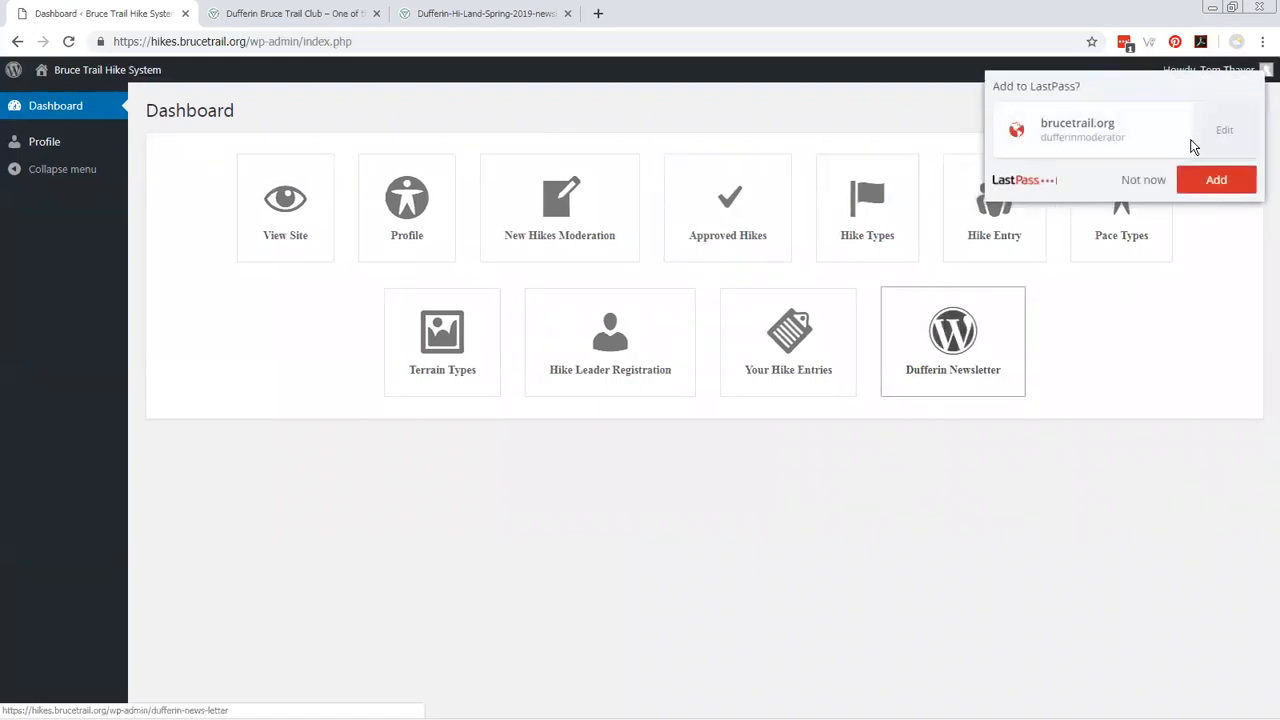
pyautogui.click(1143, 180)
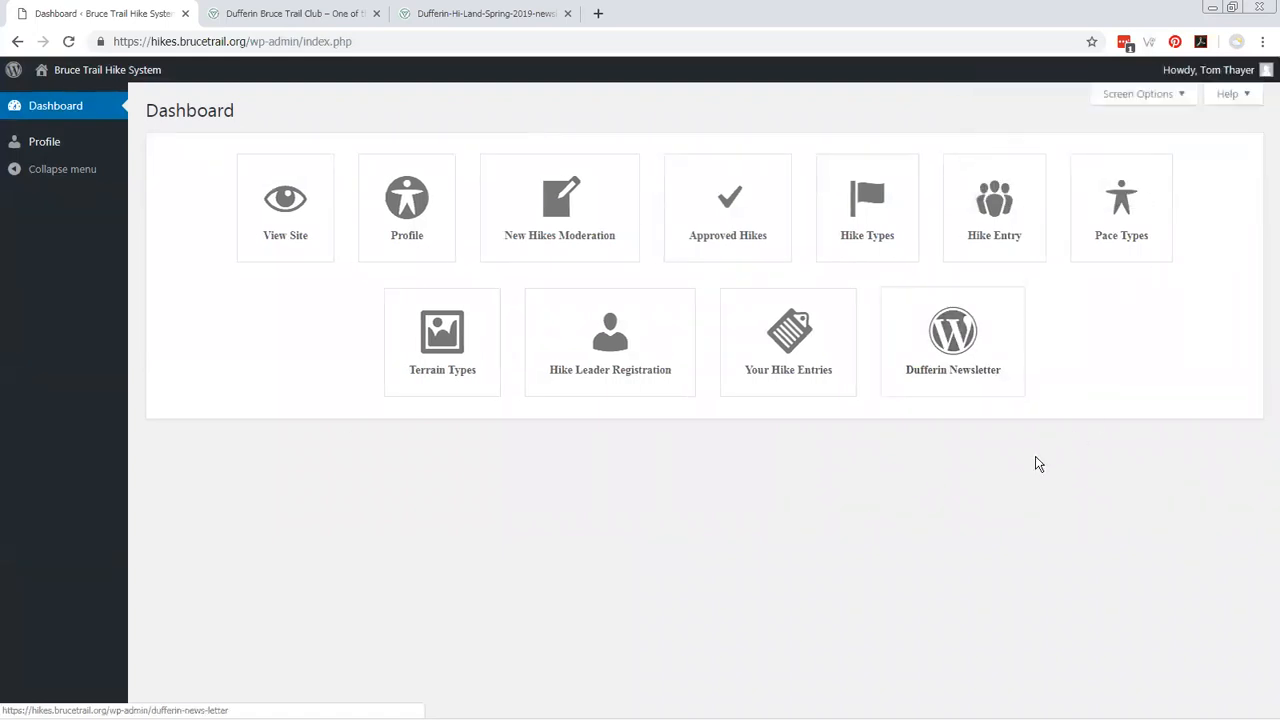
# Open the Dufferin Newsletter from the dashboard and review its article, hike rating criteria and General Hikes listing.
pyautogui.click(935, 352)
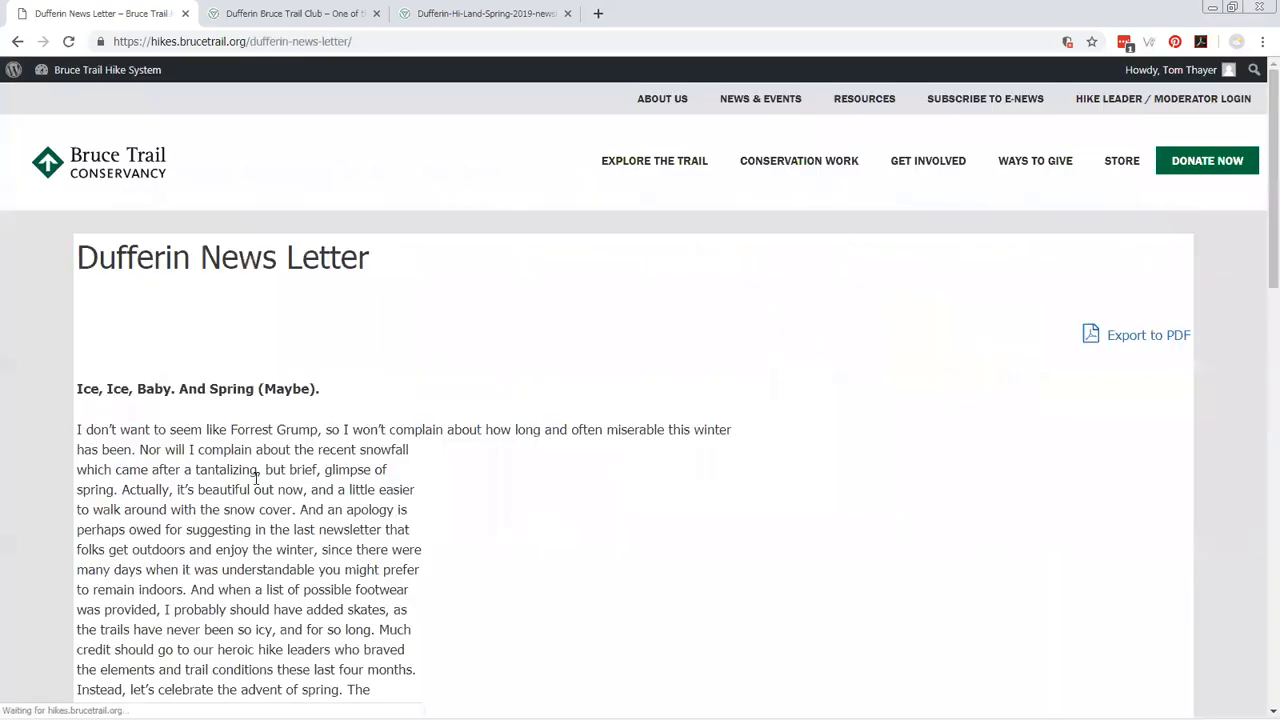
pyautogui.scroll(-2, 230, 475)
pyautogui.scroll(-6, 193, 409)
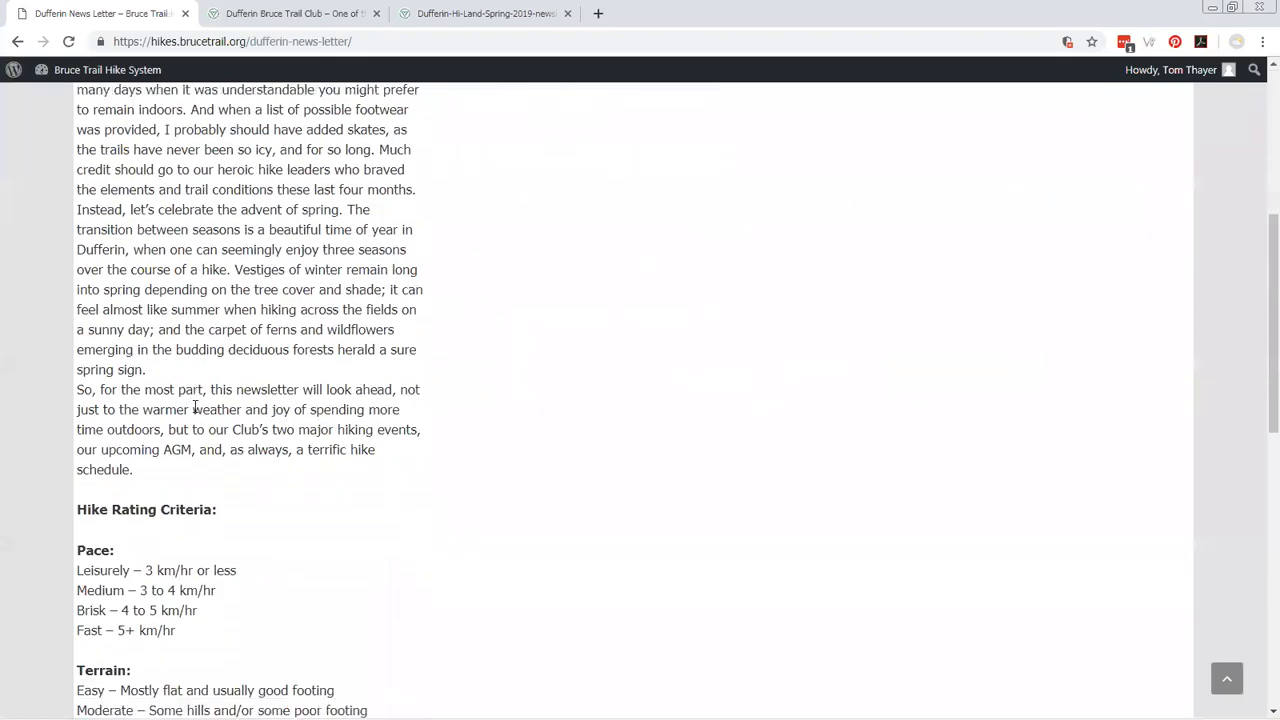
pyautogui.scroll(-4, 196, 414)
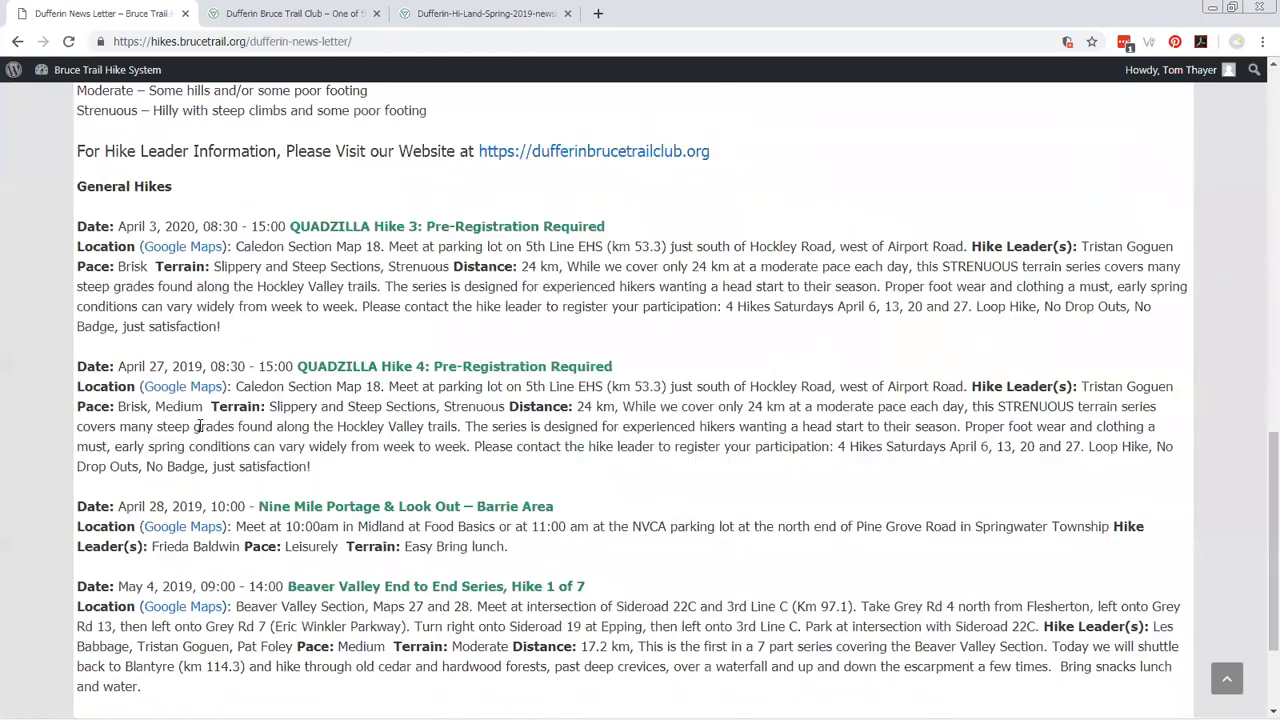
pyautogui.scroll(7, 198, 430)
pyautogui.scroll(4, 277, 494)
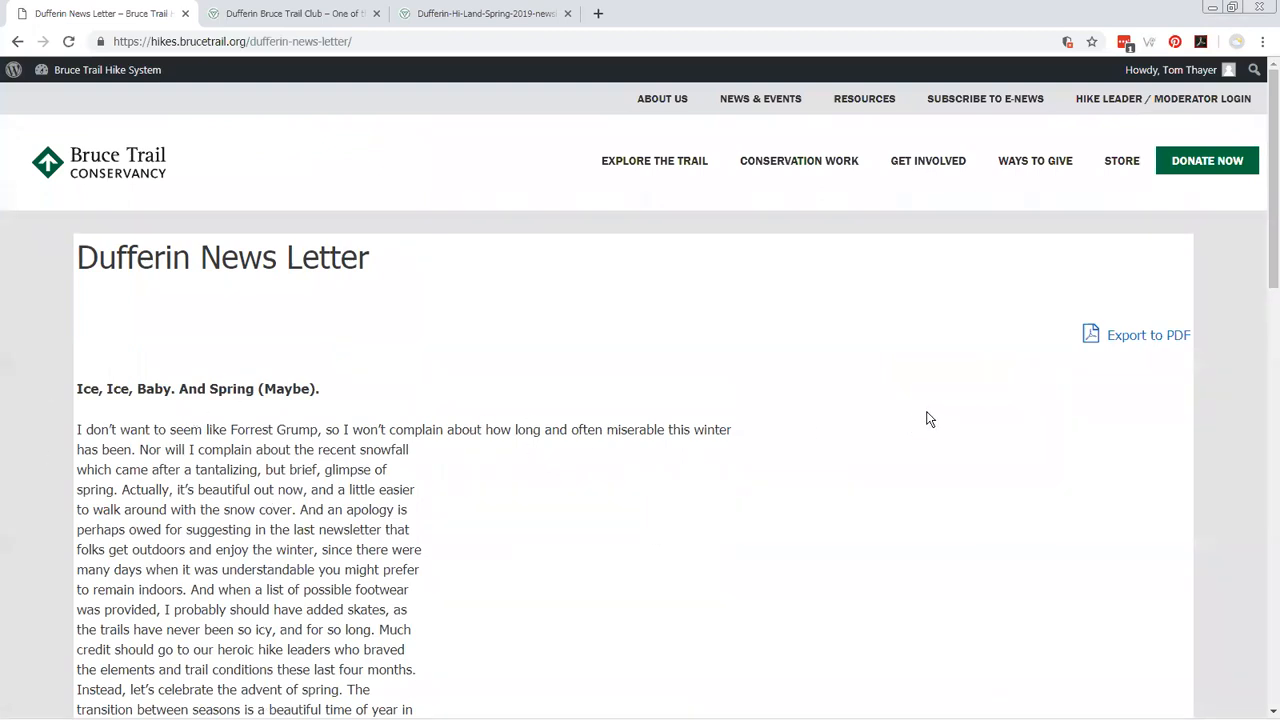
pyautogui.scroll(-1, 303, 426)
pyautogui.scroll(1, 303, 426)
# Log out of the moderator account and log in with the administrator's username and password, declining the password manager update.
pyautogui.moveTo(1175, 69)
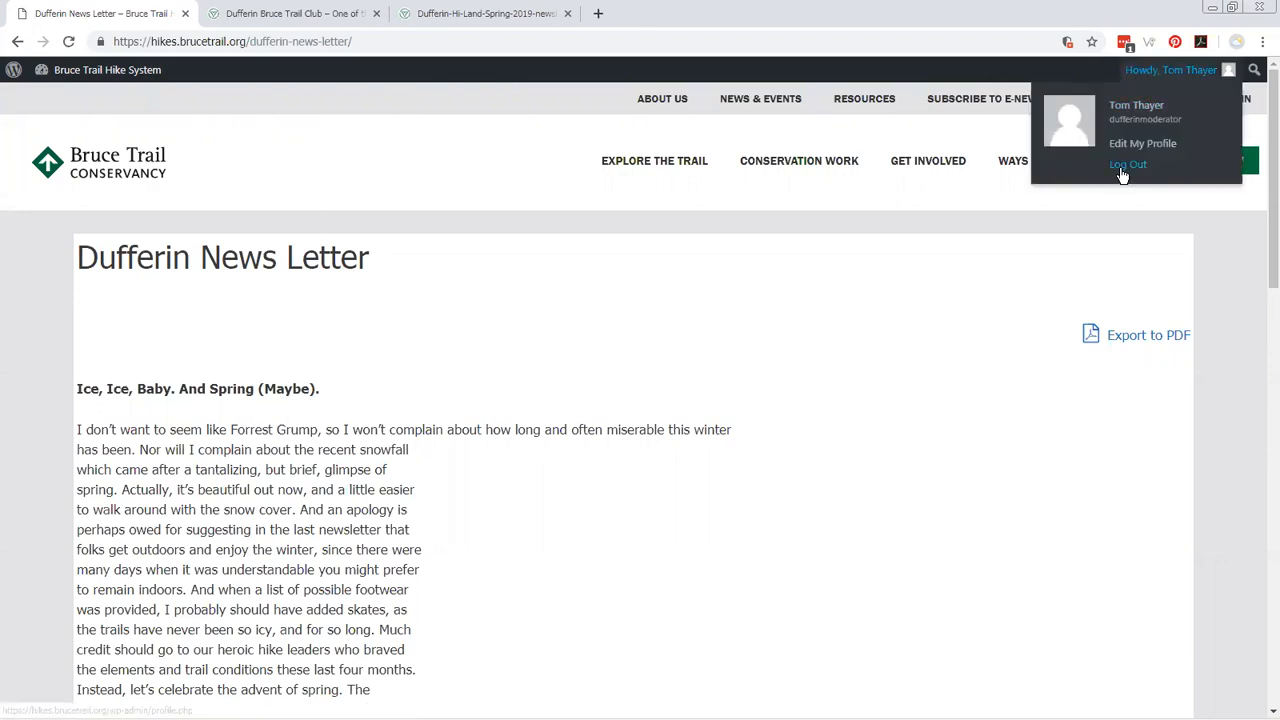
pyautogui.click(1122, 172)
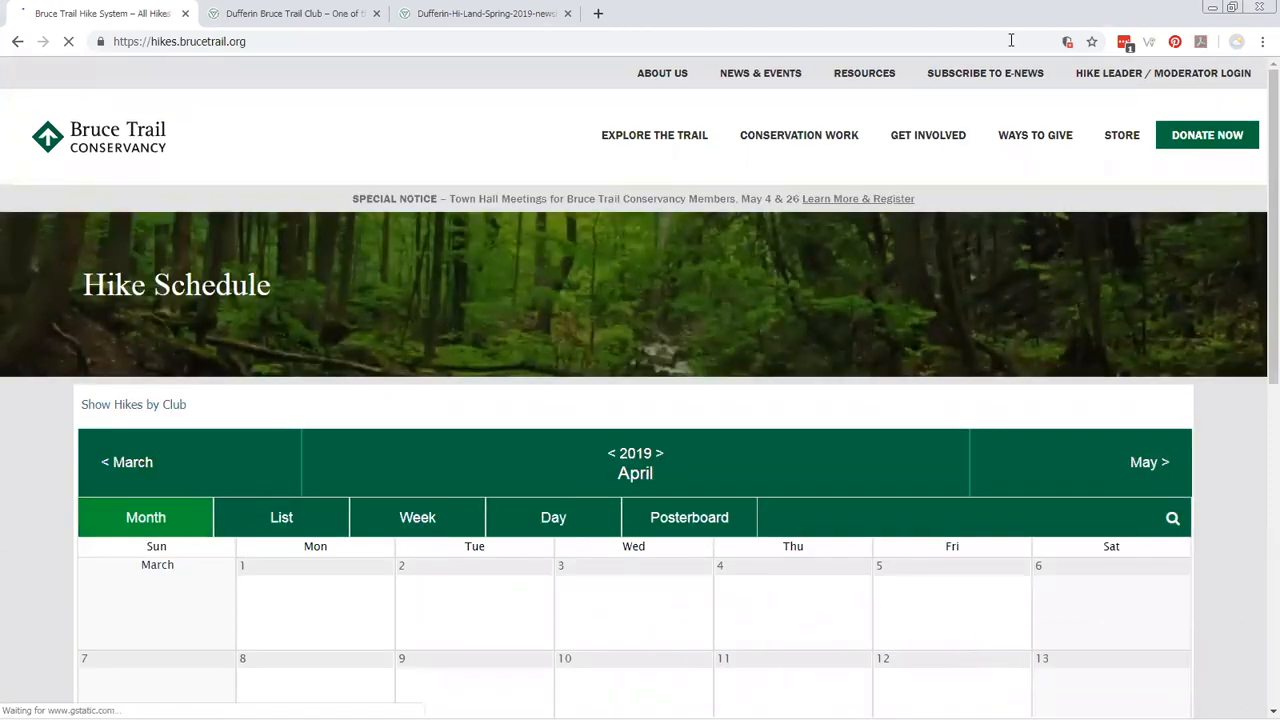
pyautogui.click(1114, 79)
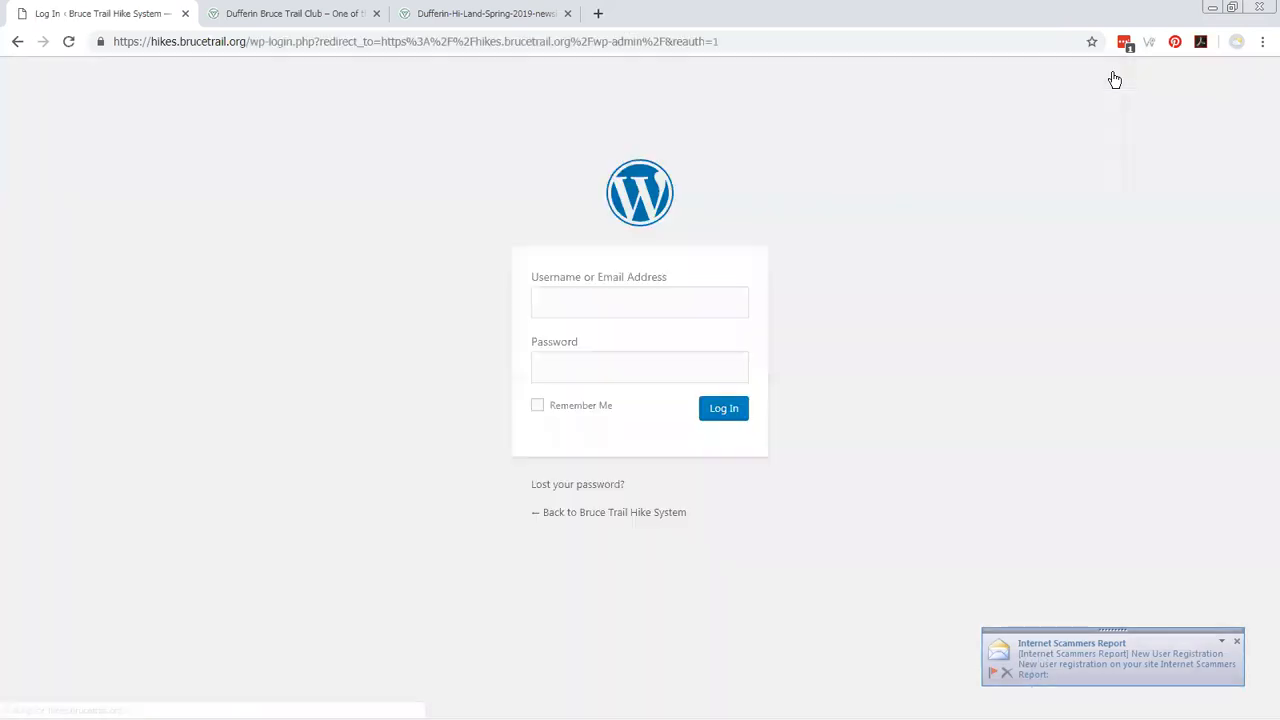
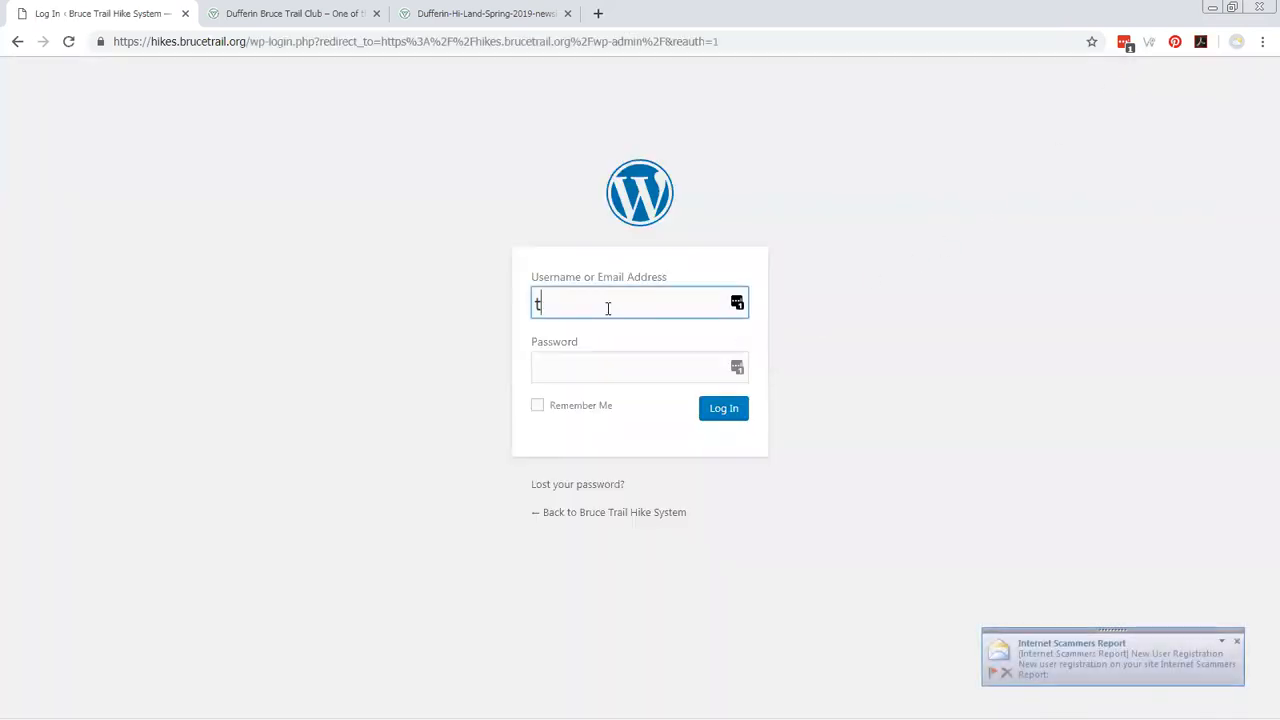
pyautogui.press('Tab')
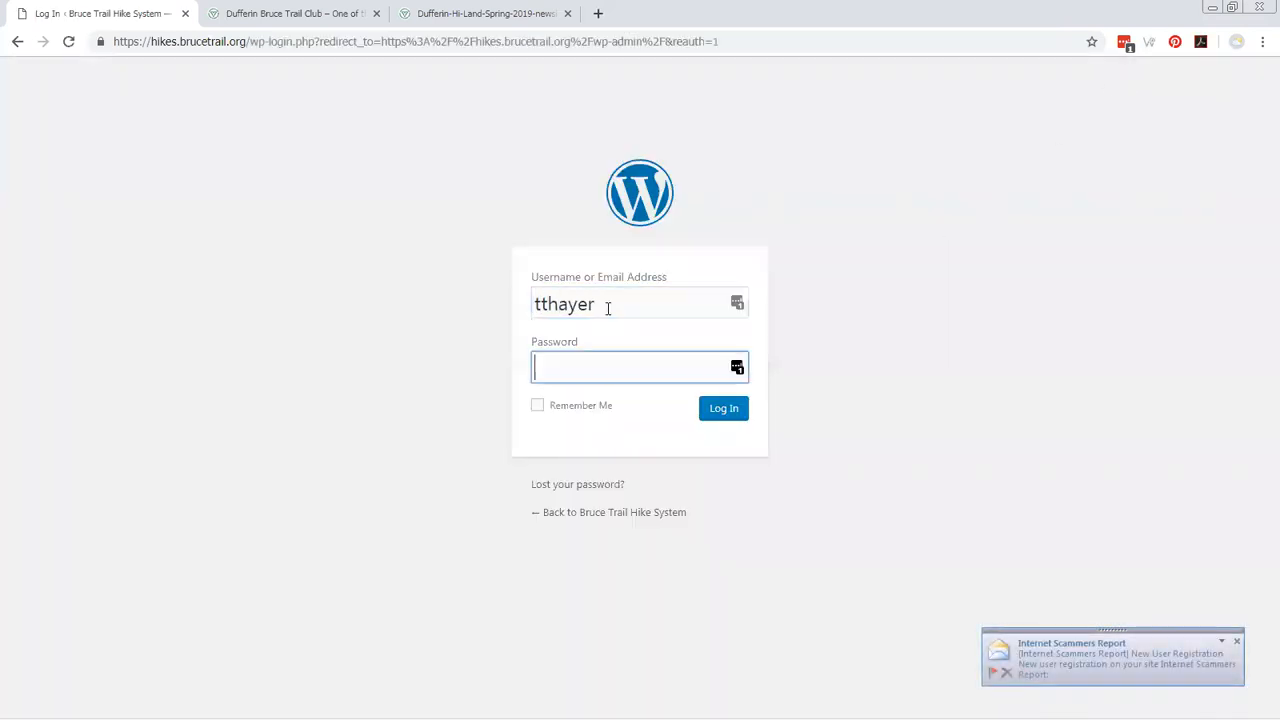
pyautogui.write('••••••••••')
pyautogui.press('Return')
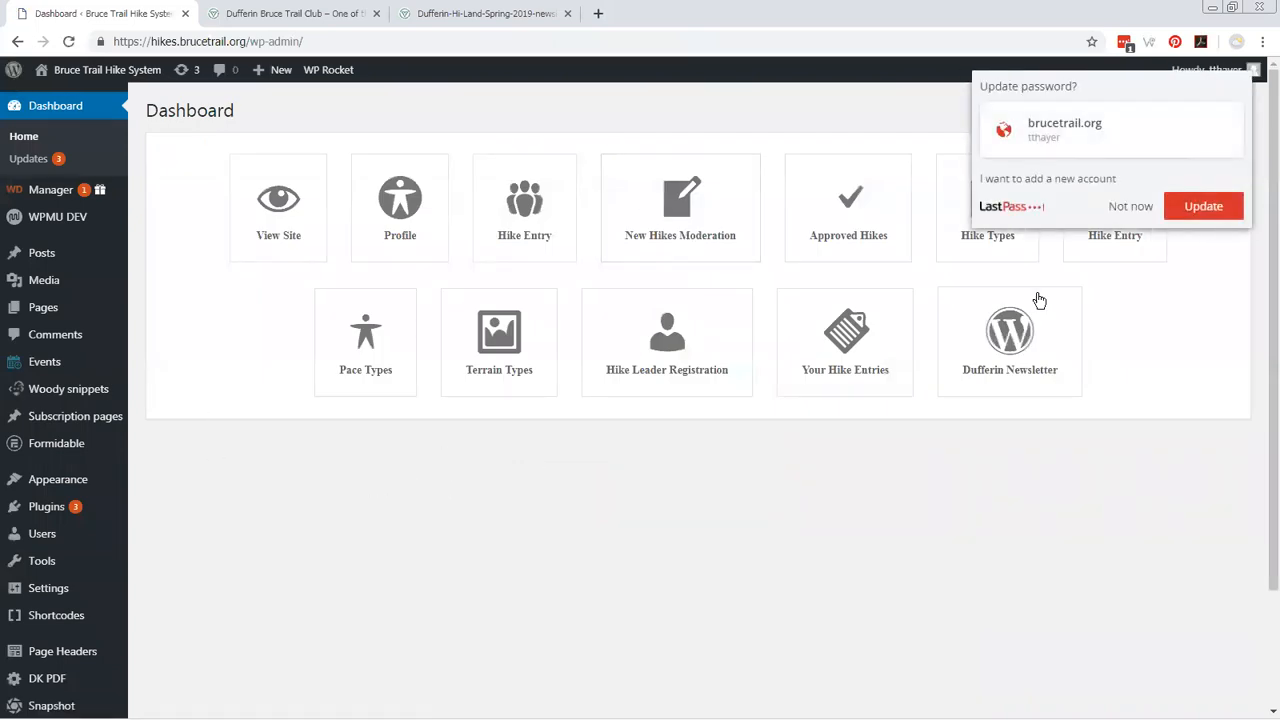
pyautogui.click(1131, 208)
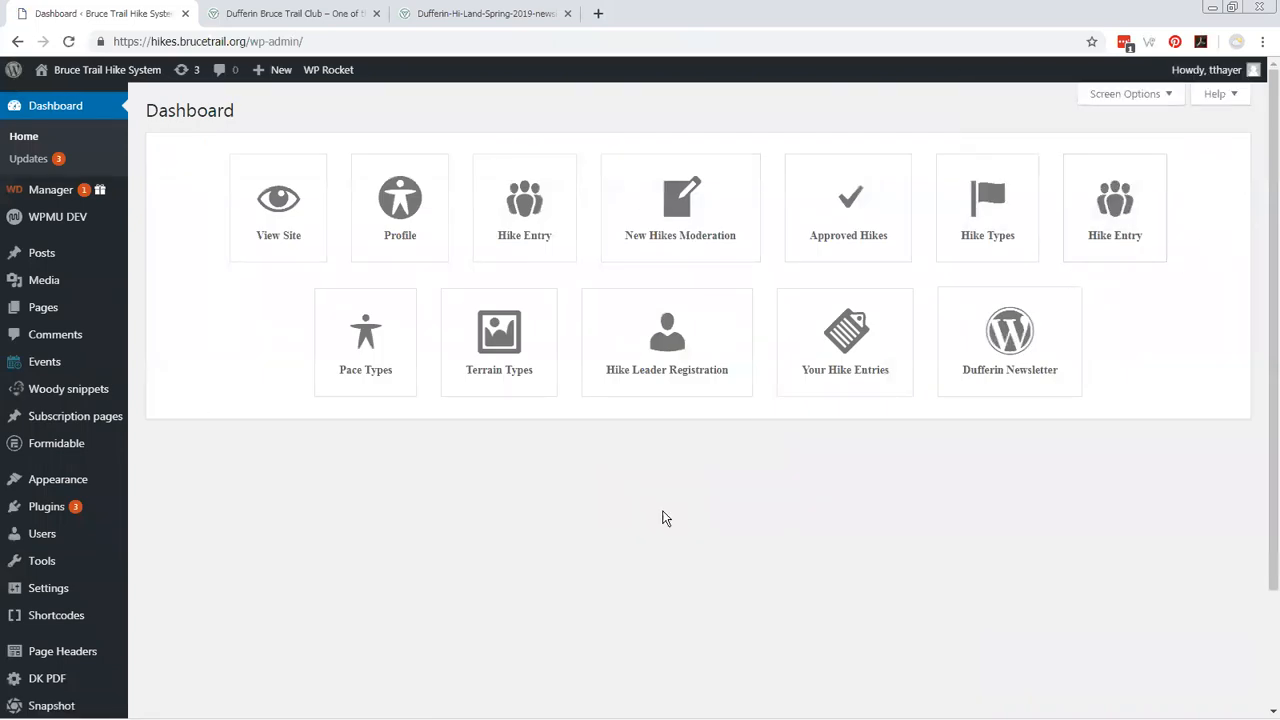
pyautogui.moveTo(117, 543)
pyautogui.scroll(-1, 217, 471)
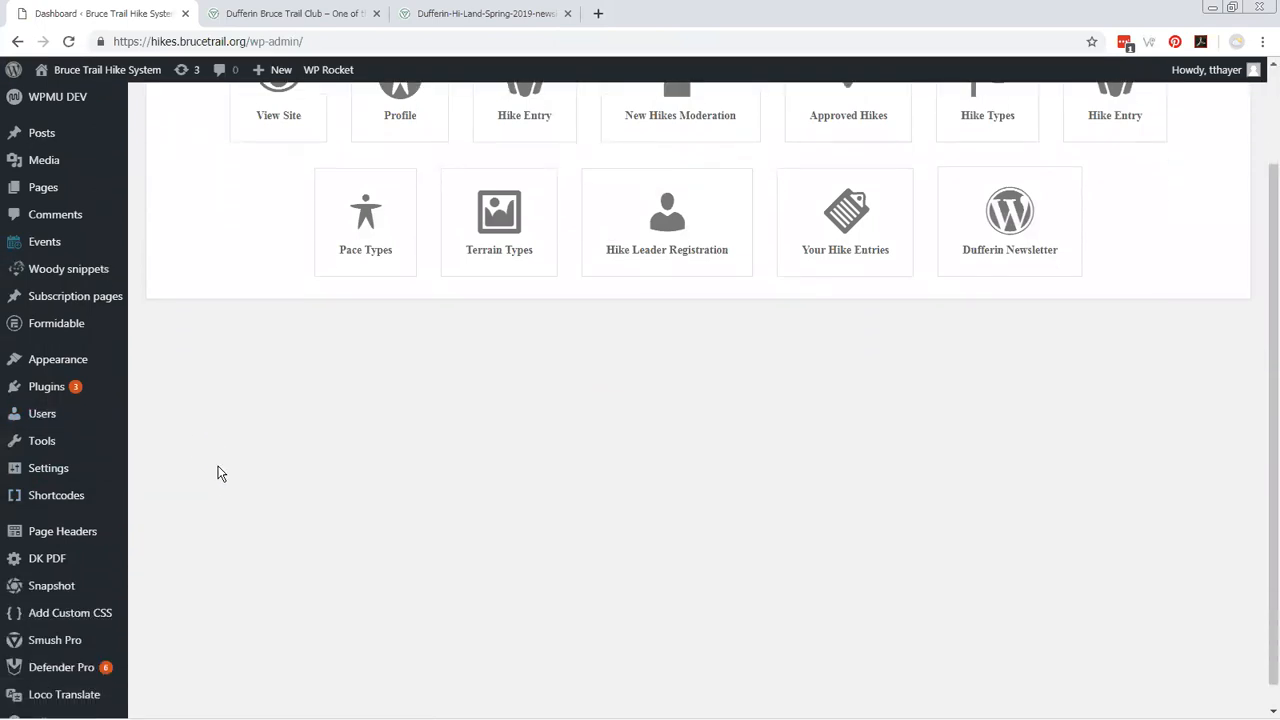
pyautogui.scroll(-1, 220, 472)
pyautogui.scroll(2, 218, 471)
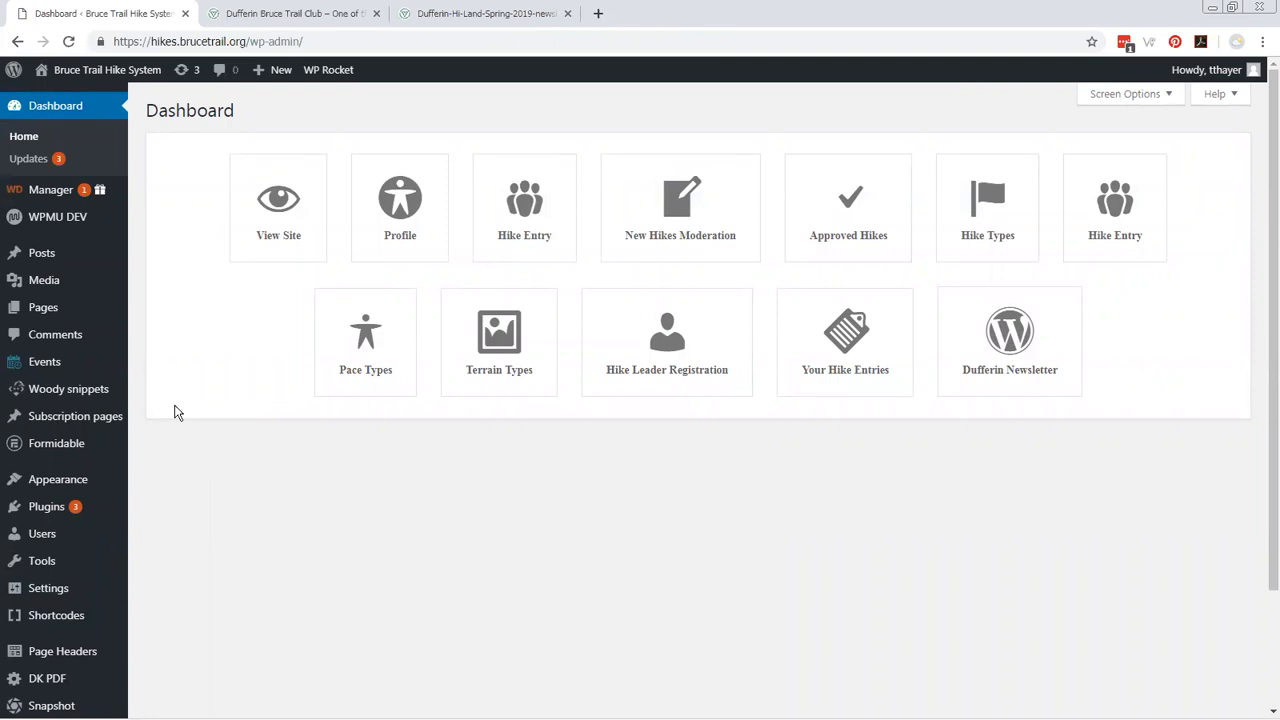
pyautogui.moveTo(46, 366)
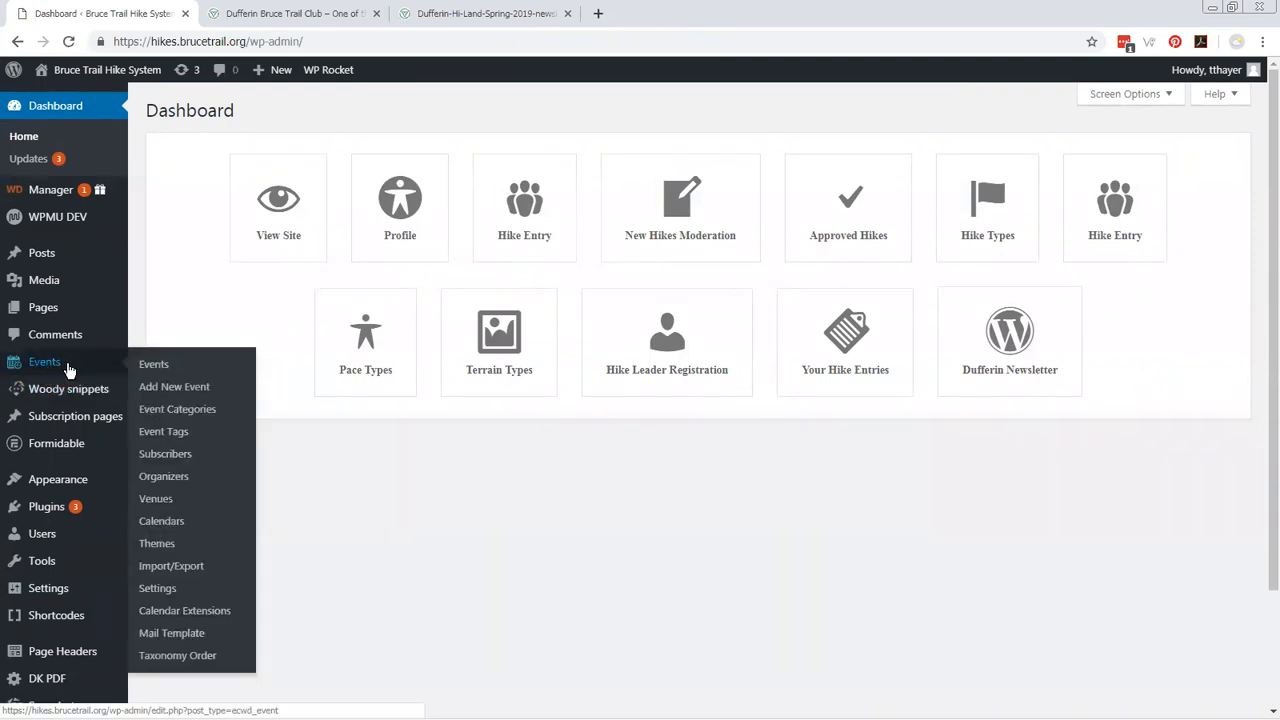
pyautogui.moveTo(100, 482)
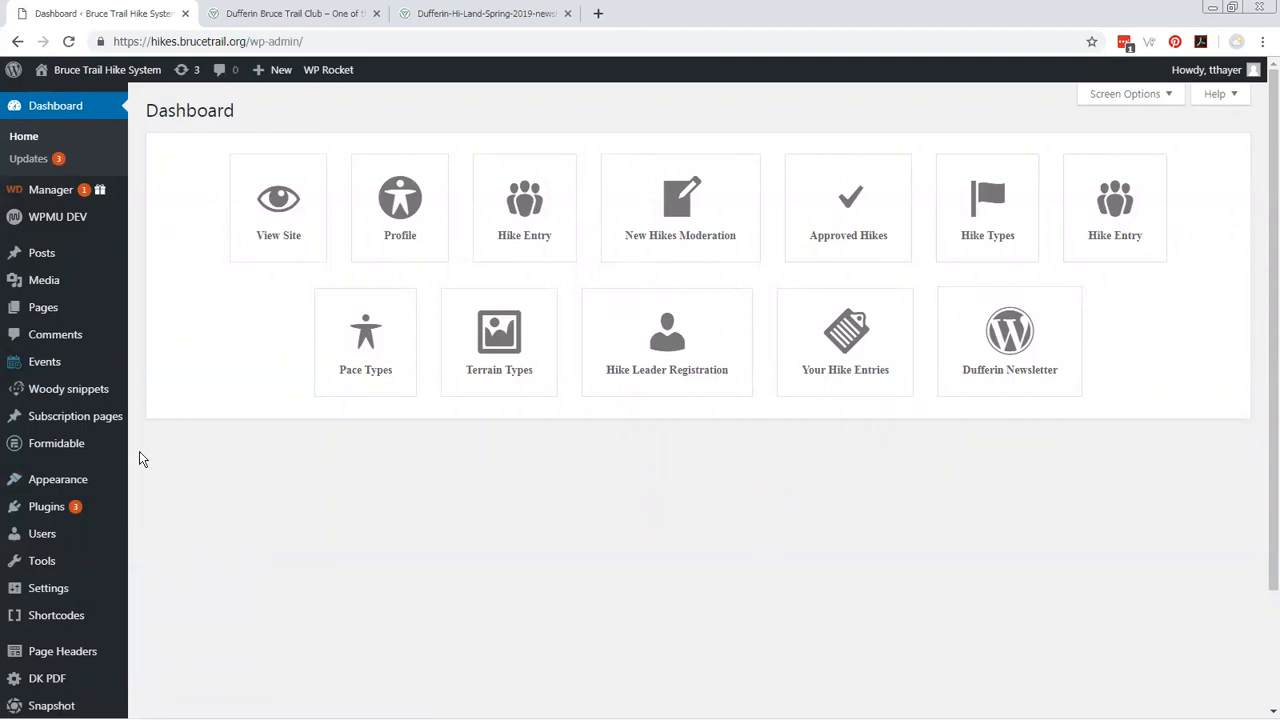
# Open the Hikes Entry Form for editing from the Formidable forms list.
pyautogui.moveTo(63, 444)
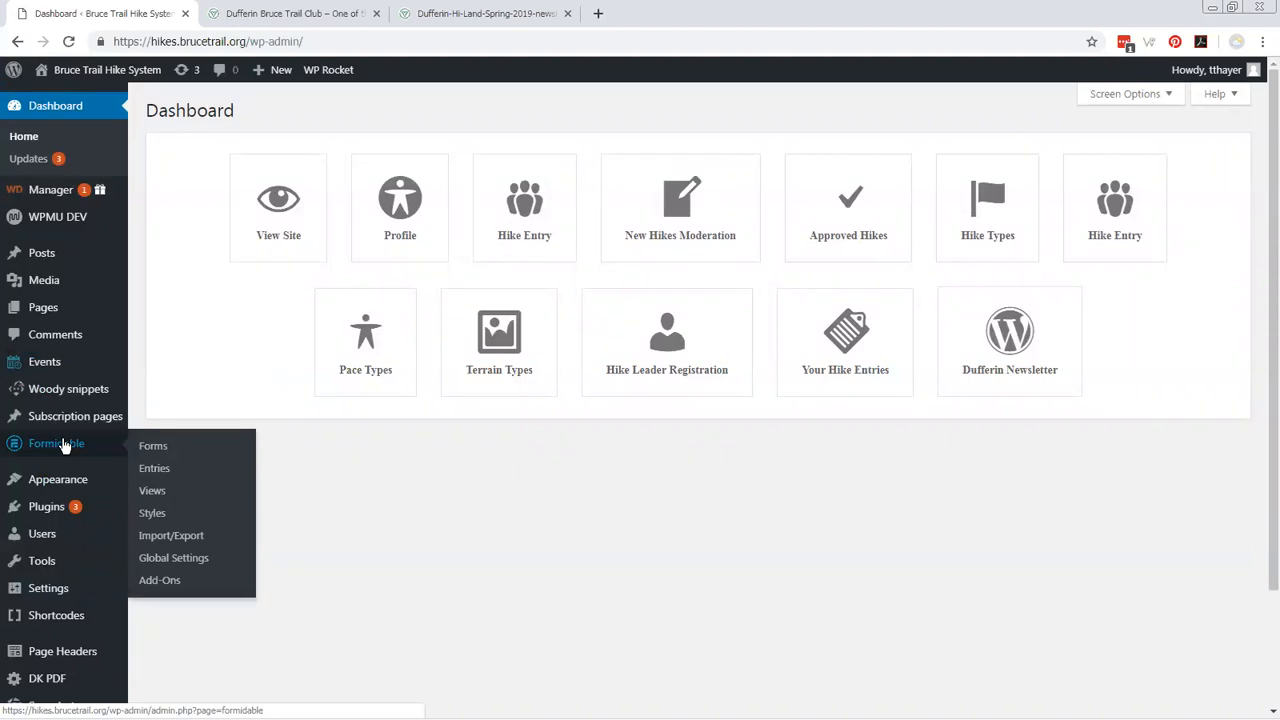
pyautogui.click(153, 448)
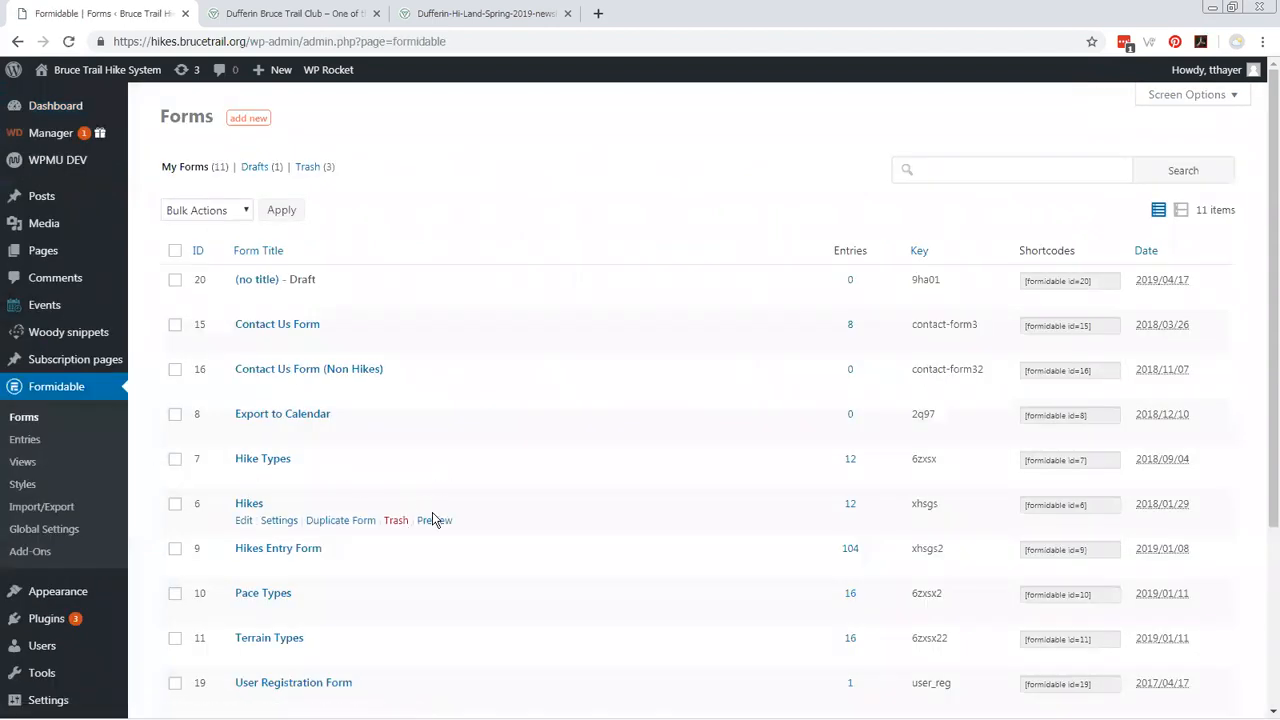
pyautogui.click(286, 550)
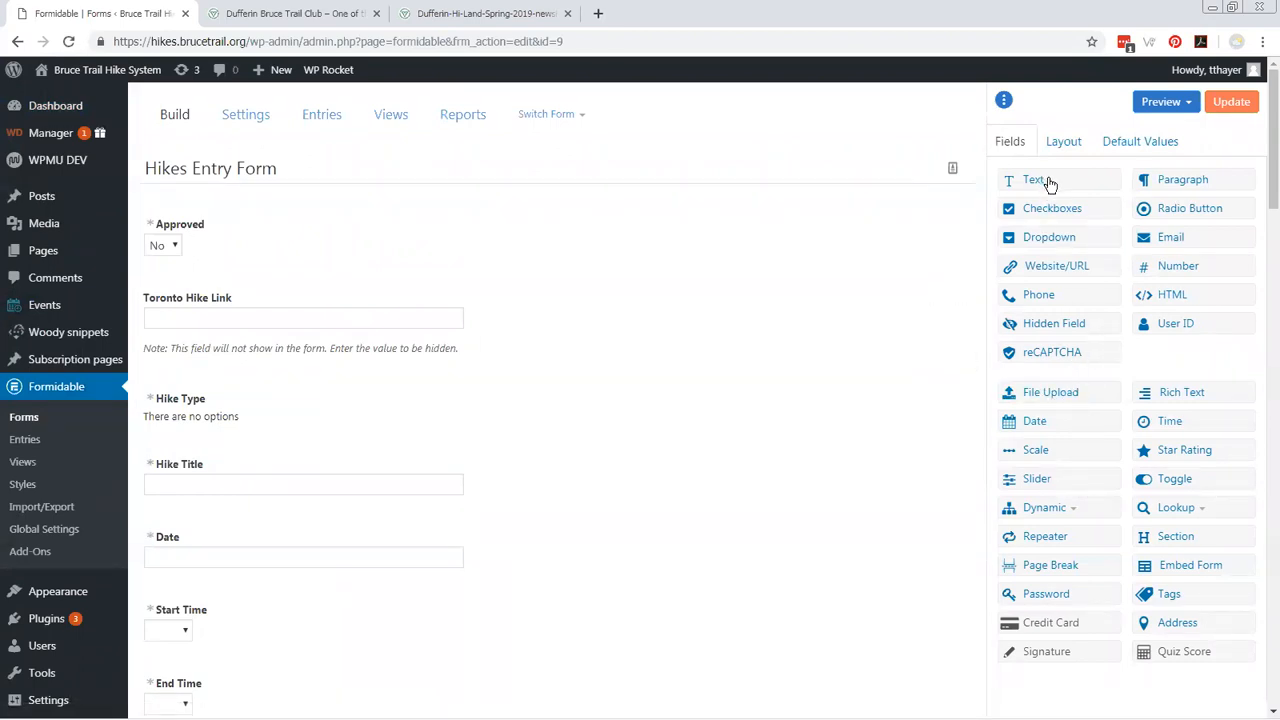
# Add a Text field between Hike Type and Hike Title and label it "Dufferin Special Field".
pyautogui.moveTo(1048, 186); pyautogui.dragTo(213, 450)
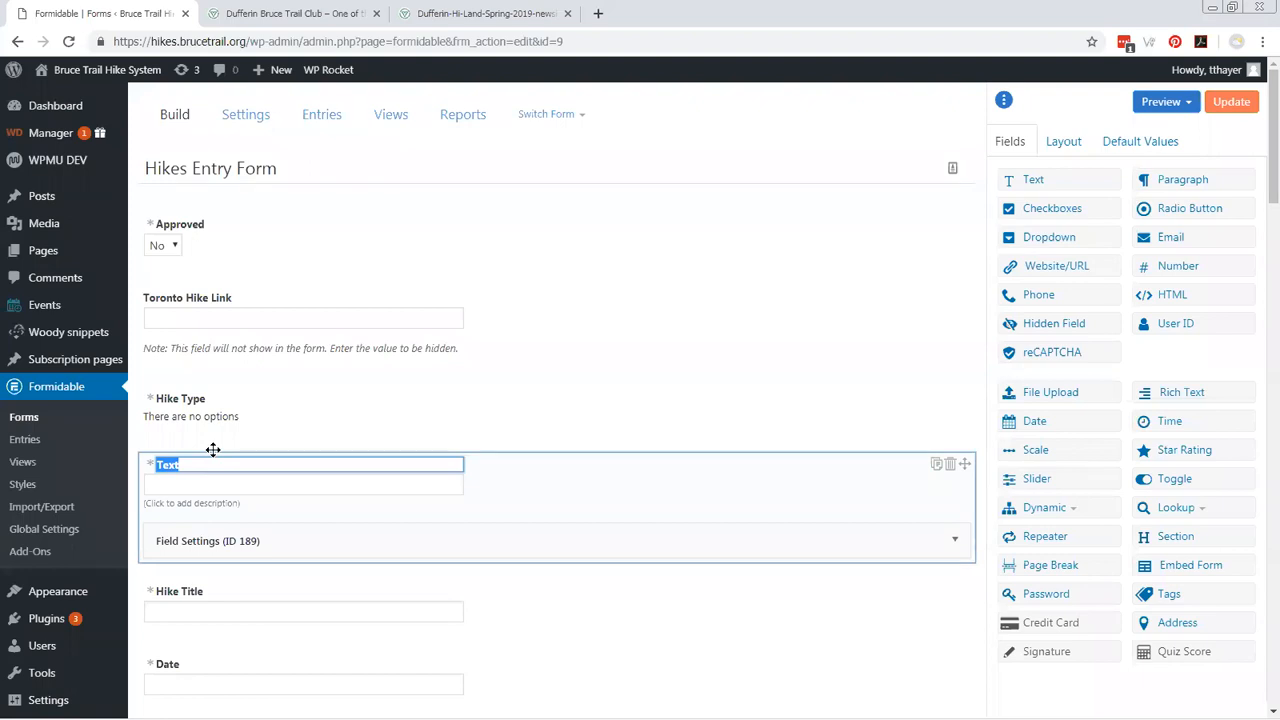
pyautogui.write('Dufferin Special Field')
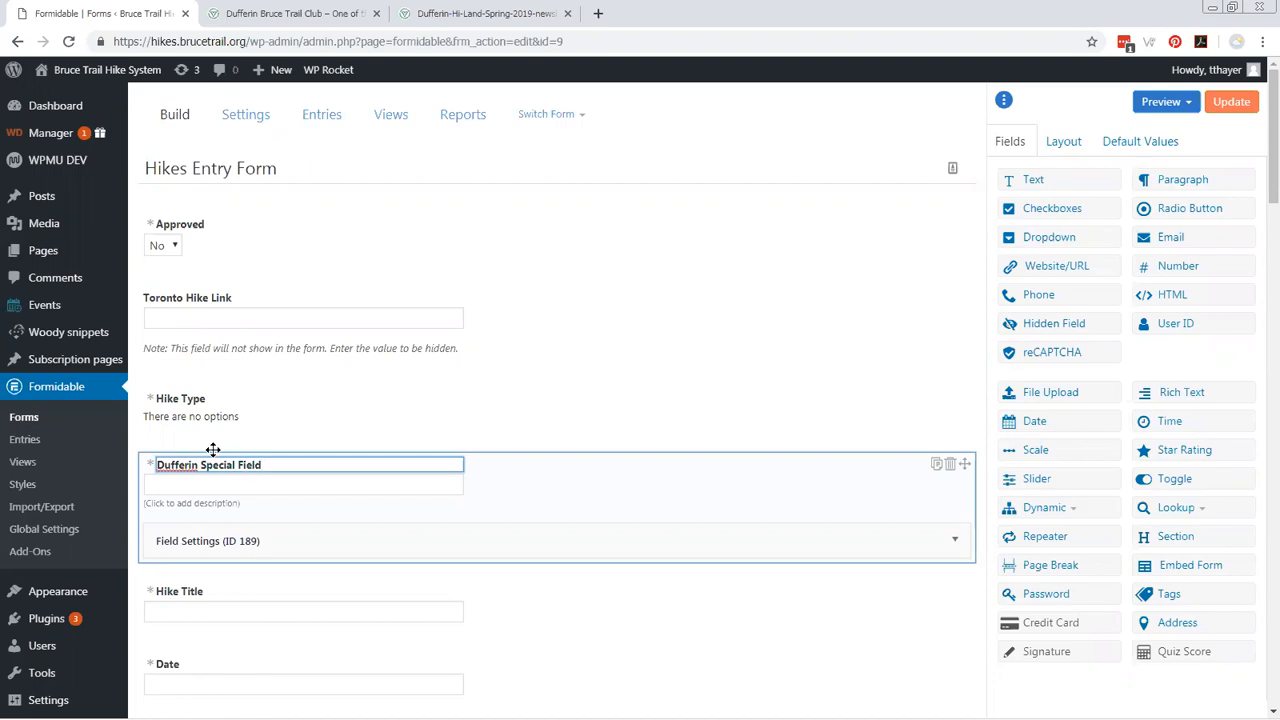
pyautogui.click(631, 543)
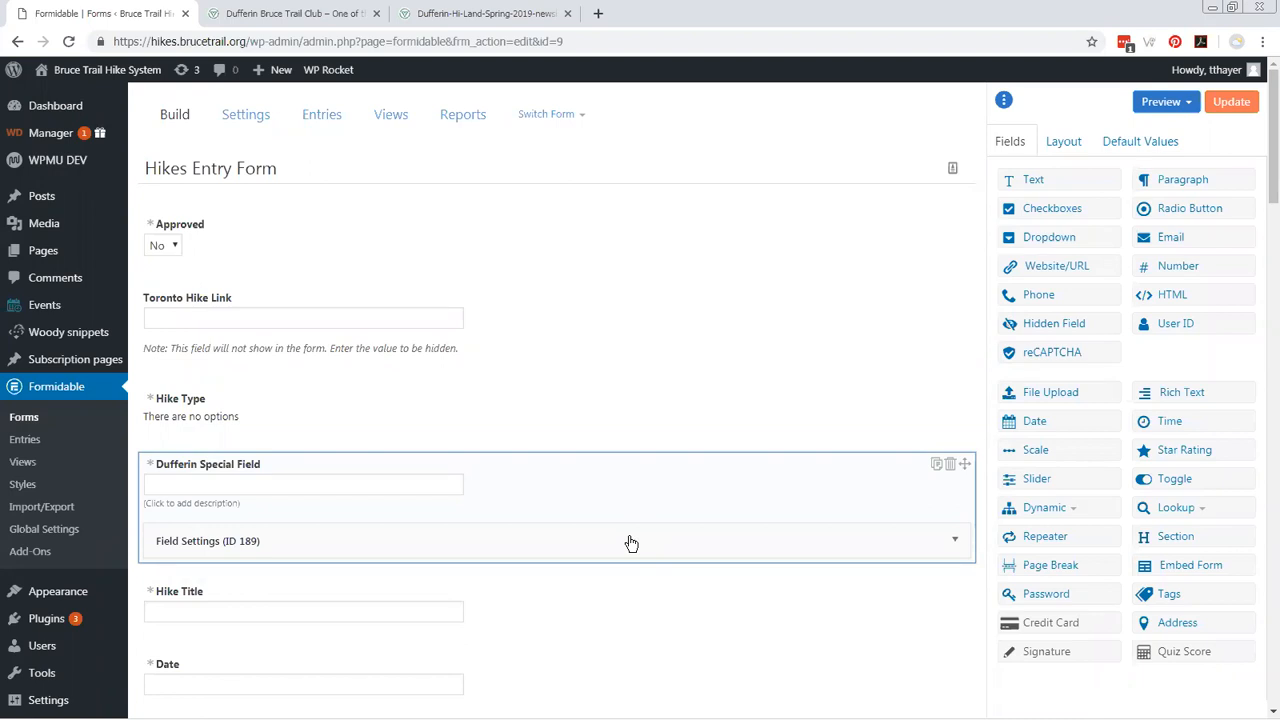
# Expand the settings of the Dufferin Special Field and add conditional logic to it.
pyautogui.click(631, 541)
pyautogui.scroll(-3, 635, 532)
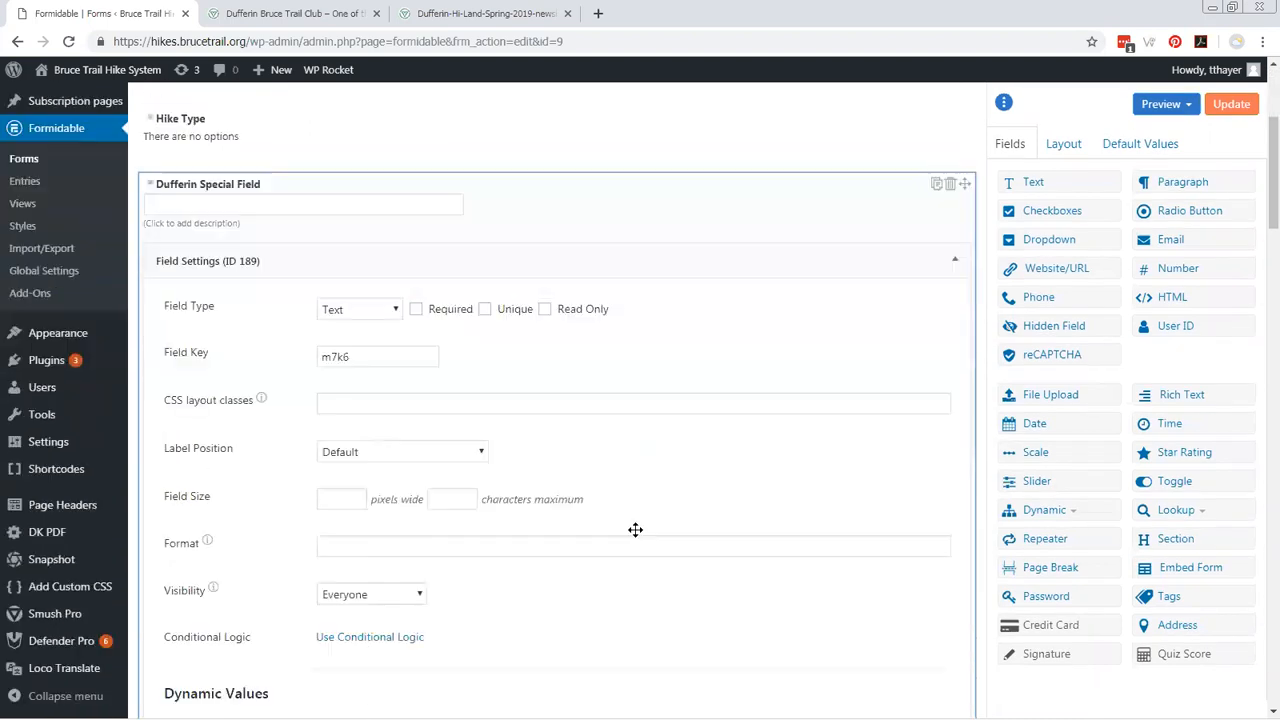
pyautogui.scroll(-3, 635, 529)
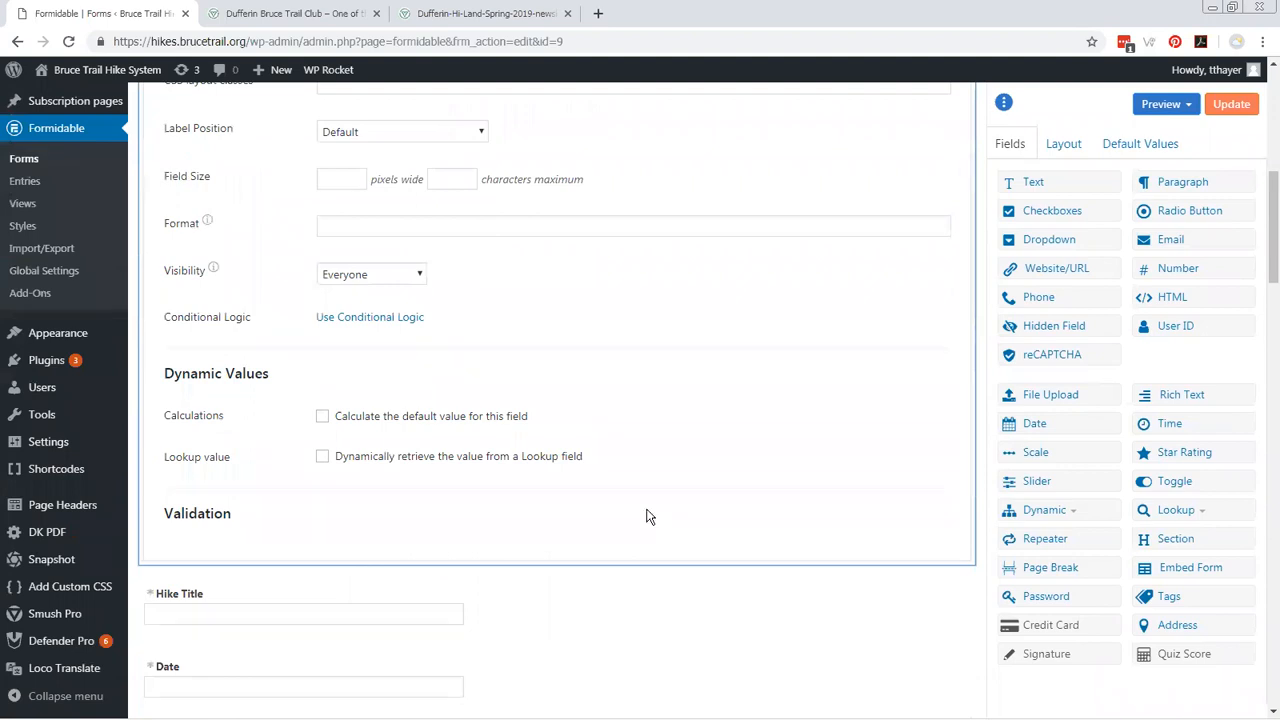
pyautogui.scroll(2, 634, 434)
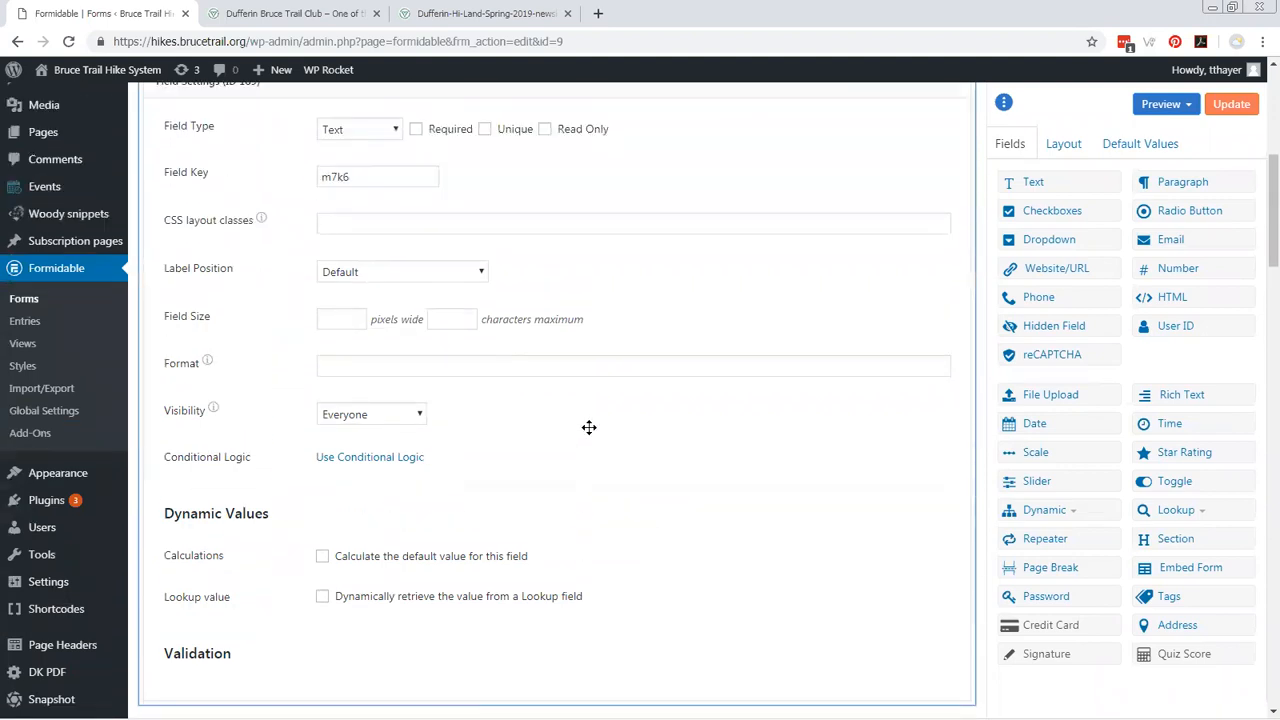
pyautogui.click(397, 465)
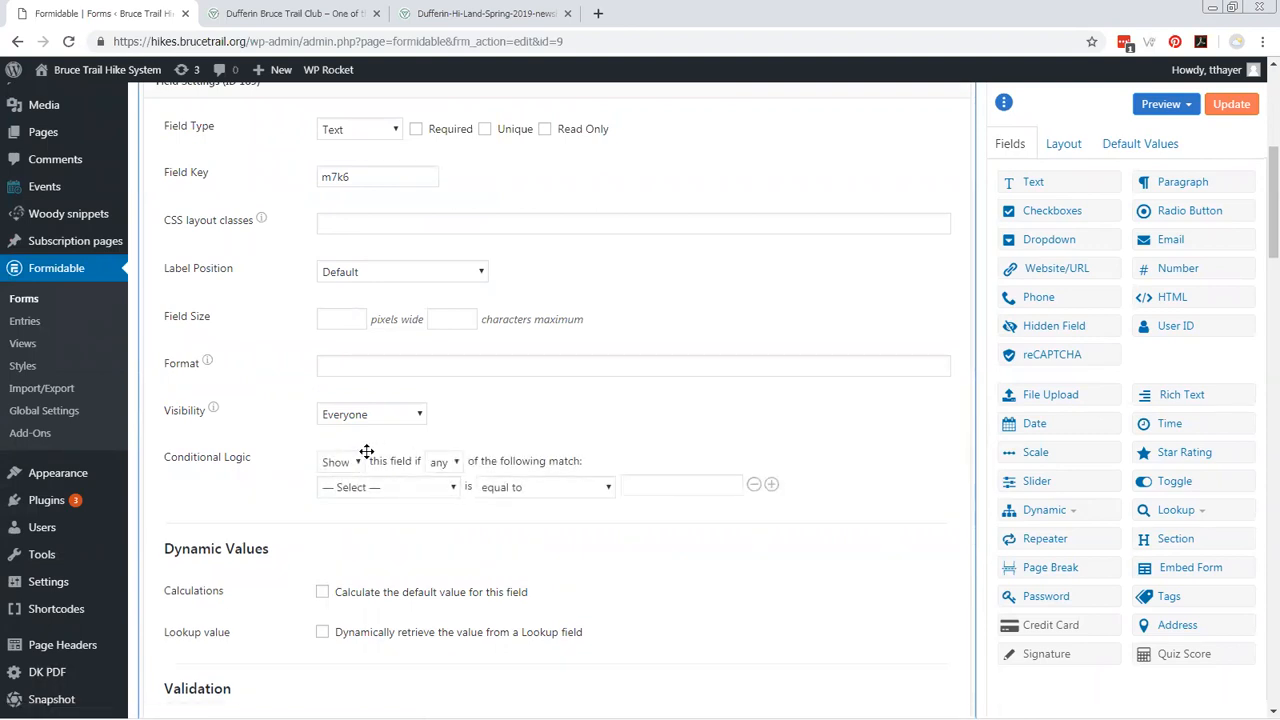
# Set the condition to show the field if Club is equal to "dufferin", and save the form.
pyautogui.click(455, 489)
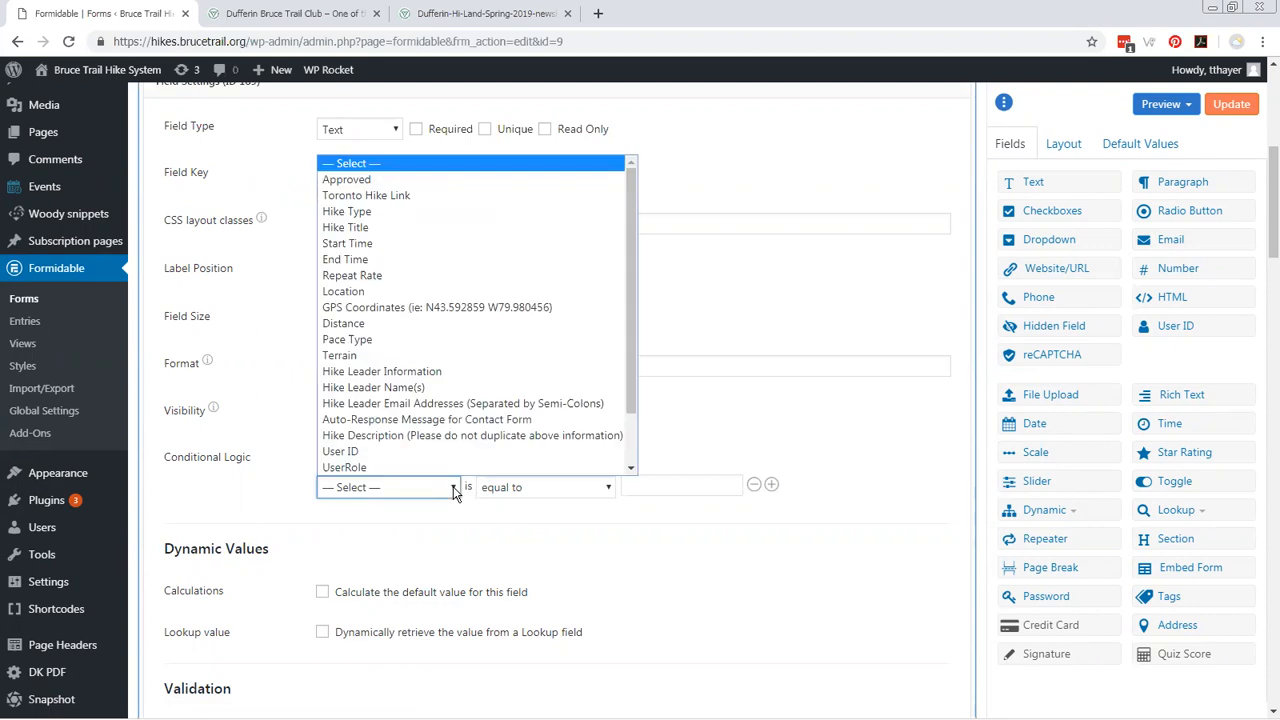
pyautogui.scroll(-1, 420, 300)
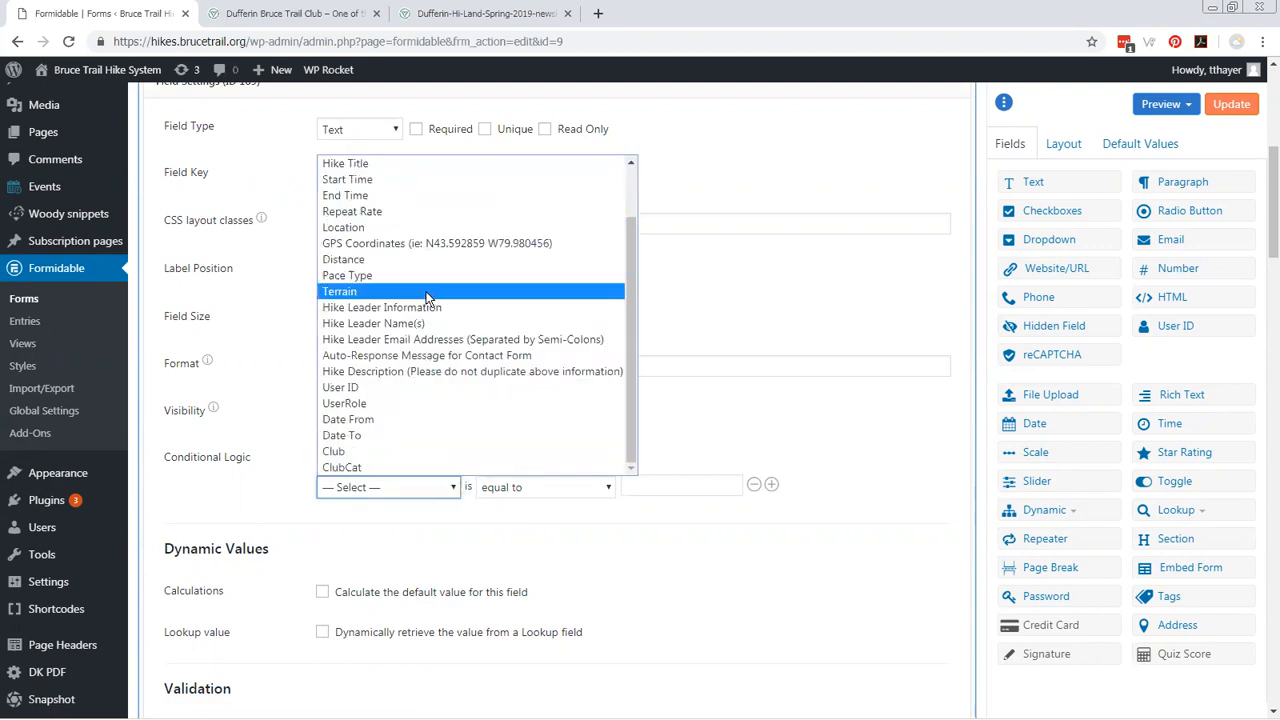
pyautogui.click(360, 453)
pyautogui.click(656, 487)
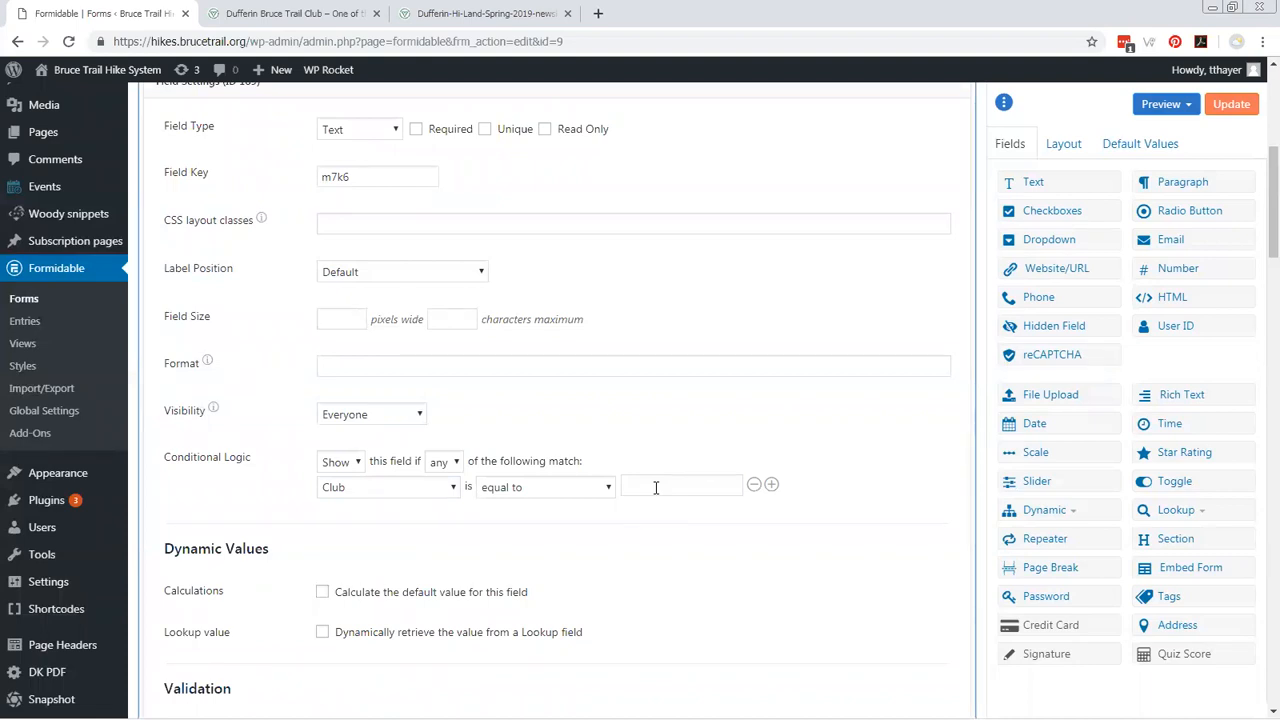
pyautogui.click(656, 487)
pyautogui.write('dufferin')
pyautogui.click(1232, 105)
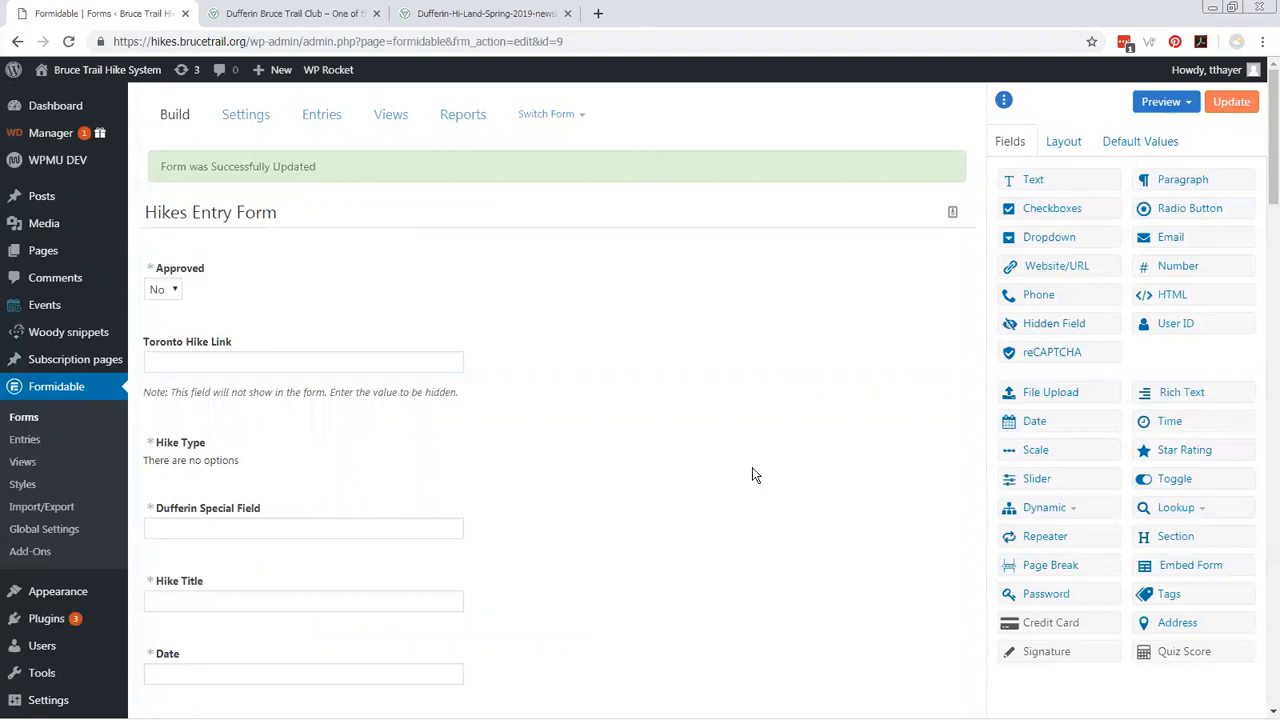
# Log out of the administrator account and switch to the Firefox window showing the Hike Schedule.
pyautogui.moveTo(1193, 76)
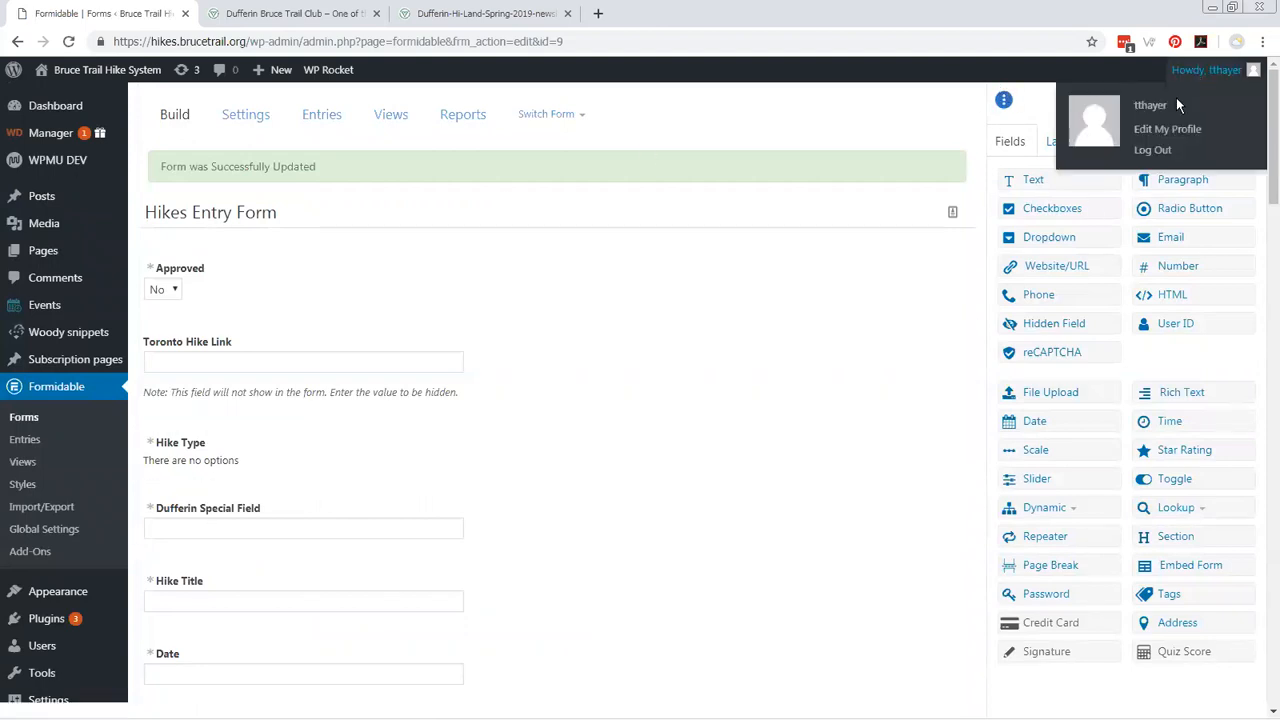
pyautogui.click(1153, 151)
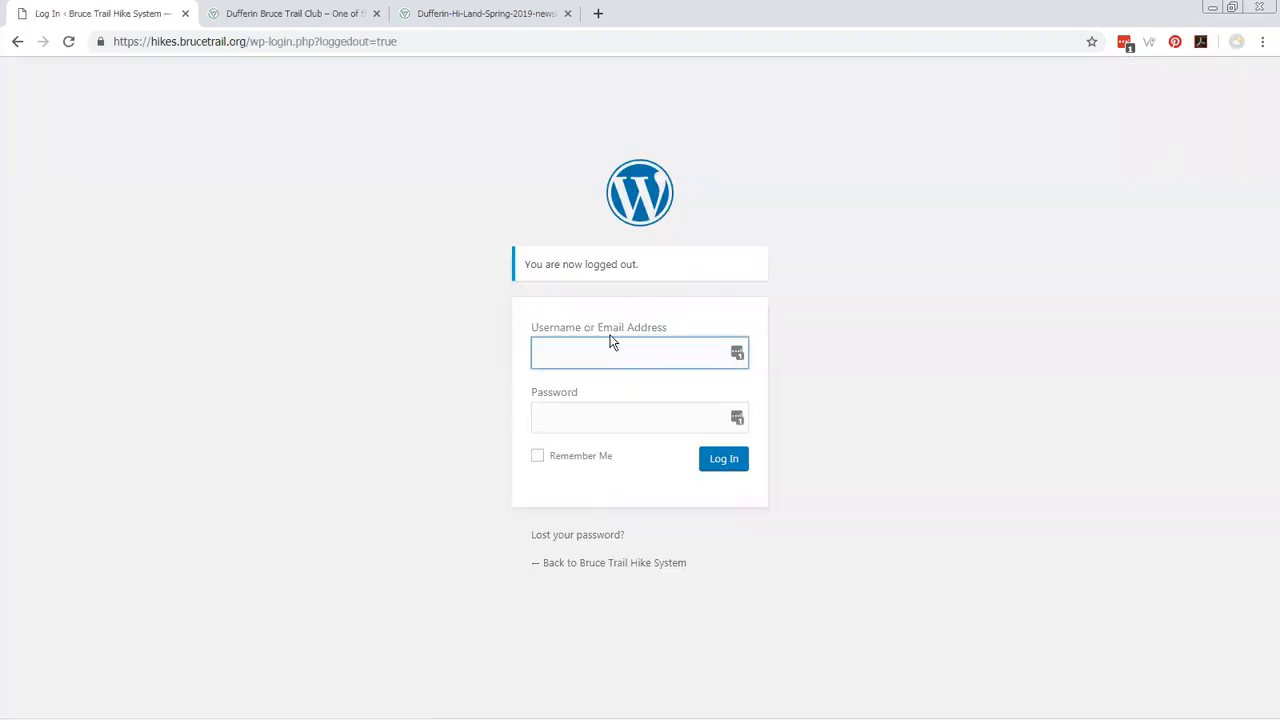
pyautogui.write('duffer')
pyautogui.hotkey('alt', 'Tab')
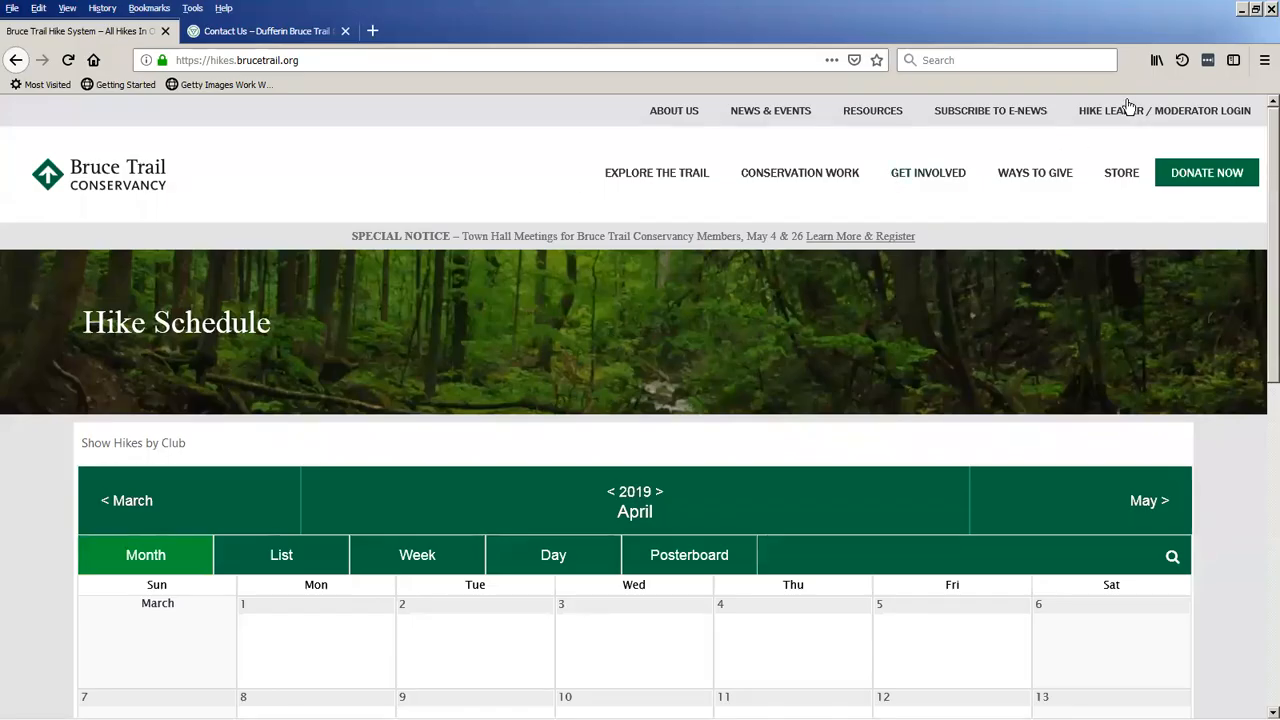
# Open the hike leader / moderator login and log in with the Dufferin hike leader's username and password.
pyautogui.click(1131, 111)
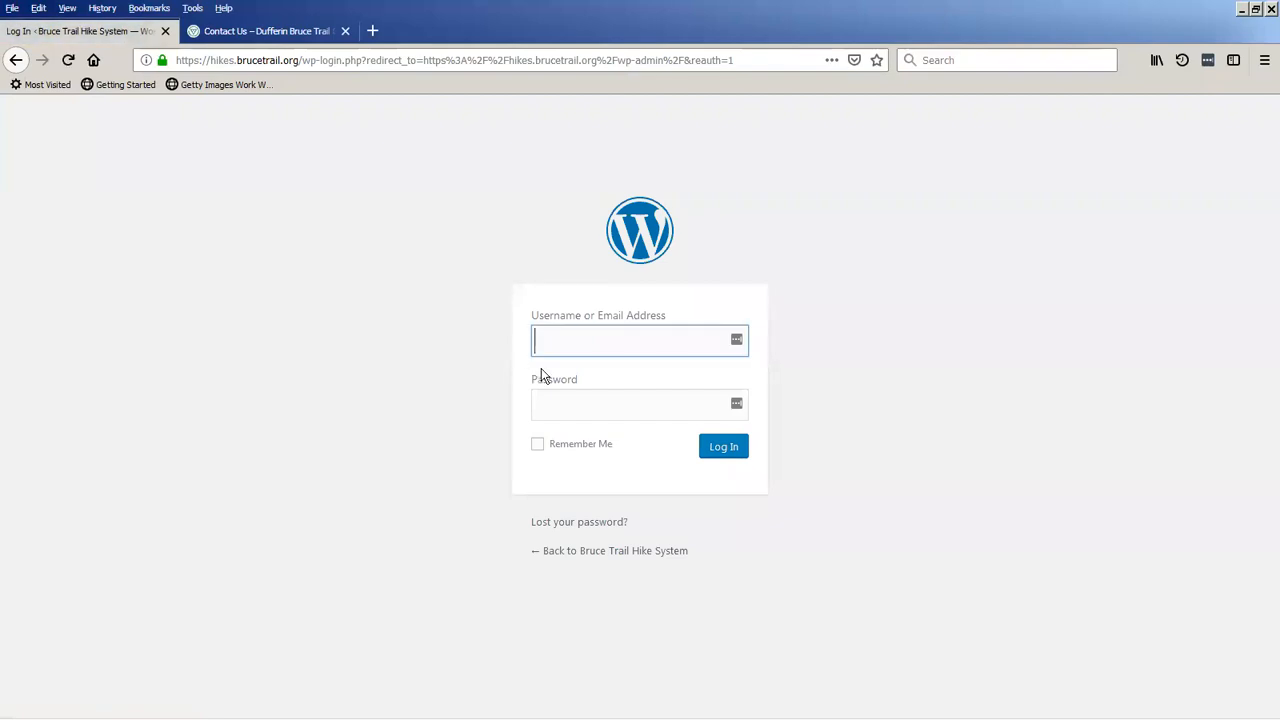
pyautogui.write('duffer')
pyautogui.click(541, 368)
pyautogui.press('Tab')
pyautogui.write('********')
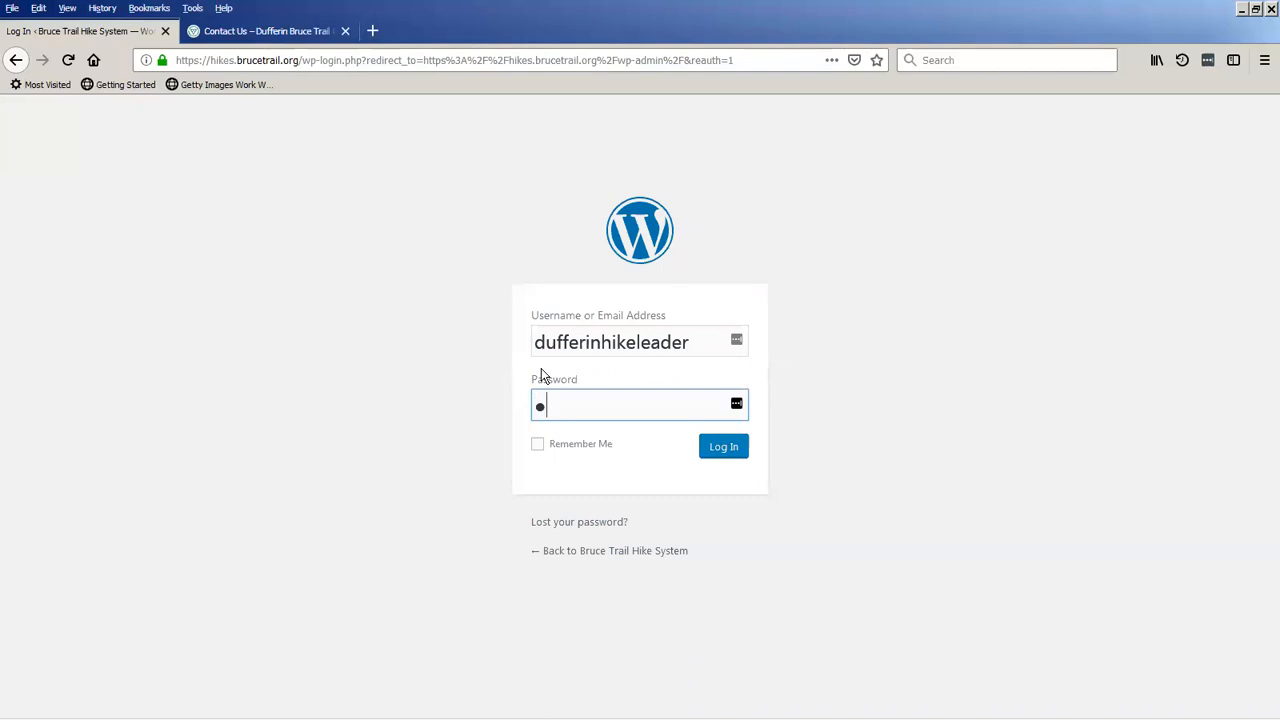
pyautogui.write('*****')
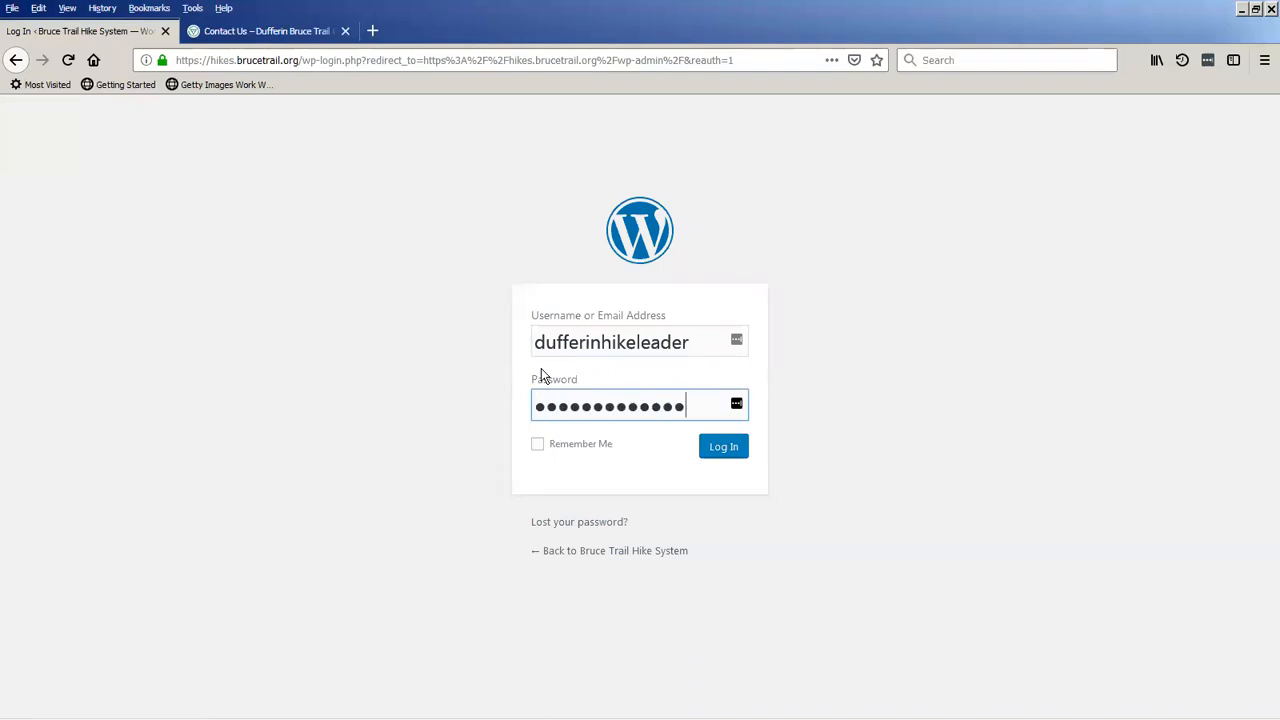
pyautogui.press('Return')
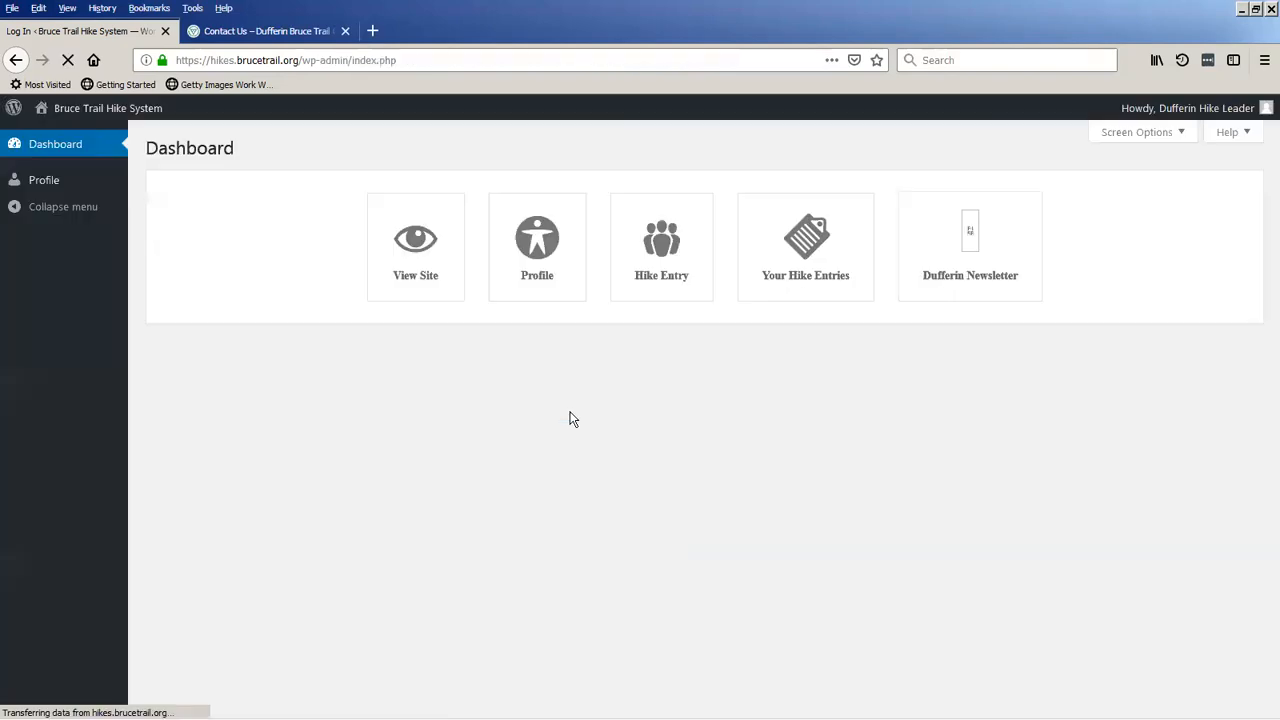
# Open the Hike Entry form to check the Dufferin Special Field, and log out of the Dufferin hike leader account.
pyautogui.click(665, 247)
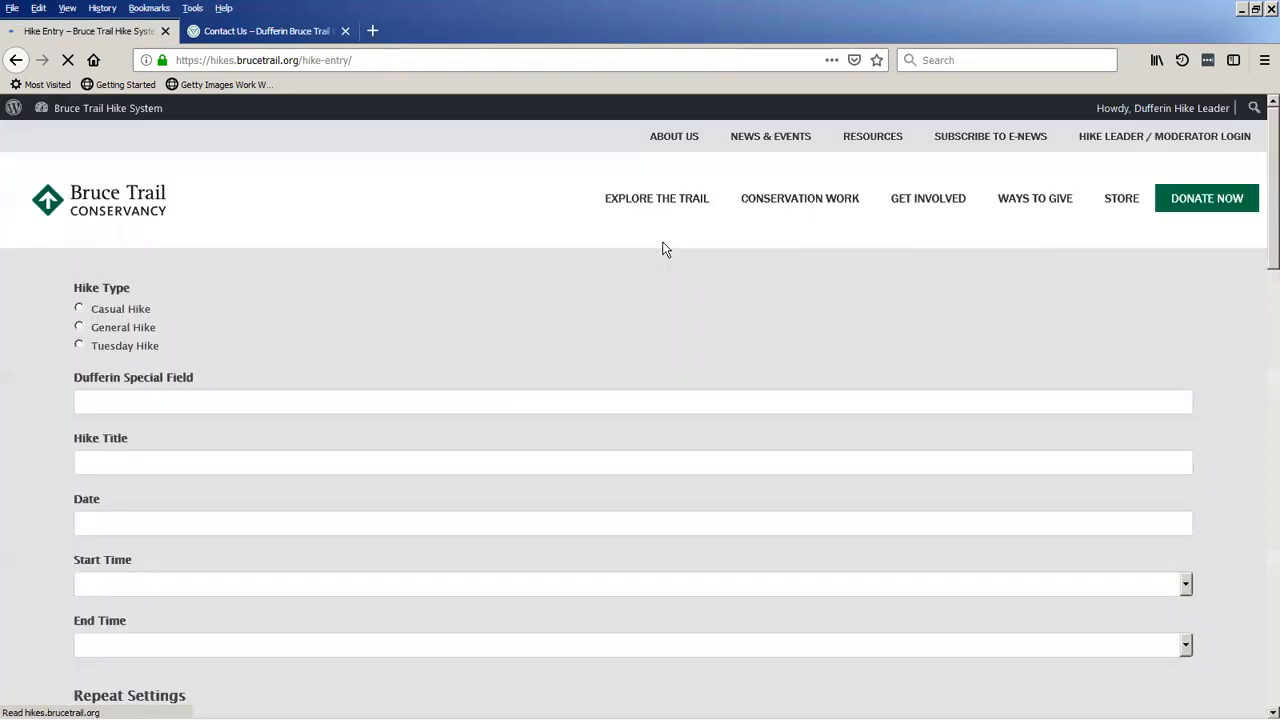
pyautogui.click(124, 395)
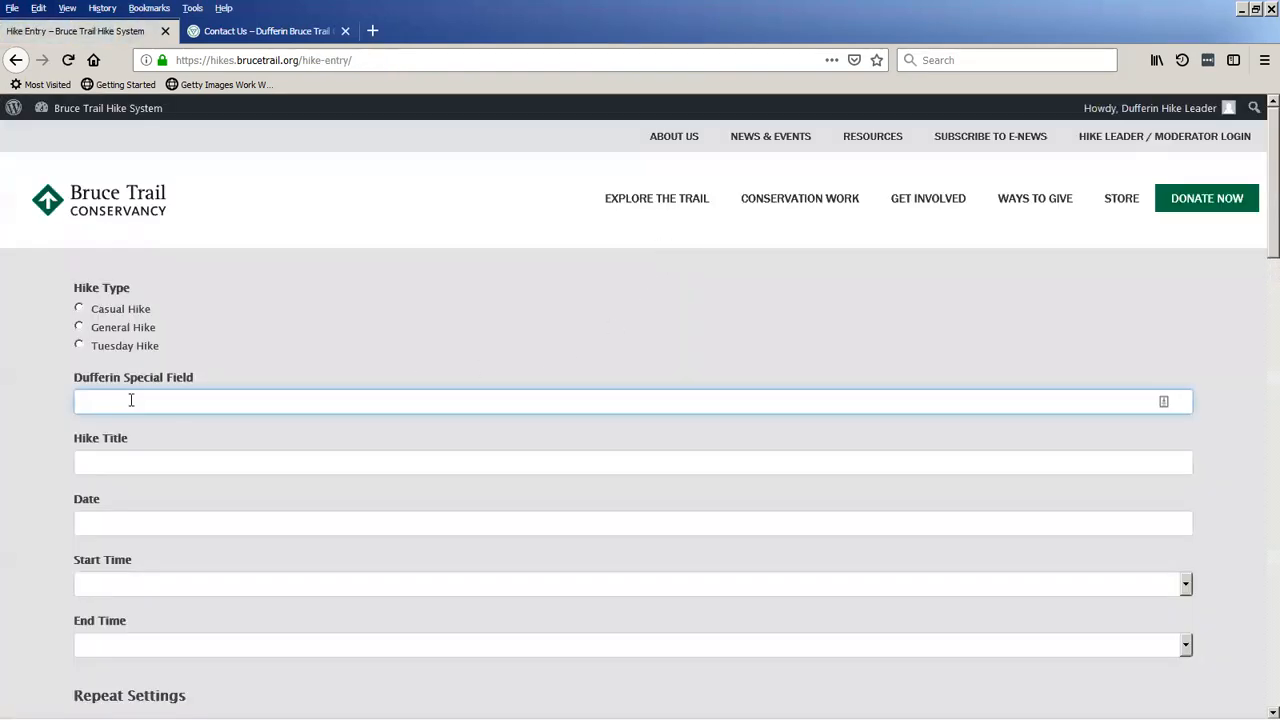
pyautogui.moveTo(1165, 108)
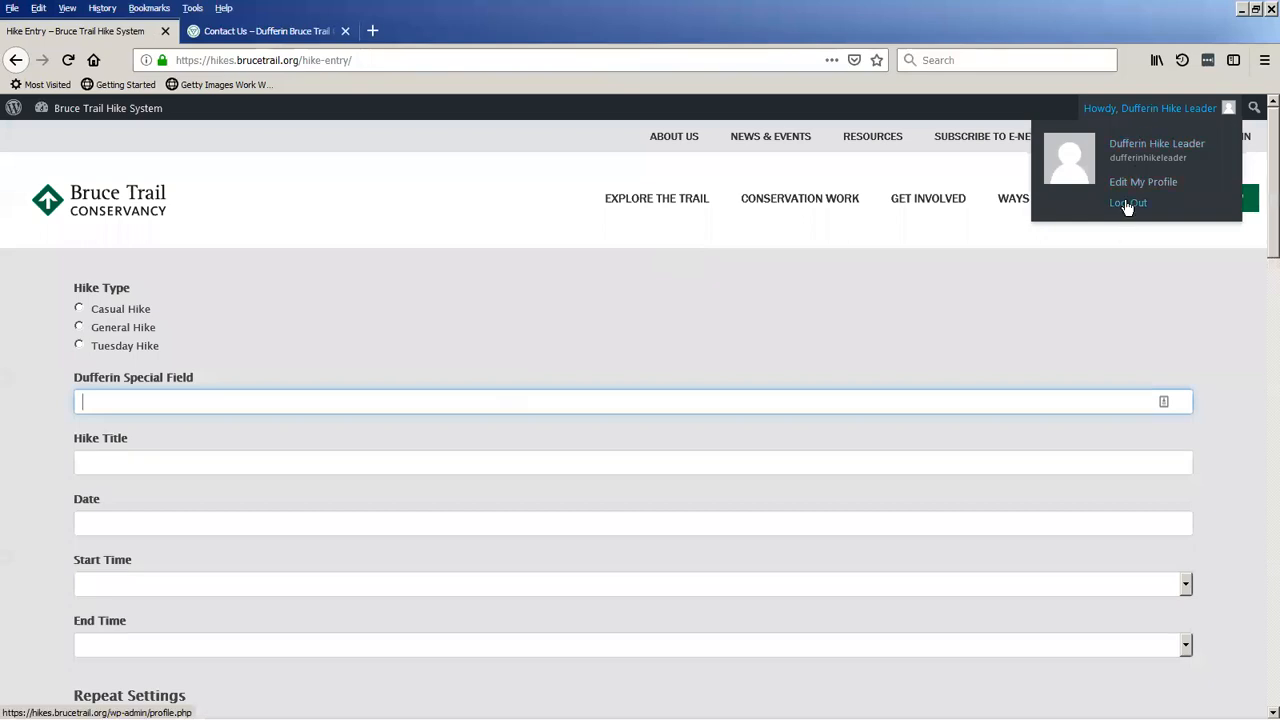
pyautogui.click(1127, 204)
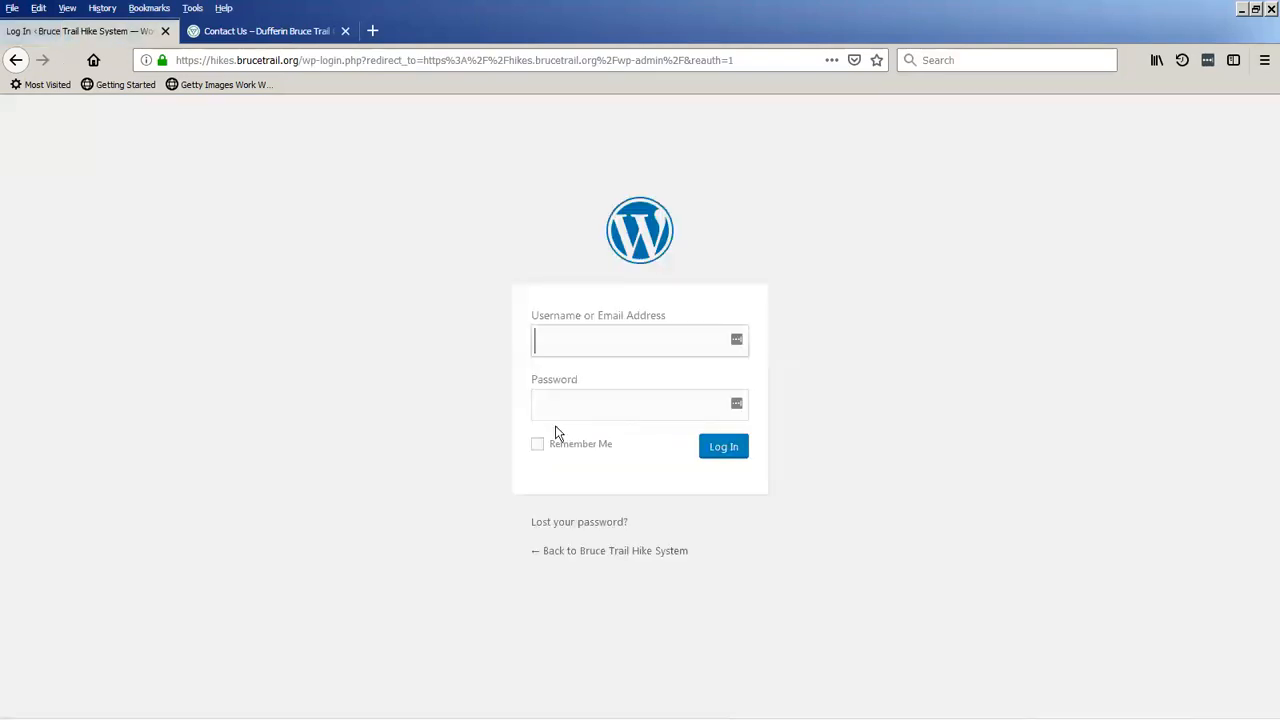
# Log in with the Toronto hike leader's username and the account password.
pyautogui.write('tor')
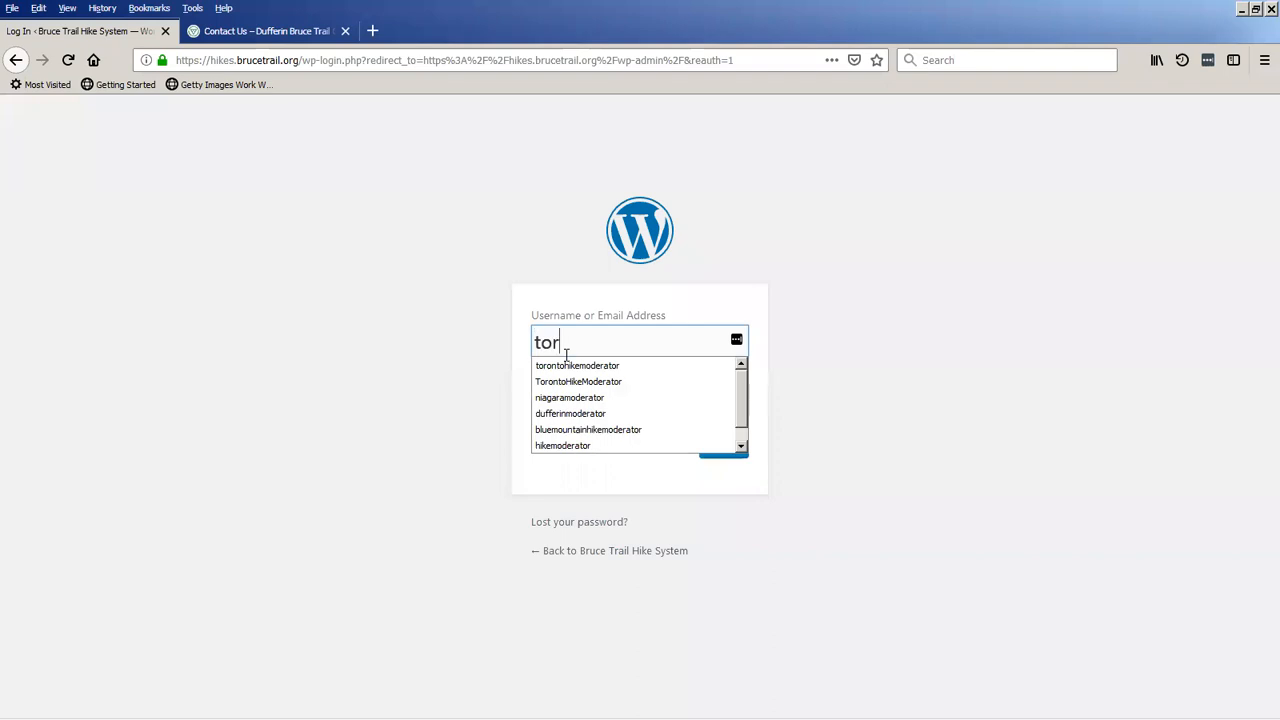
pyautogui.press('Down')
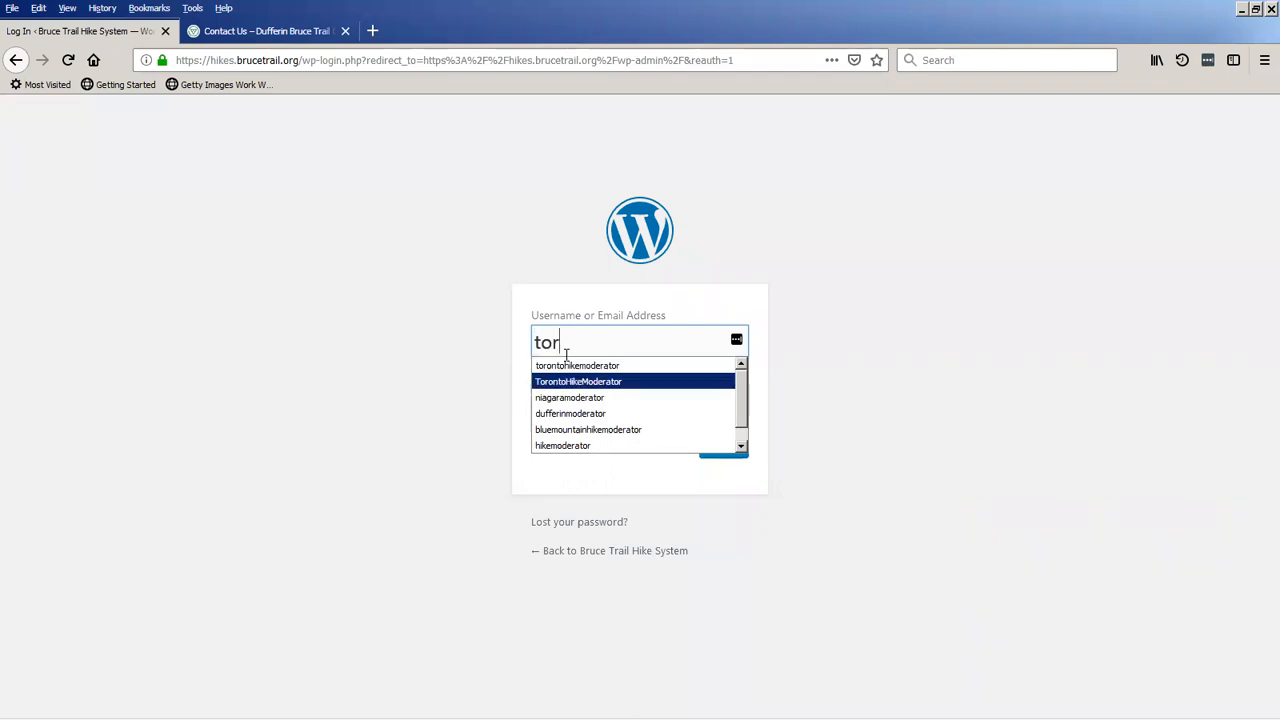
pyautogui.press('Up')
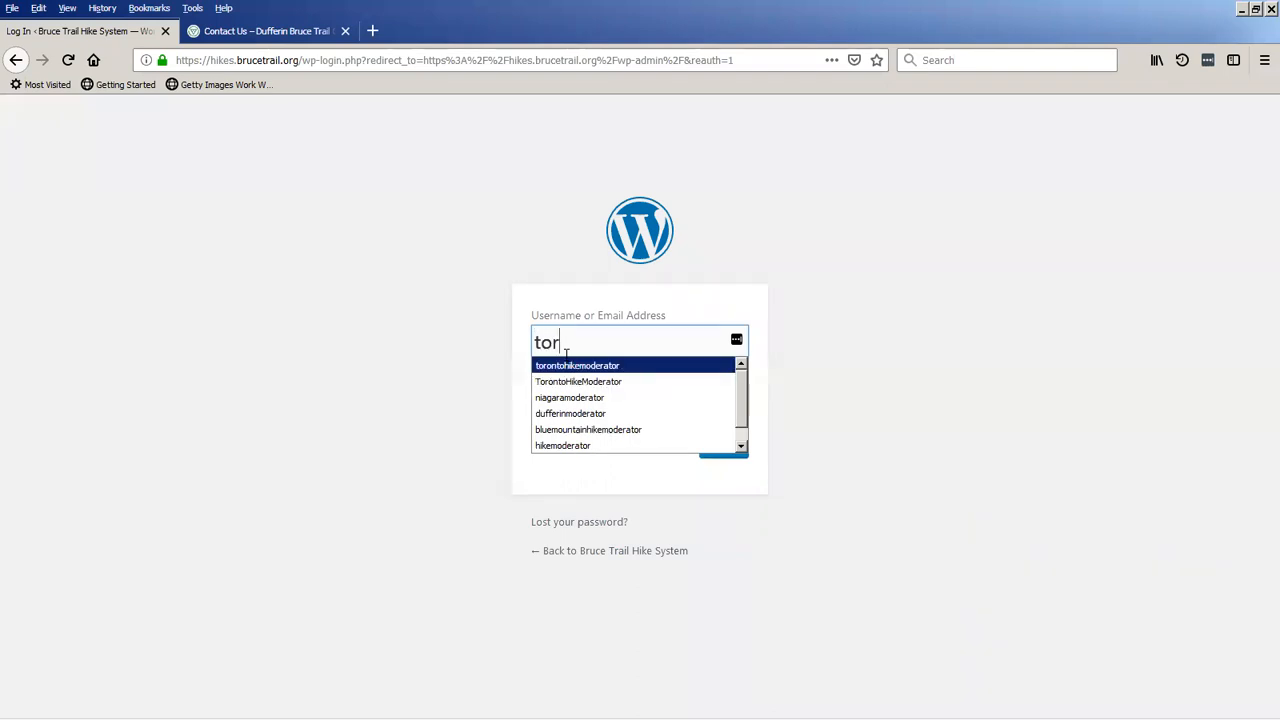
pyautogui.press('Return')
pyautogui.press('BackSpace')
pyautogui.press('BackSpace')
pyautogui.press('BackSpace')
pyautogui.press('BackSpace')
pyautogui.press('BackSpace')
pyautogui.press('BackSpace')
pyautogui.press('BackSpace')
pyautogui.press('BackSpace')
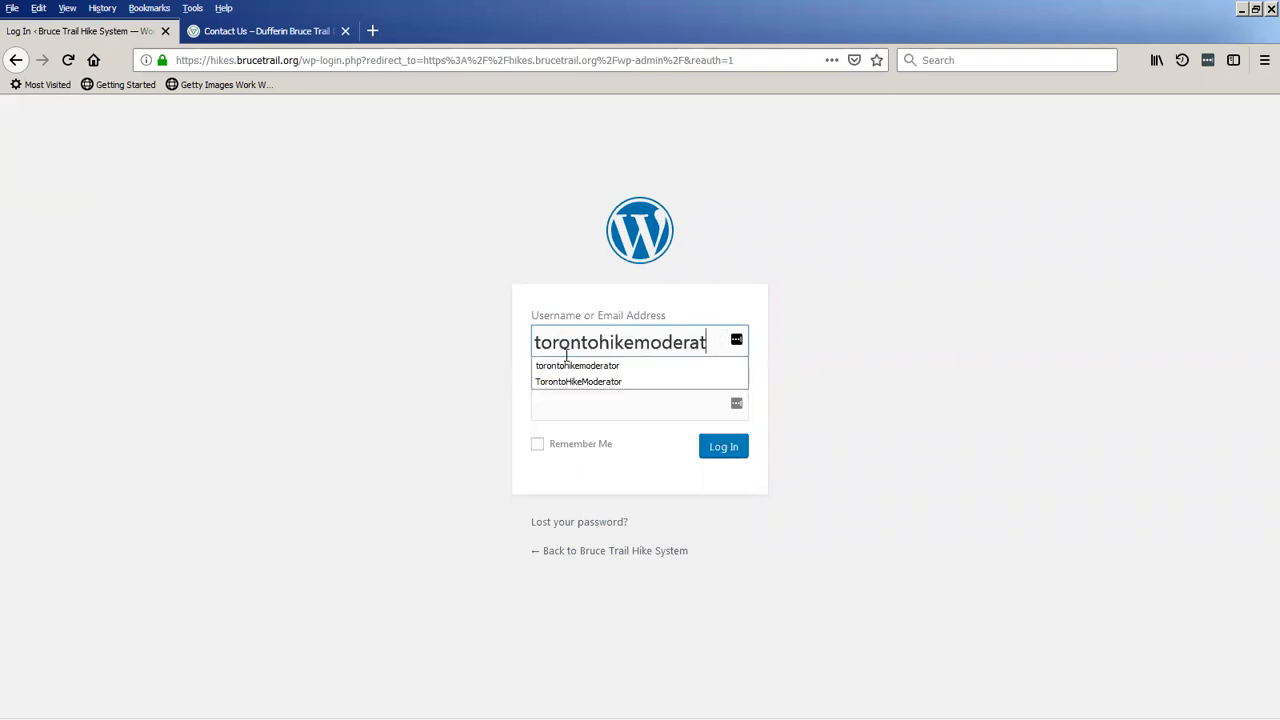
pyautogui.press('BackSpace')
pyautogui.write('leader')
pyautogui.press('Tab')
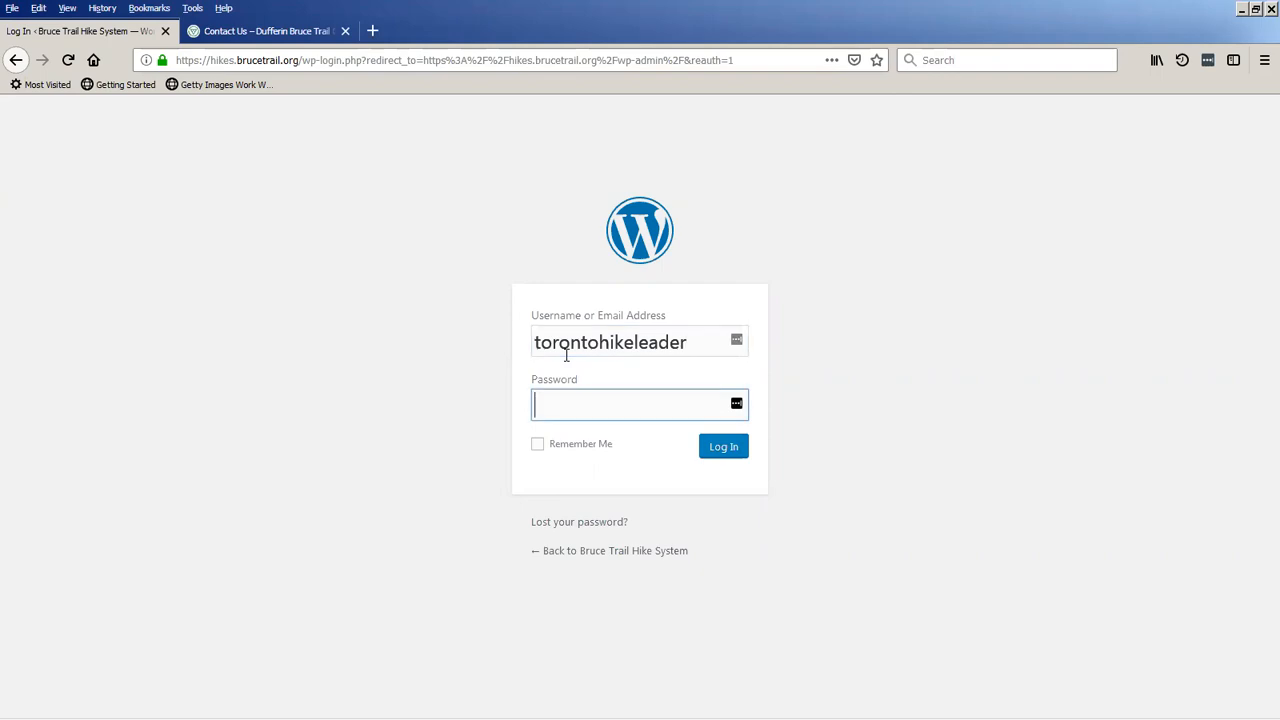
pyautogui.write('••••••••••••••')
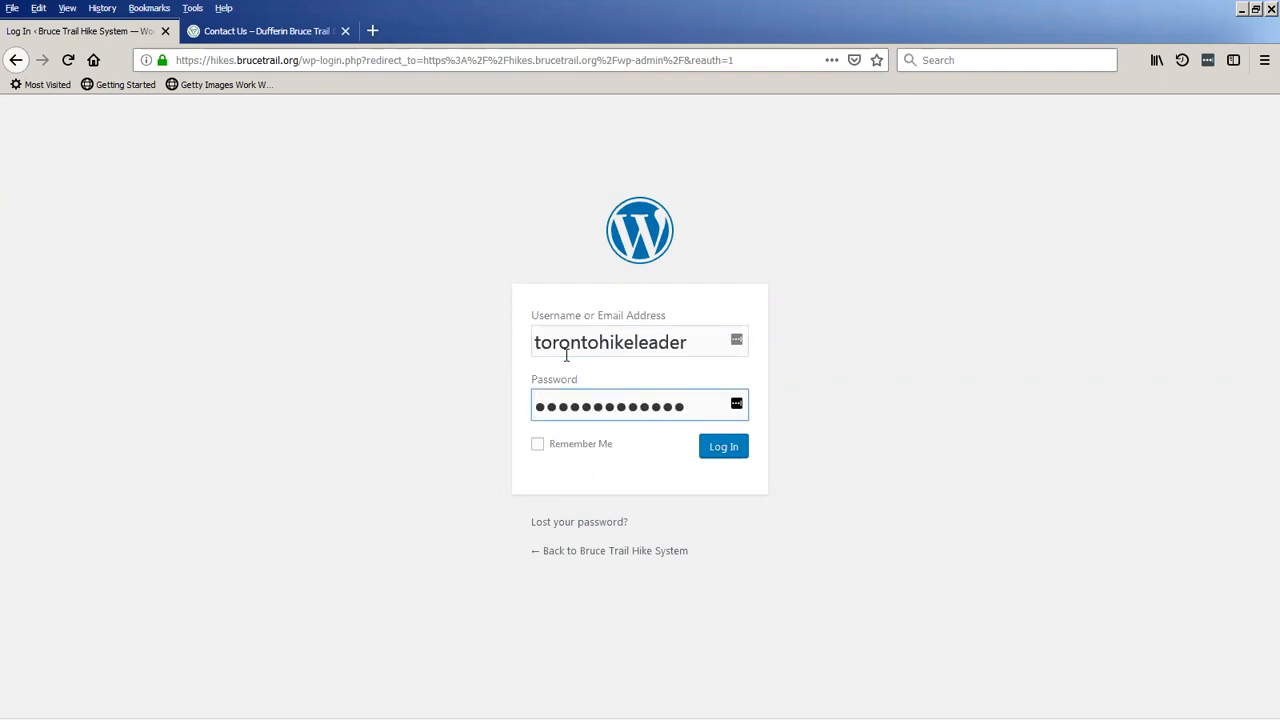
pyautogui.press('Return')
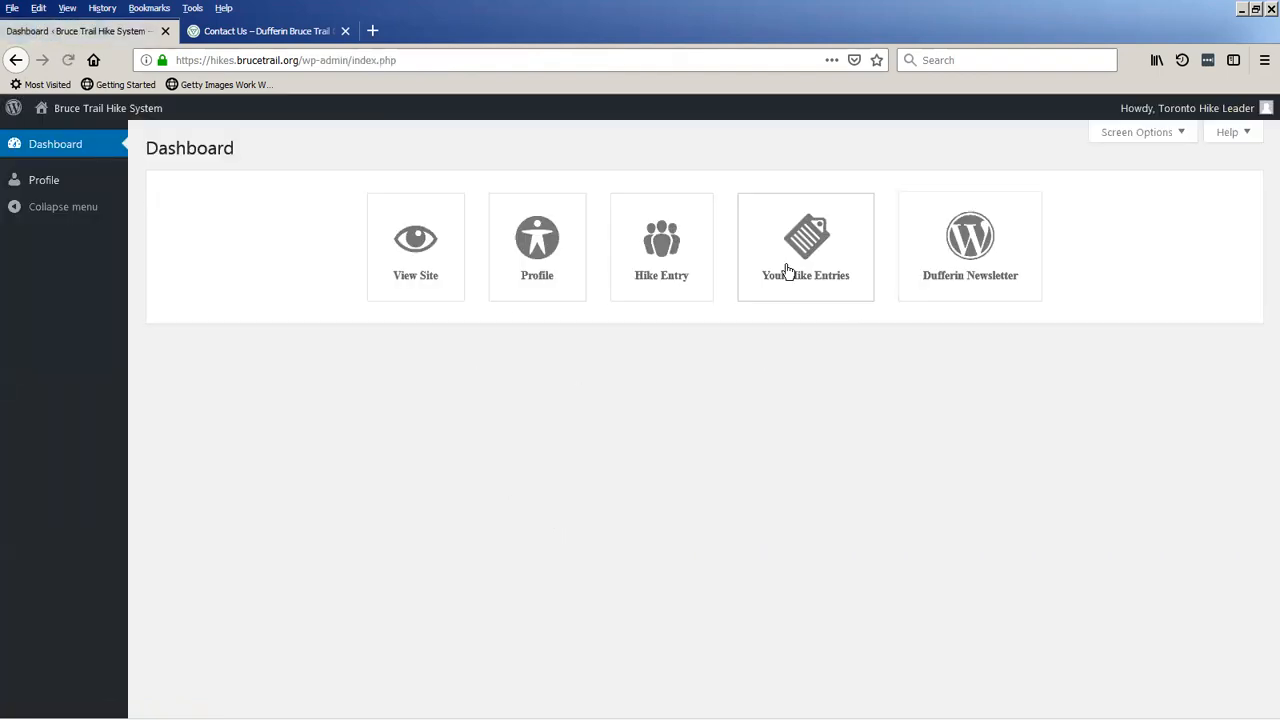
# Open the Hike Entry form as the Toronto hike leader and review its fields from Hike Type to Terrain.
pyautogui.click(664, 268)
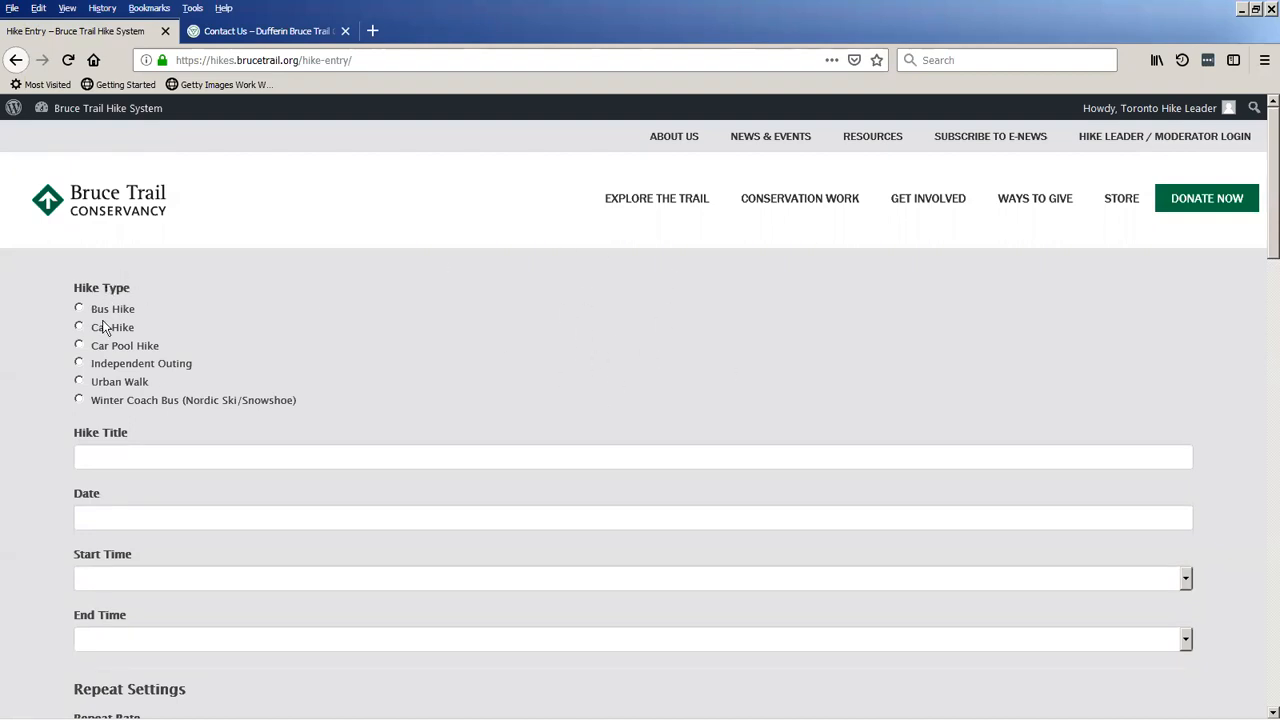
pyautogui.scroll(-8, 8, 497)
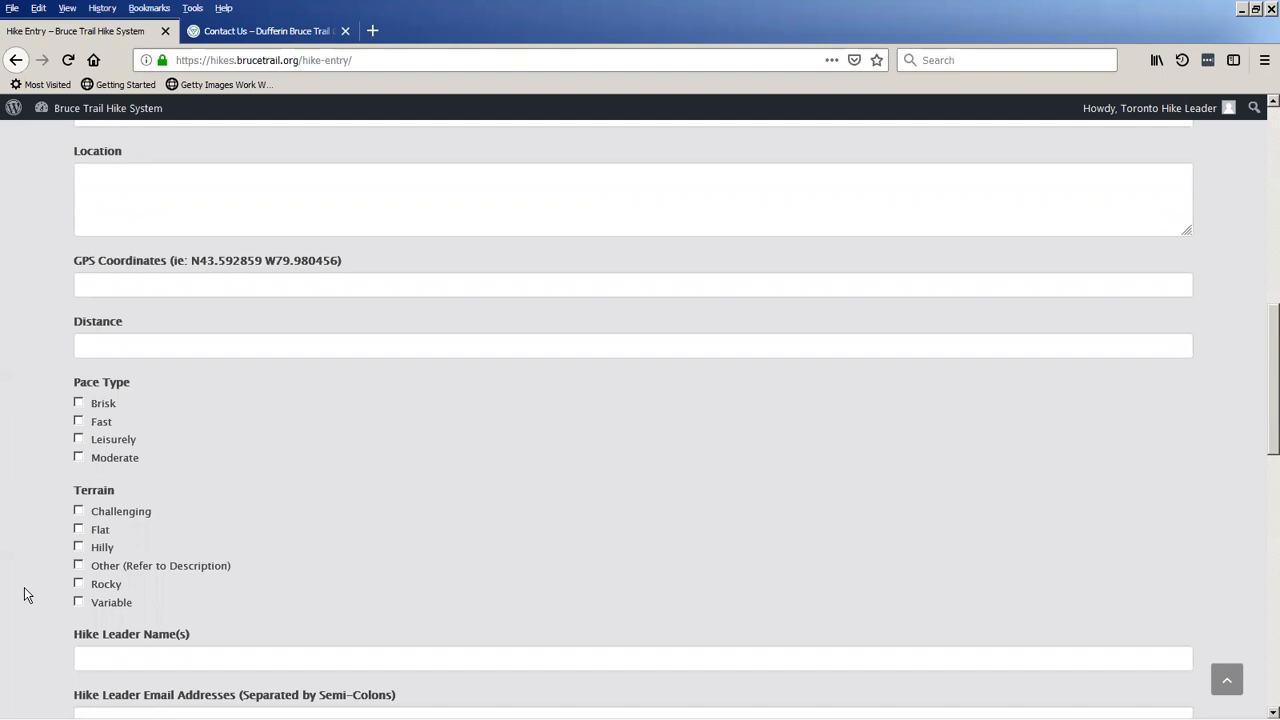
pyautogui.scroll(6, 24, 587)
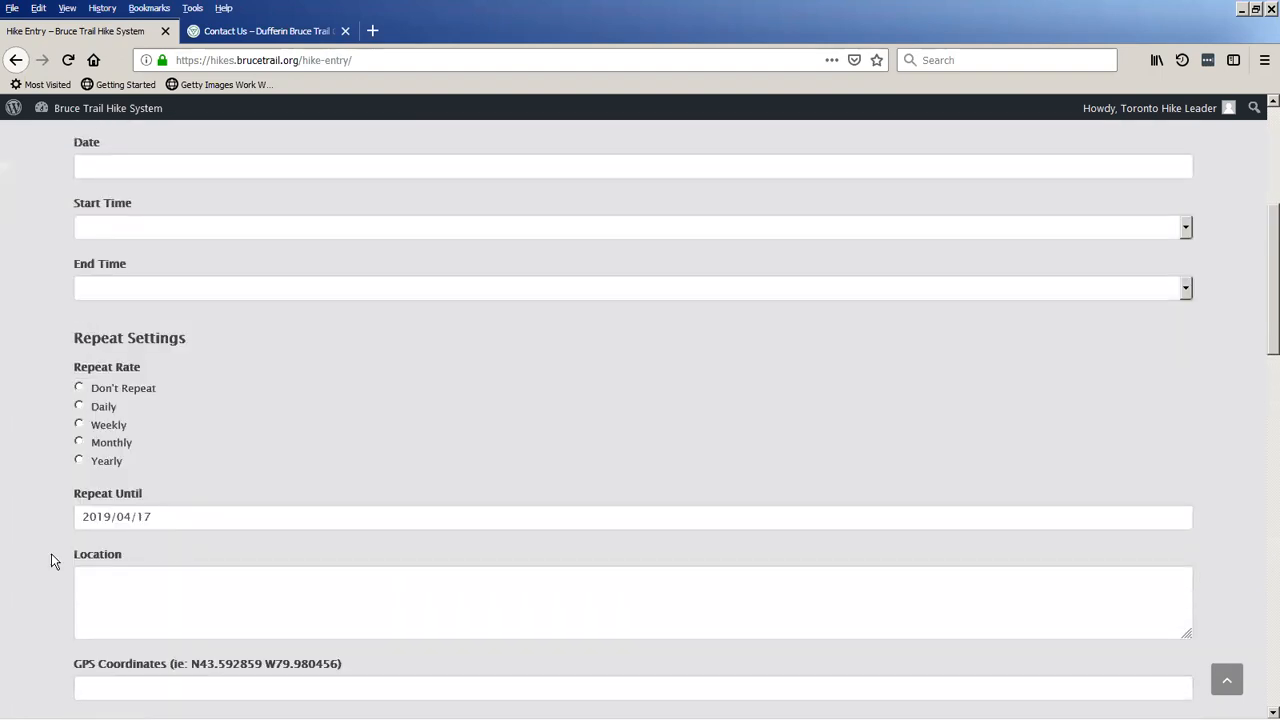
pyautogui.scroll(4, 51, 556)
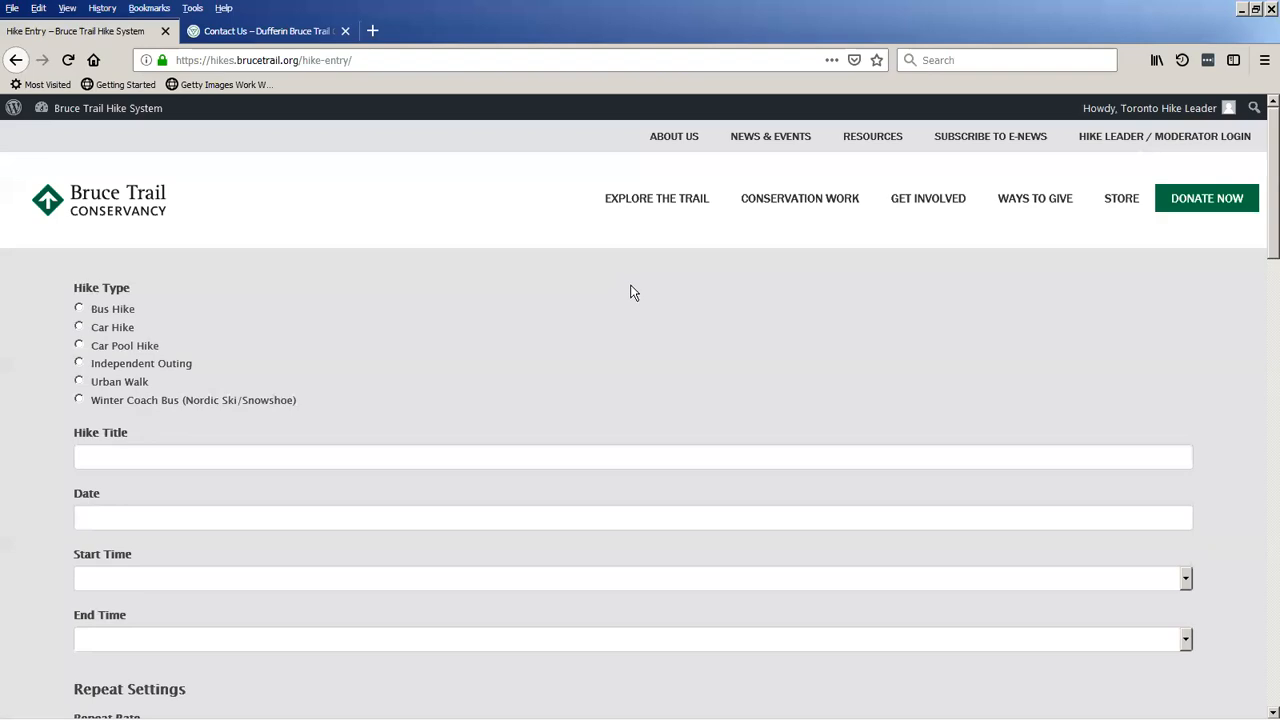
# Switch back to the Chrome window and log in with the administrator's username and password.
pyautogui.hotkey('alt', 'Tab')
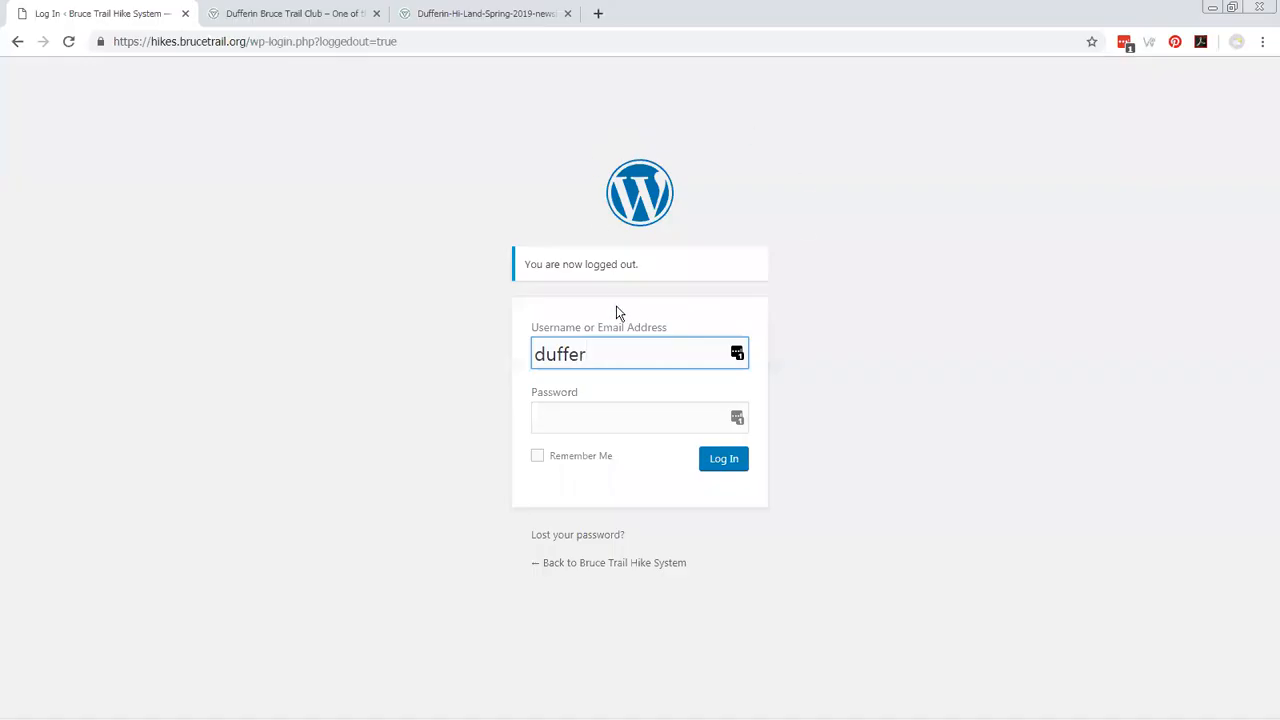
pyautogui.press('BackSpace')
pyautogui.press('BackSpace')
pyautogui.press('BackSpace')
pyautogui.press('BackSpace')
pyautogui.press('BackSpace')
pyautogui.press('BackSpace')
pyautogui.press('Tab')
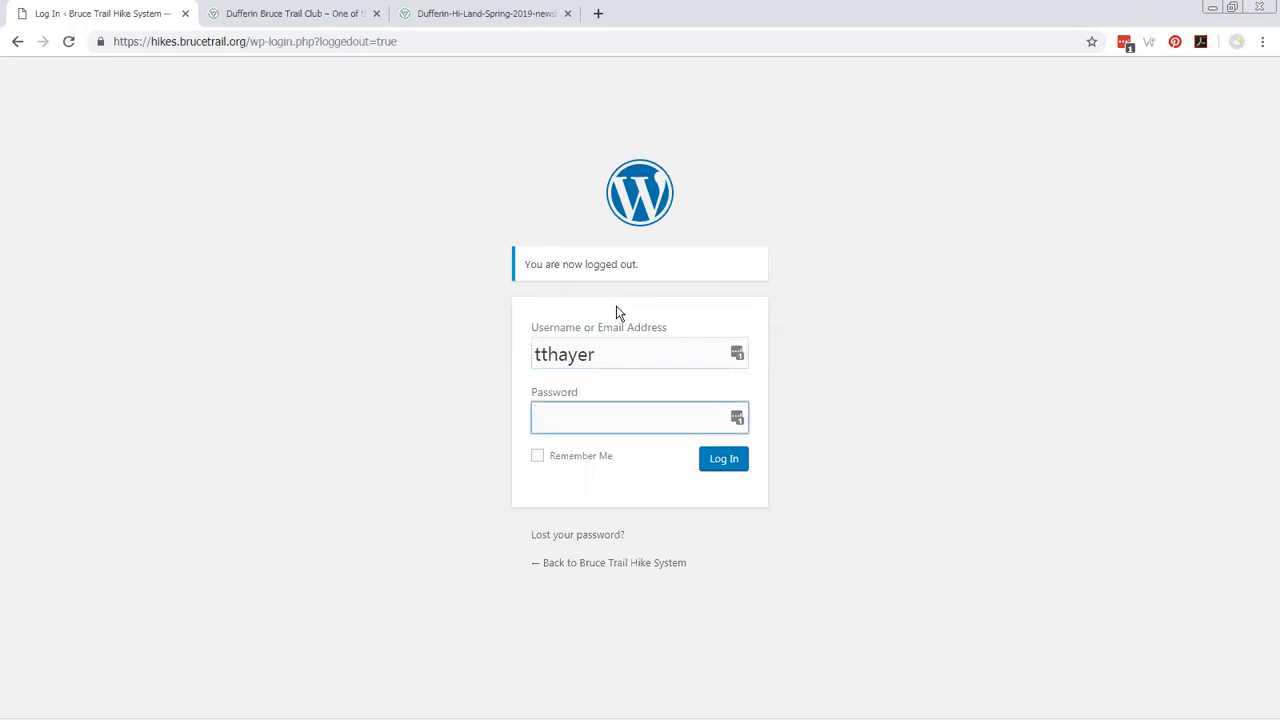
pyautogui.write('••••••••••')
pyautogui.press('Return')
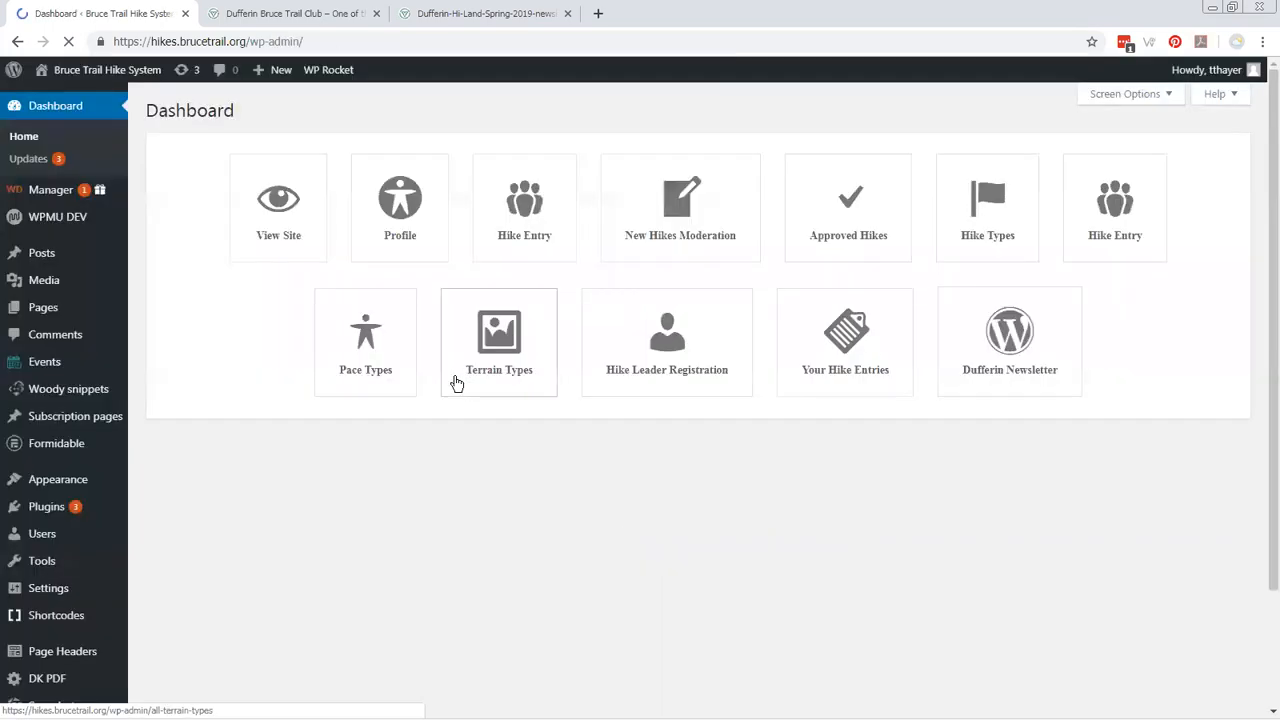
# Open the list of all users and decline the password manager update.
pyautogui.click(46, 541)
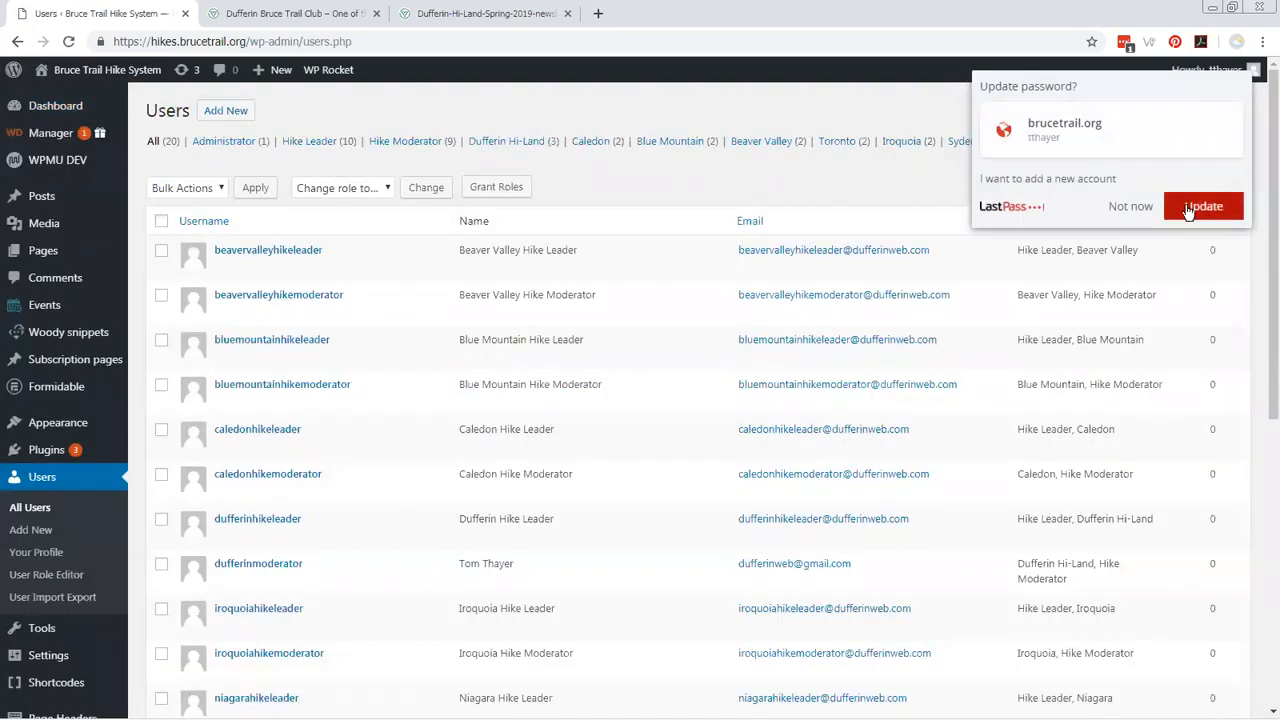
pyautogui.click(1128, 206)
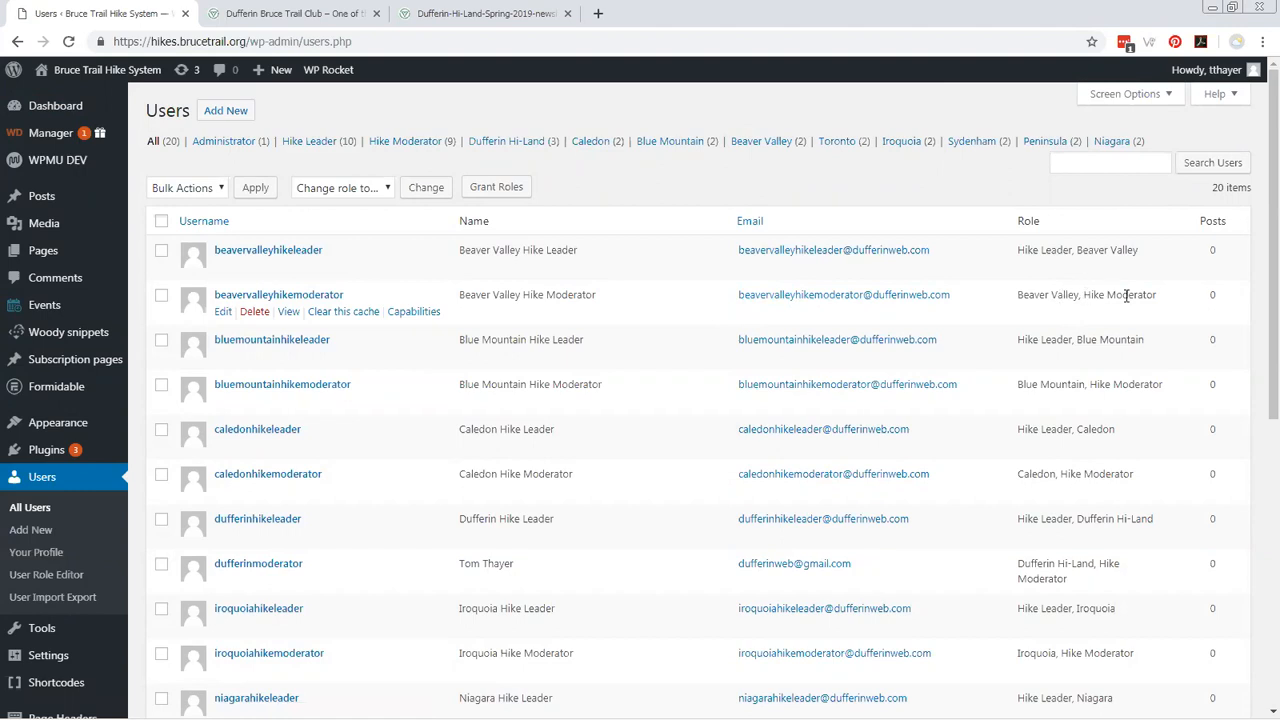
# Open the form for adding a new user and set the role to Hike Moderator.
pyautogui.click(228, 110)
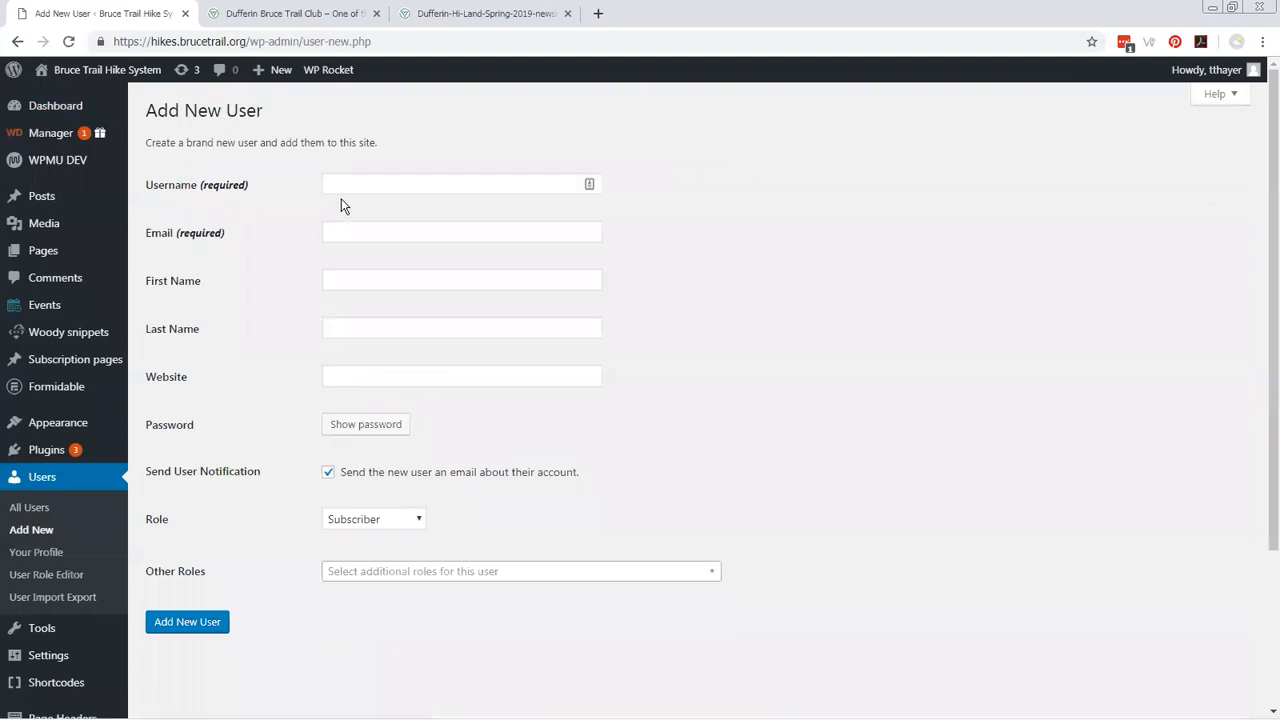
pyautogui.click(343, 182)
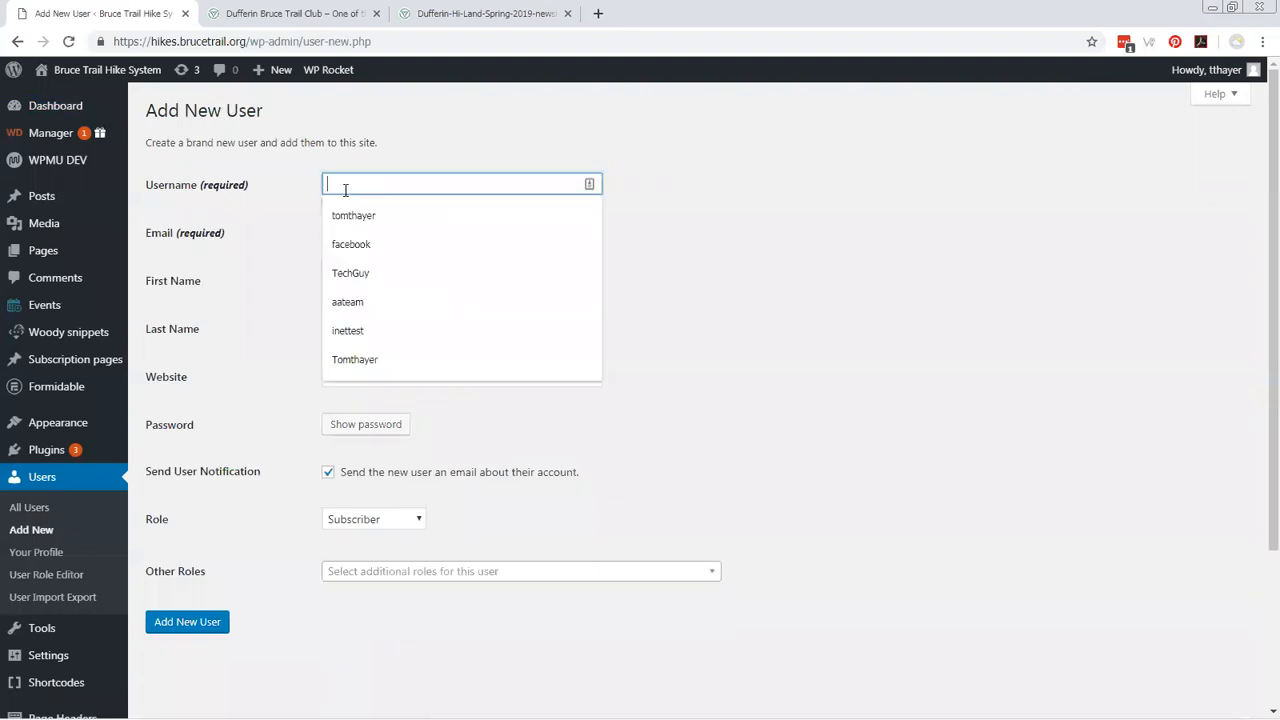
pyautogui.click(284, 245)
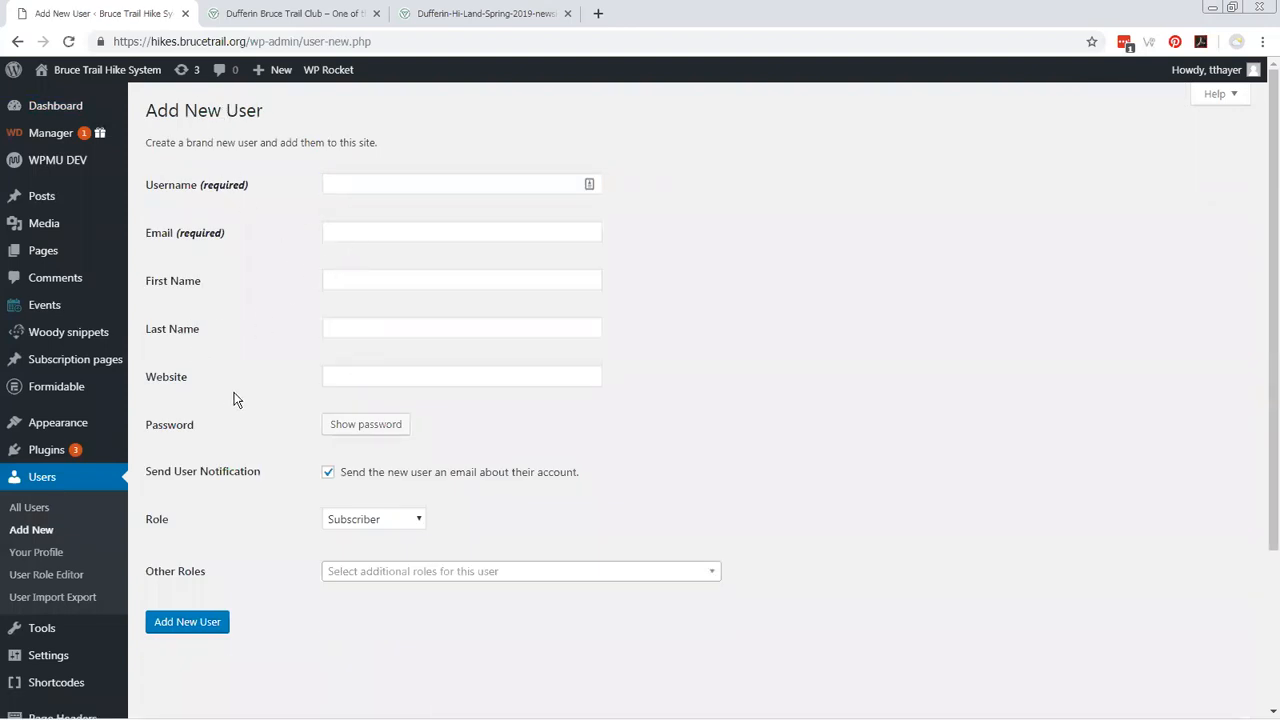
pyautogui.click(357, 519)
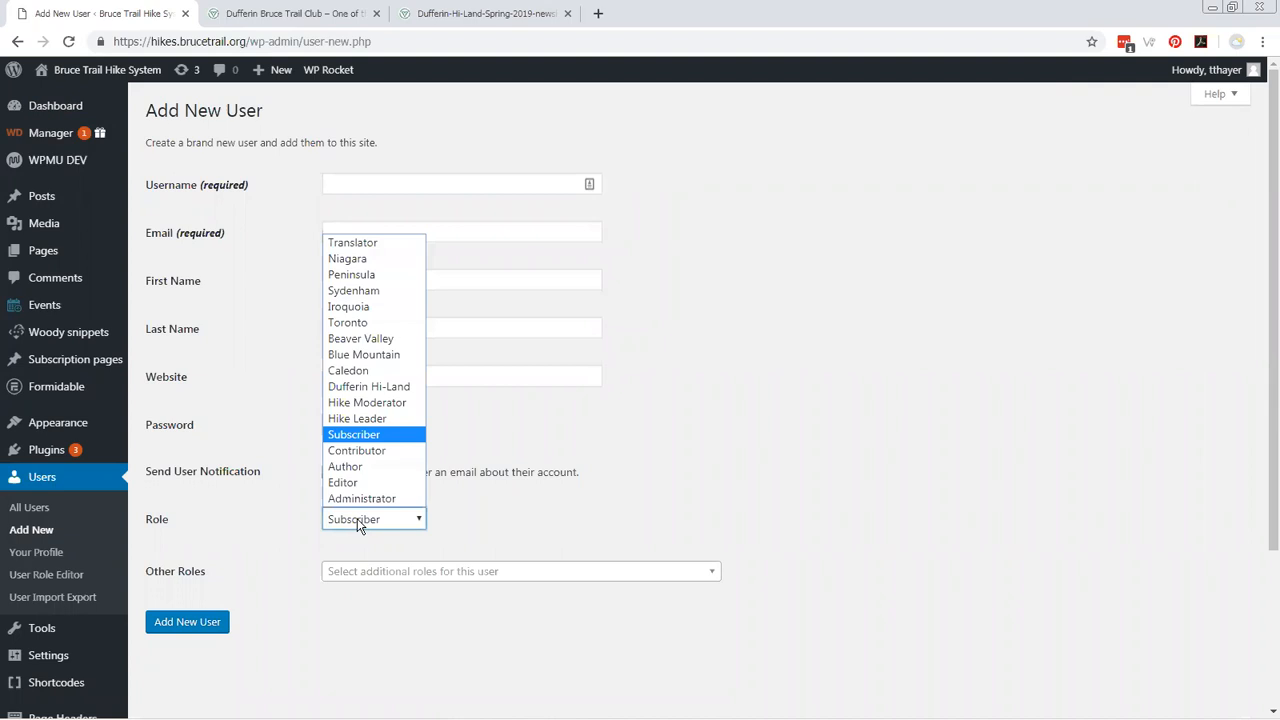
pyautogui.click(371, 402)
# Assign Beaver Valley as the additional role in the new user form.
pyautogui.click(366, 578)
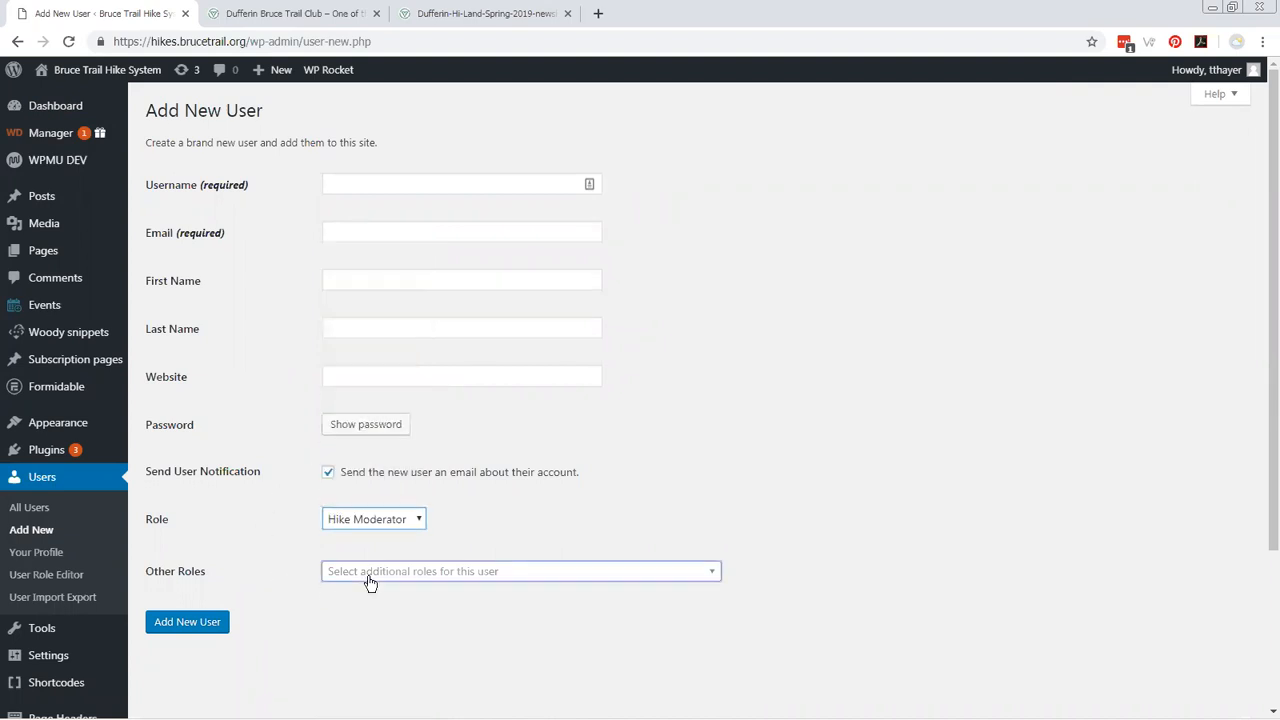
pyautogui.scroll(-2, 289, 574)
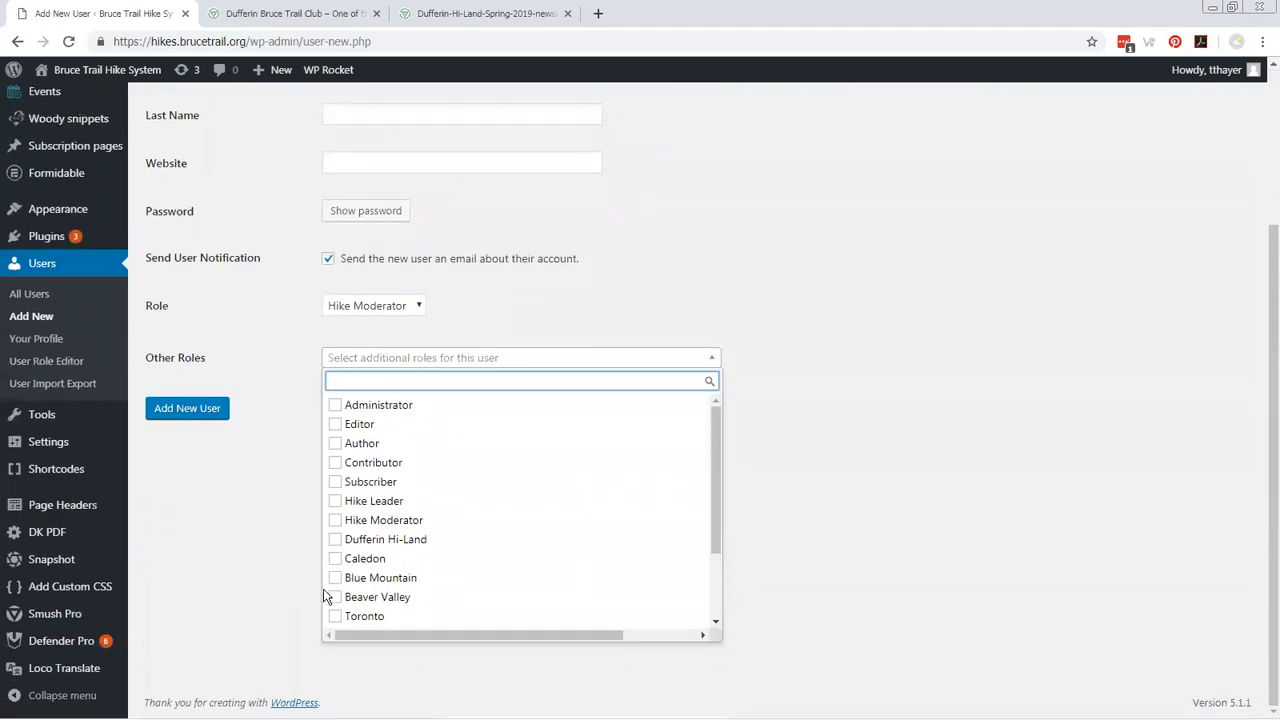
pyautogui.click(342, 600)
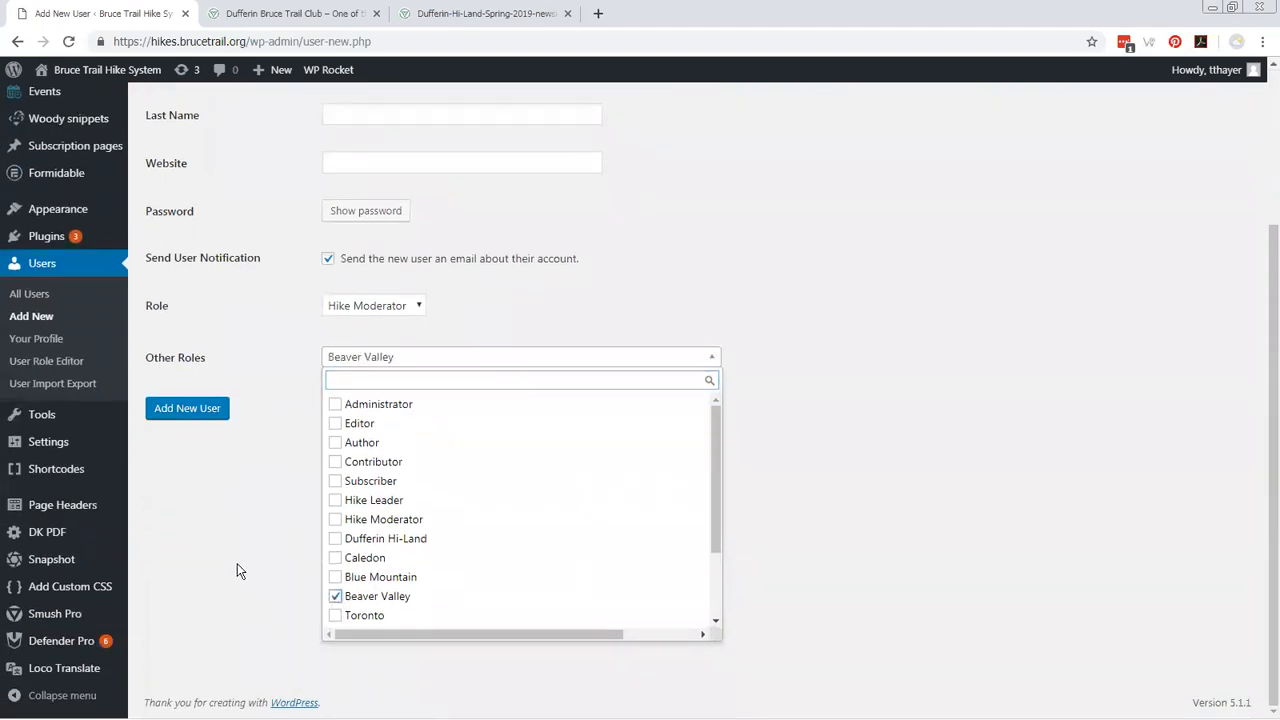
pyautogui.click(237, 565)
pyautogui.scroll(1, 263, 560)
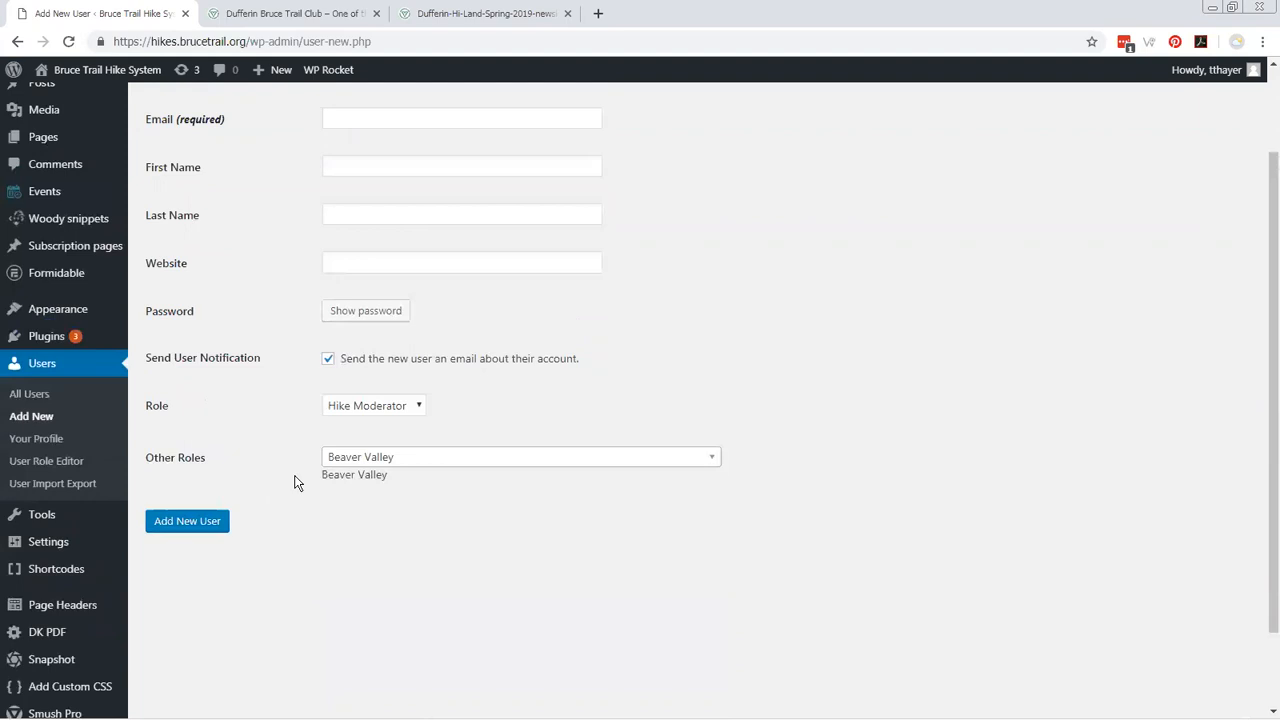
pyautogui.scroll(1, 288, 528)
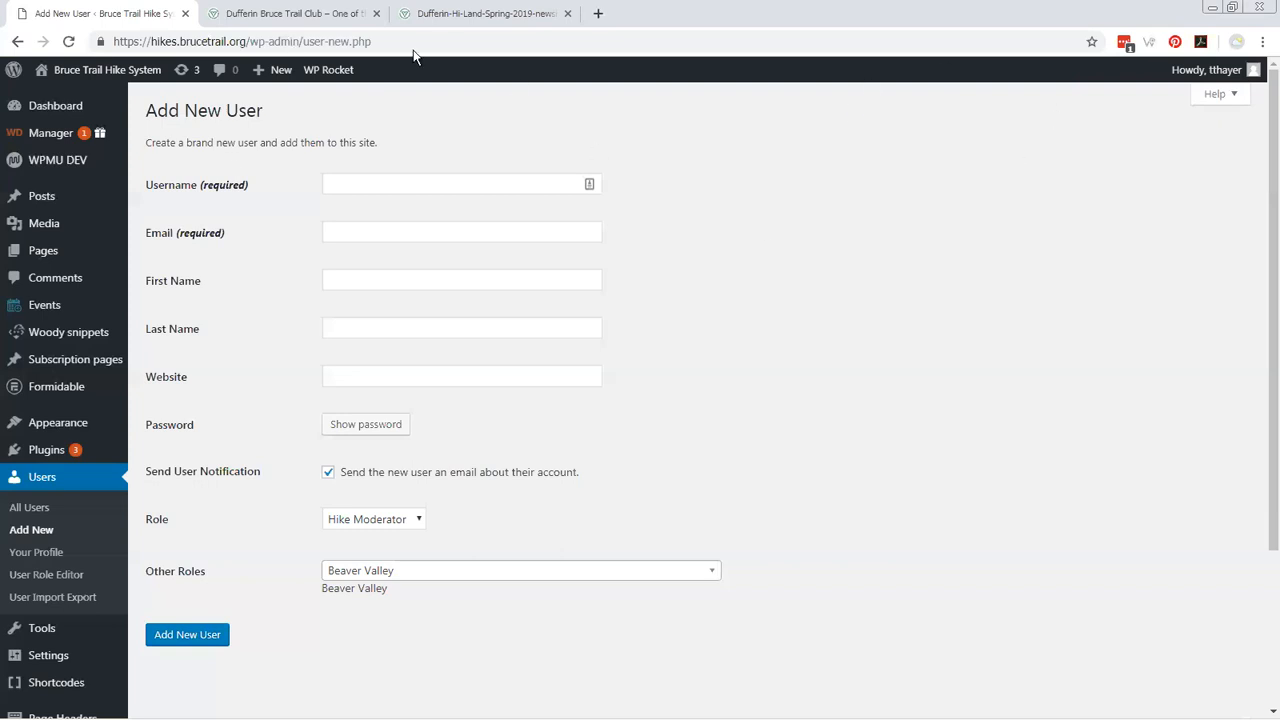
# Switch to the Firefox window and open the public Hike Schedule by way of the Toronto hike leader's dashboard.
pyautogui.moveTo(106, 72)
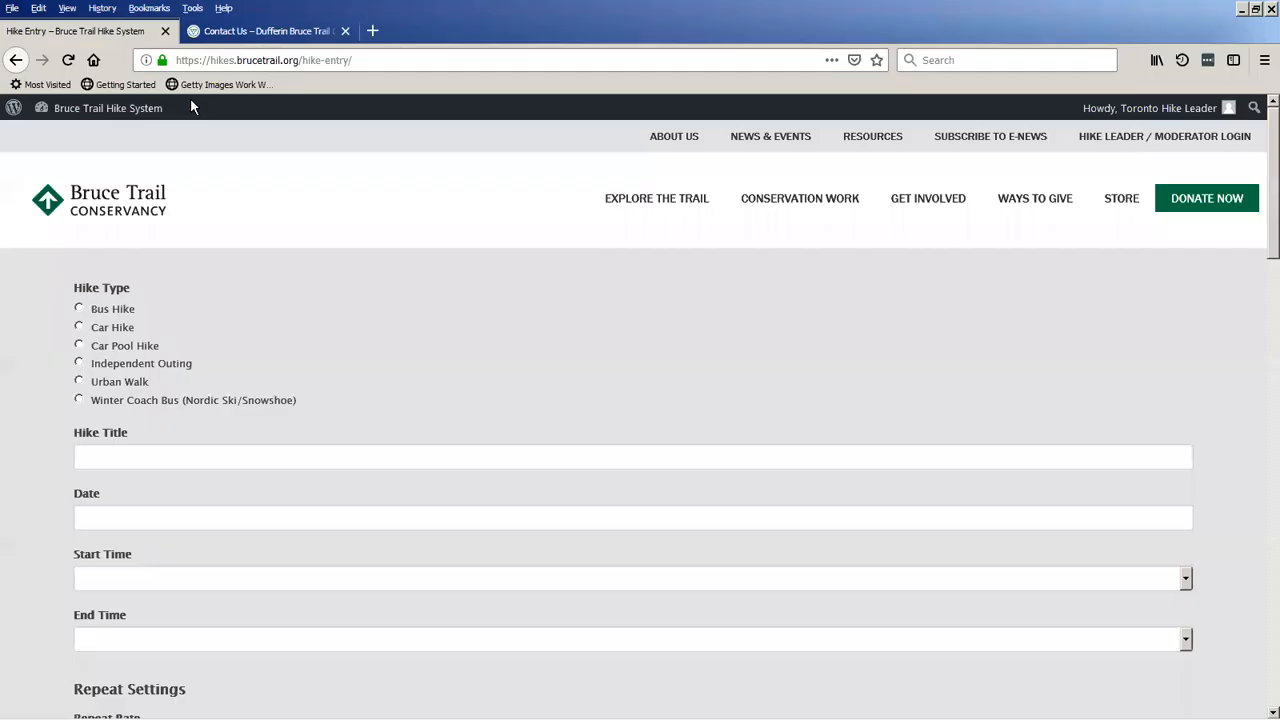
pyautogui.click(98, 112)
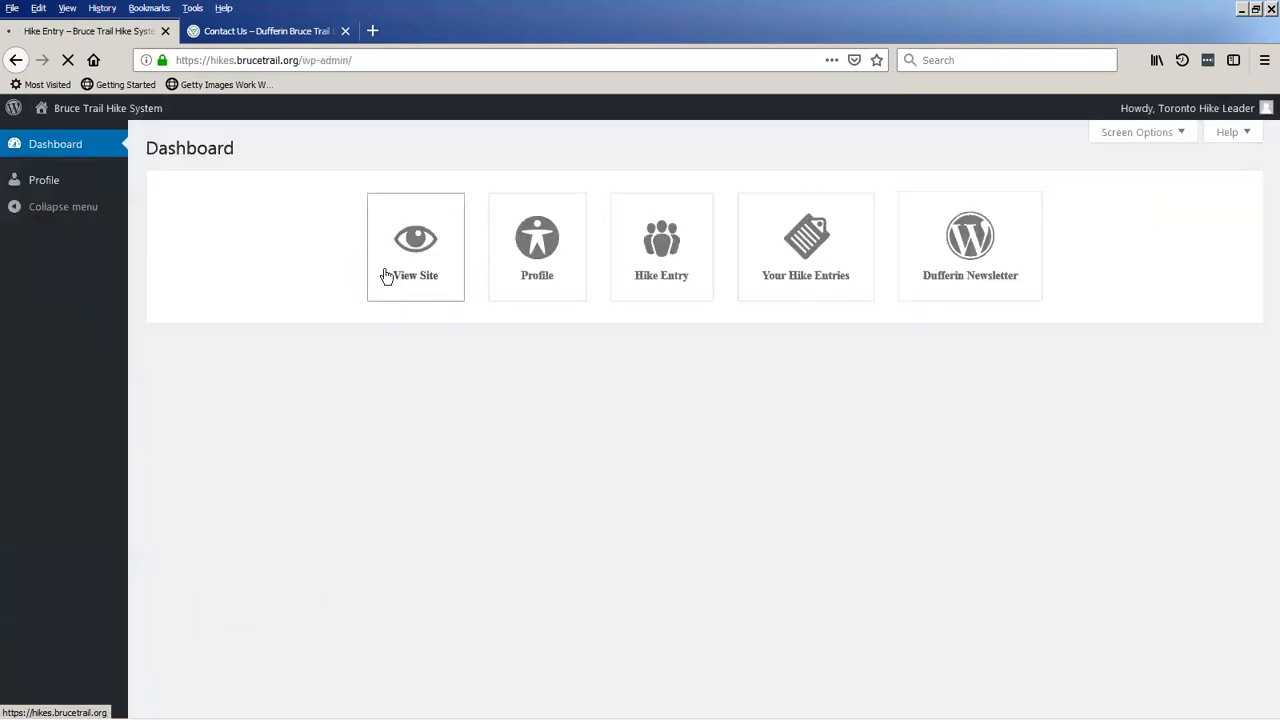
pyautogui.click(124, 118)
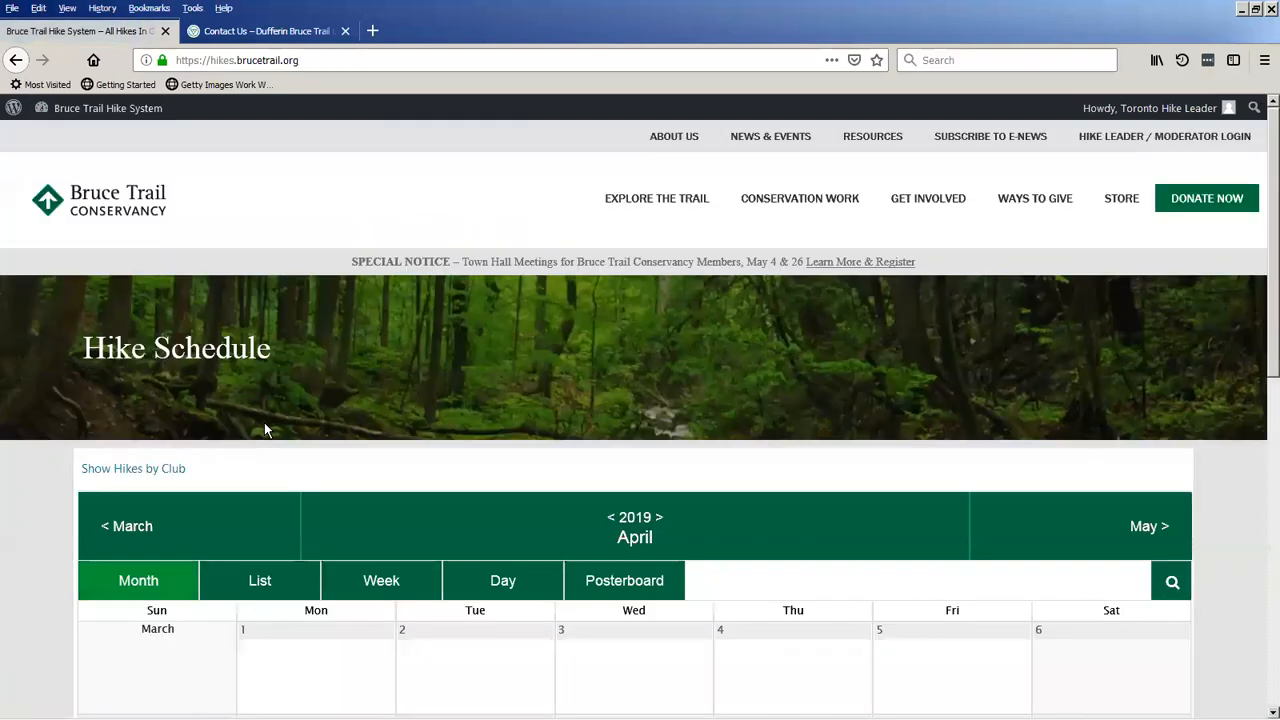
pyautogui.scroll(-3, 266, 428)
# Filter the April 2019 hike calendar to the Toronto and Dufferin Hi-Land clubs, hide the club filters and review the hikes.
pyautogui.click(112, 189)
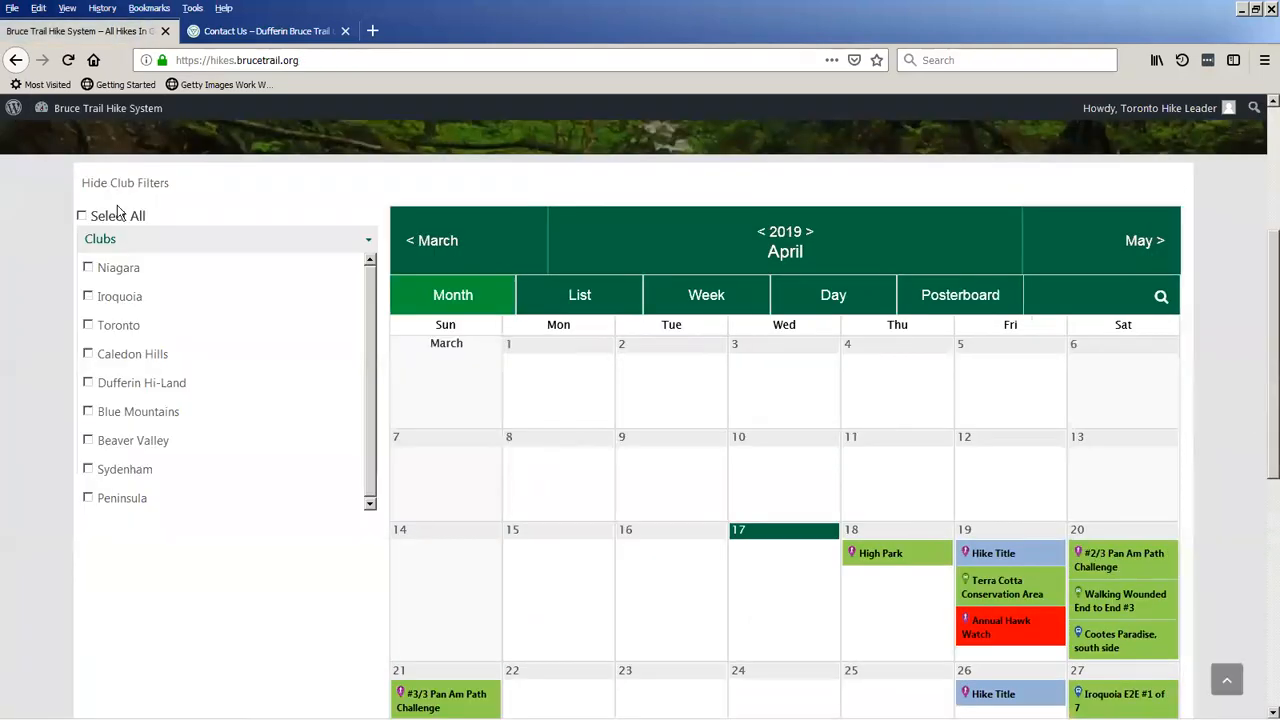
pyautogui.click(88, 327)
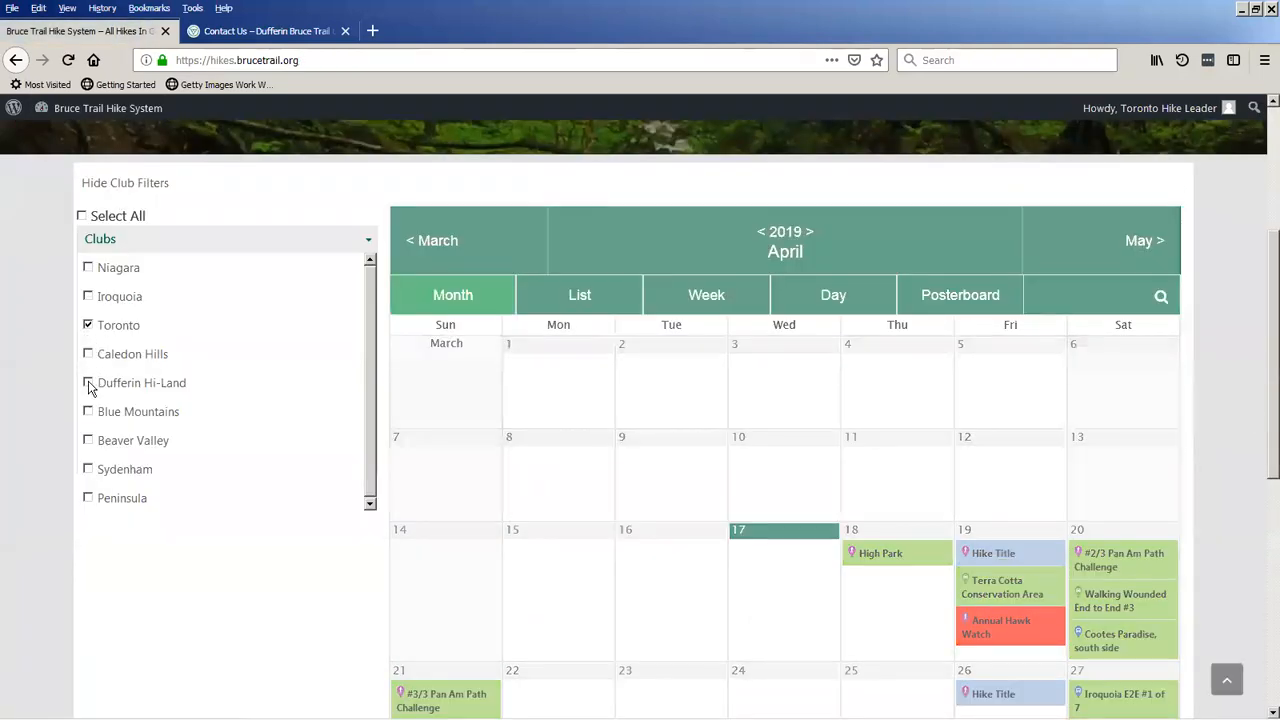
pyautogui.click(88, 383)
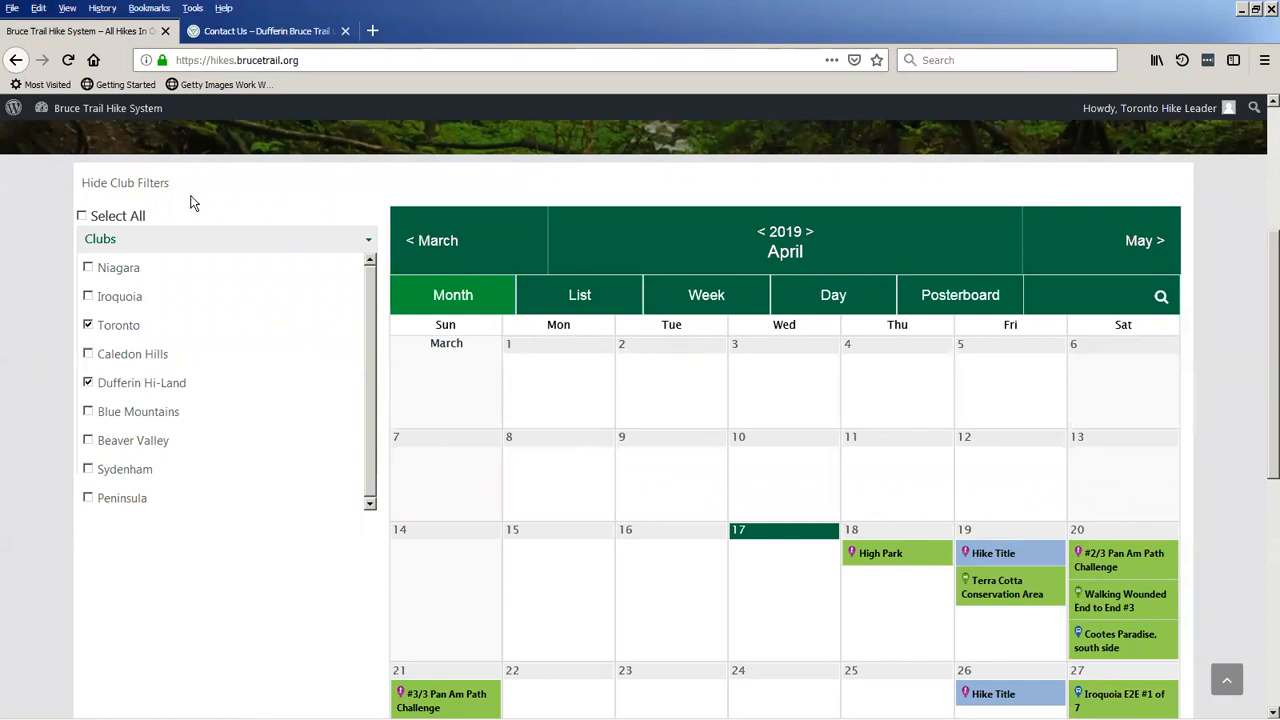
pyautogui.click(135, 189)
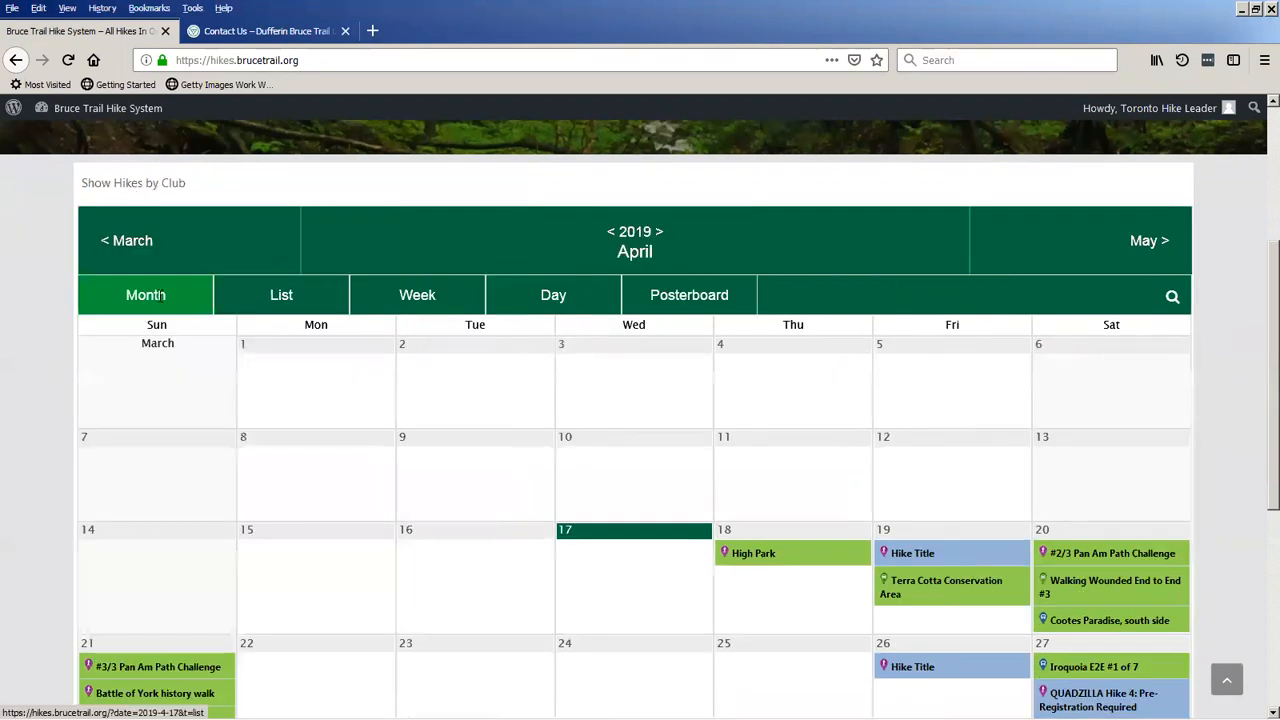
pyautogui.scroll(-3, 60, 298)
pyautogui.scroll(1, 60, 298)
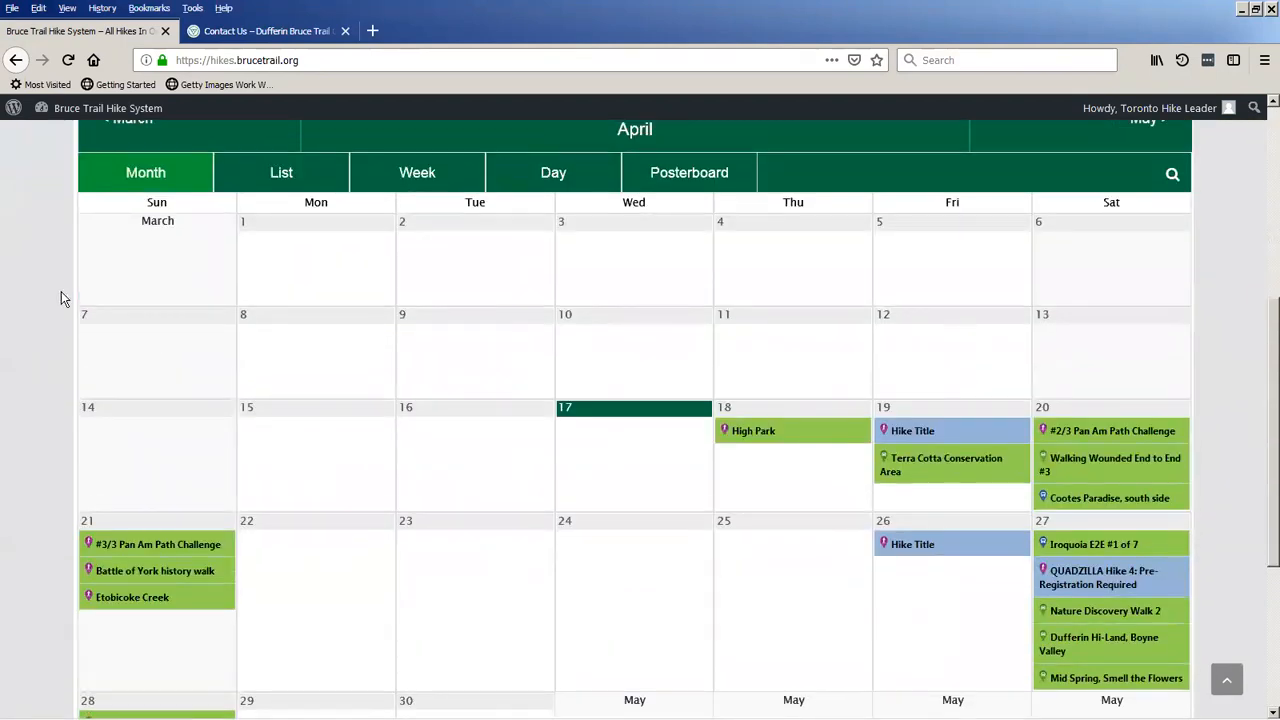
pyautogui.scroll(-2, 60, 298)
pyautogui.scroll(2, 61, 298)
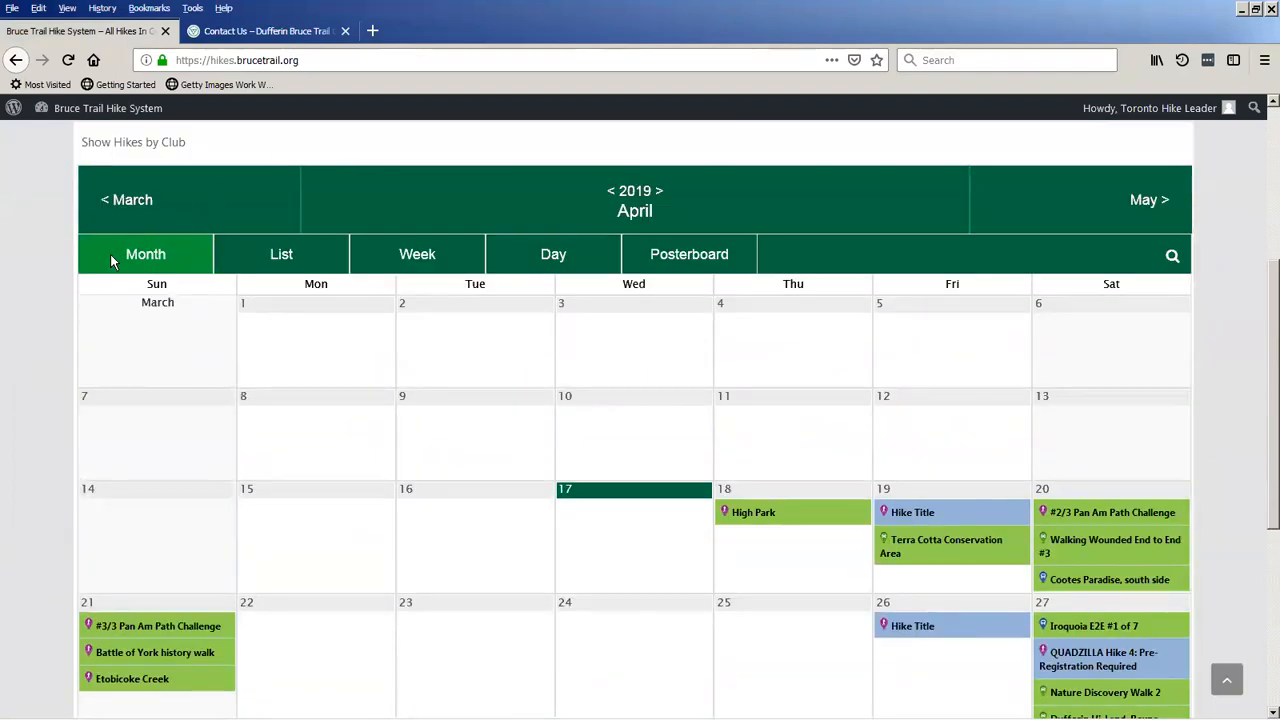
pyautogui.scroll(1, 110, 254)
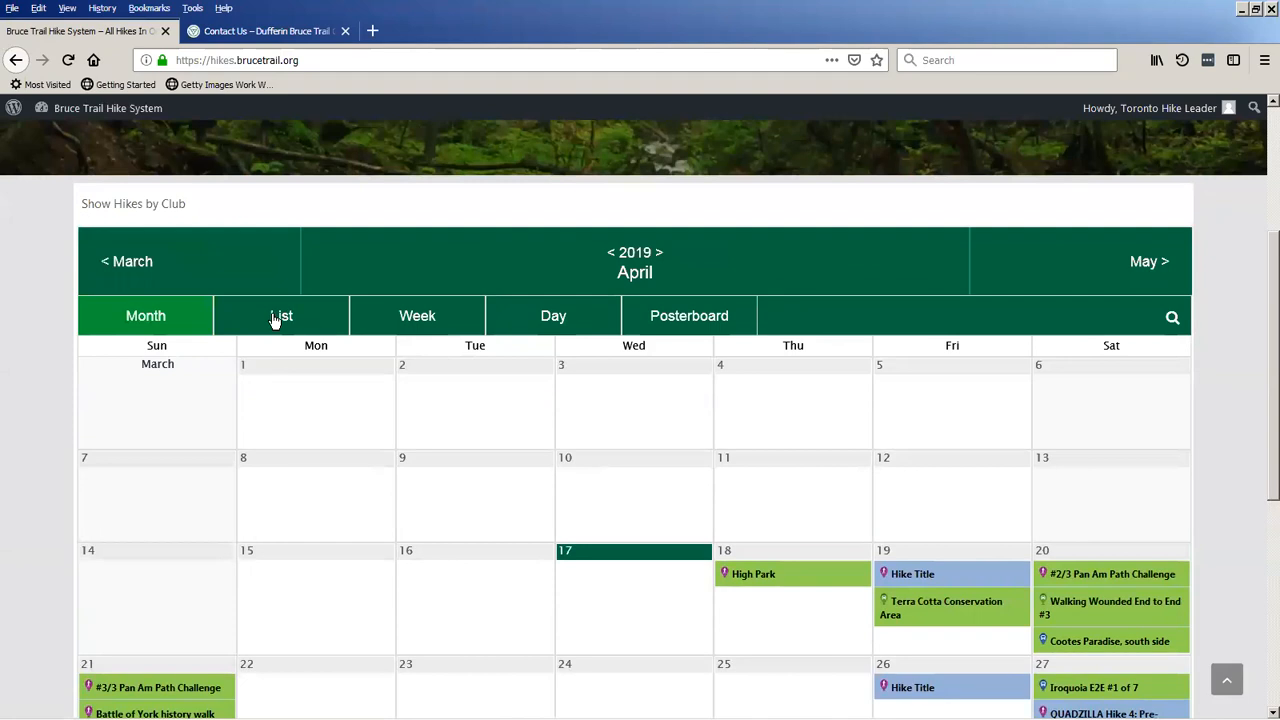
# Switch the hike calendar to the List view and examine the hike details.
pyautogui.click(276, 318)
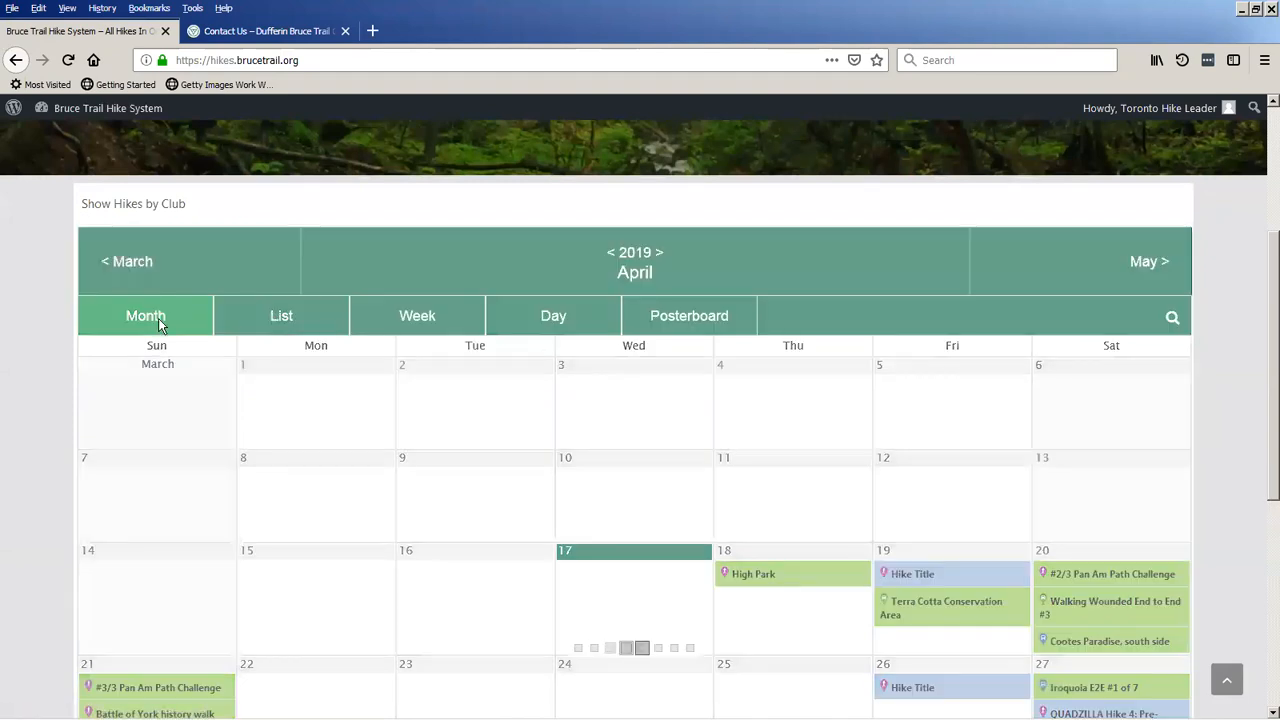
pyautogui.scroll(-5, 40, 348)
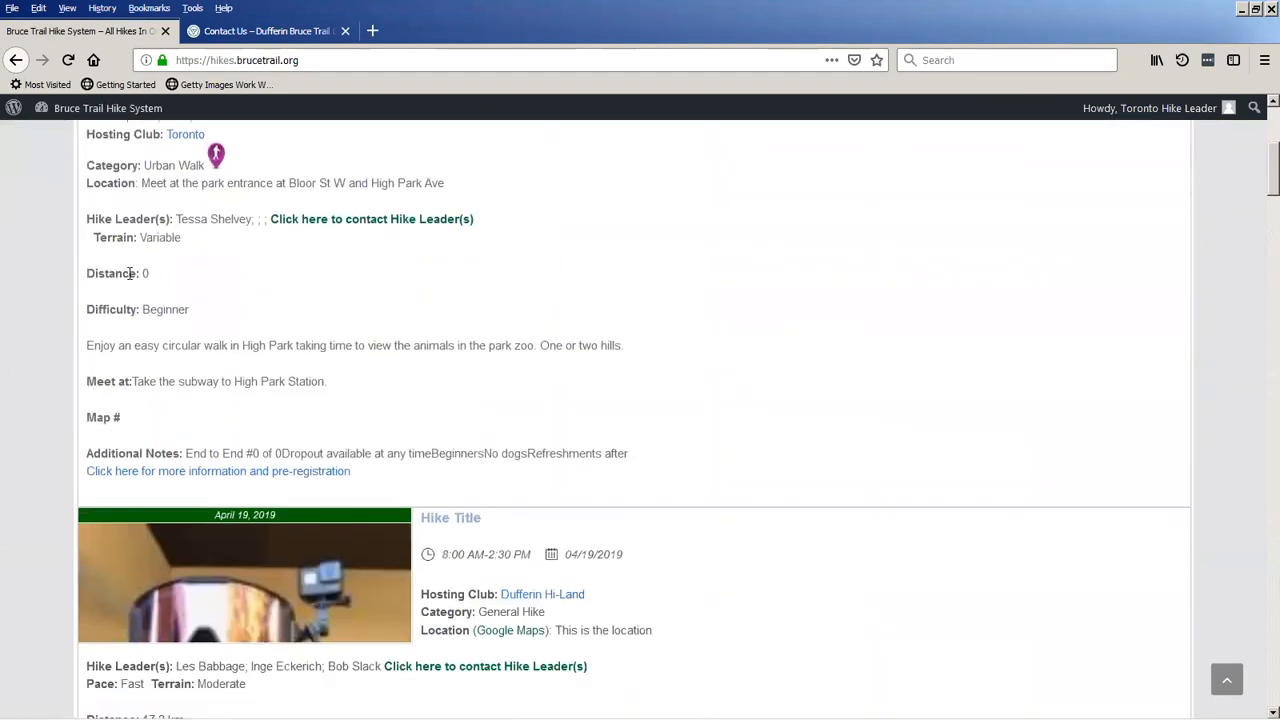
pyautogui.scroll(-5, 105, 354)
pyautogui.scroll(8, 105, 360)
pyautogui.scroll(5, 105, 360)
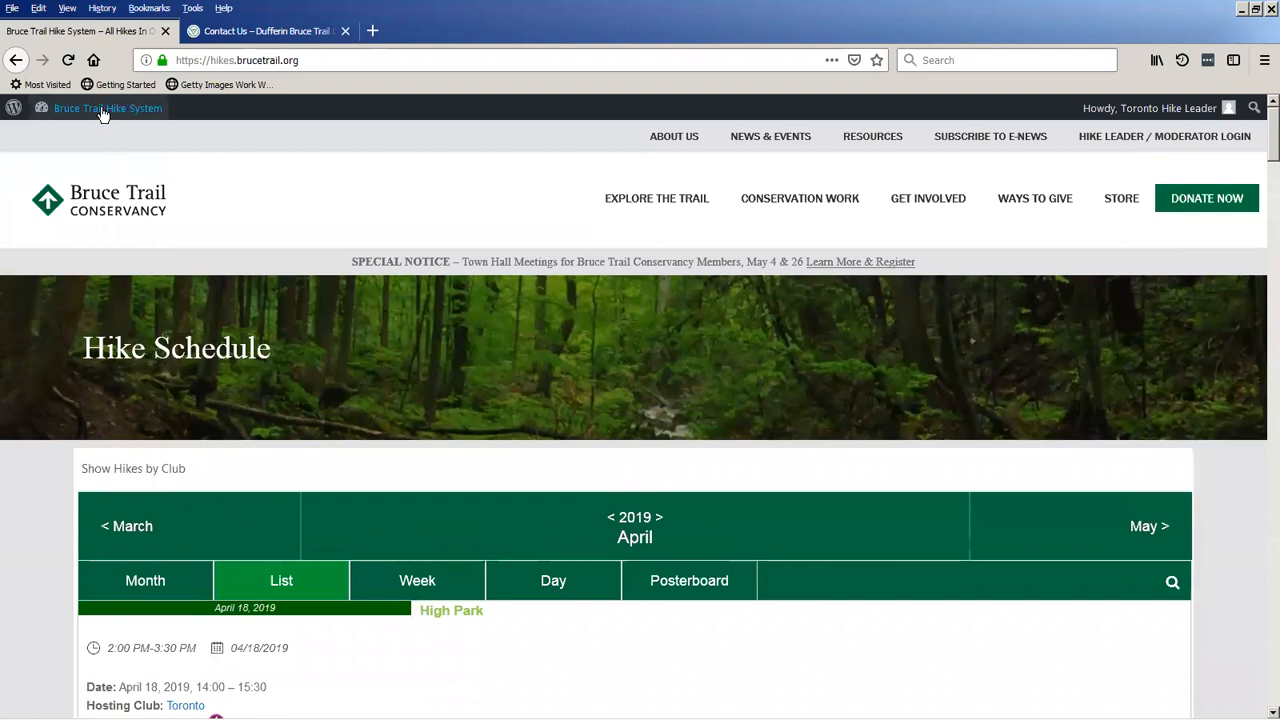
# Open the Dufferin Newsletter page from the dashboard and return to the dashboard.
pyautogui.click(112, 114)
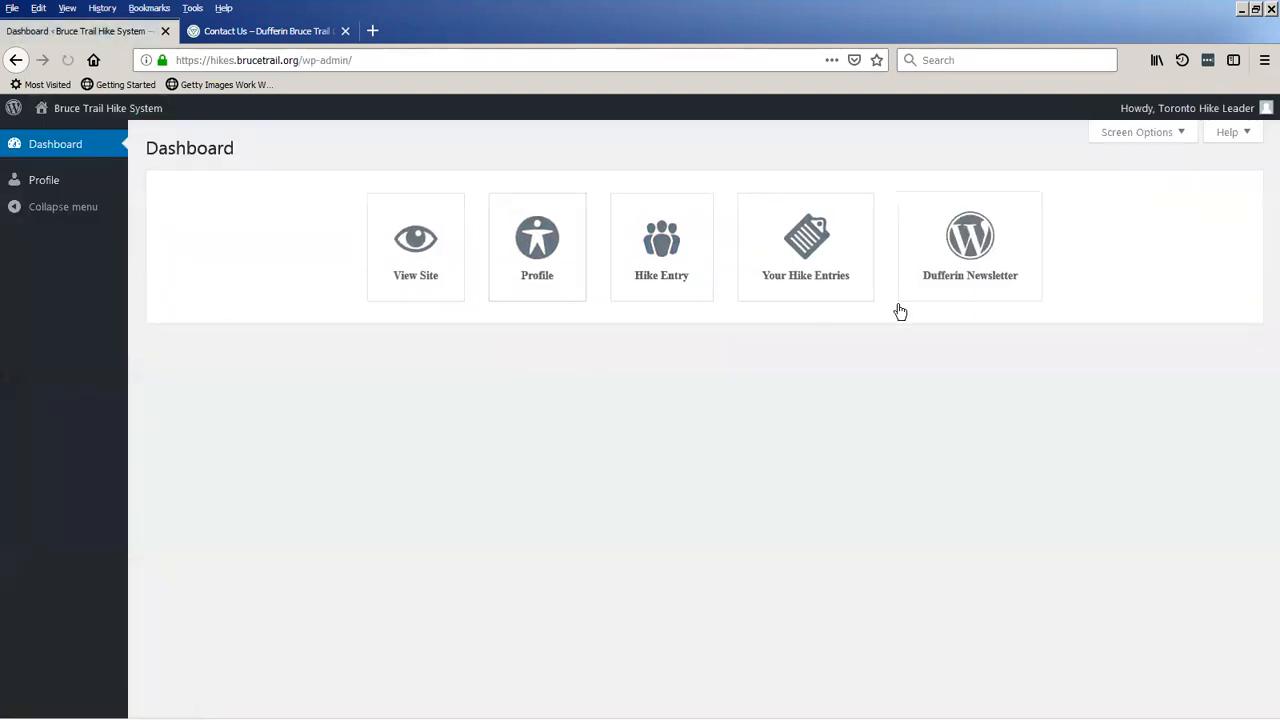
pyautogui.click(980, 260)
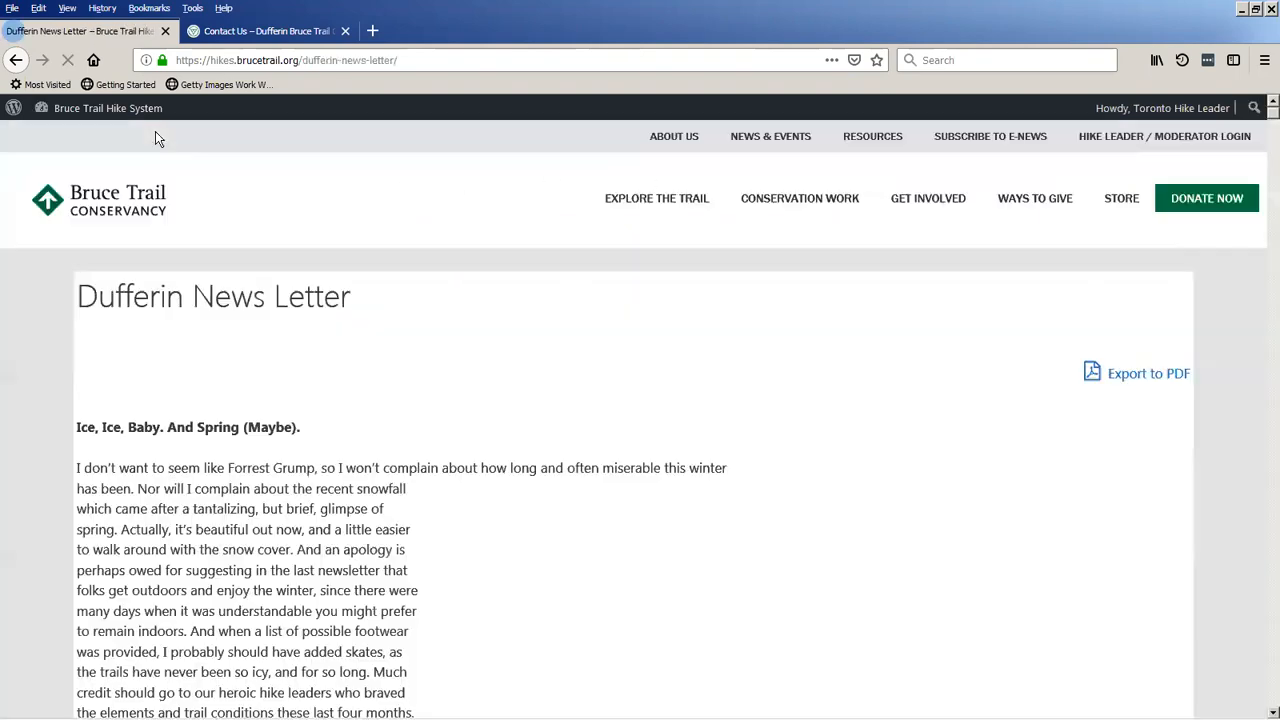
pyautogui.click(95, 110)
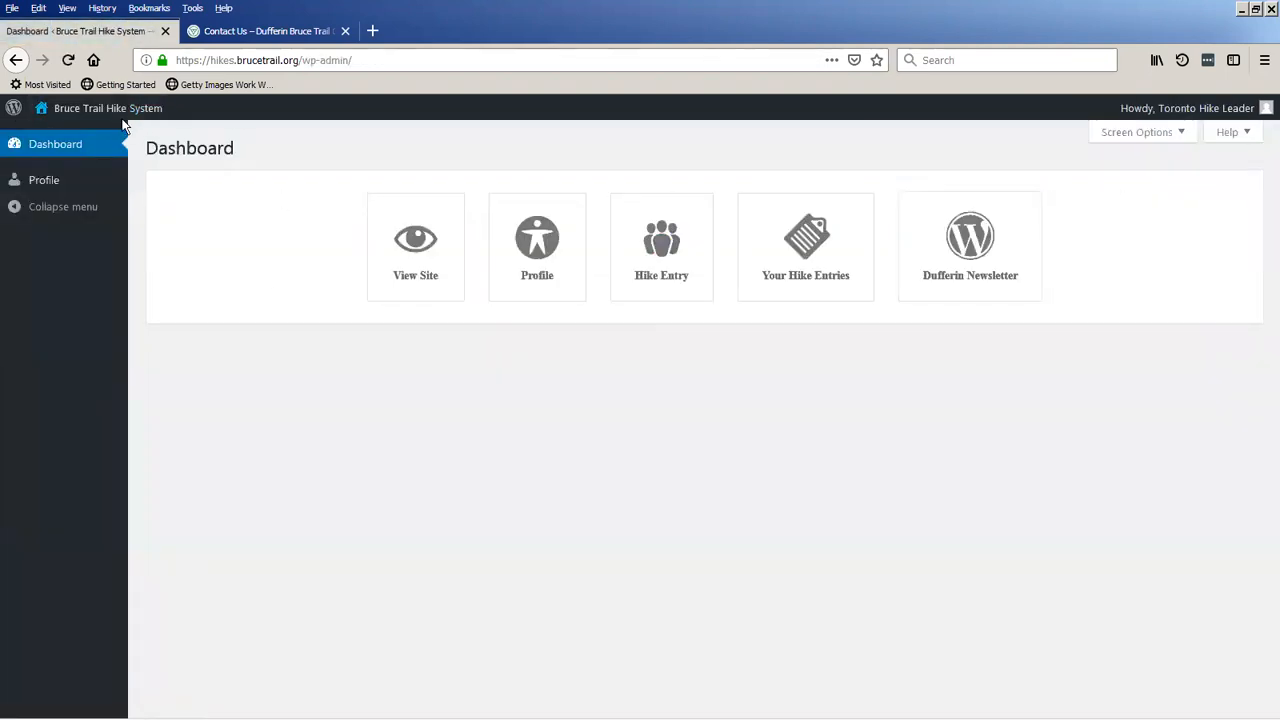
# Reopen the public Hike Schedule, select its web address and look through the April 2019 month calendar.
pyautogui.click(123, 117)
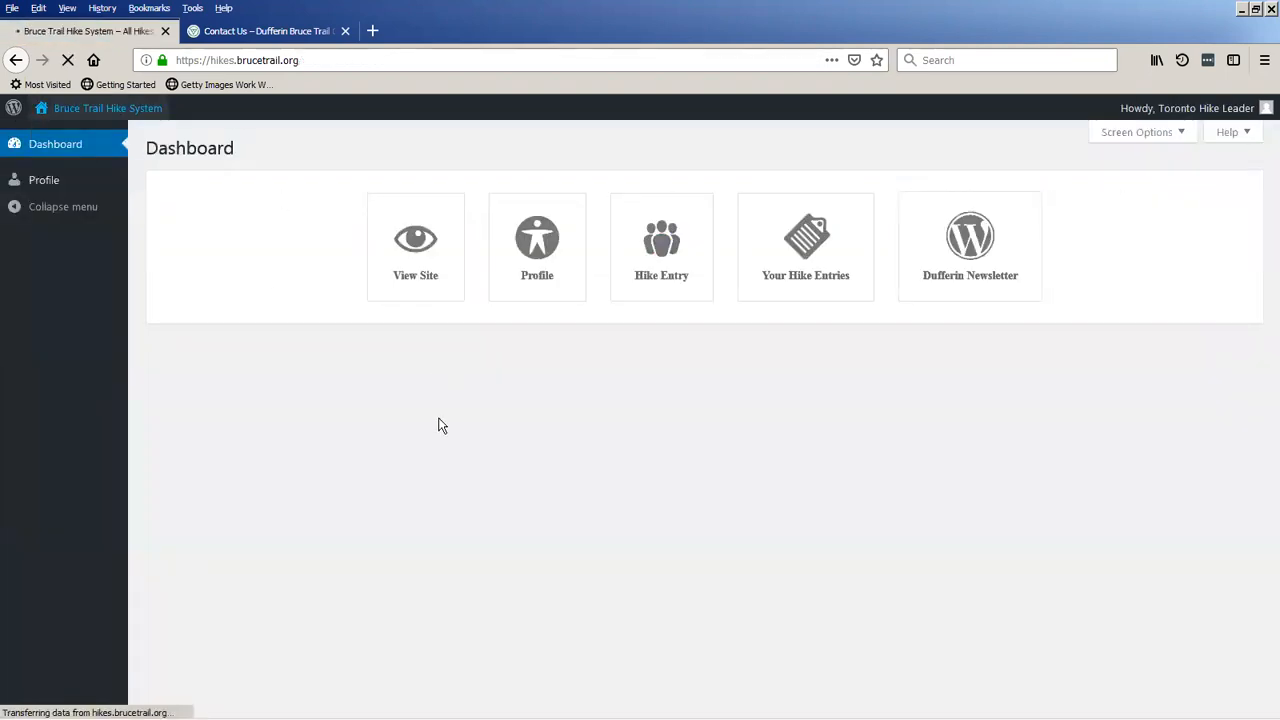
pyautogui.scroll(-3, 174, 405)
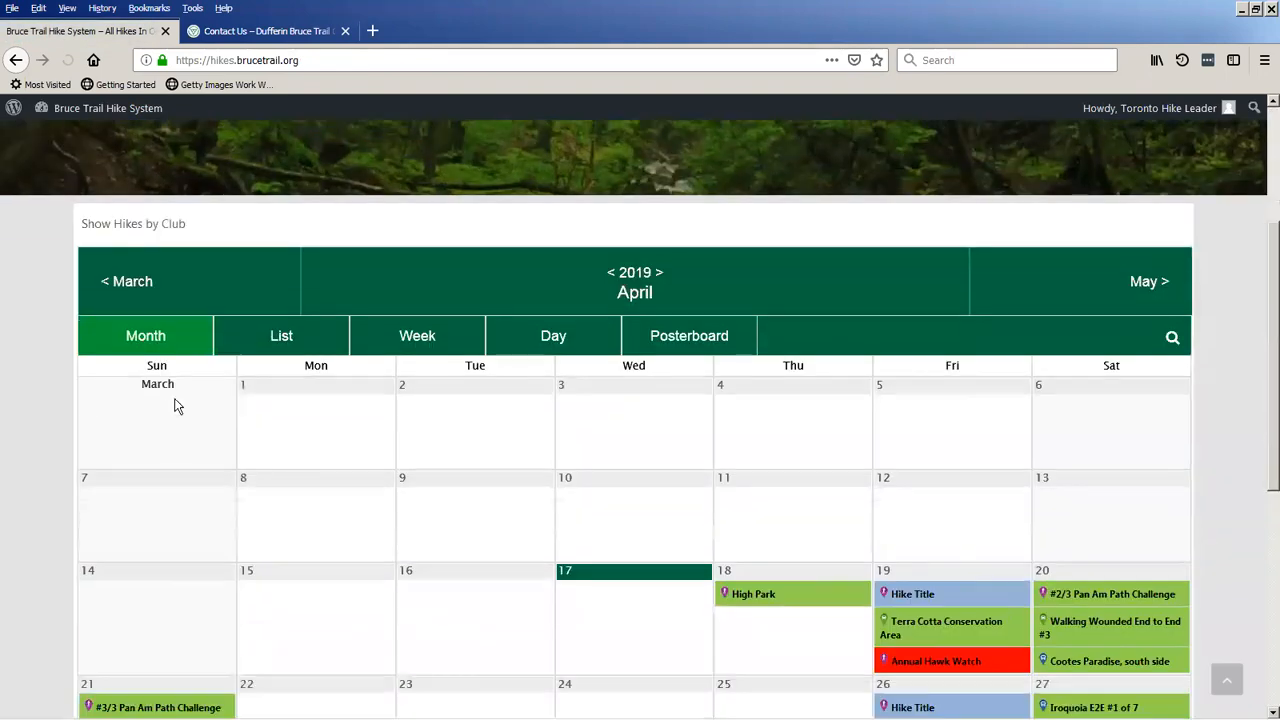
pyautogui.scroll(-2, 170, 406)
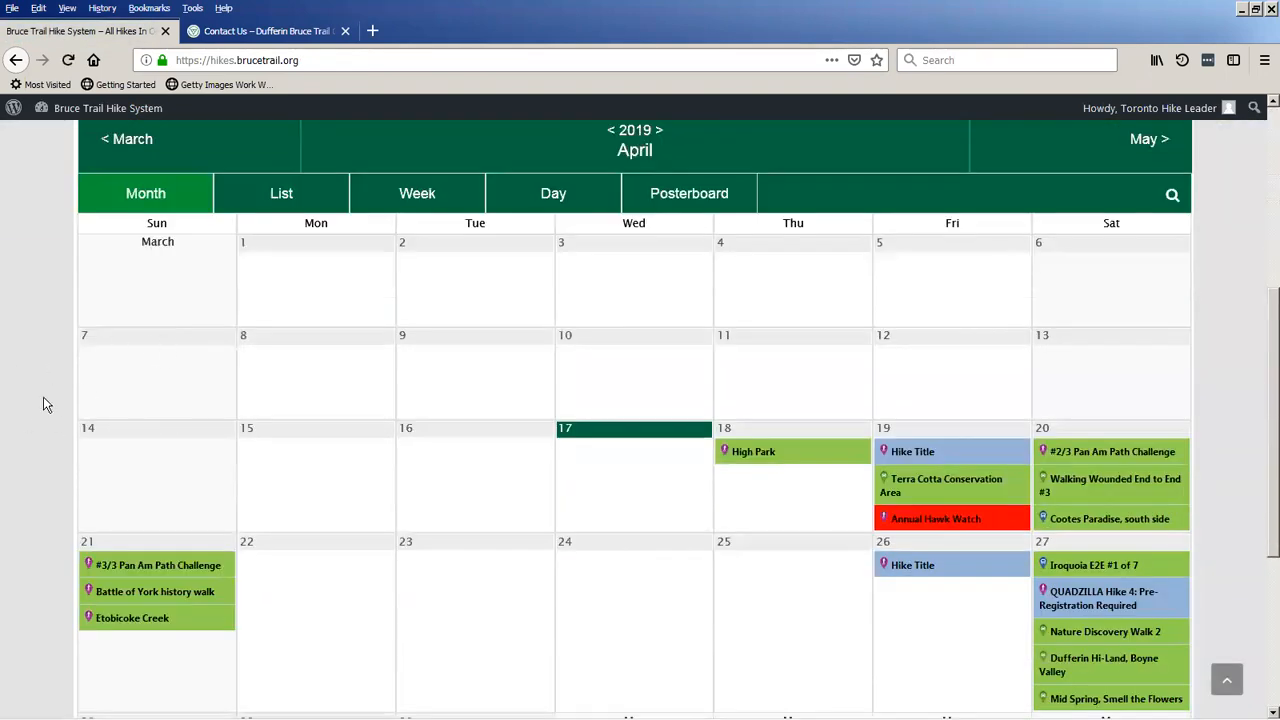
pyautogui.scroll(2, 43, 404)
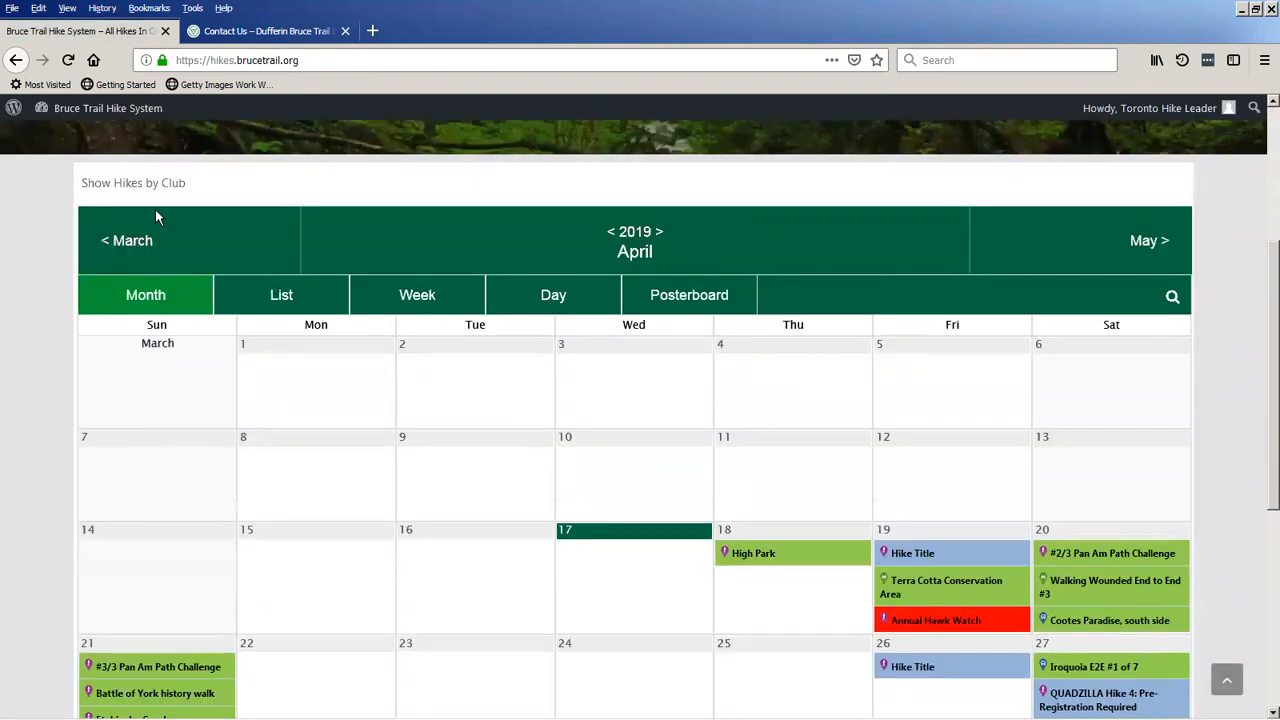
pyautogui.click(309, 60)
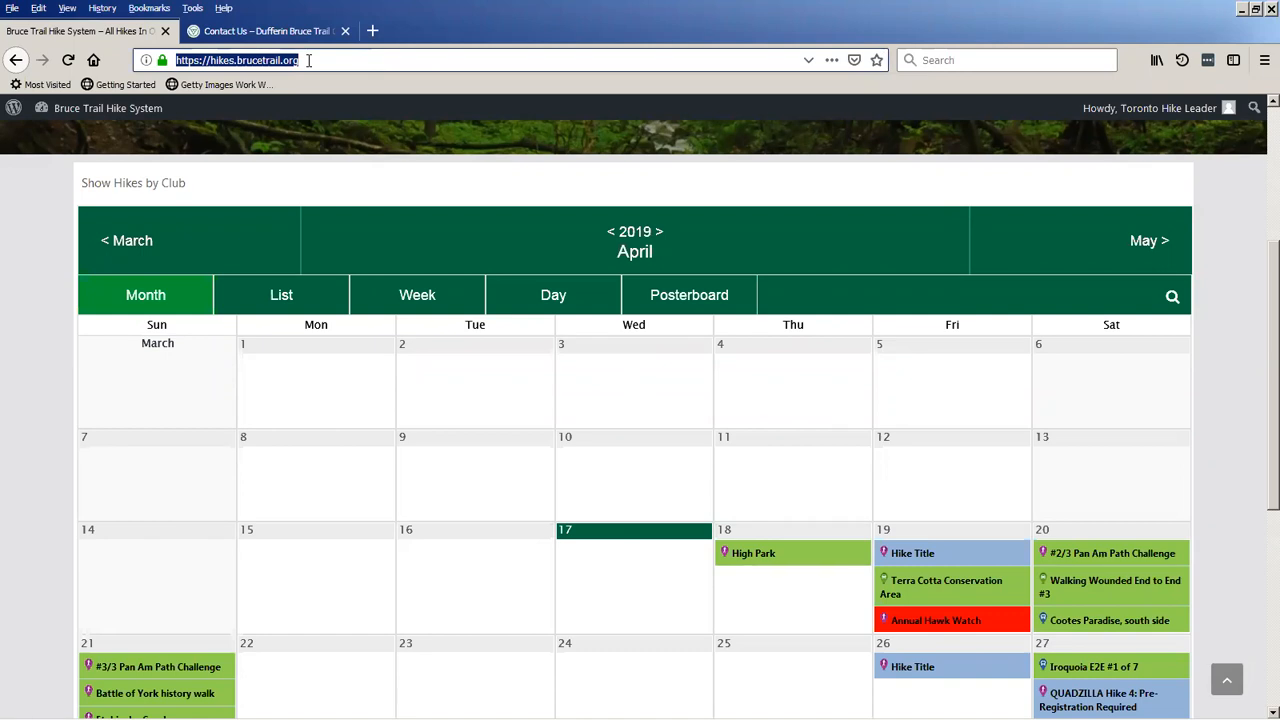
pyautogui.scroll(1, 85, 237)
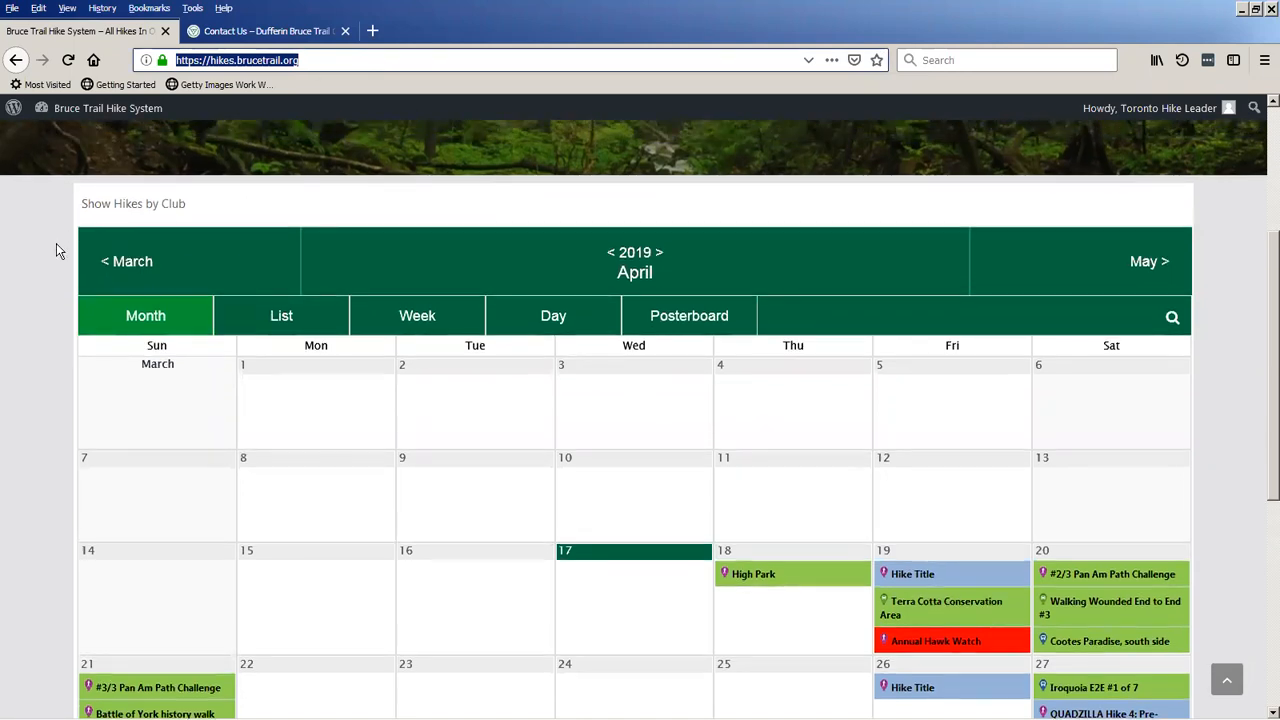
pyautogui.scroll(2, 53, 247)
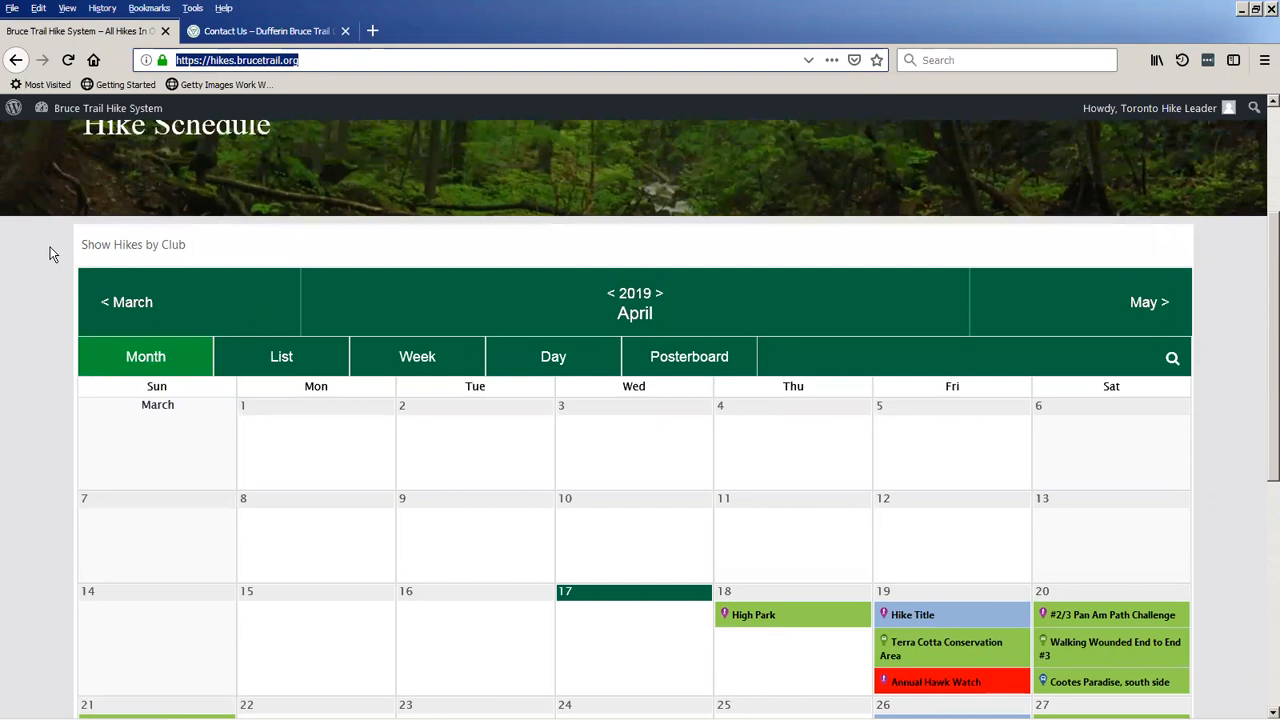
pyautogui.scroll(-3, 53, 254)
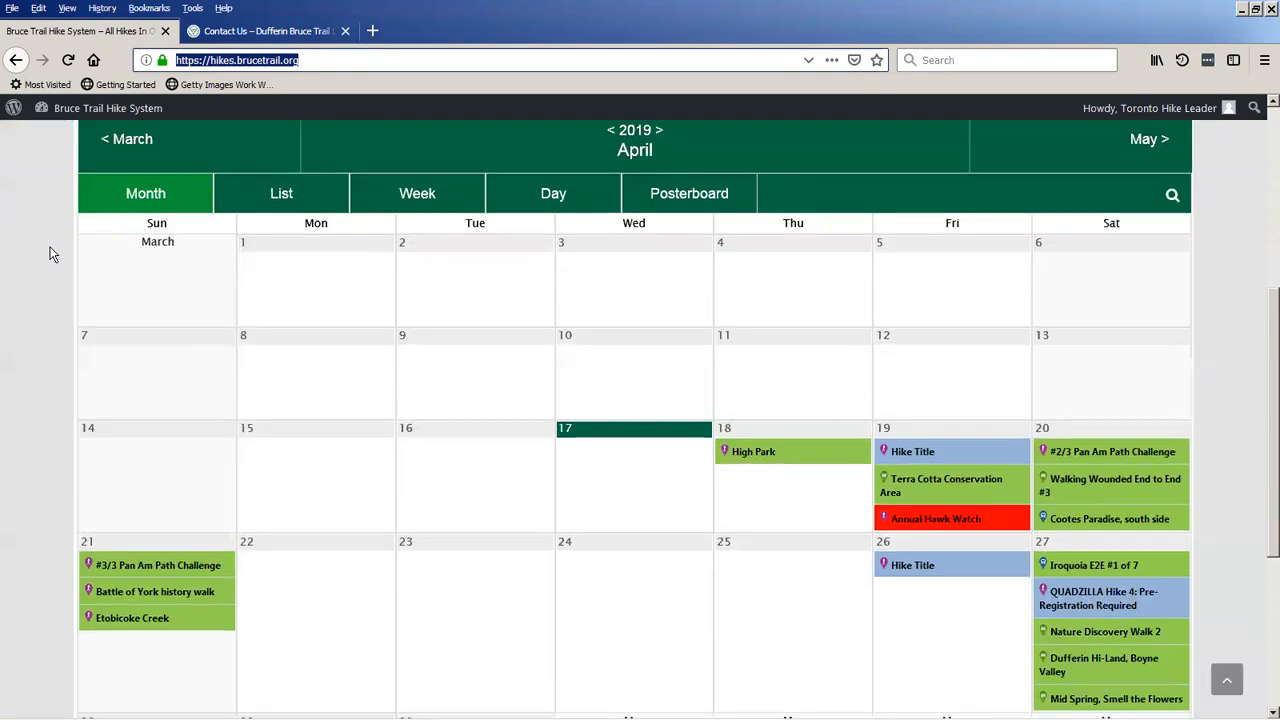
pyautogui.scroll(-1, 53, 254)
pyautogui.scroll(1, 53, 254)
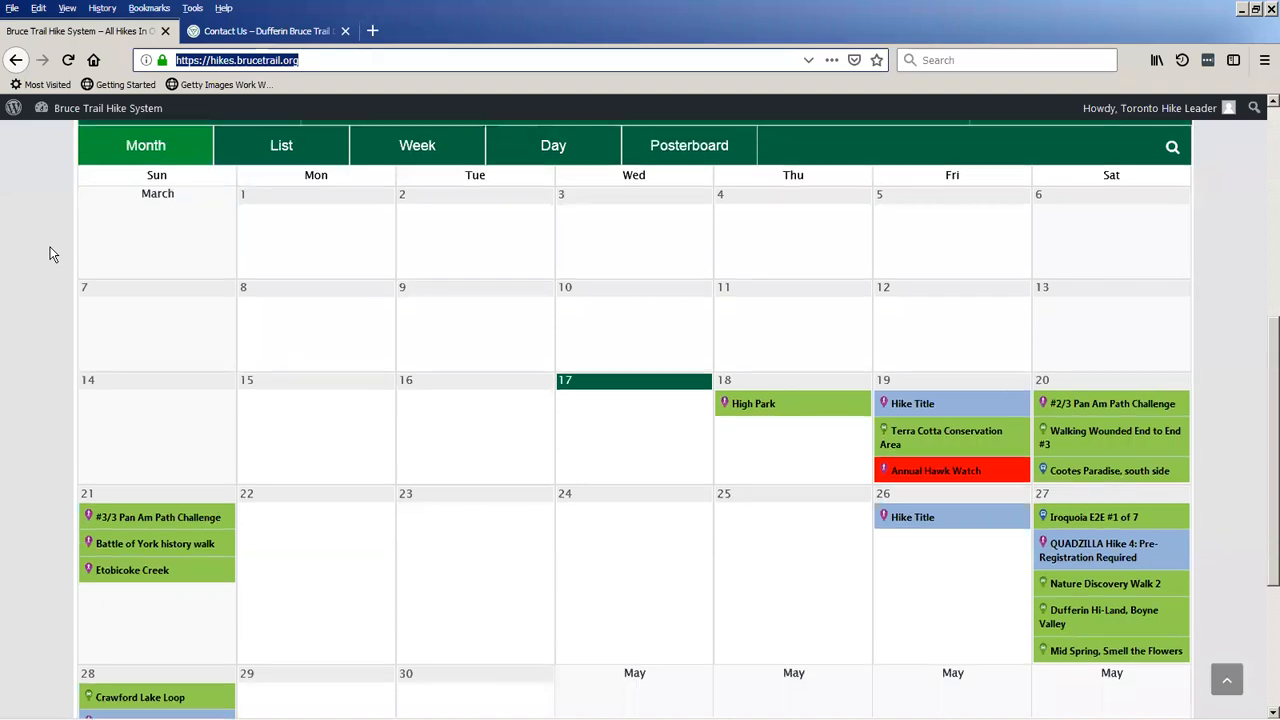
pyautogui.scroll(1, 53, 254)
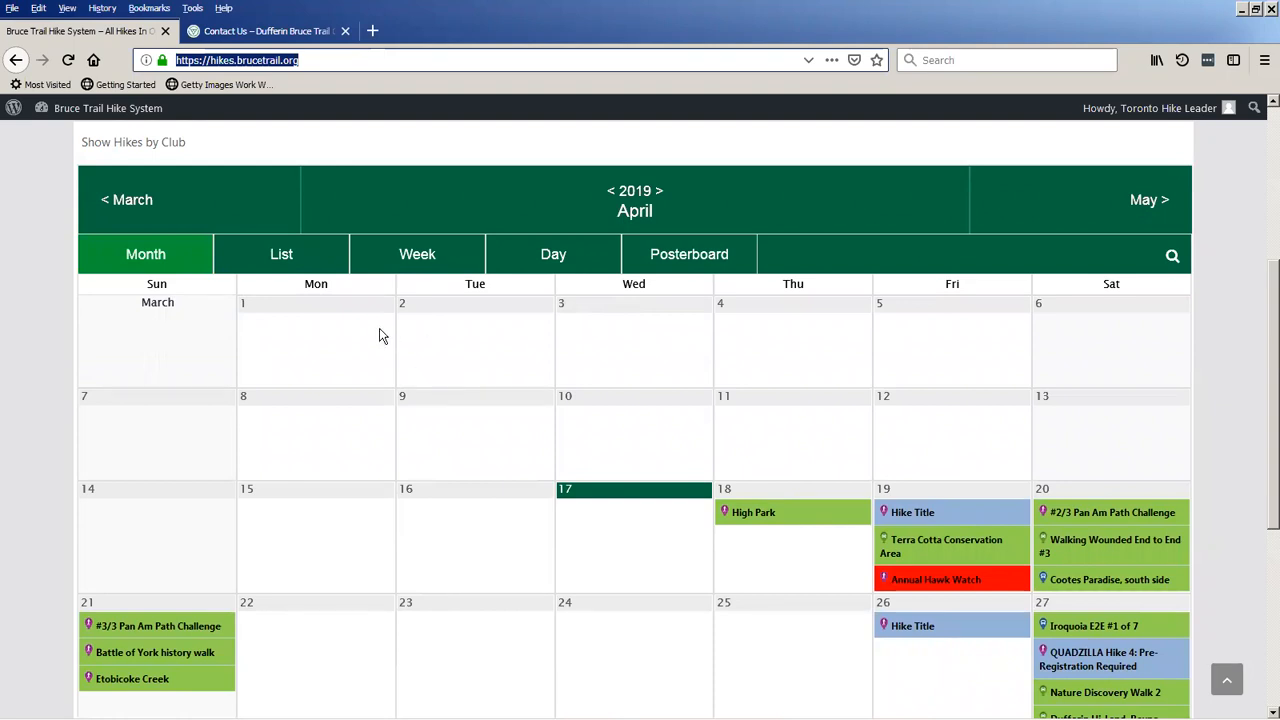
# Switch the hike schedule through its List and Week views to the Posterboard view and look through the April 2019 hike cards.
pyautogui.click(265, 263)
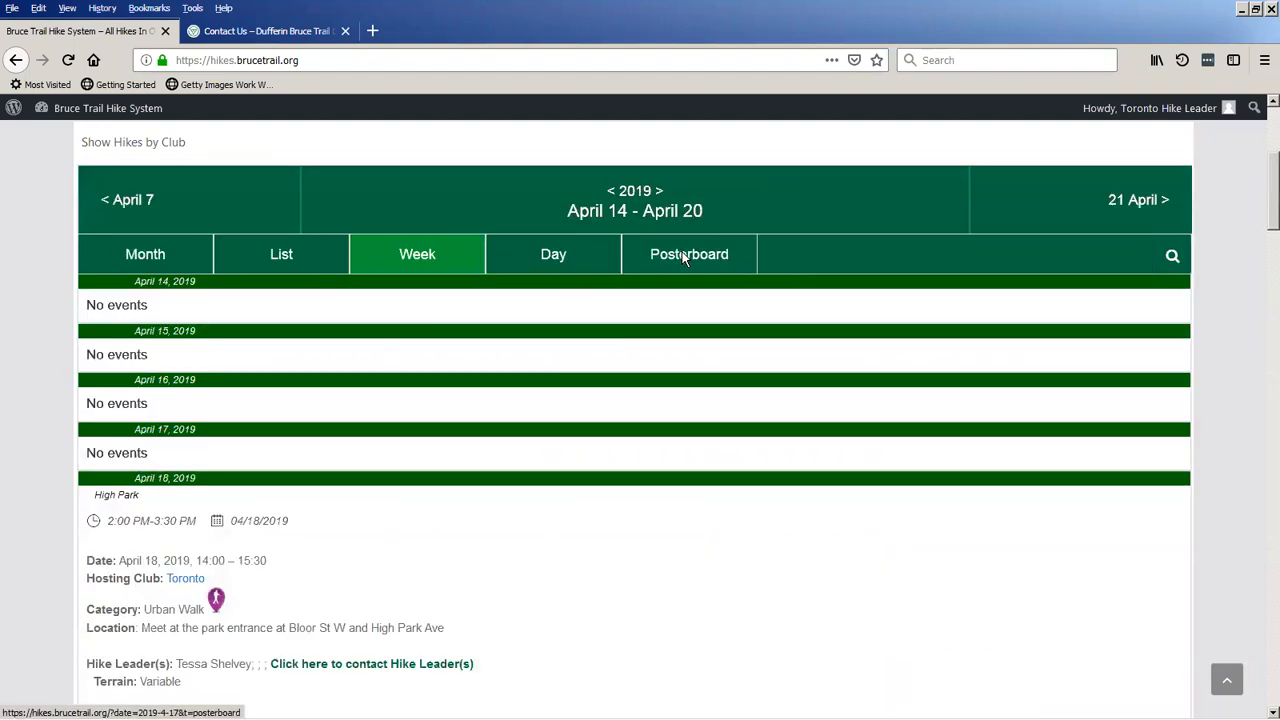
pyautogui.click(660, 260)
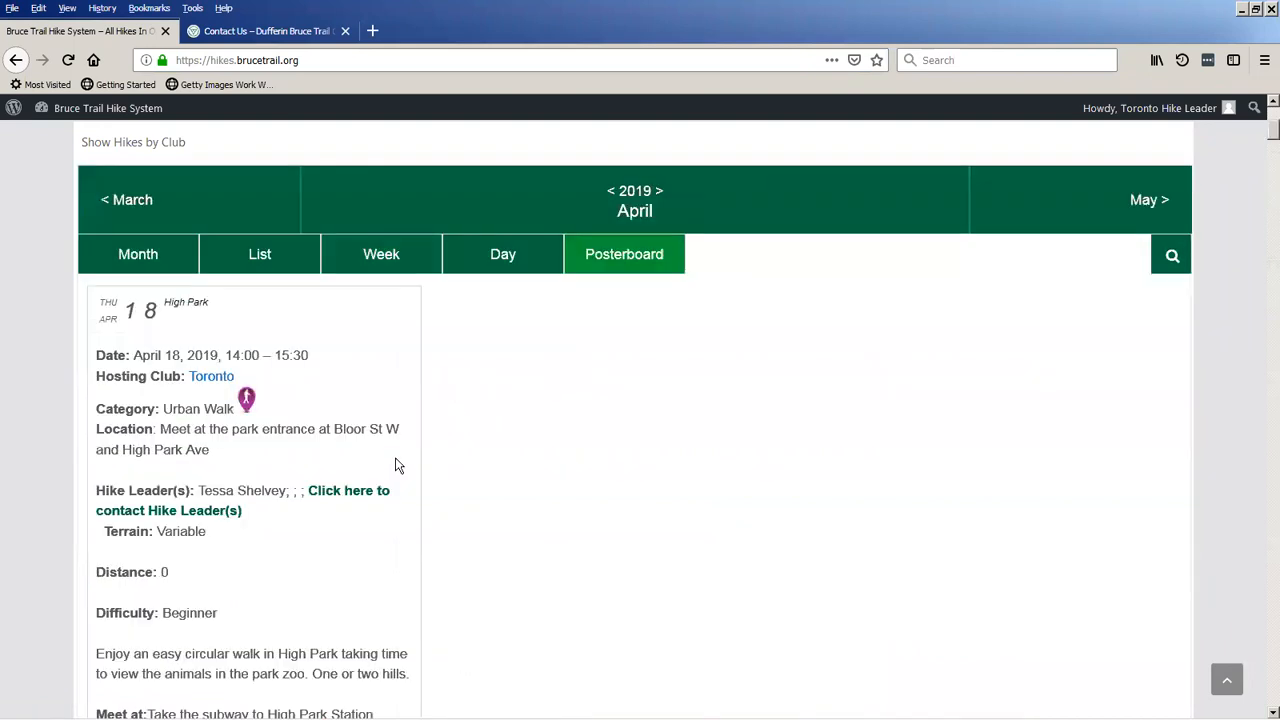
pyautogui.scroll(-2, 371, 446)
pyautogui.scroll(-5, 339, 447)
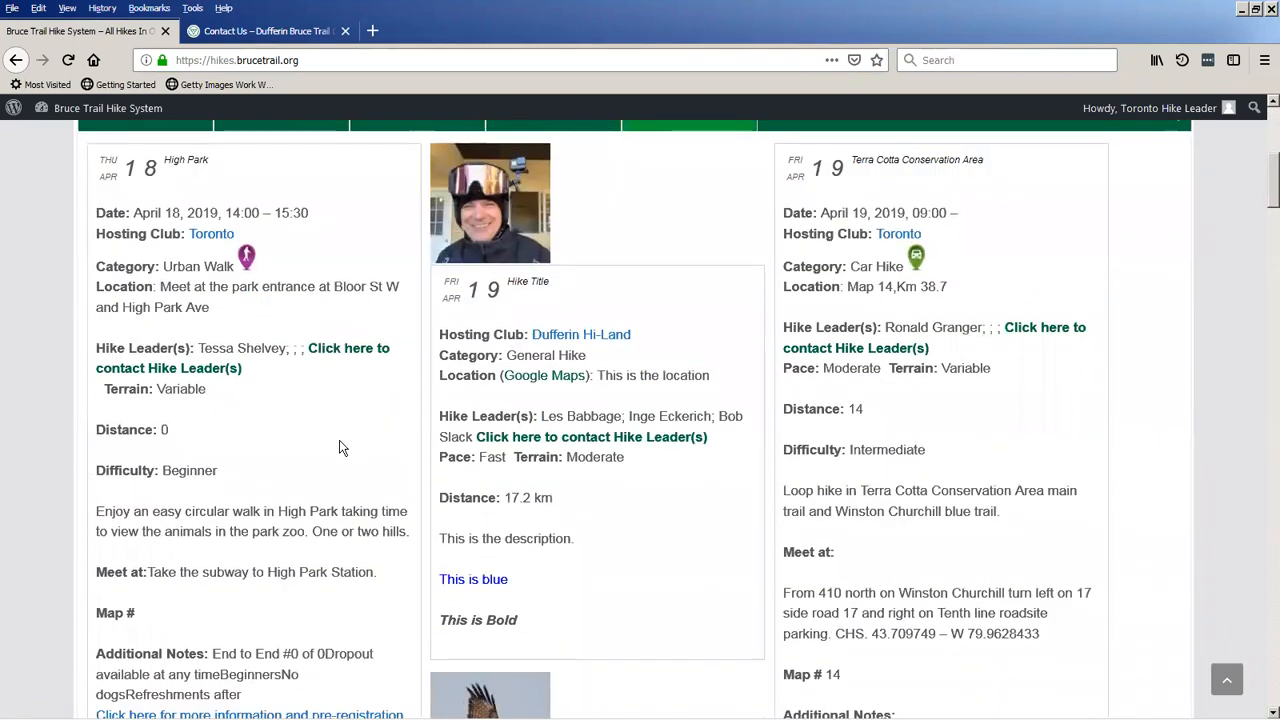
pyautogui.scroll(-4, 339, 447)
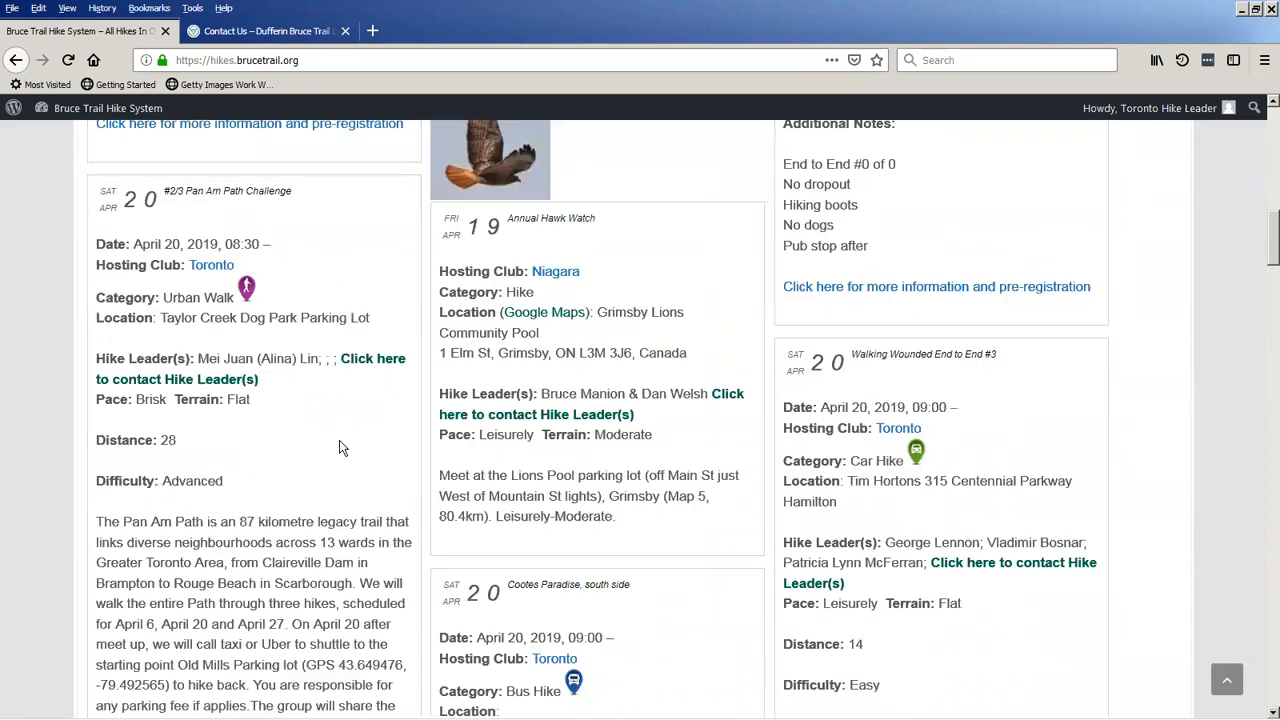
pyautogui.scroll(6, 337, 449)
pyautogui.scroll(4, 335, 459)
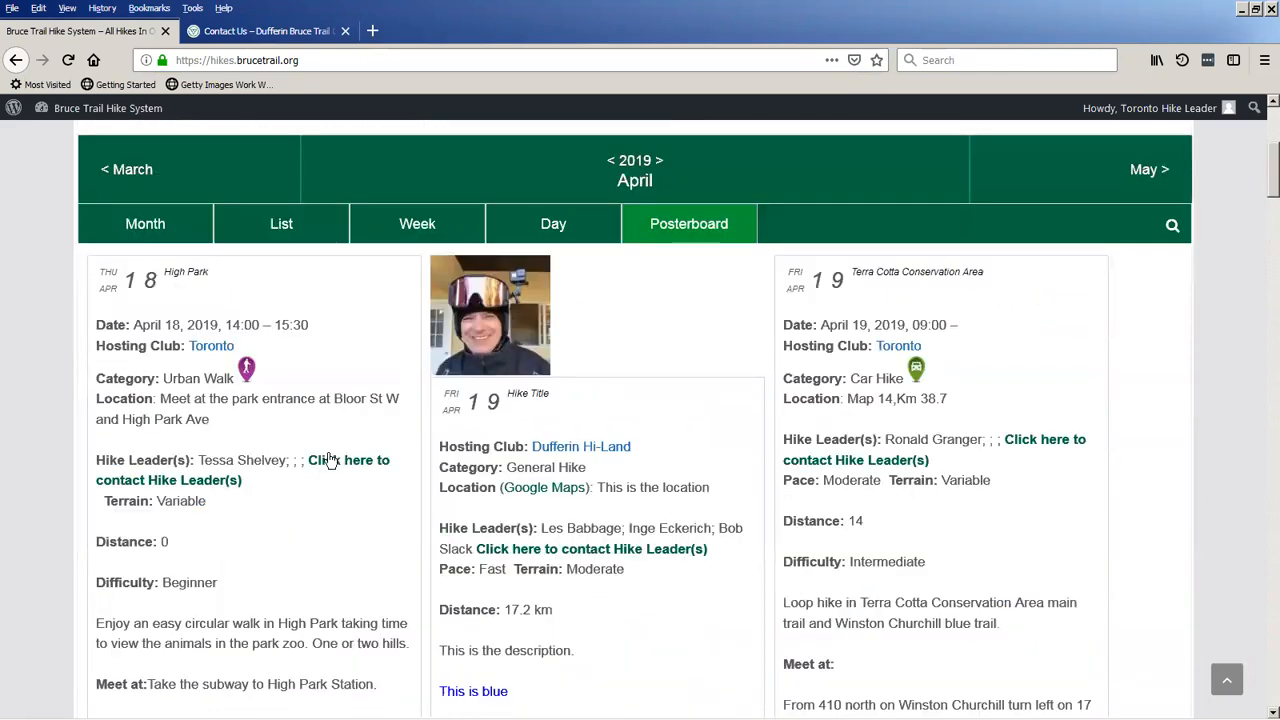
pyautogui.scroll(2, 331, 459)
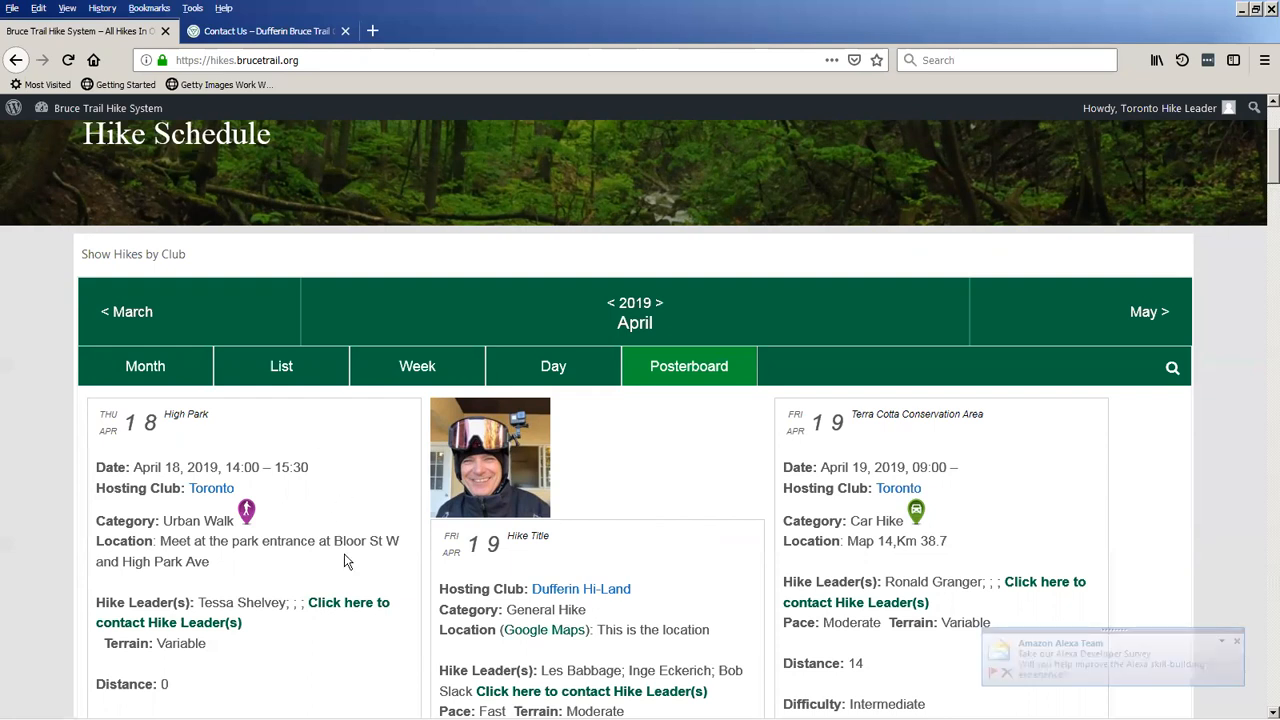
# Dismiss the e-mail notification and examine the club, leader and meeting details on the Posterboard hike cards.
pyautogui.scroll(-5, 331, 550)
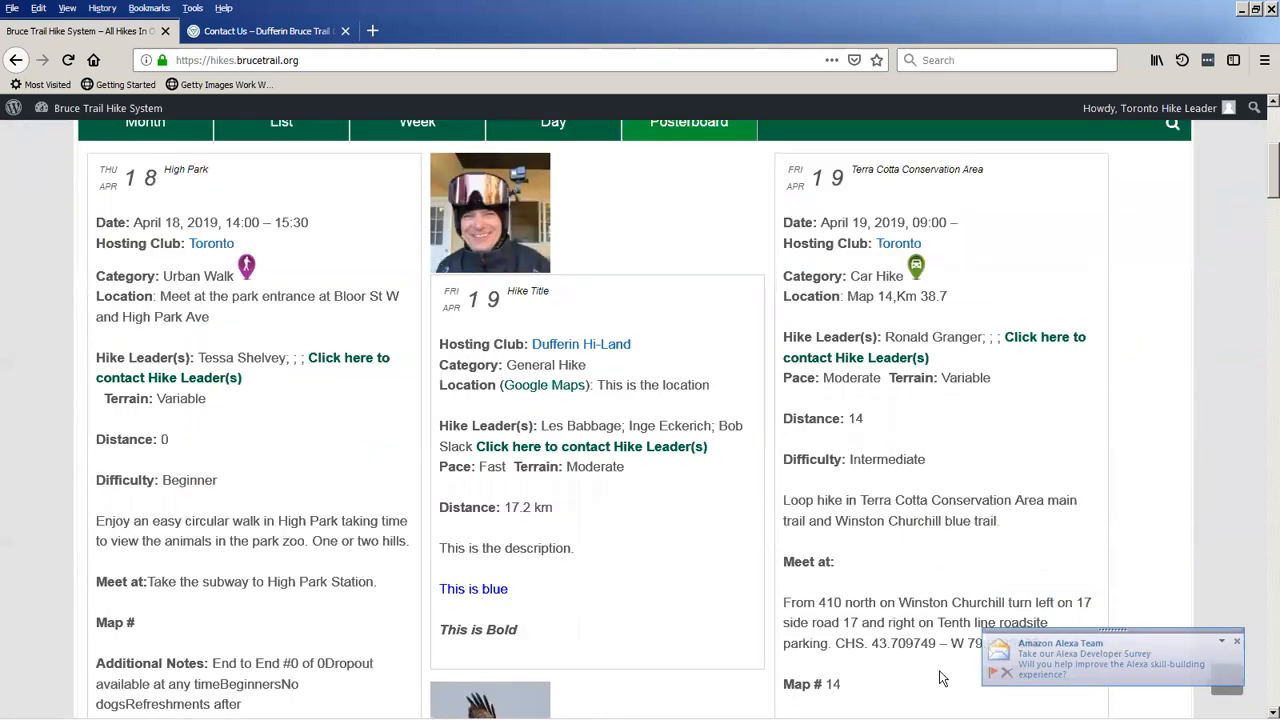
pyautogui.click(1008, 675)
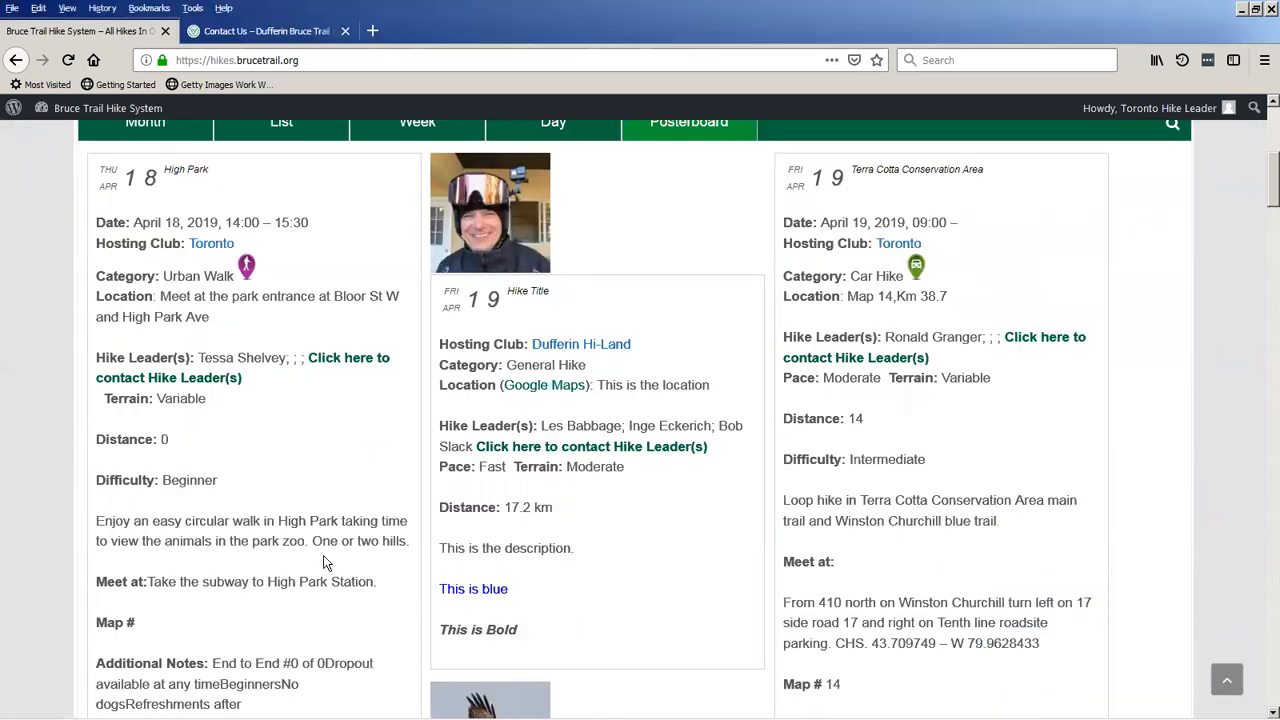
pyautogui.scroll(-5, 323, 560)
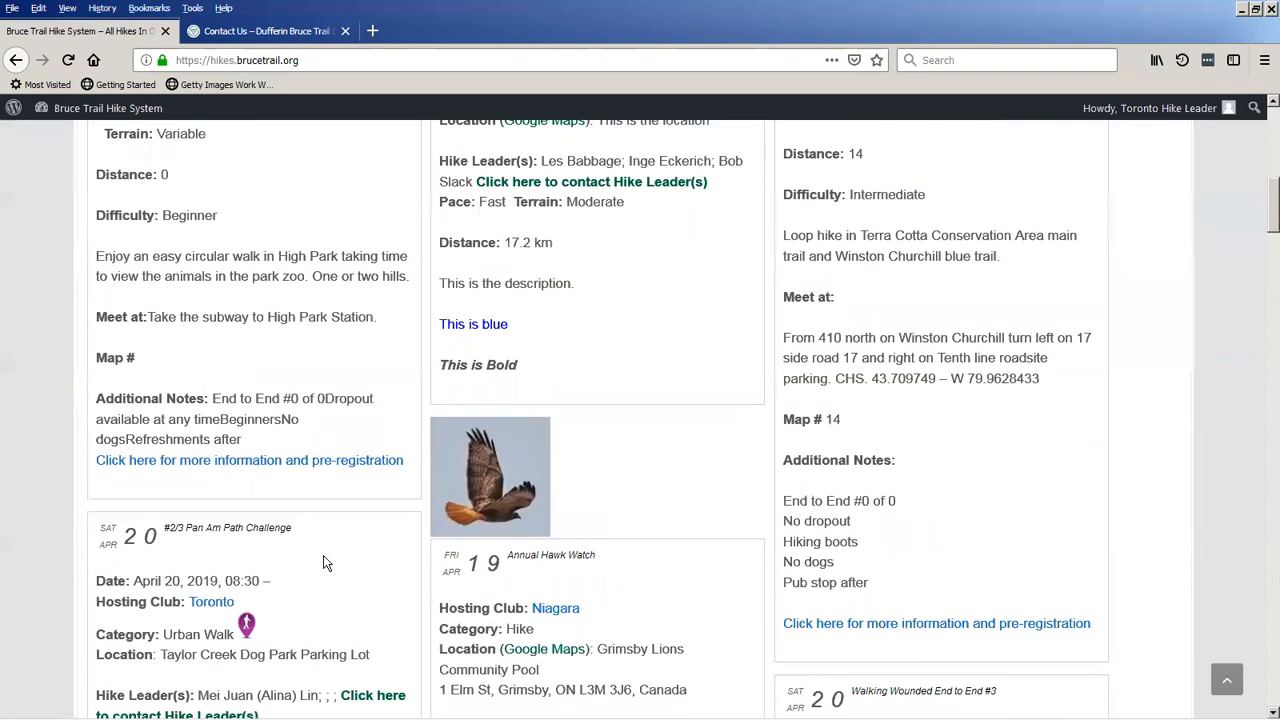
pyautogui.scroll(-5, 323, 563)
pyautogui.scroll(-9, 323, 563)
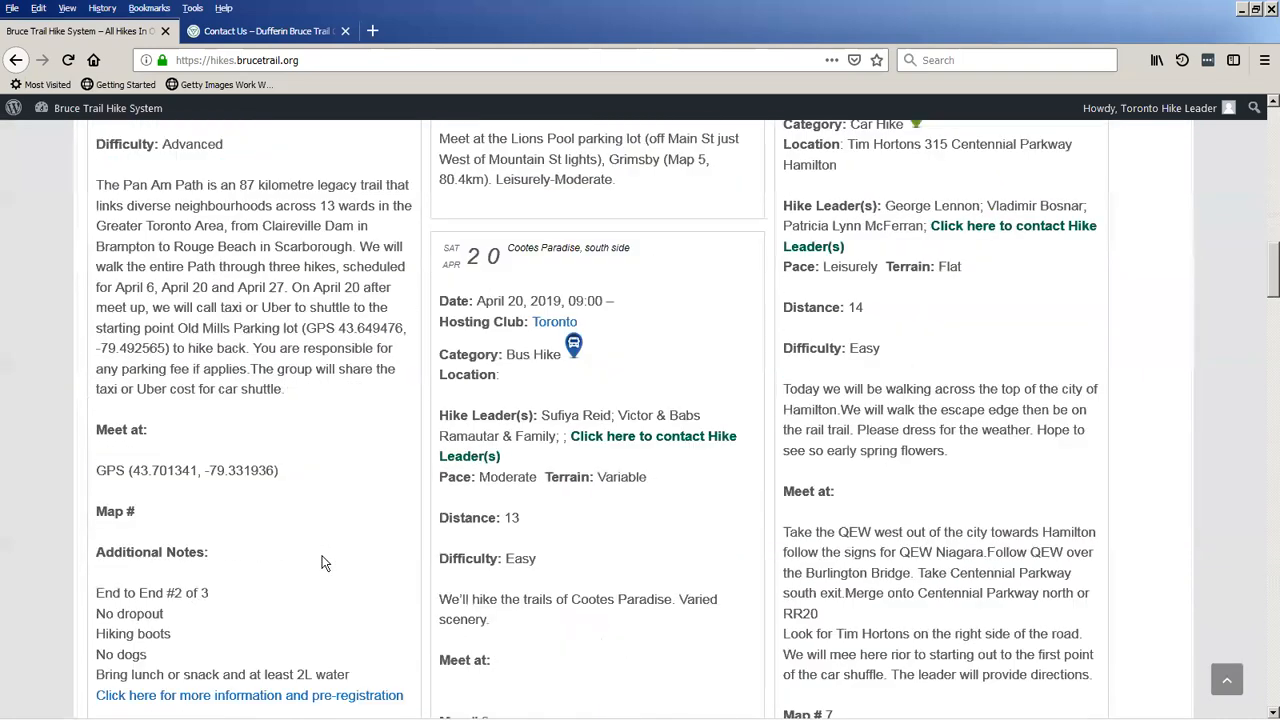
pyautogui.scroll(16, 323, 563)
pyautogui.scroll(11, 323, 563)
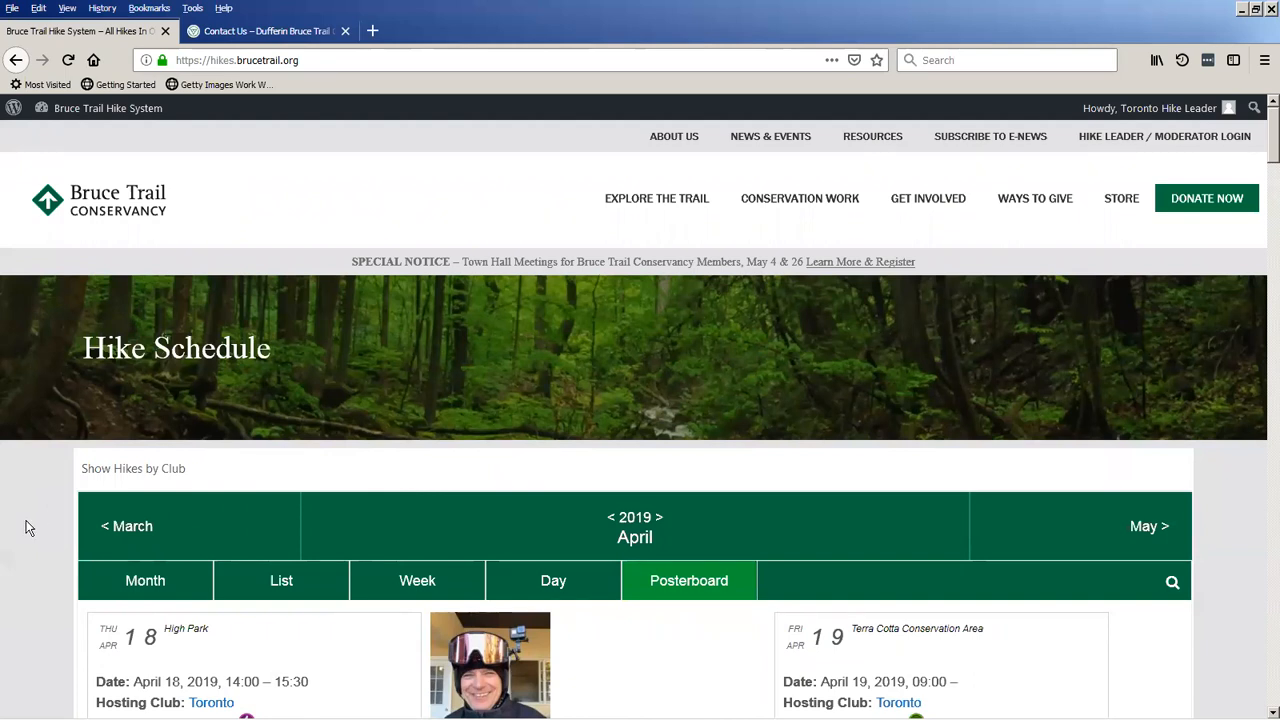
pyautogui.scroll(-3, 28, 525)
pyautogui.scroll(-1, 28, 528)
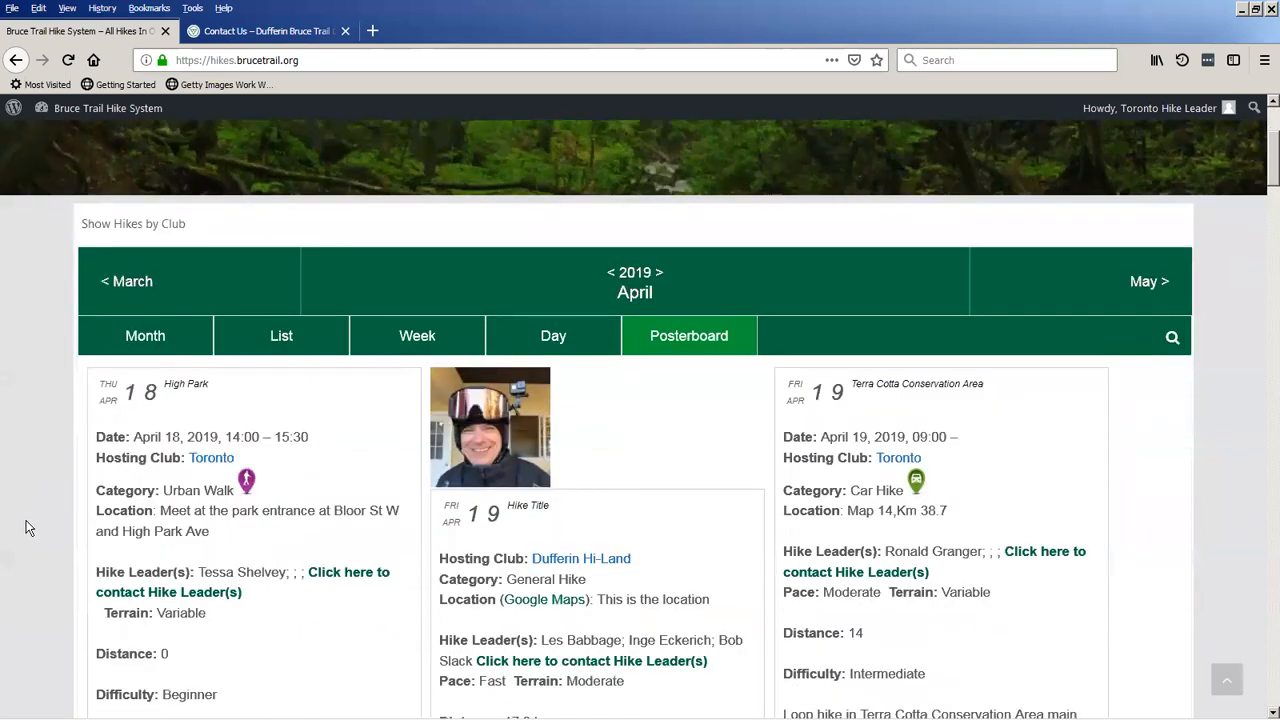
pyautogui.scroll(1, 28, 528)
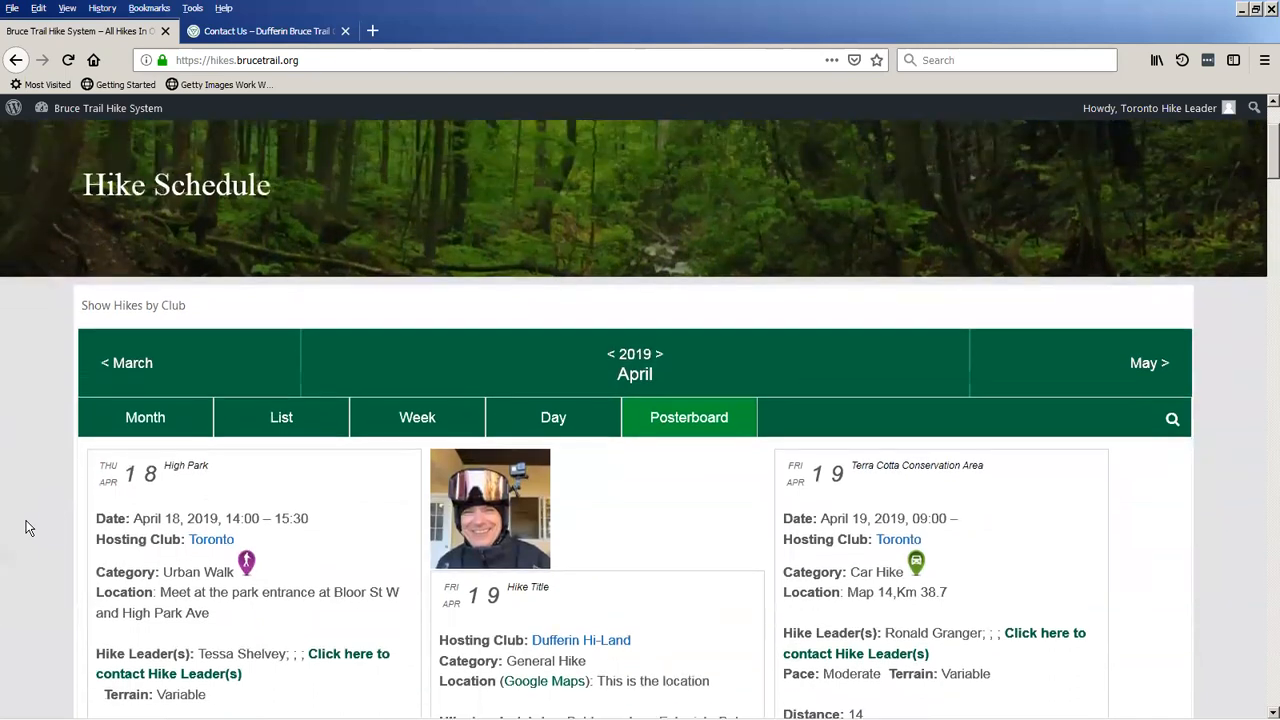
pyautogui.scroll(2, 28, 528)
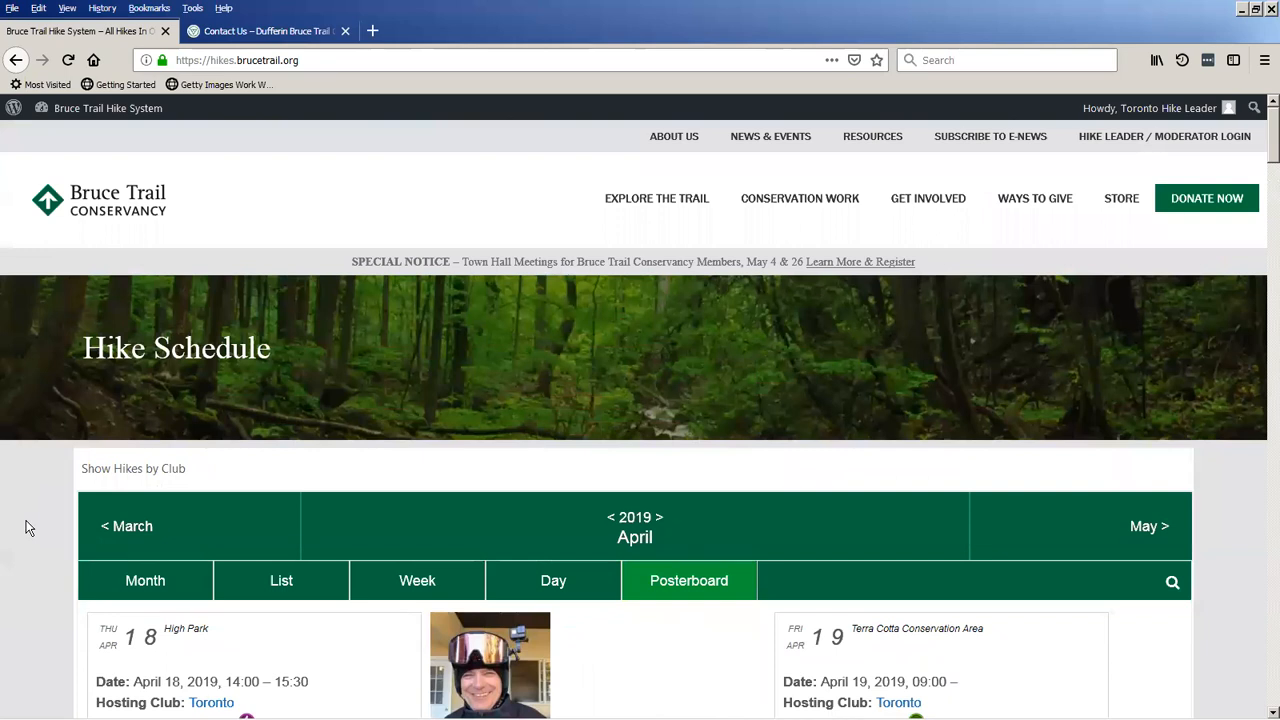
pyautogui.scroll(-1, 28, 528)
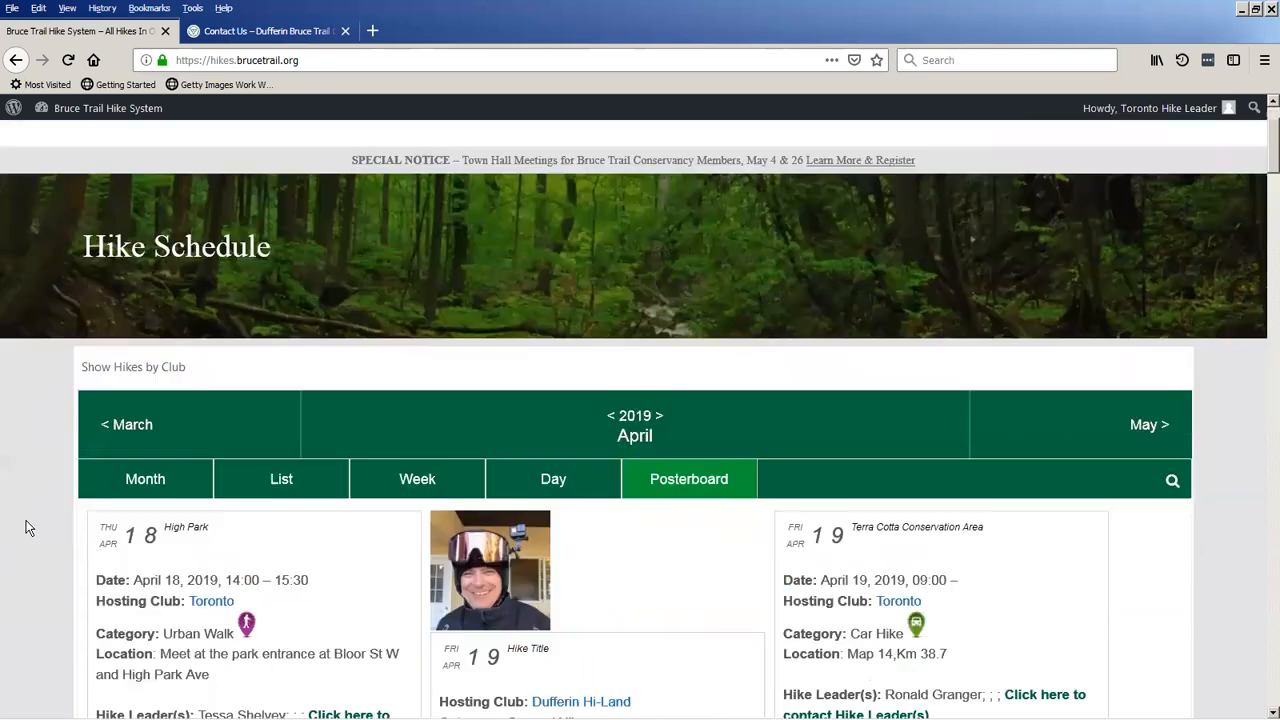
# Switch the hike schedule to the Month view and preview the details of the April 18 High Park hike.
pyautogui.click(142, 481)
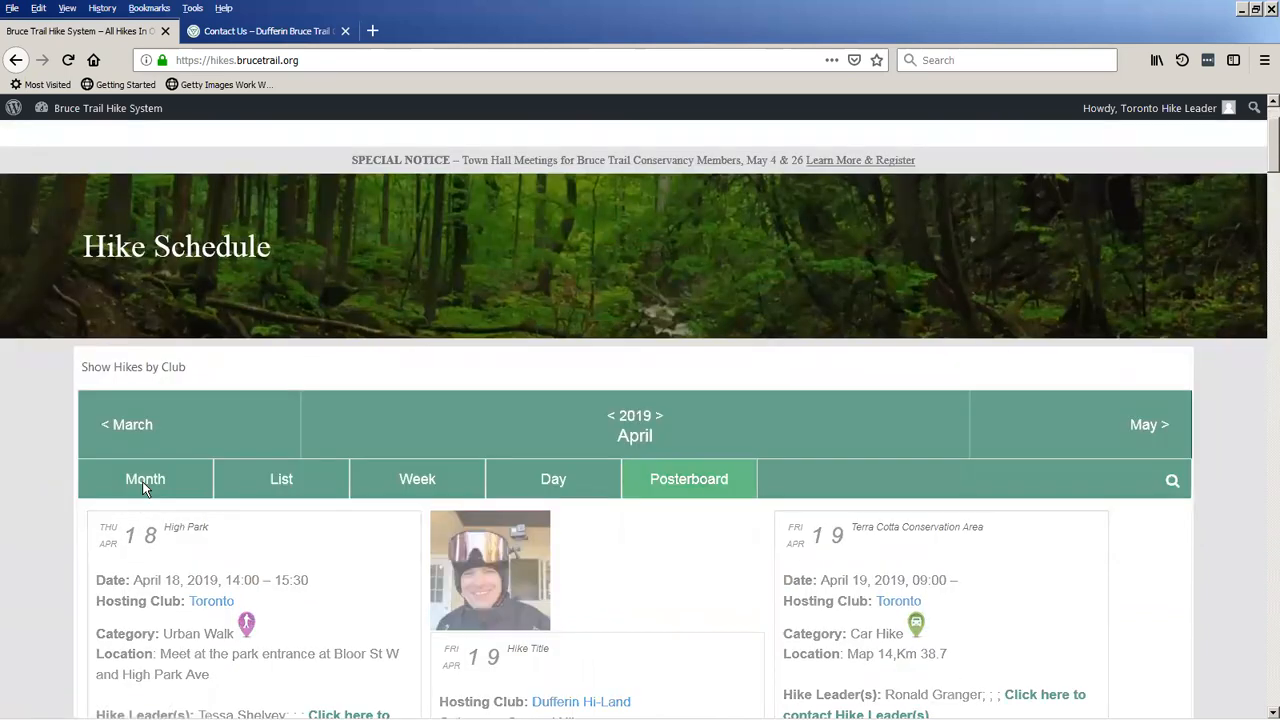
pyautogui.scroll(-3, 145, 496)
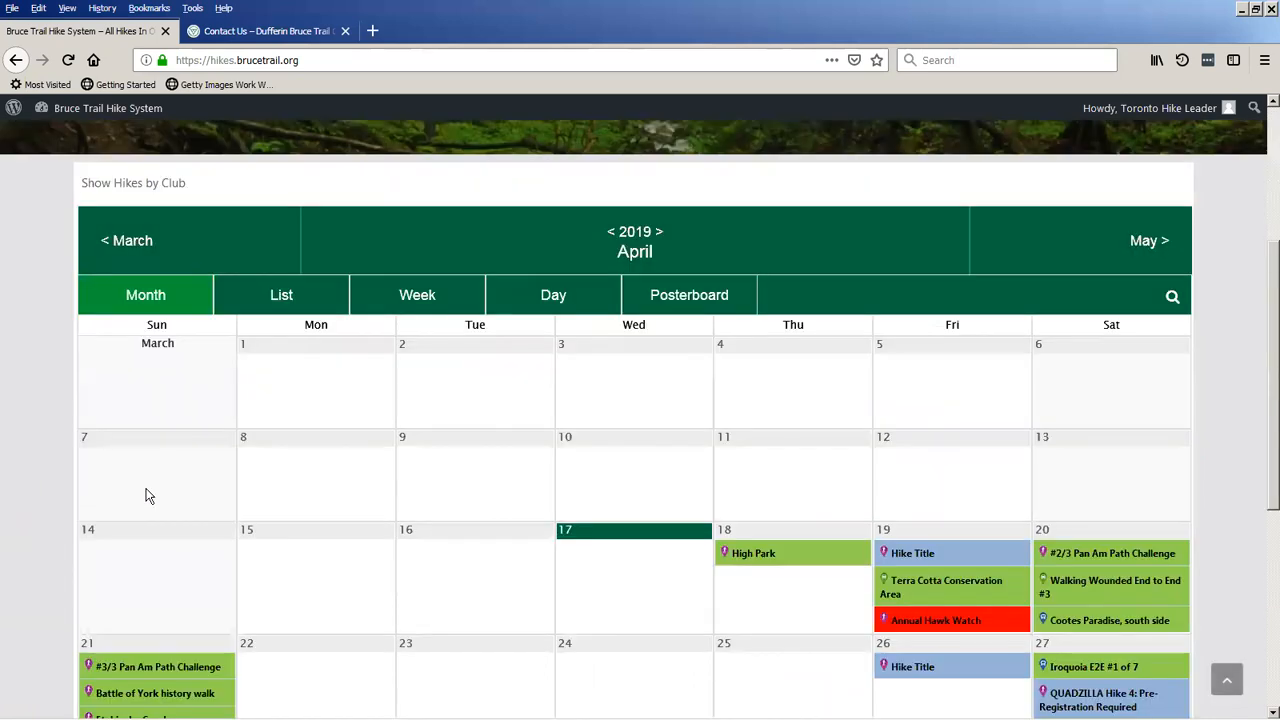
pyautogui.scroll(-2, 147, 495)
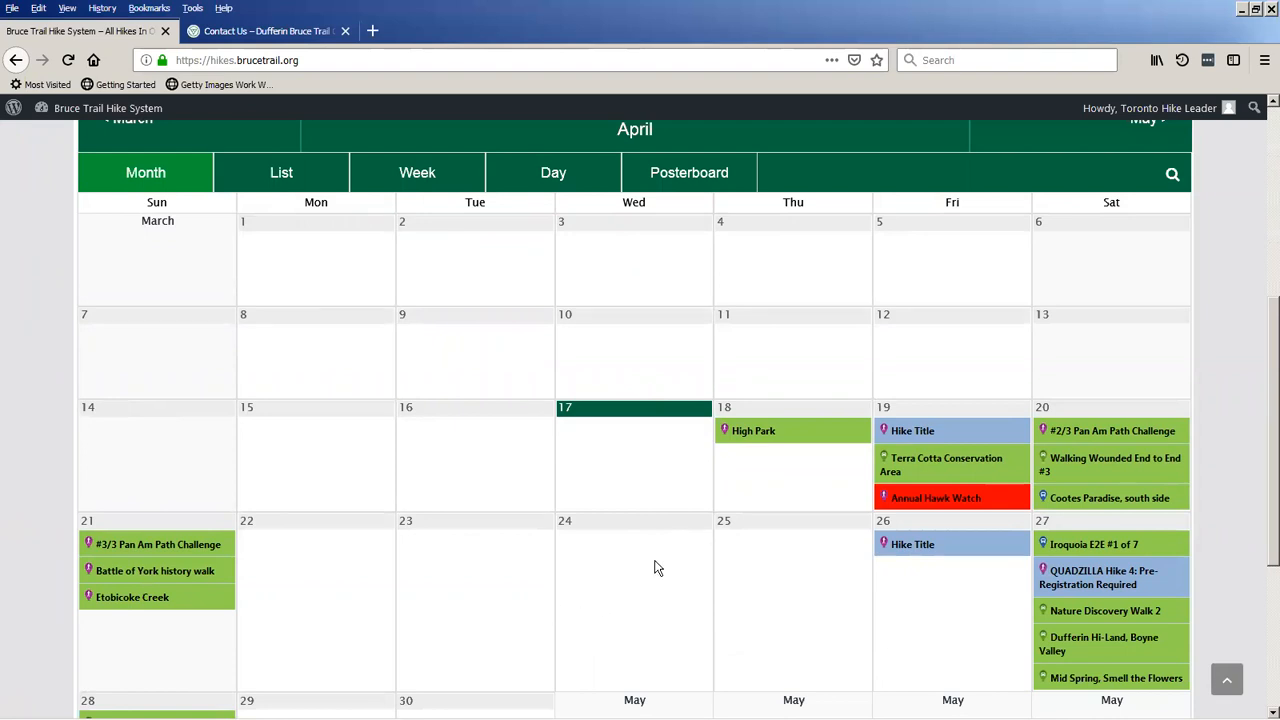
pyautogui.moveTo(793, 440)
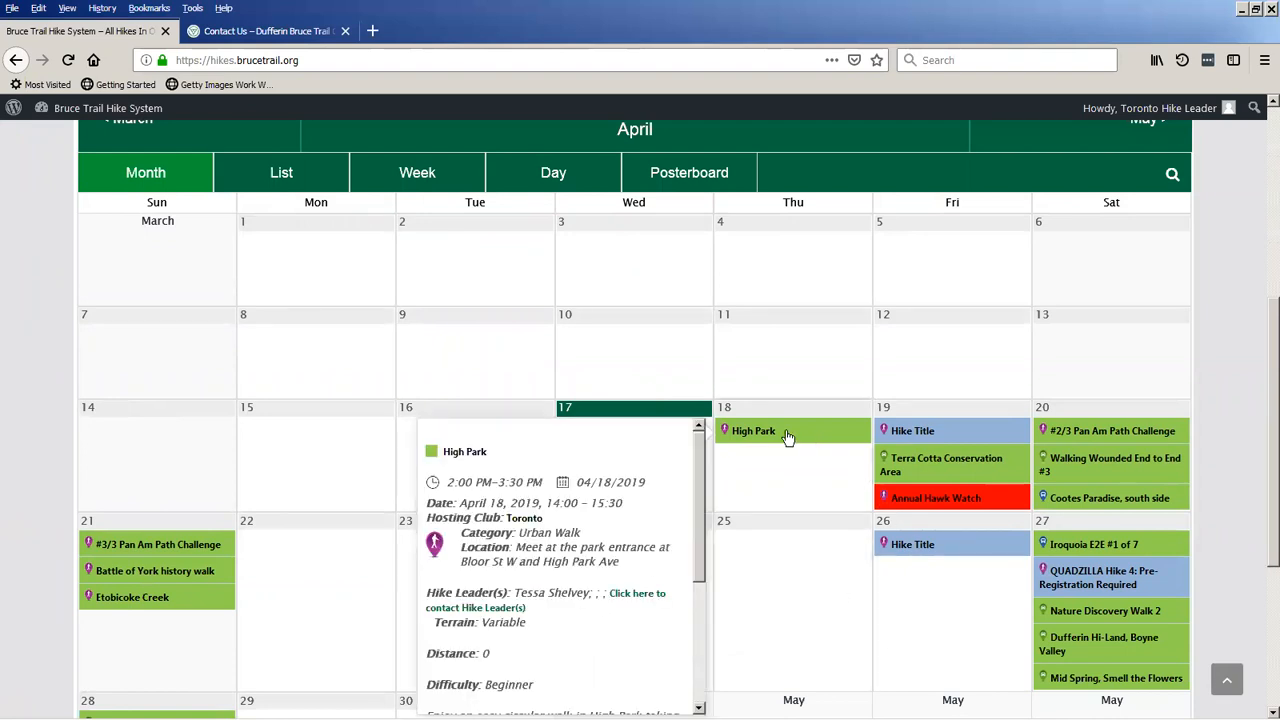
pyautogui.scroll(-2, 788, 437)
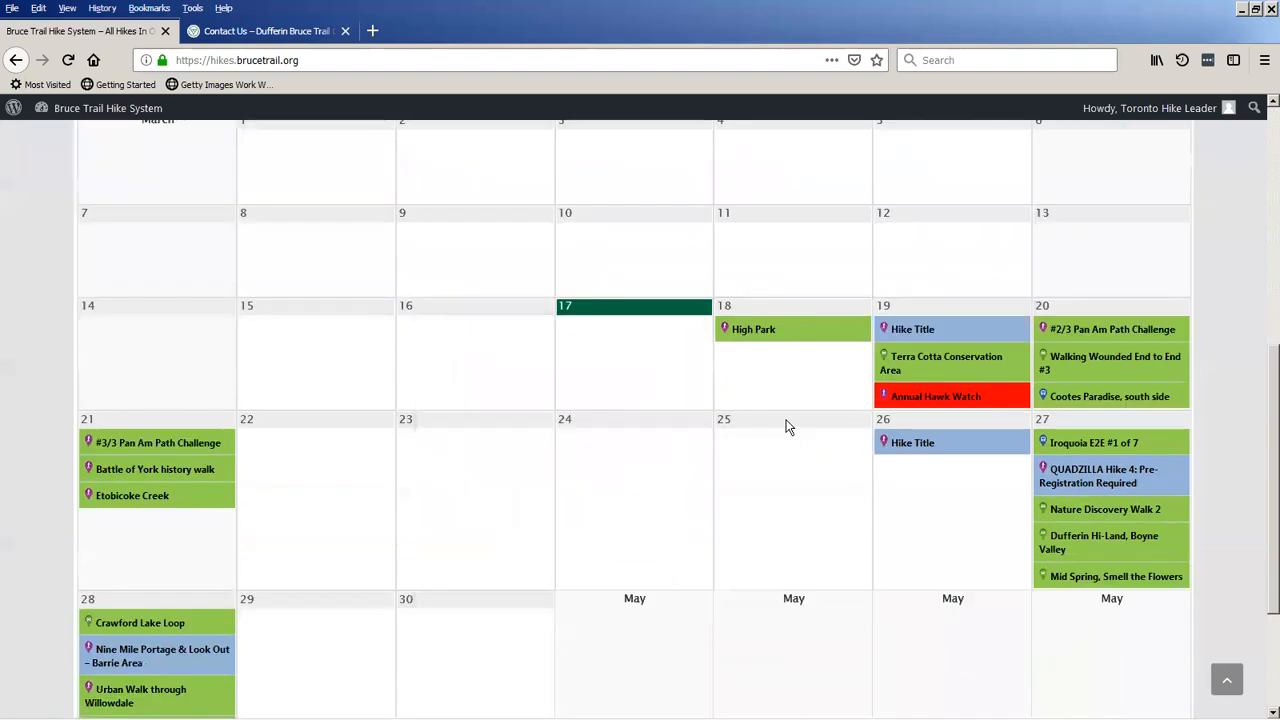
# Open the full page of the April 18 High Park hike, read its details and return to the calendar.
pyautogui.click(769, 335)
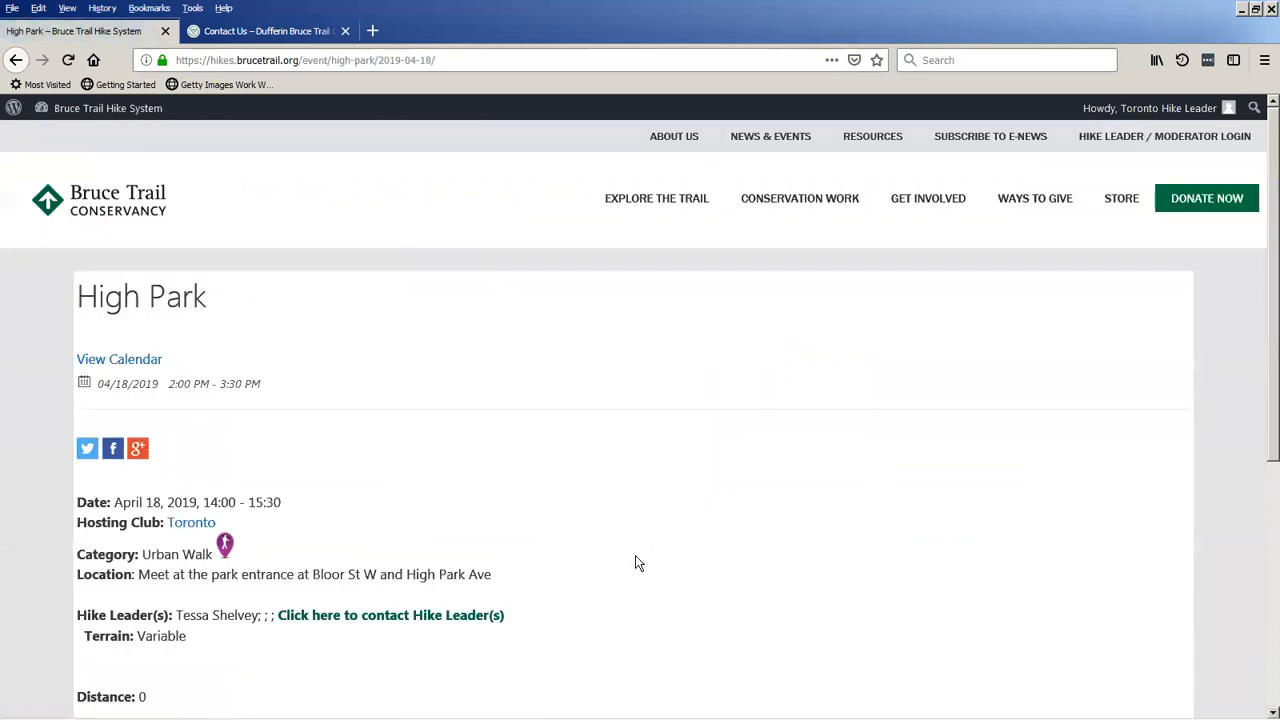
pyautogui.scroll(-5, 635, 556)
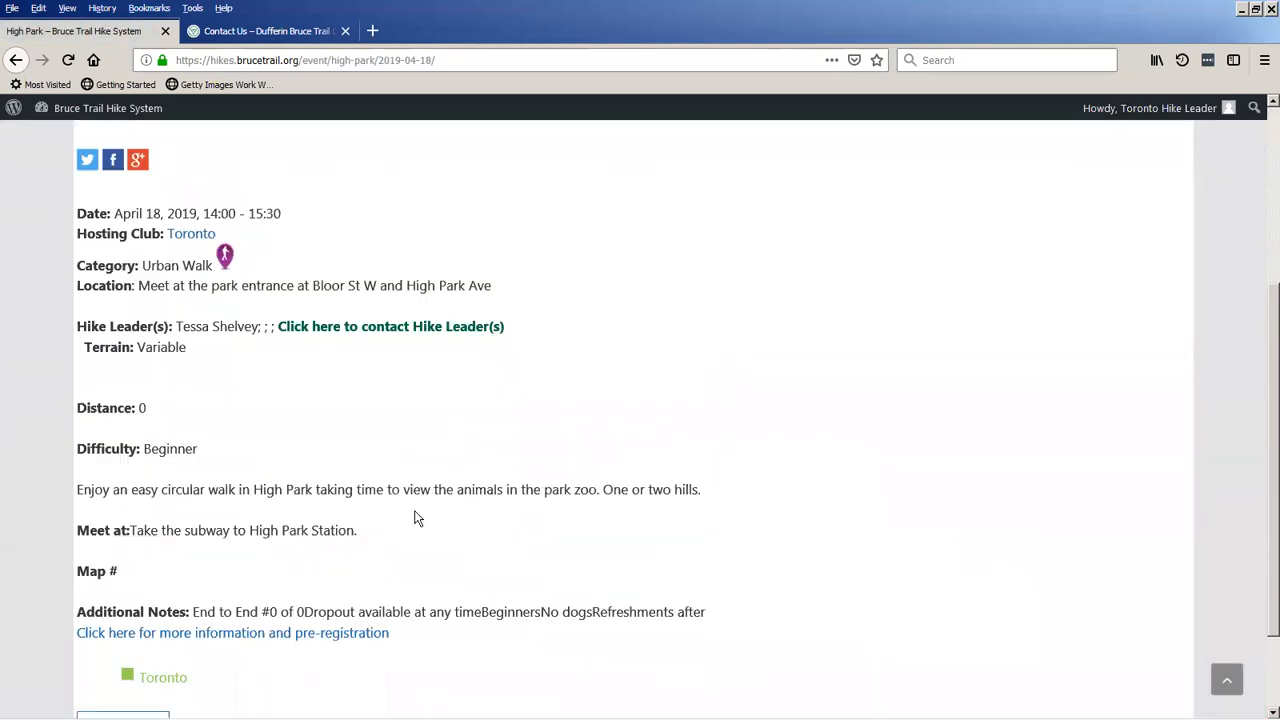
pyautogui.scroll(5, 416, 510)
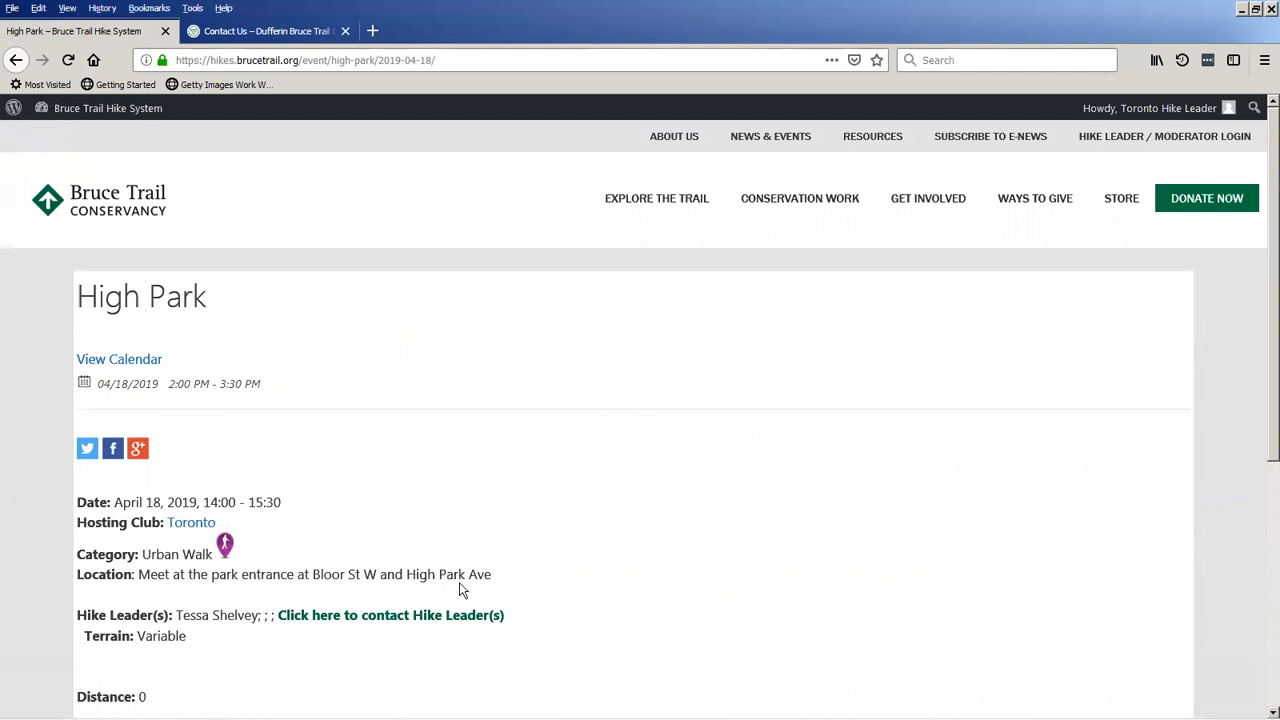
pyautogui.click(16, 62)
pyautogui.scroll(3, 611, 531)
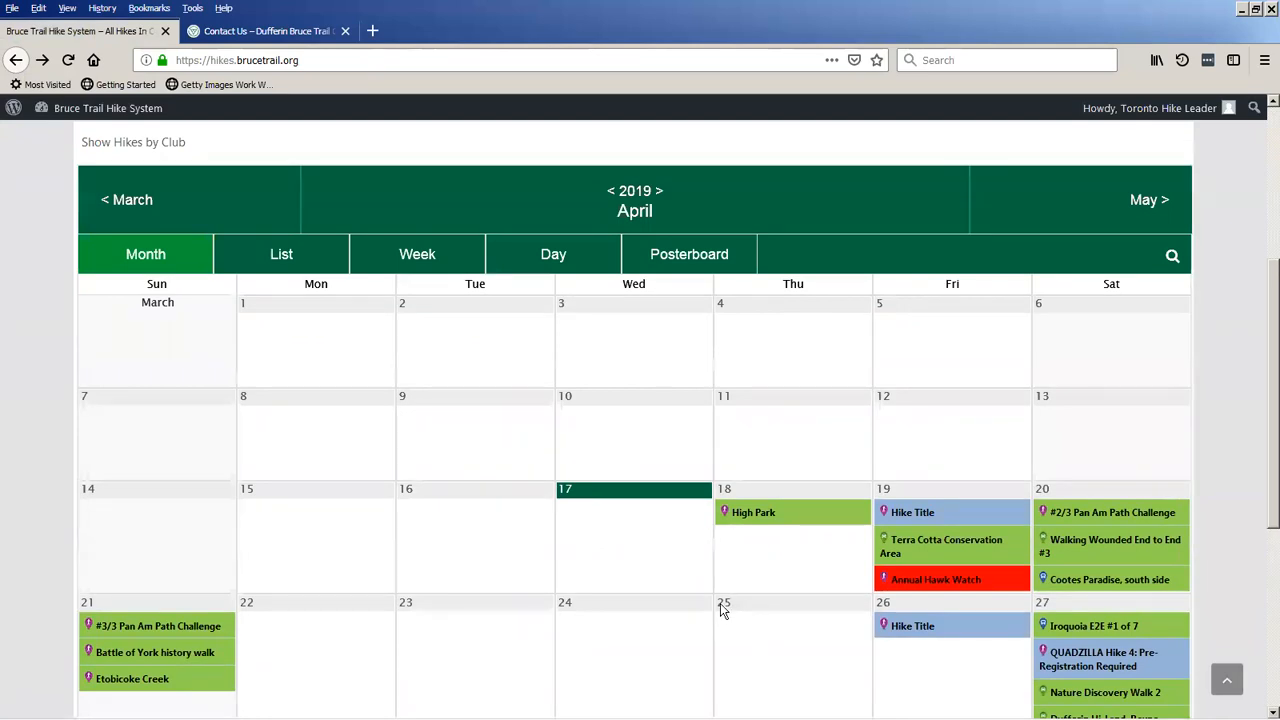
# Review the April 2019 month calendar, log out of the Toronto Hike Leader account and open the hike leader login page.
pyautogui.scroll(-2, 741, 601)
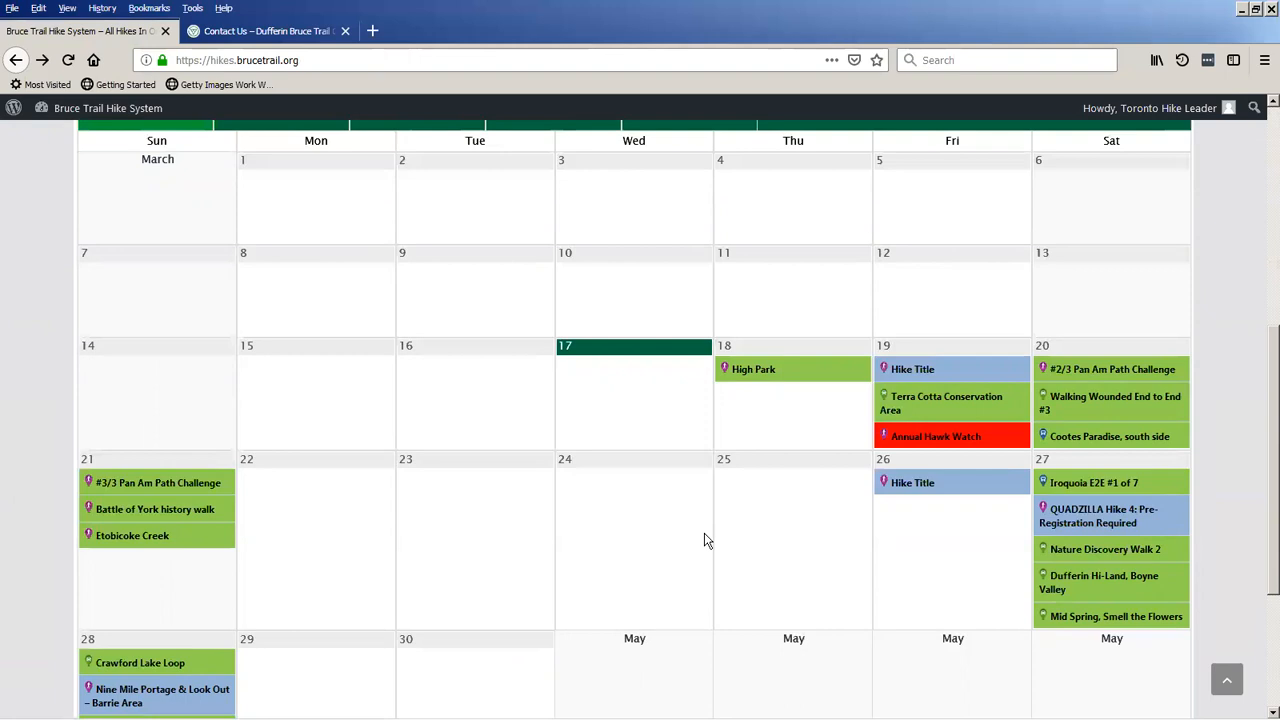
pyautogui.scroll(2, 656, 582)
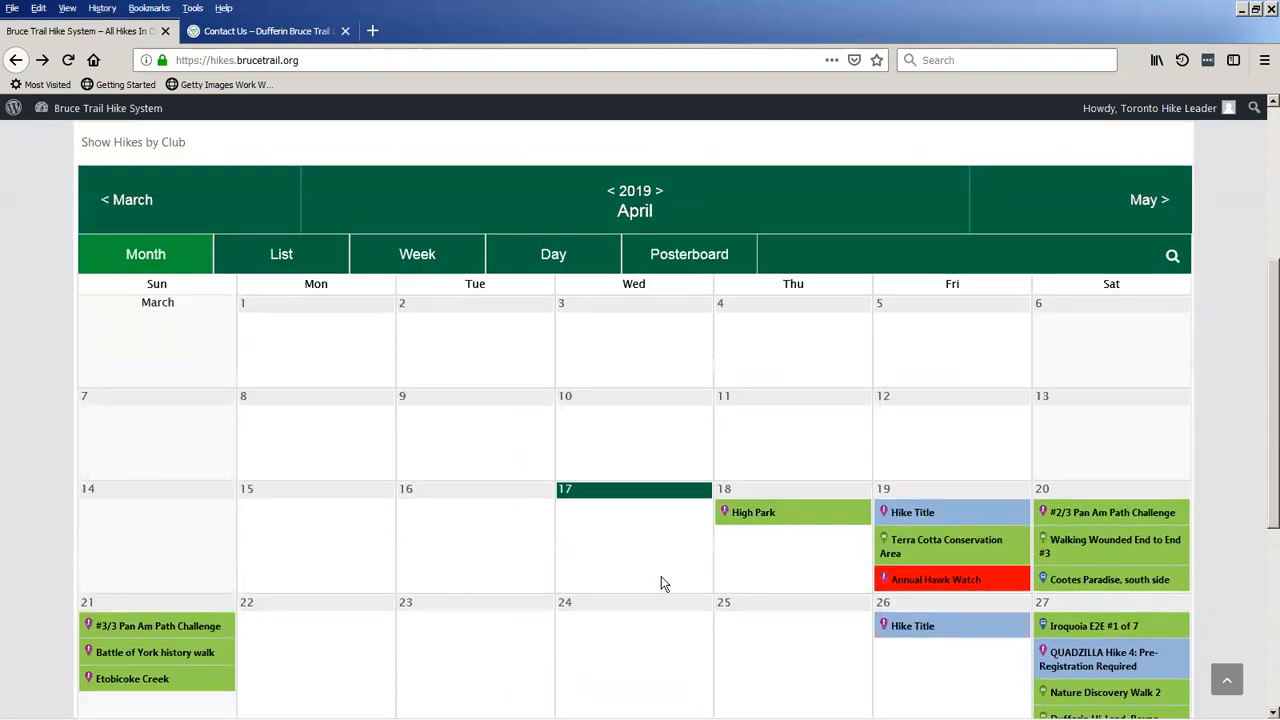
pyautogui.scroll(1, 661, 577)
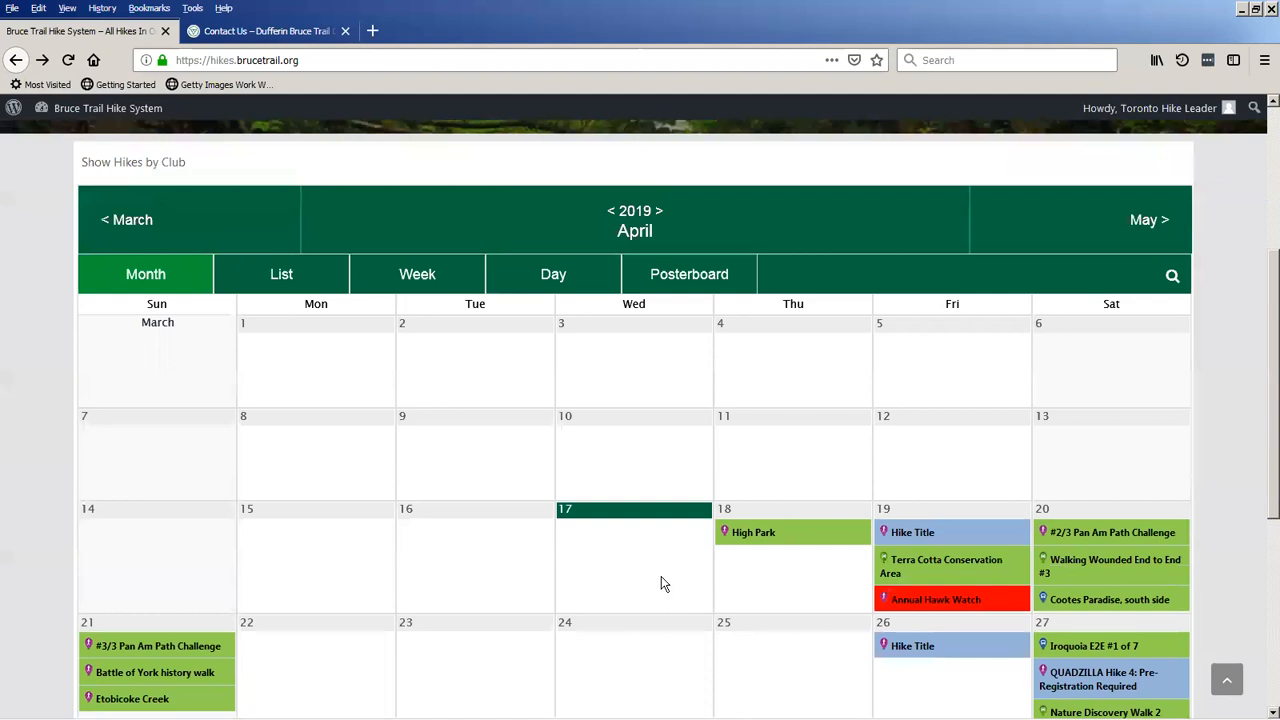
pyautogui.scroll(5, 662, 580)
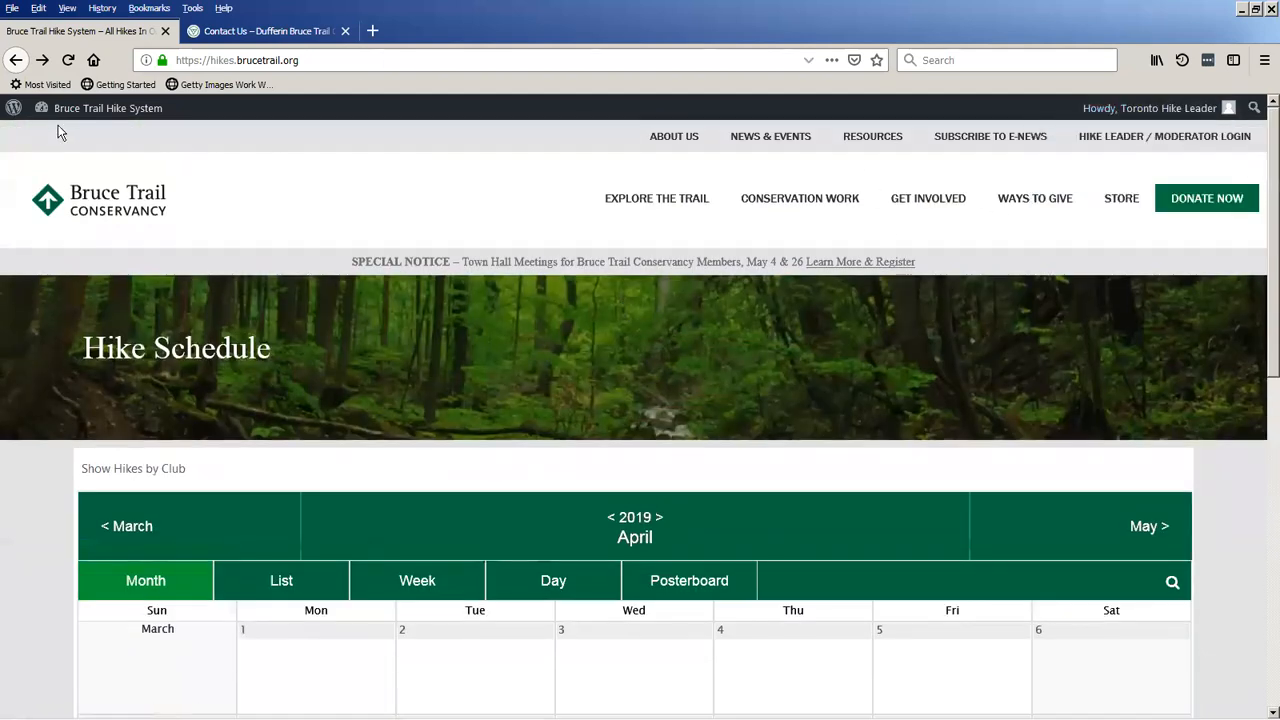
pyautogui.moveTo(1150, 108)
pyautogui.click(1122, 204)
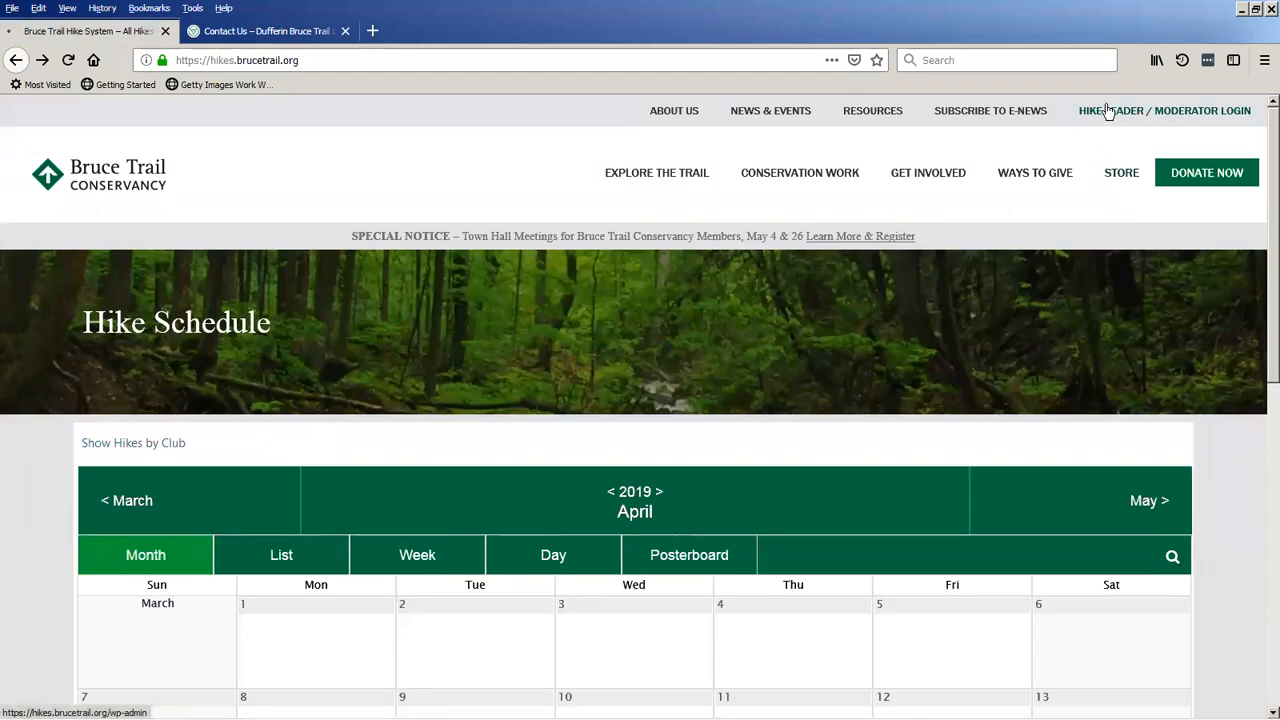
pyautogui.click(1108, 111)
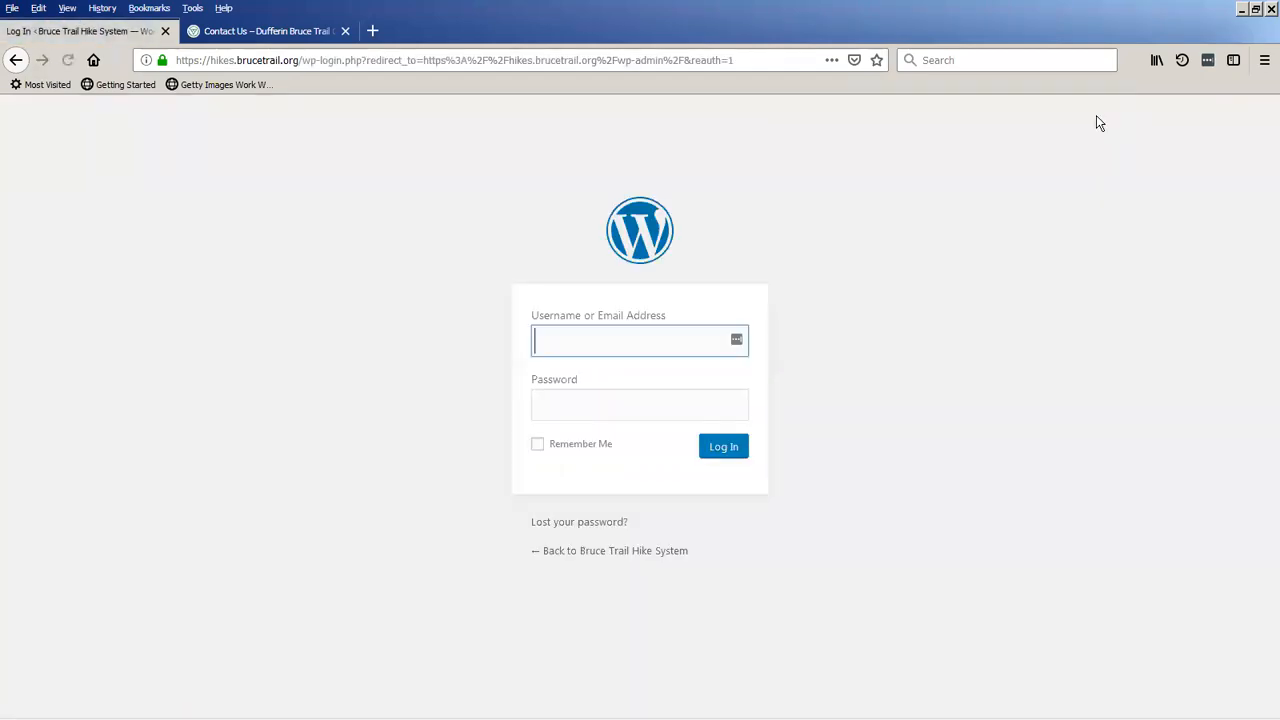
# Log in as the Dufferin hike leader with the account password and open the Your Hike Entries page.
pyautogui.write('dufferin')
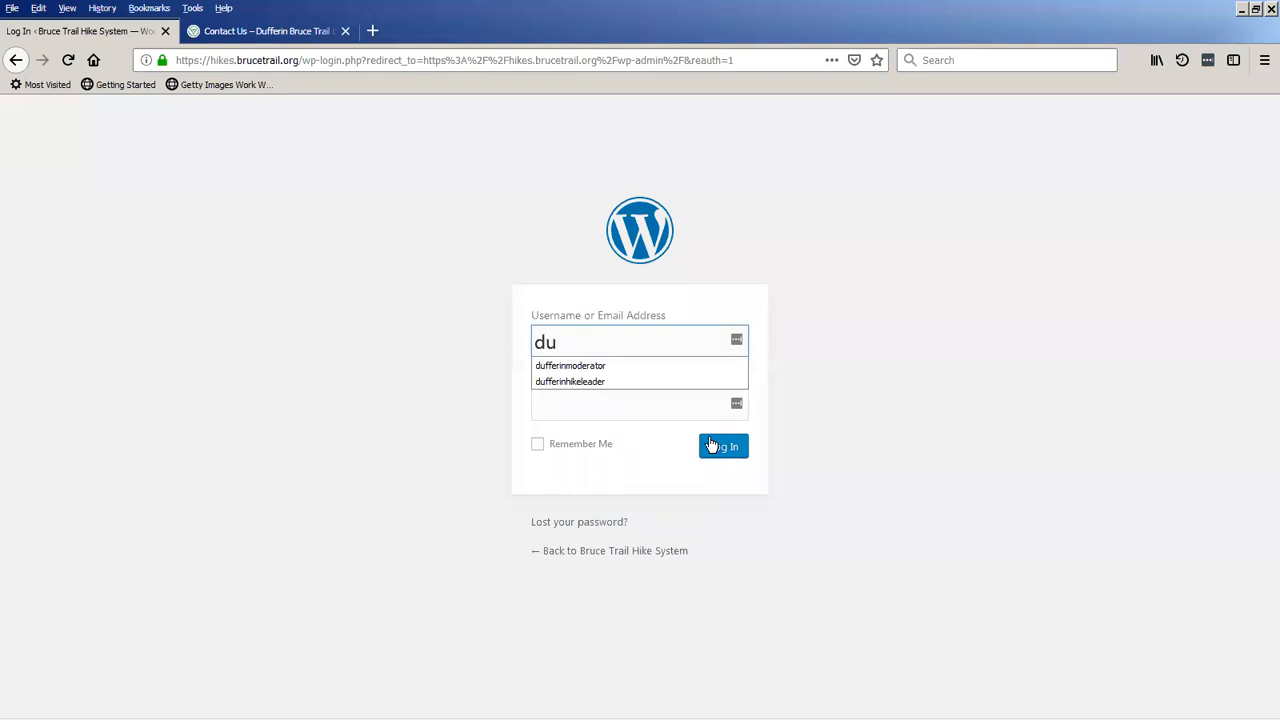
pyautogui.press('Down')
pyautogui.press('Down')
pyautogui.press('Tab')
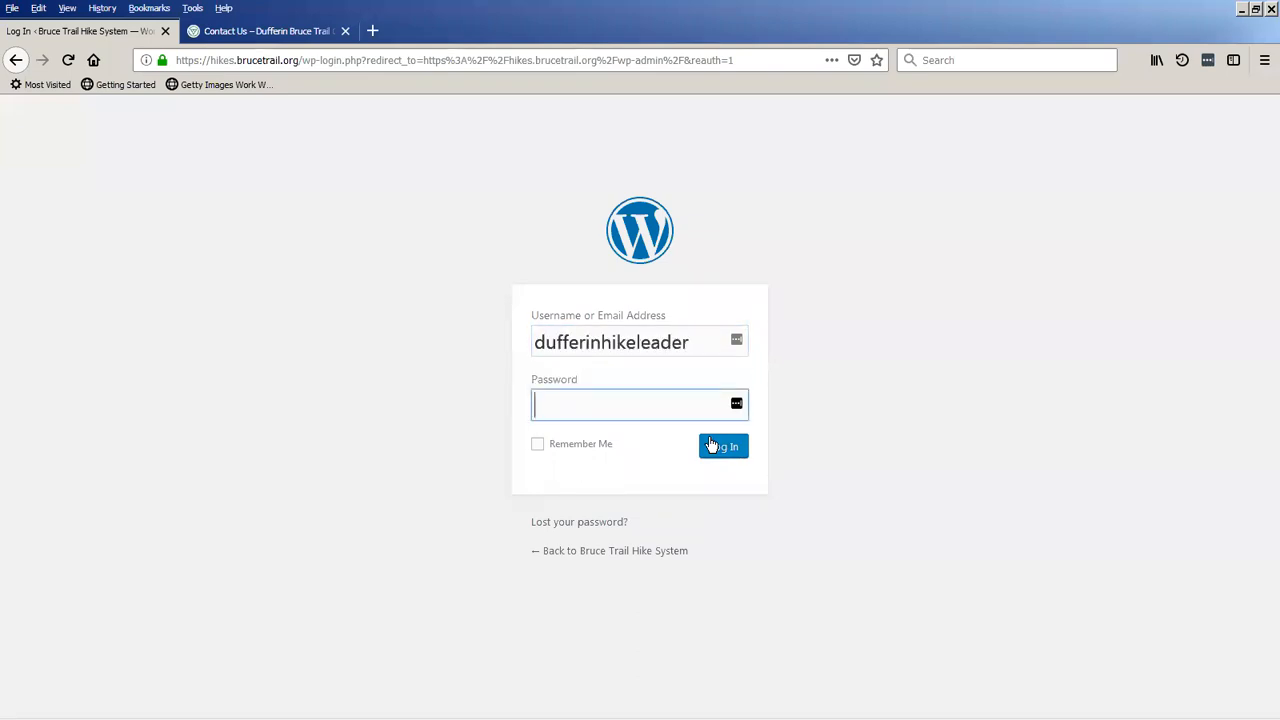
pyautogui.write('••••••••••••')
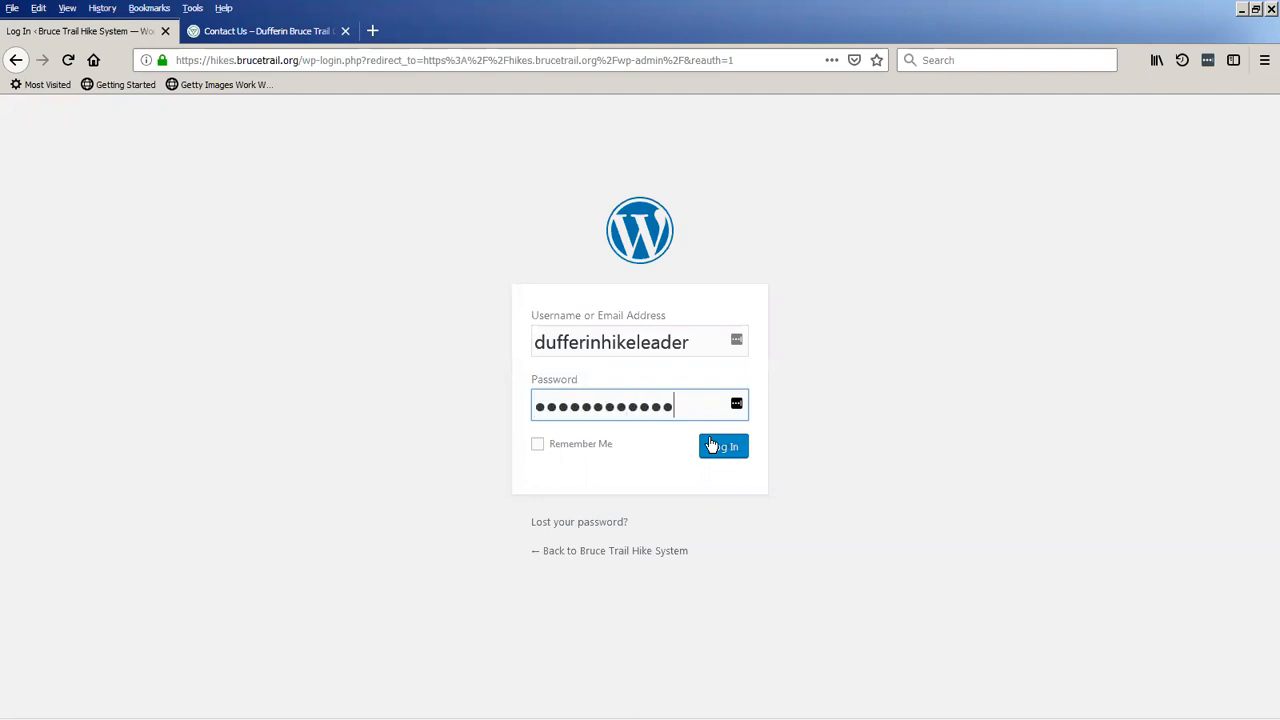
pyautogui.write('•')
pyautogui.press('Return')
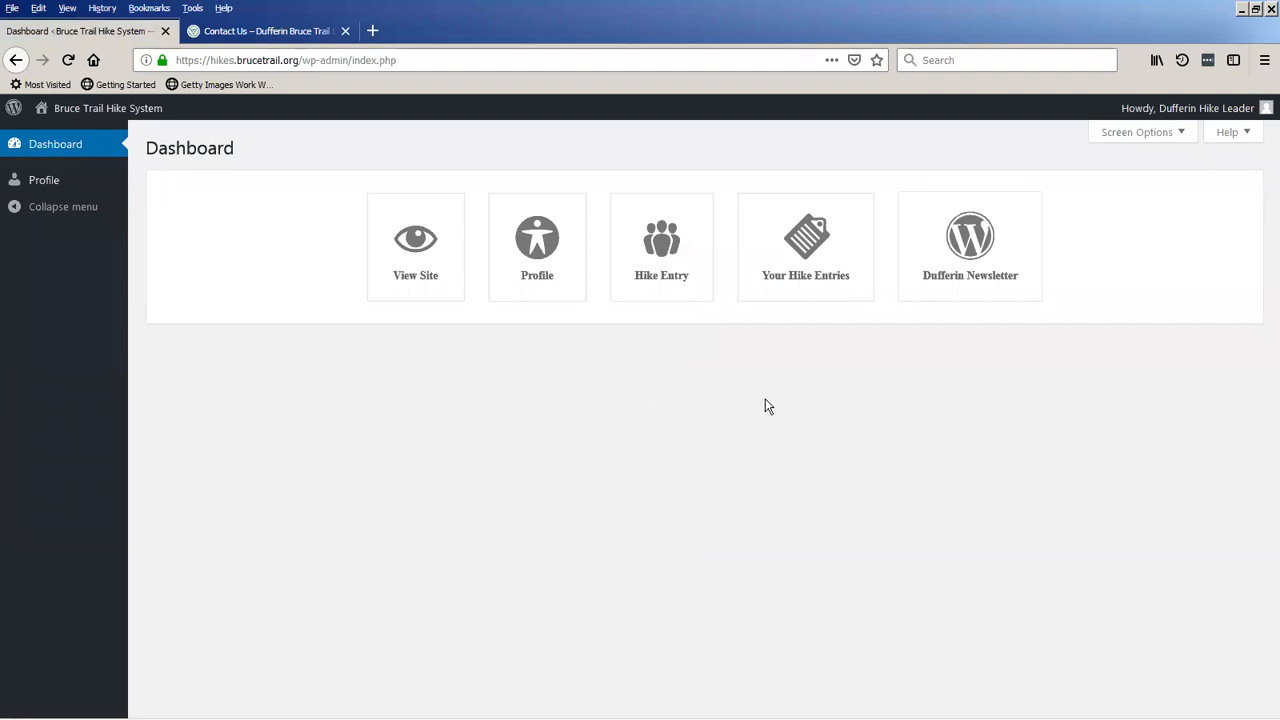
pyautogui.click(818, 244)
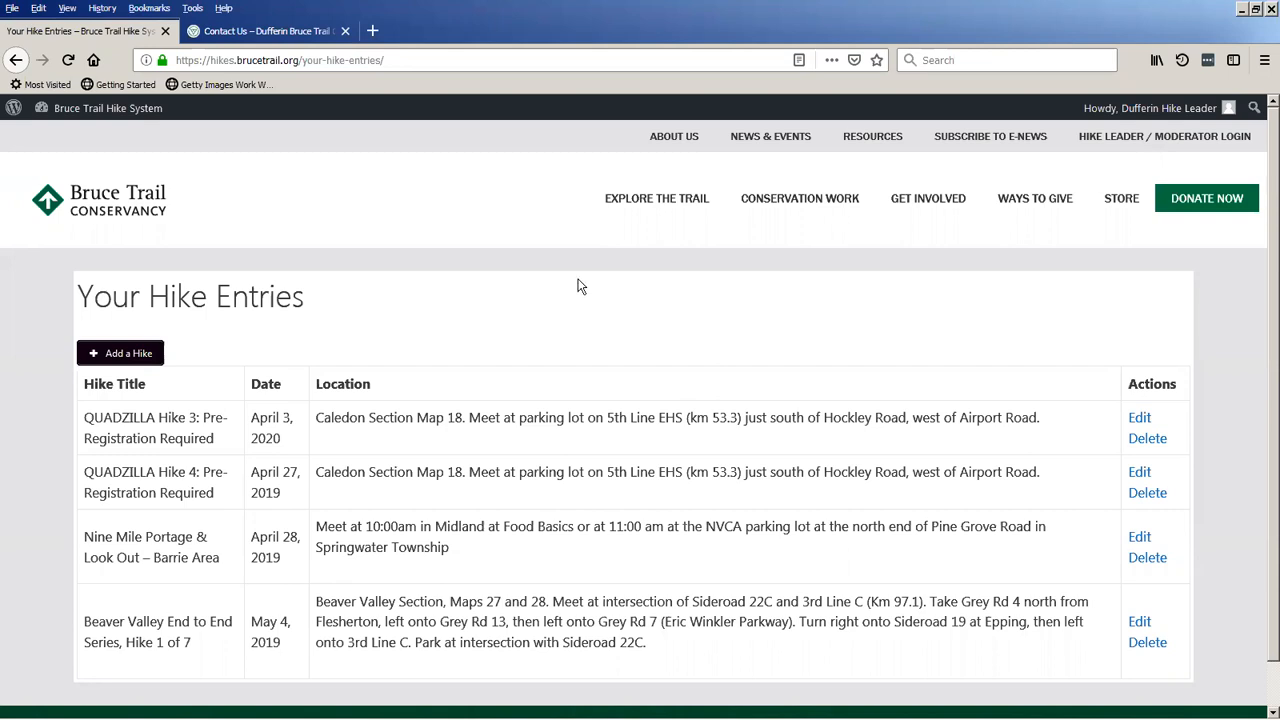
# Open the public Hike Schedule from the Dufferin hike leader's dashboard and review the April 2019 month calendar.
pyautogui.click(115, 117)
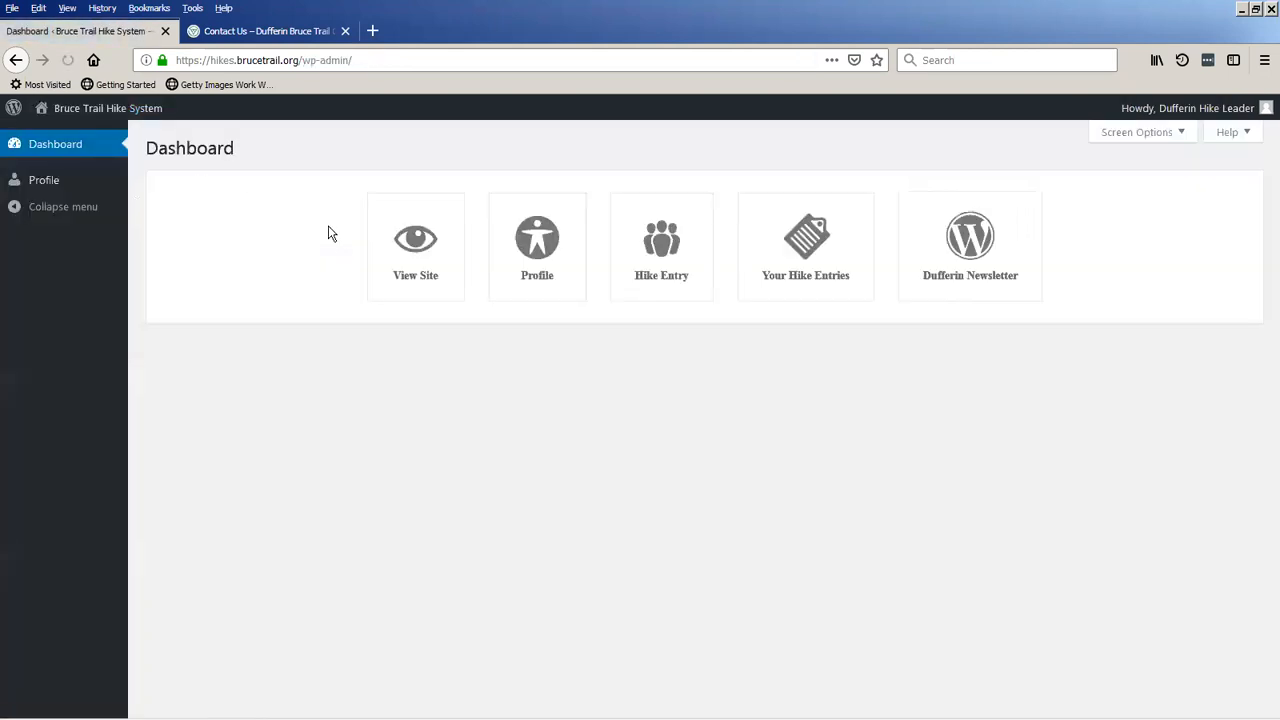
pyautogui.moveTo(136, 119)
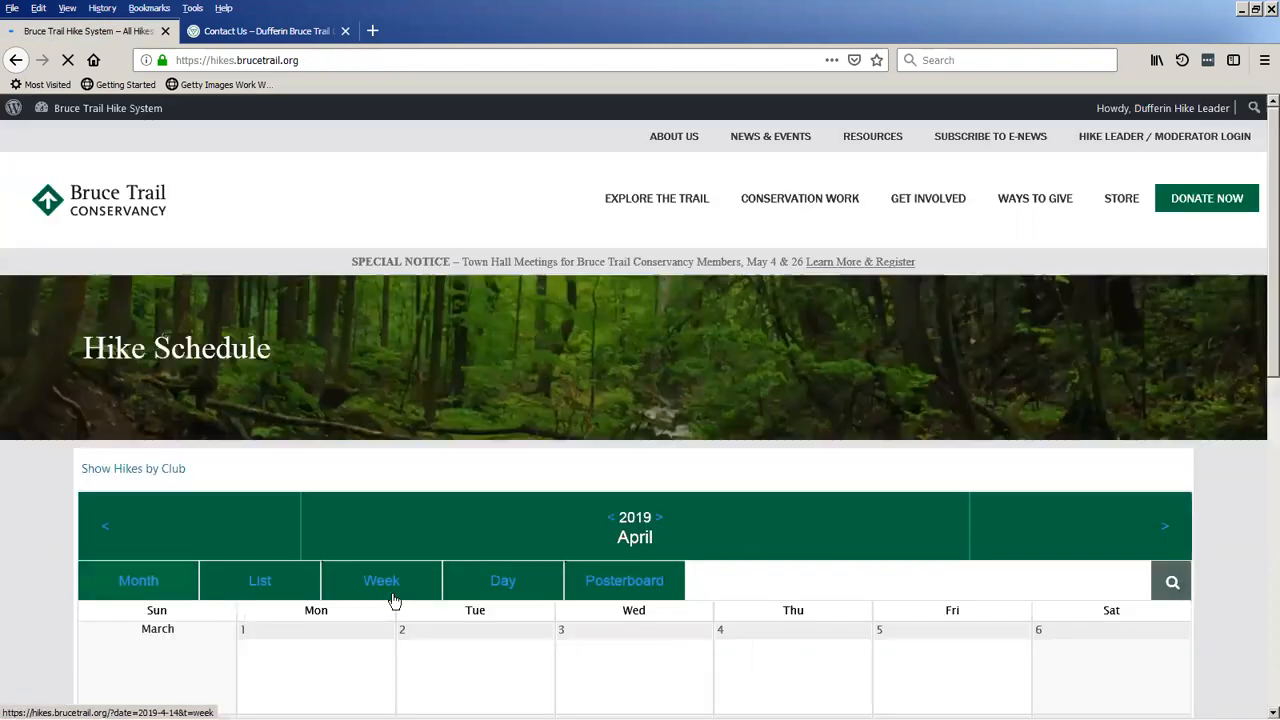
pyautogui.scroll(-3, 70, 475)
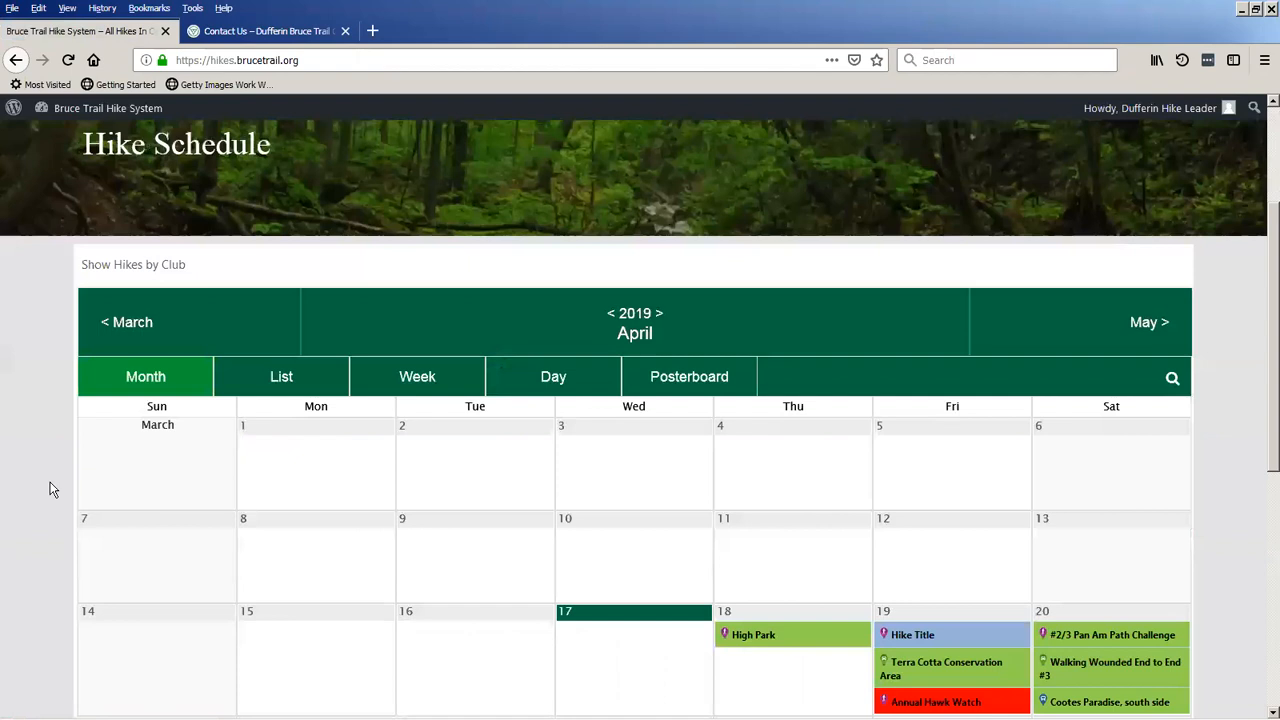
pyautogui.scroll(-1, 55, 488)
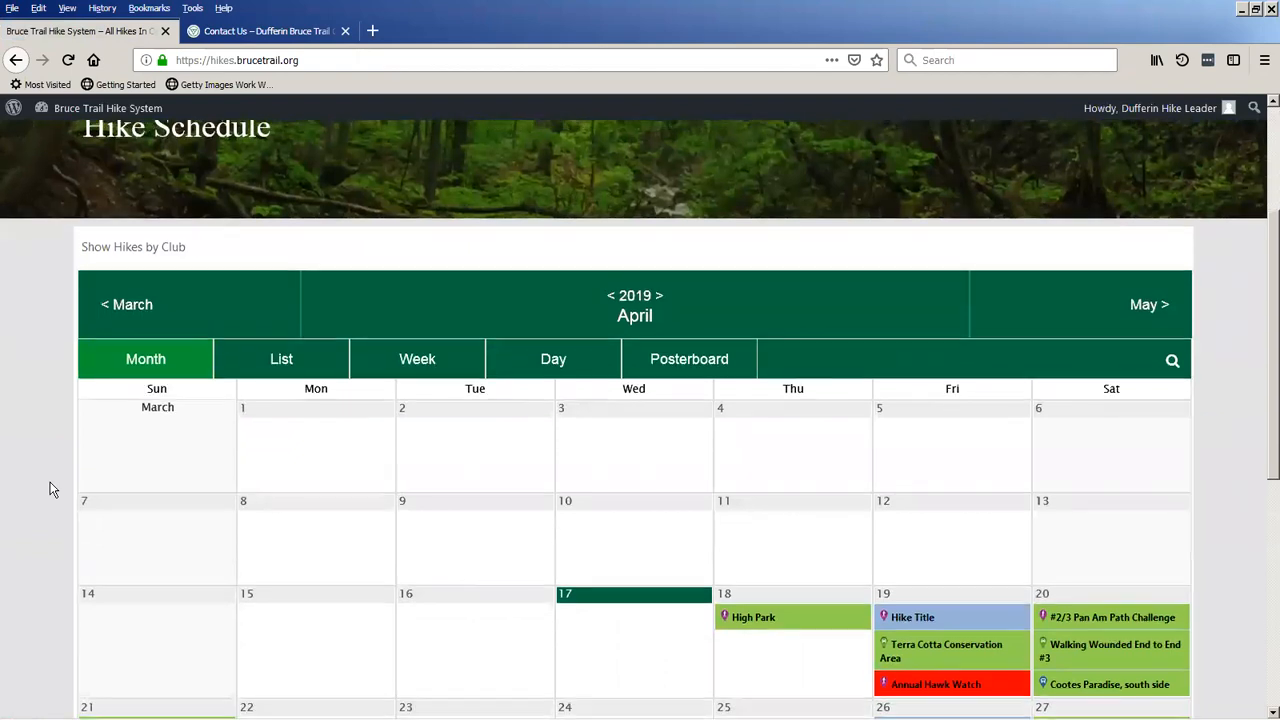
pyautogui.scroll(3, 53, 489)
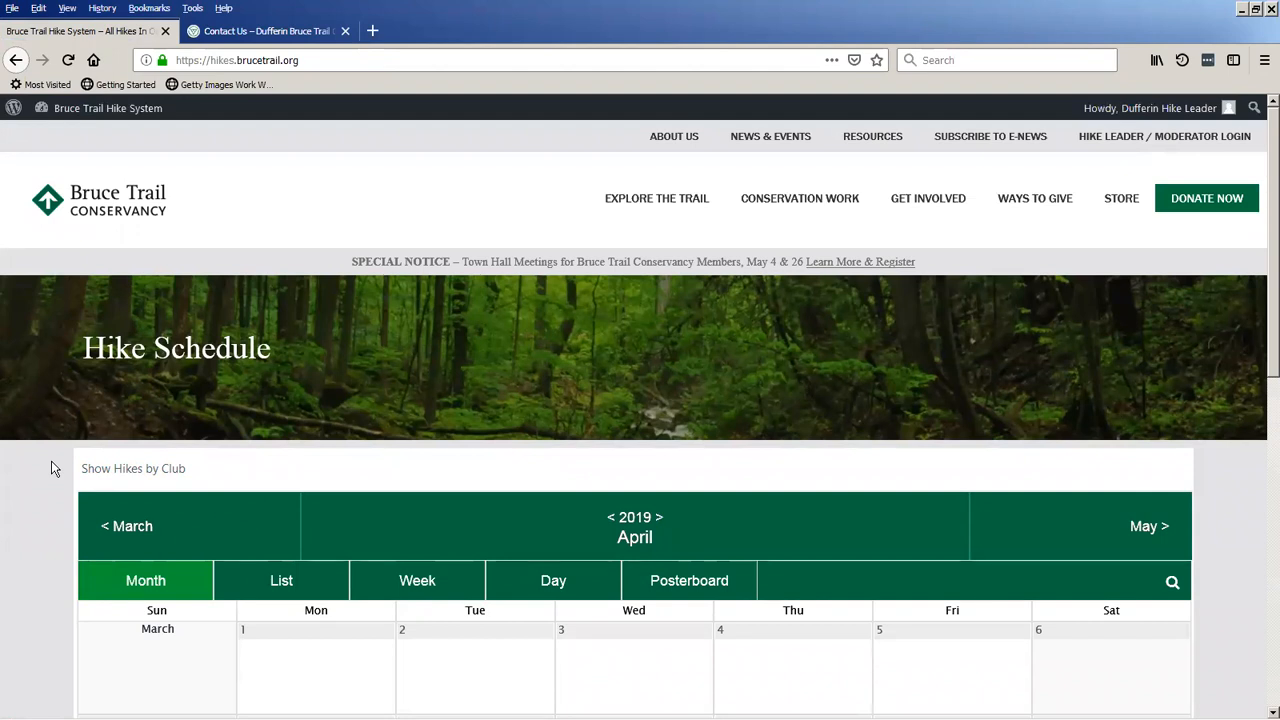
pyautogui.scroll(-3, 53, 467)
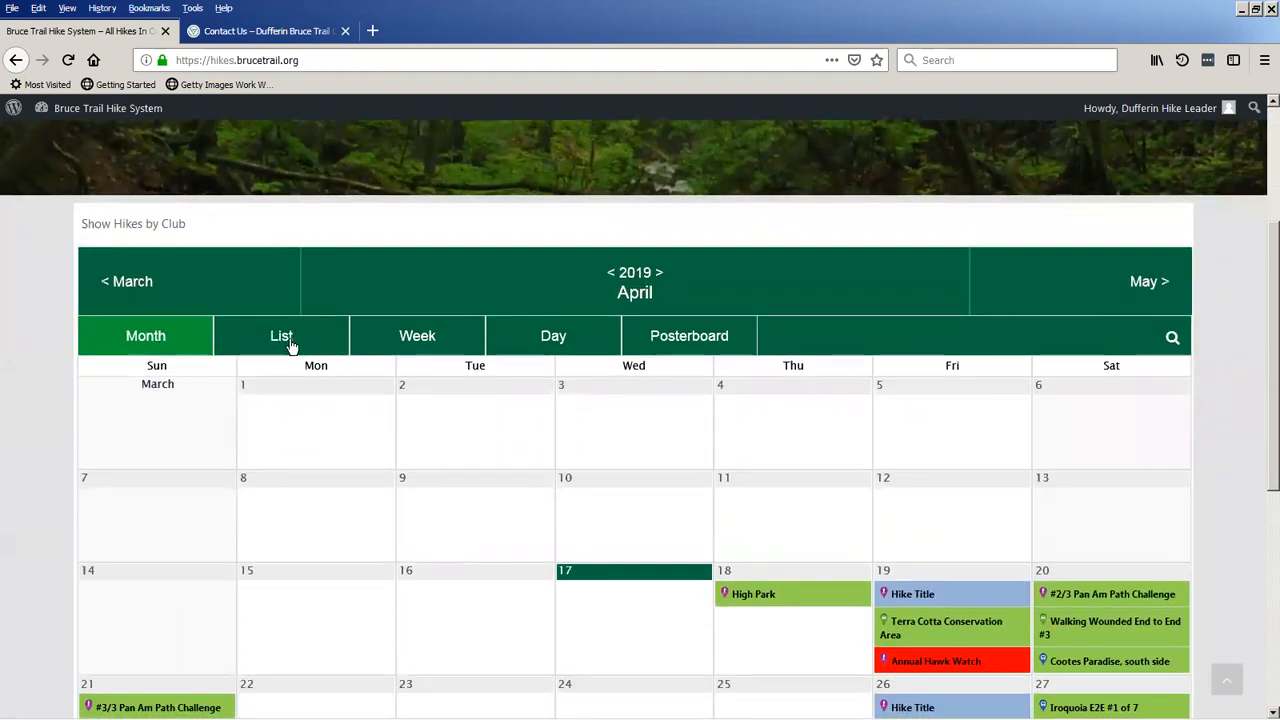
# Read through the April 2019 hikes in the schedule's List view and switch back to the Month view.
pyautogui.click(290, 345)
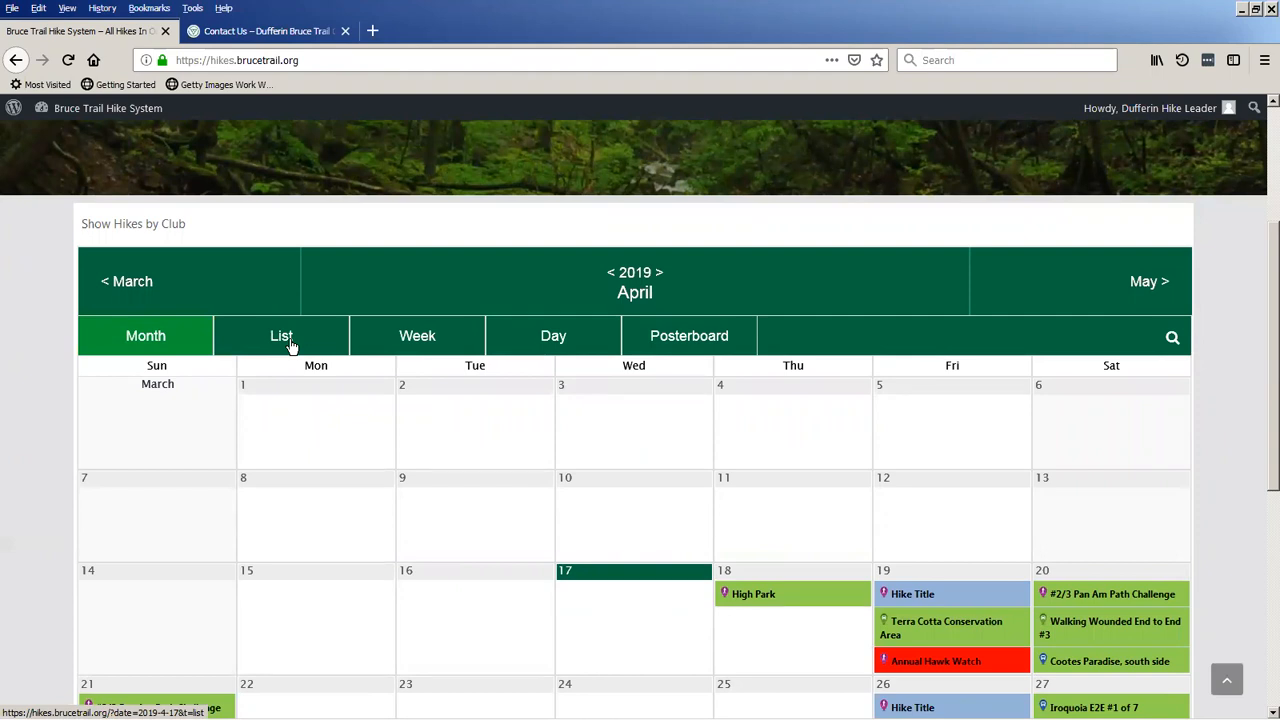
pyautogui.scroll(-1, 292, 346)
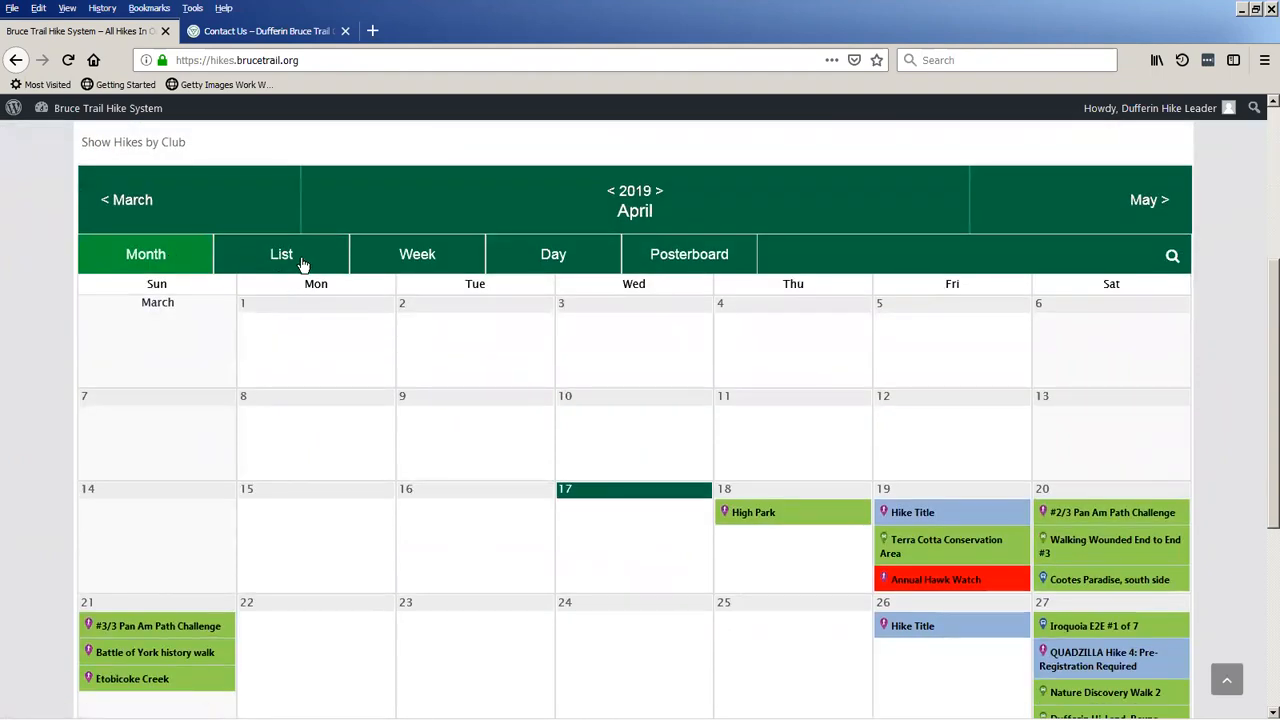
pyautogui.click(285, 258)
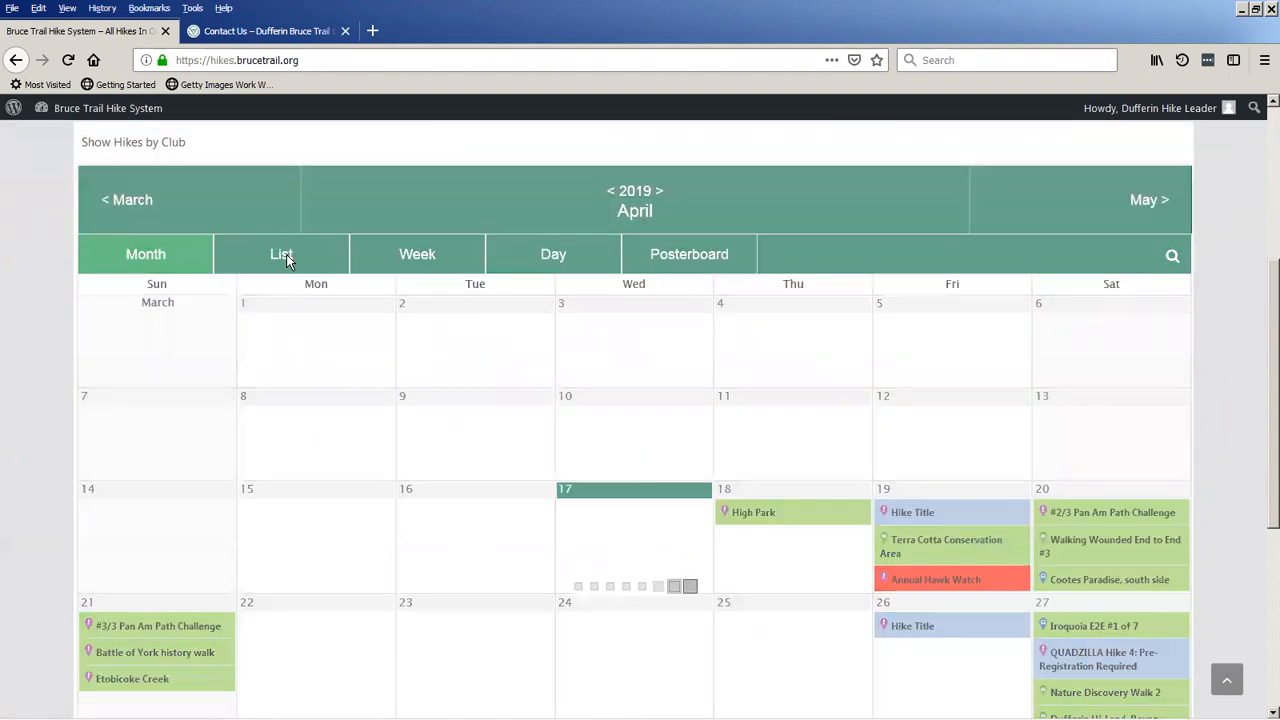
pyautogui.scroll(-5, 286, 430)
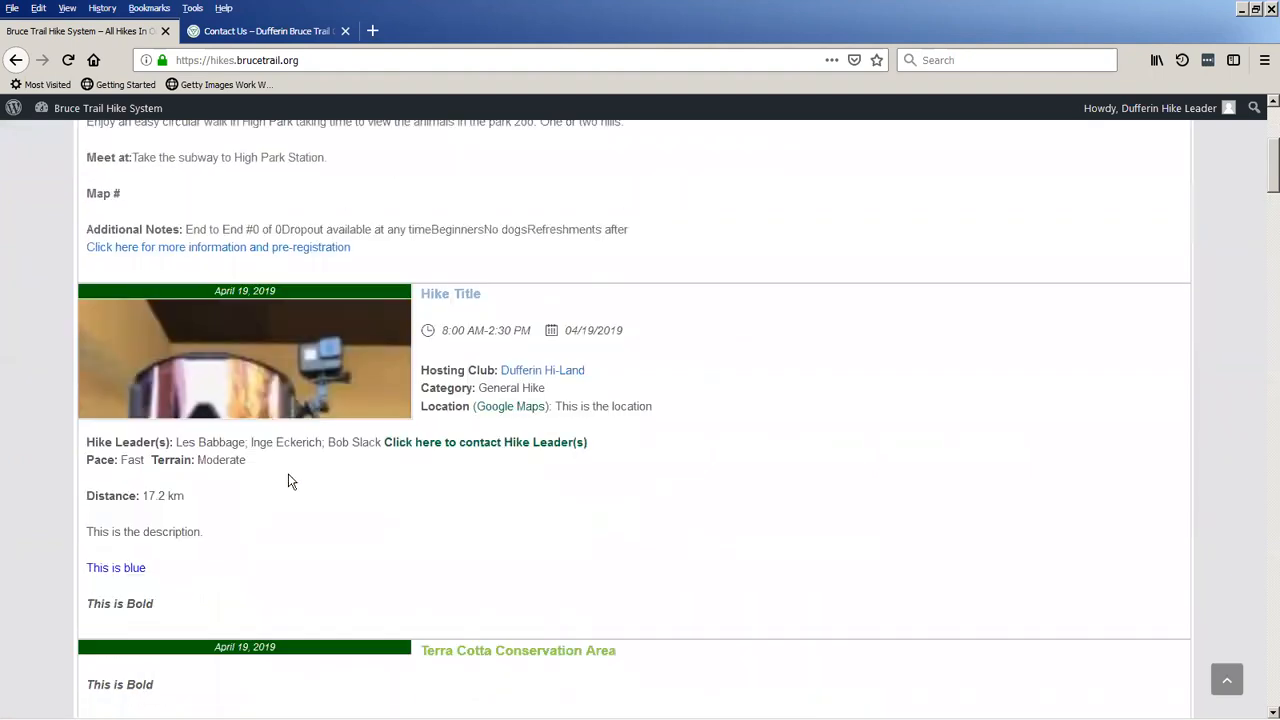
pyautogui.scroll(-3, 289, 480)
pyautogui.scroll(10, 280, 480)
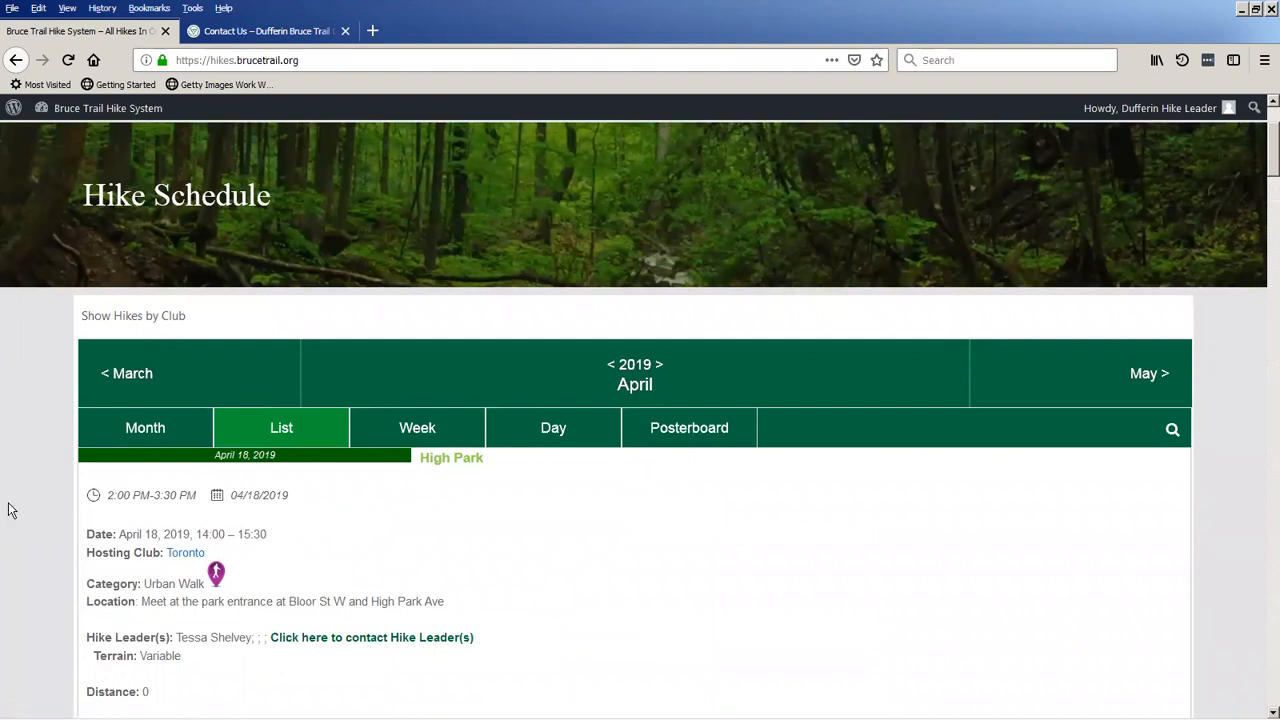
pyautogui.scroll(3, 50, 513)
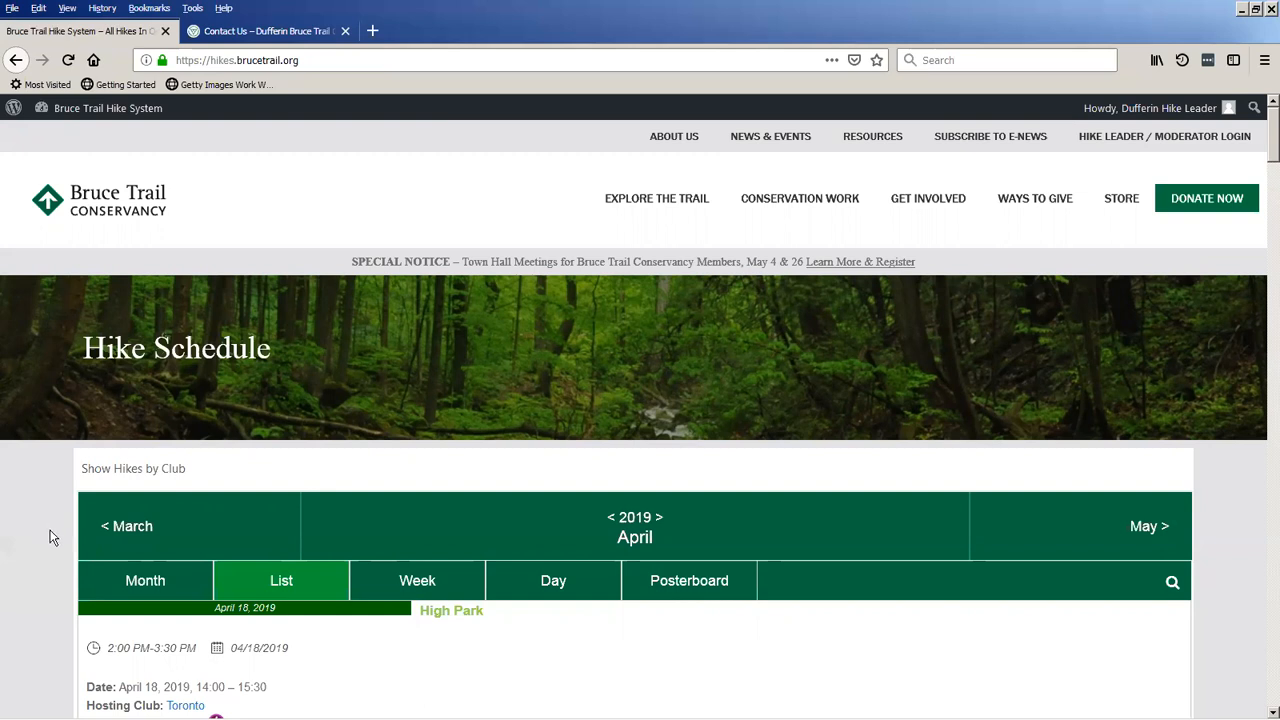
pyautogui.click(111, 584)
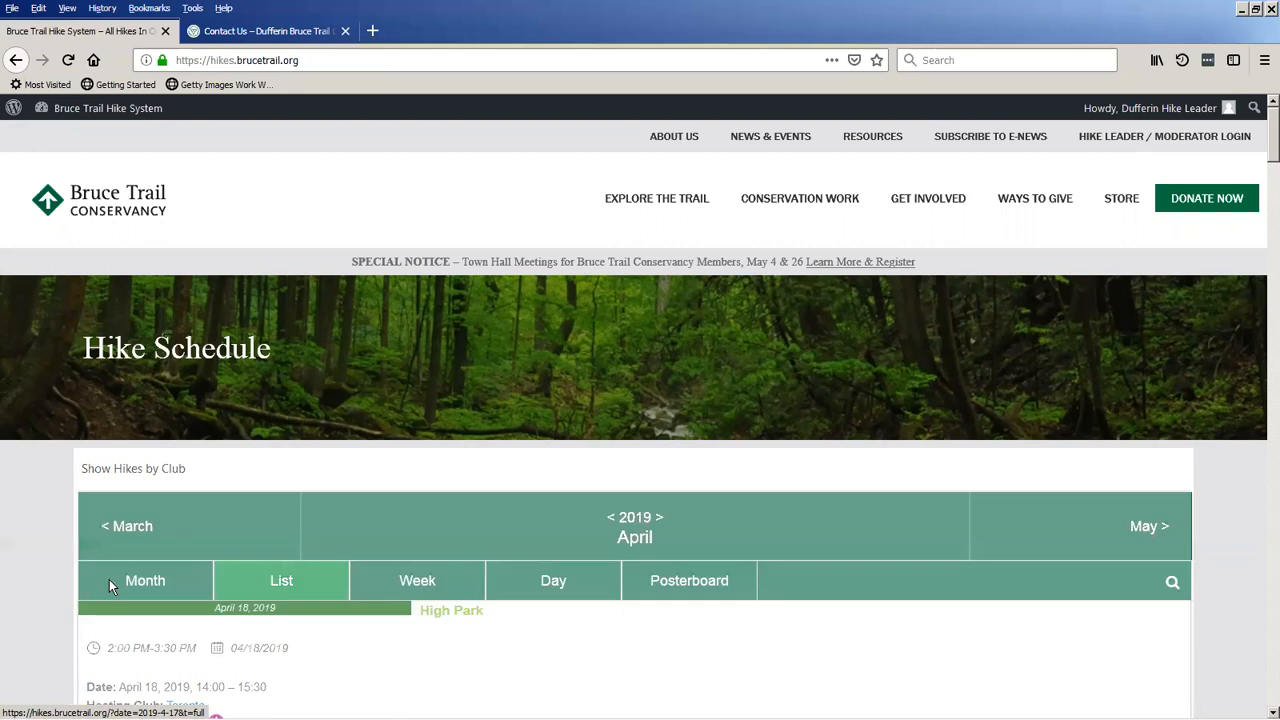